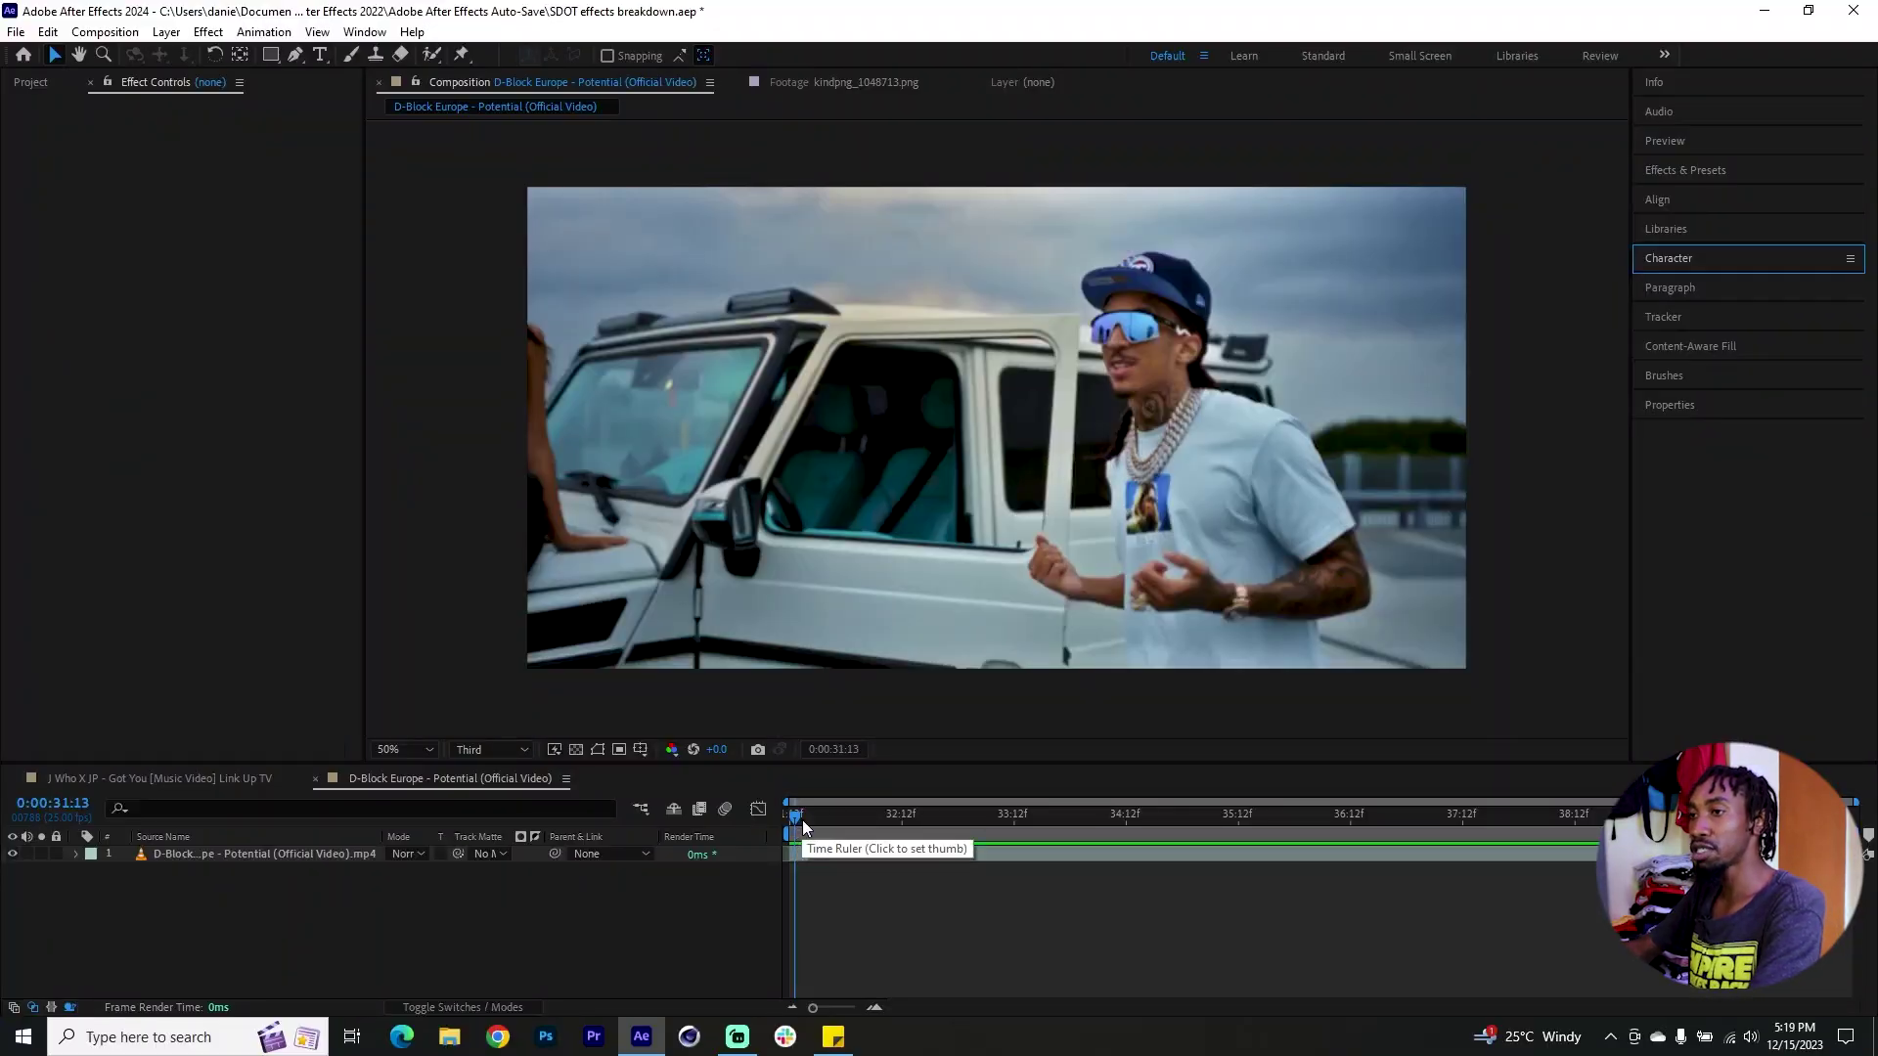
Add a text layer reading POTENTIAL at 0:00:31:12 and move it to the lower middle of the frame
left_click_drag(804, 826, 763, 812)
left_click(322, 56)
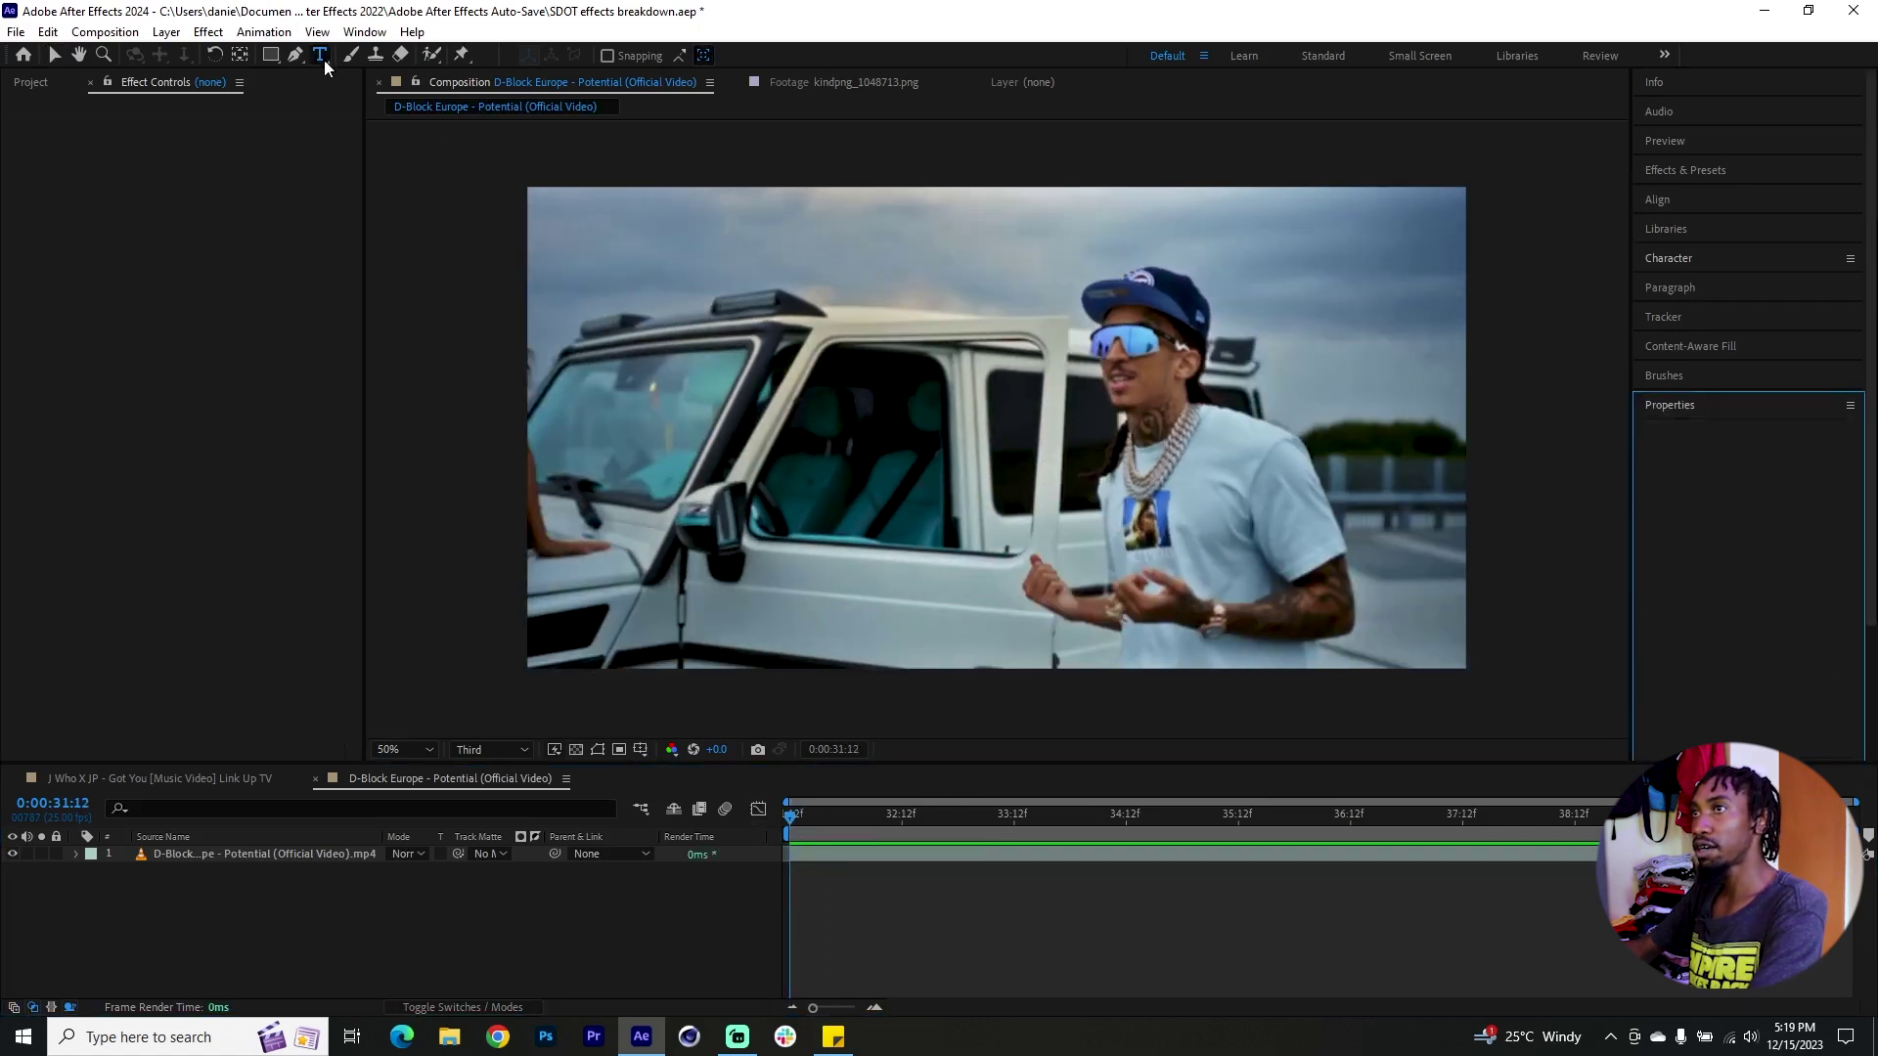
left_click(808, 325)
type("POT")
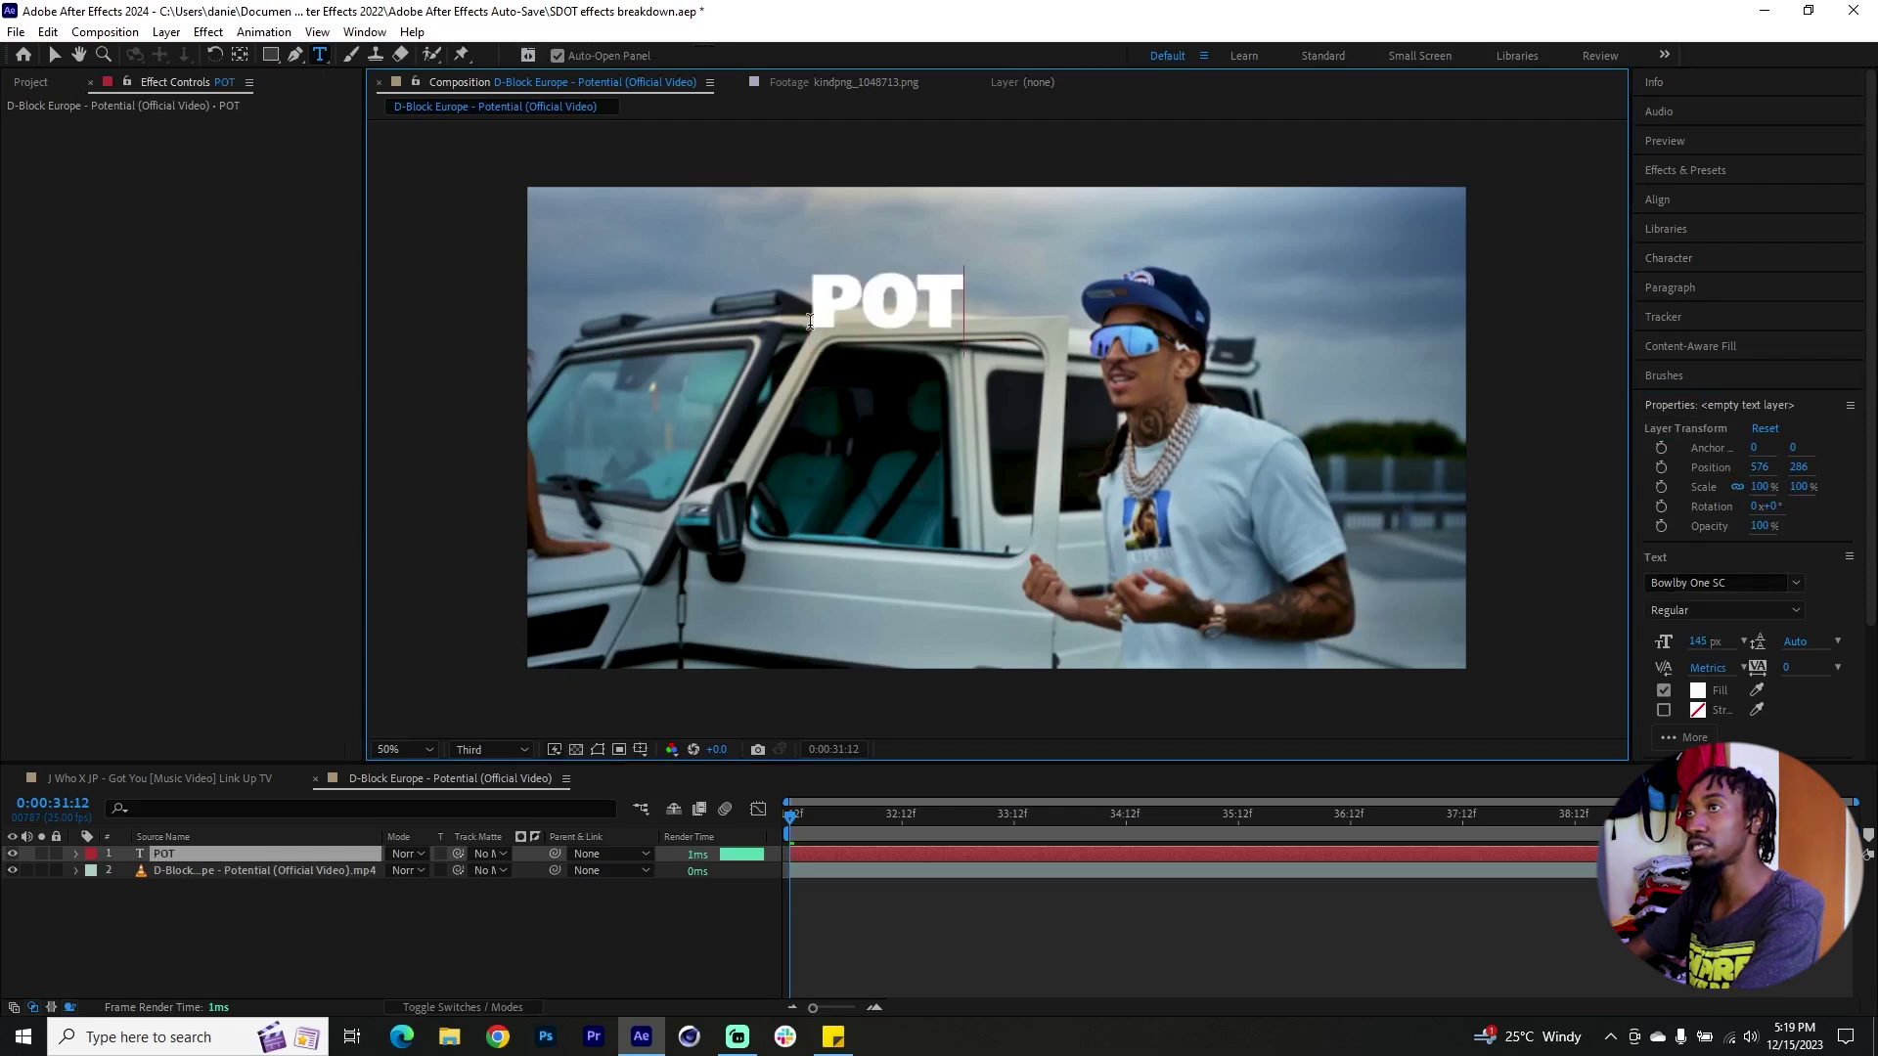
key("BackSpace")
type("TENTIAL")
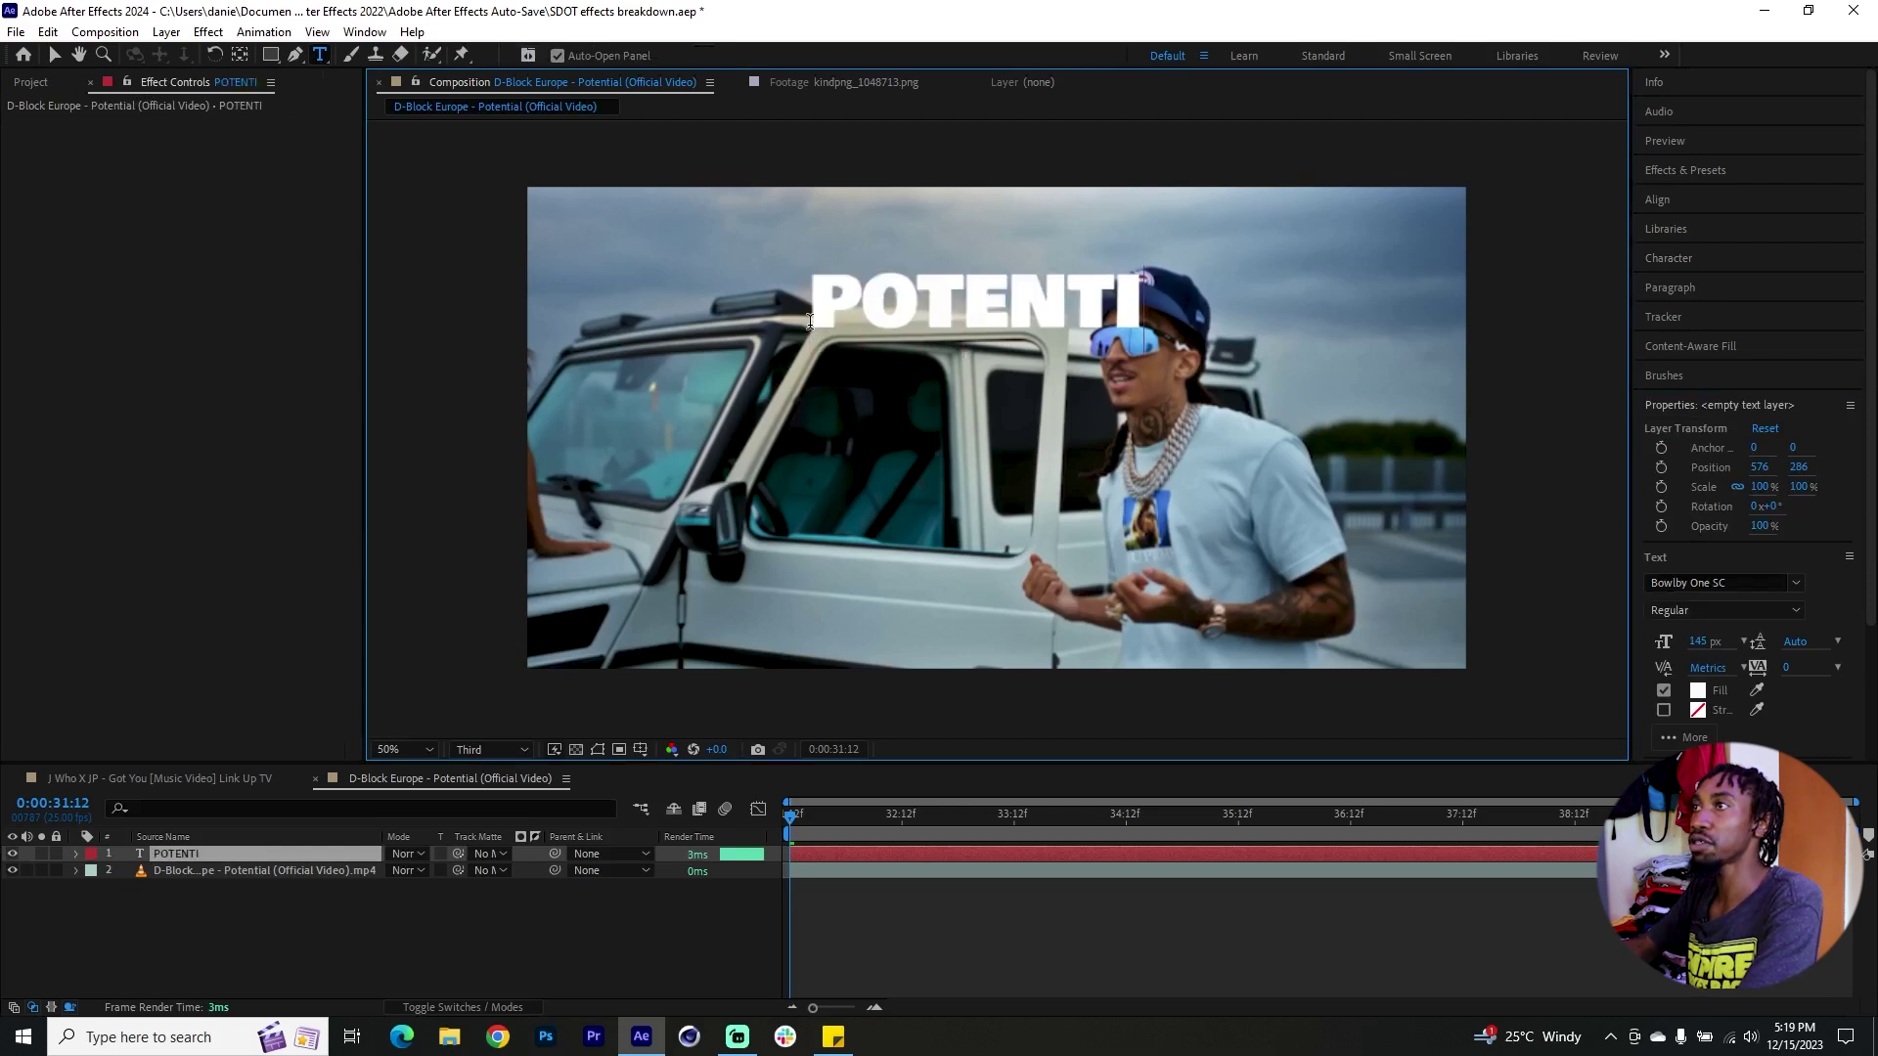
left_click(54, 55)
left_click_drag(1111, 313, 1079, 503)
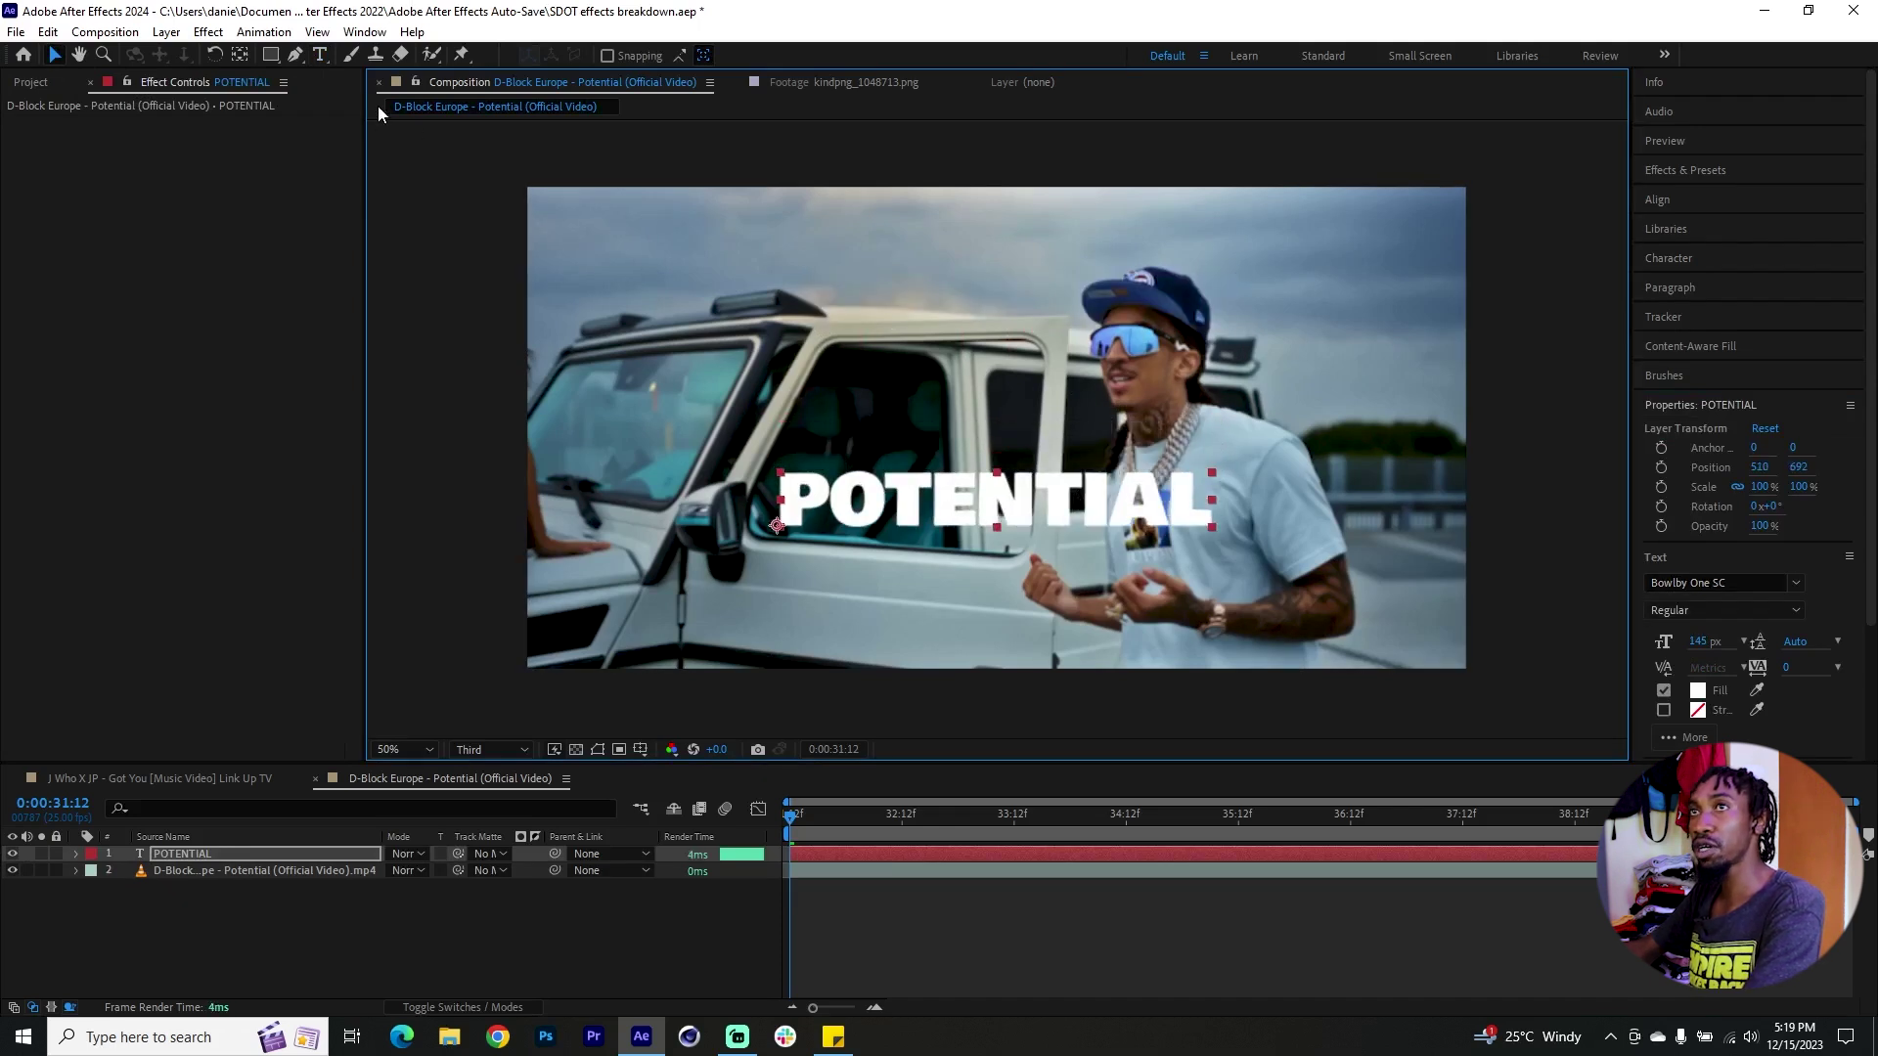
Add a second text layer reading D BLOCK and place it just above POTENTIAL
left_click(319, 55)
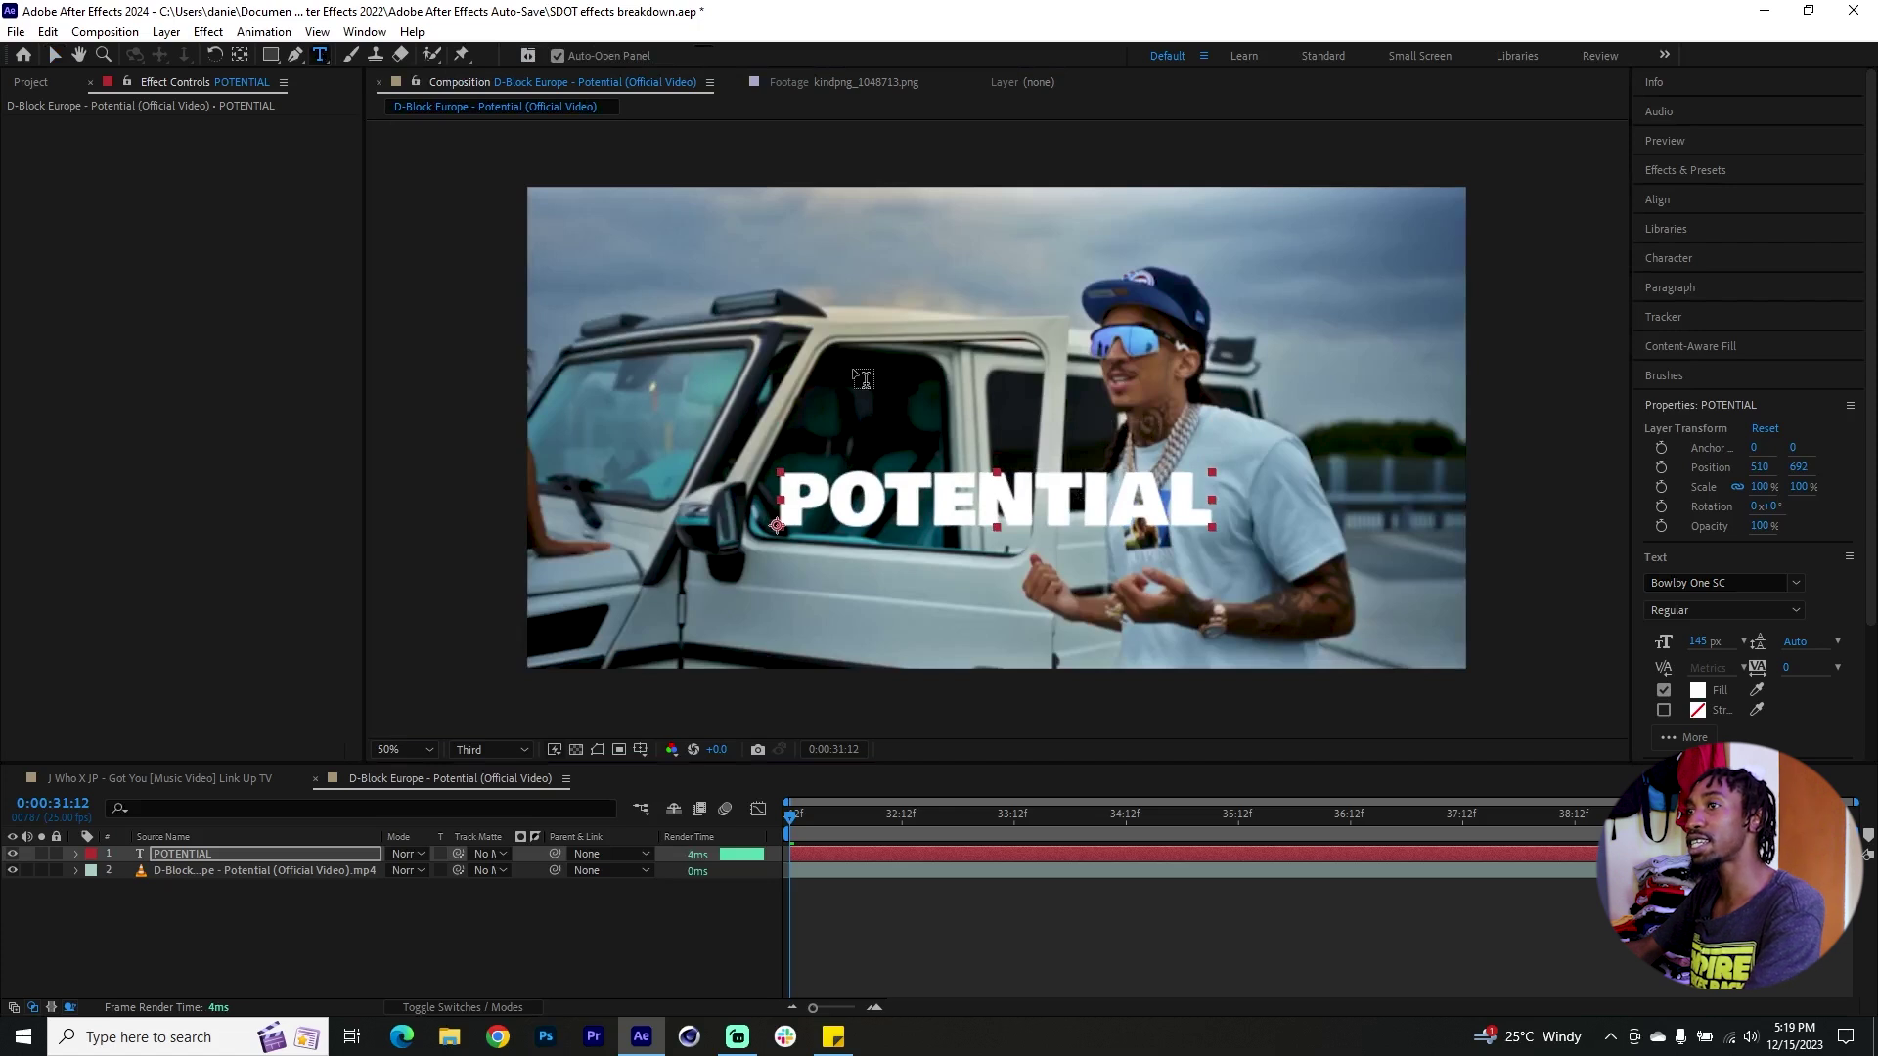
left_click(857, 372)
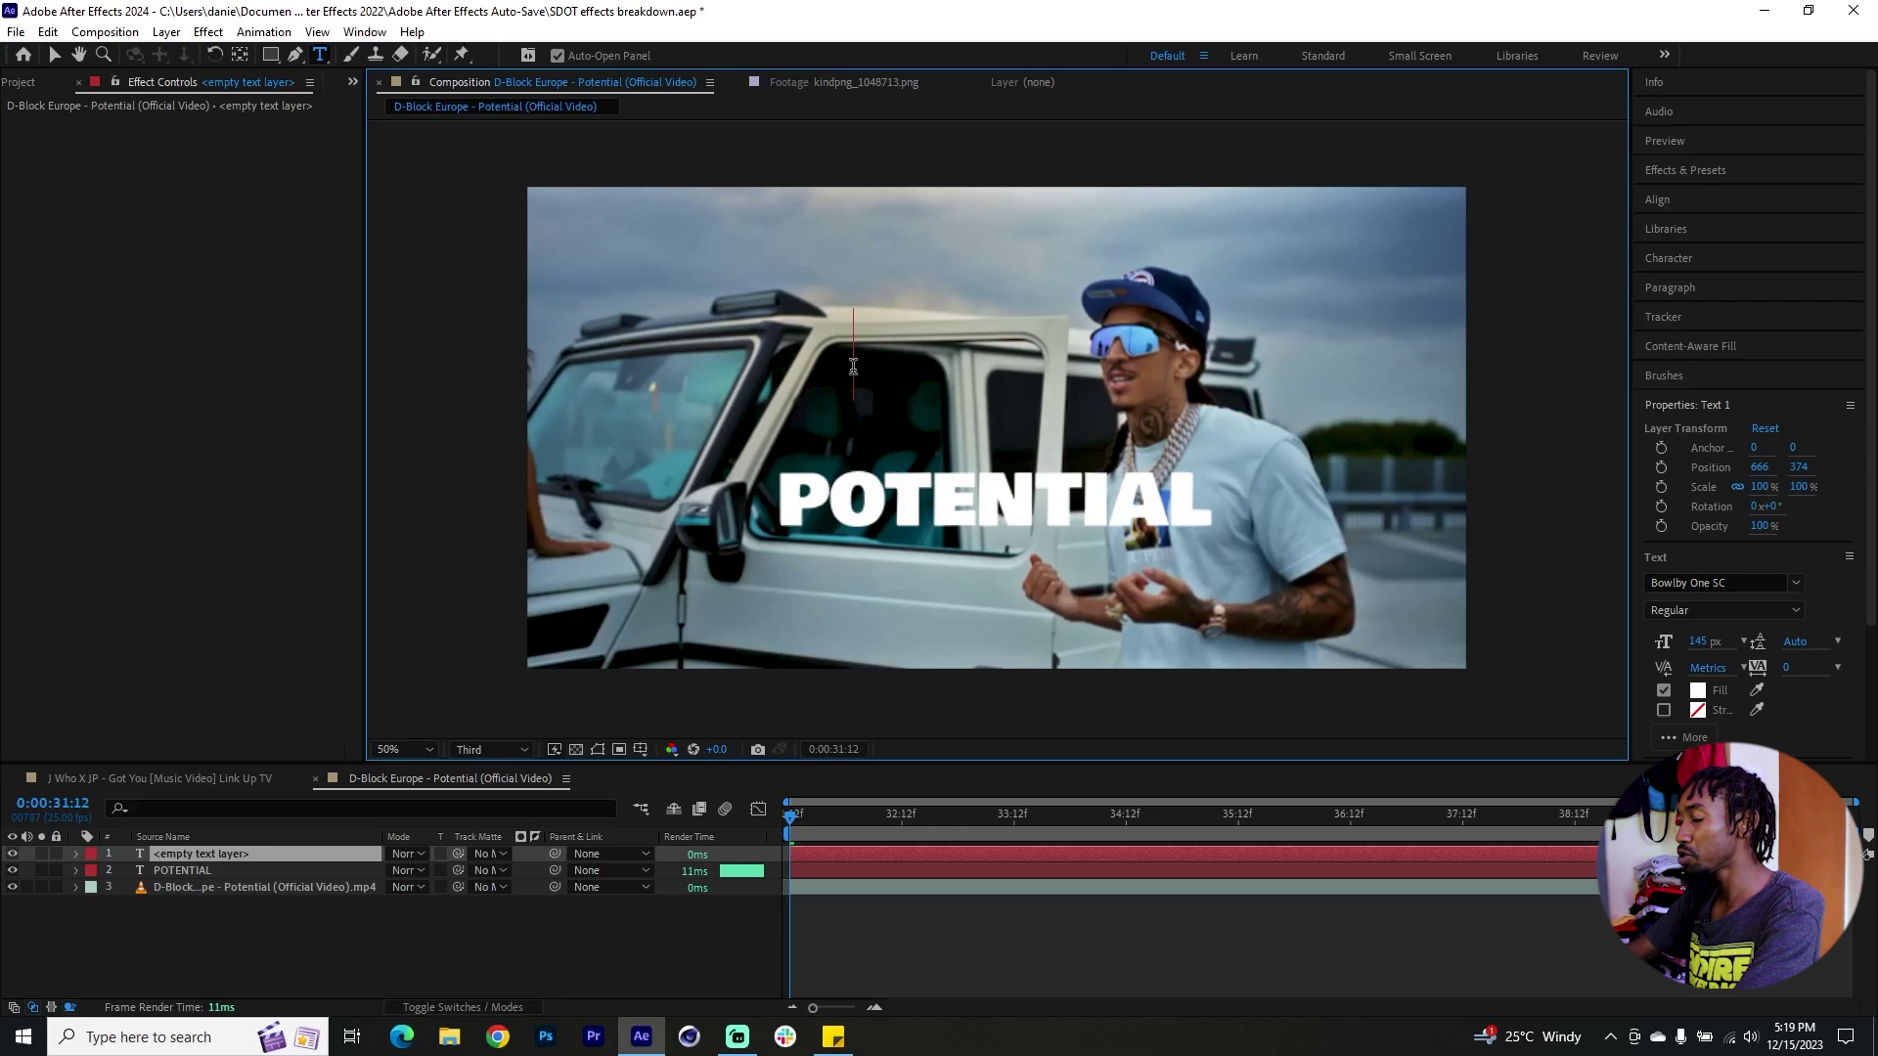
type("D BLOCK")
key("Escape")
key("v")
left_click_drag(1101, 349, 1041, 422)
Change the D BLOCK text's font to Designer and shift it slightly closer to POTENTIAL
left_click(1712, 257)
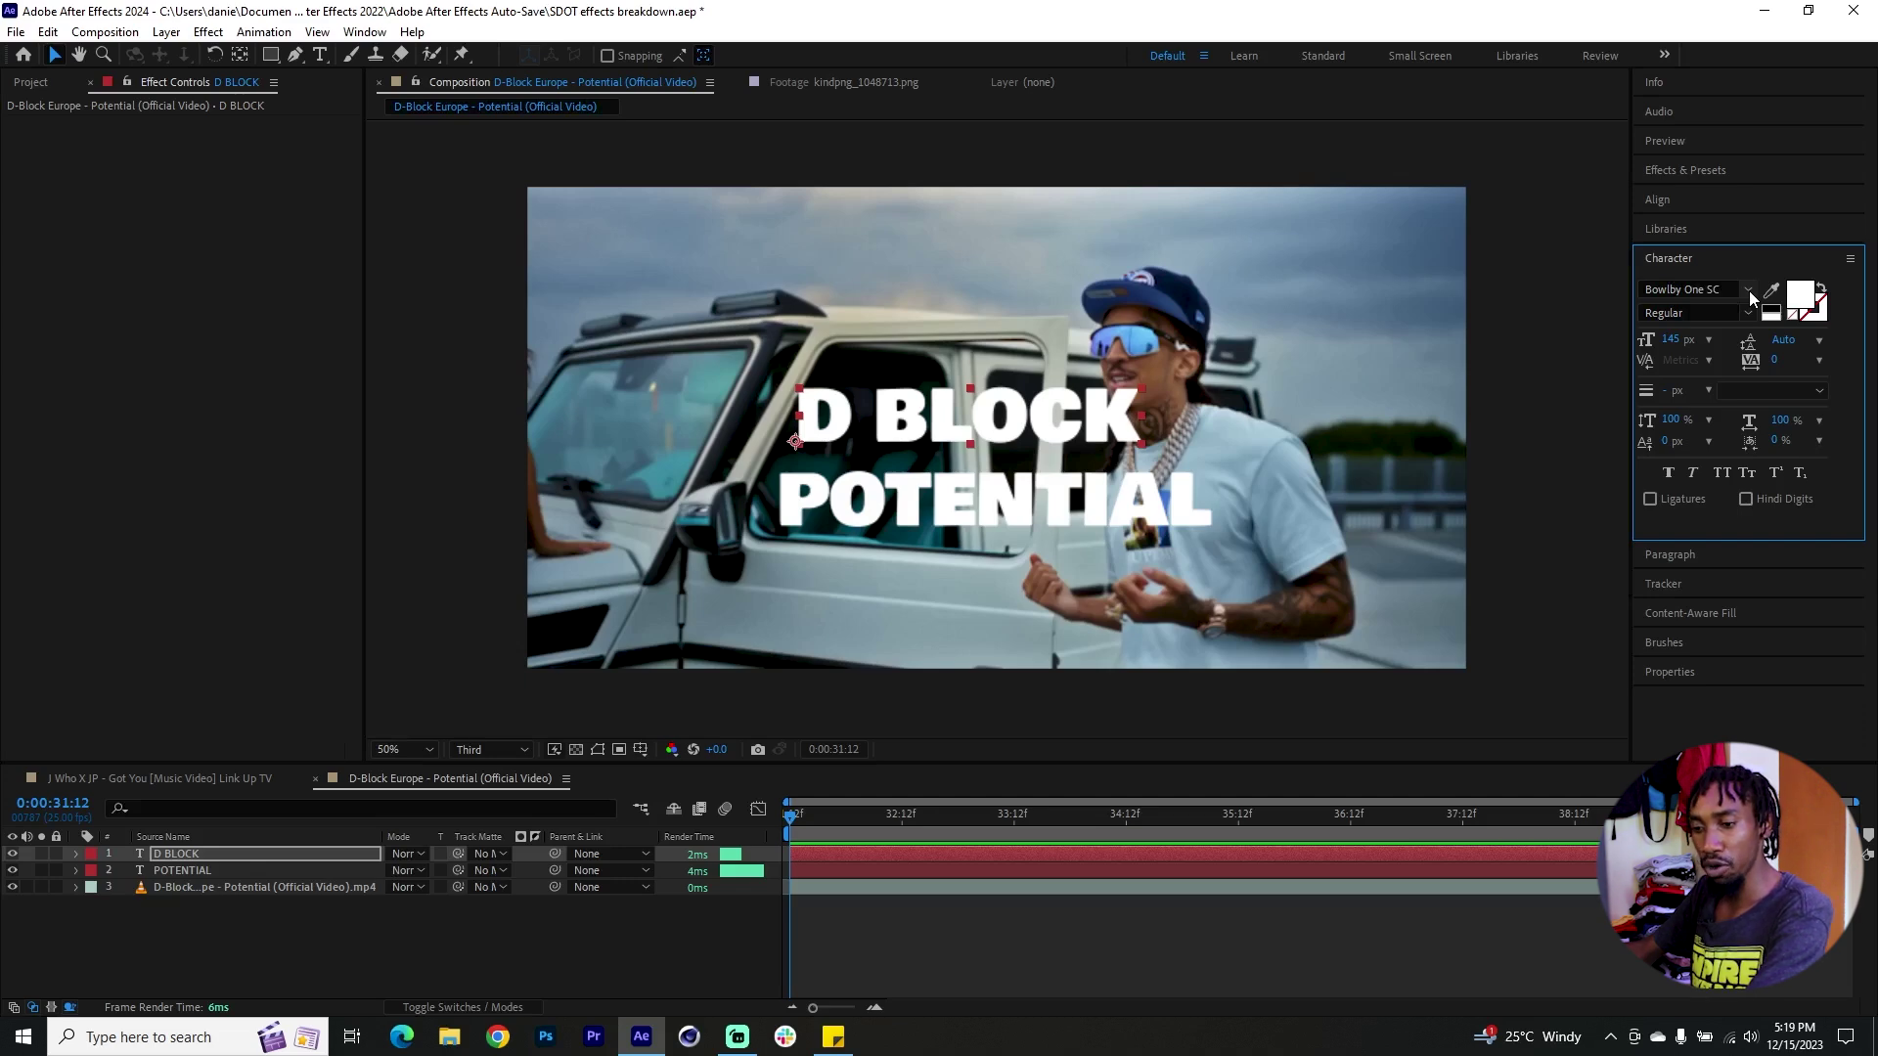
left_click(1749, 291)
type("des")
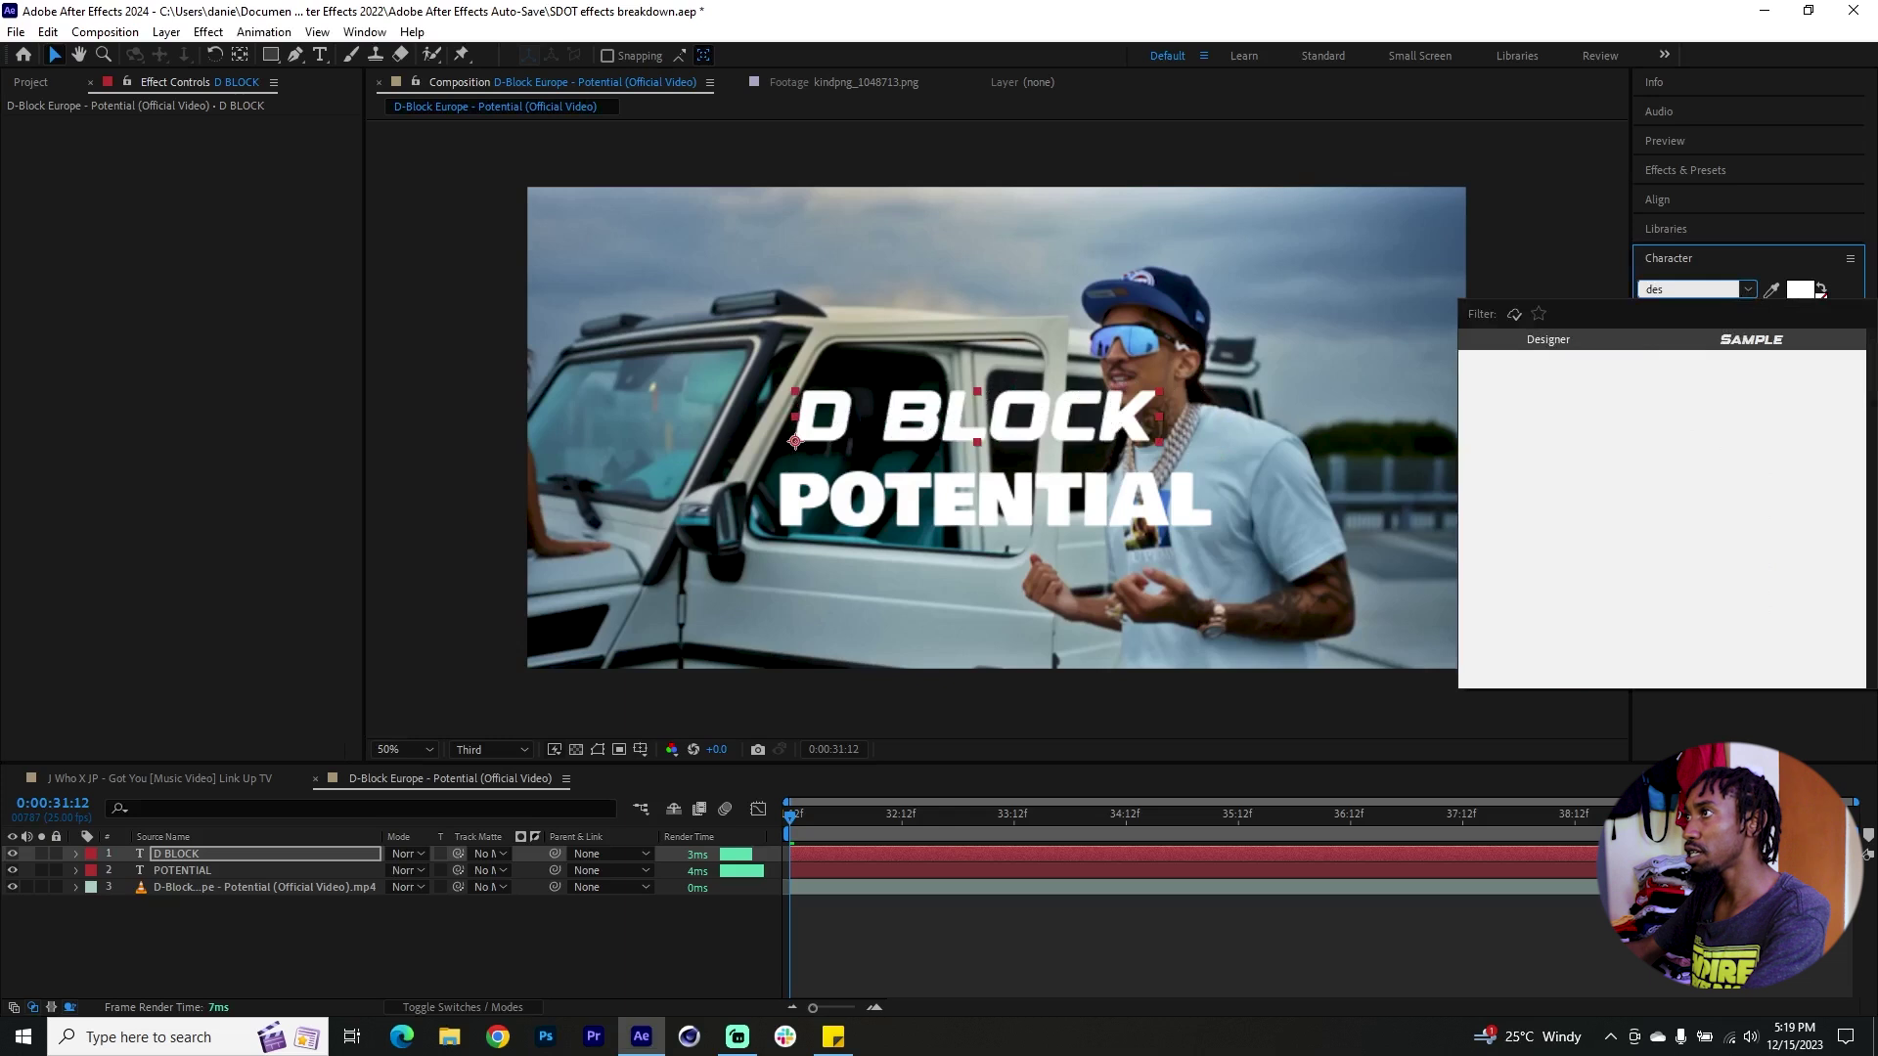
left_click(1666, 342)
left_click(1003, 430)
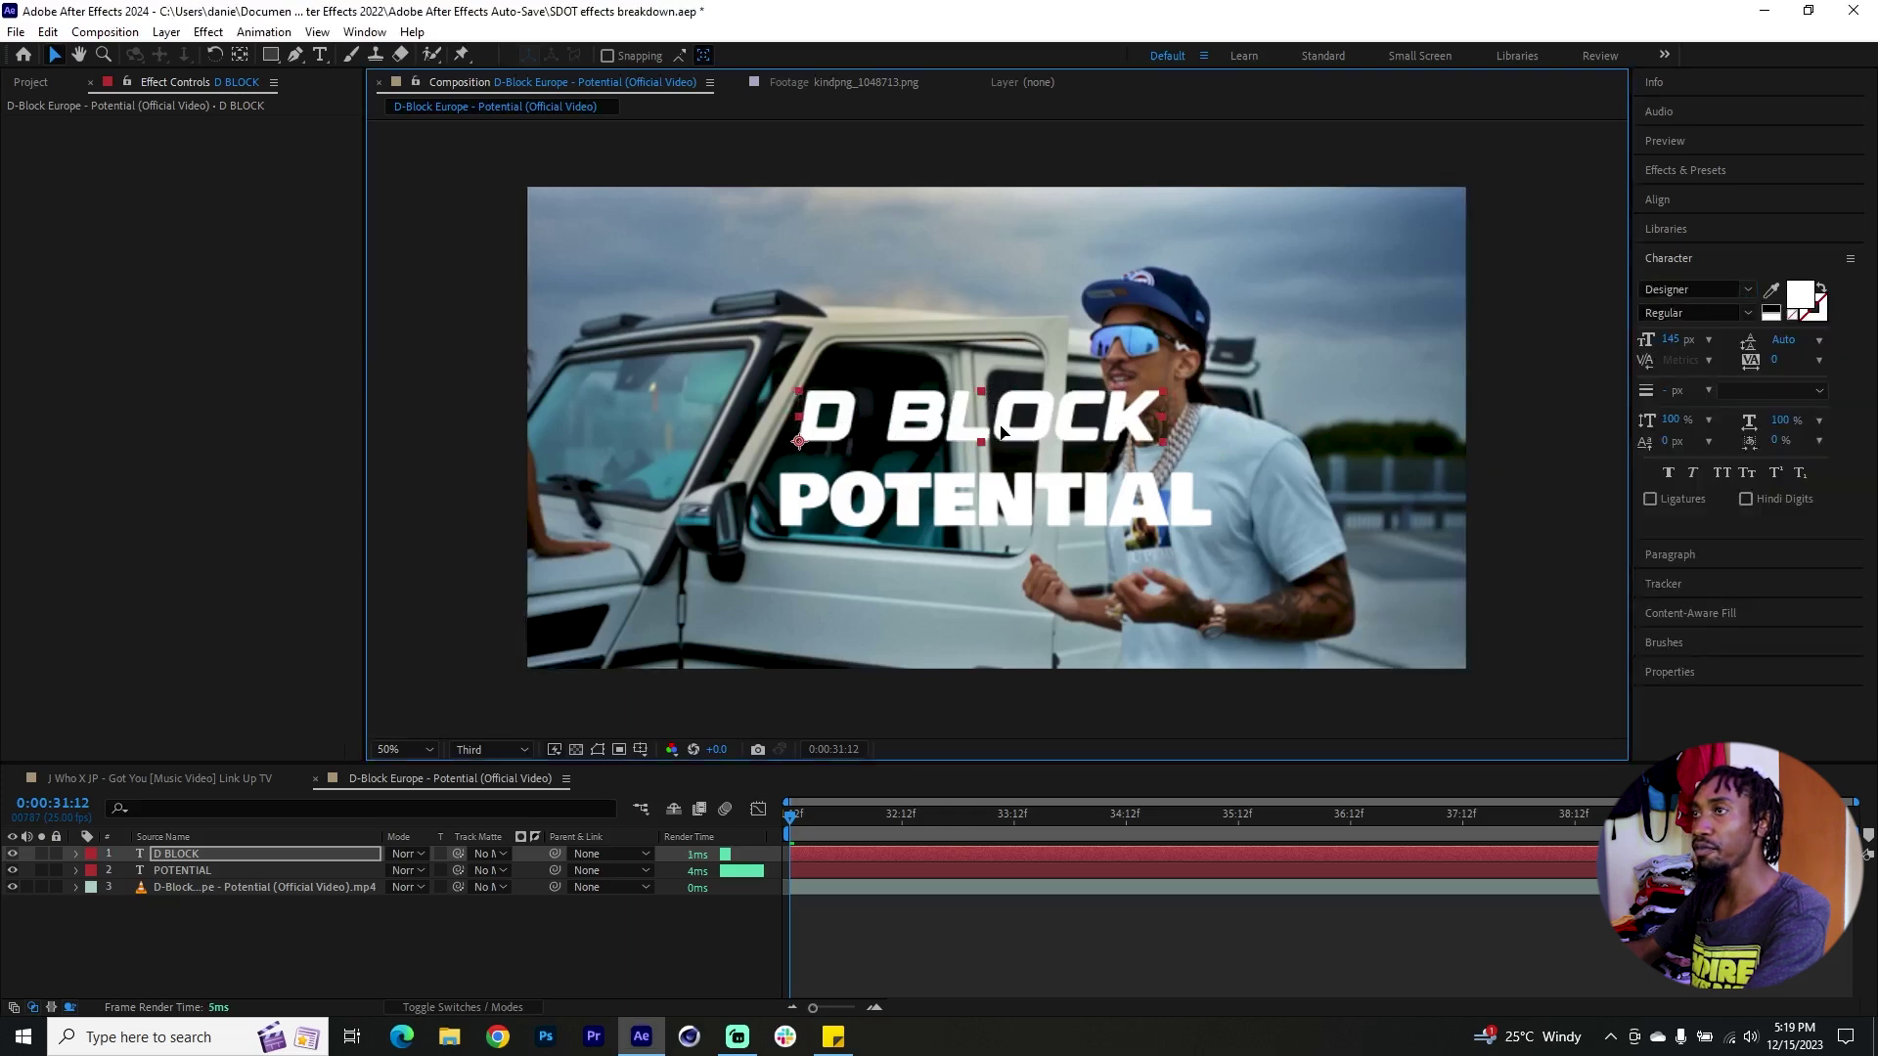
left_click_drag(1002, 430, 1024, 445)
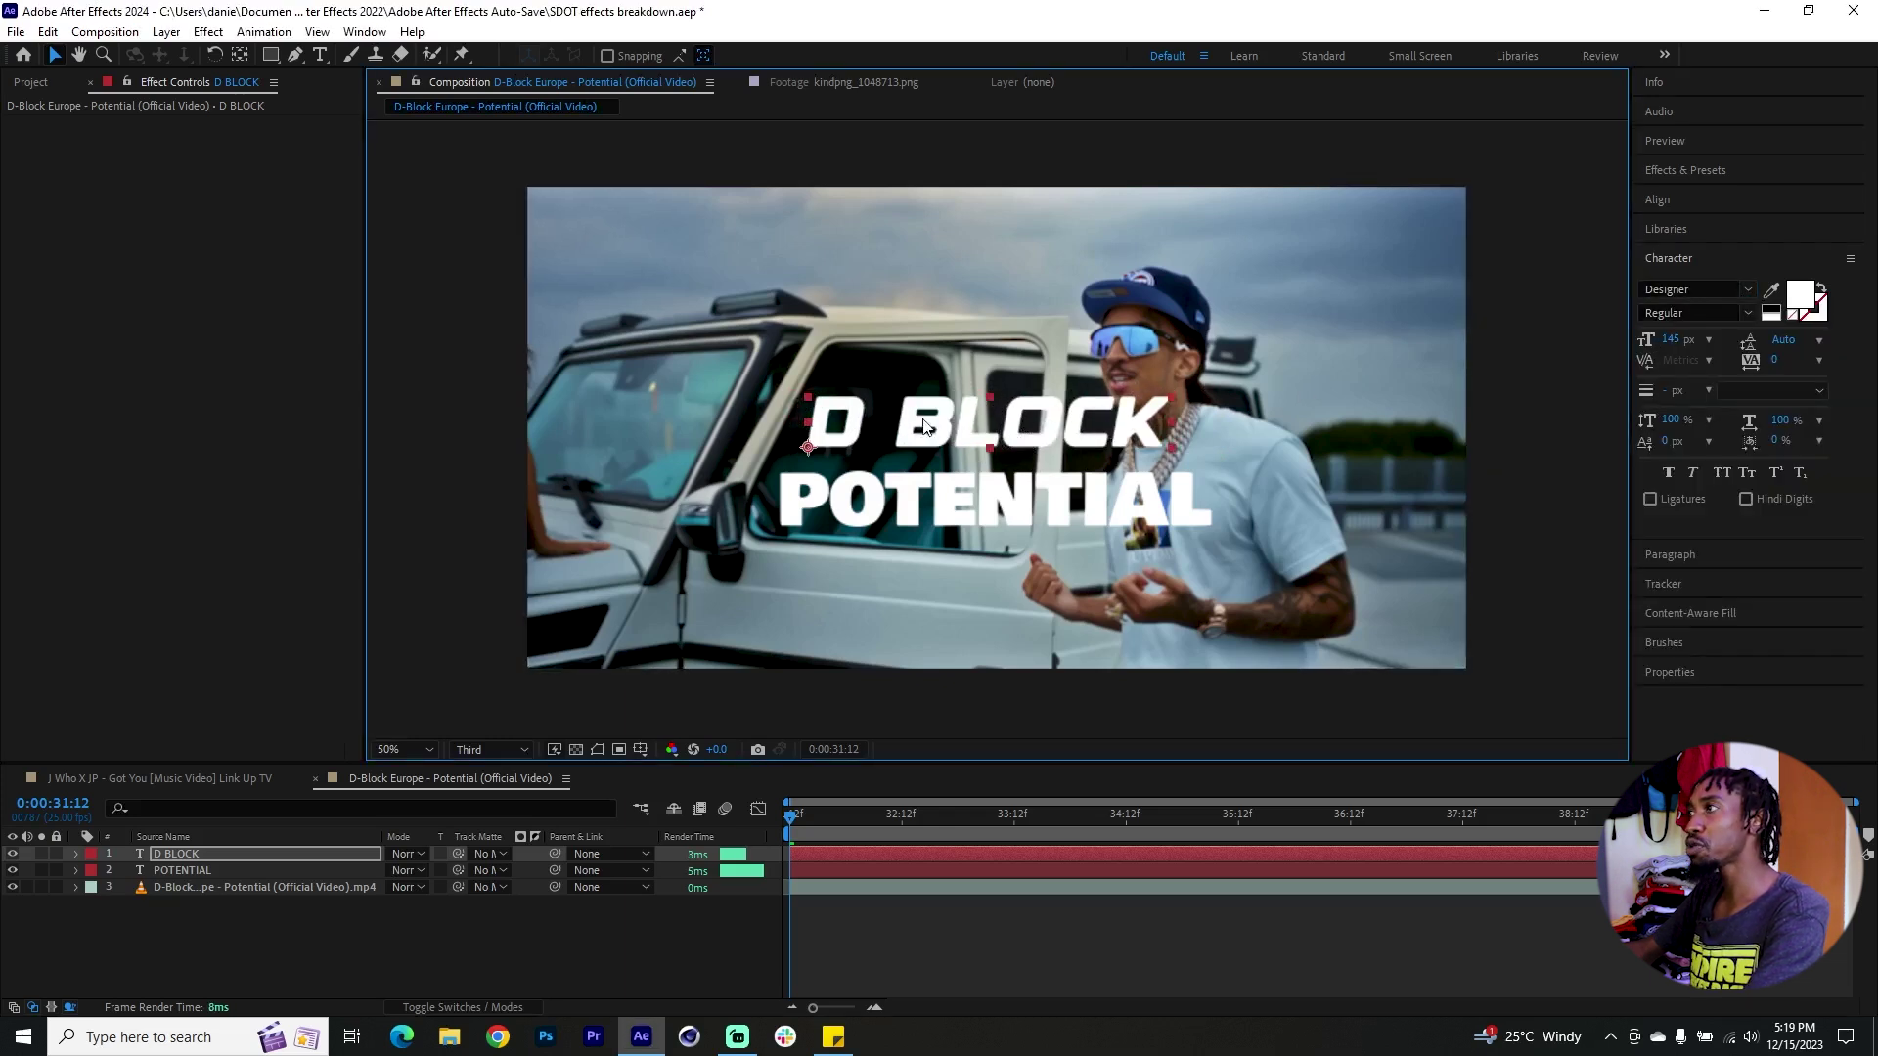
Set the fill color of the D BLOCK text to pure white
left_click(1801, 294)
left_click_drag(269, 333, 118, 244)
left_click(637, 297)
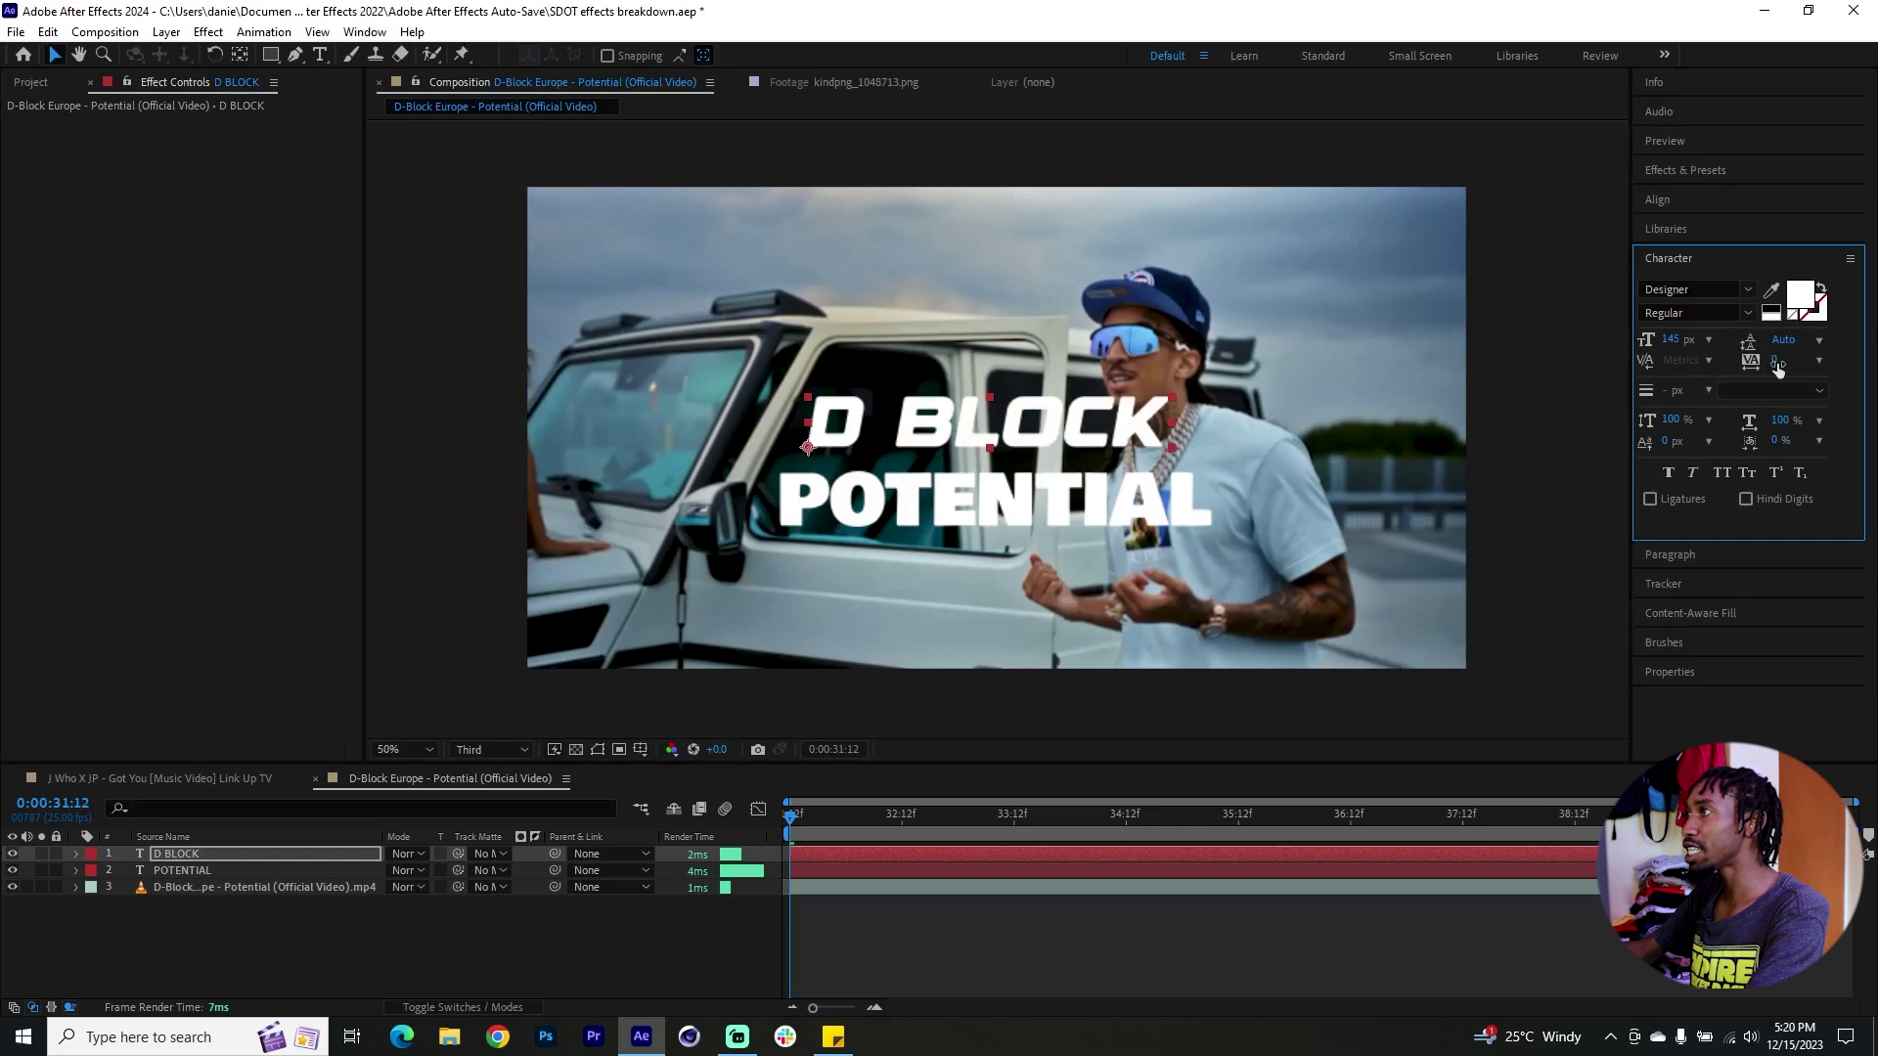
Give the D BLOCK text a black (000000) stroke 6 px wide, keeping Fill Over Stroke
left_click(1812, 313)
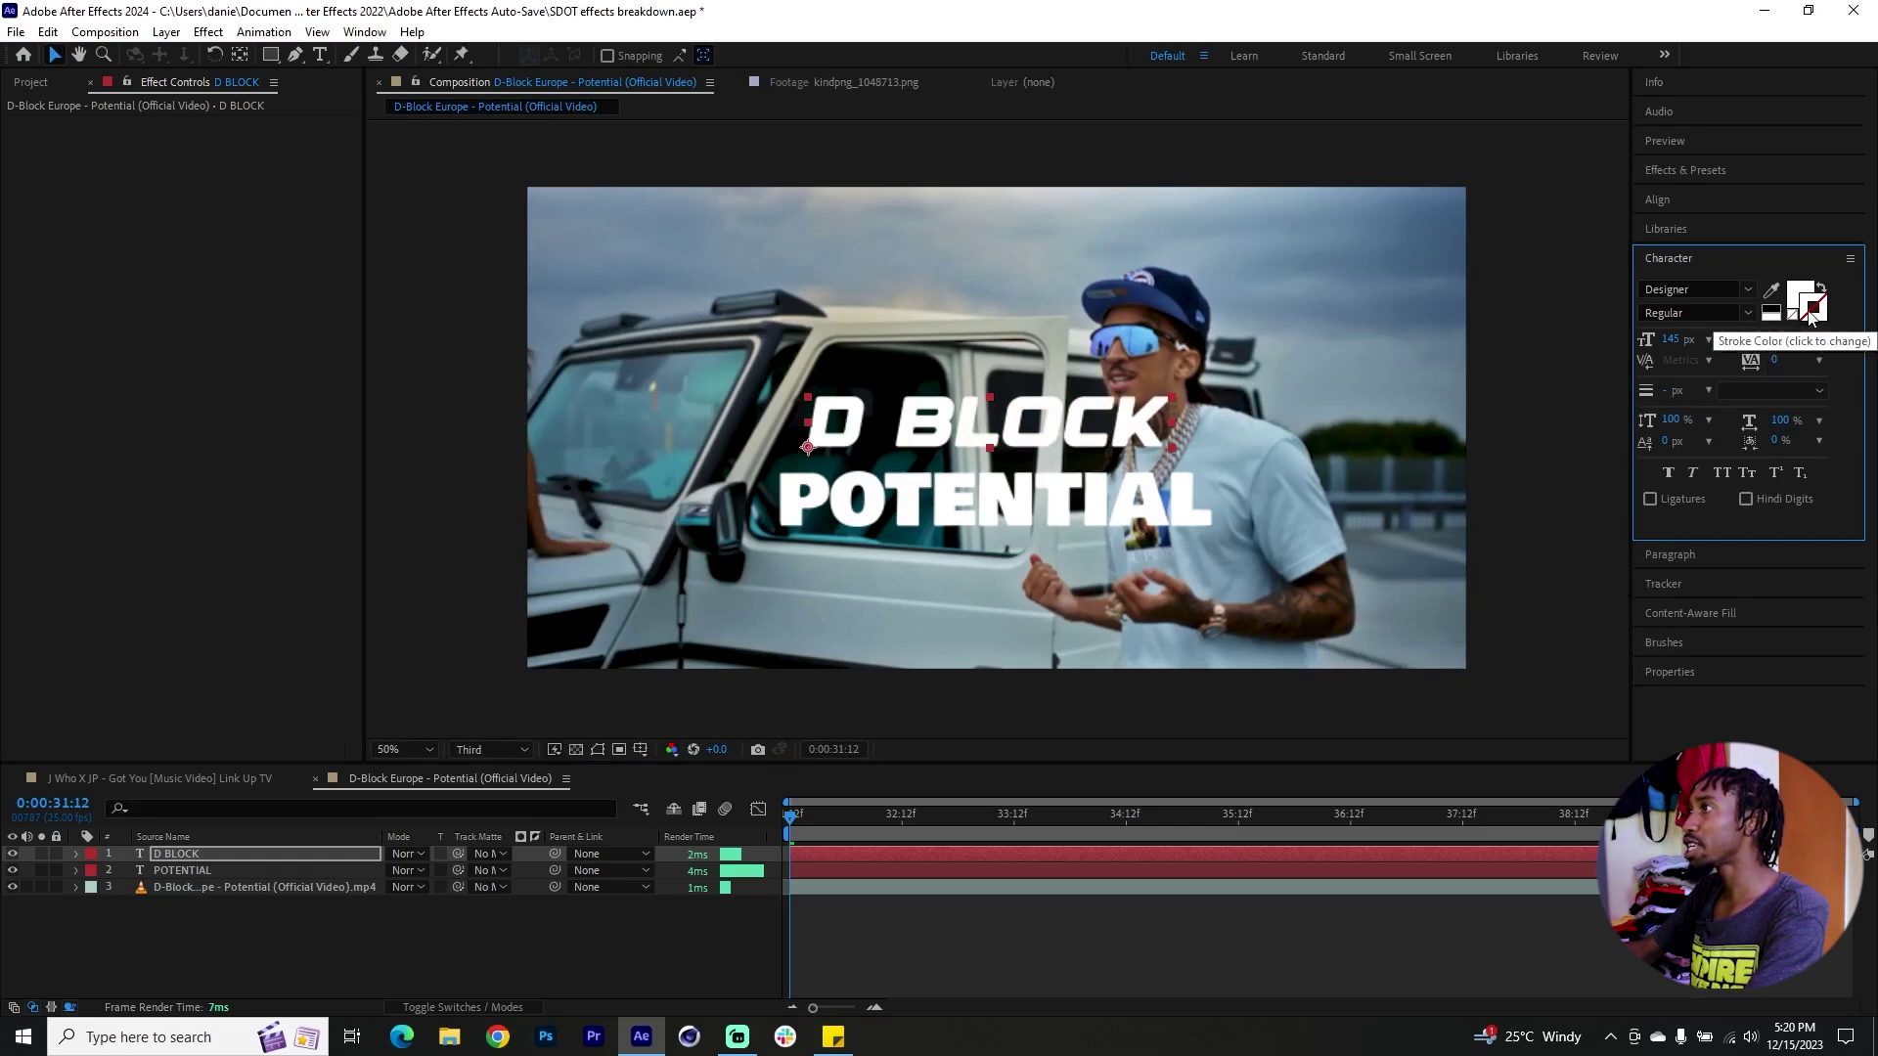
left_click(1813, 313)
left_click_drag(237, 494, 171, 601)
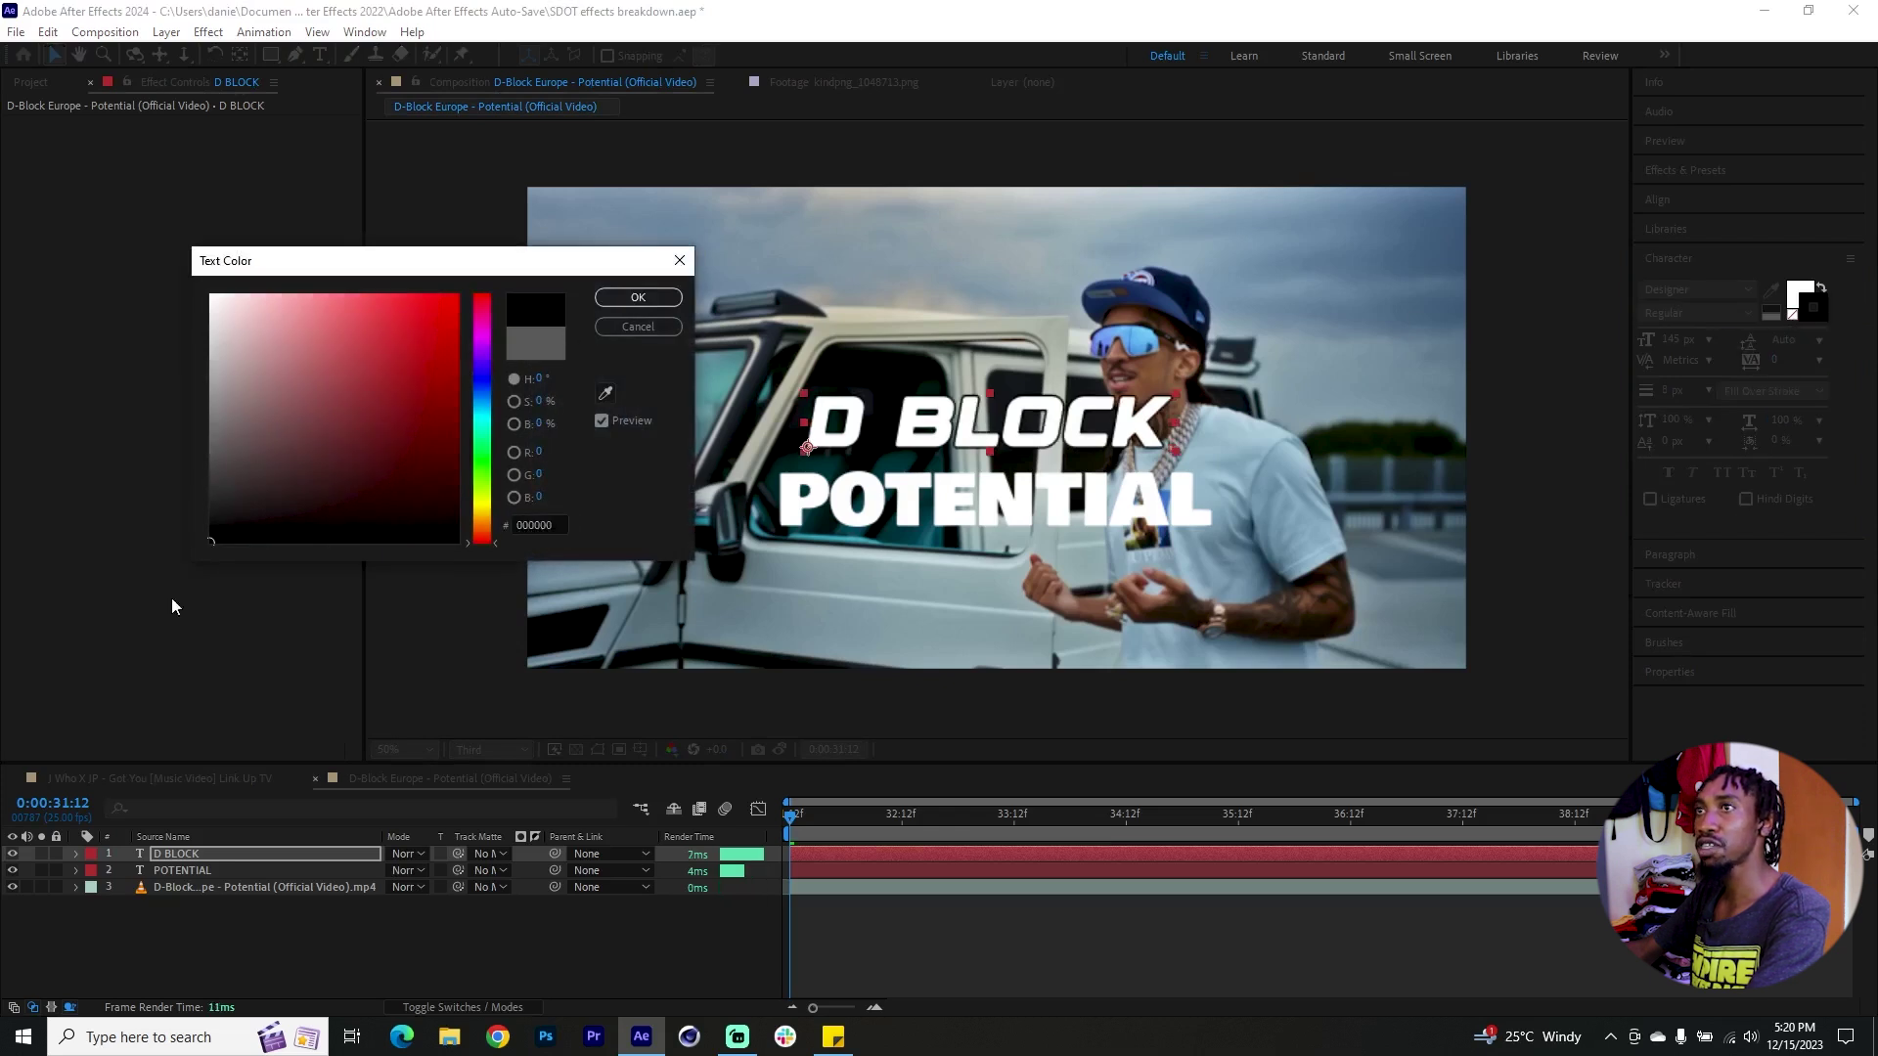
left_click(637, 297)
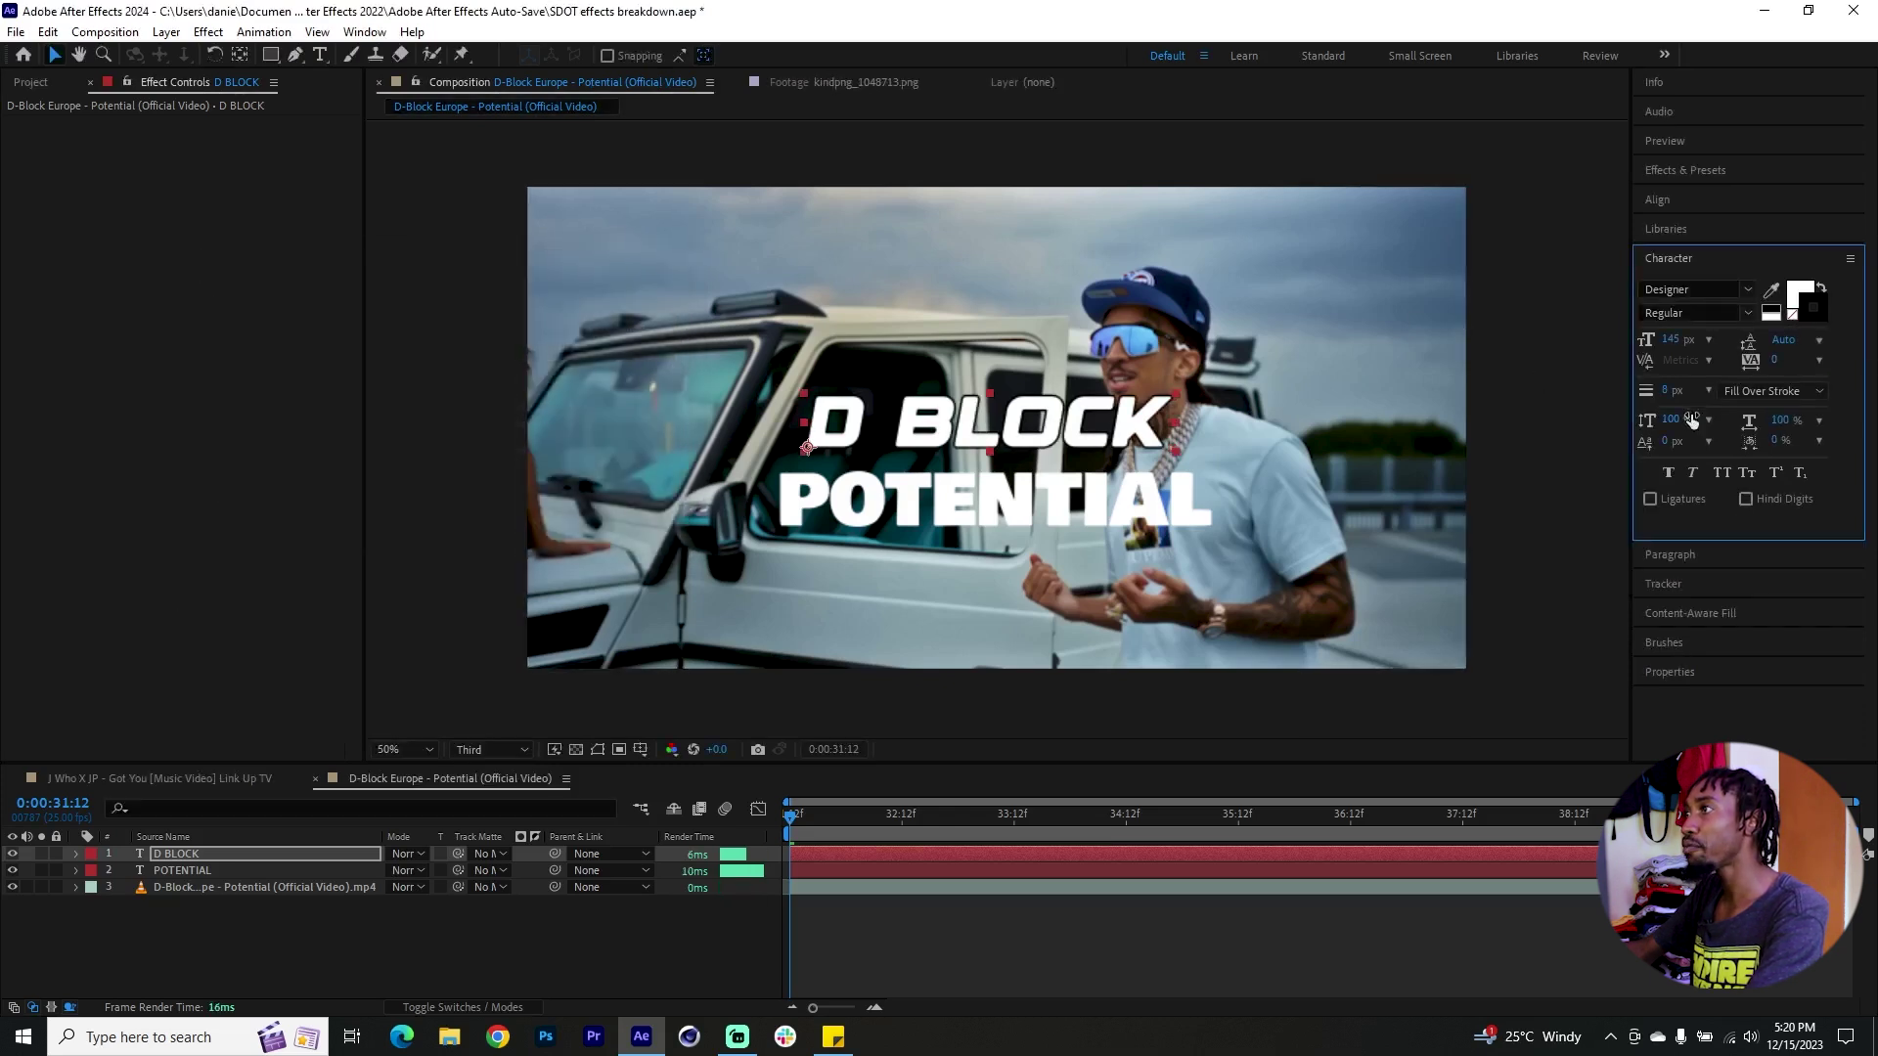
mouse_move(1663, 391)
left_mouse_down()
mouse_move(1682, 391)
mouse_move(1662, 396)
left_mouse_up()
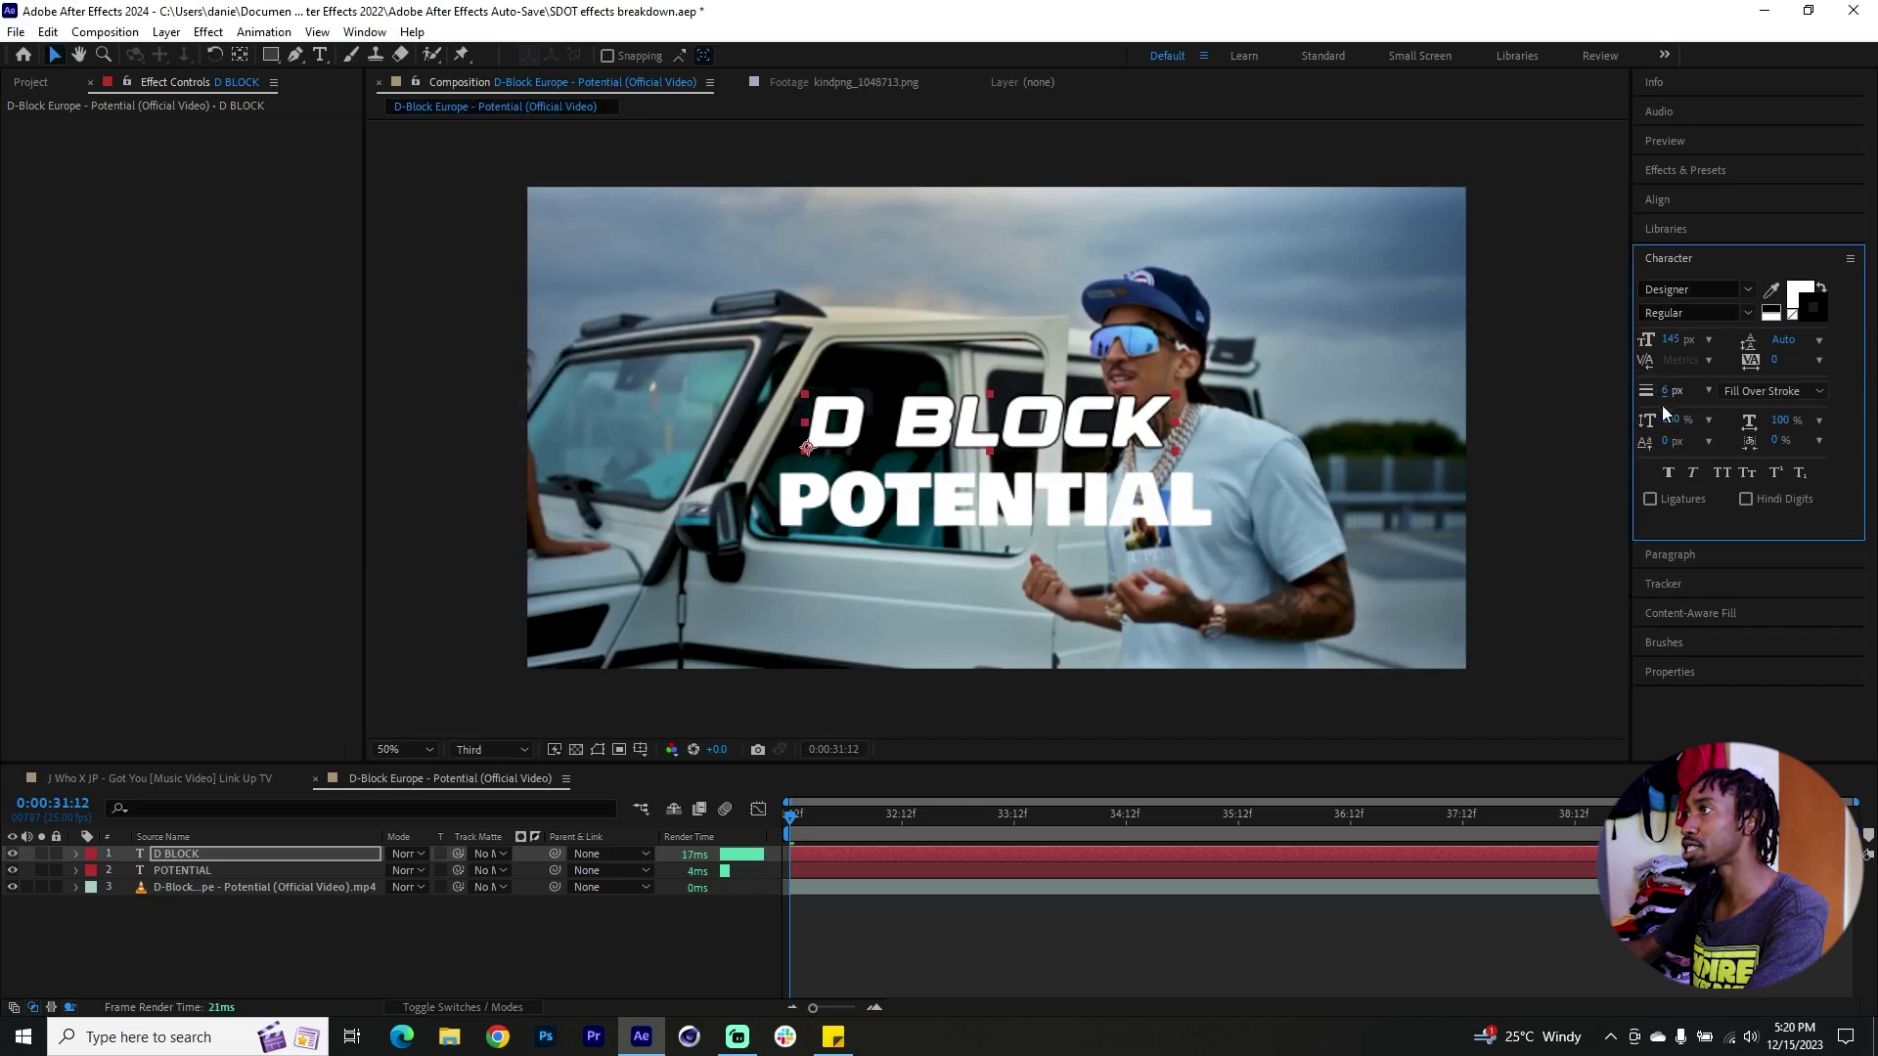
left_click(1773, 391)
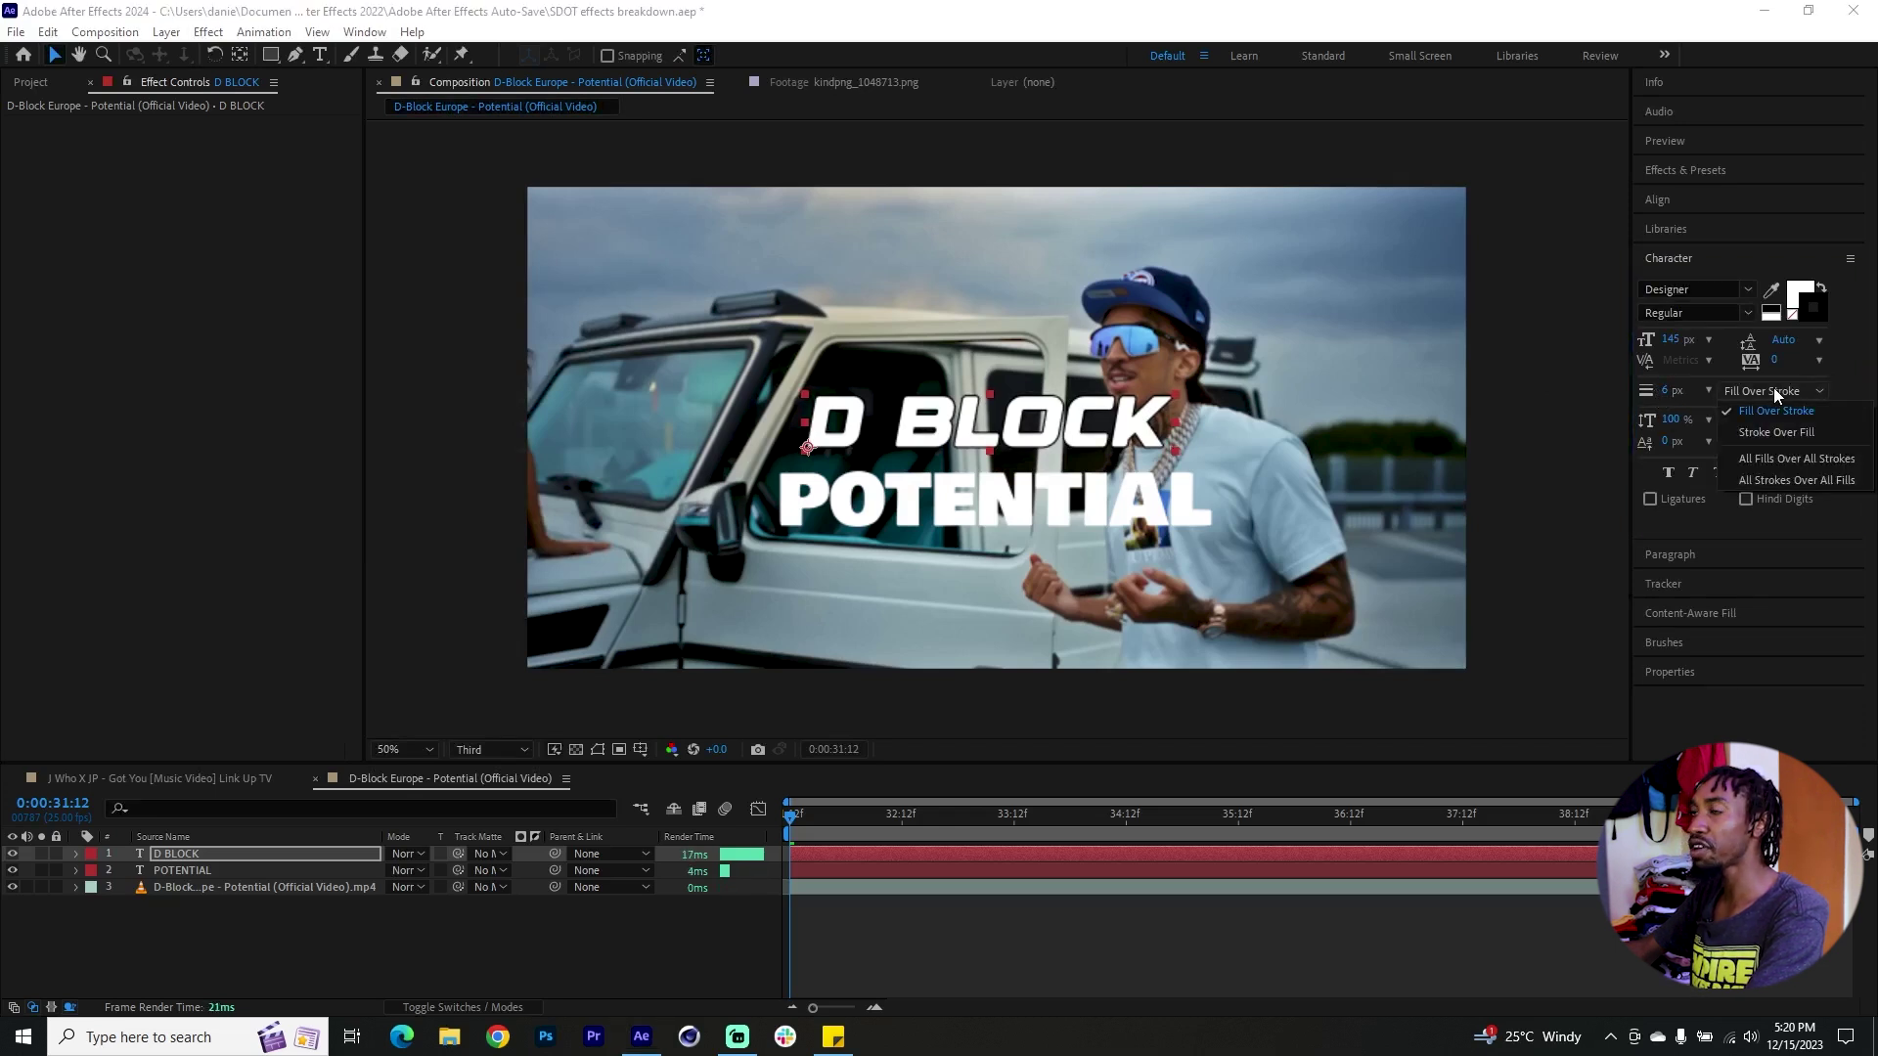
left_click(1042, 416)
Set the composition preview resolution to Half
left_click(1046, 427)
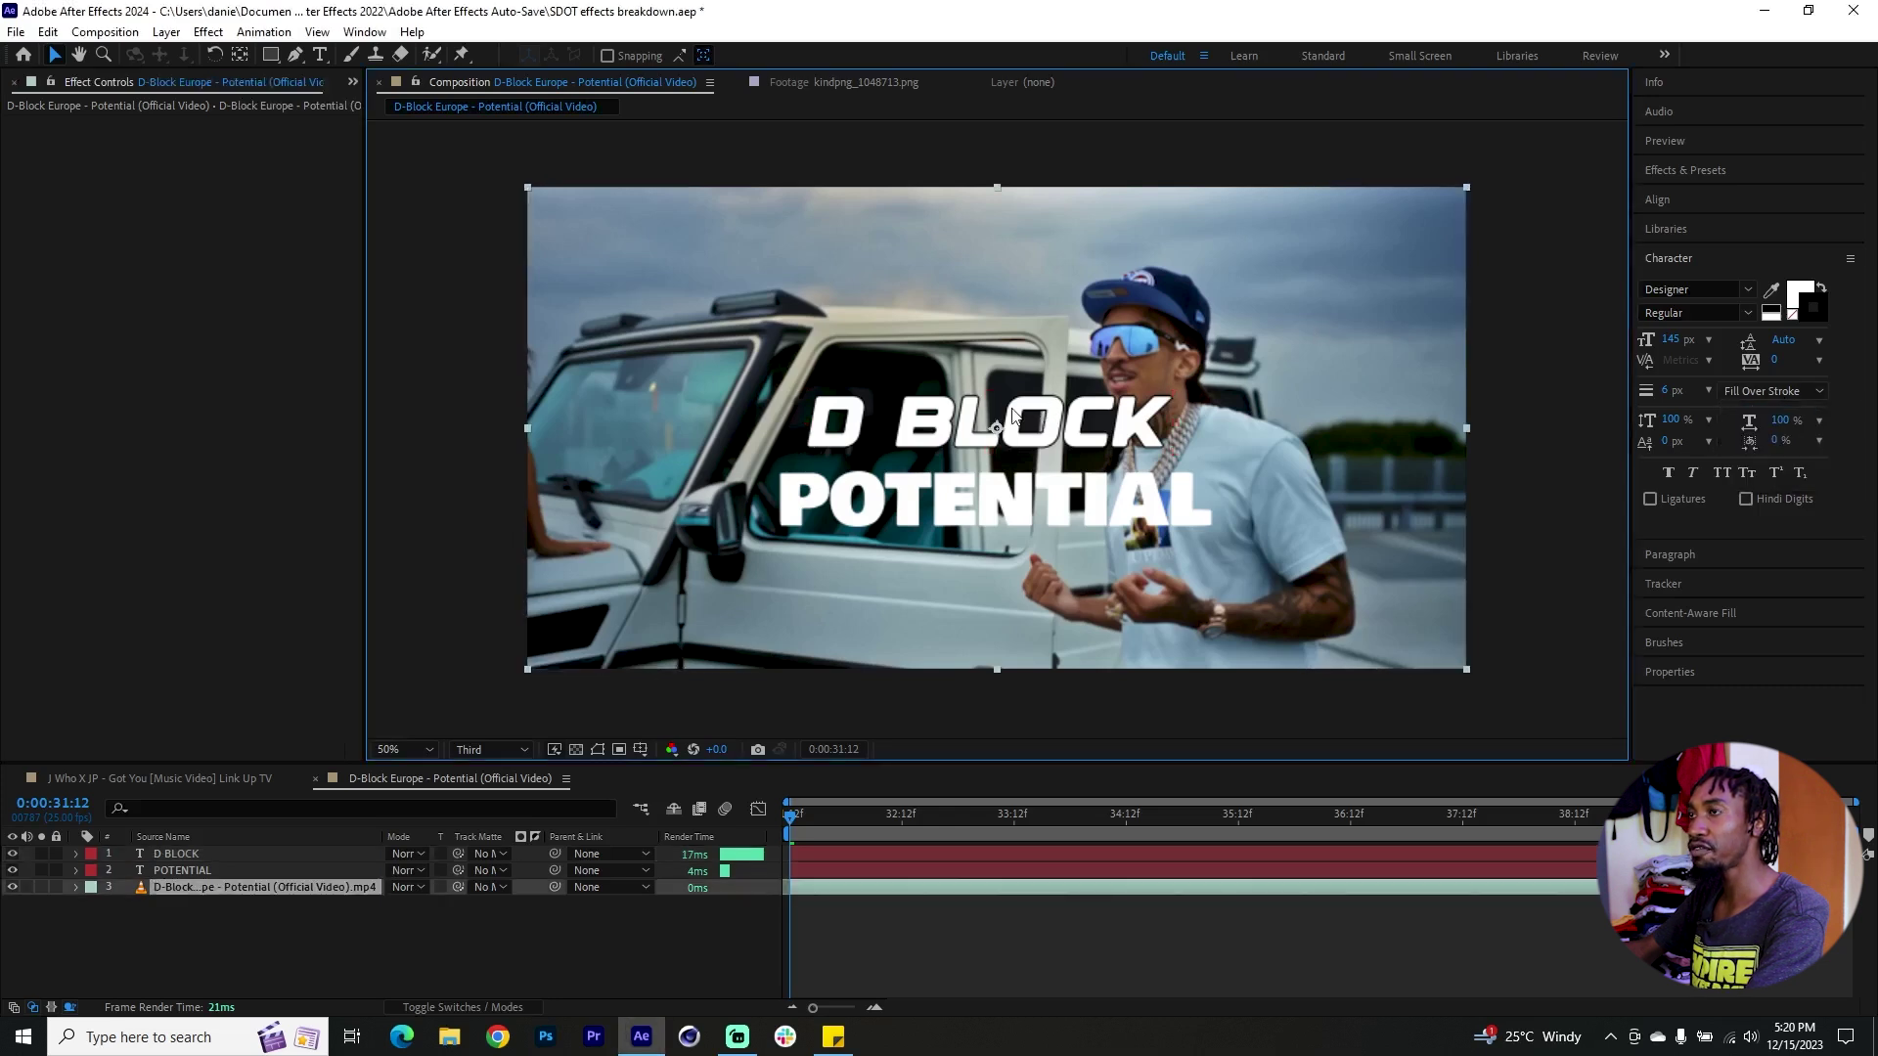
left_click(492, 749)
left_click(482, 818)
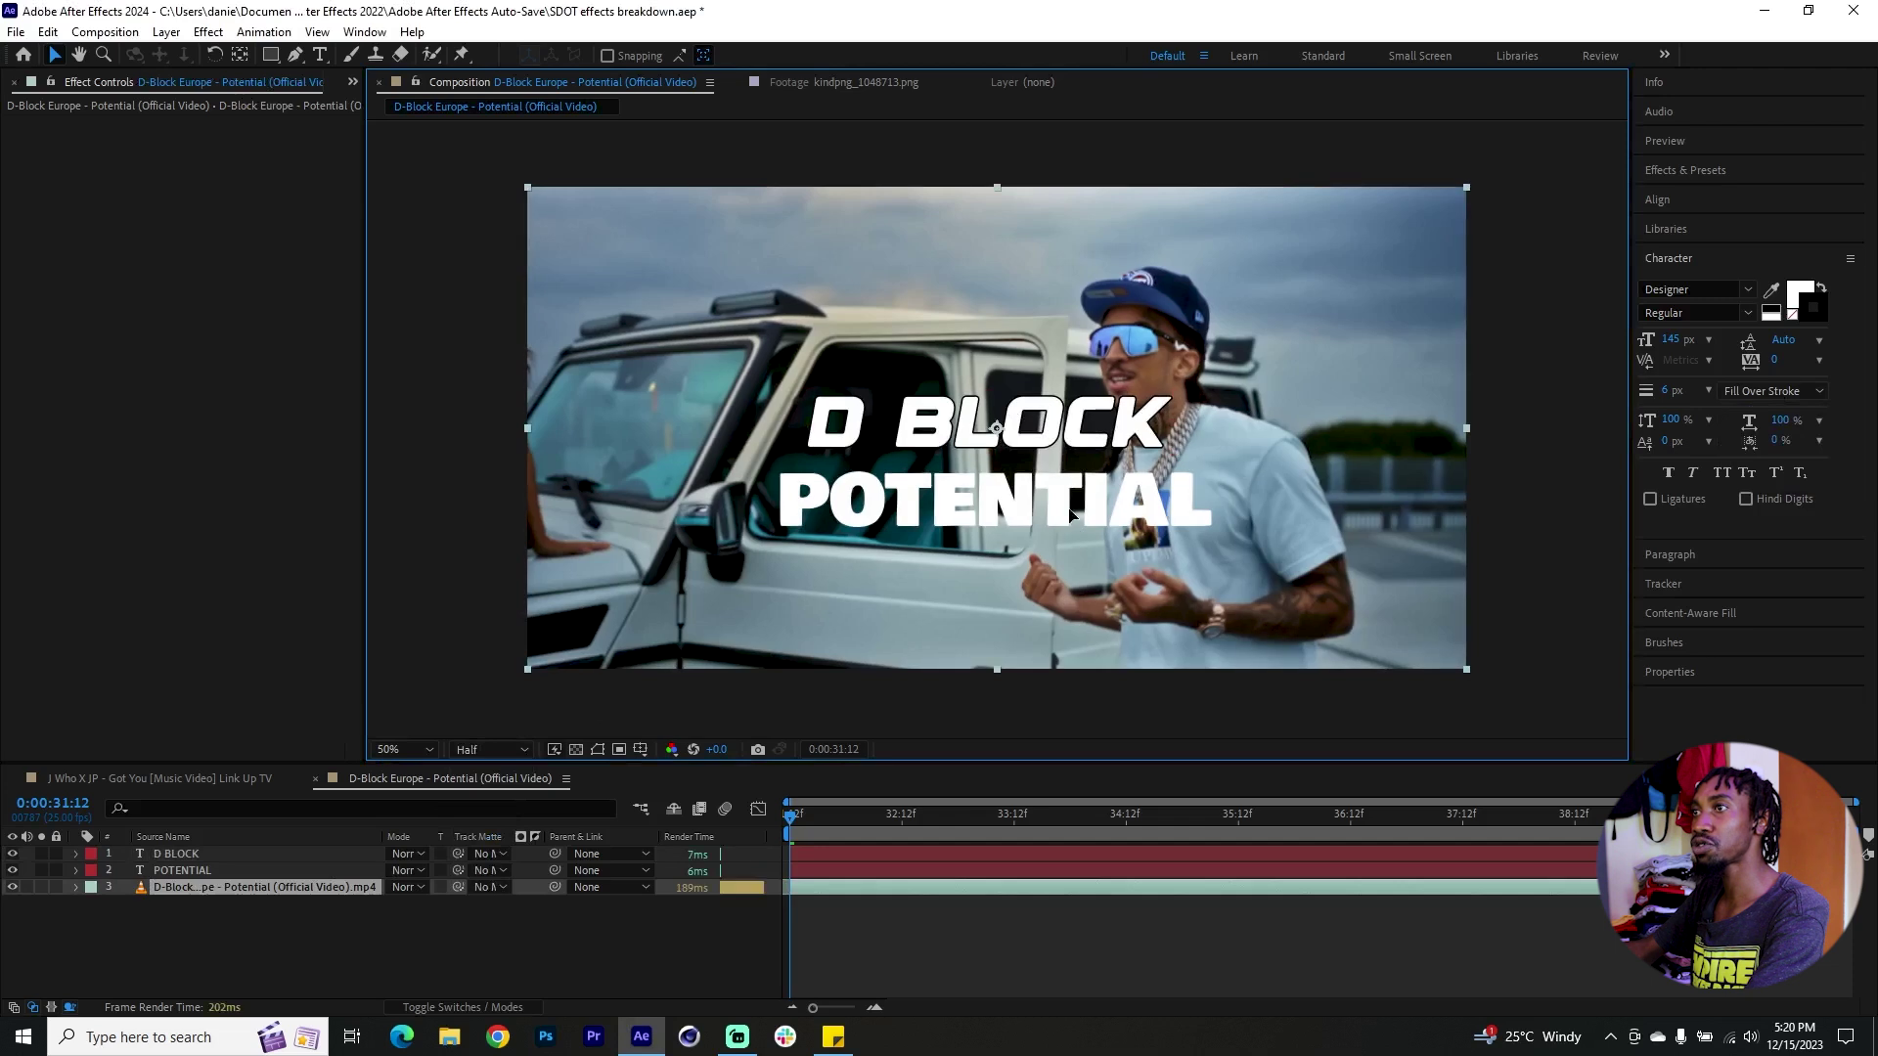
Change the POTENTIAL text's font to Bell MT and move both text layers slightly lower in the frame
left_click(278, 872)
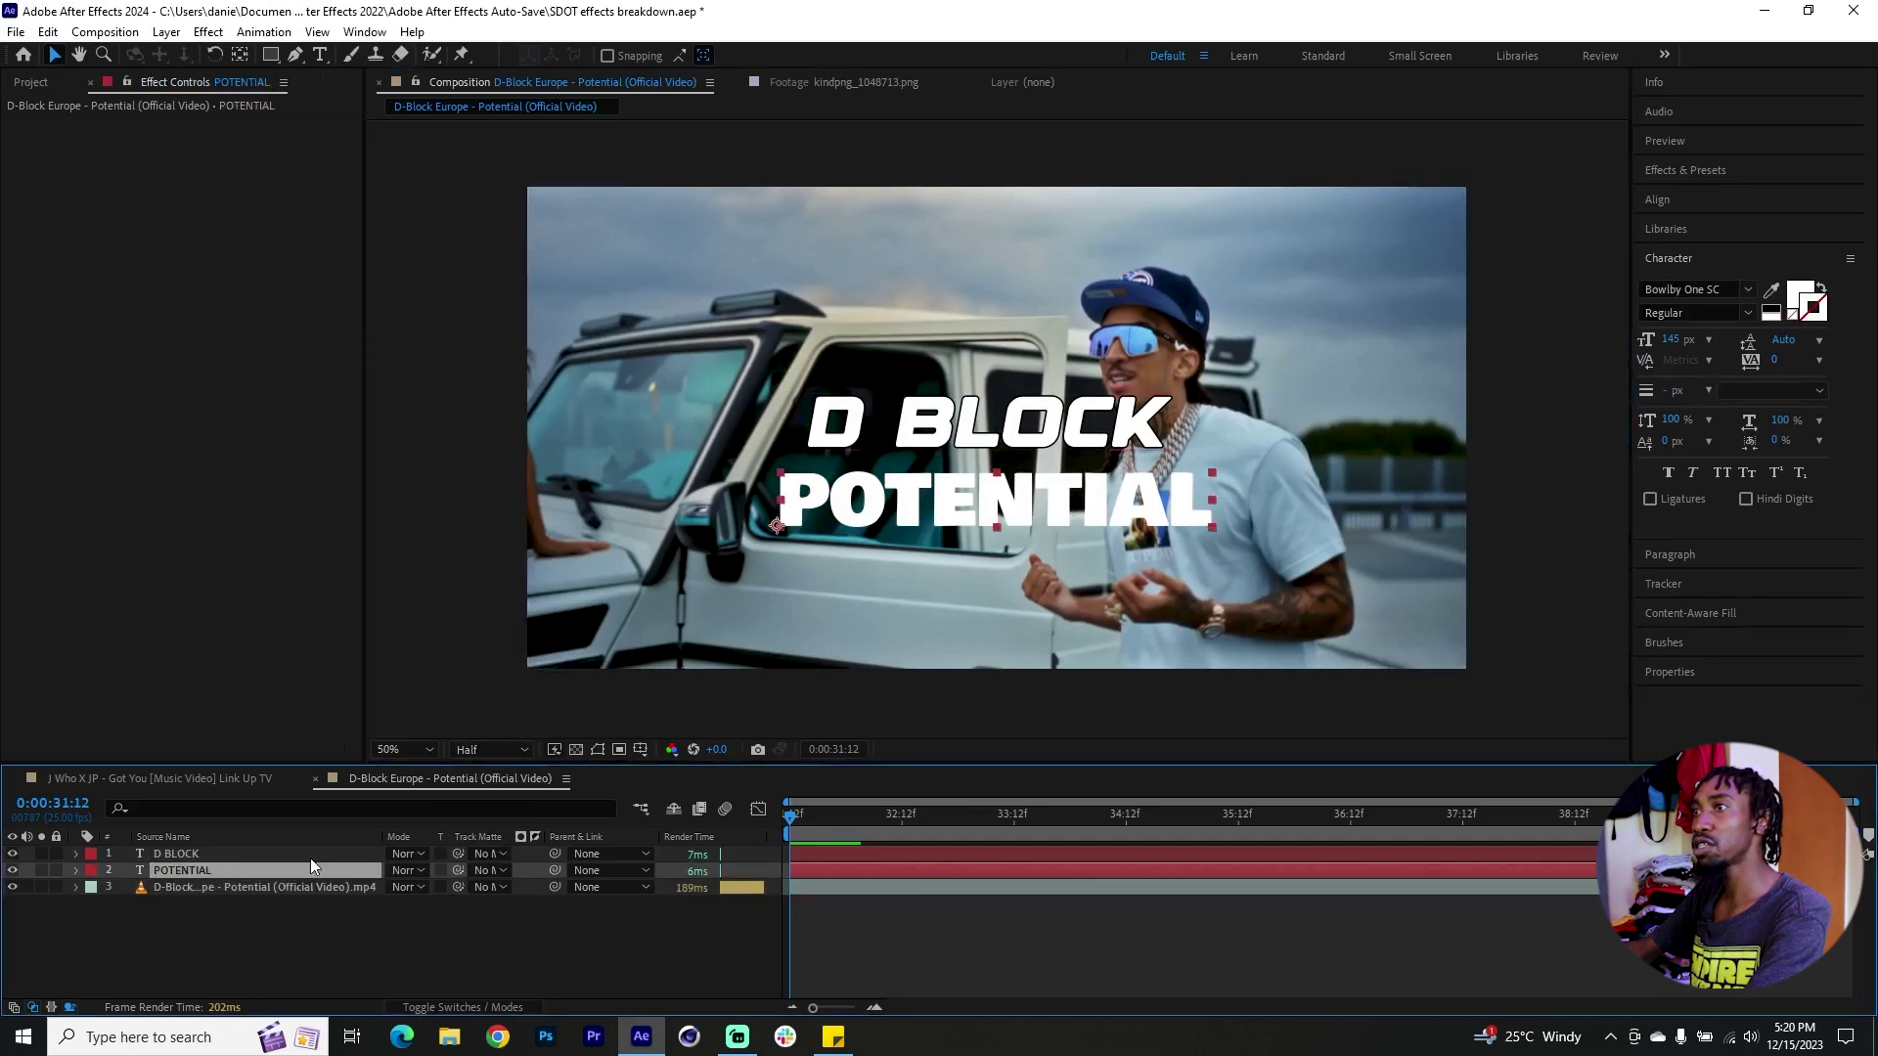
left_click(1024, 502)
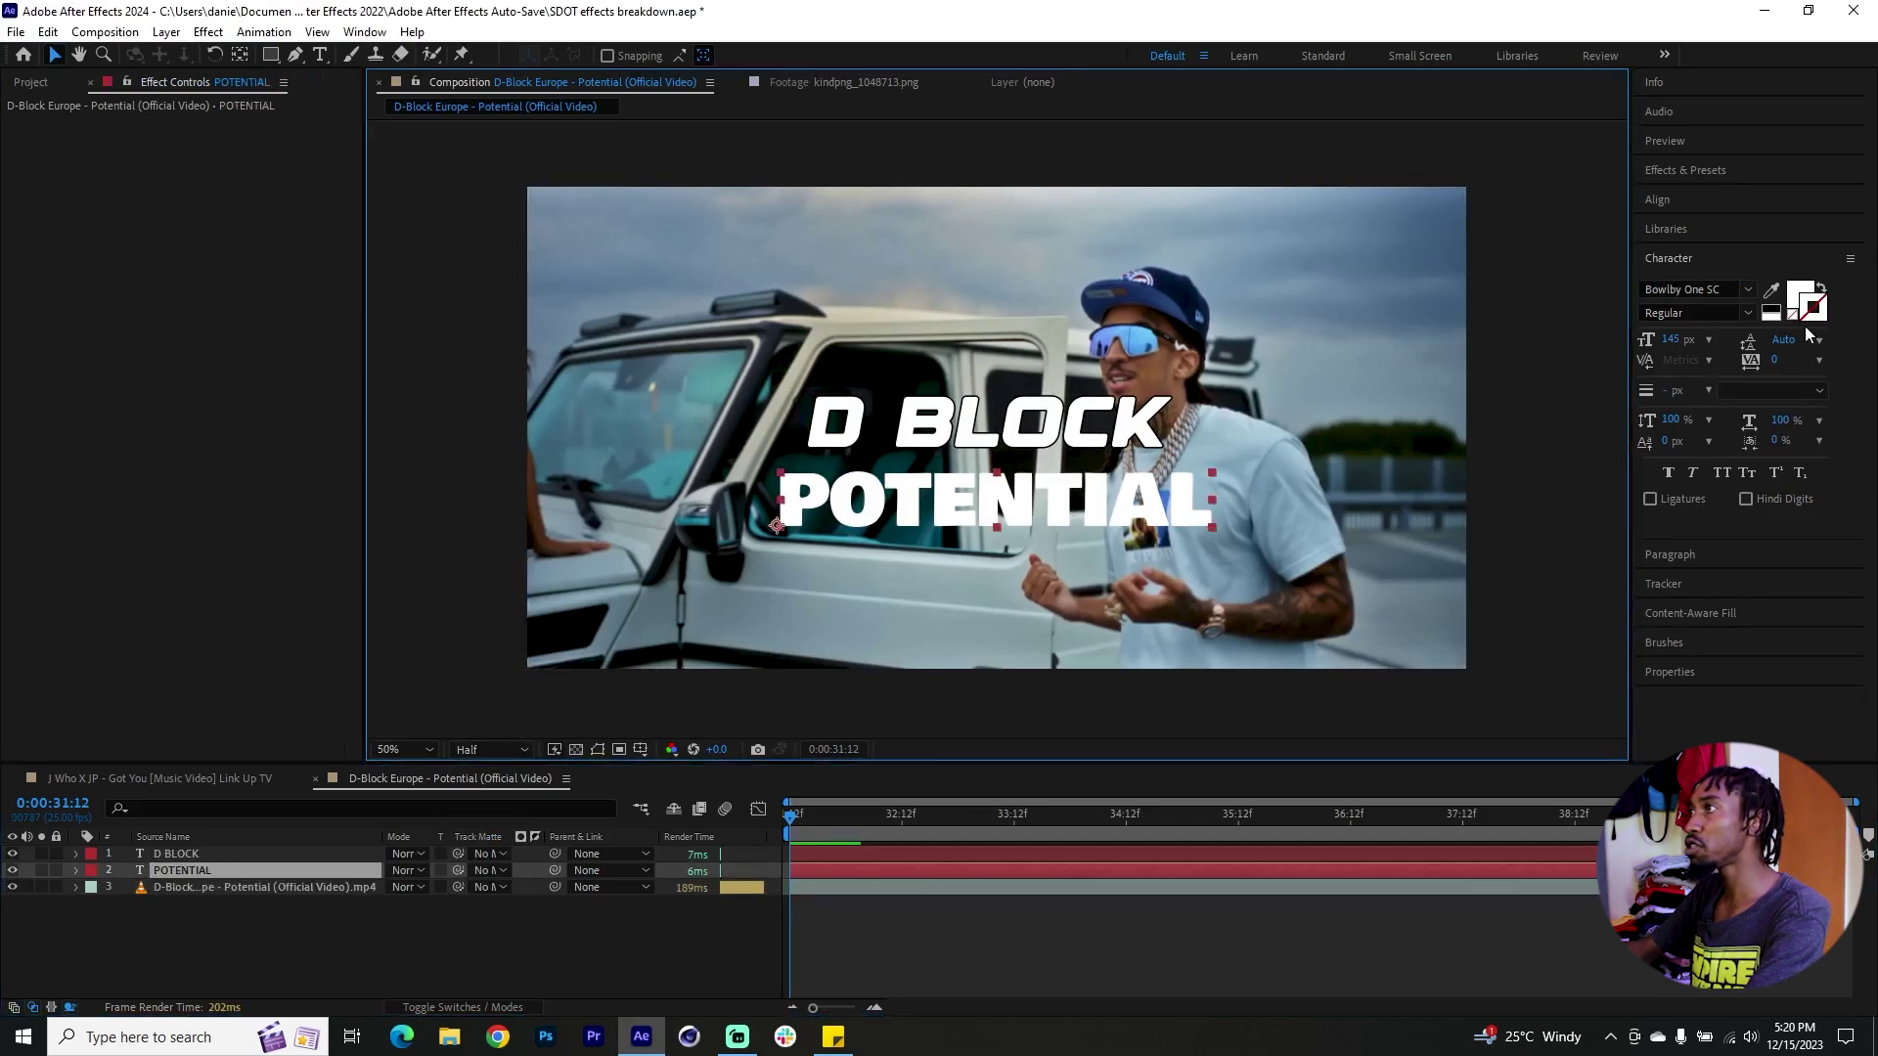
left_click(1747, 287)
scroll(1592, 508, "up", 3)
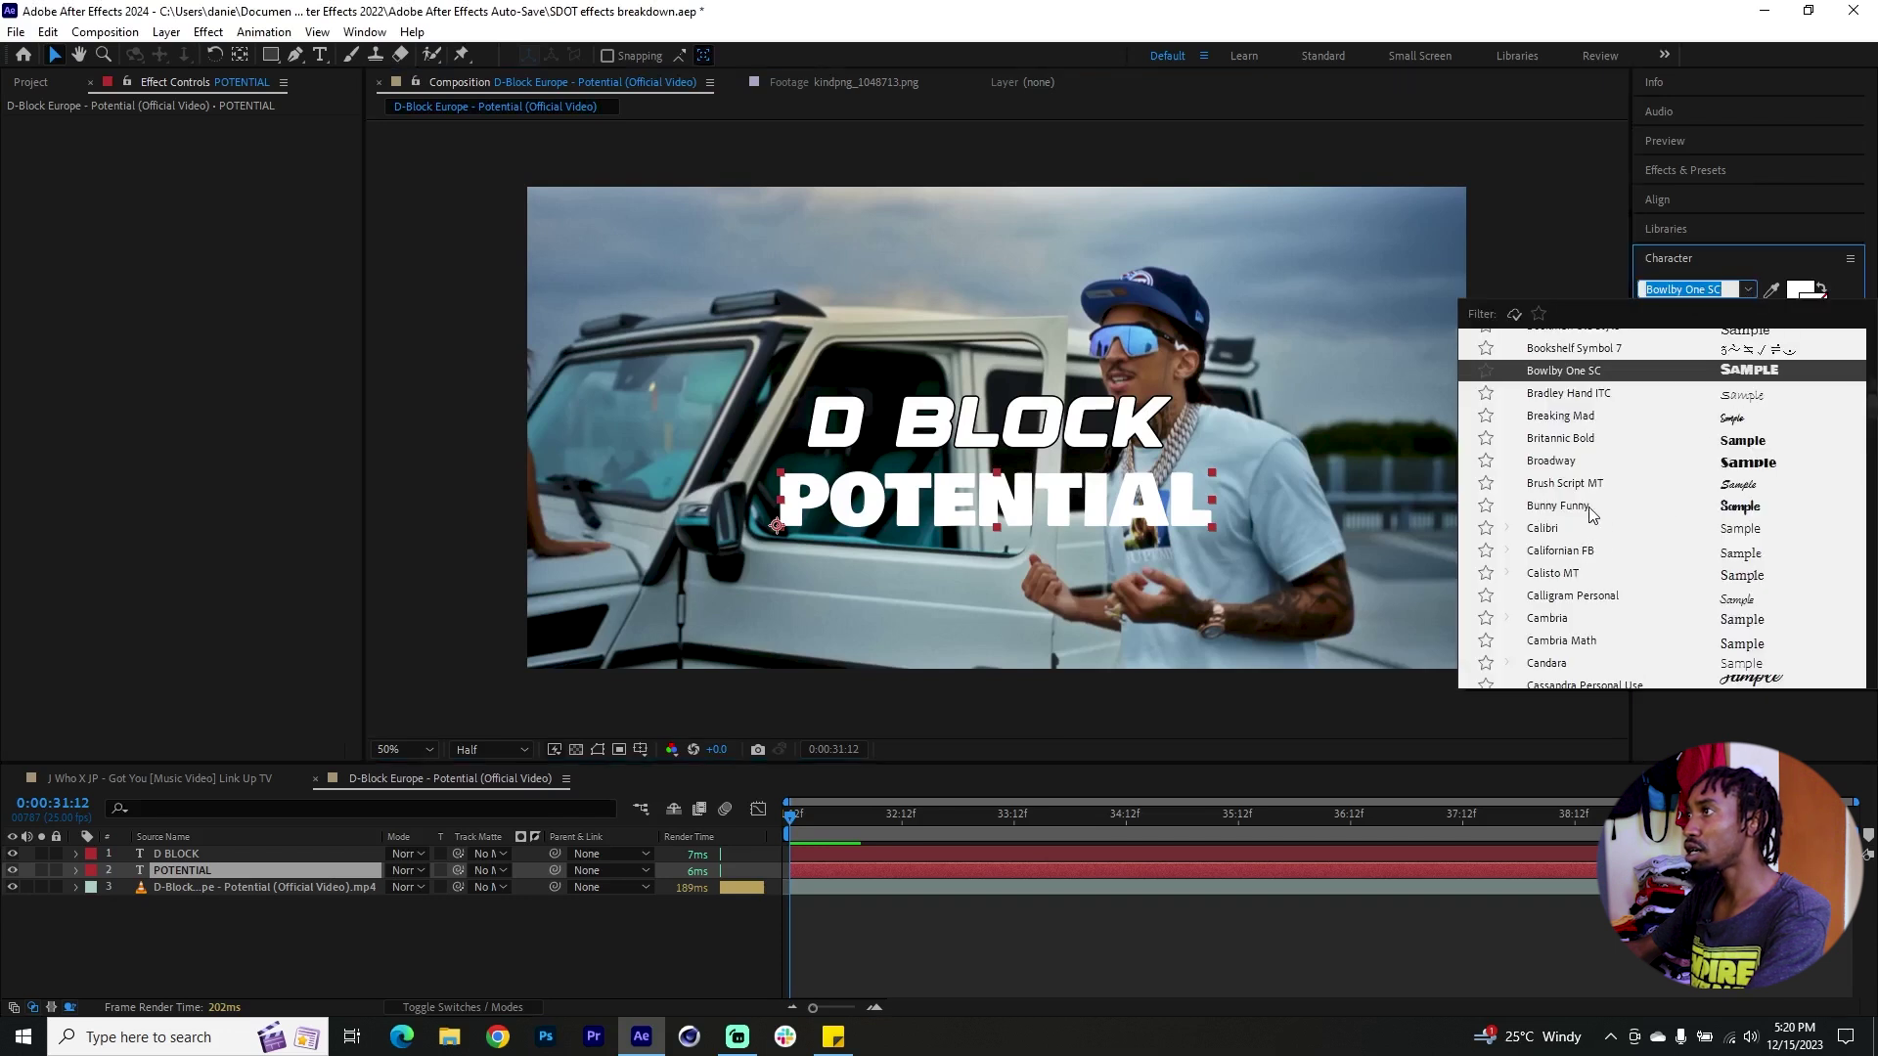
scroll(1591, 494, "up", 3)
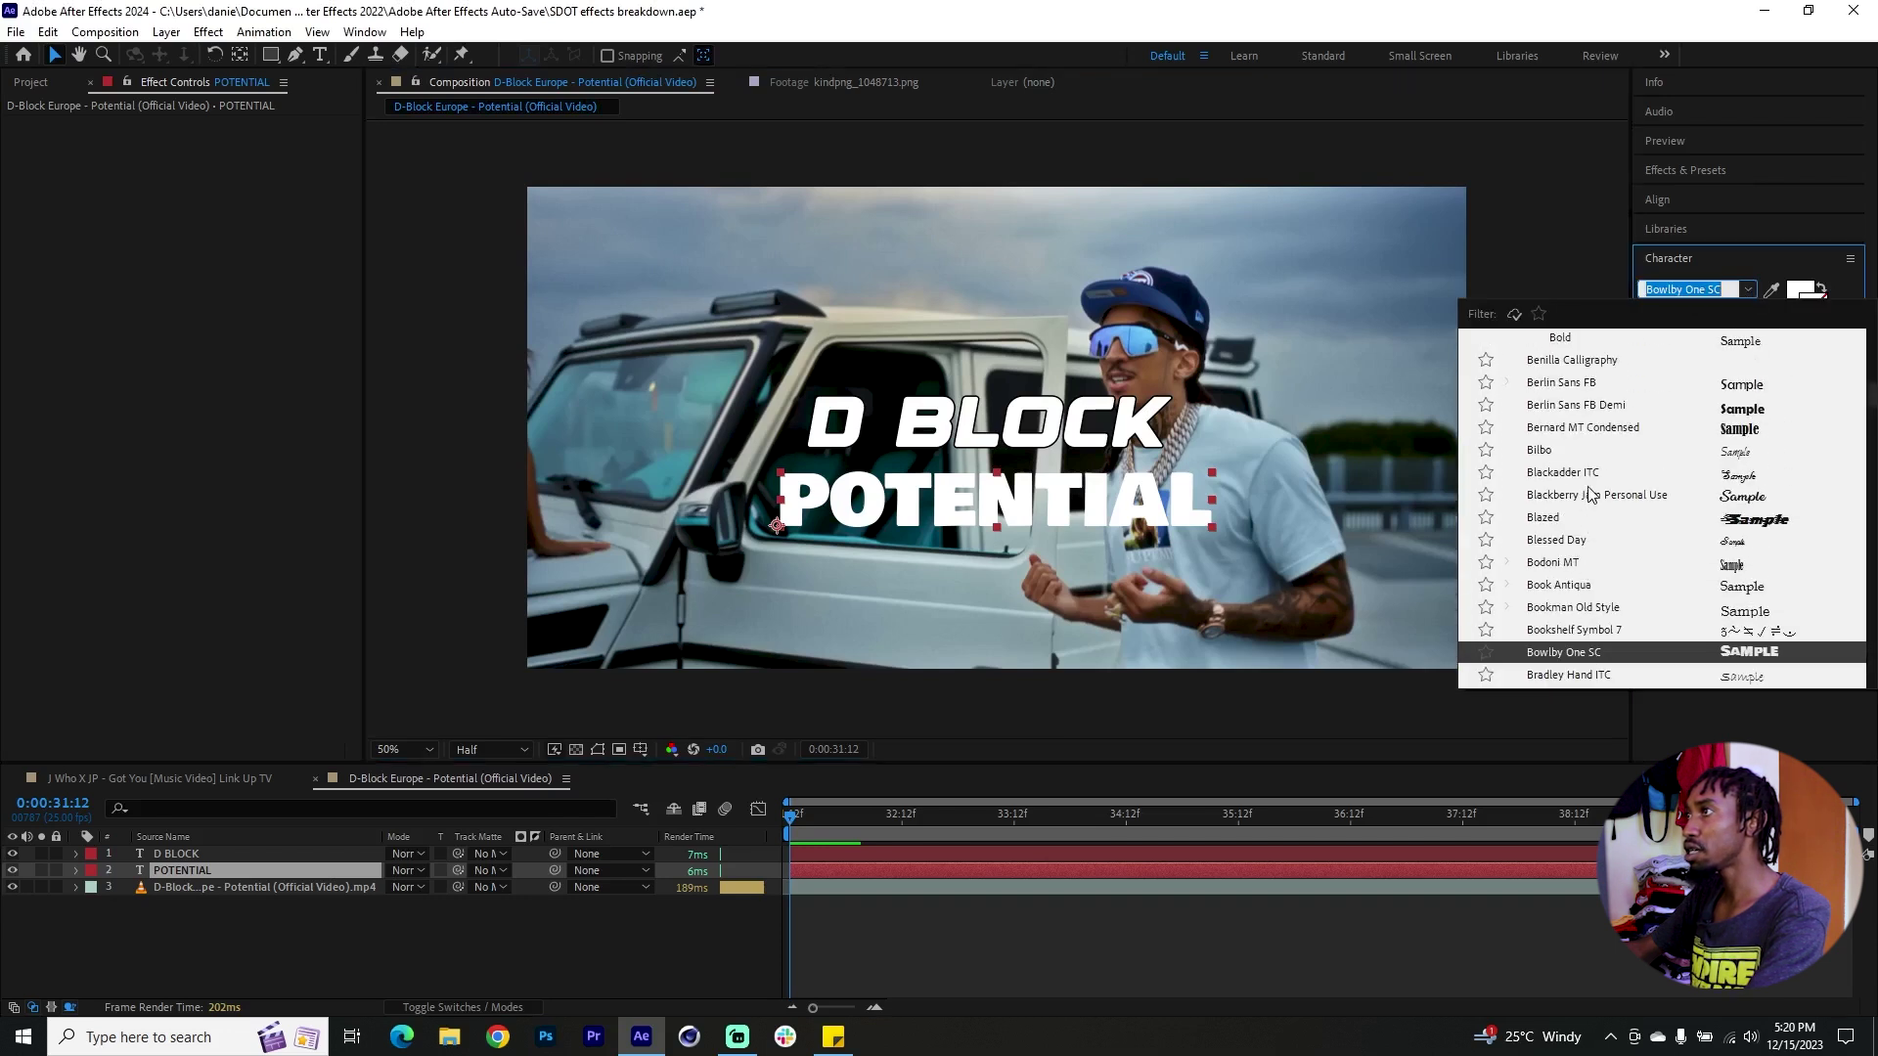
left_click(1570, 381)
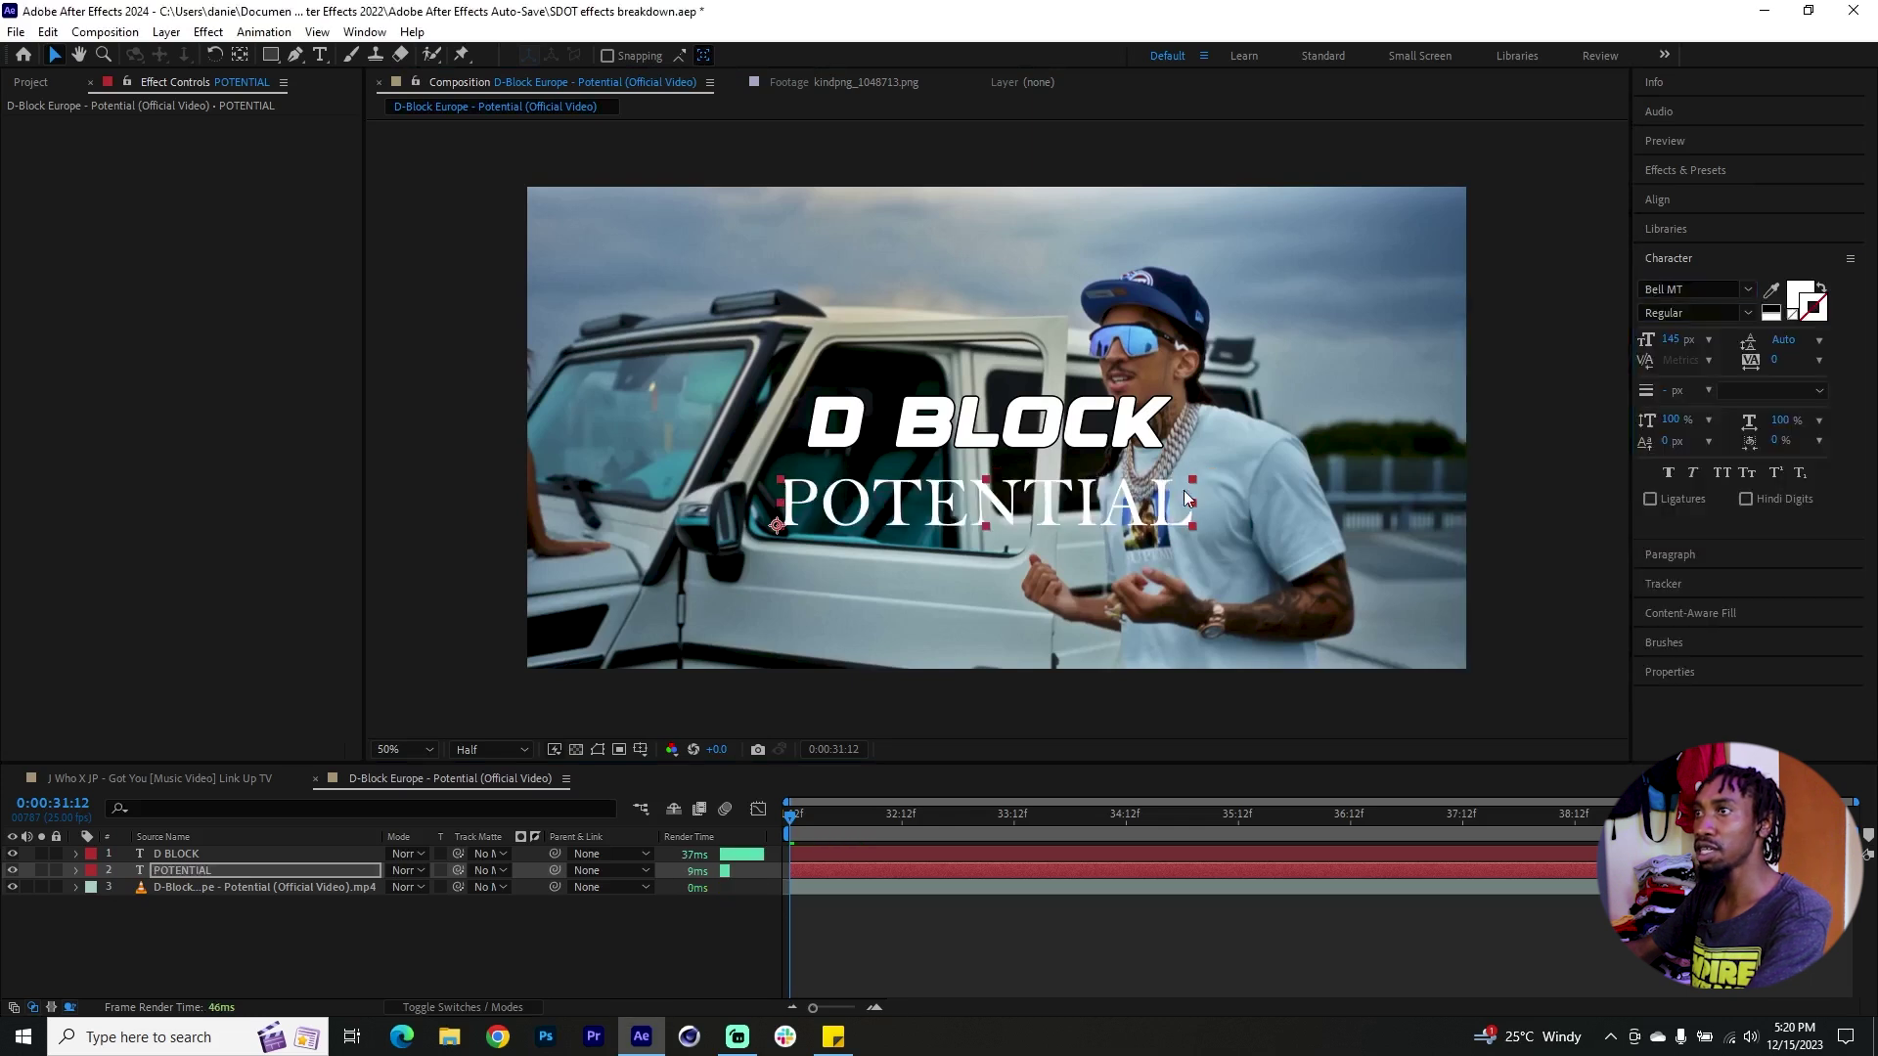
left_click_drag(1060, 508, 1054, 545)
left_click_drag(1020, 435, 1026, 457)
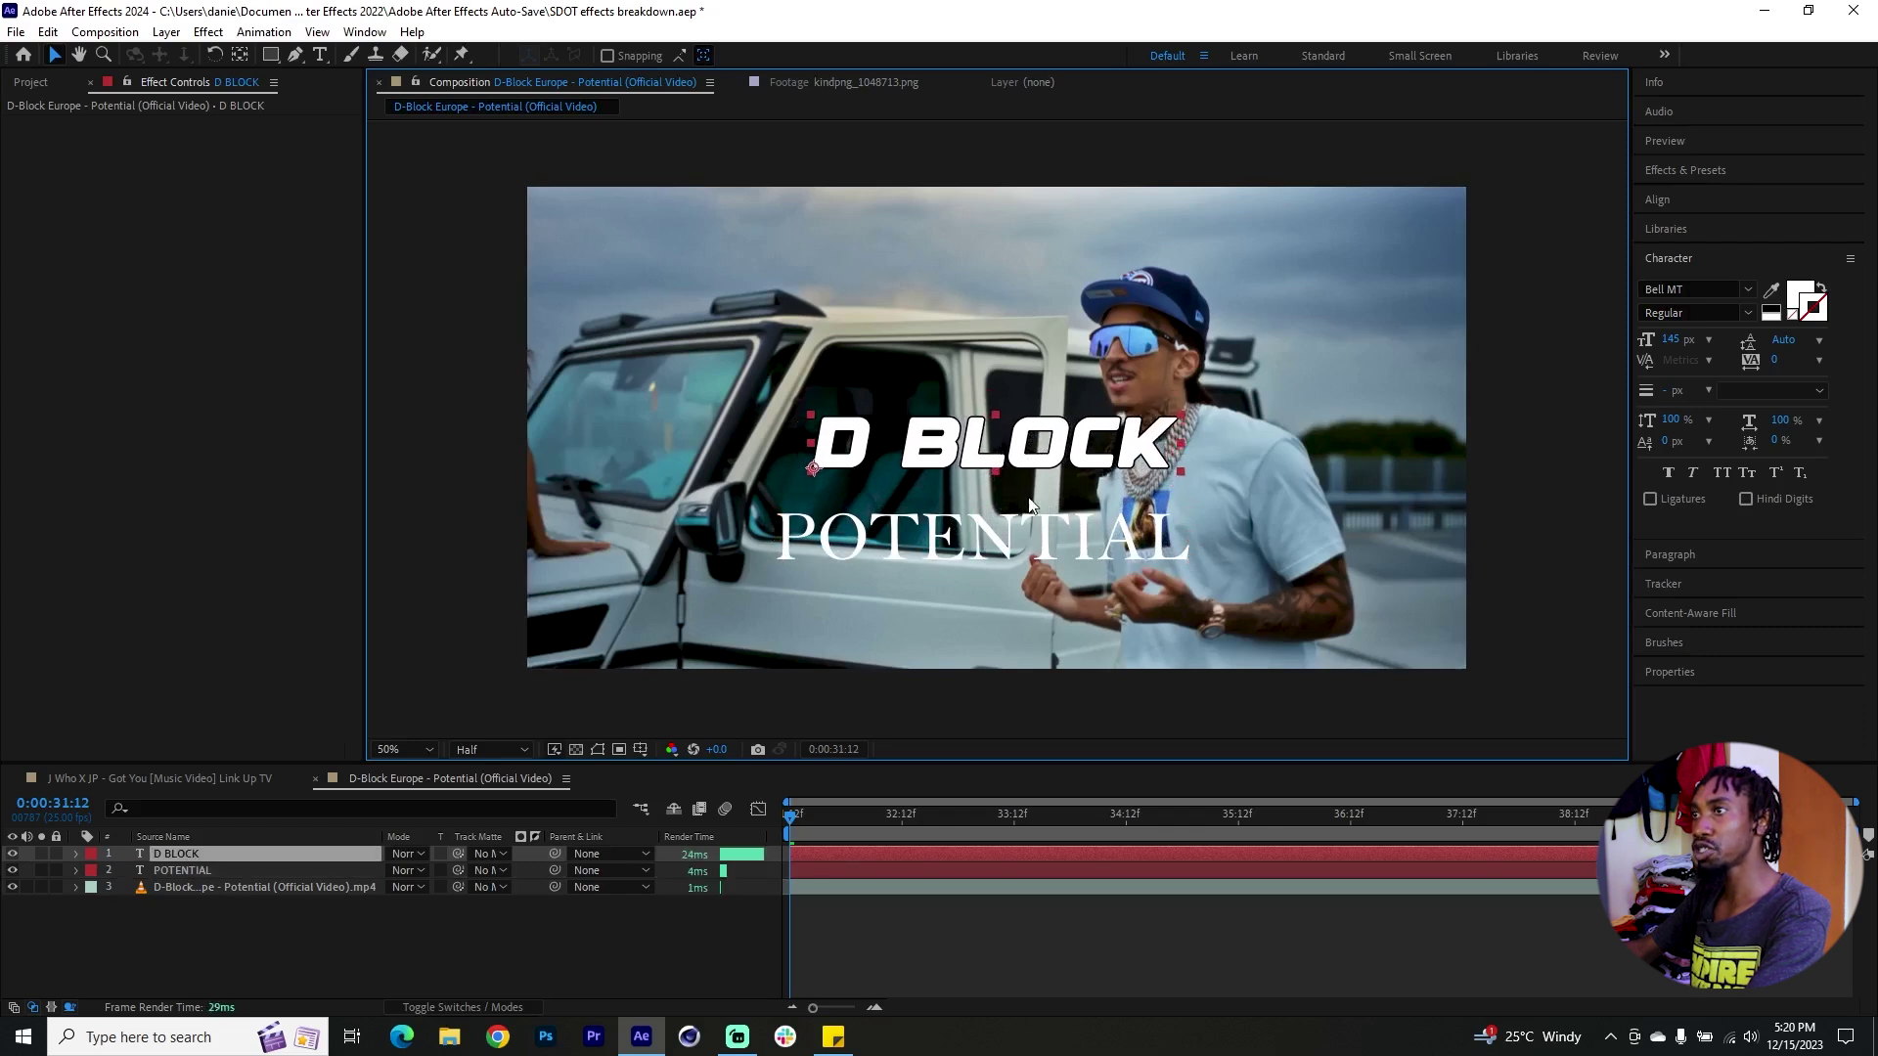
Reduce the POTENTIAL text to 84 px and reposition it beneath the middle of D BLOCK
left_click(1043, 521)
left_click_drag(1665, 340, 1612, 338)
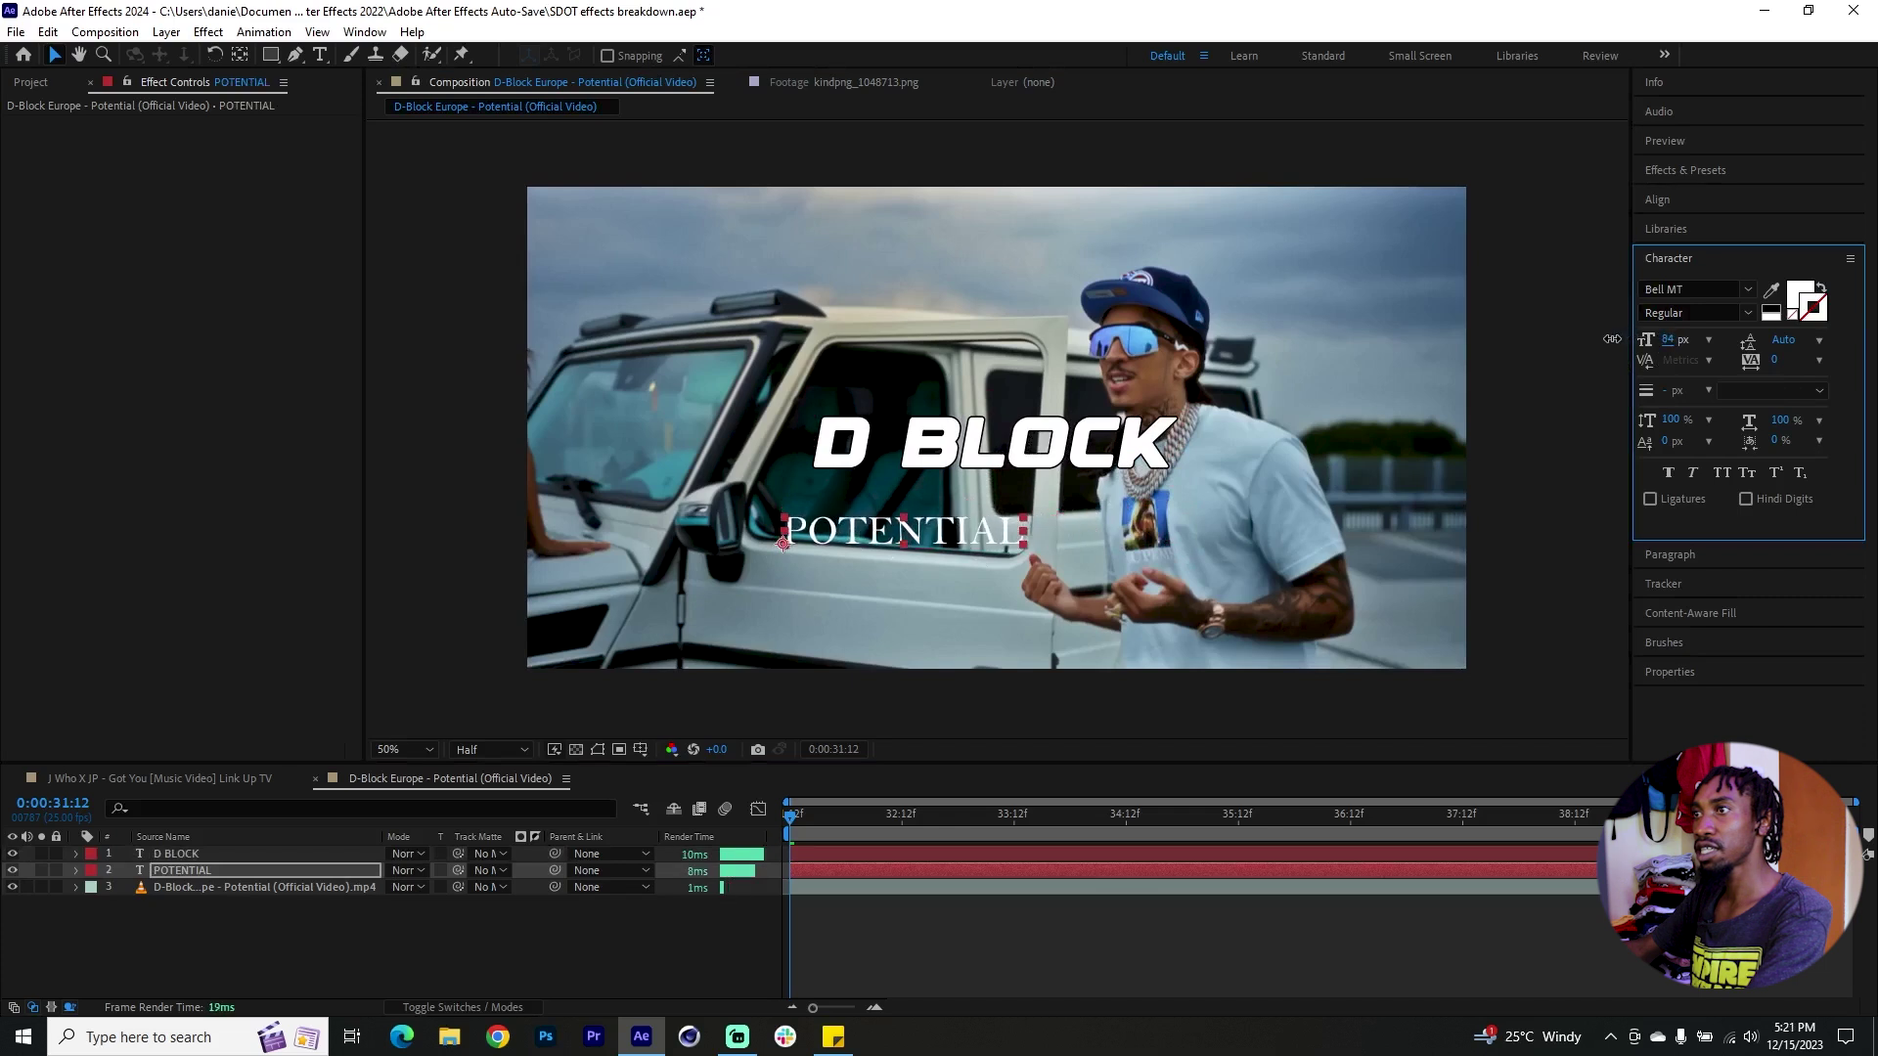
left_click_drag(937, 537, 1020, 508)
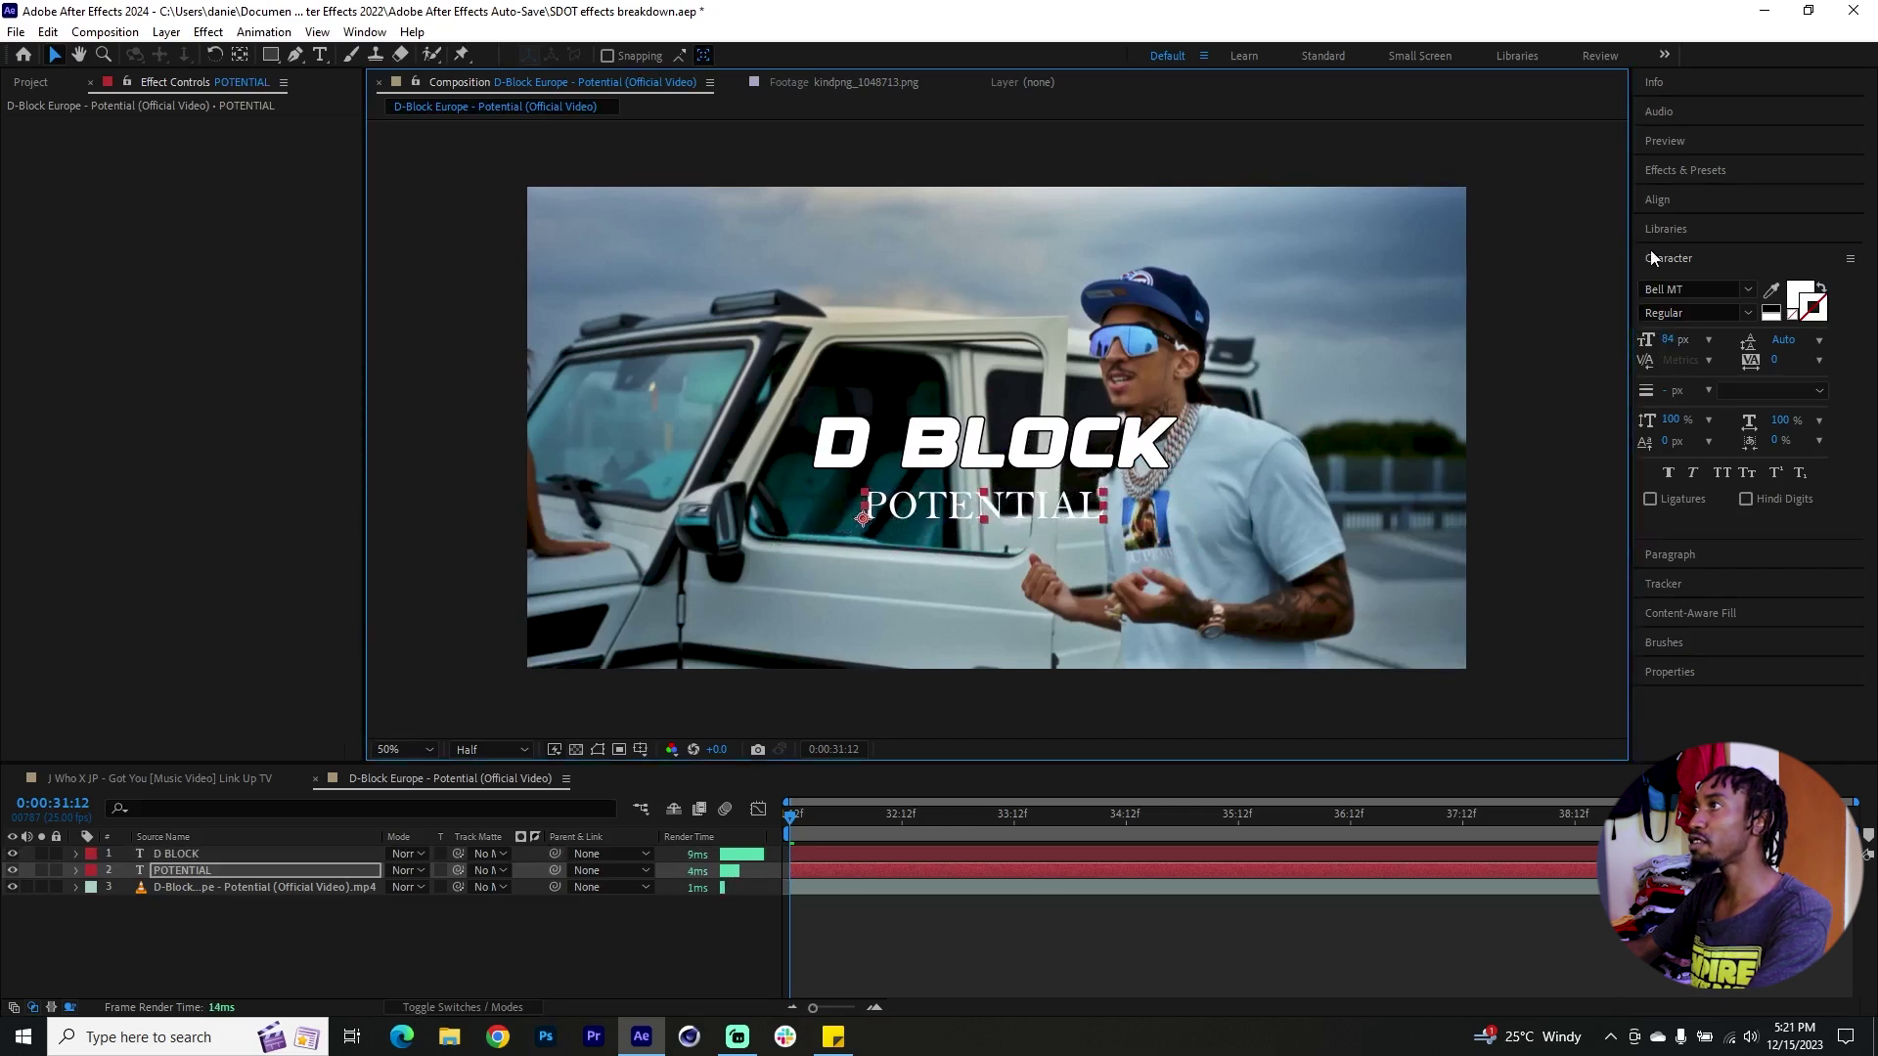
Center the D BLOCK layer vertically in the composition with Align
left_click(1693, 201)
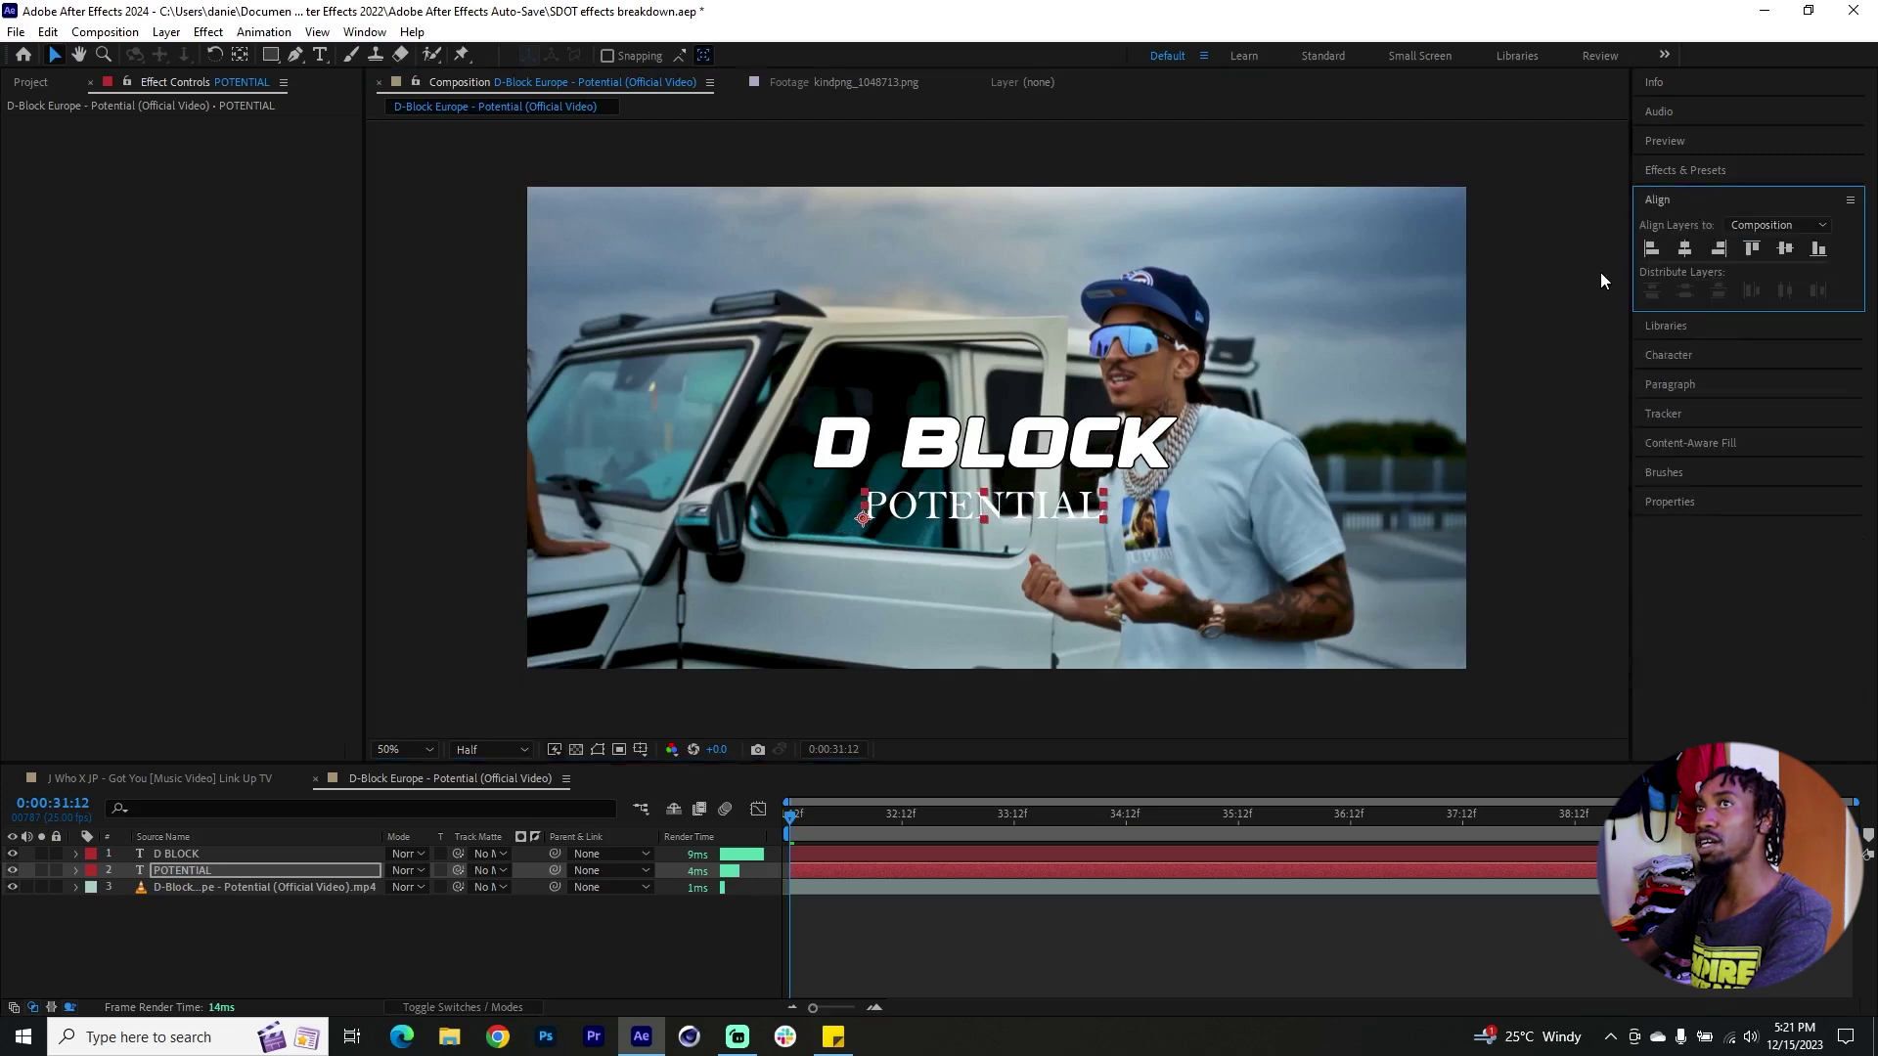
left_click(365, 33)
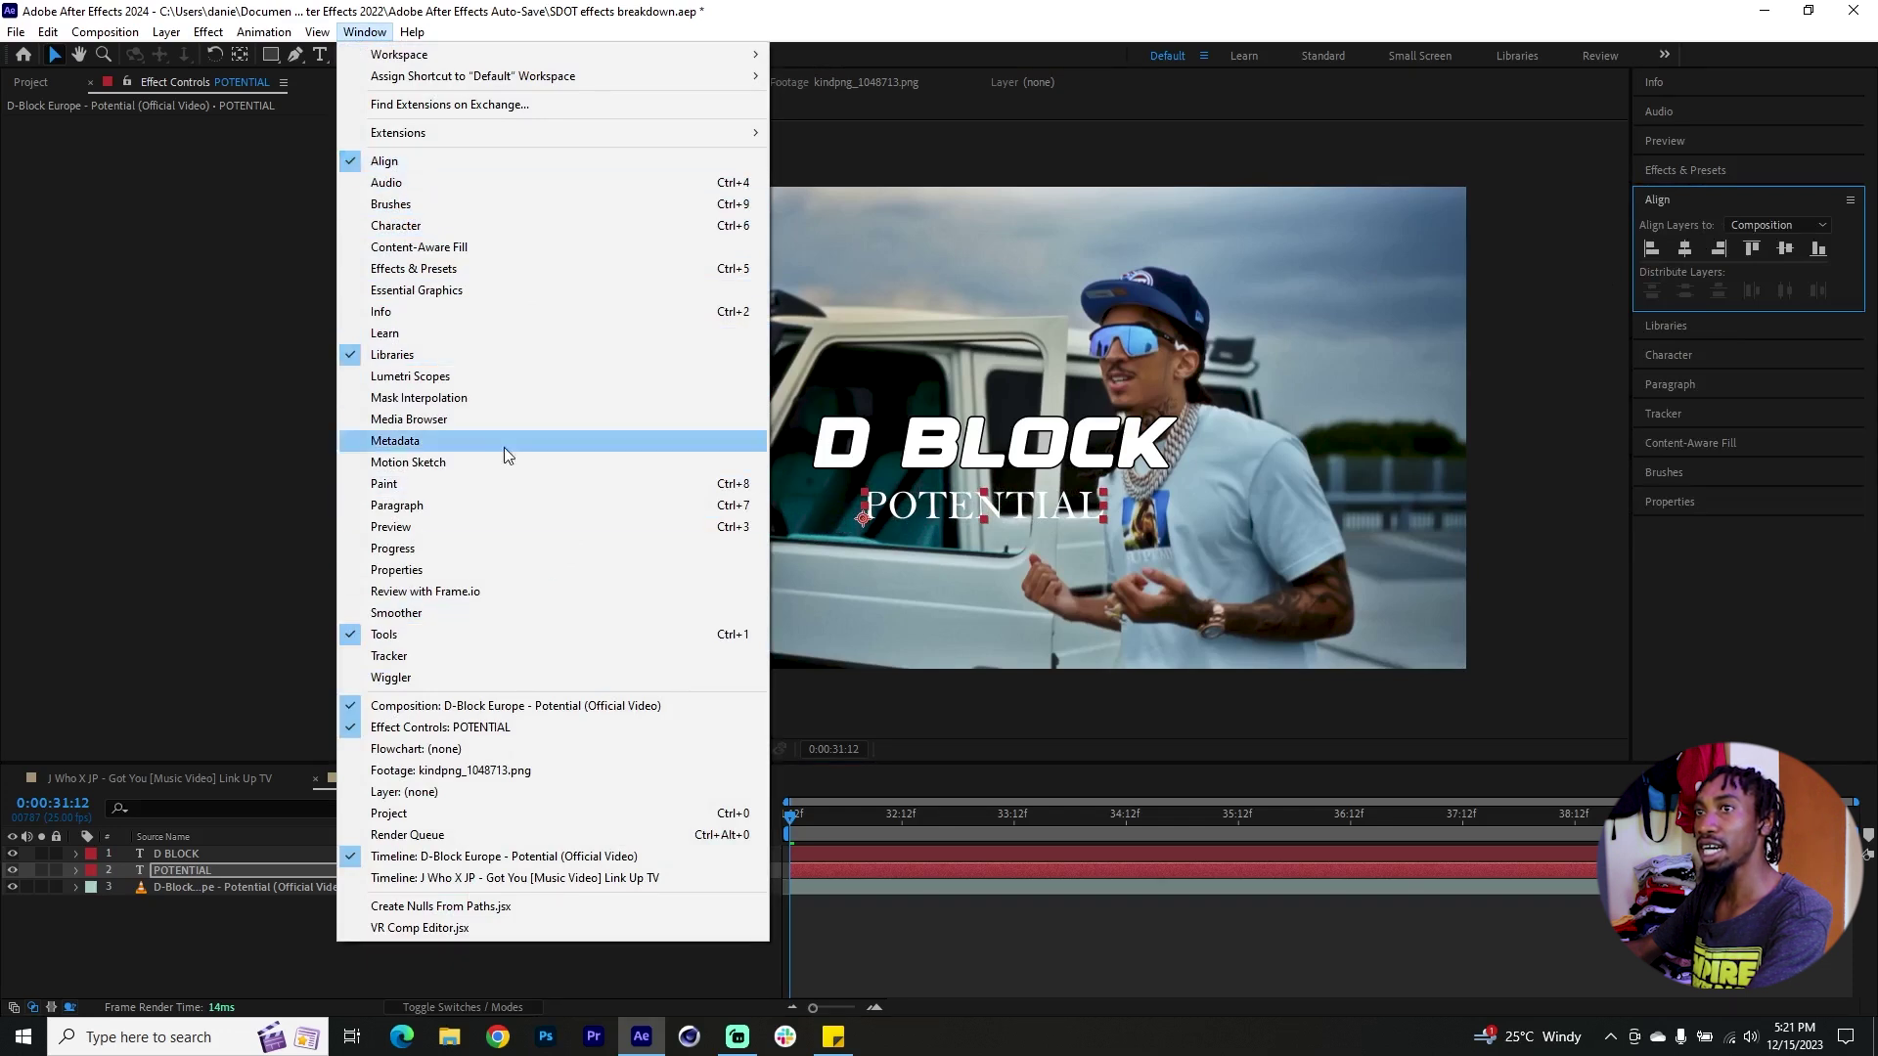
left_click(1276, 854)
left_click(1785, 249)
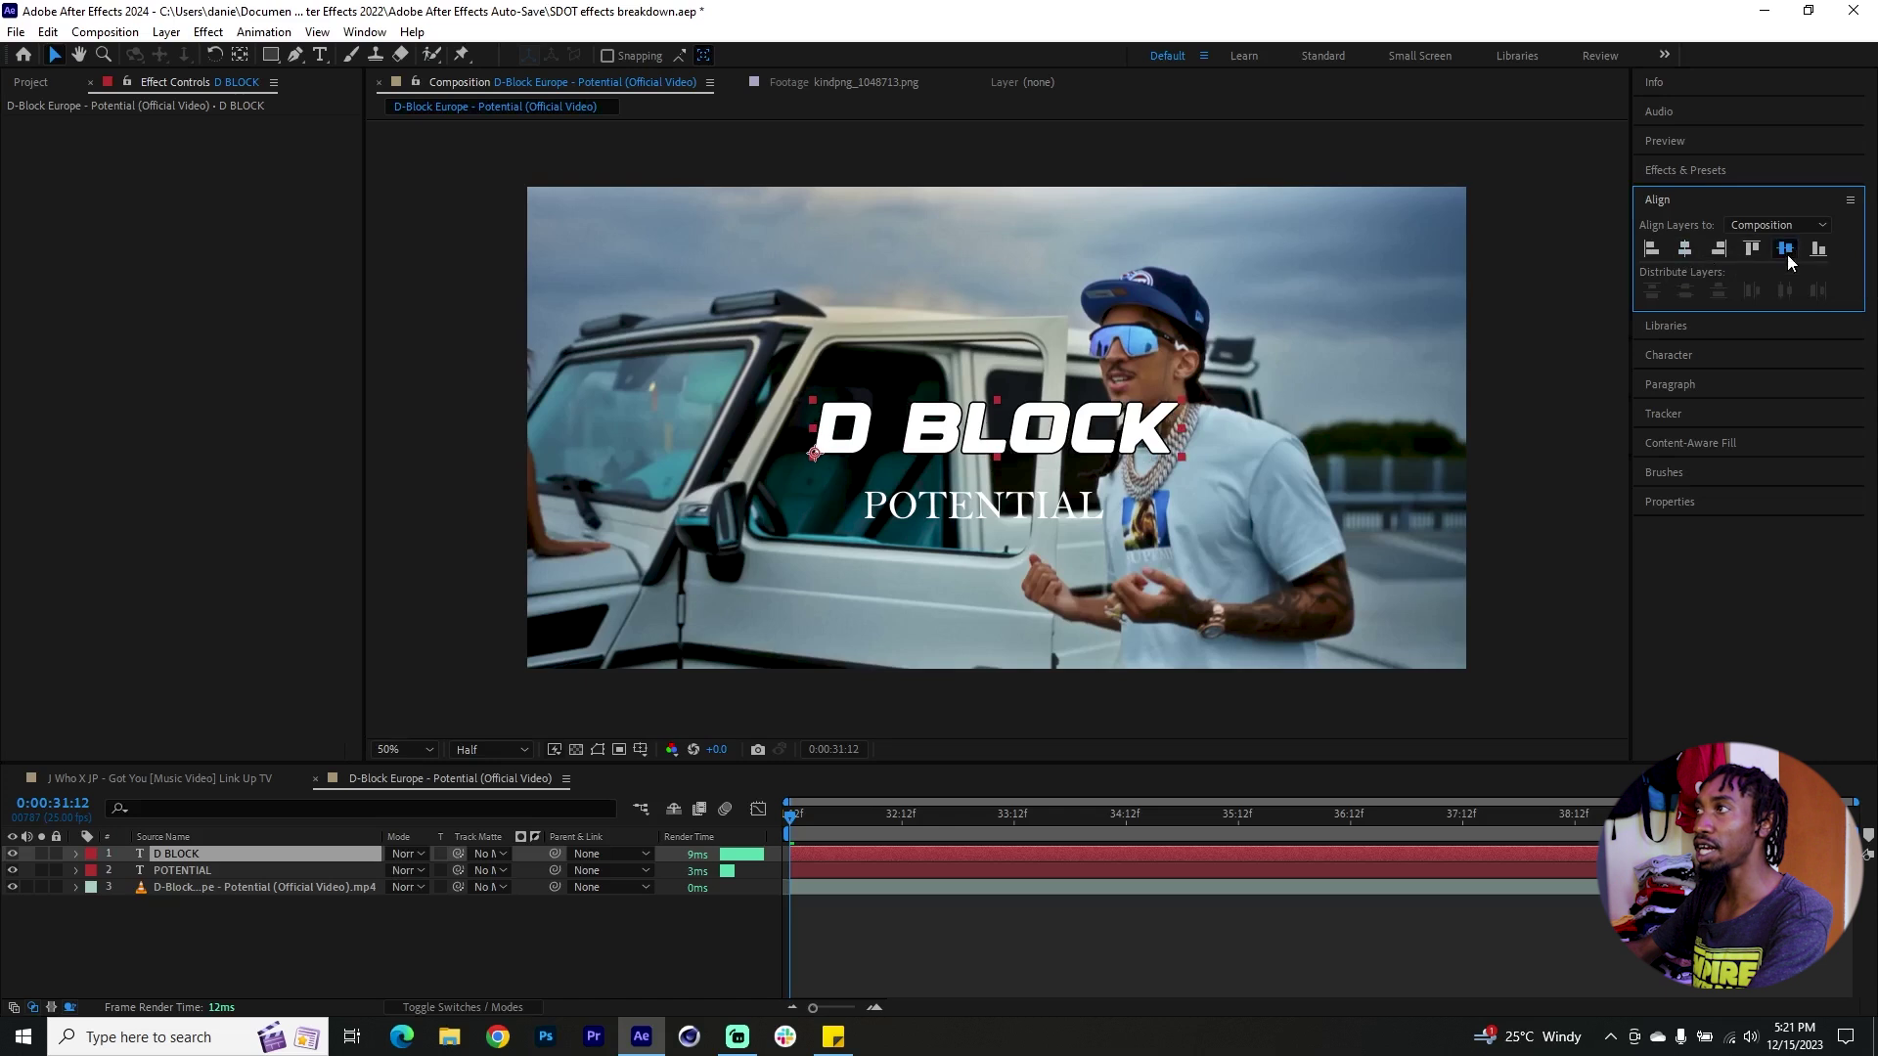
Nudge the POTENTIAL layer upward and slightly right so it sits centered close beneath D BLOCK
left_click(959, 520)
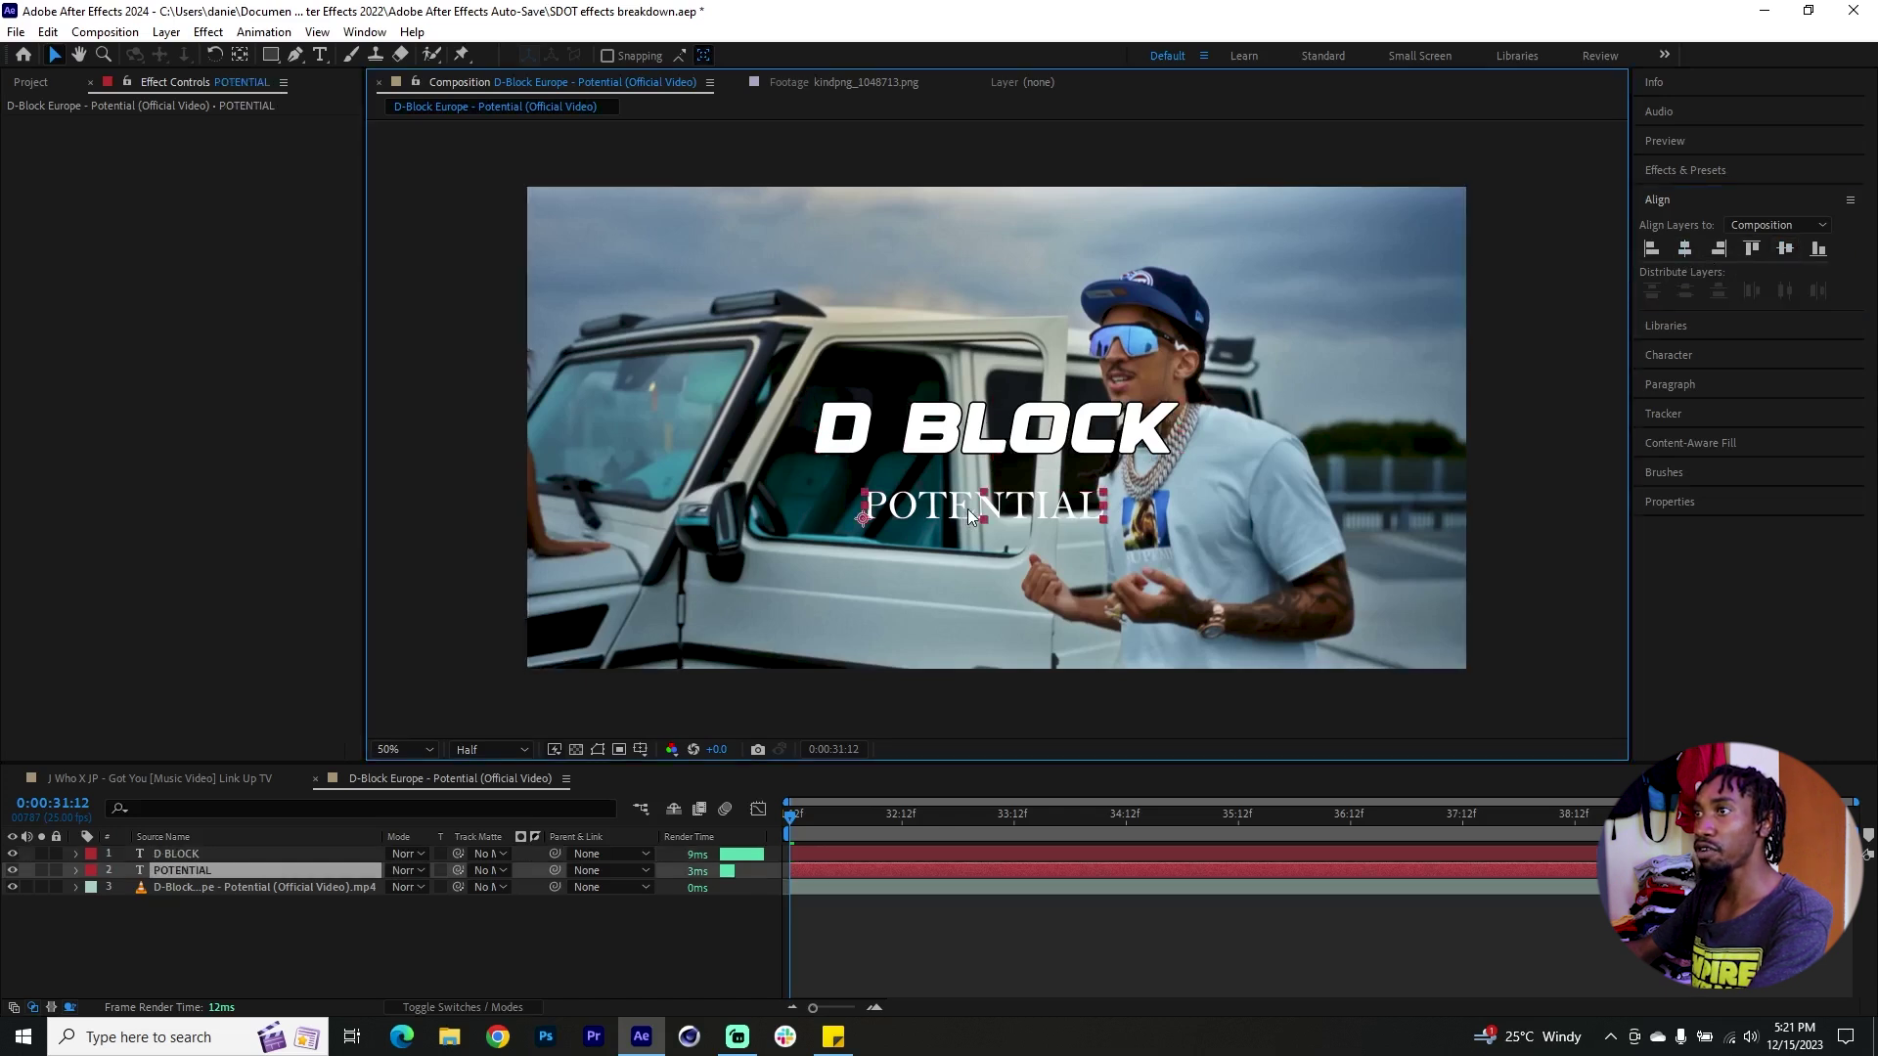
key("shift+Up")
key("shift+Up")
key("shift+Right")
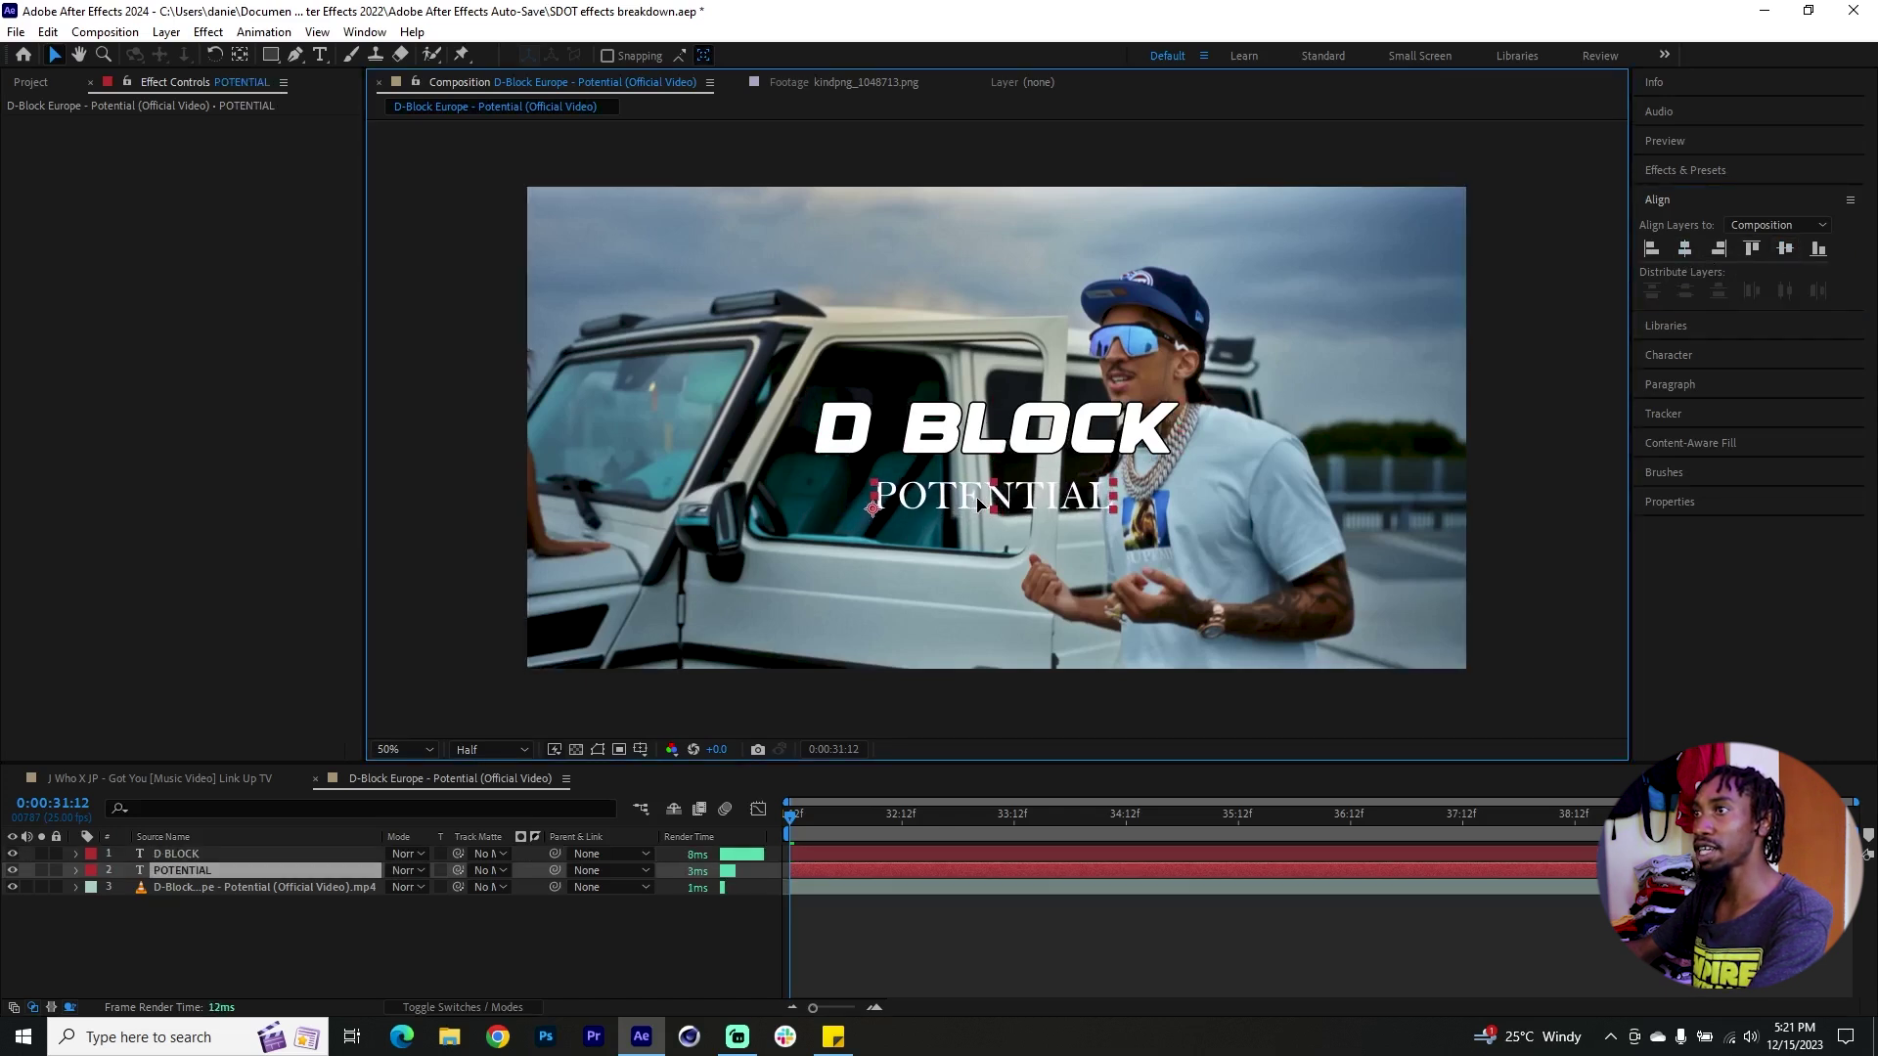
key("shift+Up")
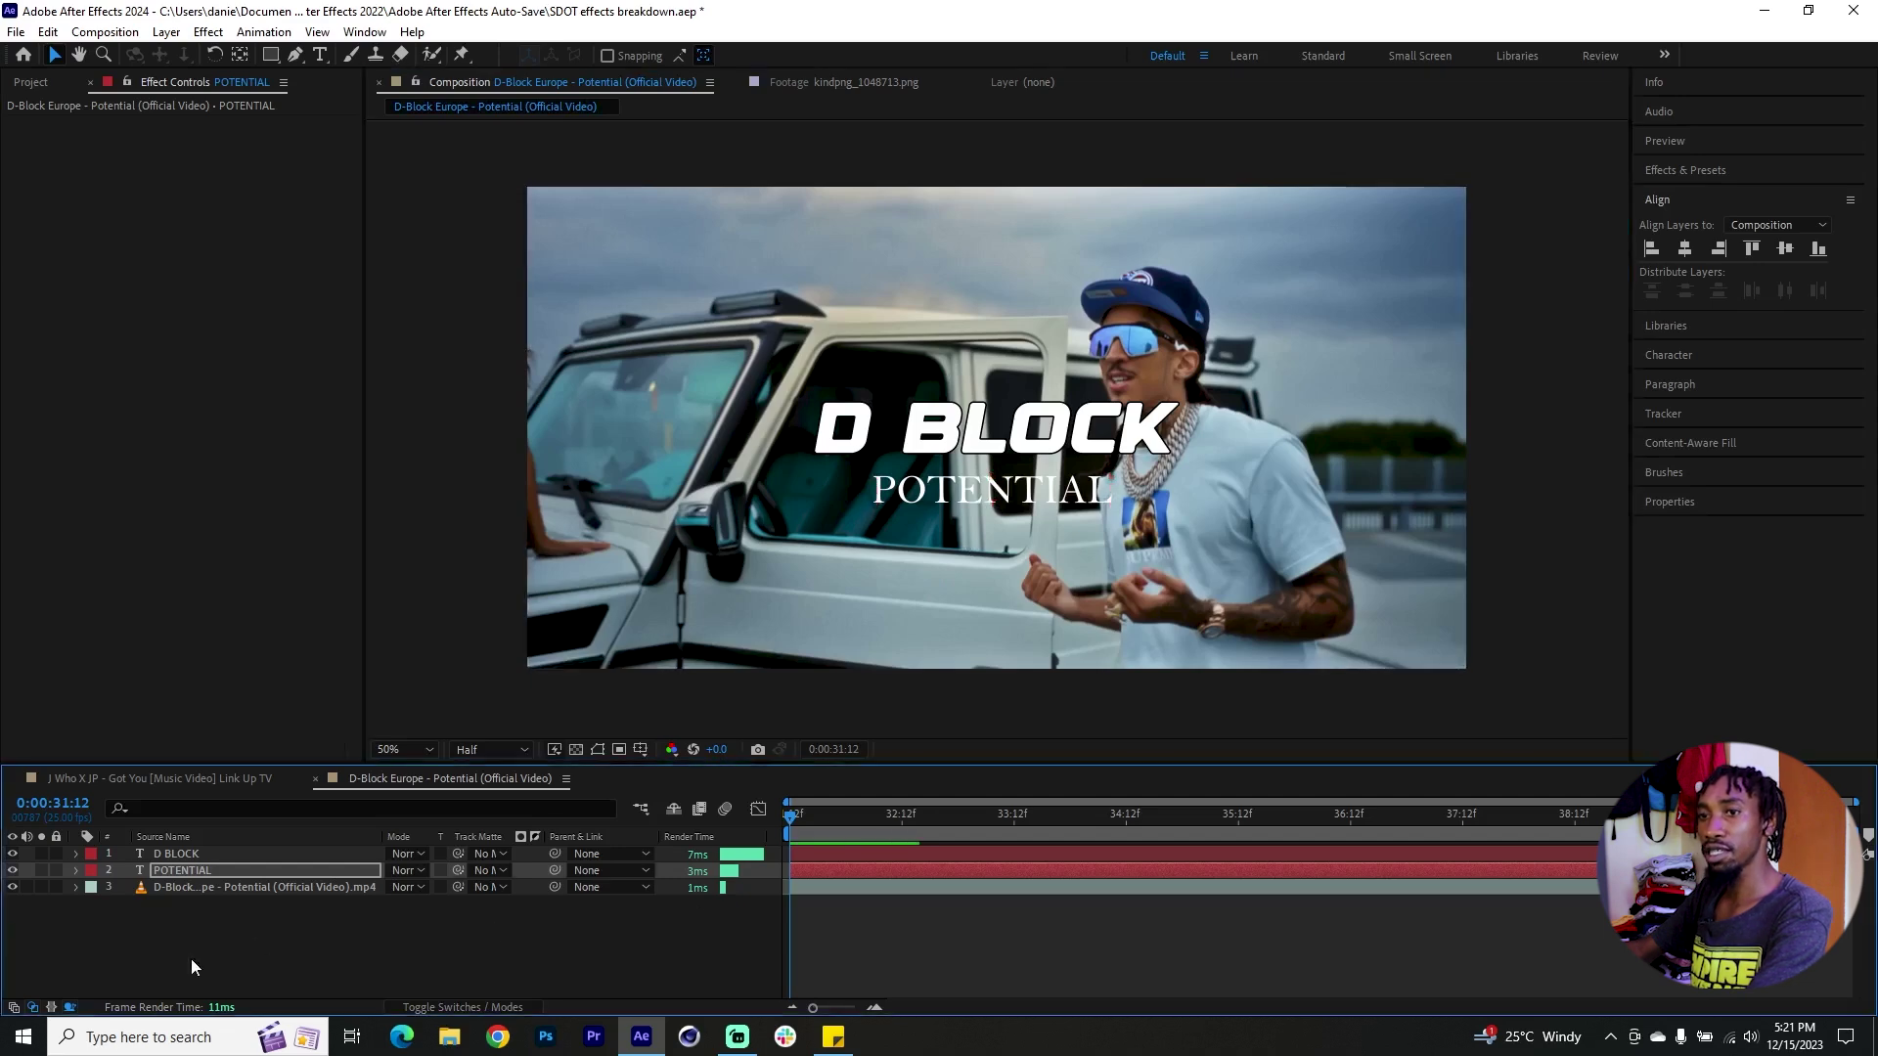
Create a black solid layer of 1920 x 986 px above the text layers
left_click(191, 959)
right_click(265, 940)
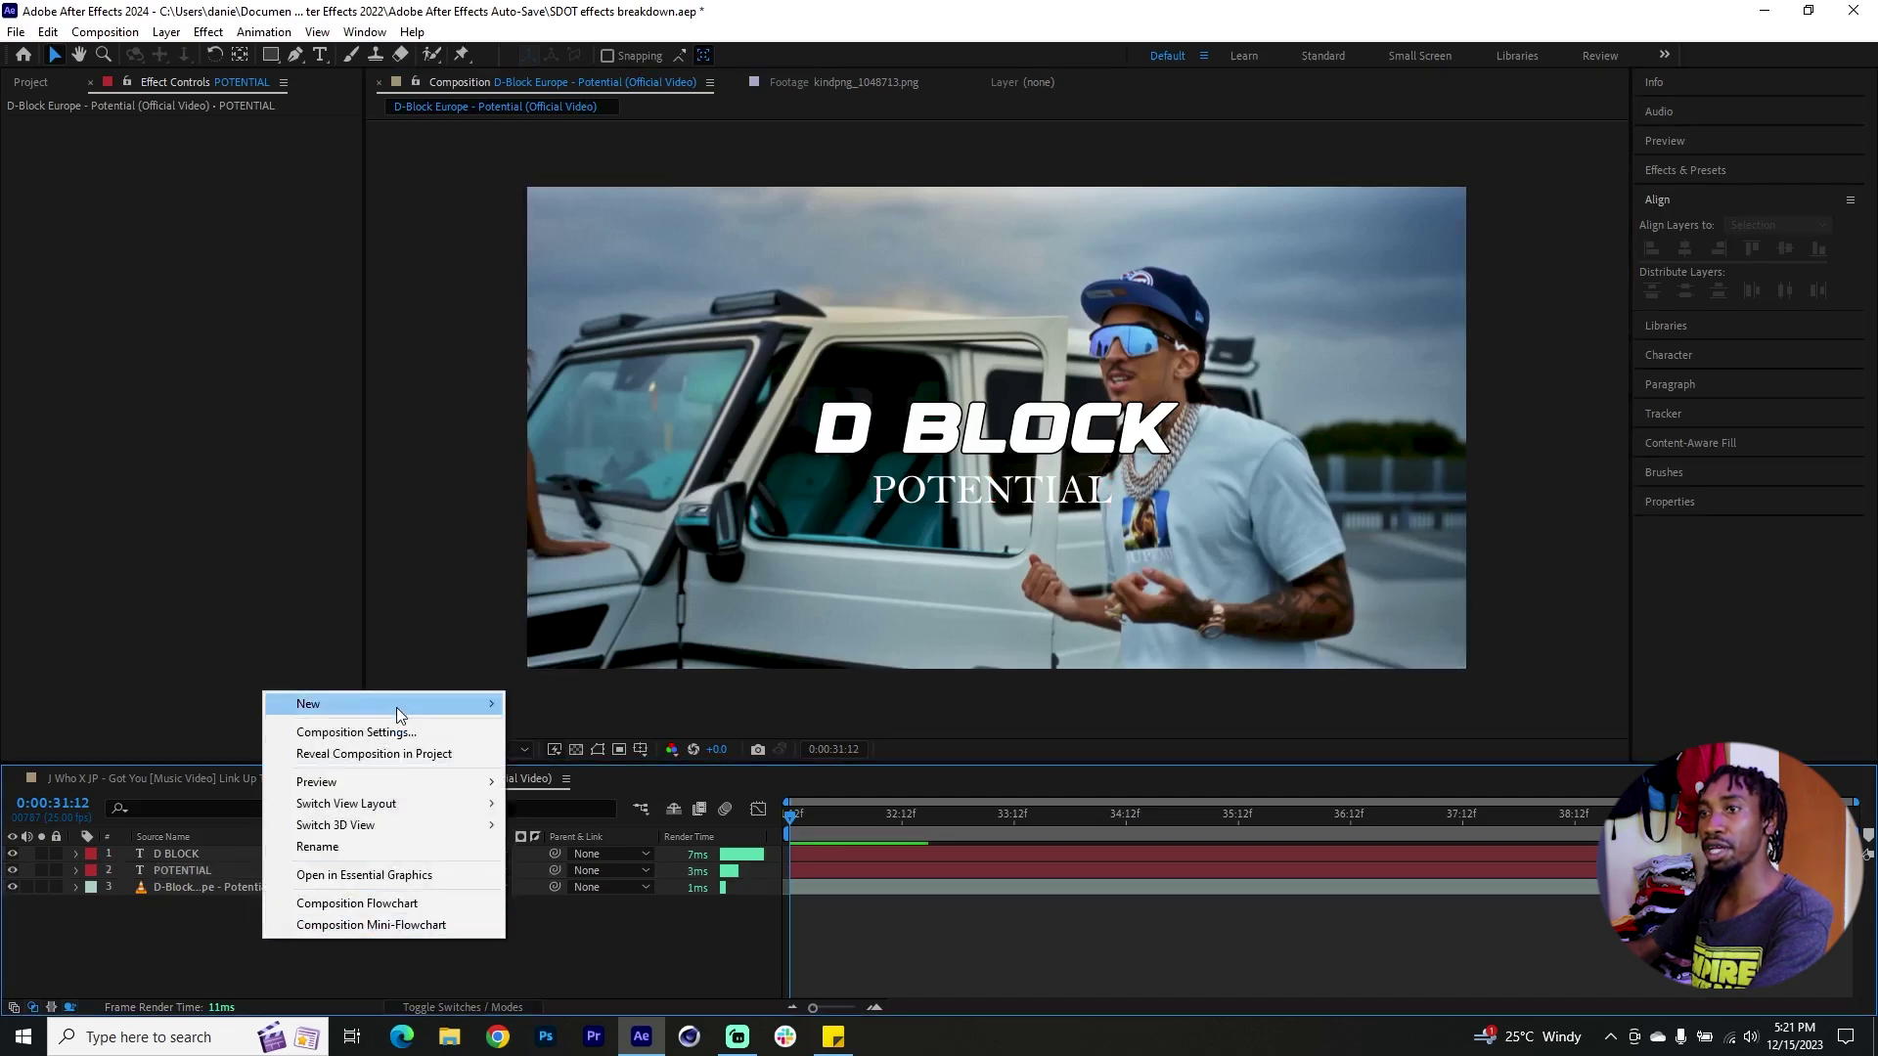
mouse_move(397, 705)
left_click(584, 755)
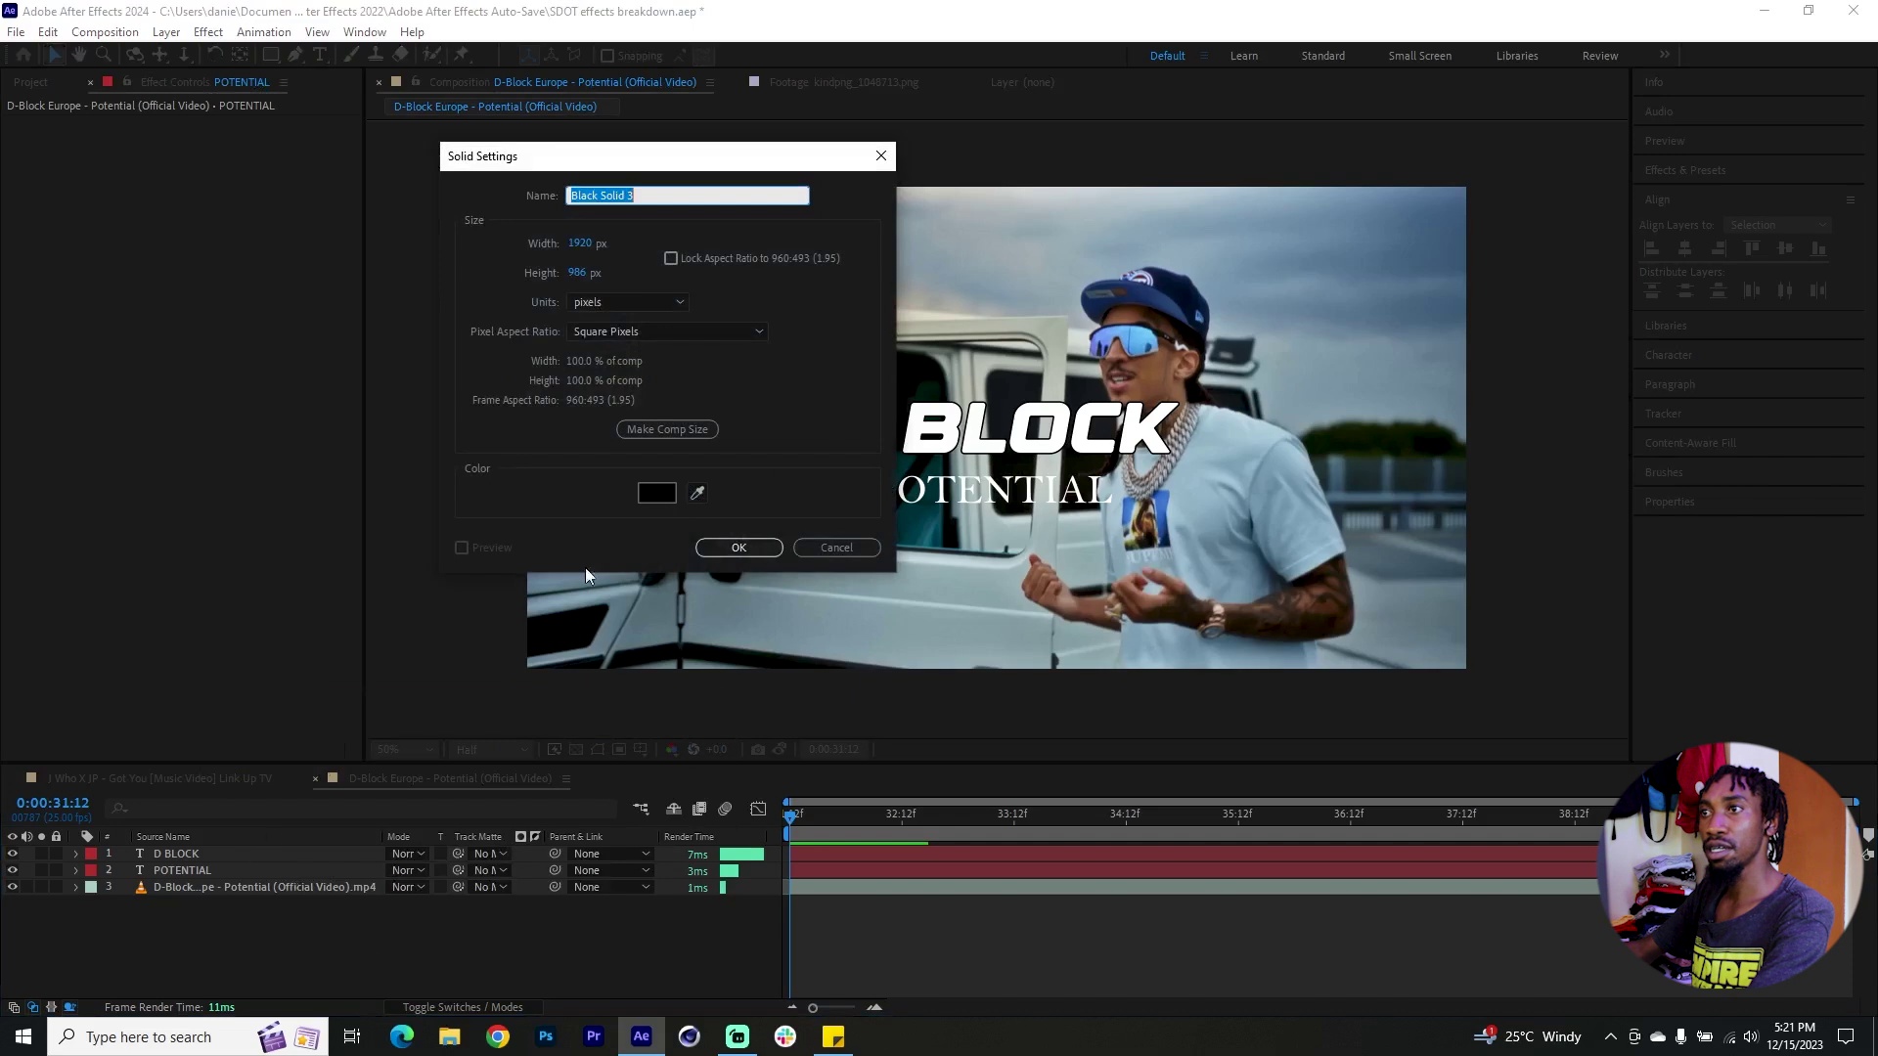
left_click(738, 547)
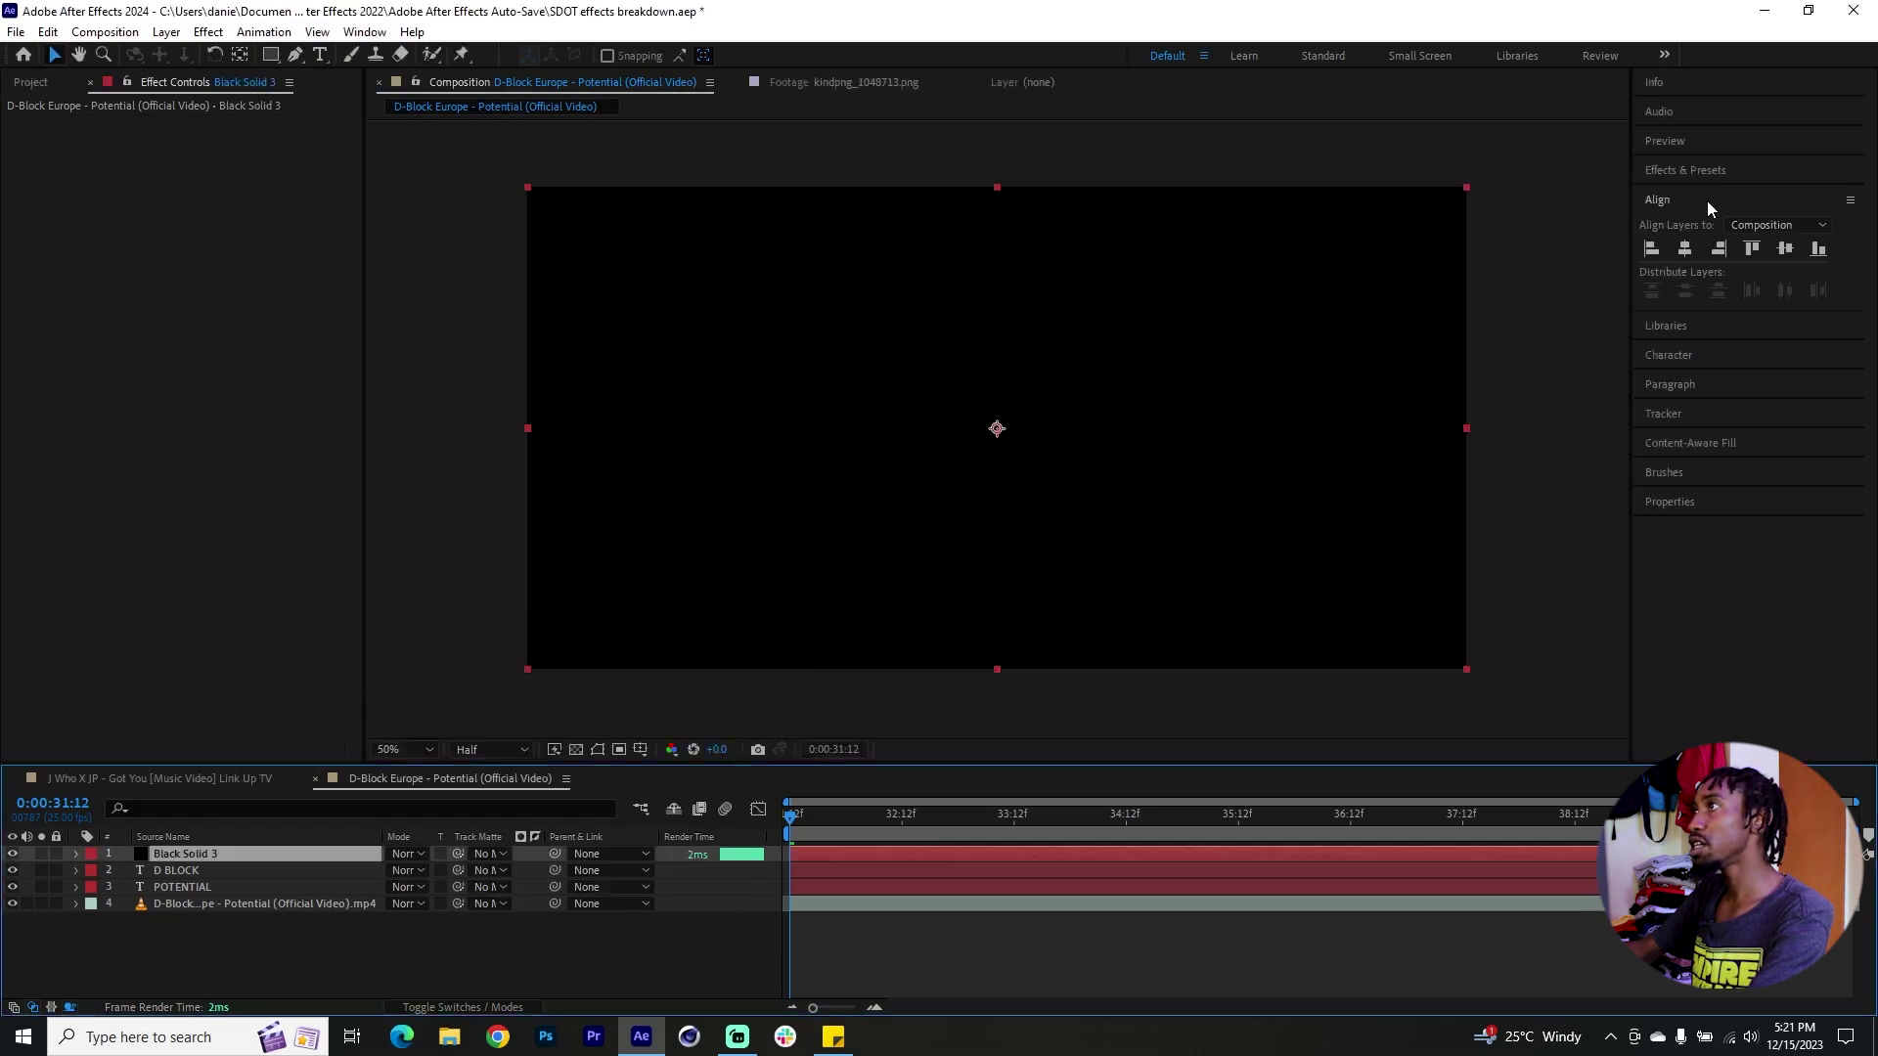
Find the Saber effect and apply it to the black solid layer
left_click(1685, 170)
left_click(1705, 196)
type("saber")
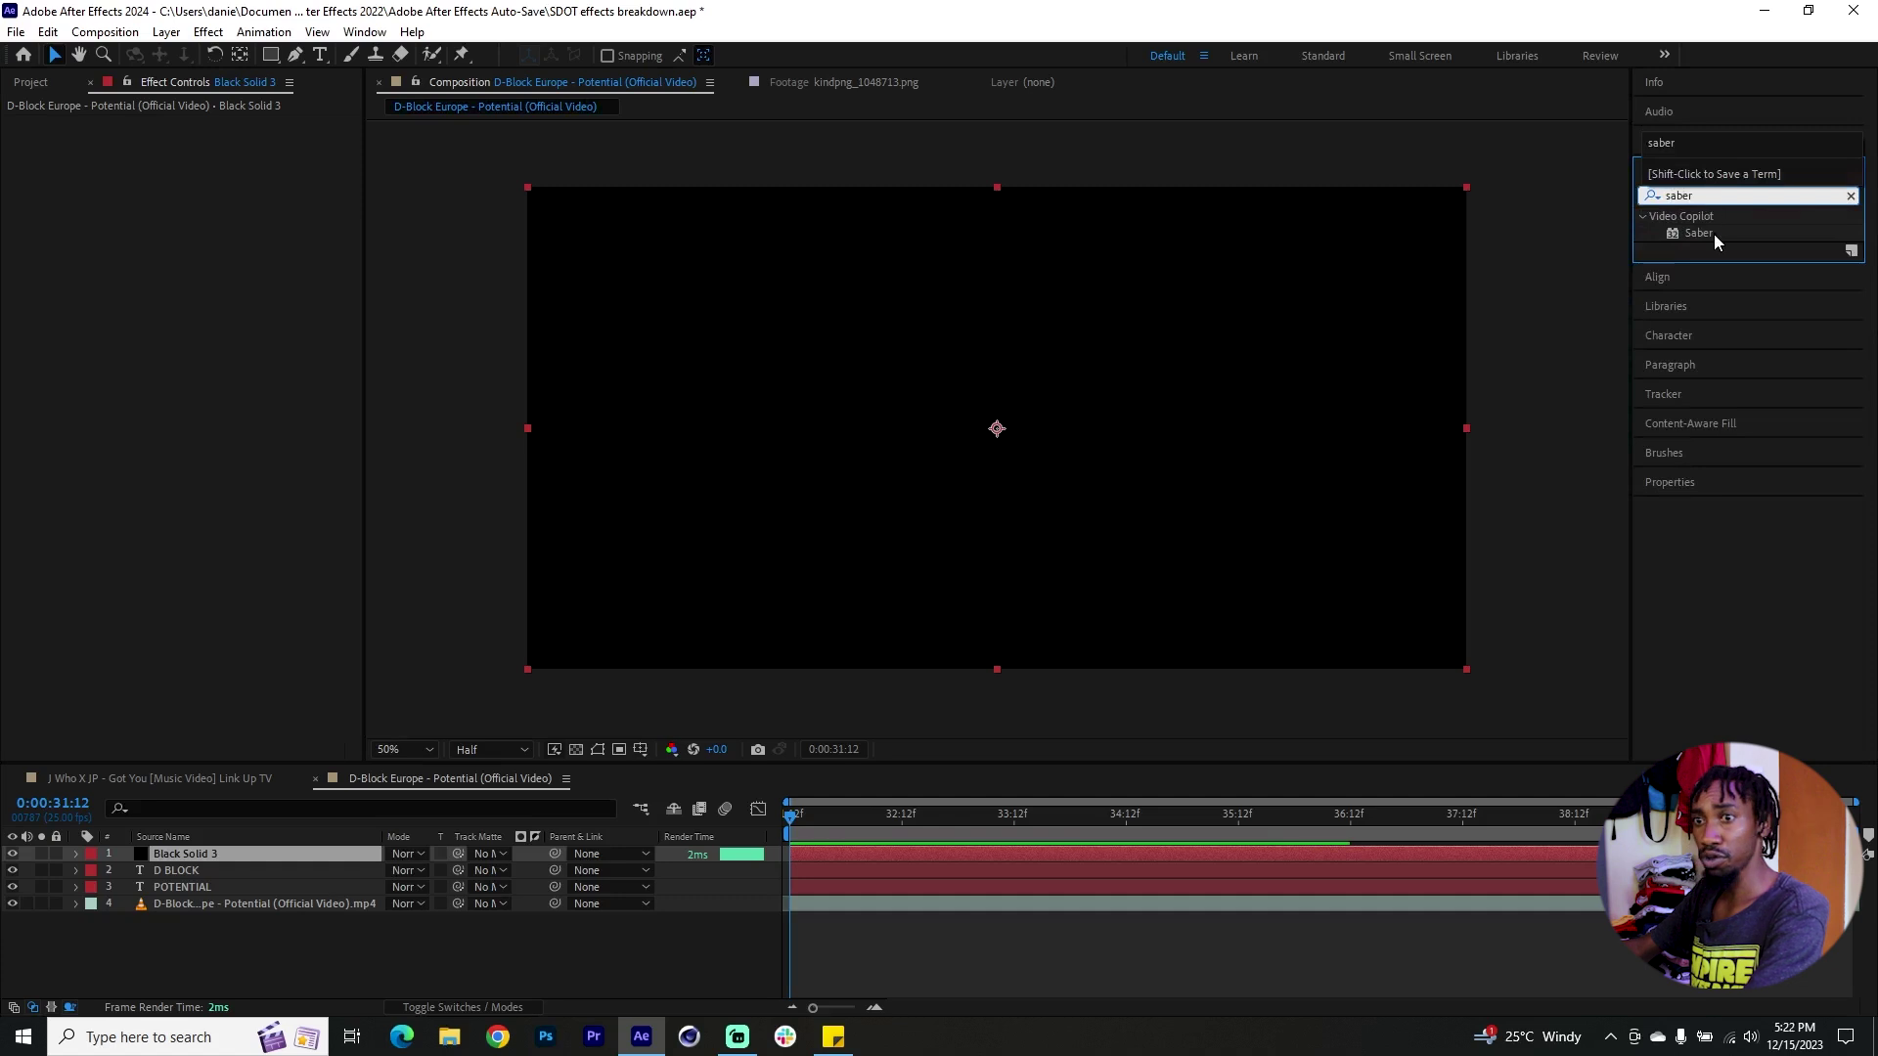
left_click_drag(1714, 233, 626, 489)
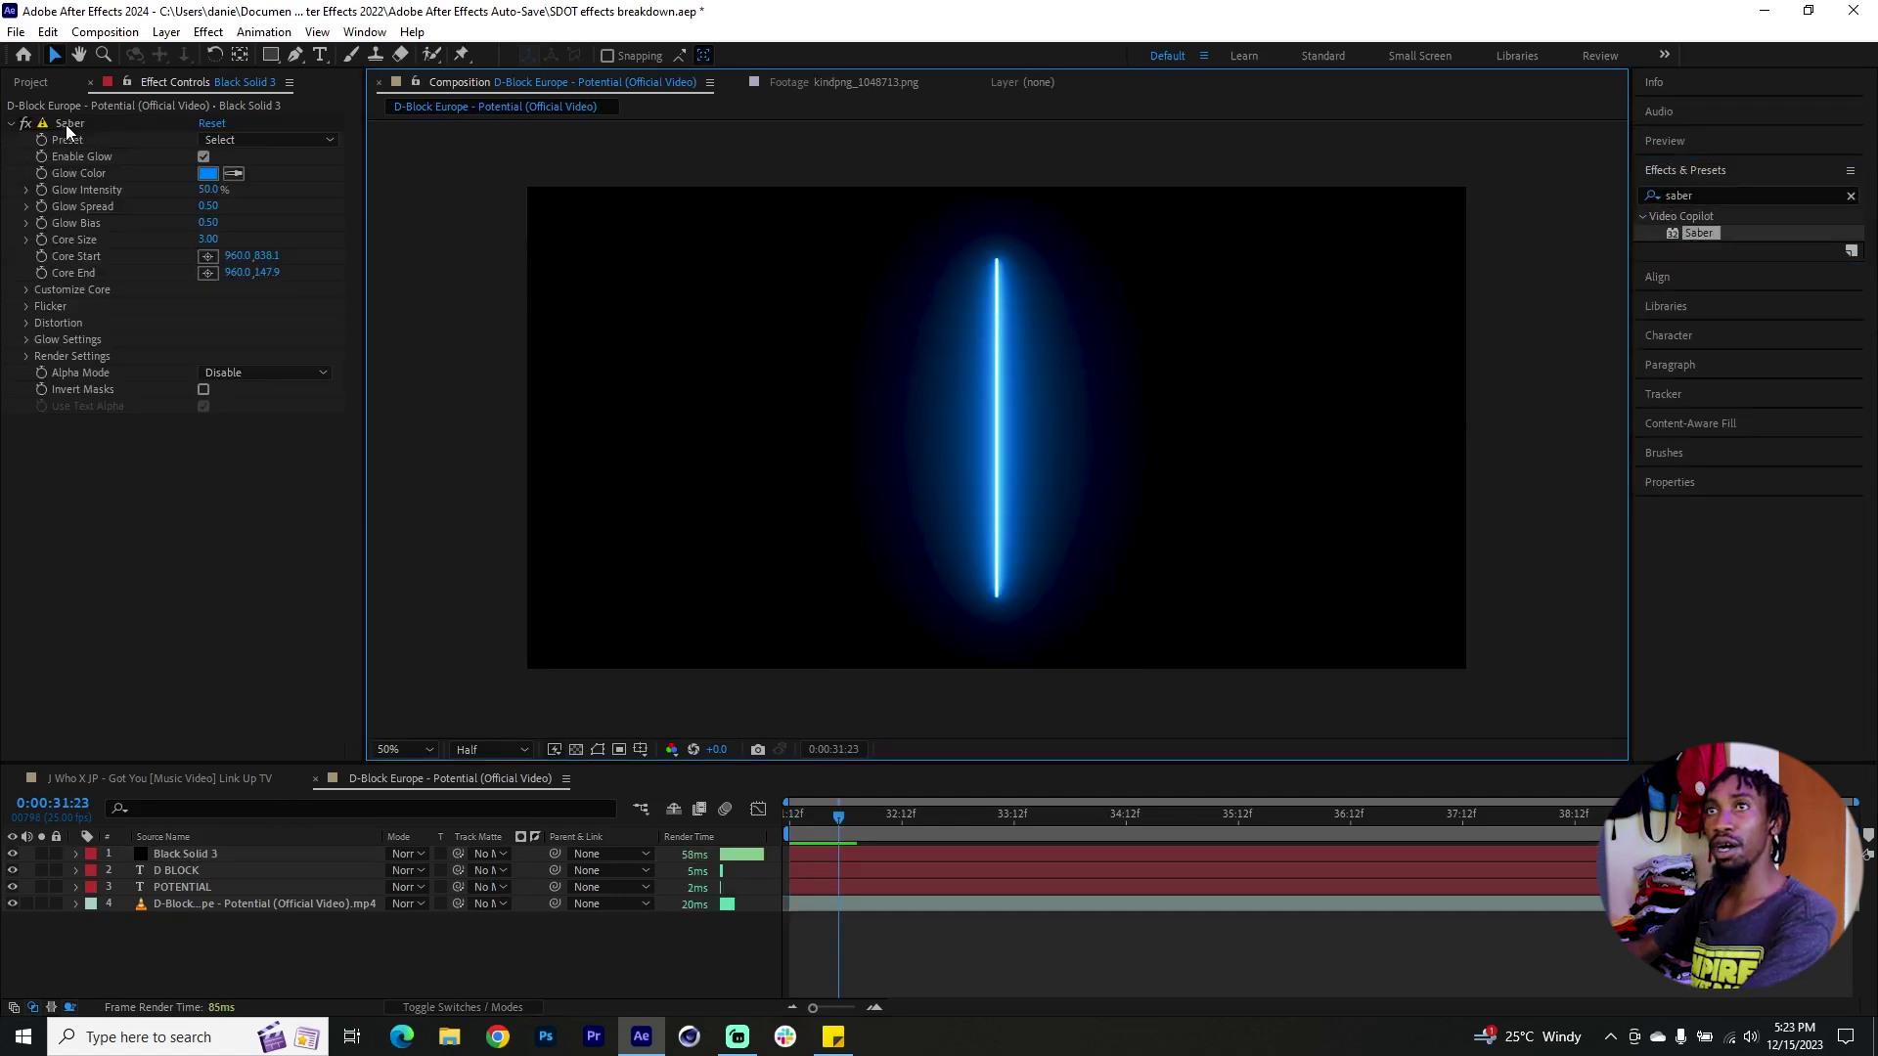
left_click(261, 137)
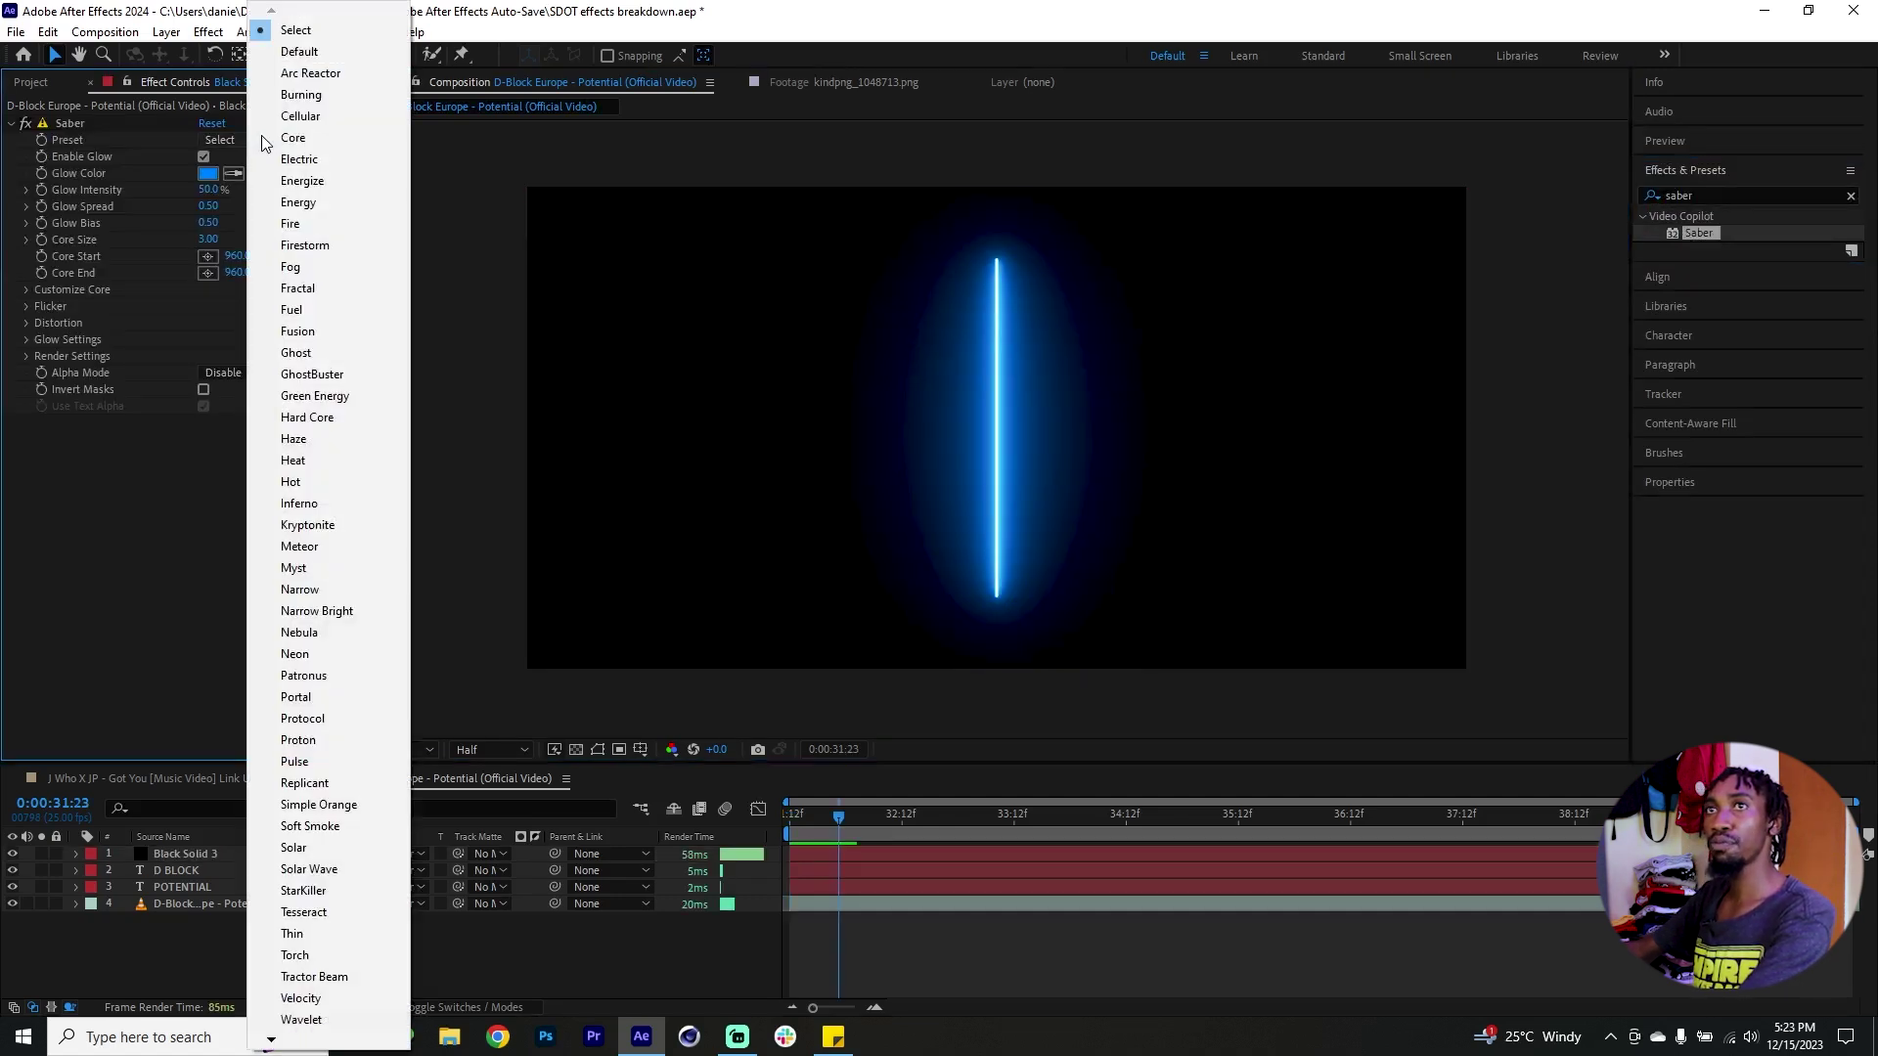
left_click(142, 131)
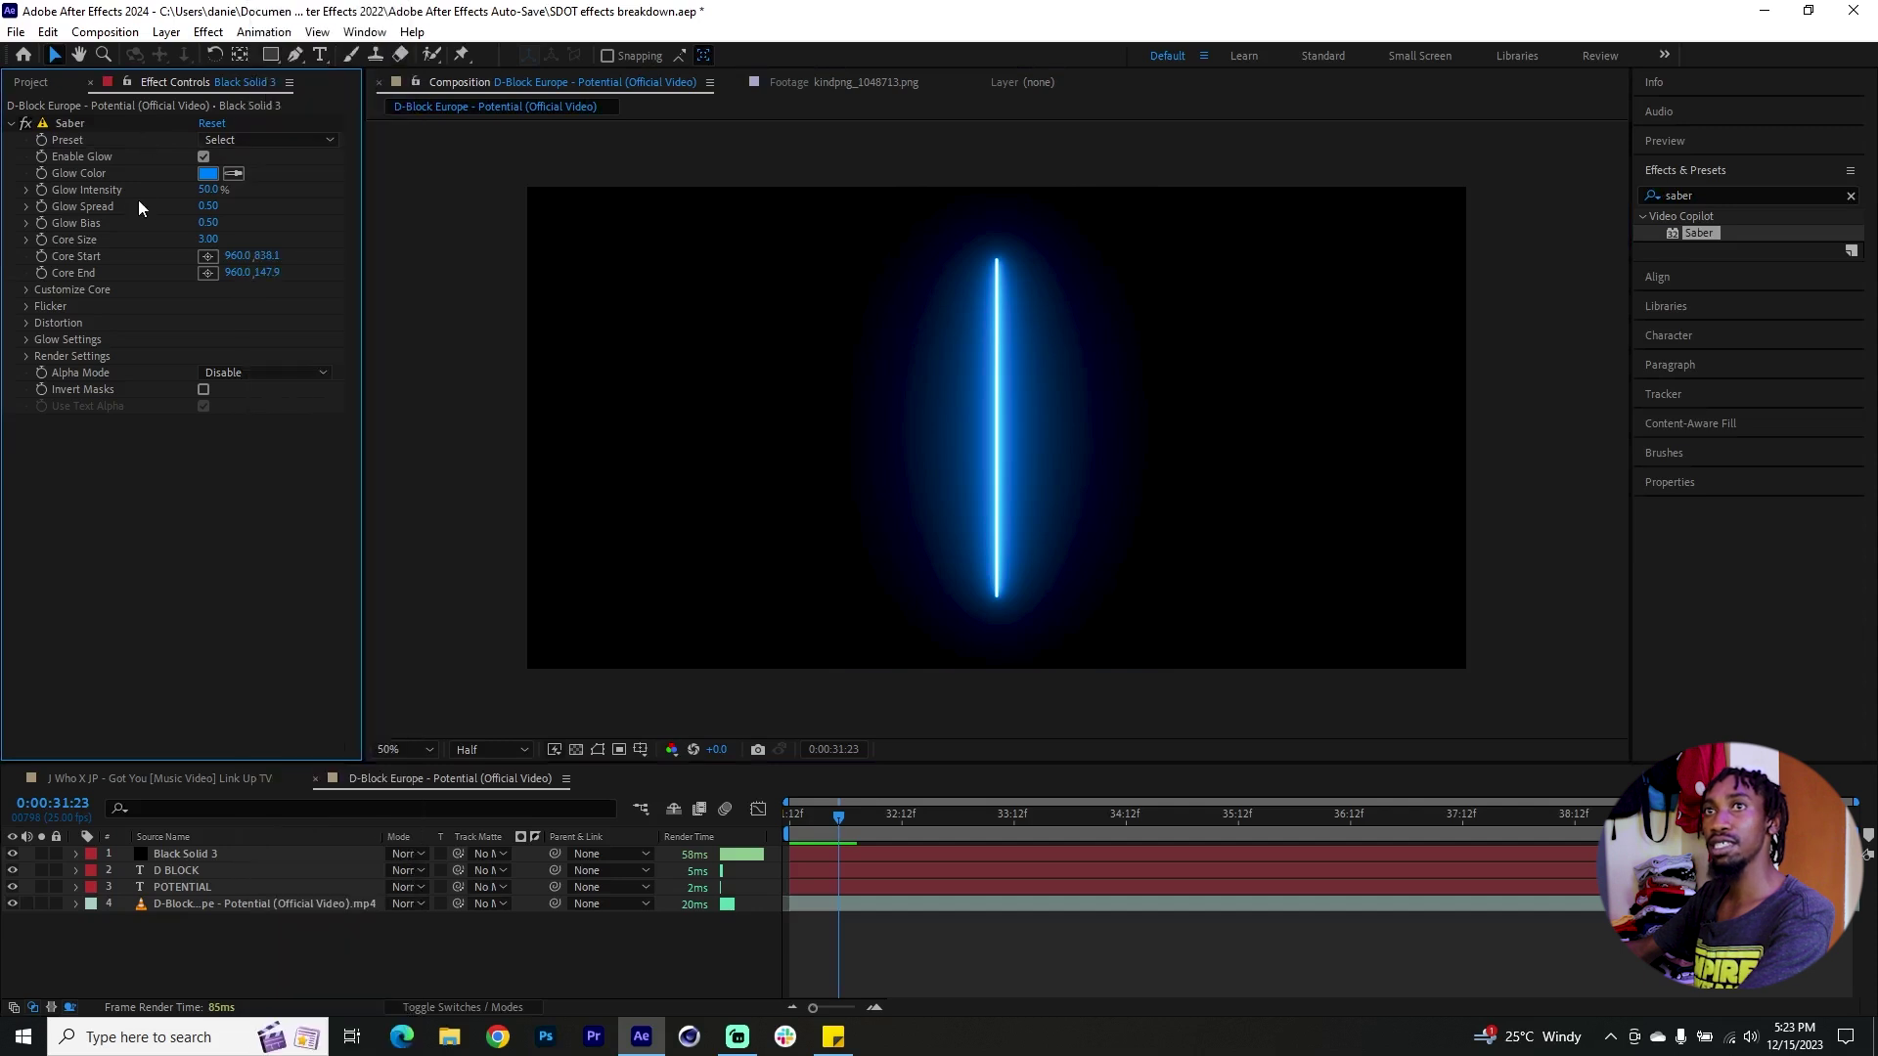
Set Saber's Core Type to Text Layer and choose the POTENTIAL layer as its text source
left_click(26, 291)
left_click(260, 306)
left_click(280, 371)
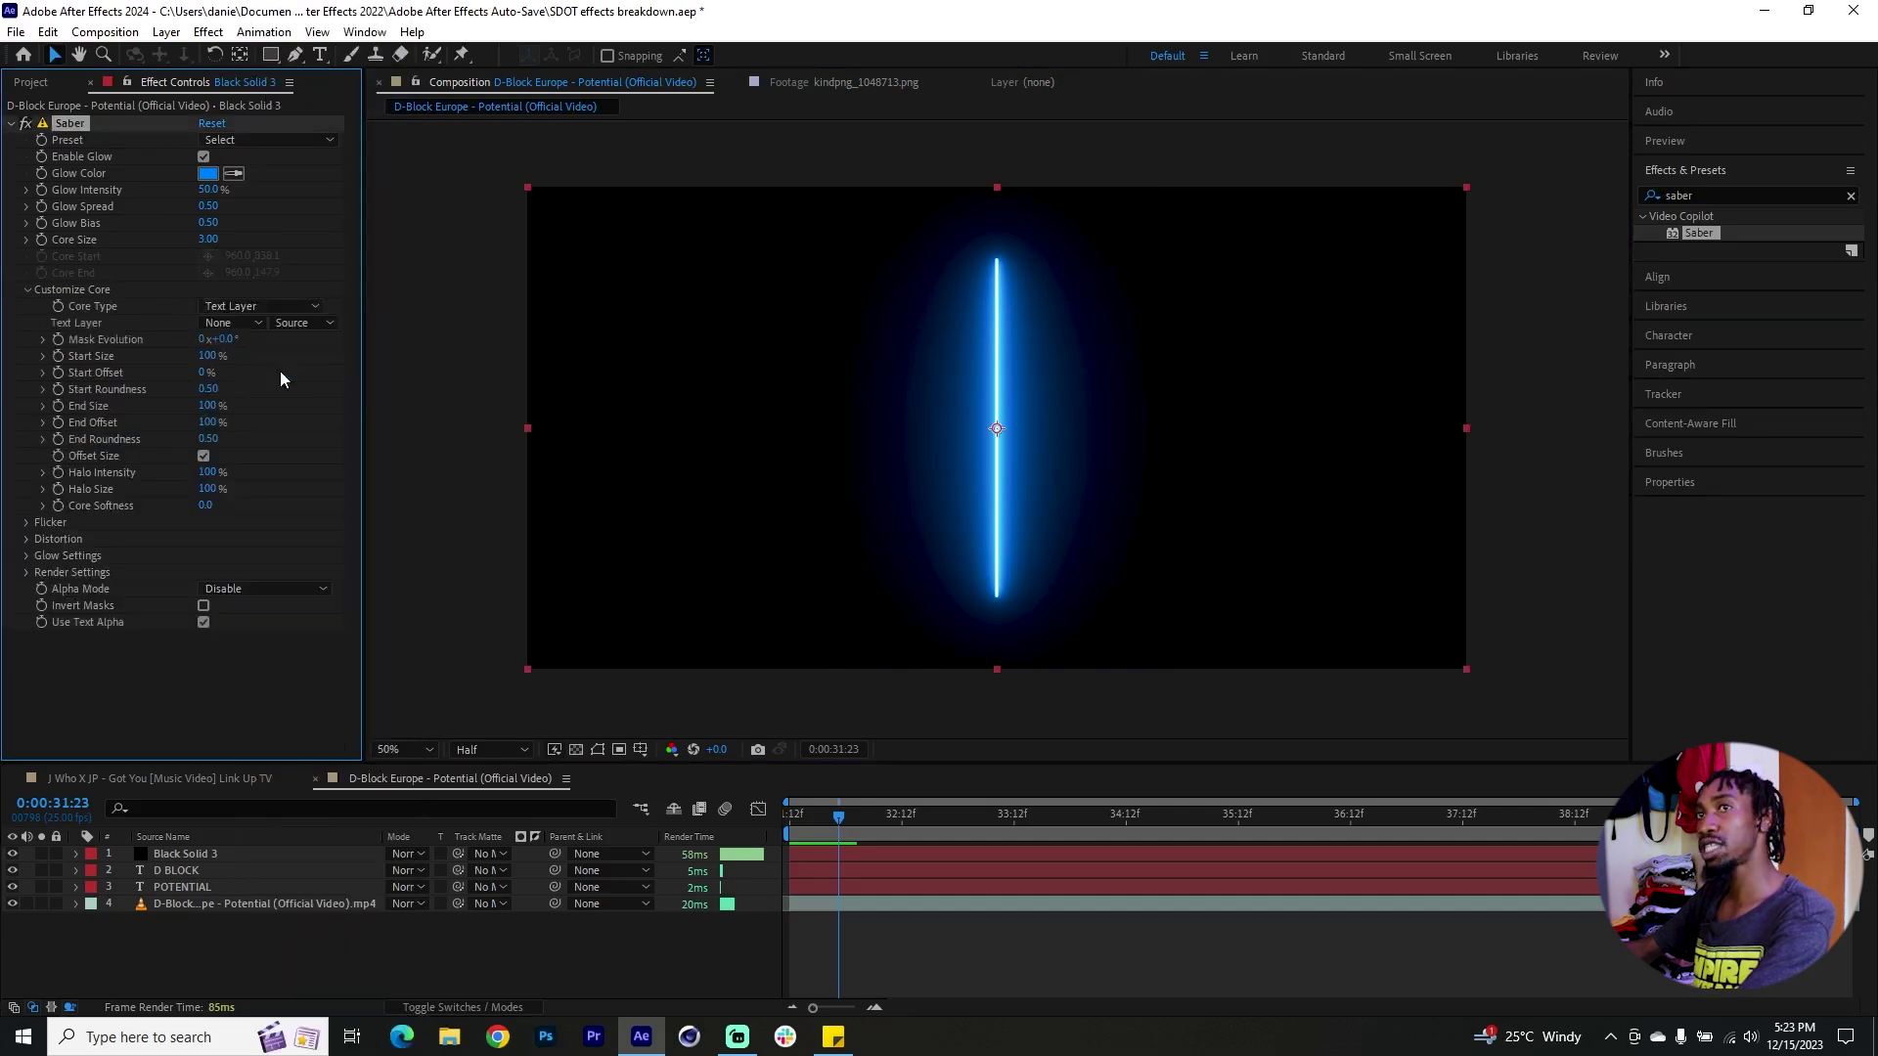
left_click(249, 325)
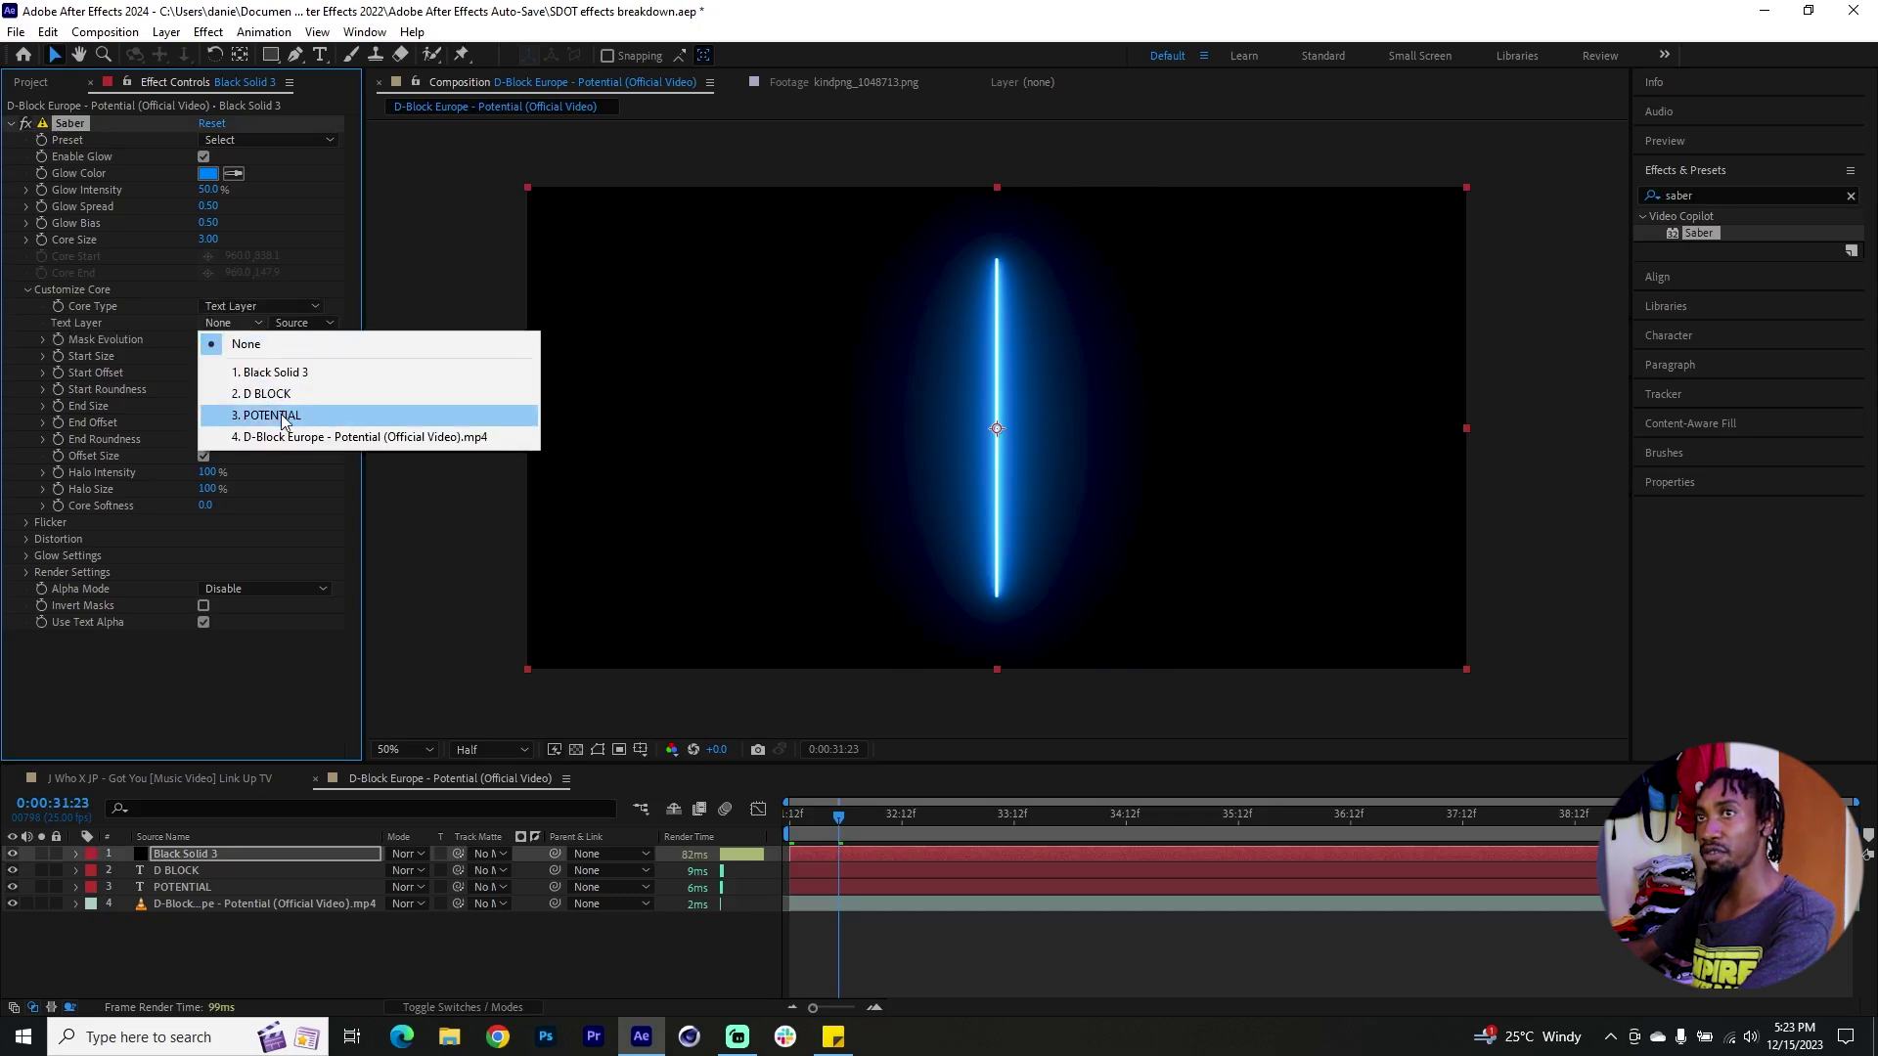
left_click(282, 417)
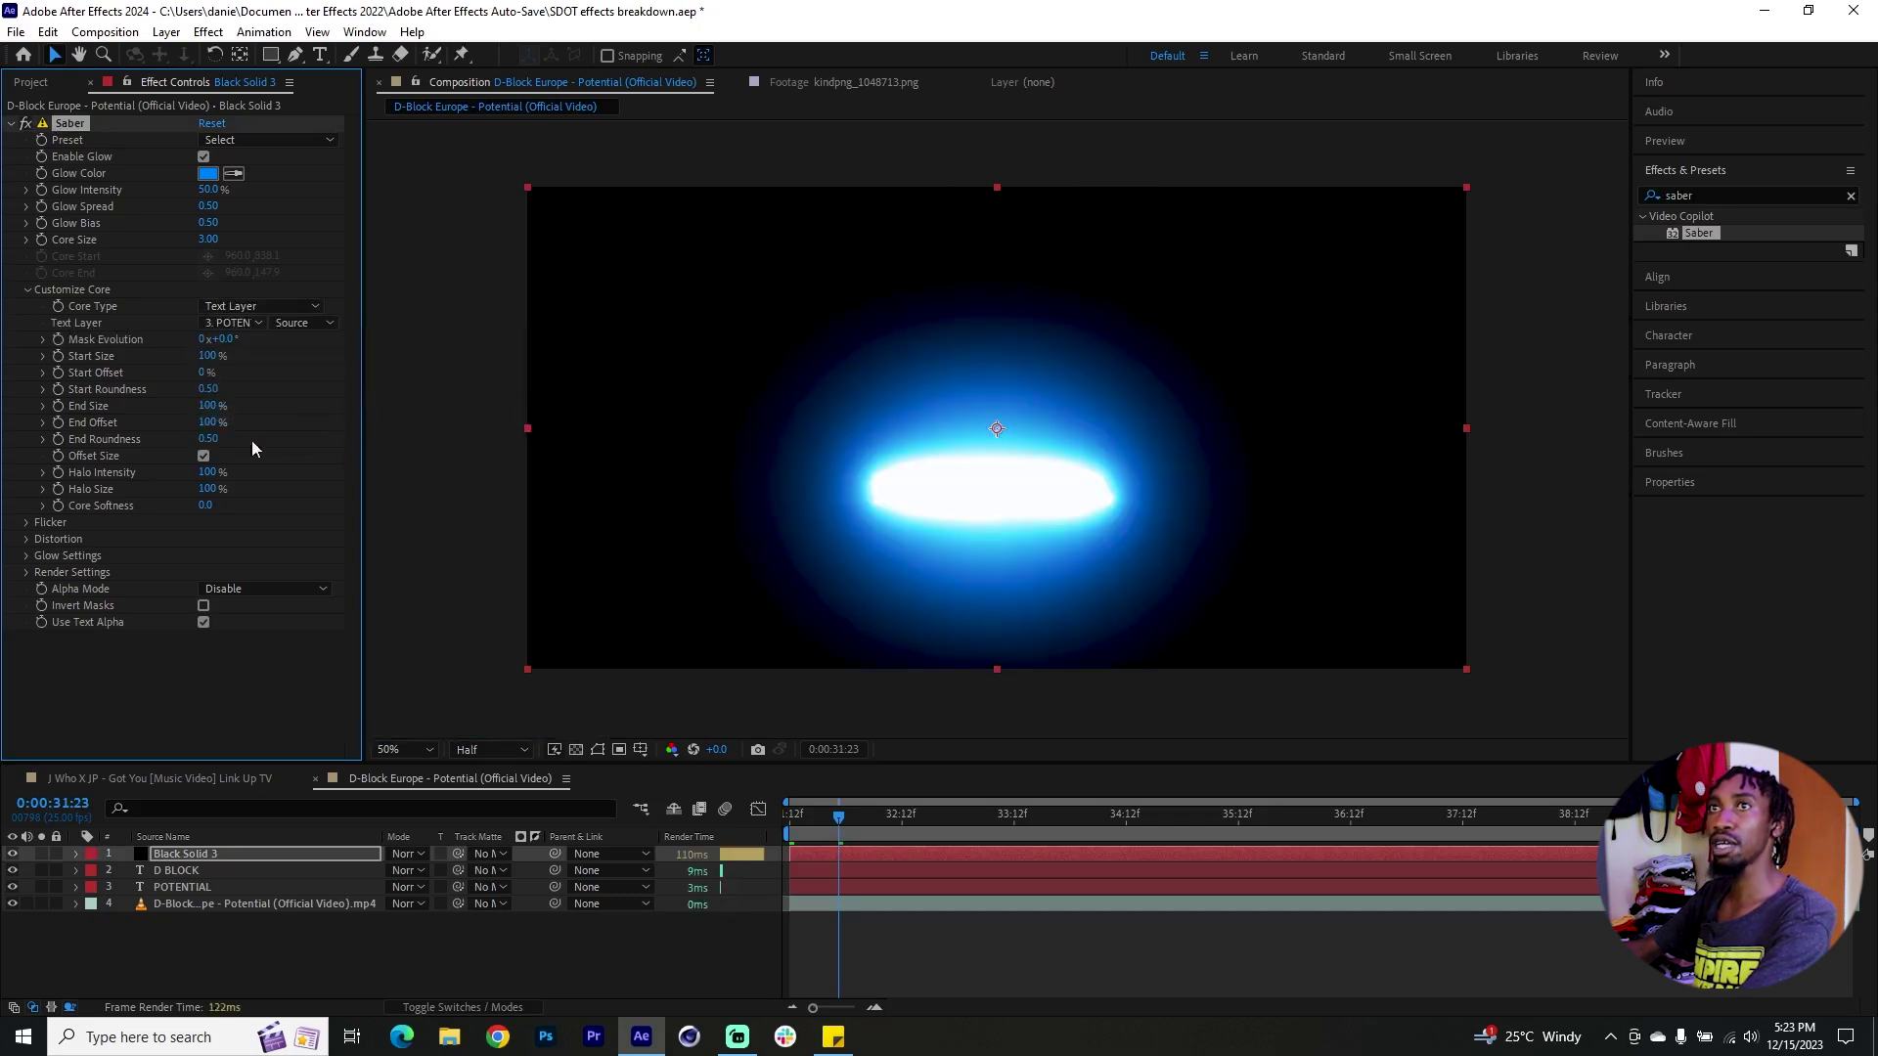
Try the Energy and Patronus presets on the Saber effect
left_click(290, 139)
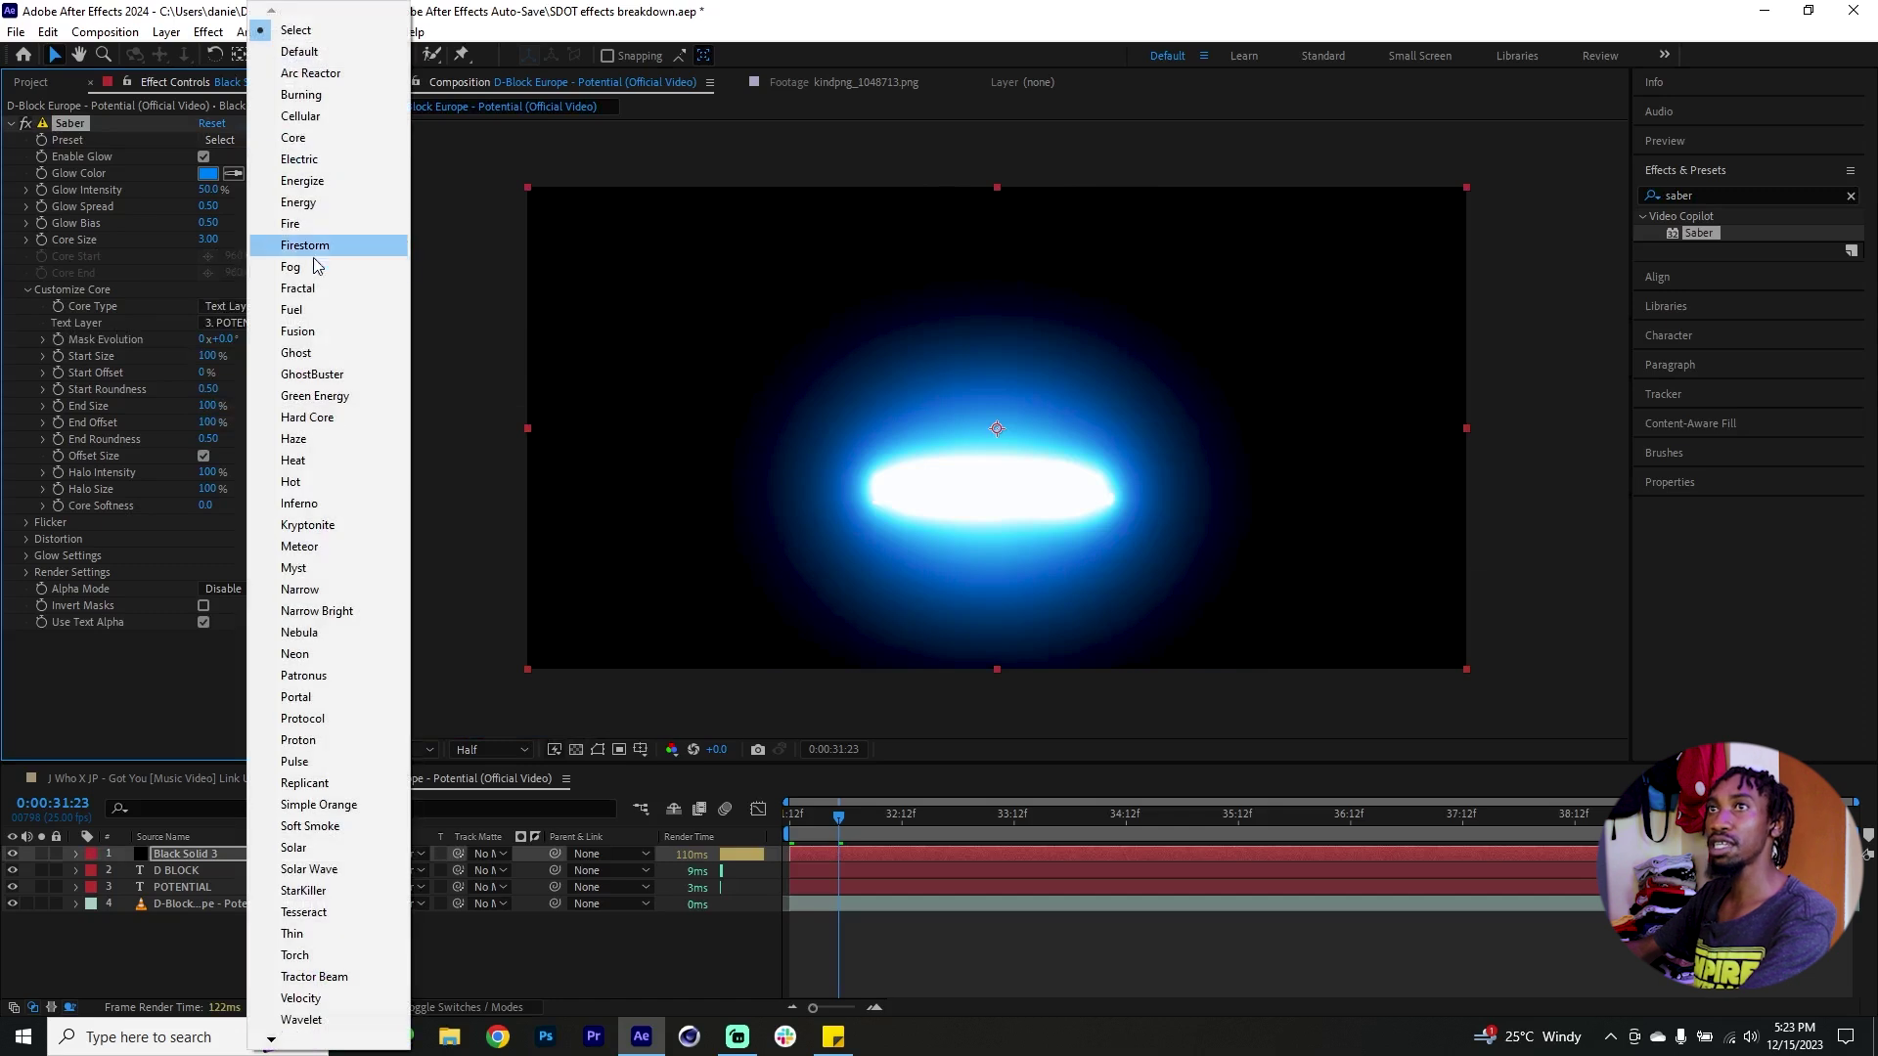
key("Escape")
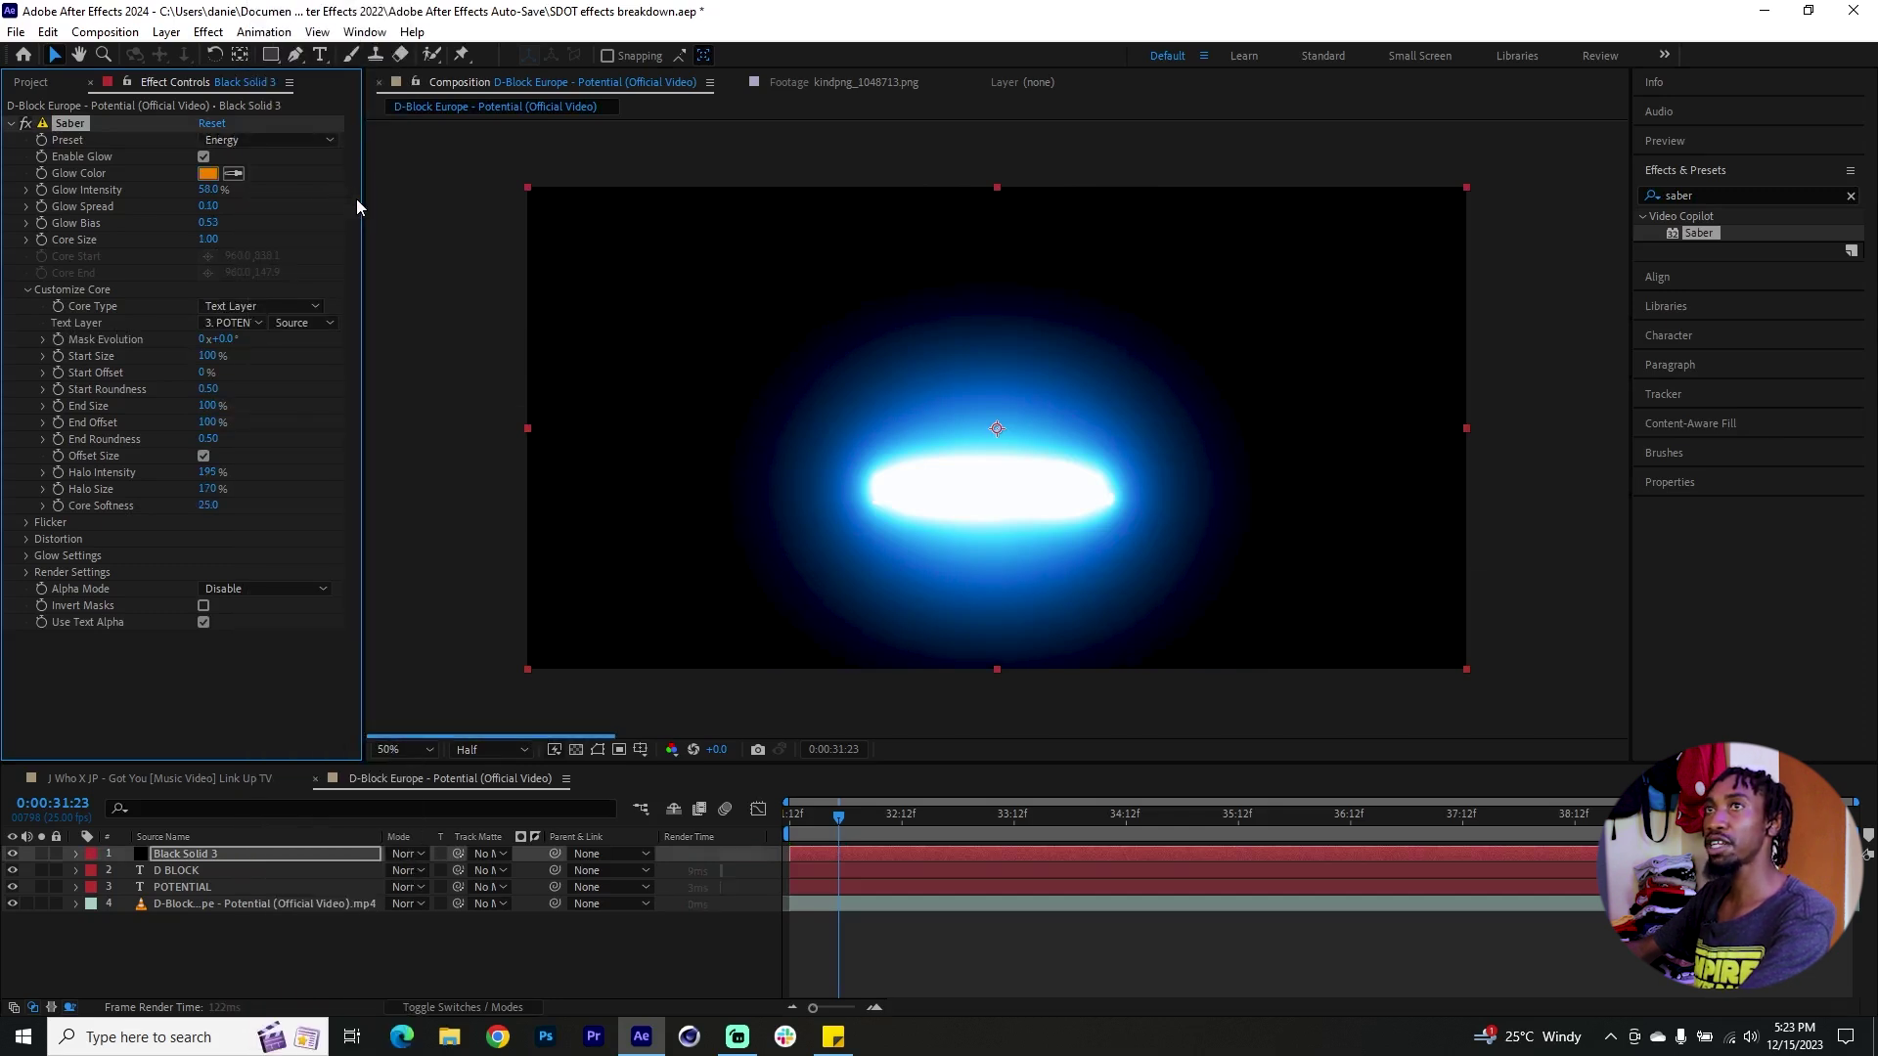
left_click(307, 143)
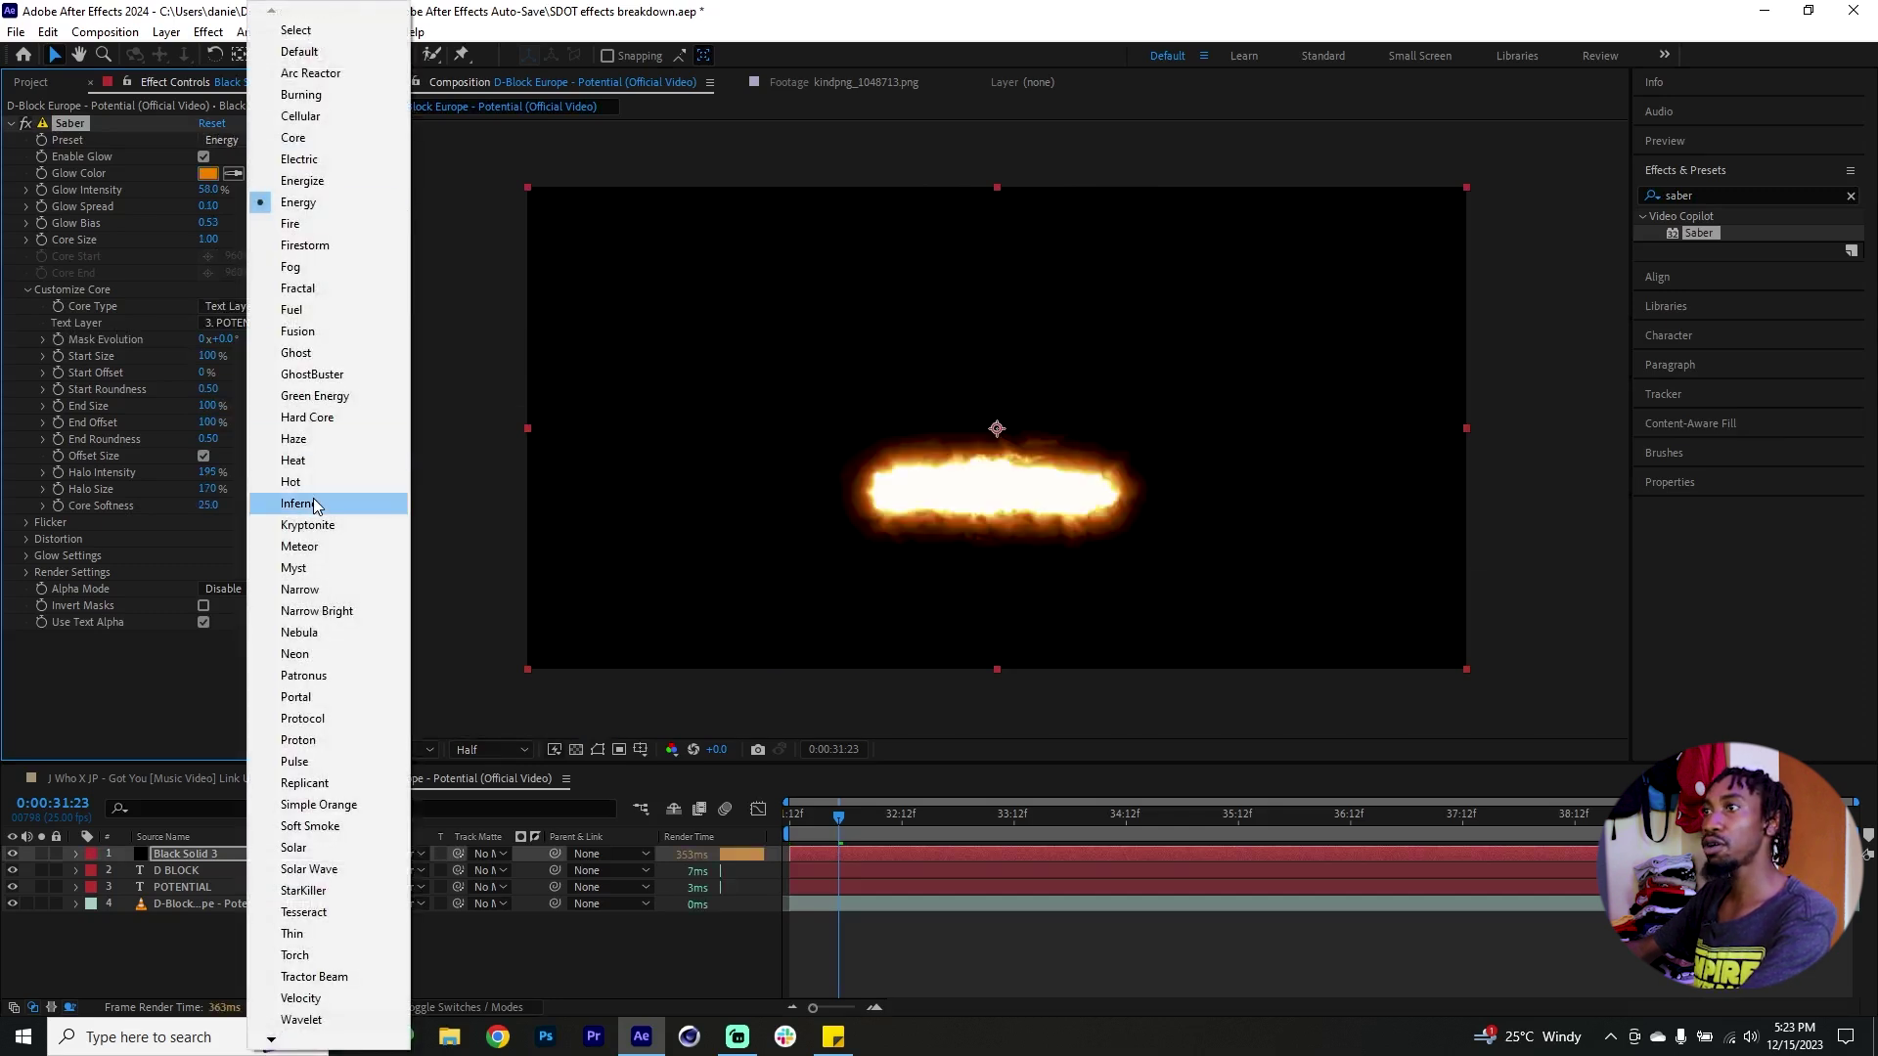
left_click(313, 504)
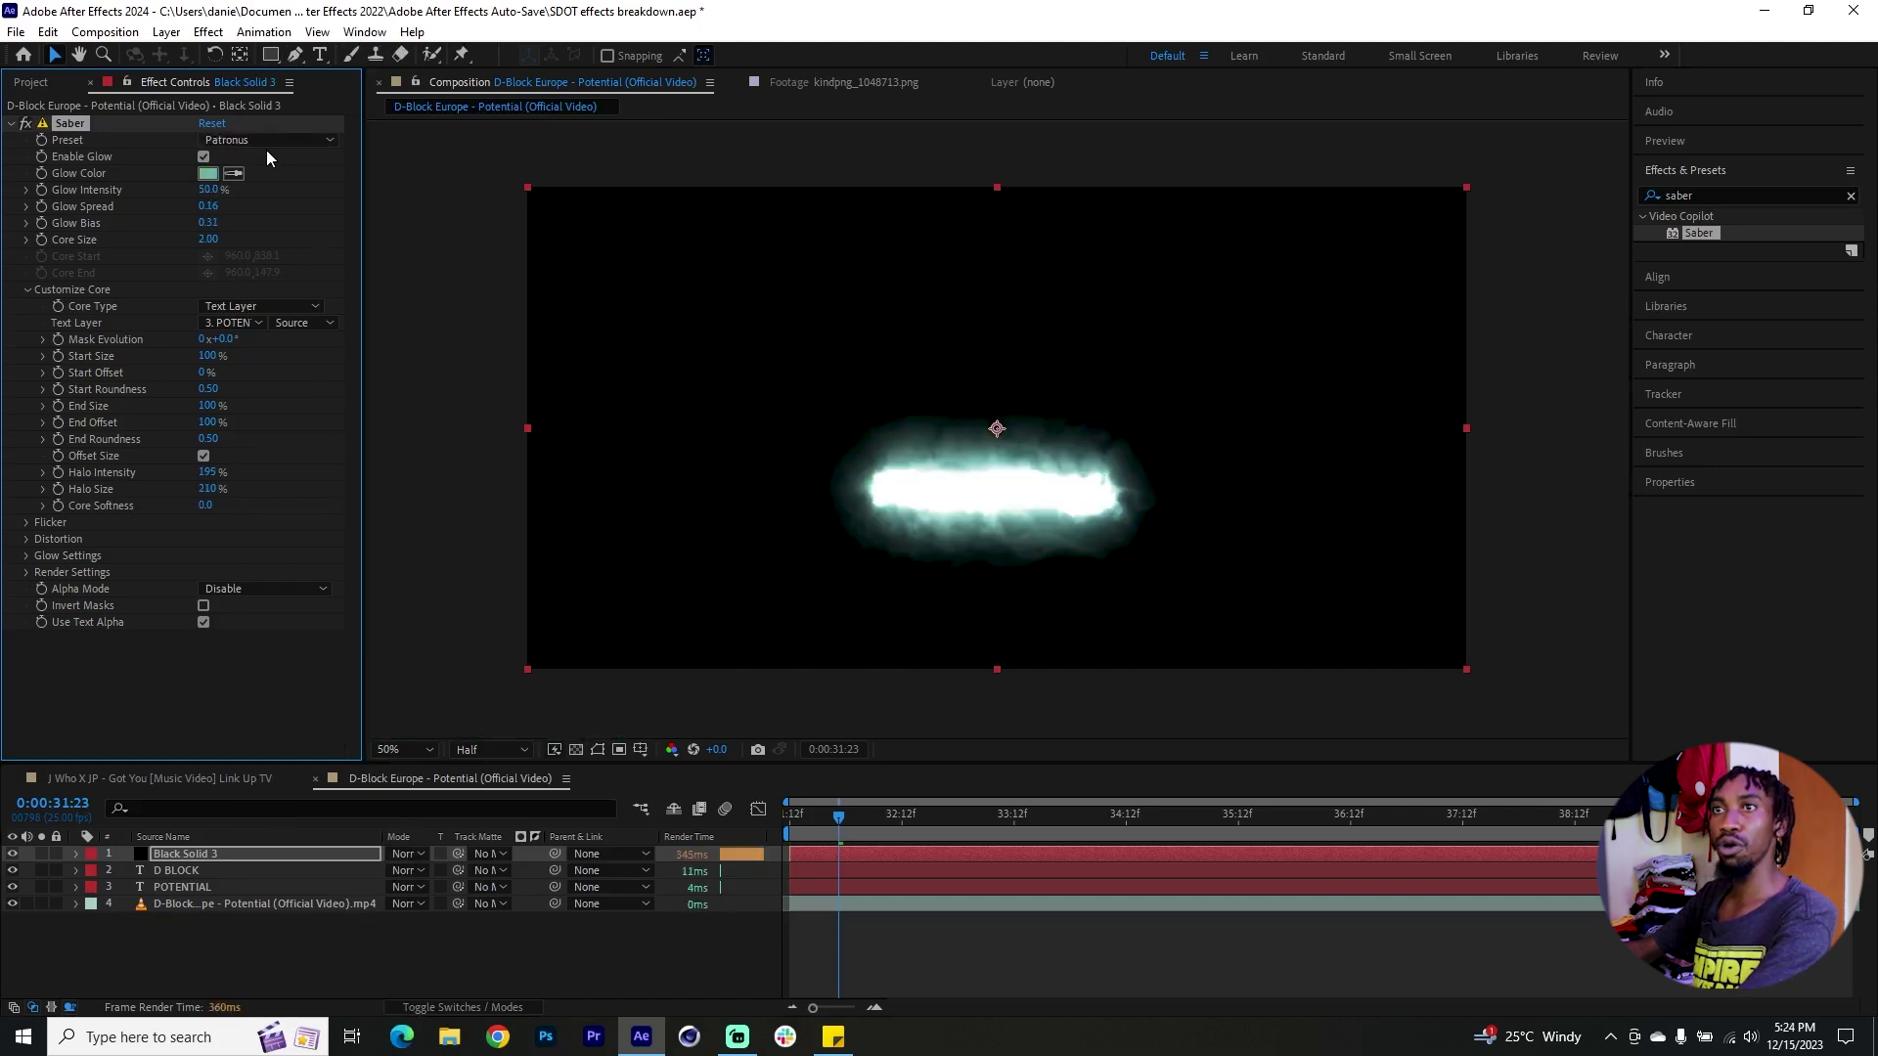
Switch the Saber preset to Simple Orange and reduce Glow Intensity to 14%
left_click(272, 143)
left_click(368, 806)
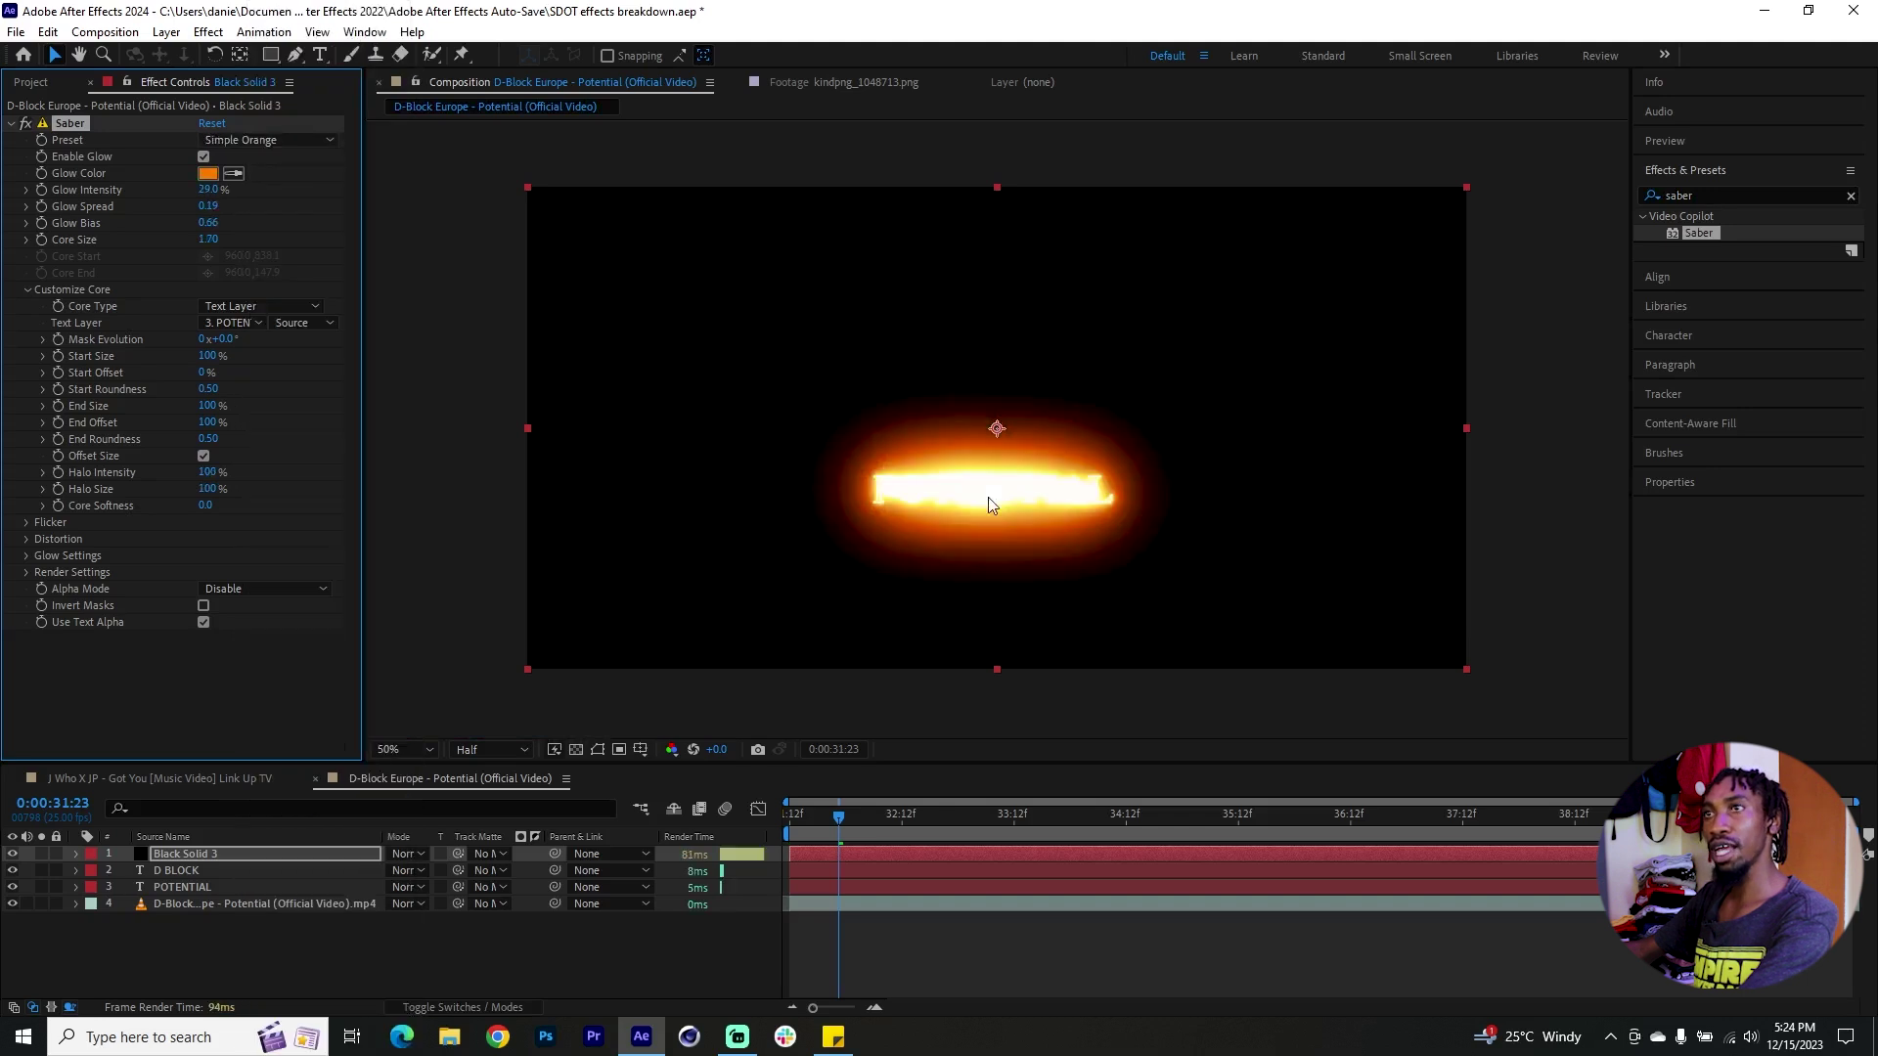
left_click(26, 191)
left_click_drag(113, 215, 85, 221)
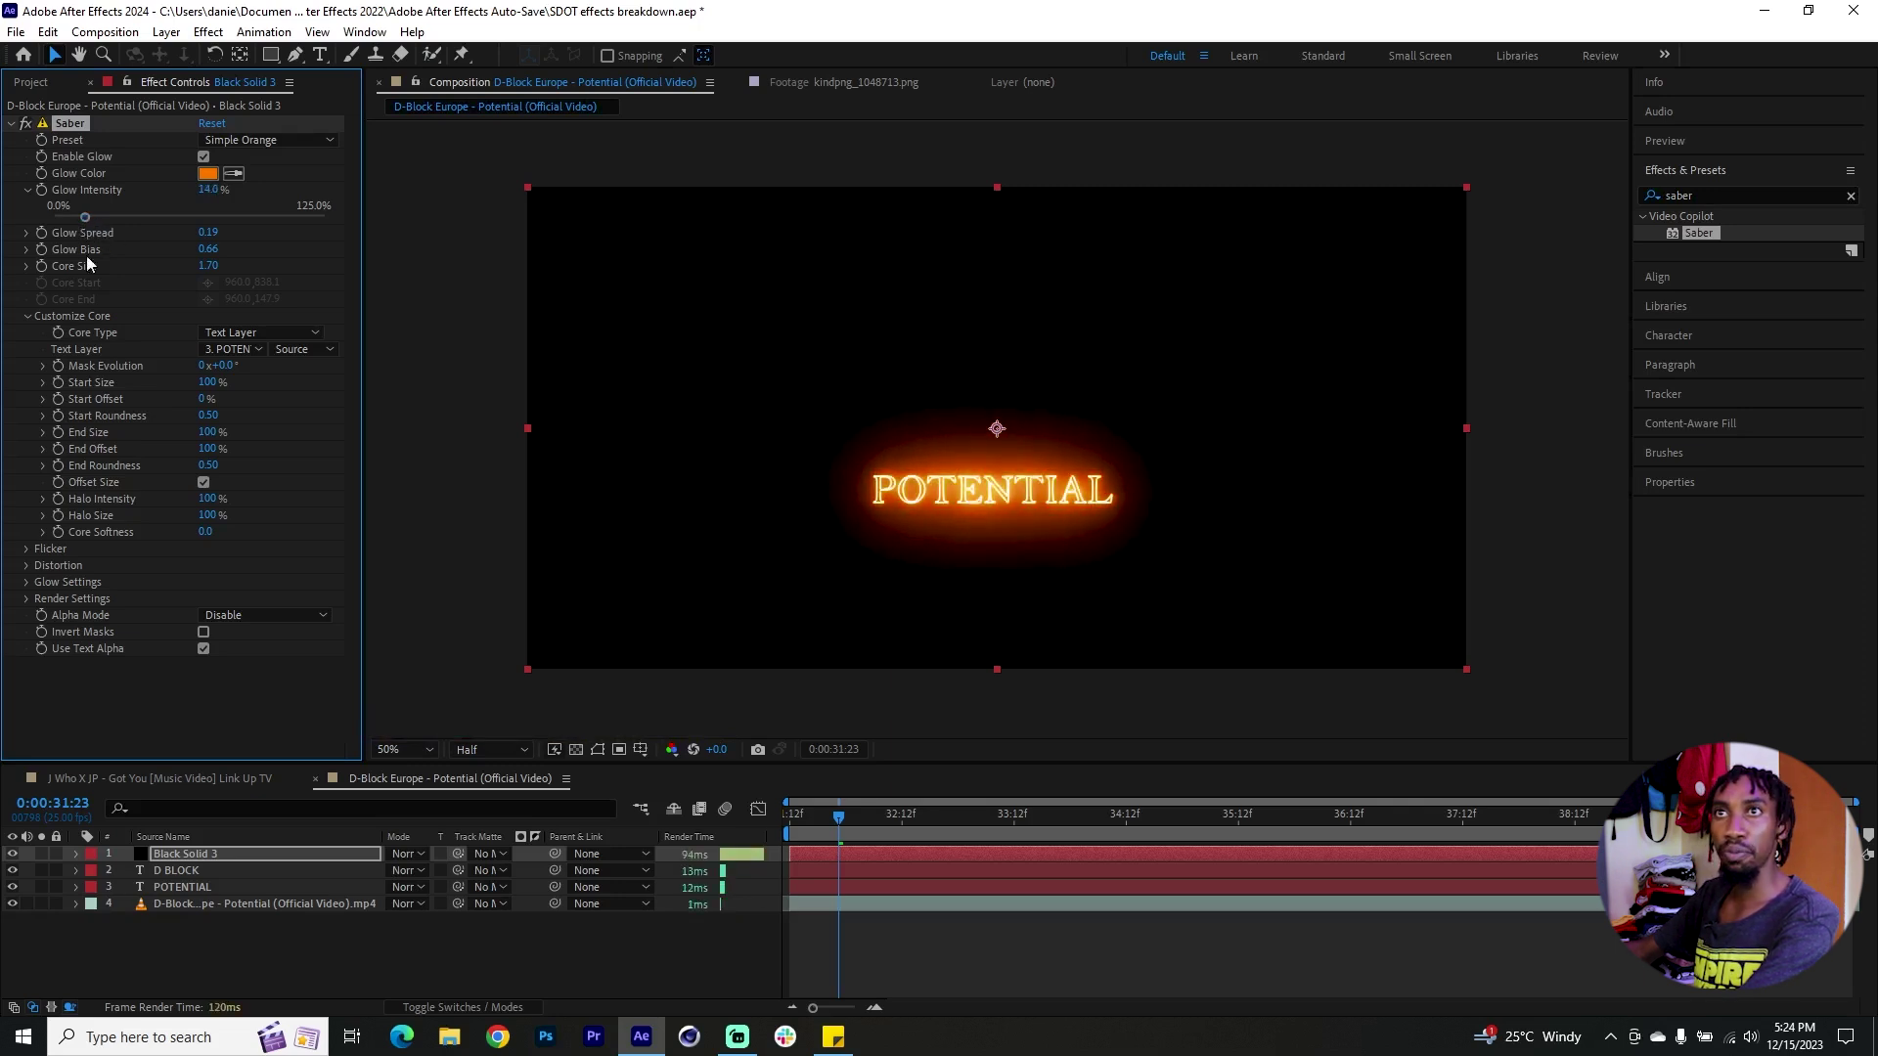
Set Saber's Glow Spread to 0.28 and Glow Bias to 0.64
left_click(26, 233)
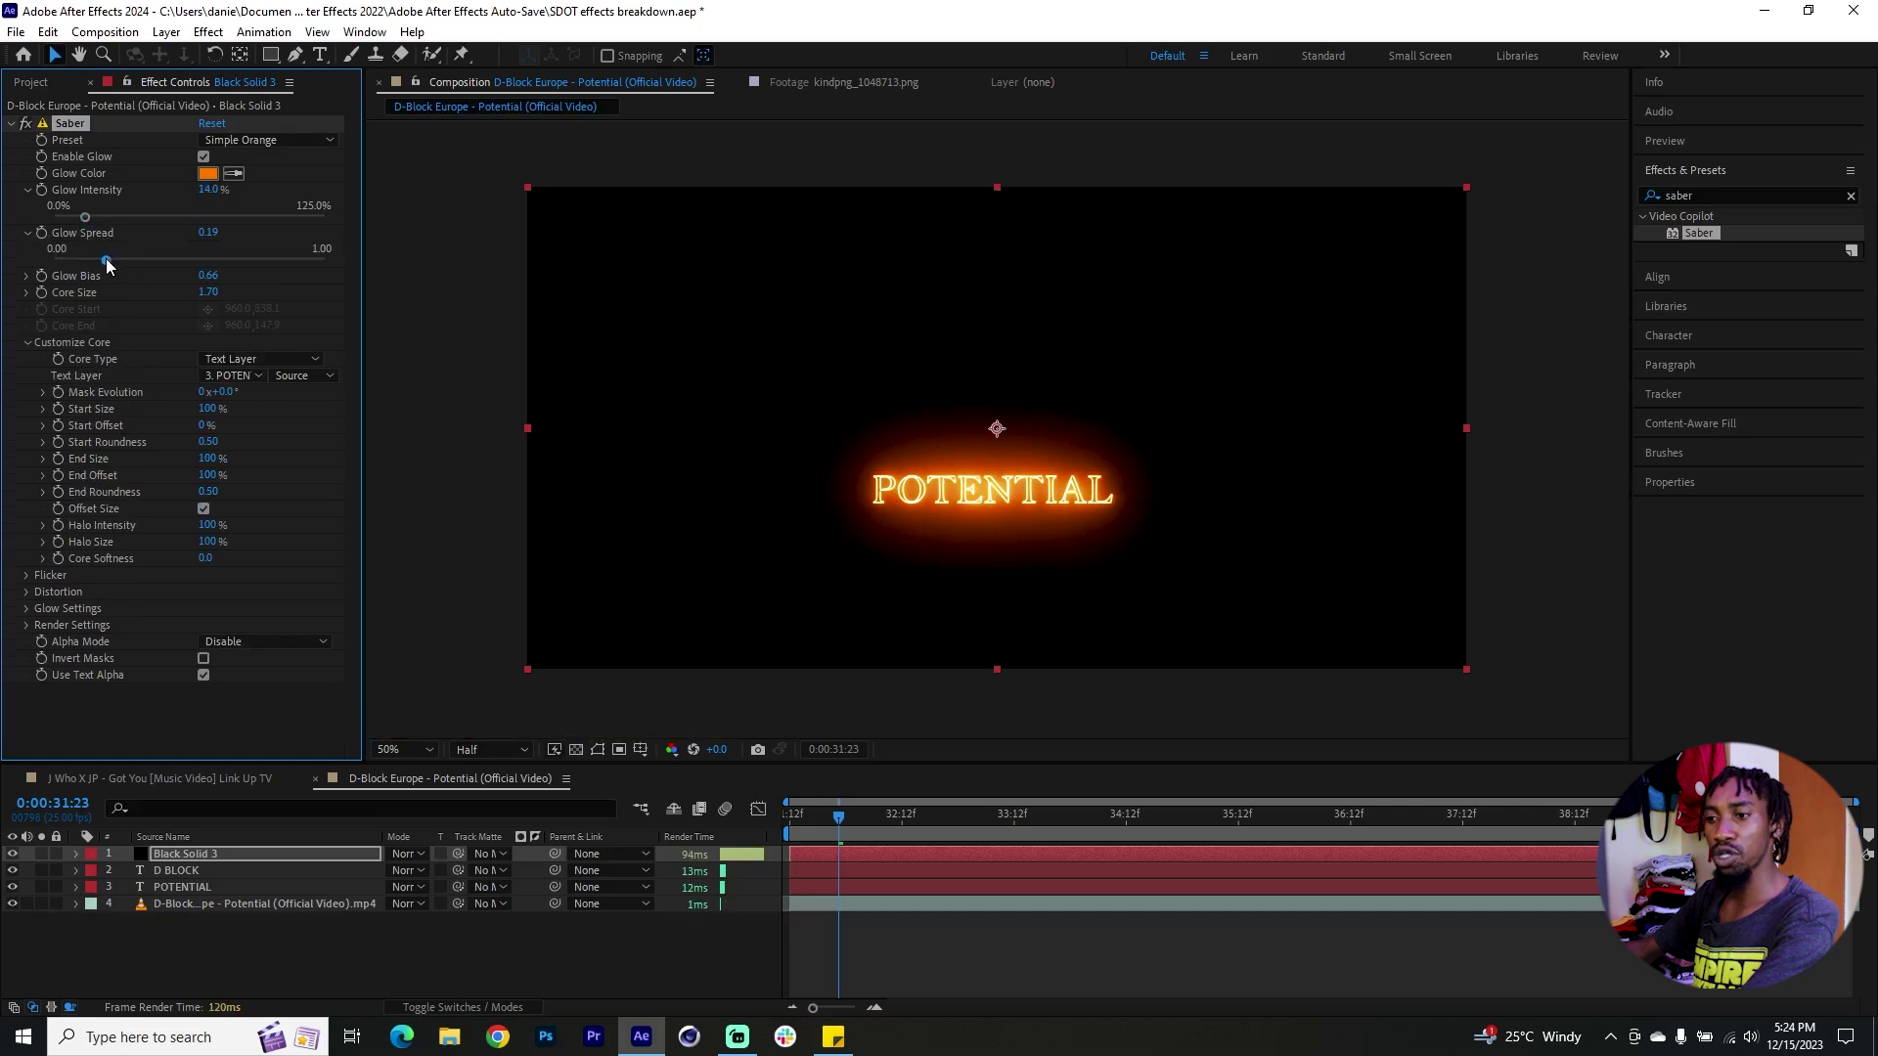
left_click_drag(111, 258, 133, 262)
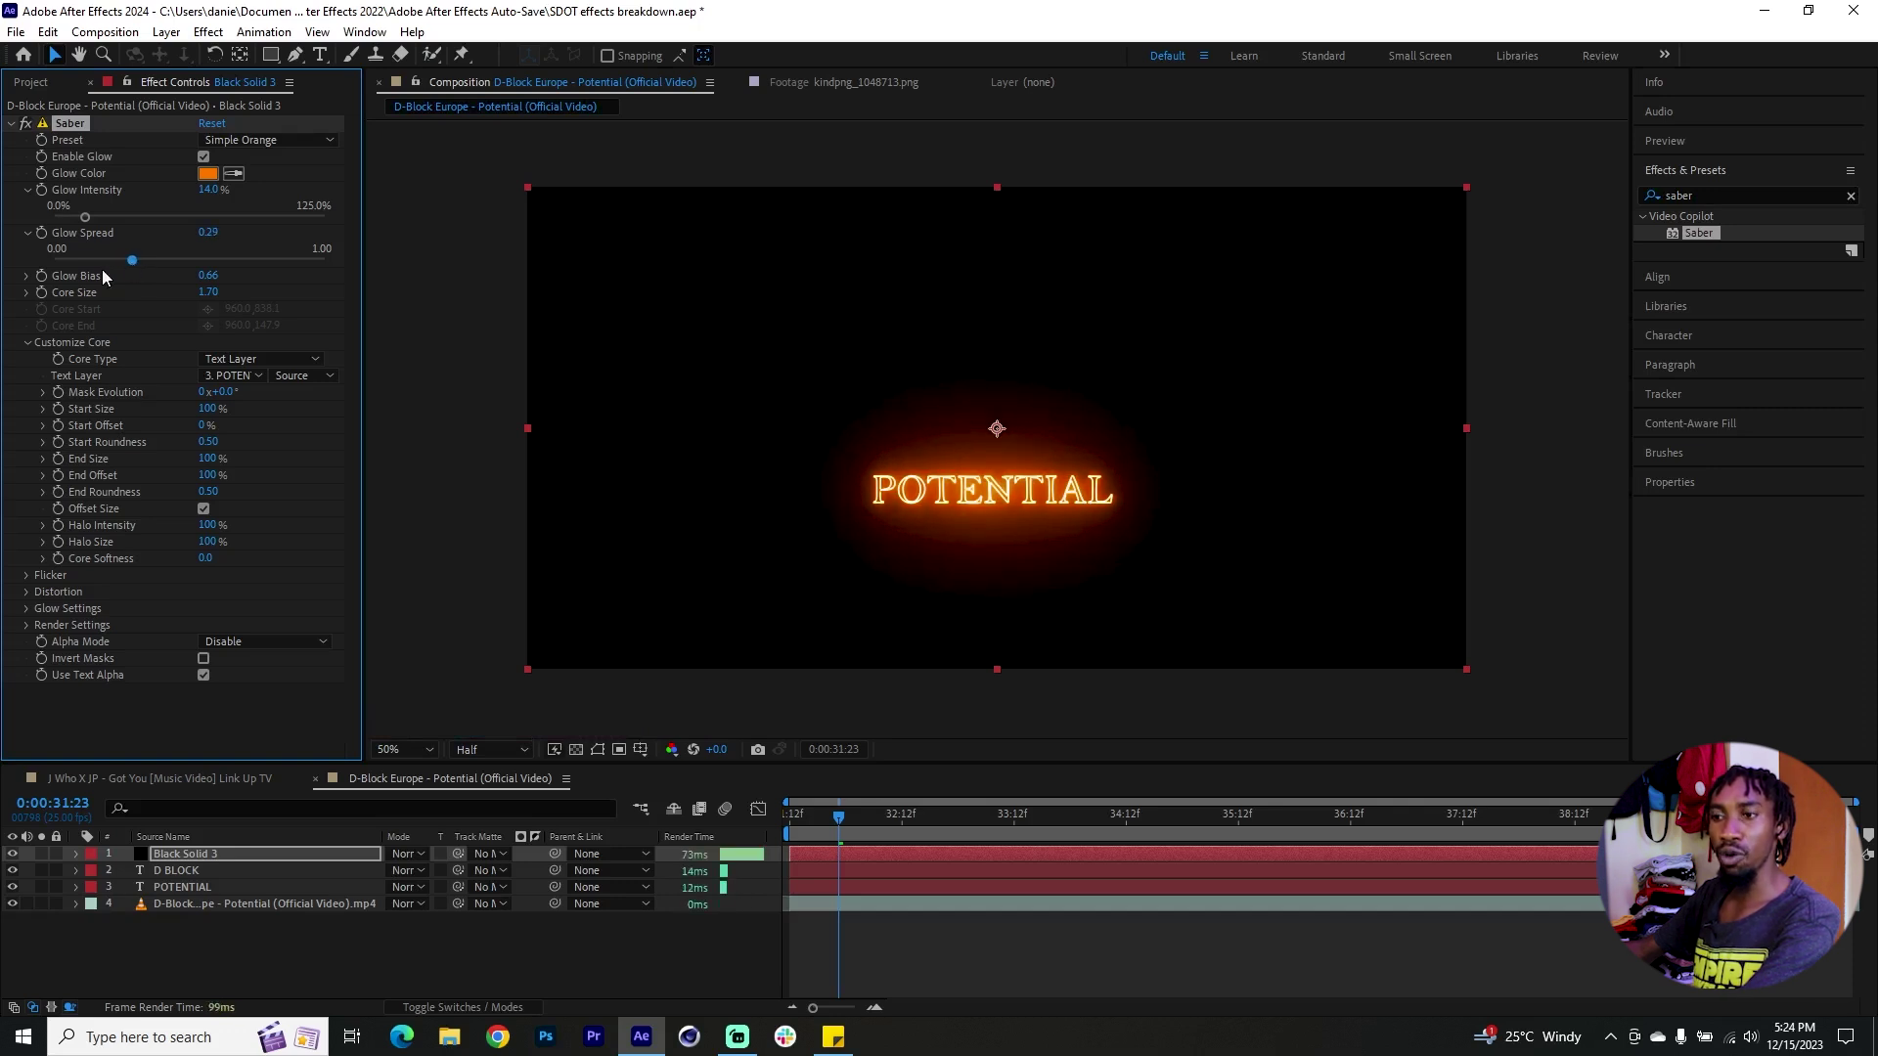
left_click(25, 276)
left_click_drag(126, 304, 130, 260)
left_click(26, 277)
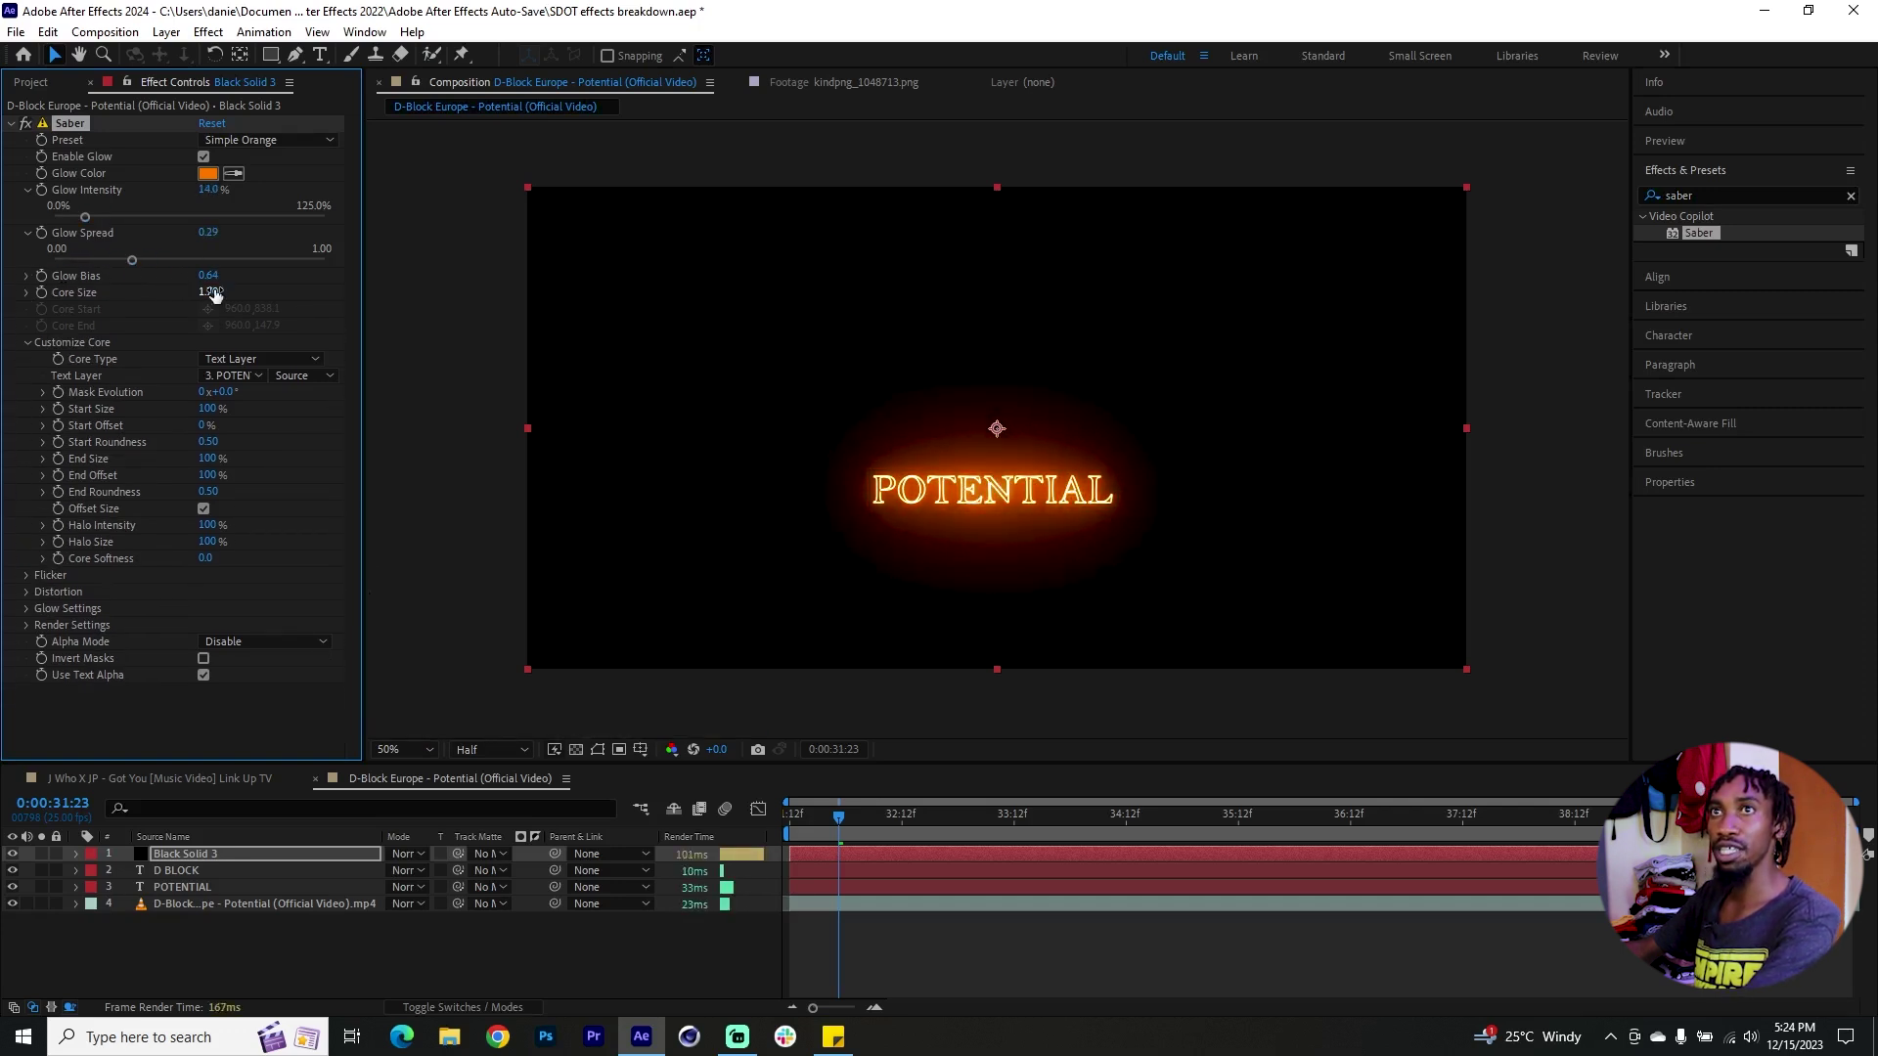
left_click(28, 233)
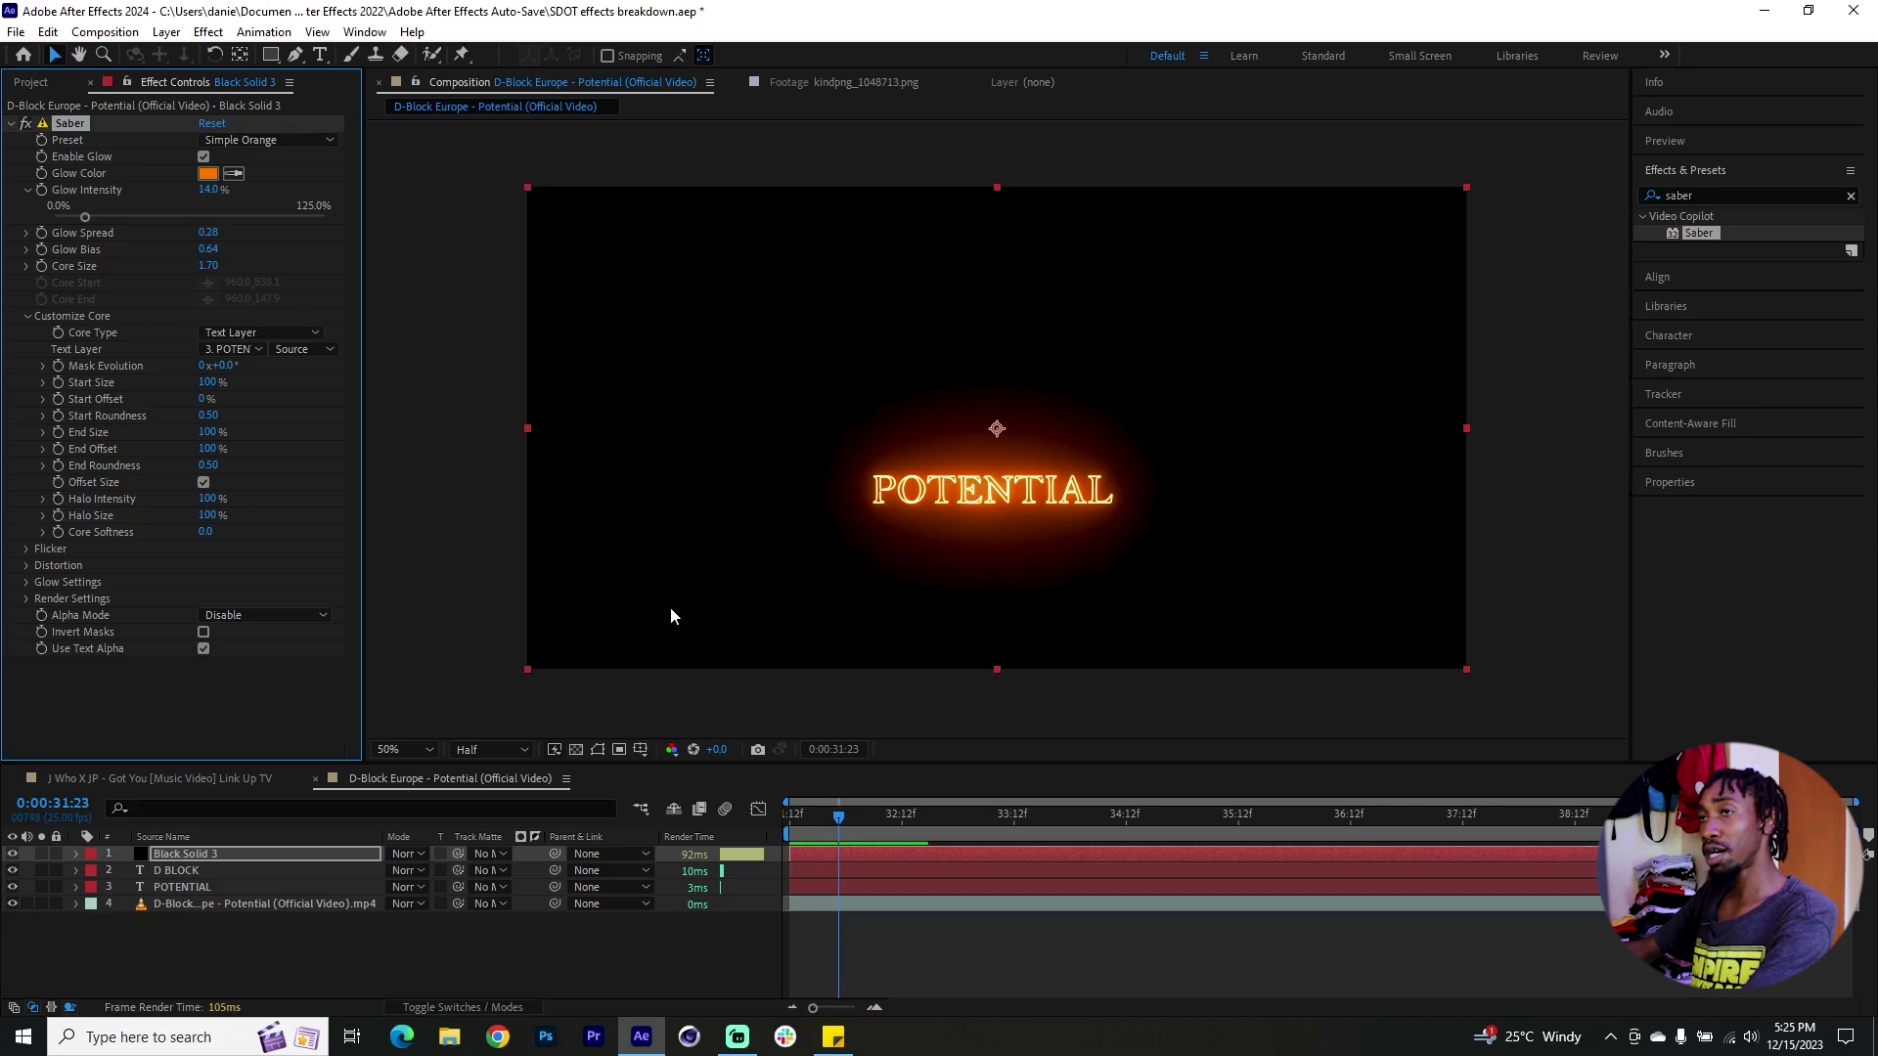
Change the Composite Settings in Saber's Render Settings to Transparent
left_click(27, 598)
scroll(88, 606, "down", 2)
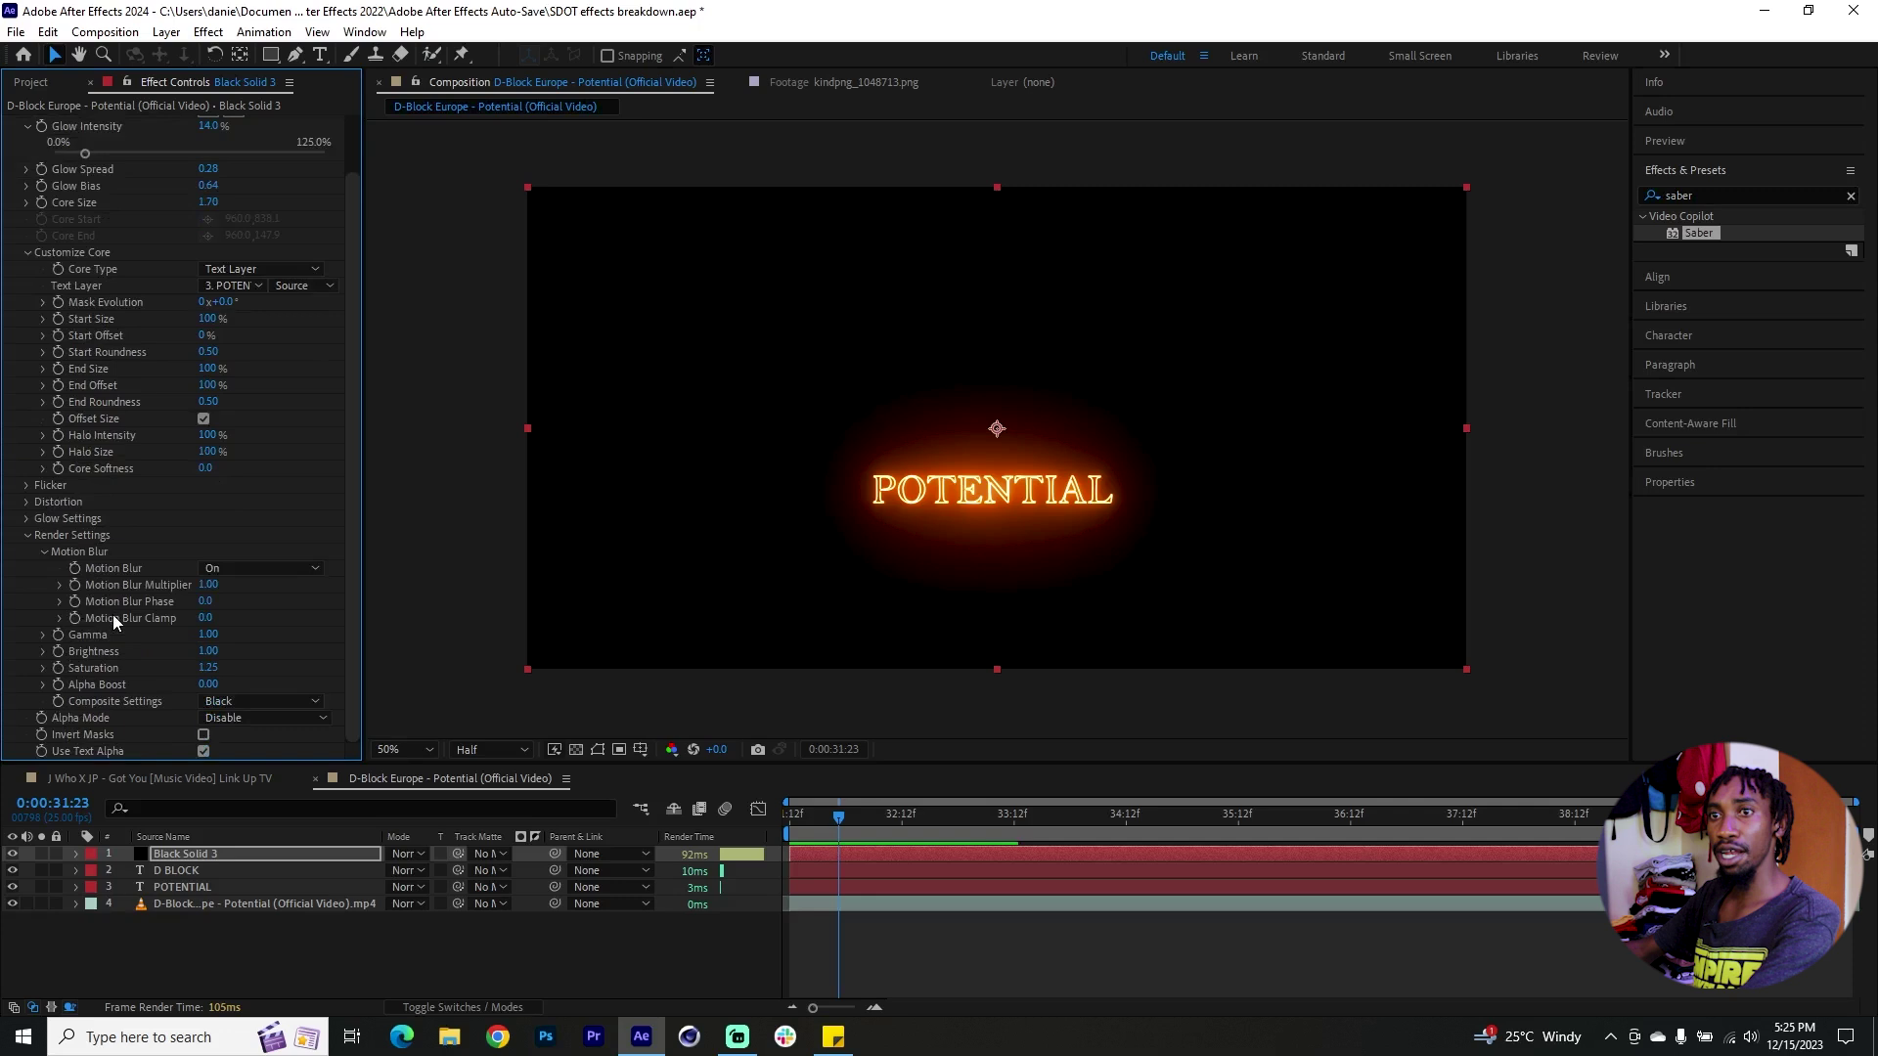
left_click(262, 696)
left_click(268, 722)
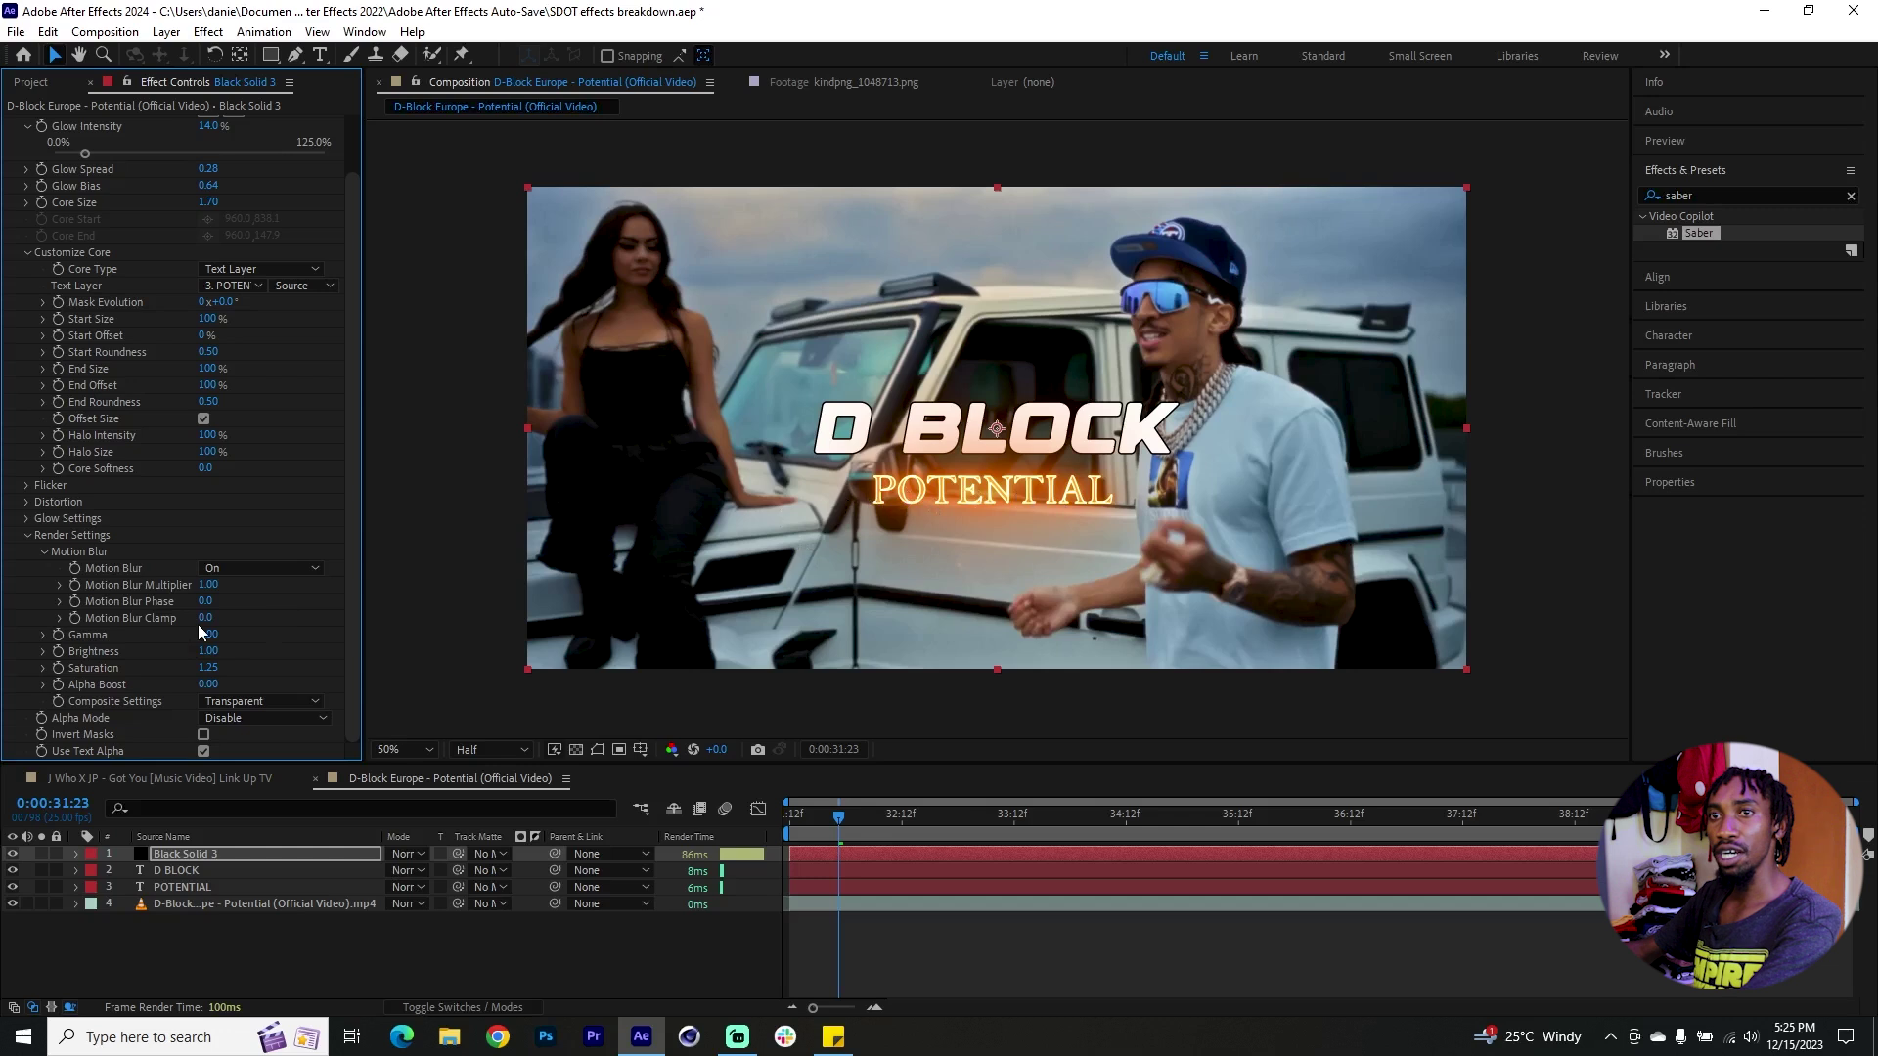
Lower Saber's render Brightness to 0.81
left_click(43, 651)
left_click_drag(123, 676, 112, 679)
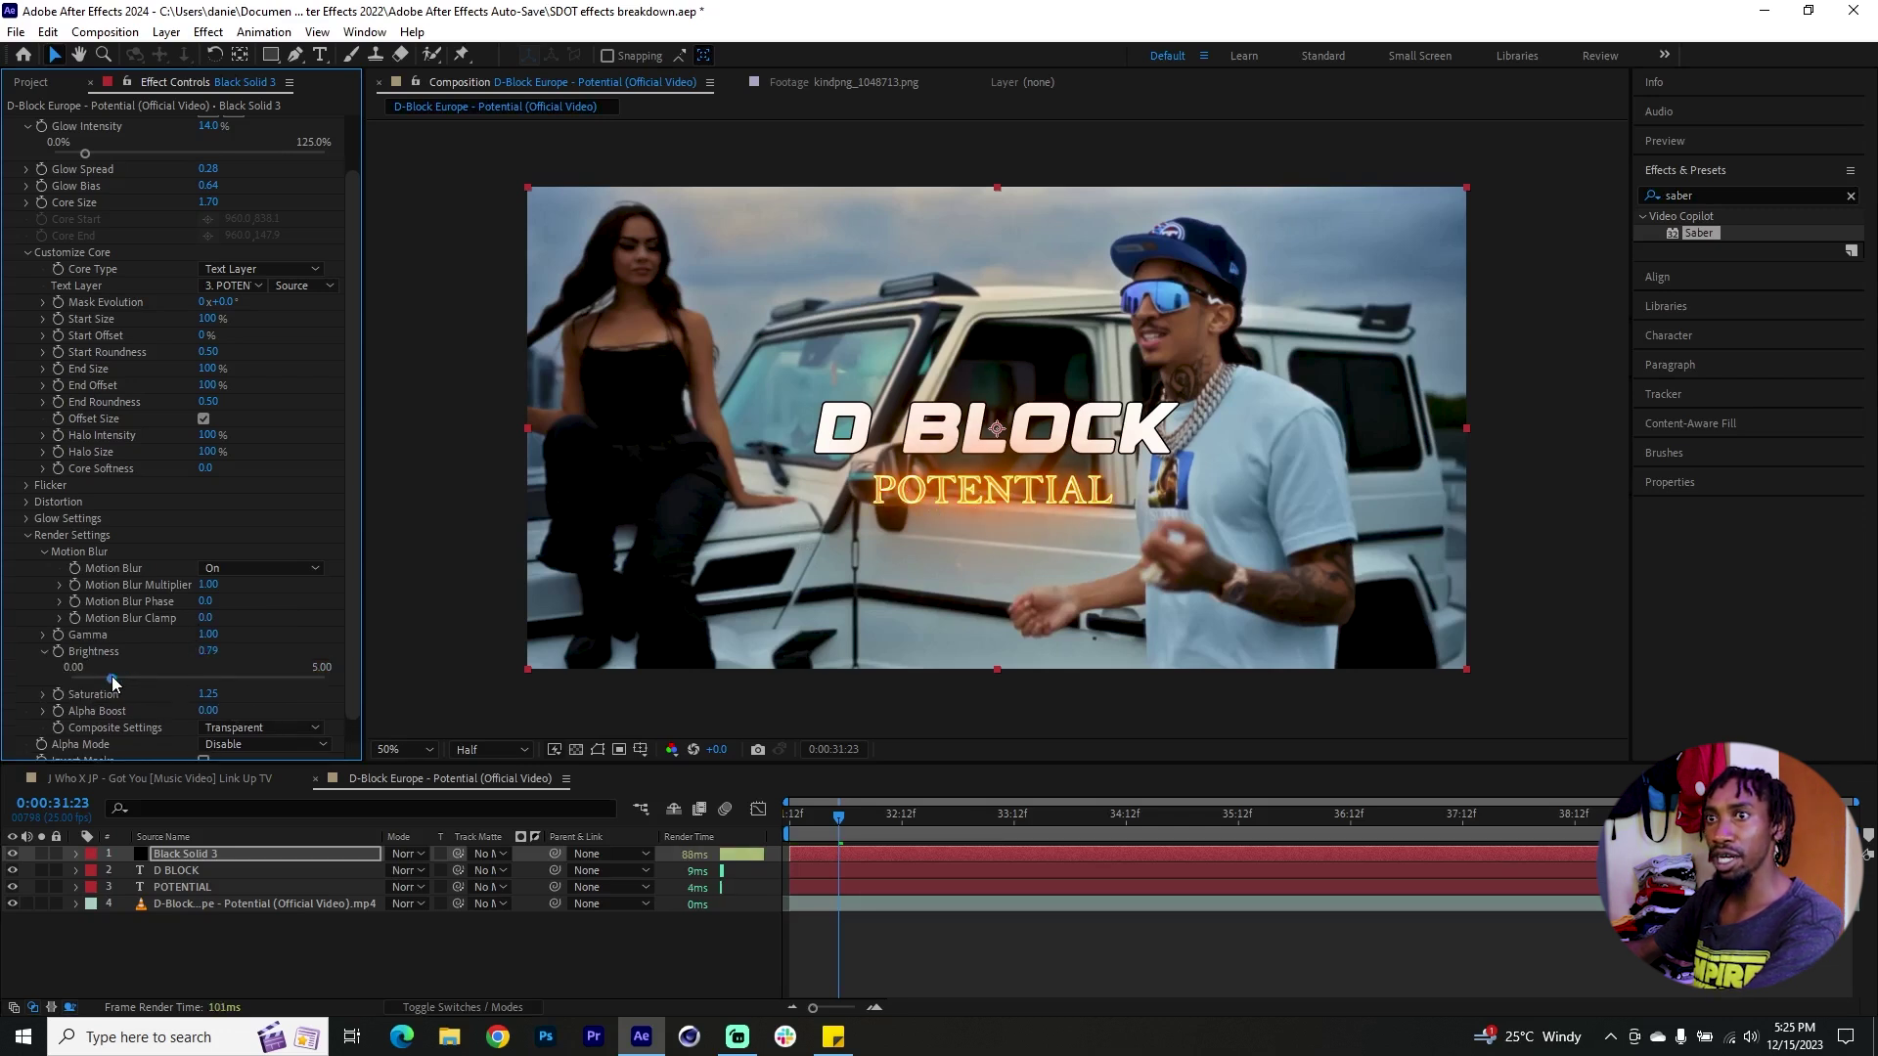
left_click(43, 651)
At 0:00:32:06, raise Saber's Glow Intensity to 19% and lower Glow Bias to 0.53
left_click_drag(845, 832, 876, 837)
scroll(119, 344, "up", 1)
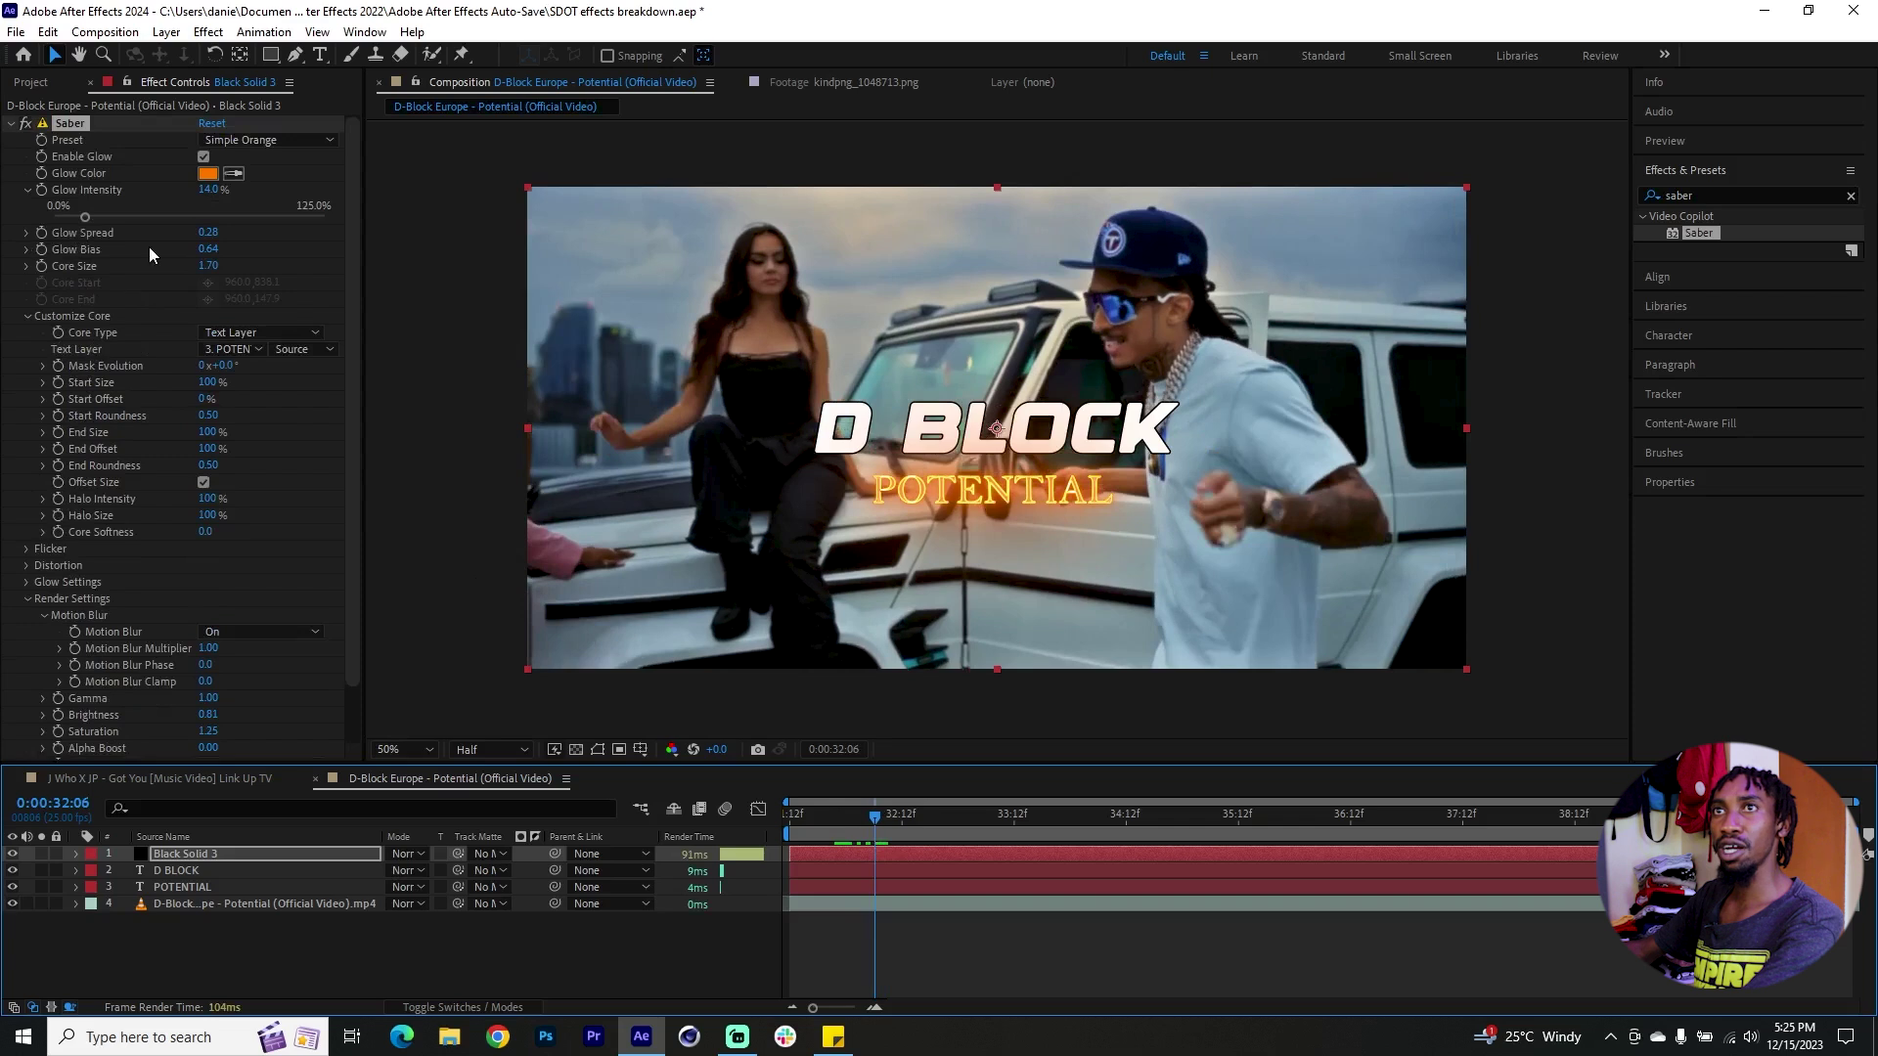
left_click_drag(98, 224, 114, 277)
left_click(26, 249)
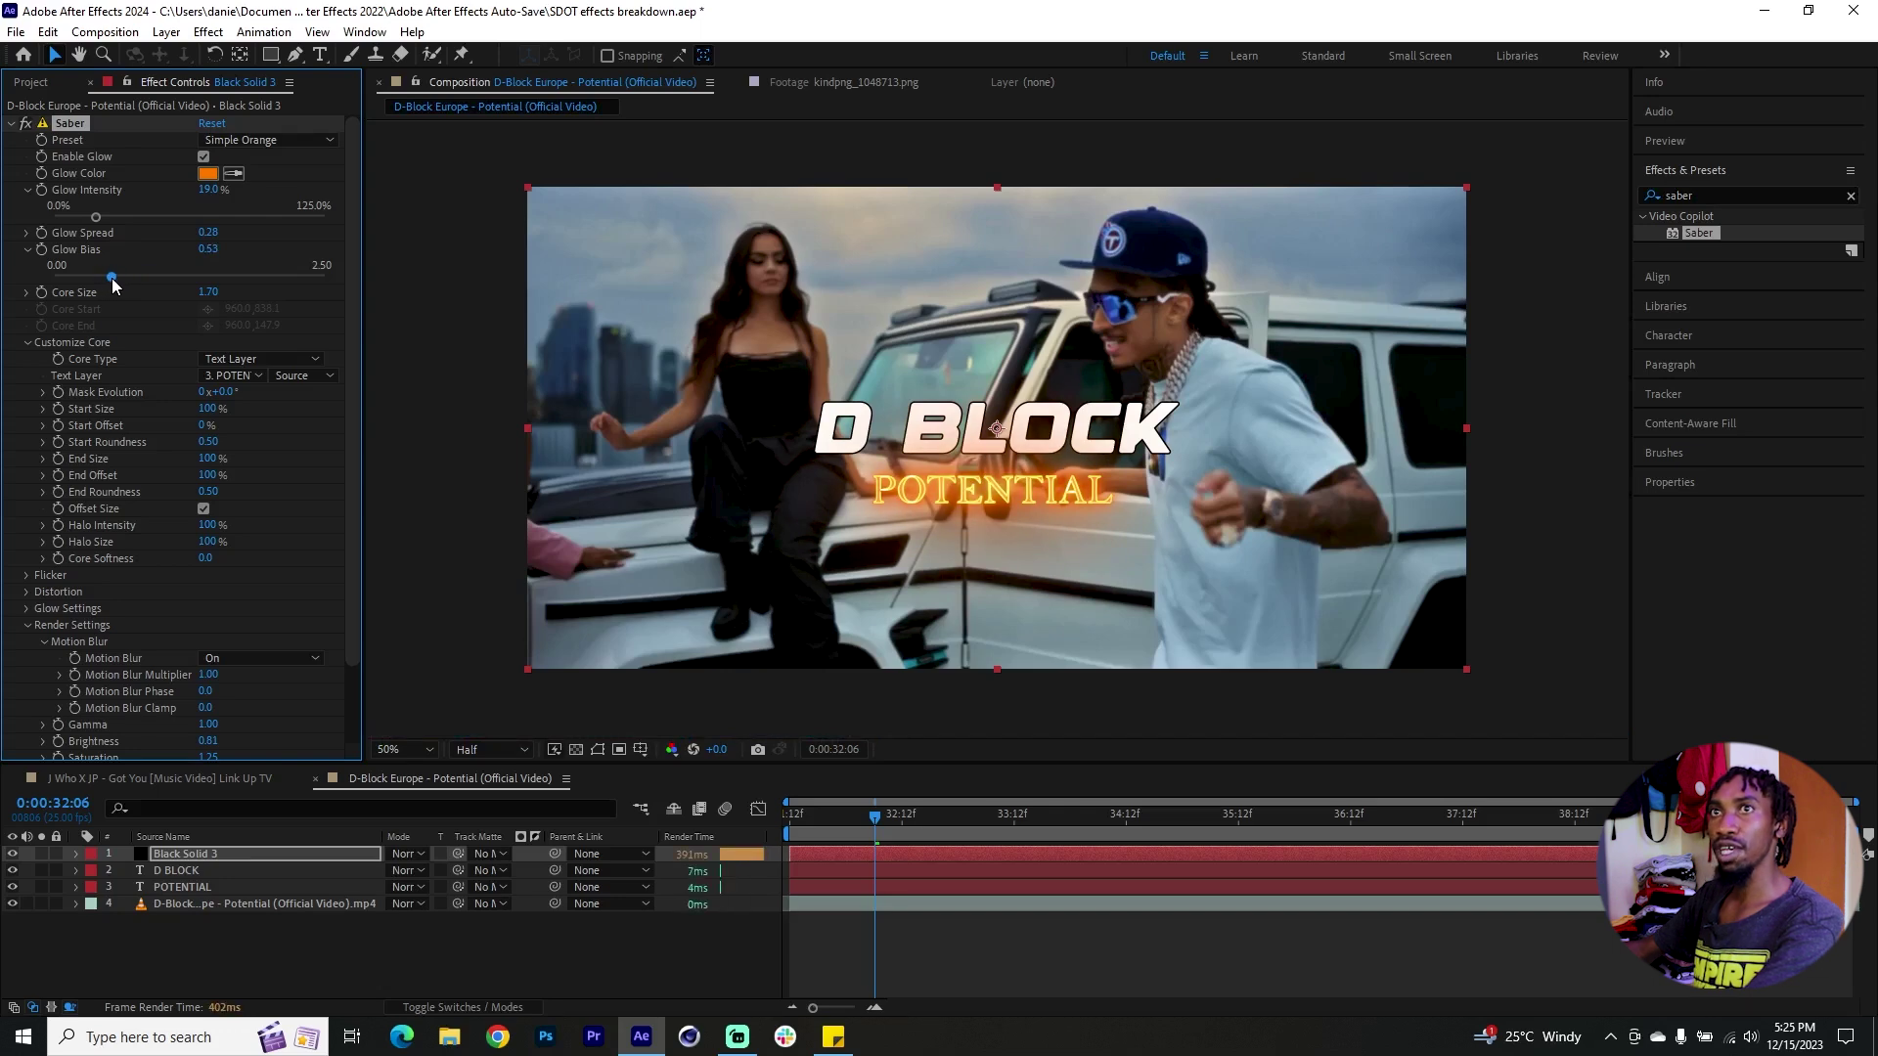
left_click(26, 250)
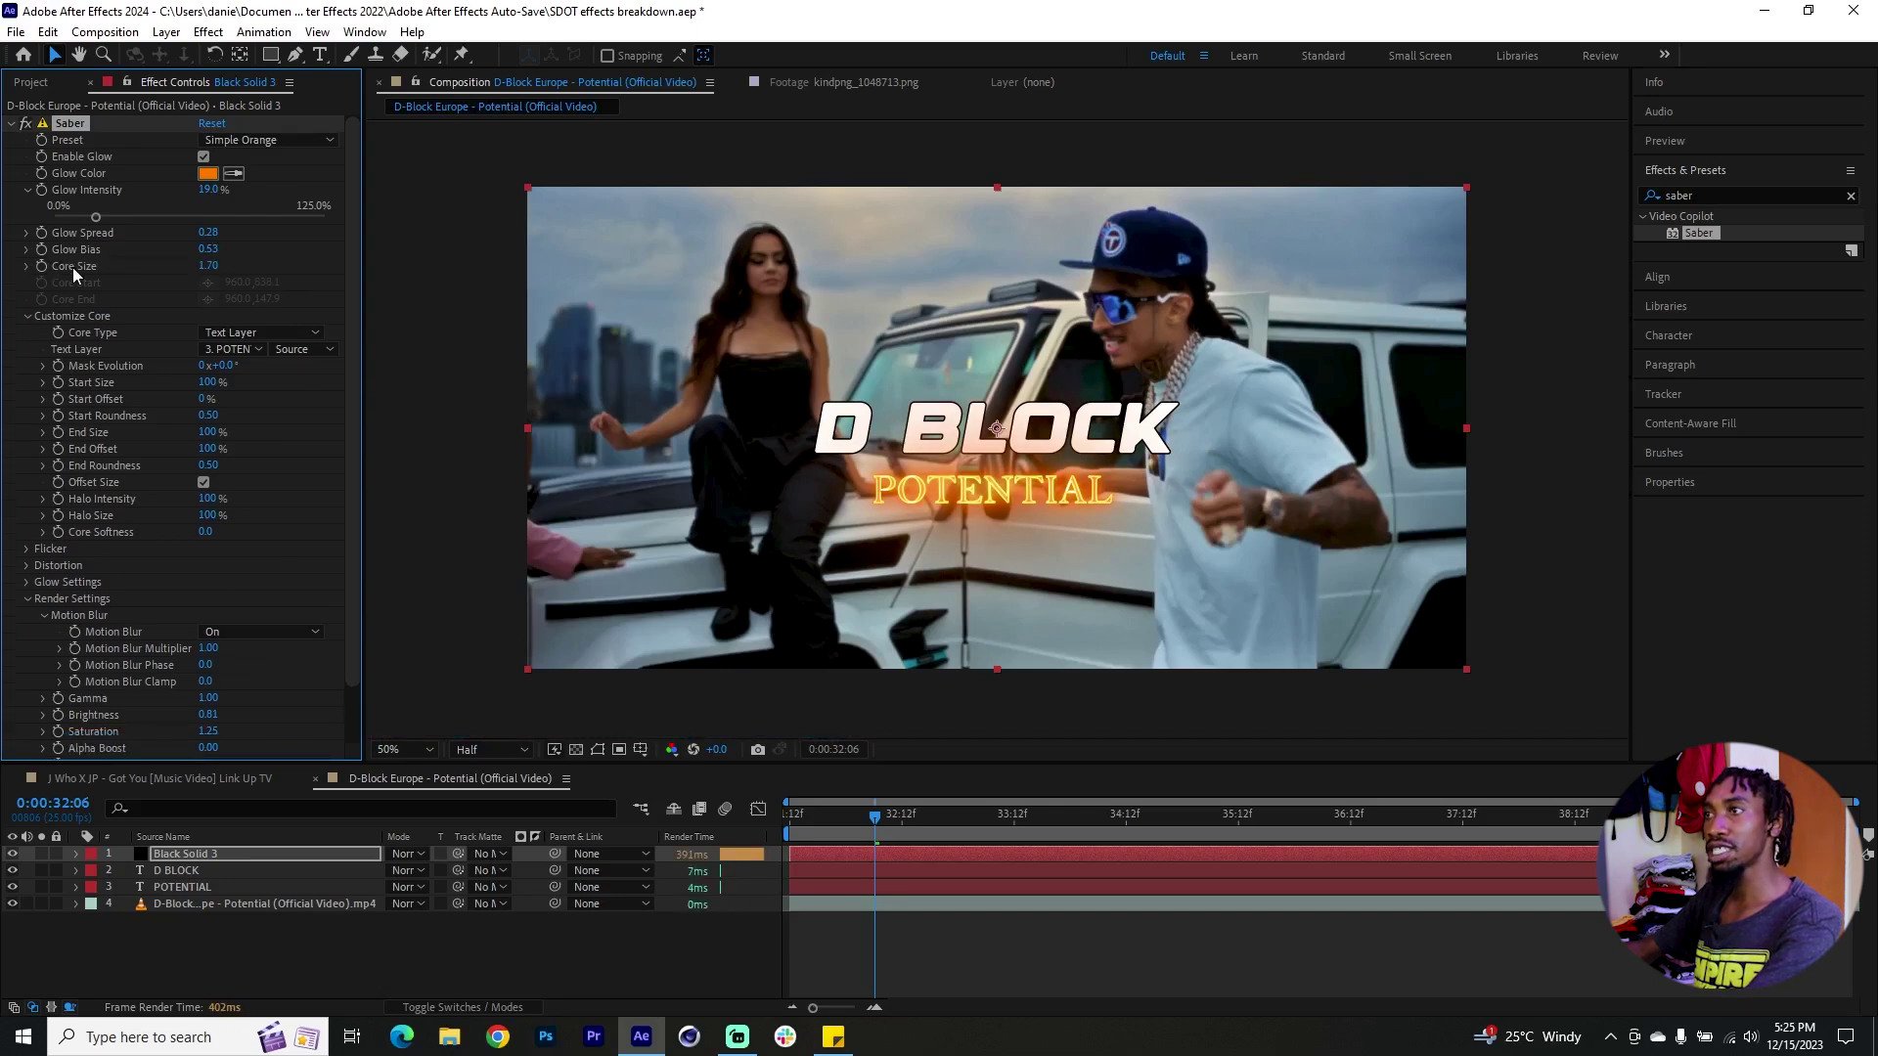
Move the playhead to 0:00:32:00 and hide the POTENTIAL text layer
left_click_drag(866, 819, 848, 823)
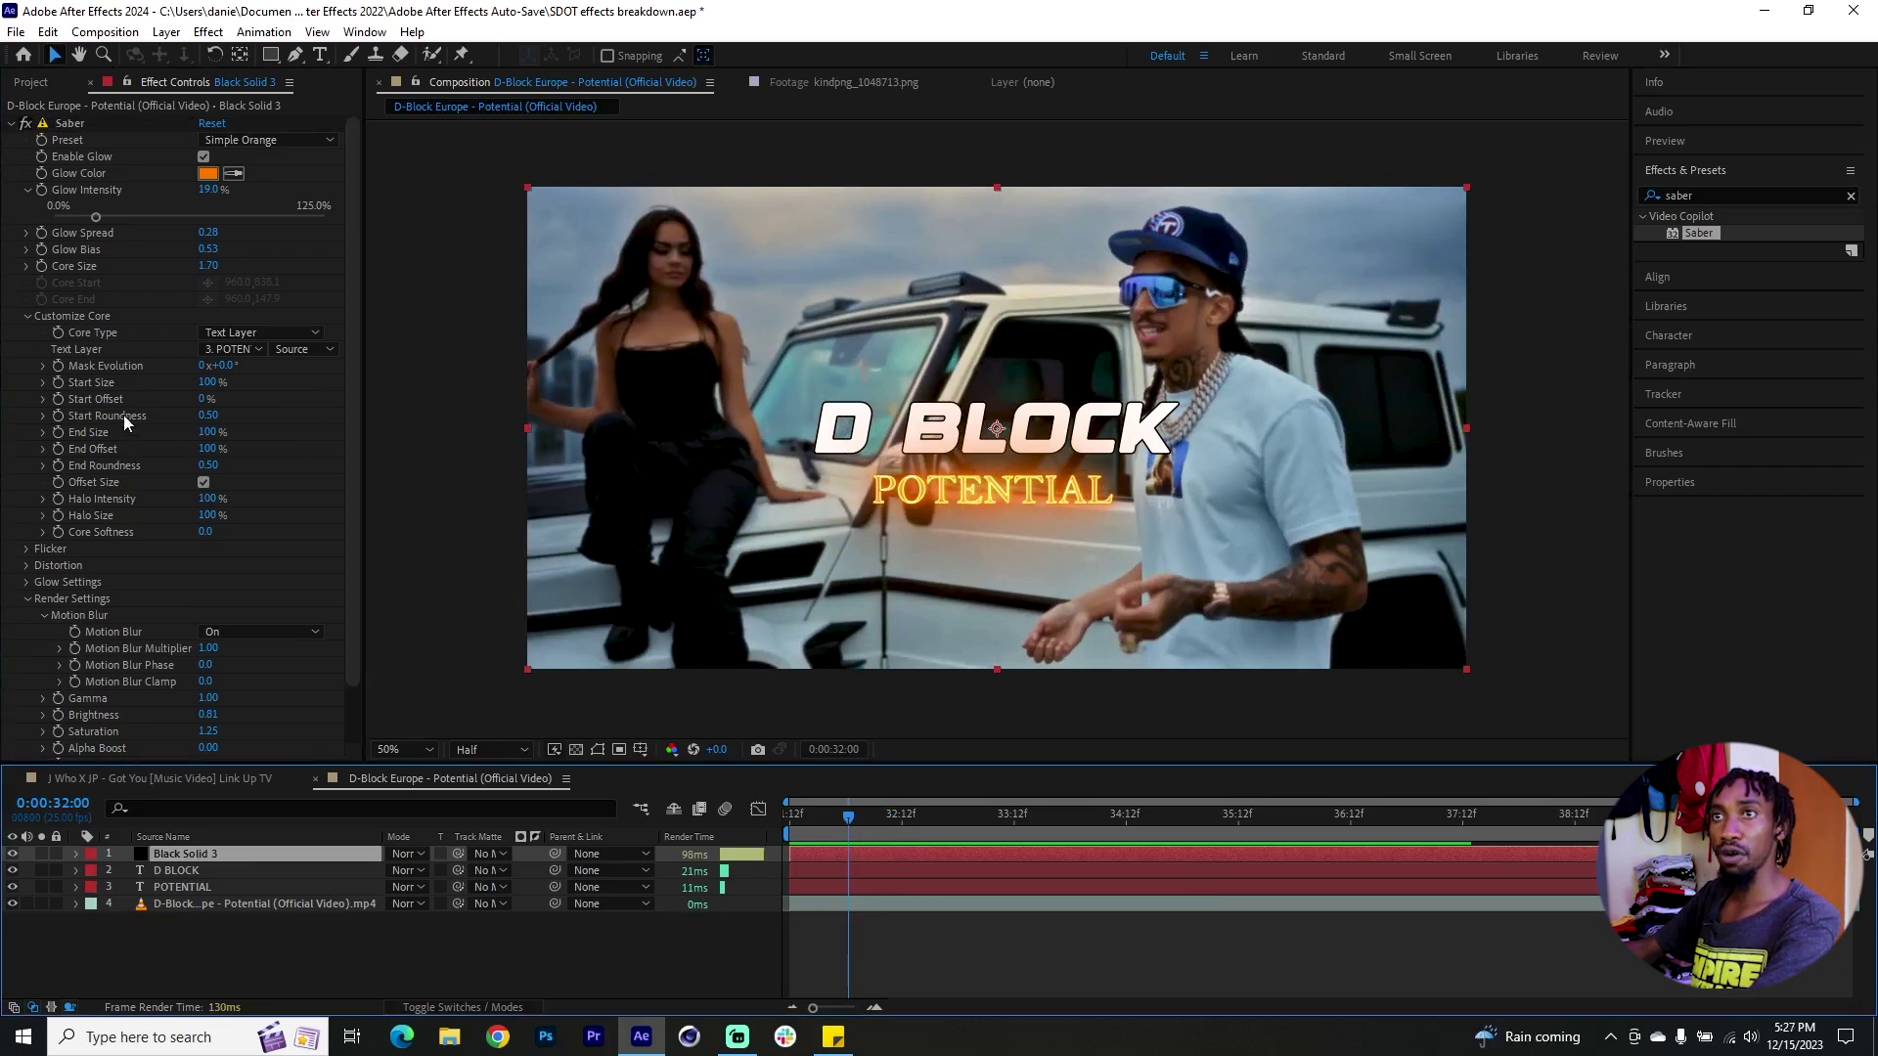
mouse_move(218, 399)
left_mouse_down()
mouse_move(251, 398)
mouse_move(210, 401)
left_mouse_up()
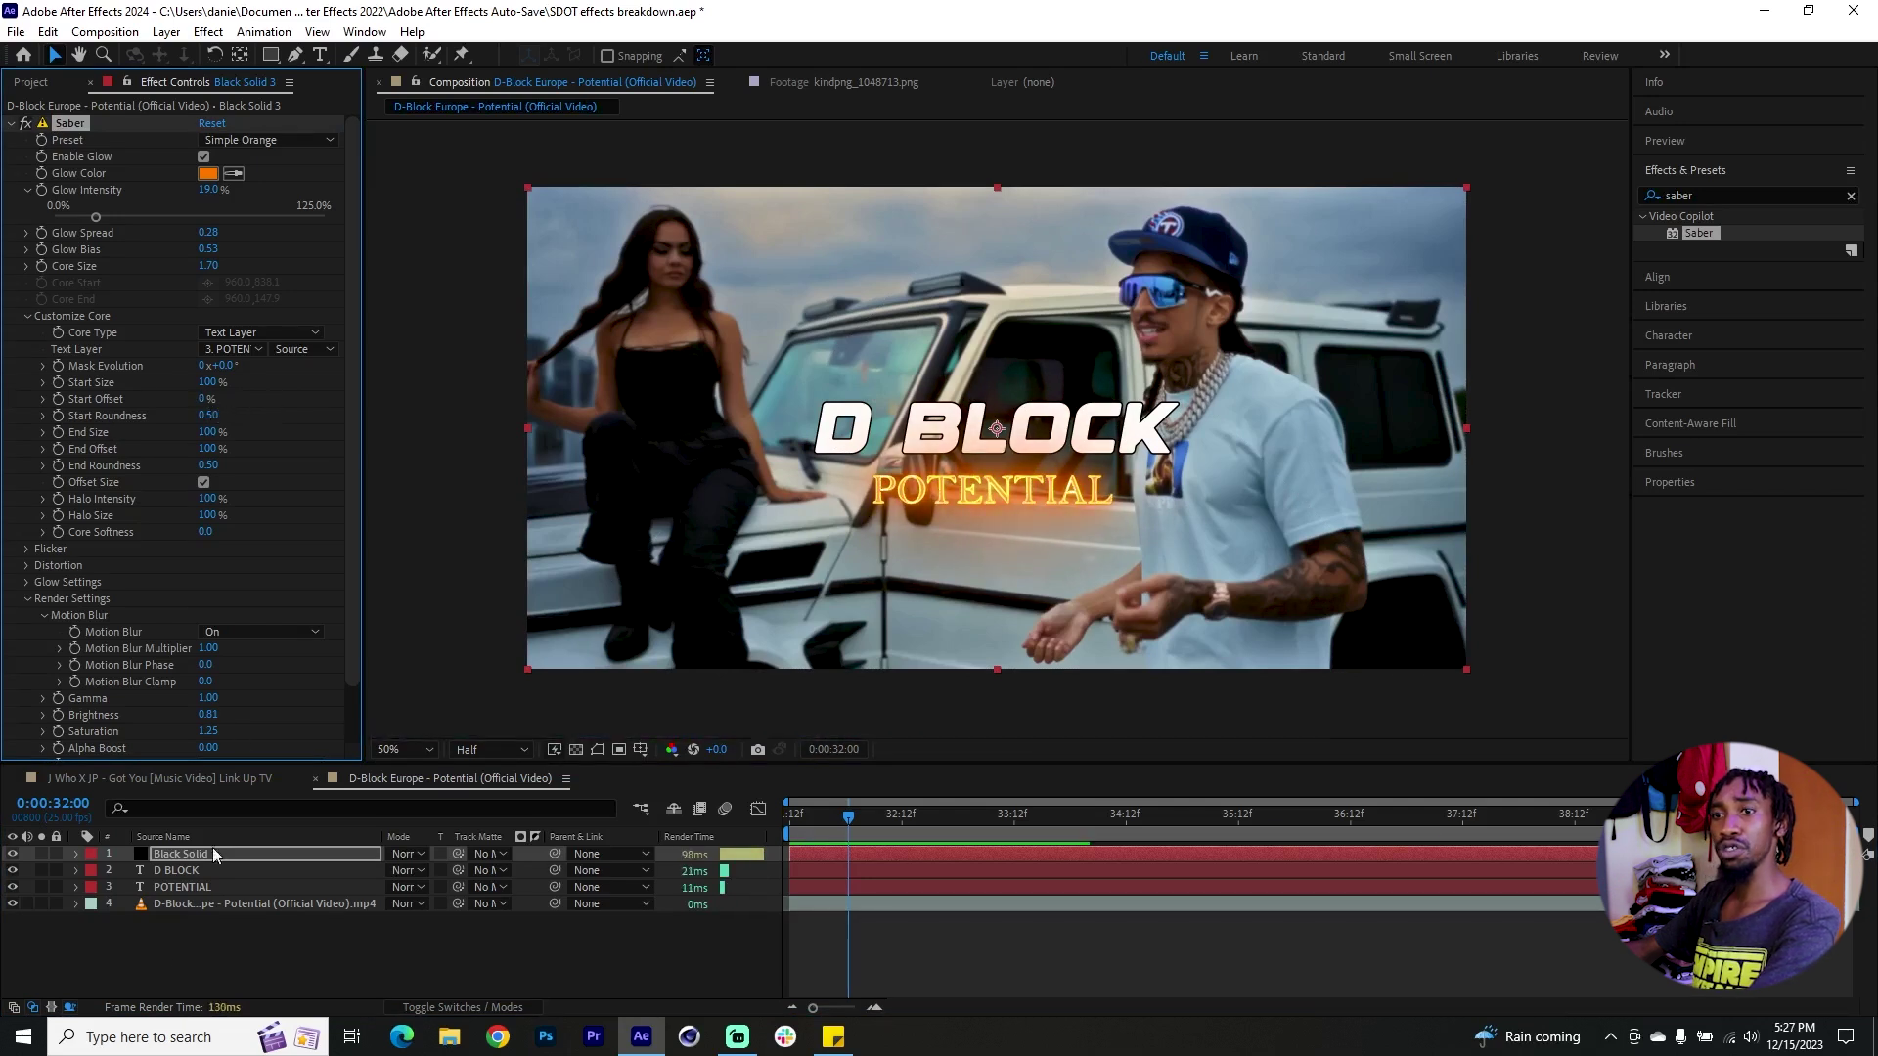
left_click(195, 887)
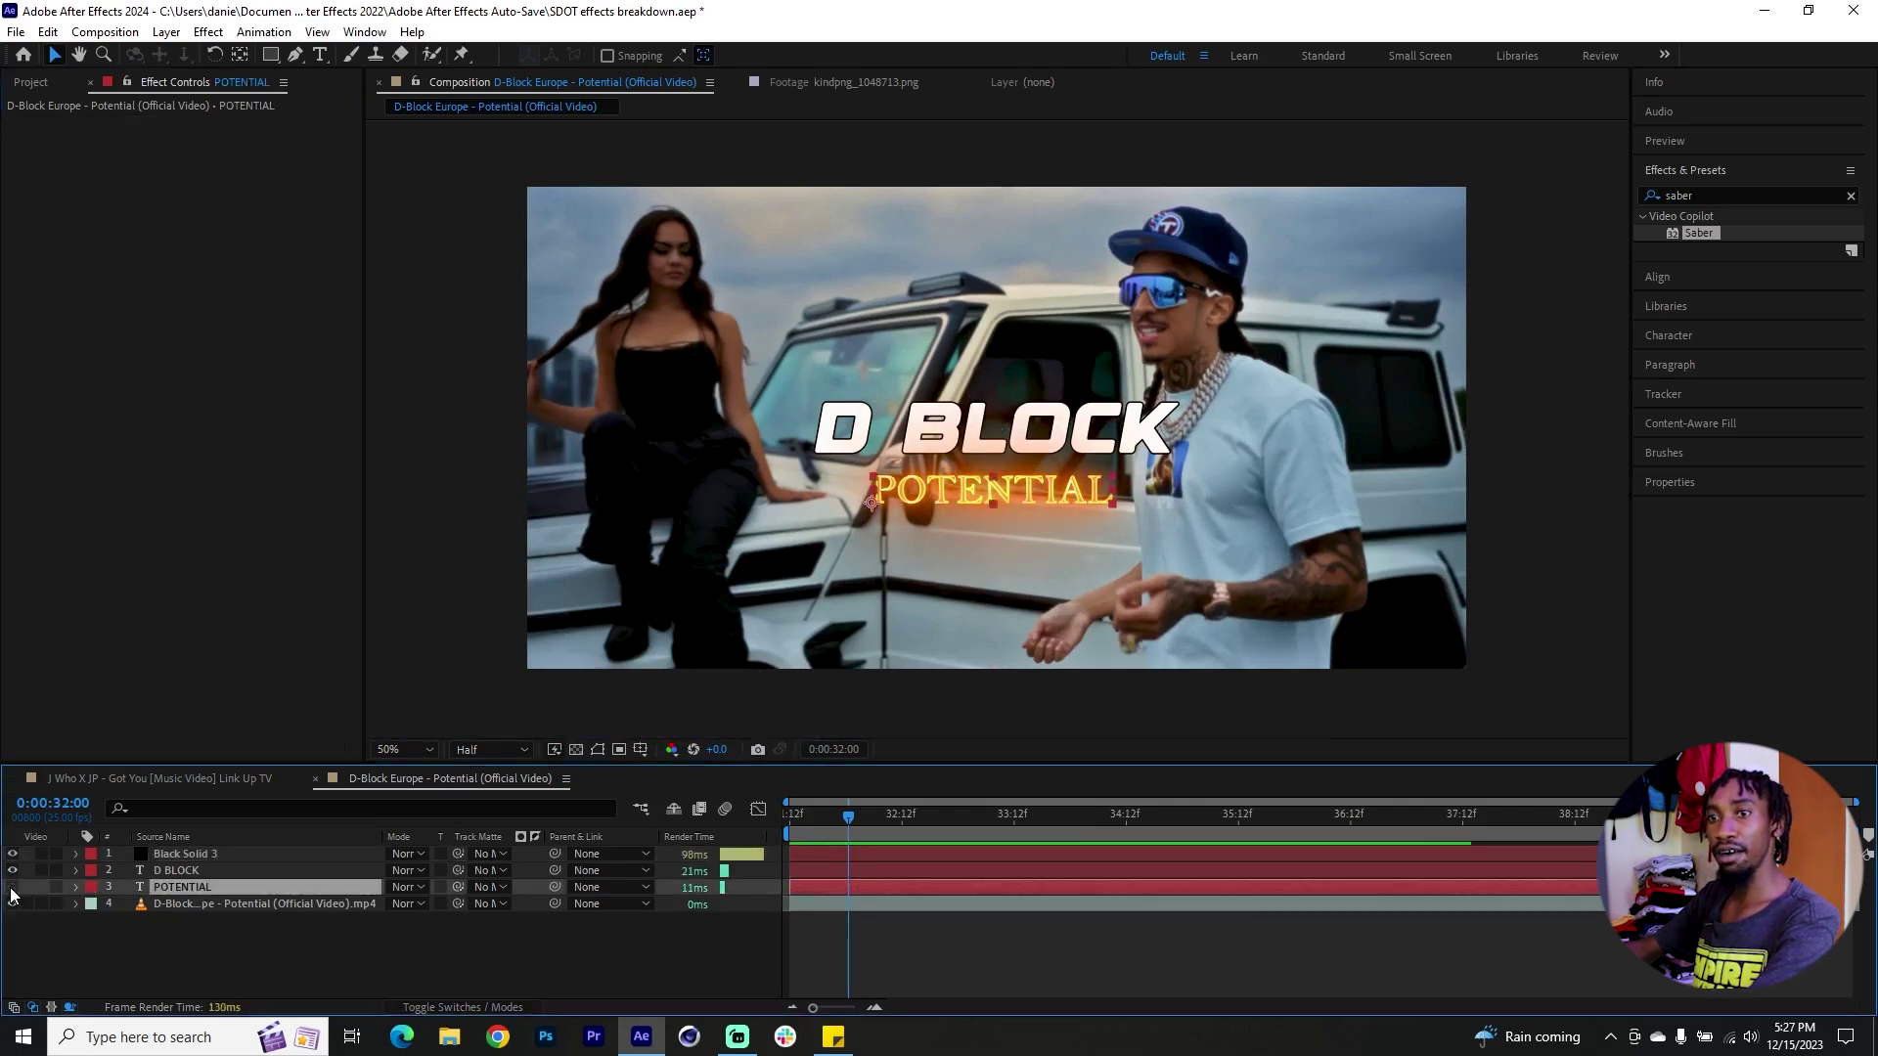
left_click(11, 887)
Keyframe Saber's Start Offset at 0% on the black solid and move the keyframe to just before 0:00:33:12
left_click(181, 853)
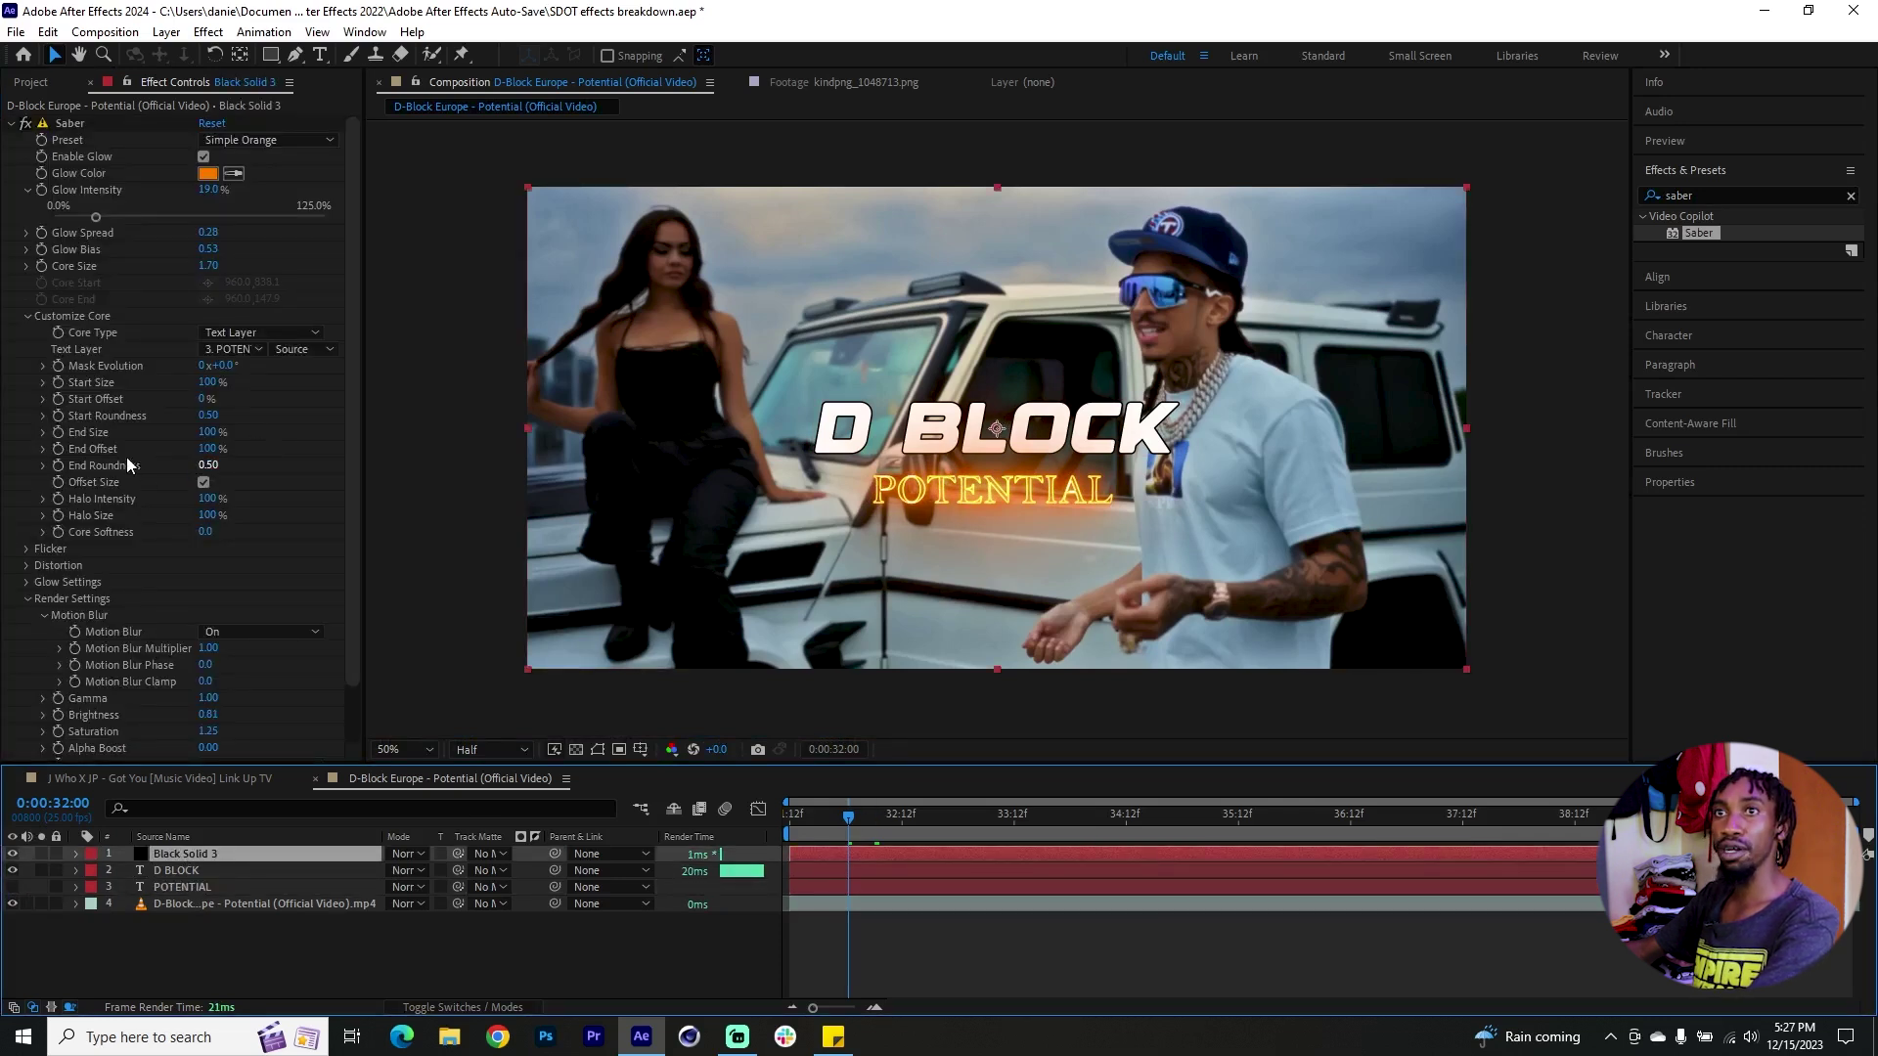
left_click(58, 399)
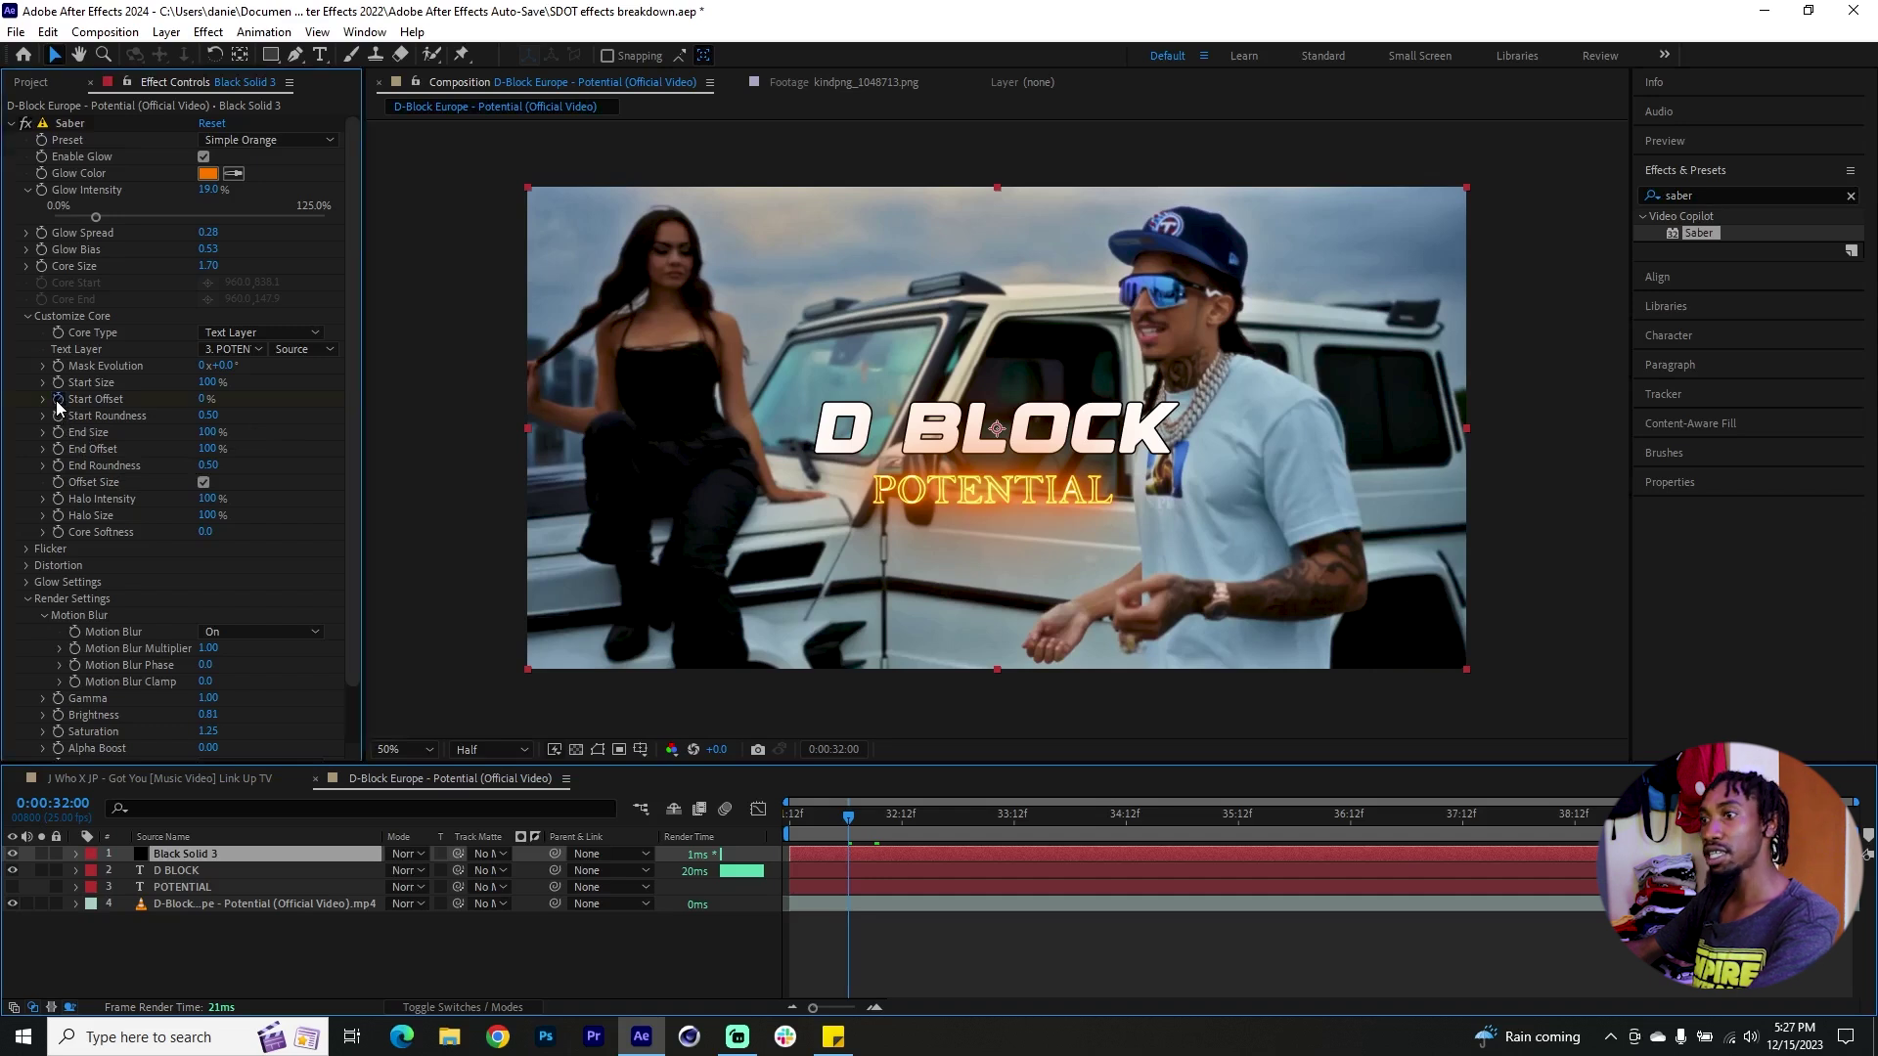
left_click(905, 854)
key("u")
left_click_drag(849, 887, 988, 887)
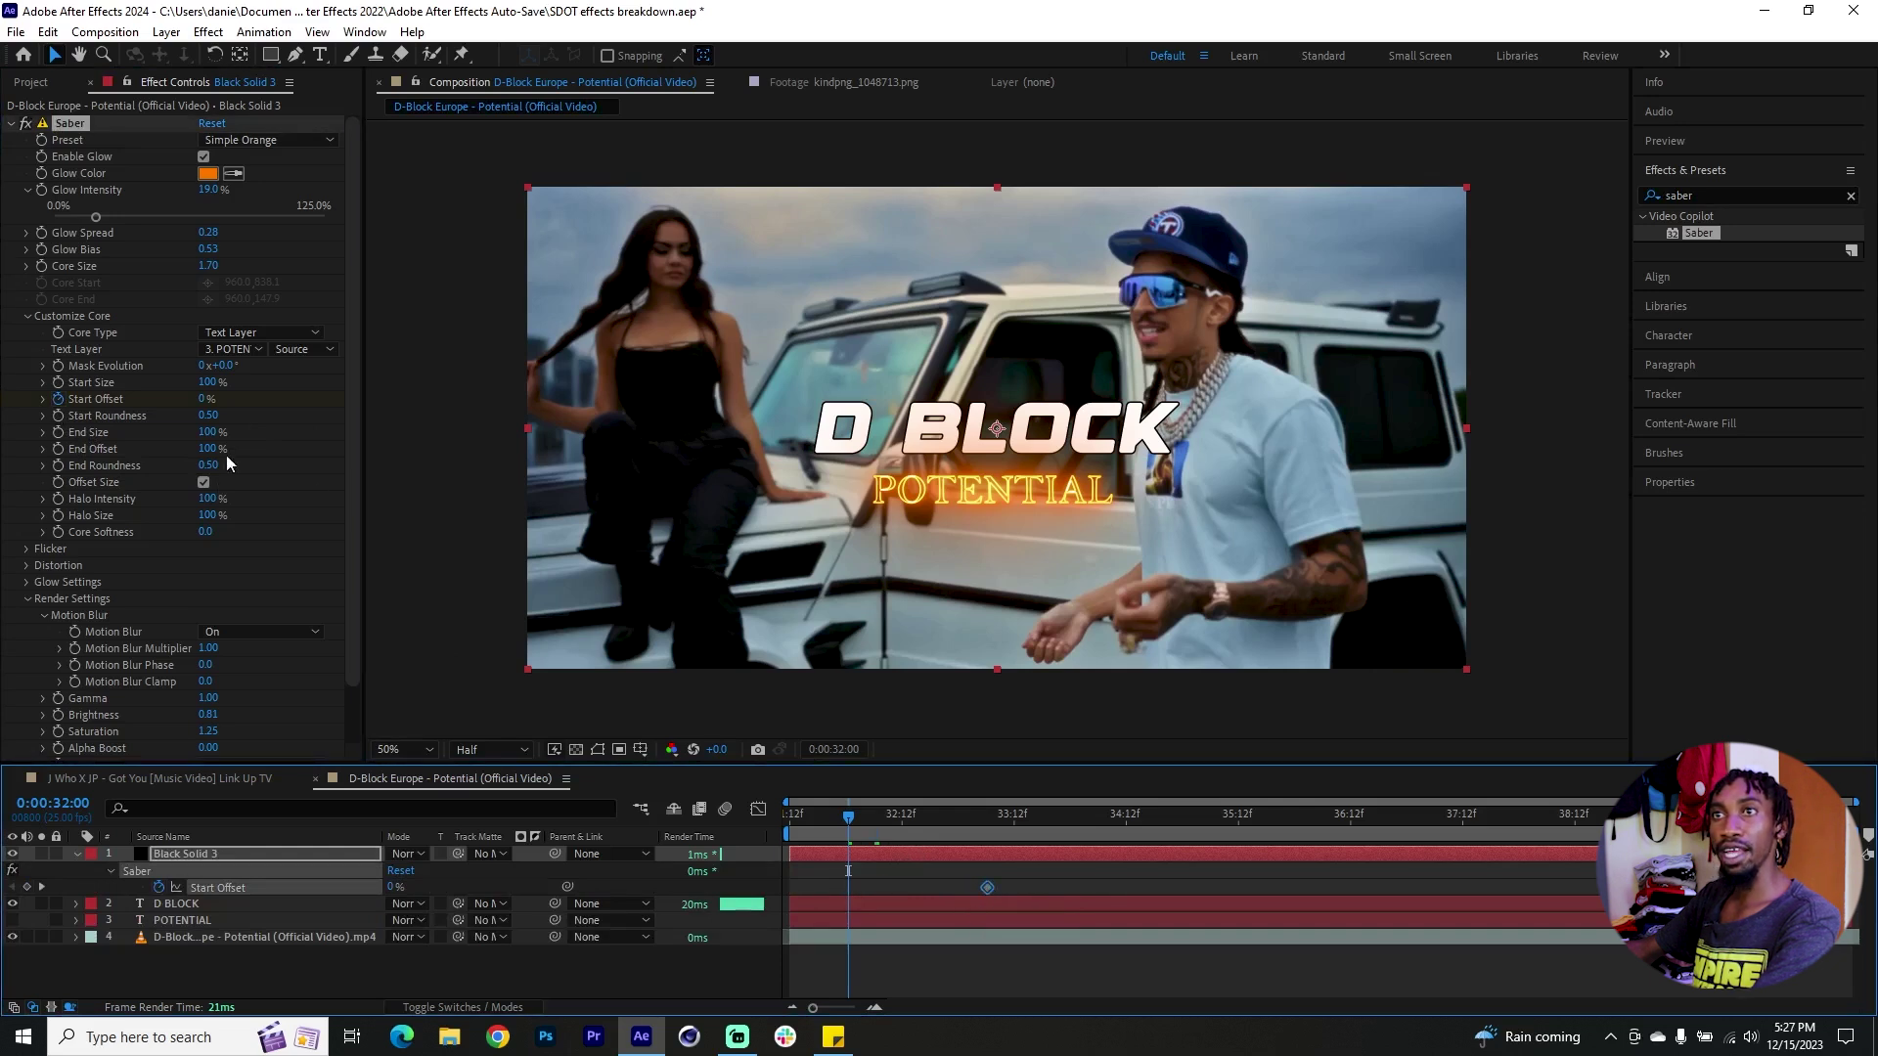
Add a 100% Start Offset keyframe, move it to the start of the visible timeline, and preview the text reveal
left_click_drag(202, 401, 348, 408)
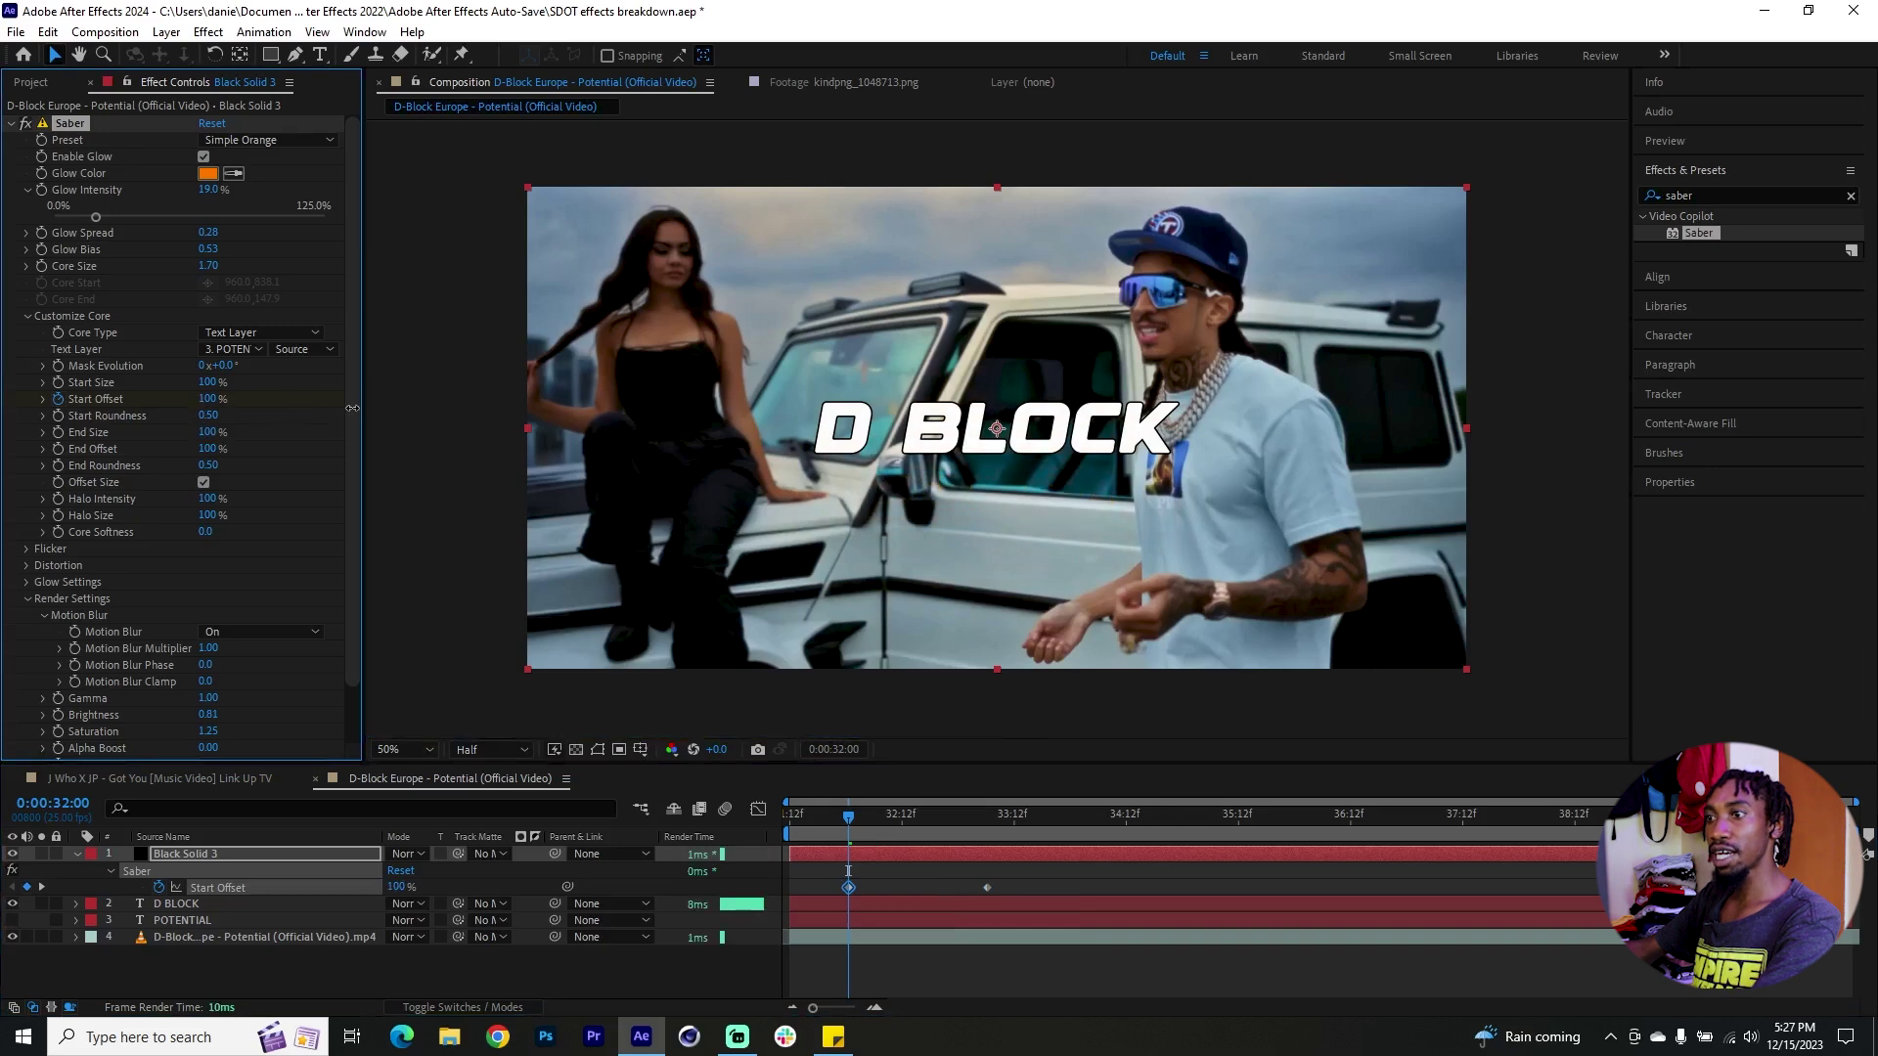
left_click_drag(847, 885, 790, 898)
left_click_drag(842, 829, 773, 830)
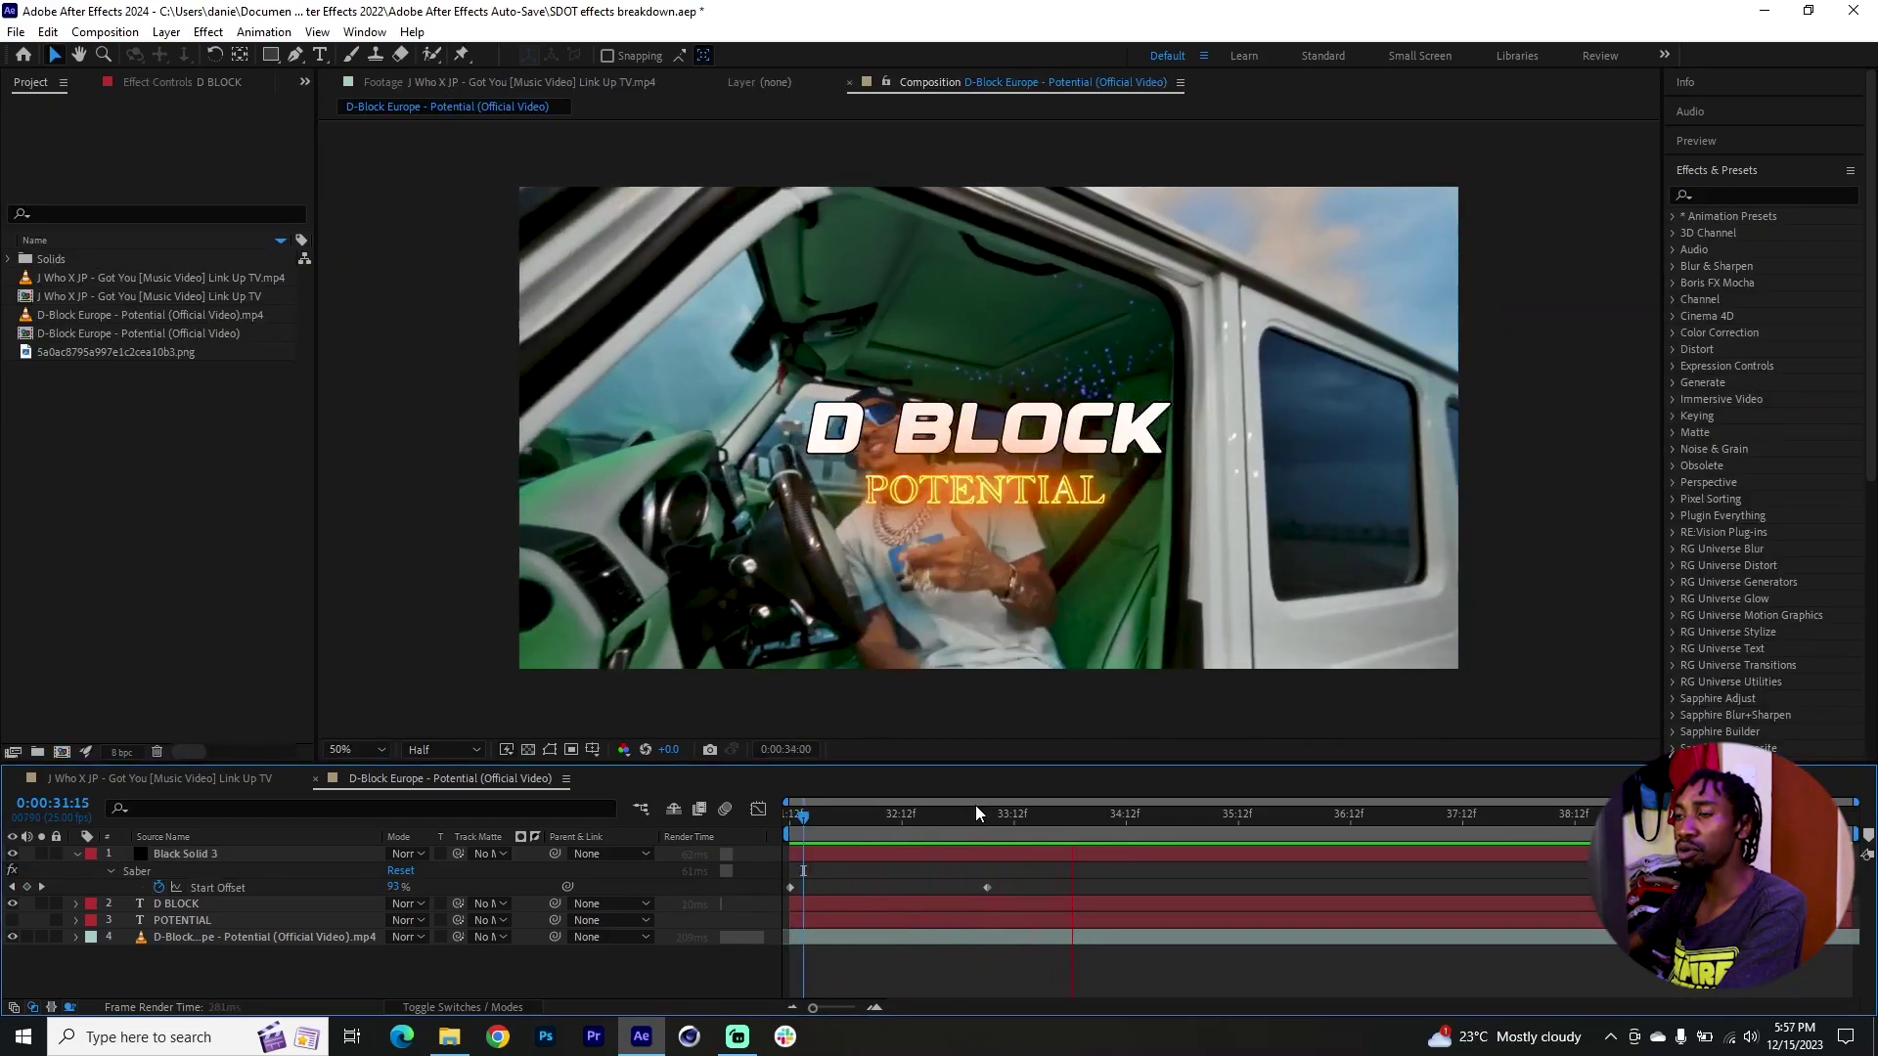
key("space")
Import the old-parental-advisory-explicit-content-logo-png-10 and sdds-sony-dynamic-digital-sound-logo-png-transparent images from the Downloads folder into the After Effects project
left_click(449, 1037)
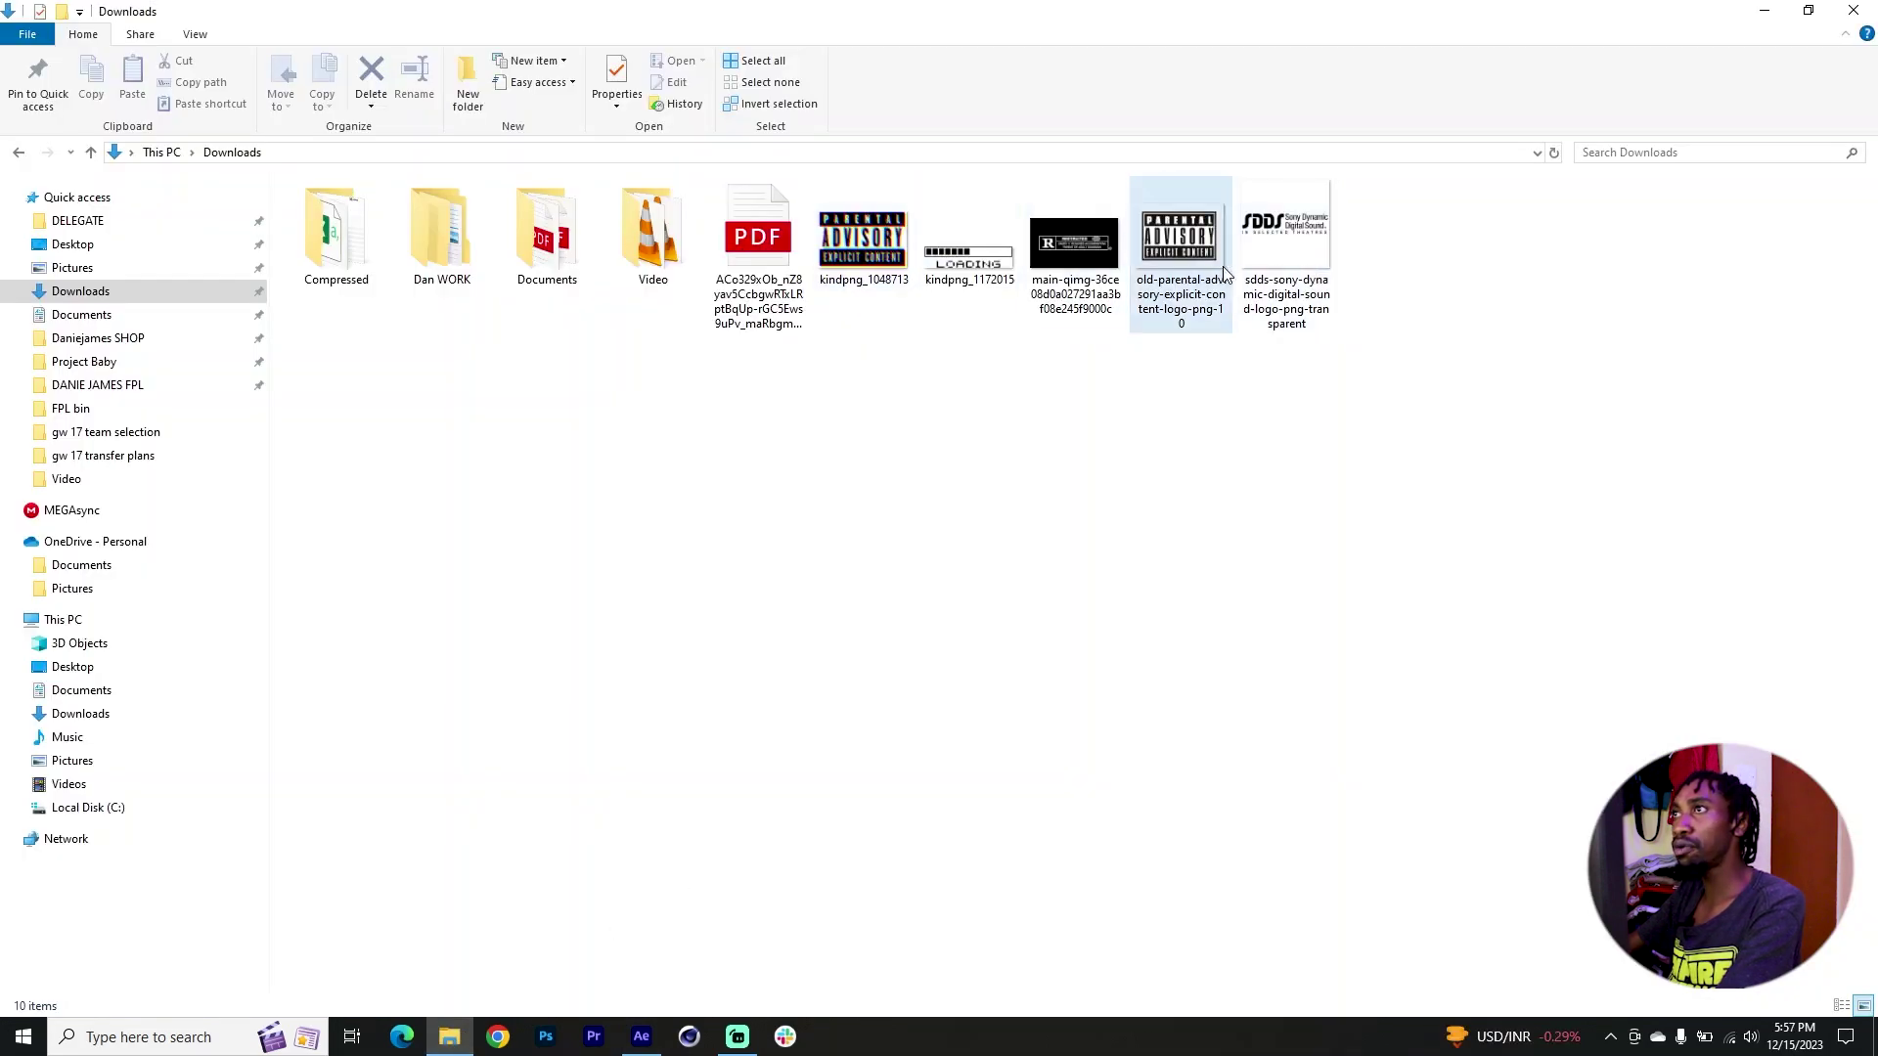
left_click(1188, 254)
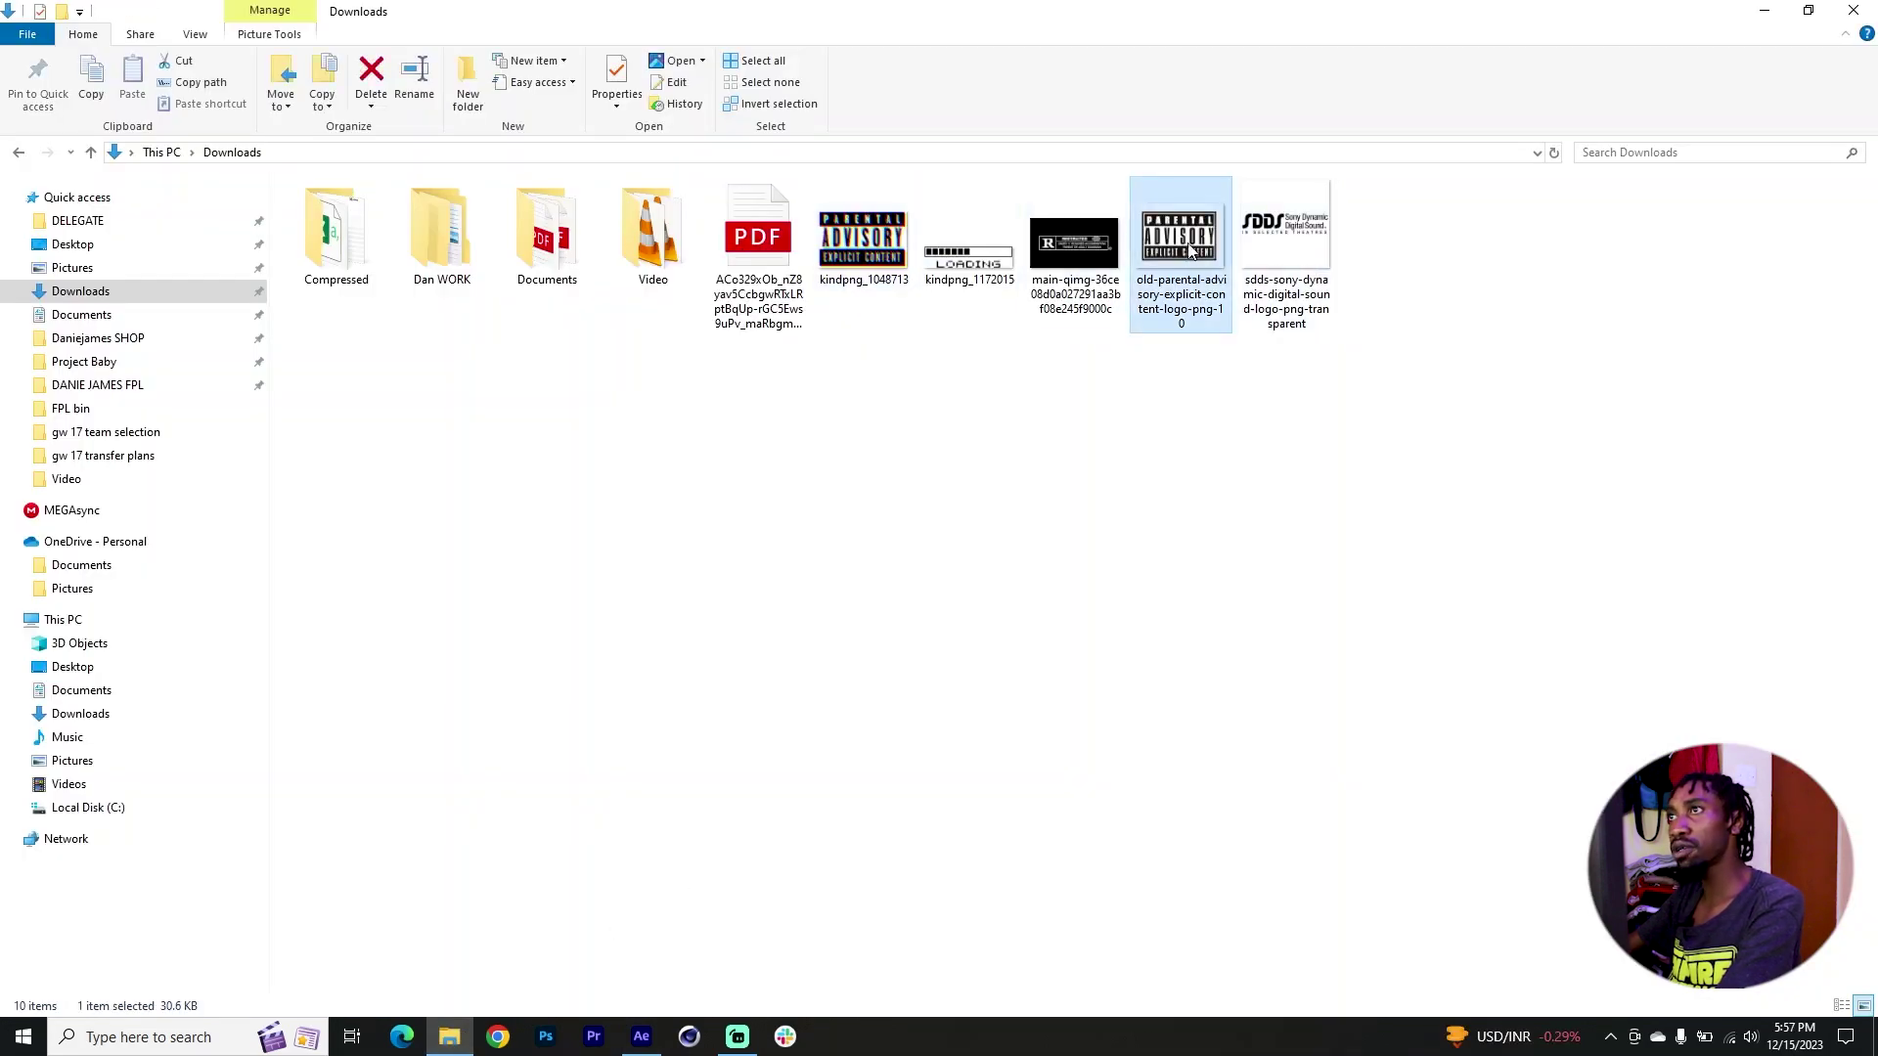
left_click(1306, 246, "ctrl")
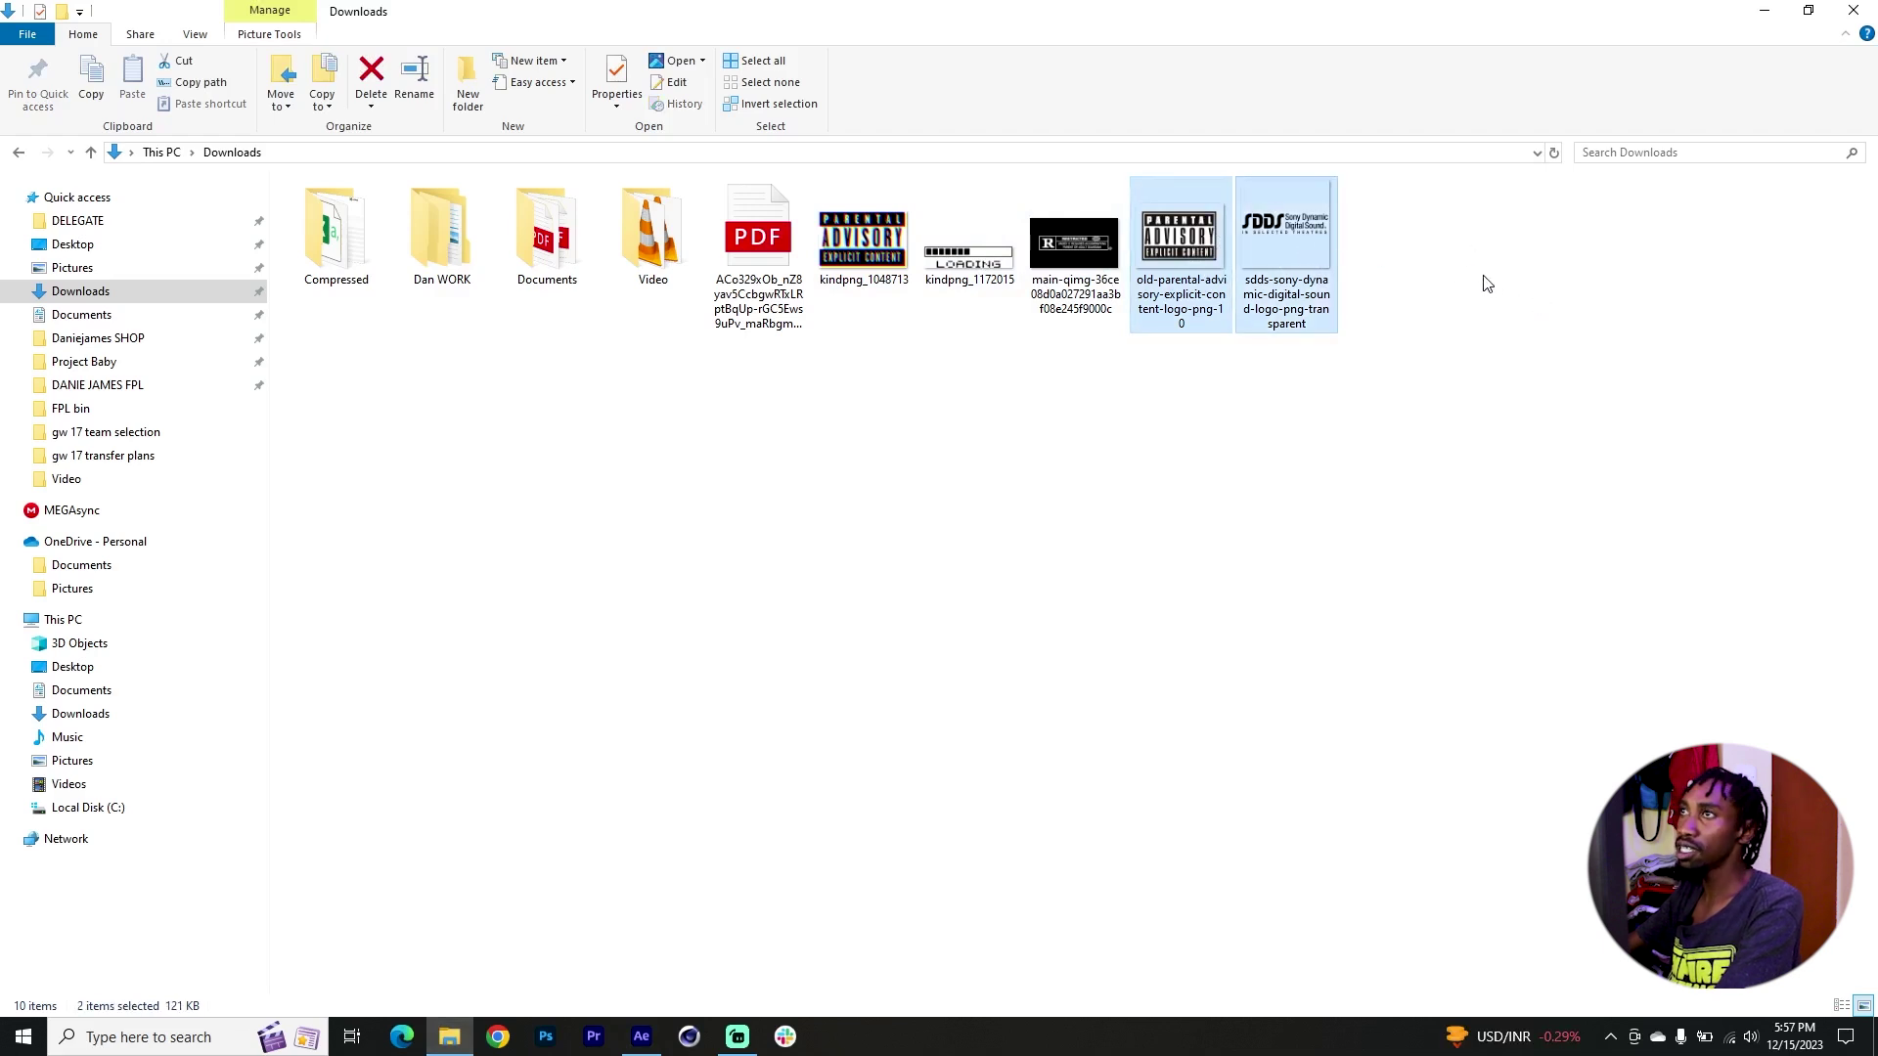
left_click_drag(1240, 244, 95, 444)
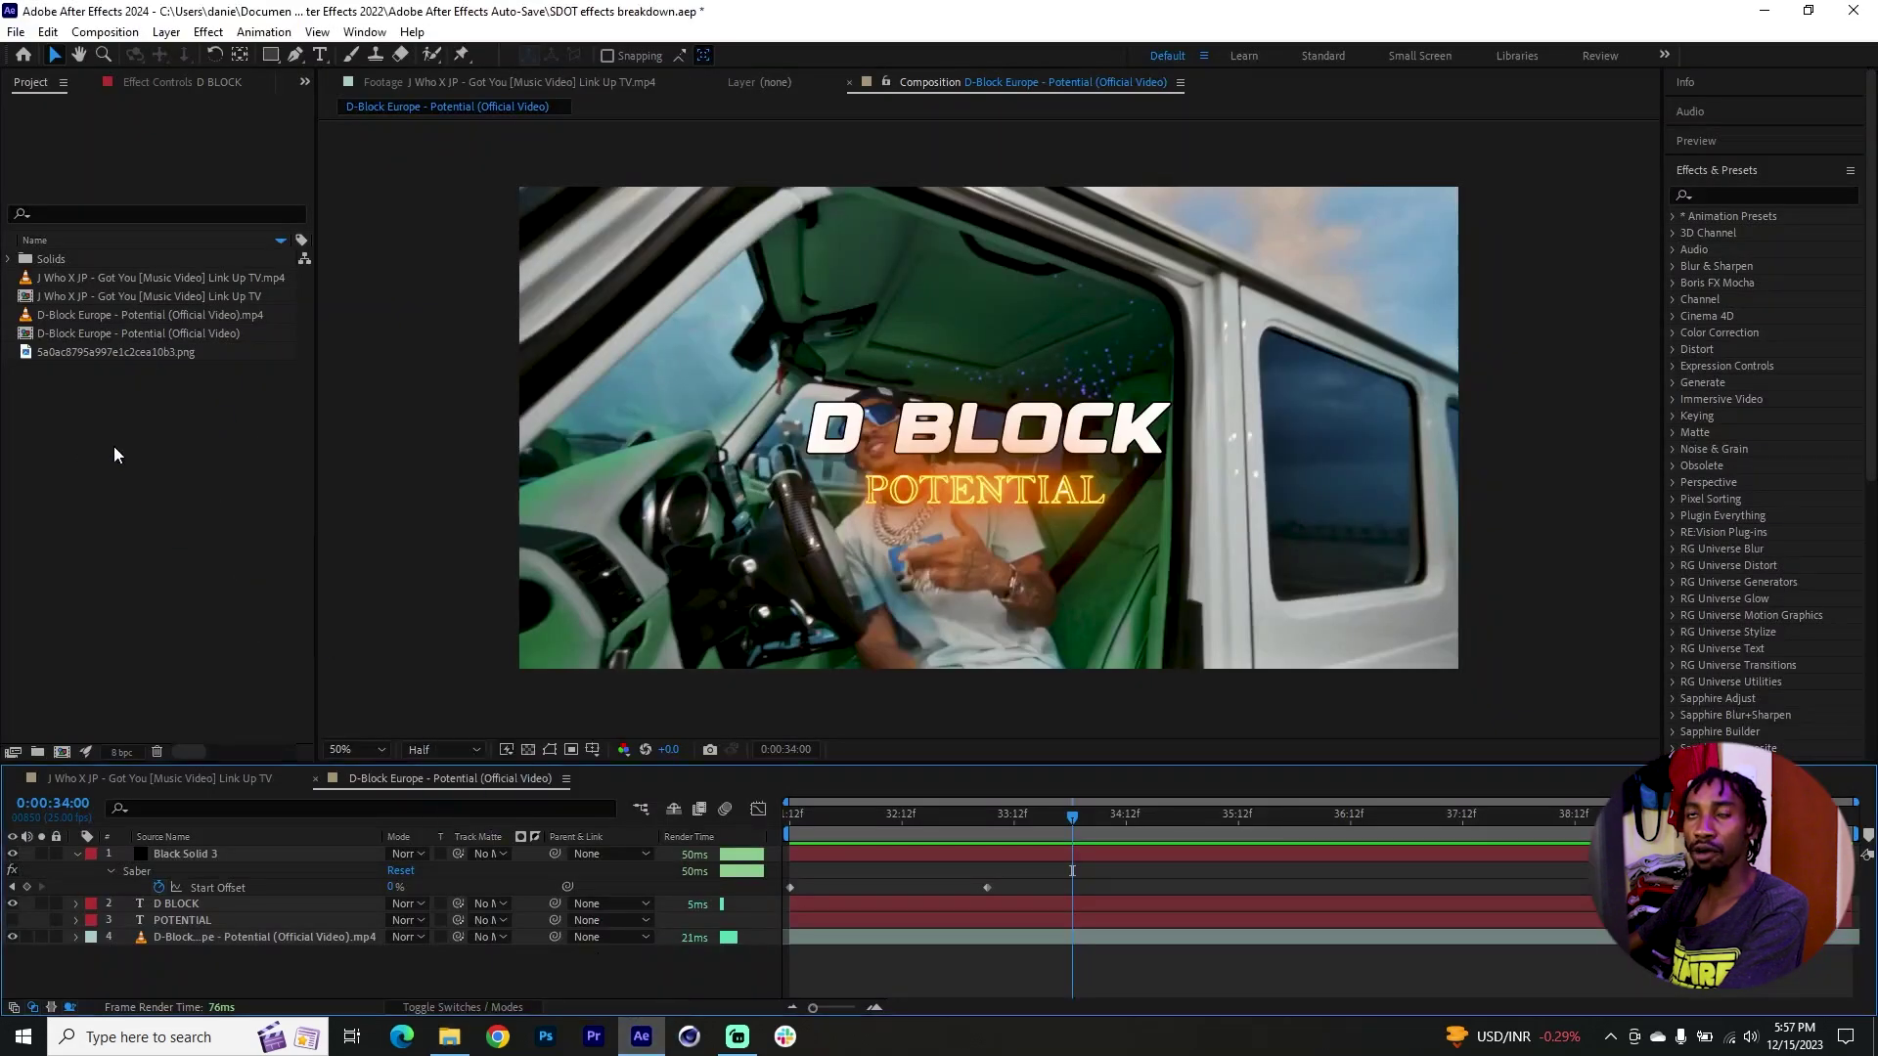
Add the SDDS and parental advisory logos as top layers of the composition and set both to 5% scale
left_click_drag(115, 285, 234, 847)
key("s")
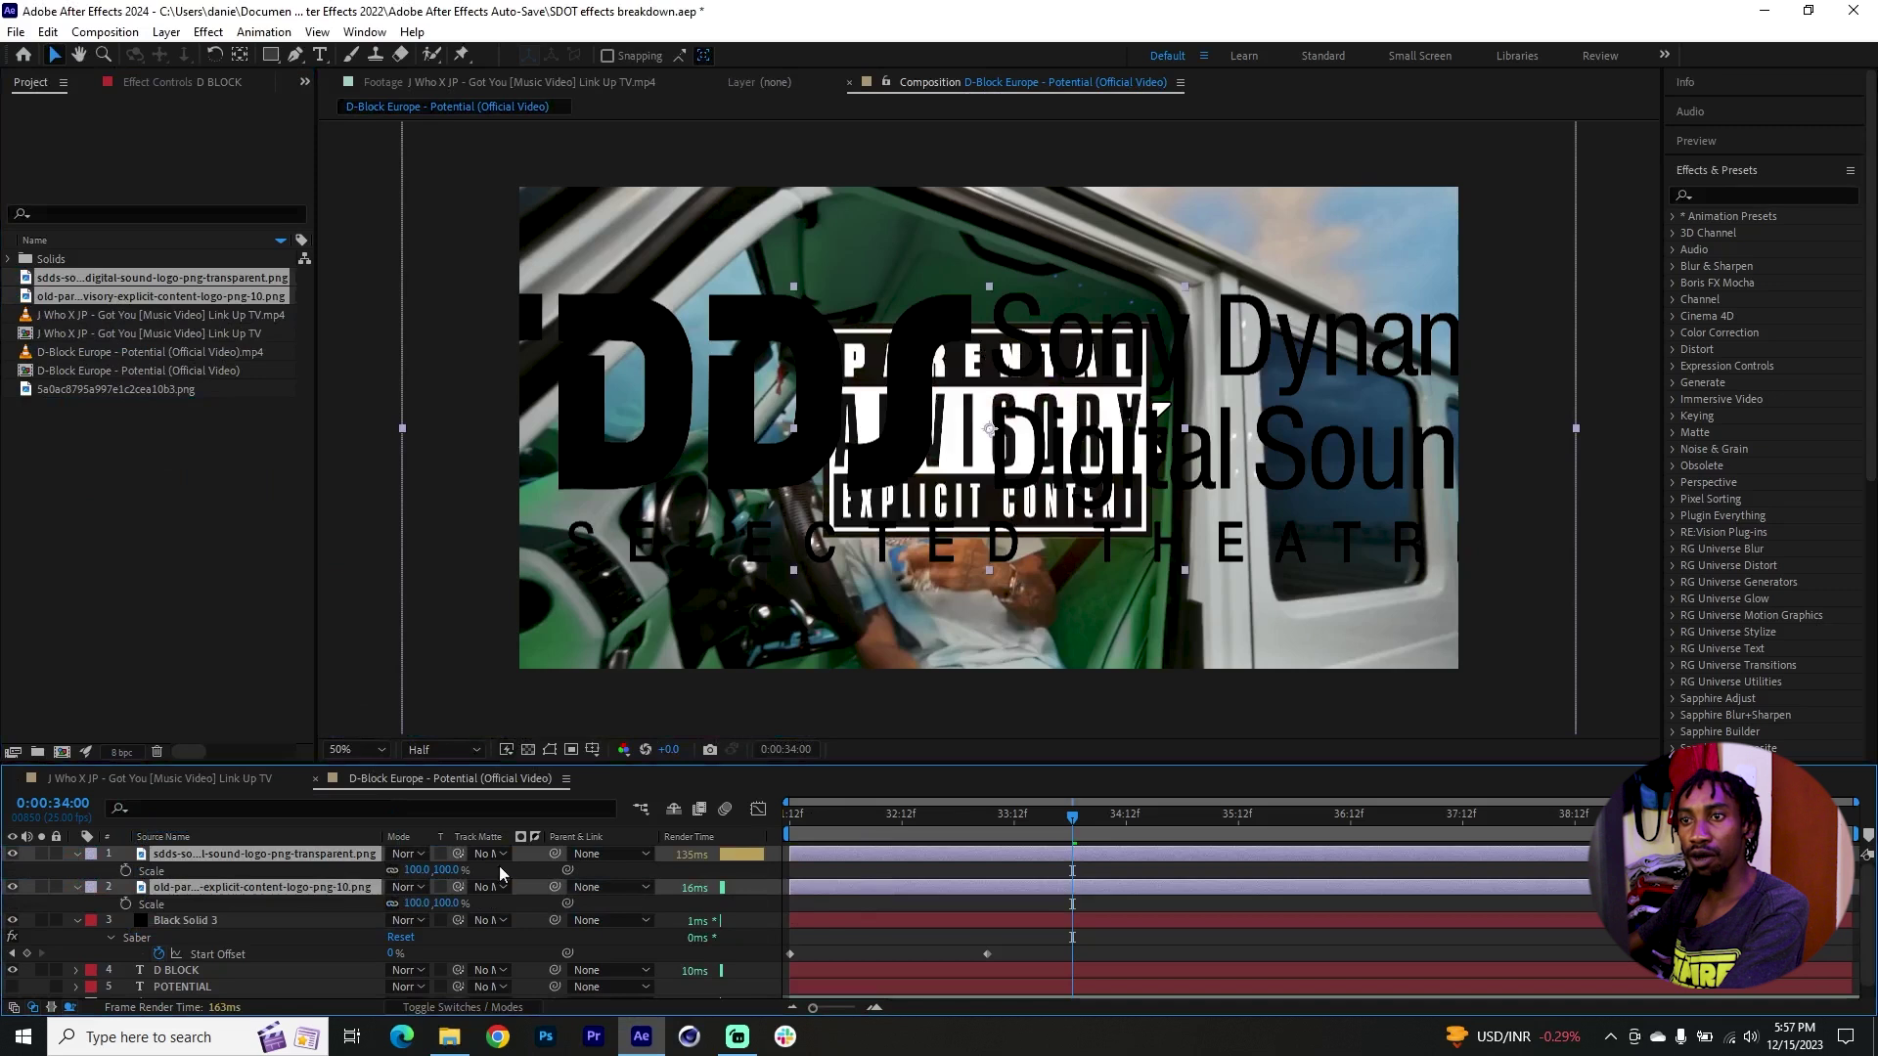
left_click(423, 870)
type("5")
key("Return")
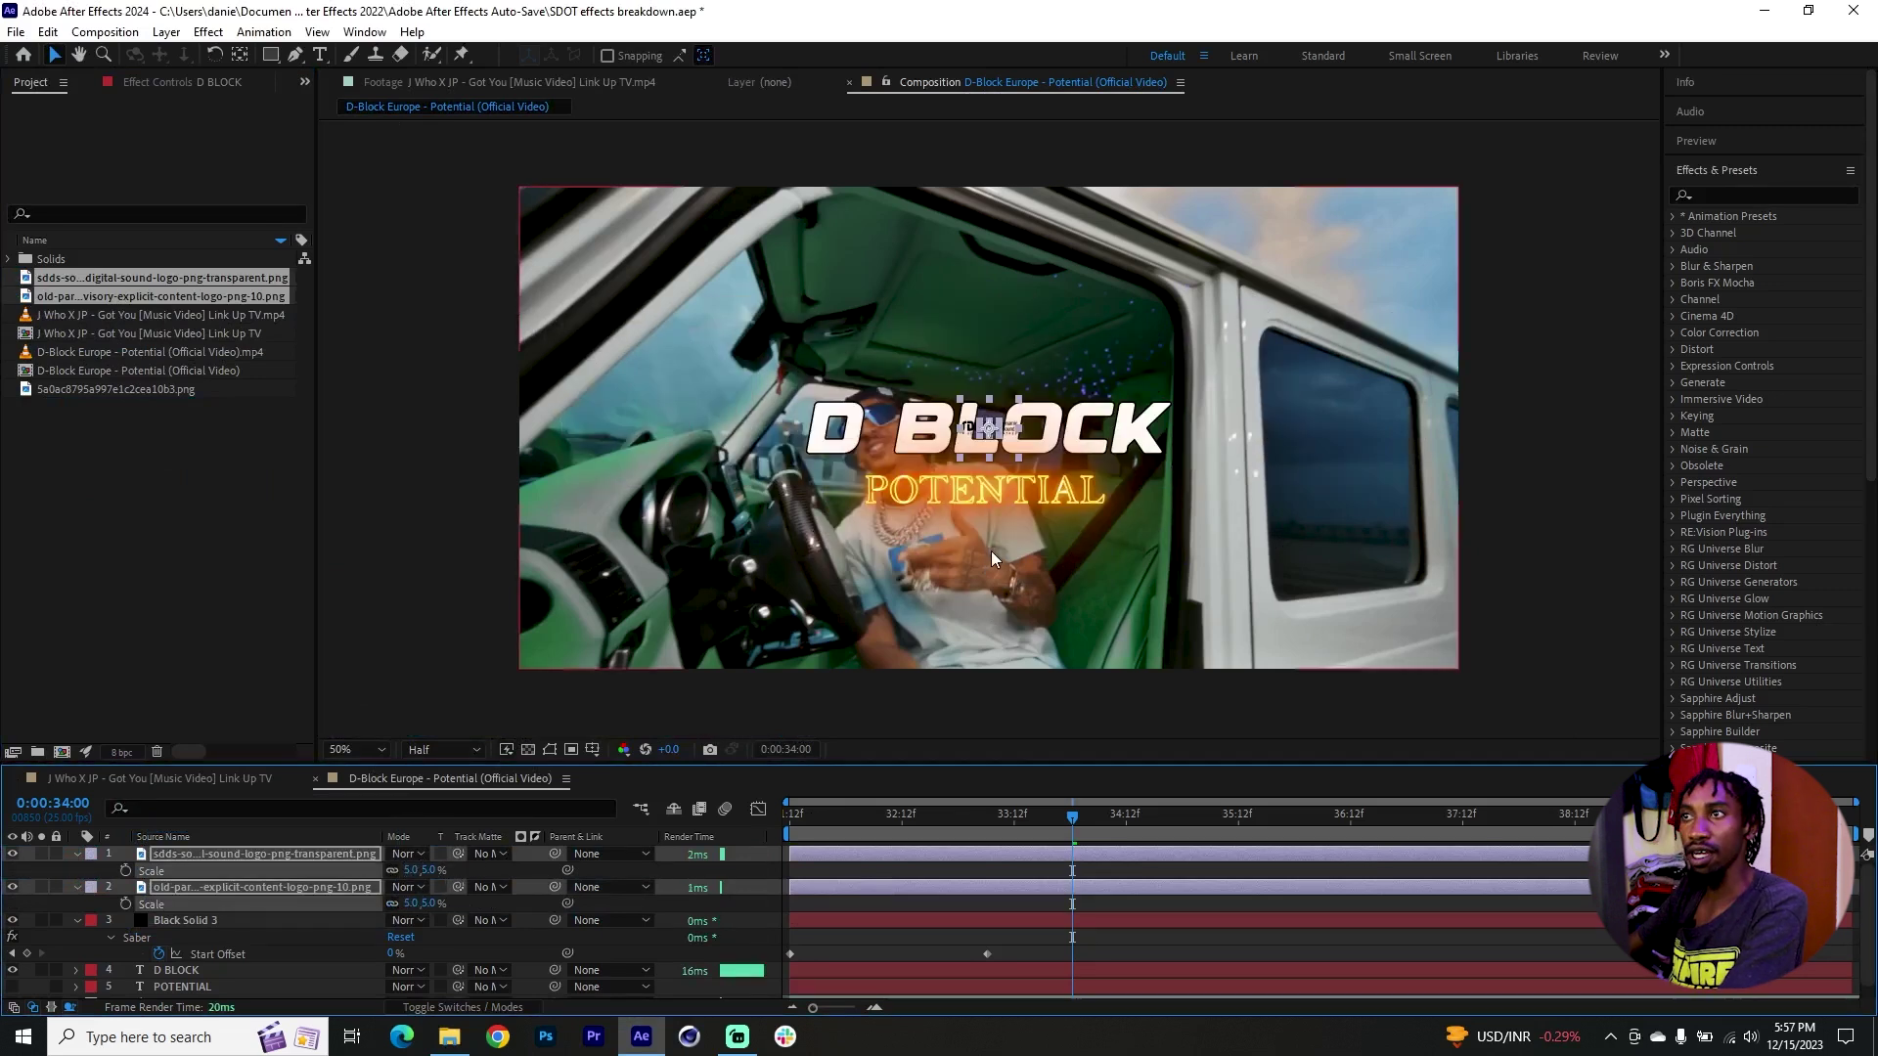
Place the parental advisory logo left of POTENTIAL at 14% scale and the SDDS logo right of it at 8%
left_click_drag(989, 420, 833, 486)
left_click(832, 486)
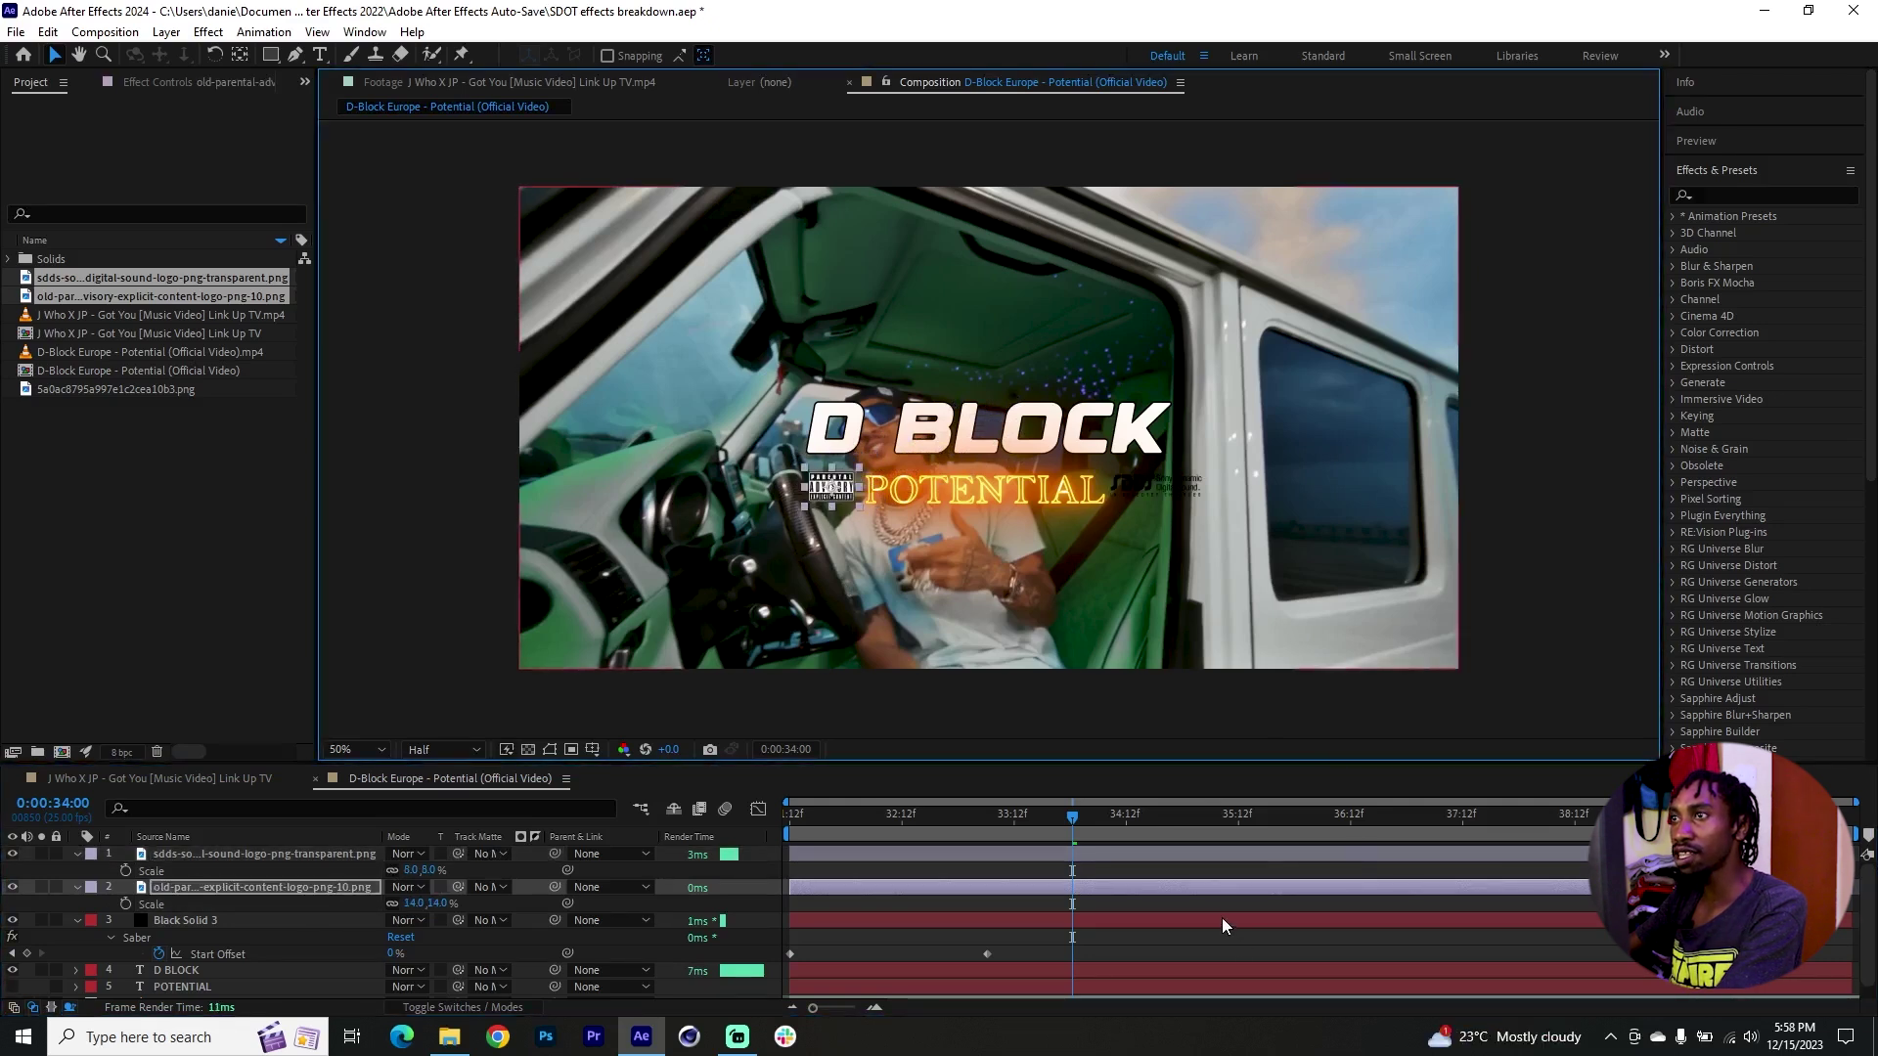
left_click(814, 370)
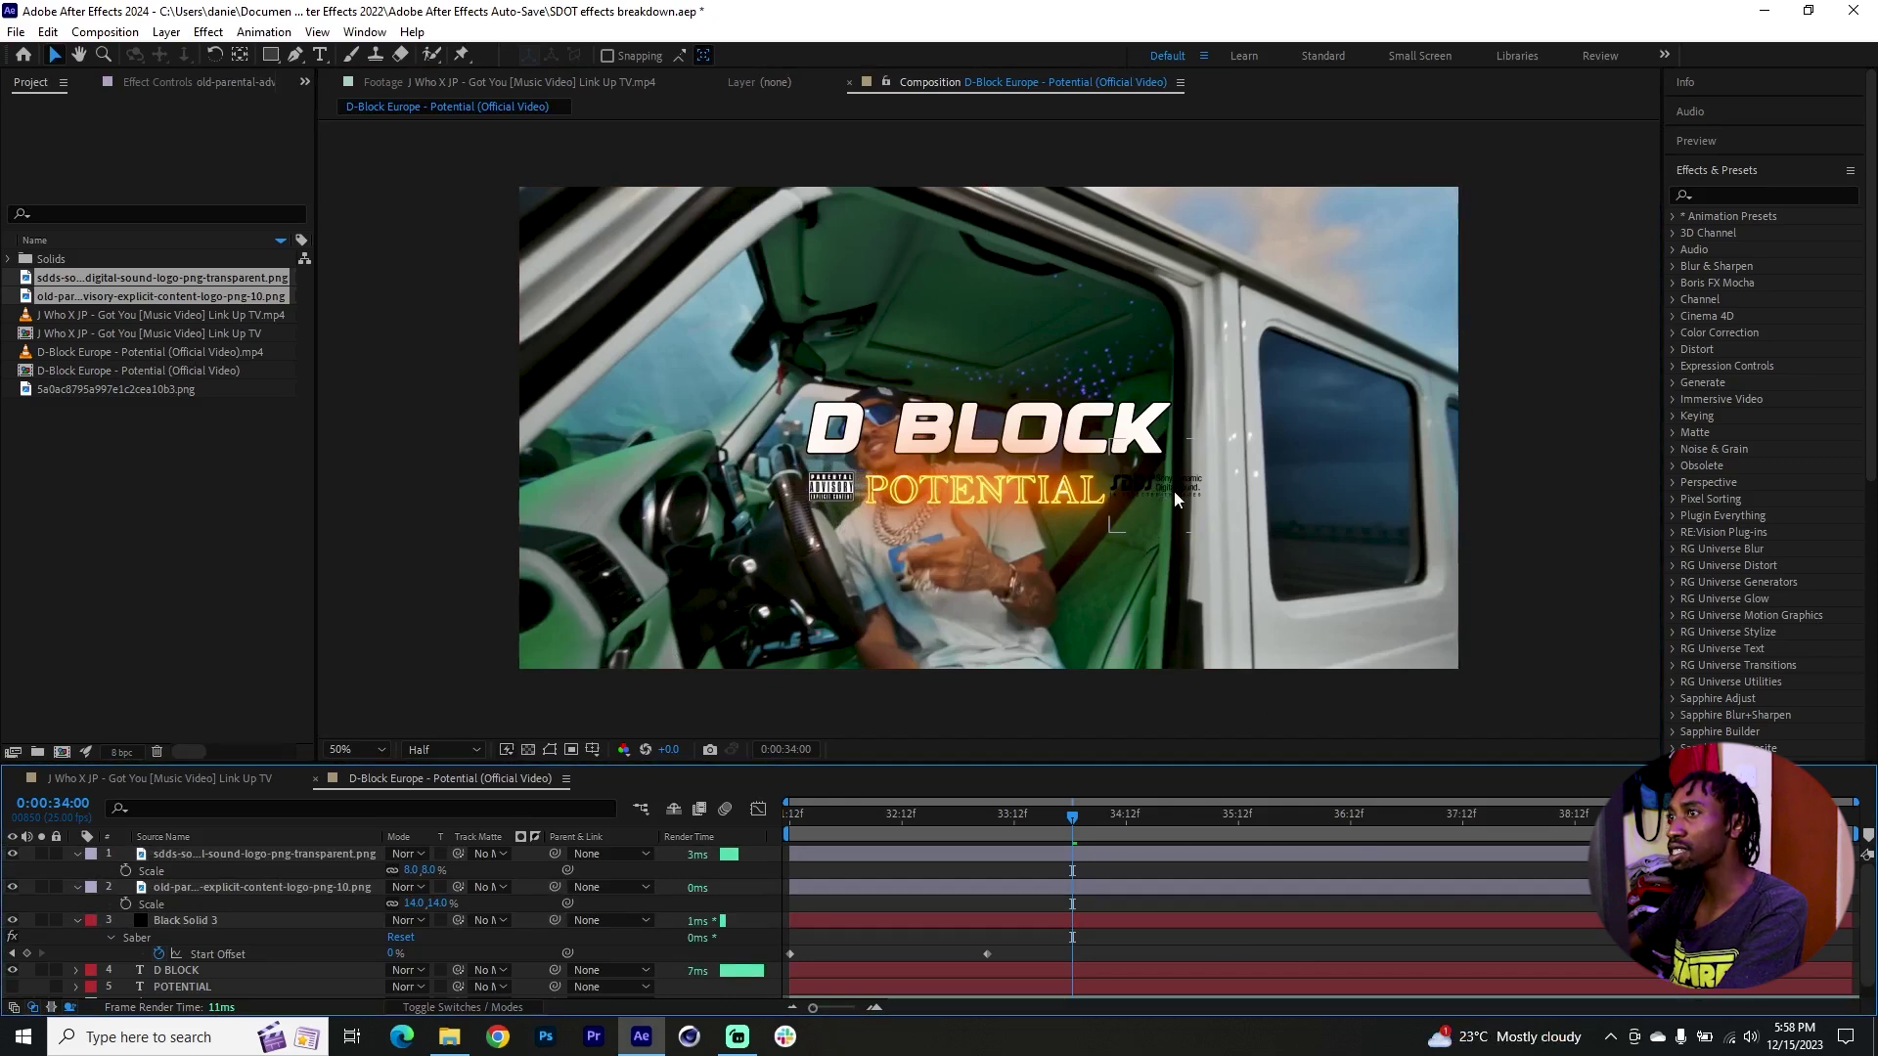
Find the Invert effect and apply it to the SDDS logo layer
left_click(1755, 193)
type("inver")
left_click_drag(1748, 299, 450, 781)
left_click_drag(348, 848, 337, 859)
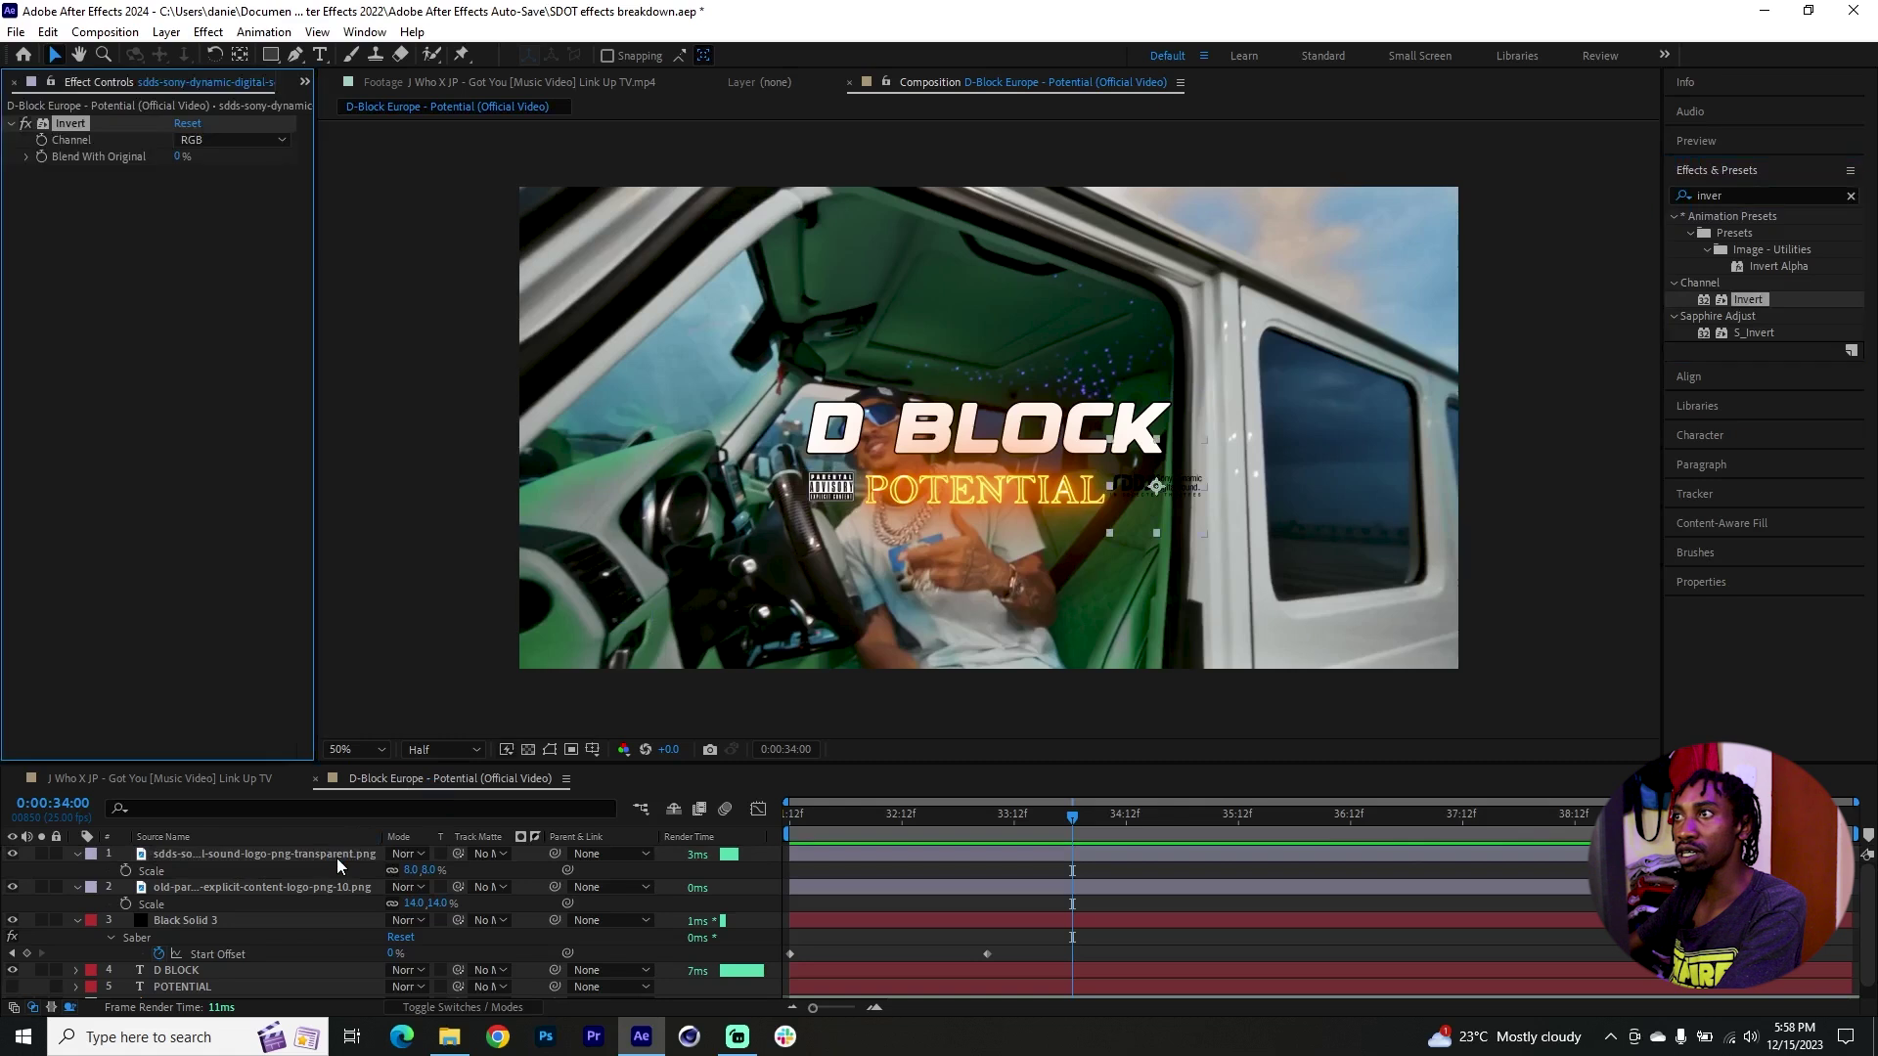
left_click(1244, 704)
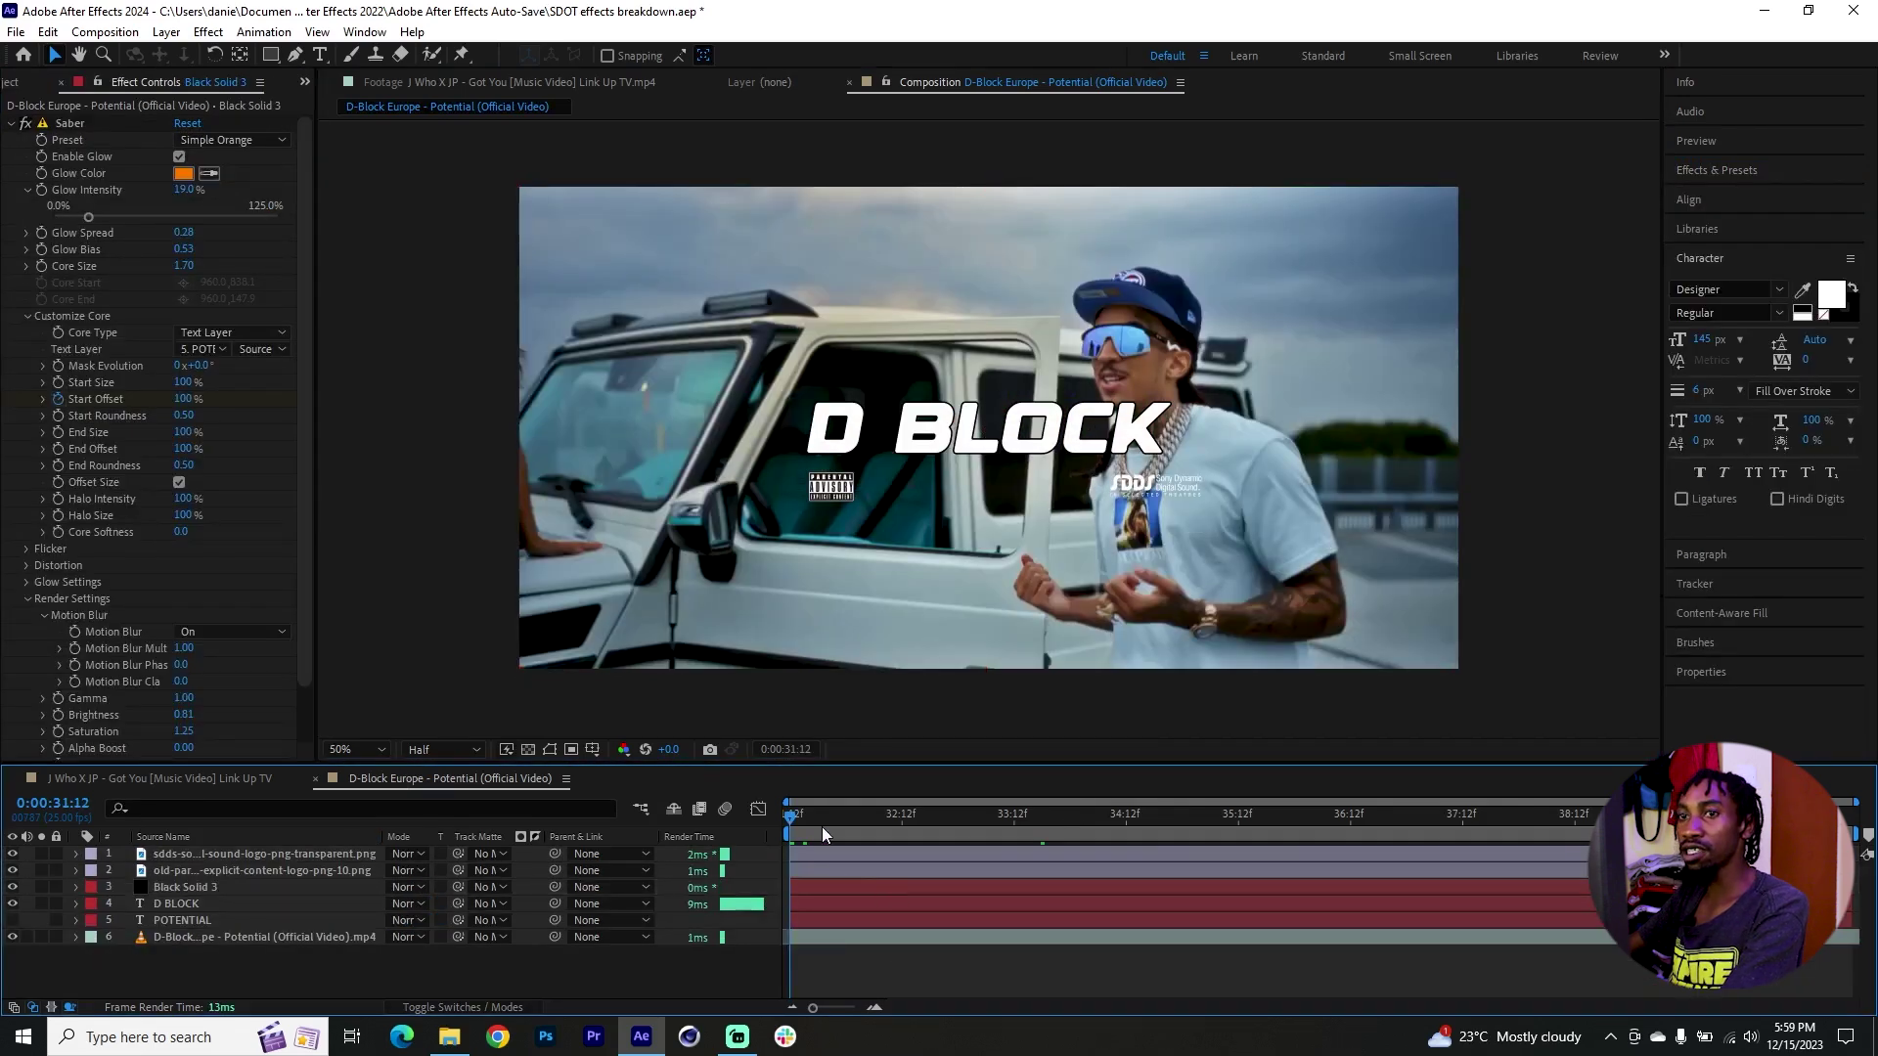
Pre-compose the two logos, Black Solid 3, D BLOCK and POTENTIAL layers at 0:00:31:19
left_click(821, 826)
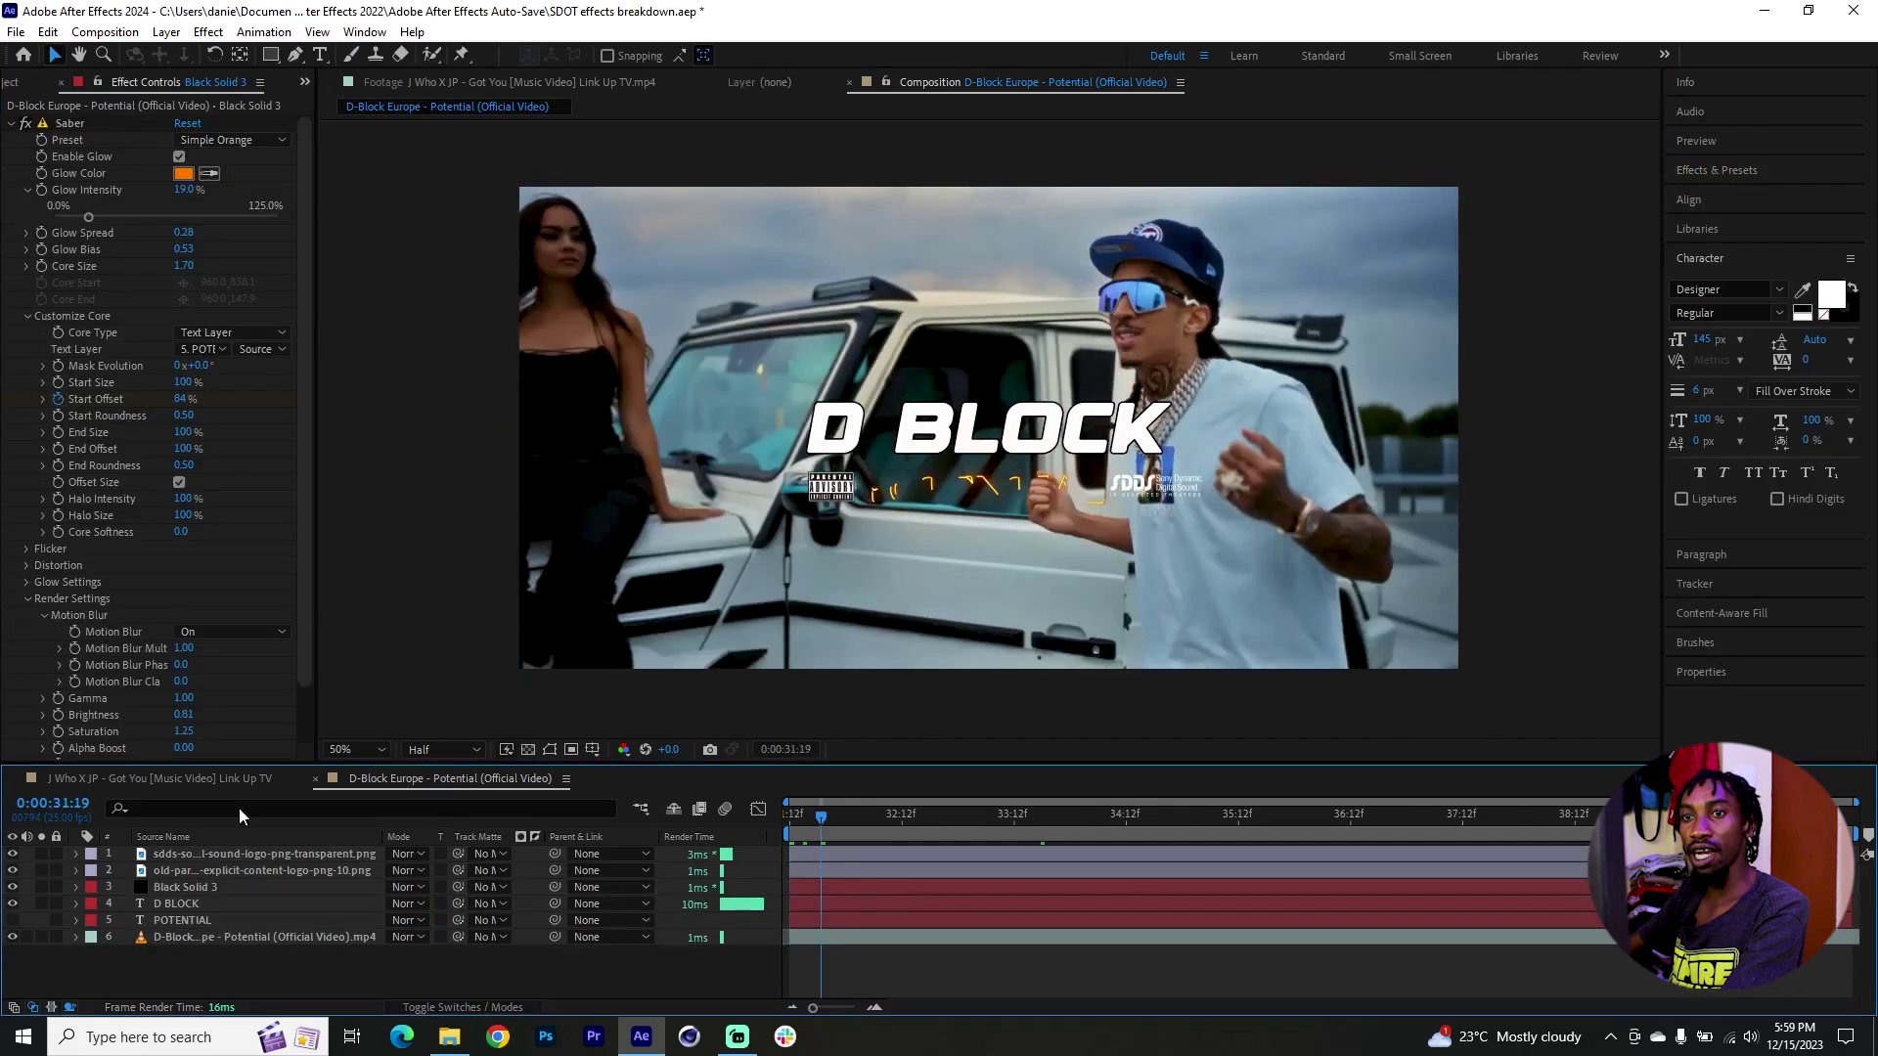
left_click(232, 858)
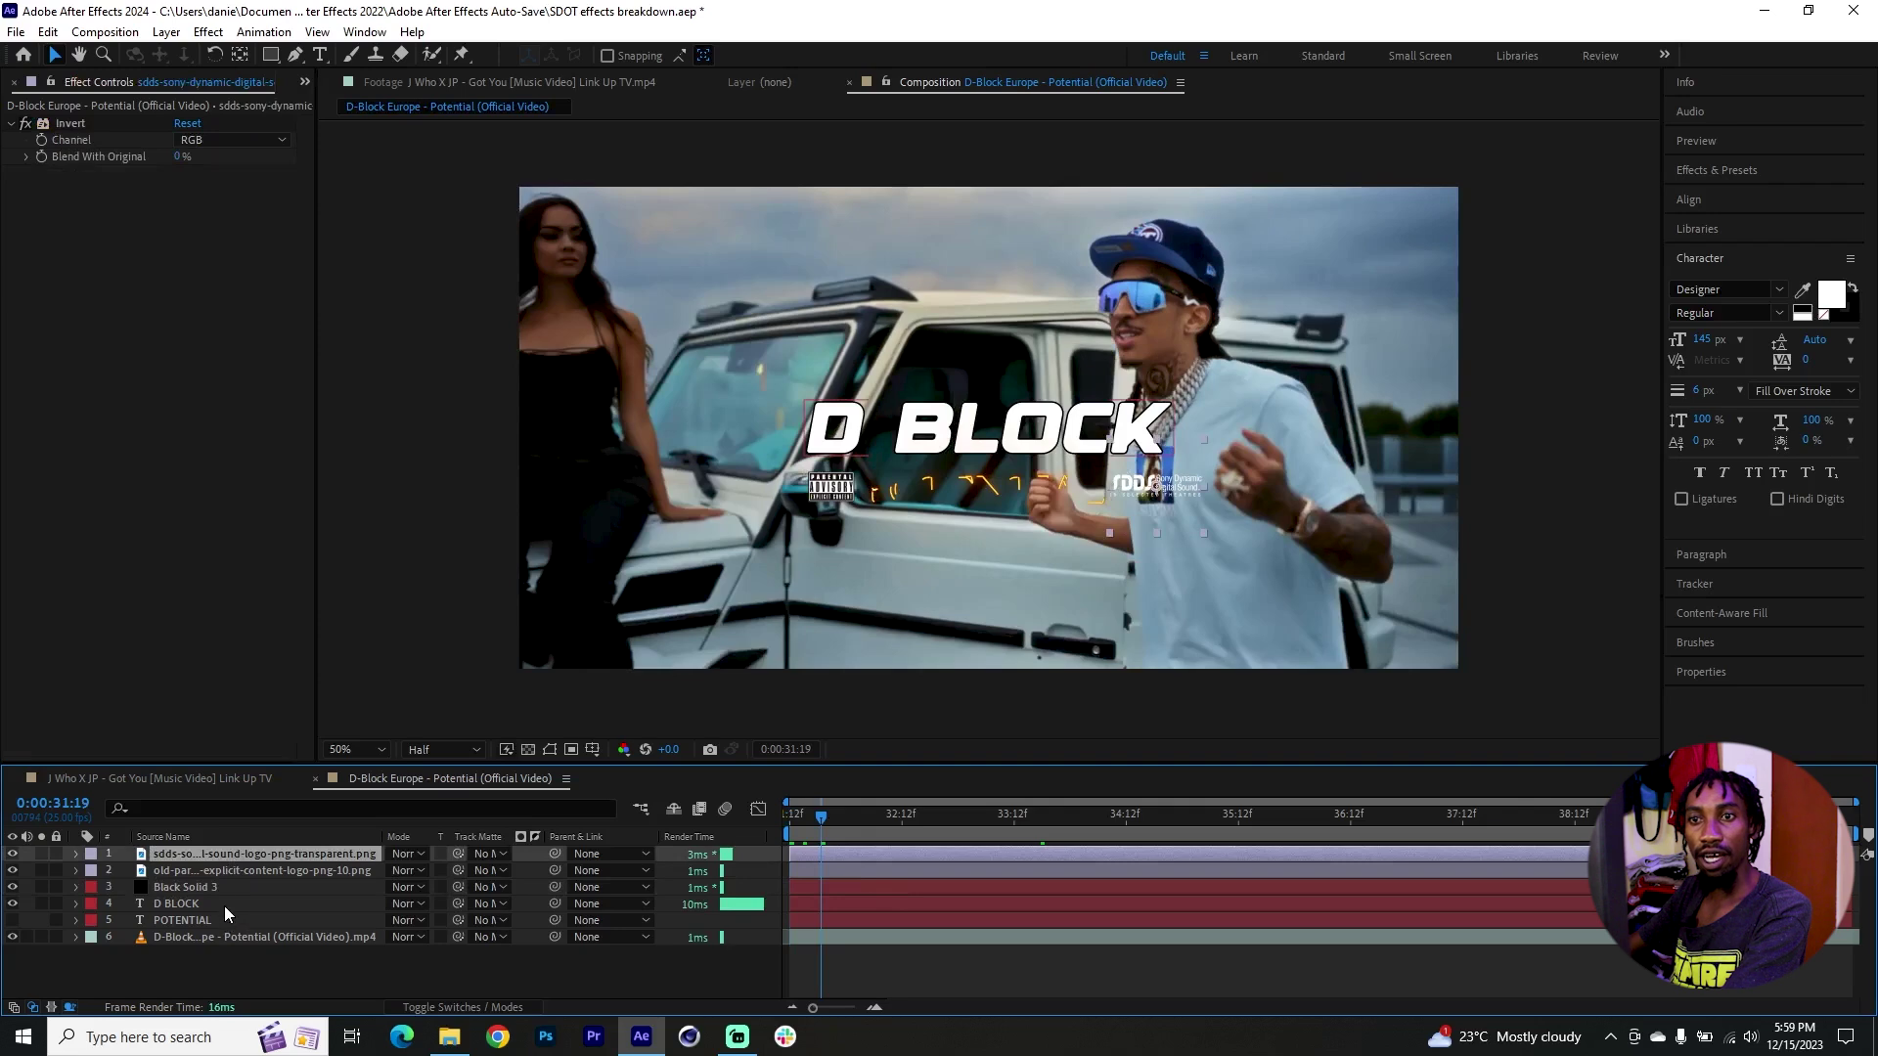
left_click(227, 921, "shift")
right_click(226, 922)
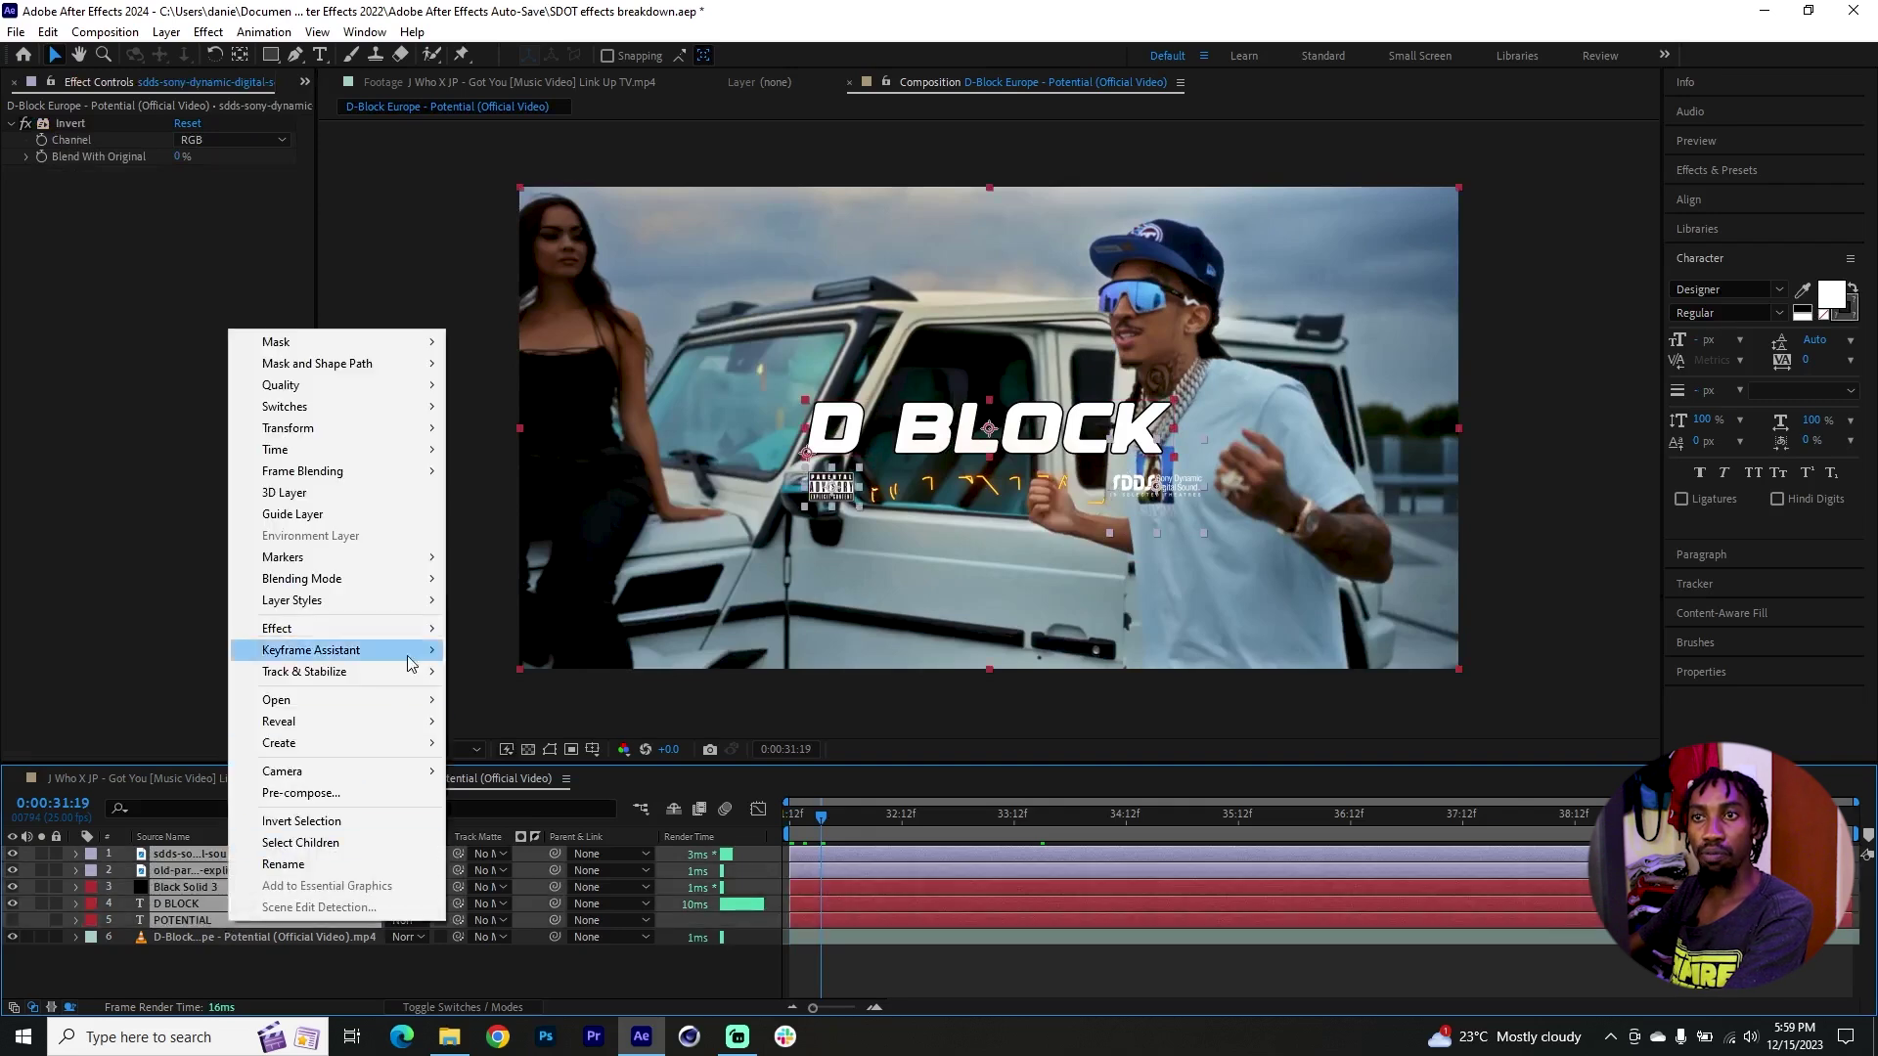
left_click(300, 794)
left_click(981, 644)
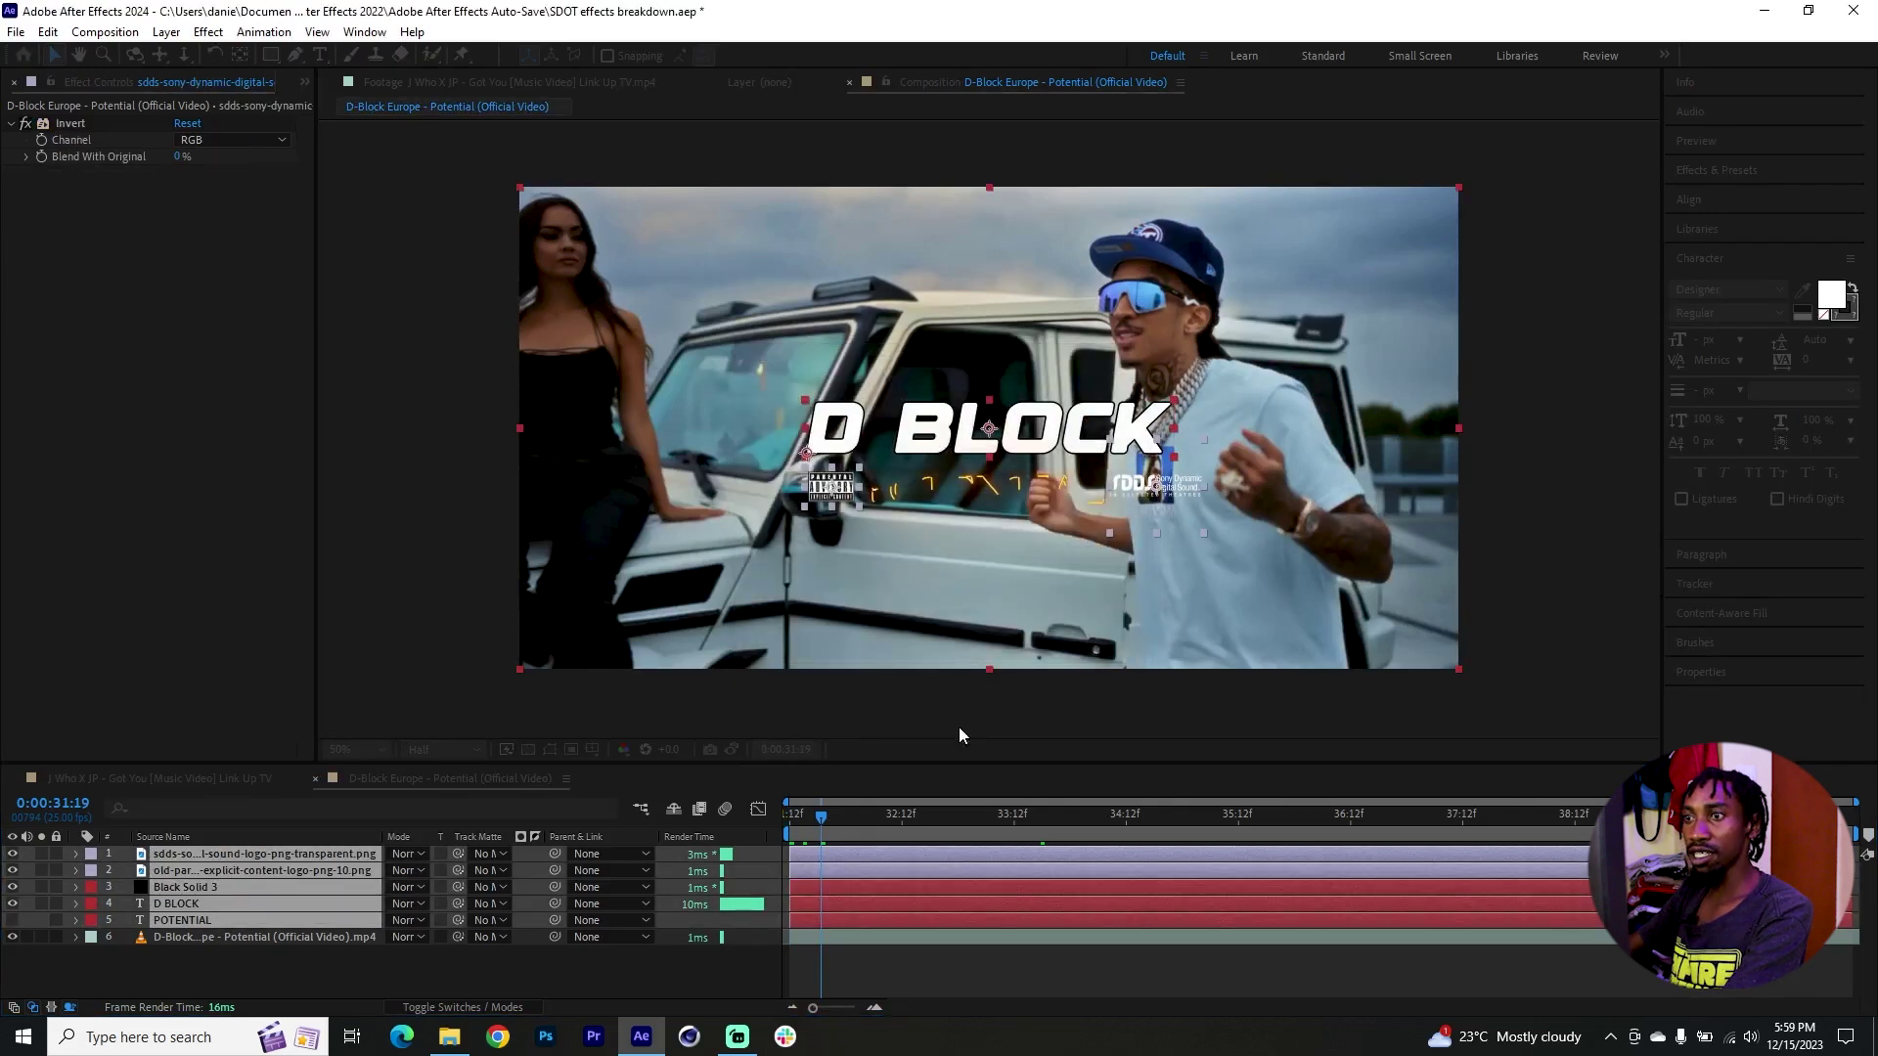
Keyframe Pre-comp 1's opacity from 0% at 0:00:31:12 to 100% just before 0:00:32:12, apply Easy Ease, and preview the fade
key("t")
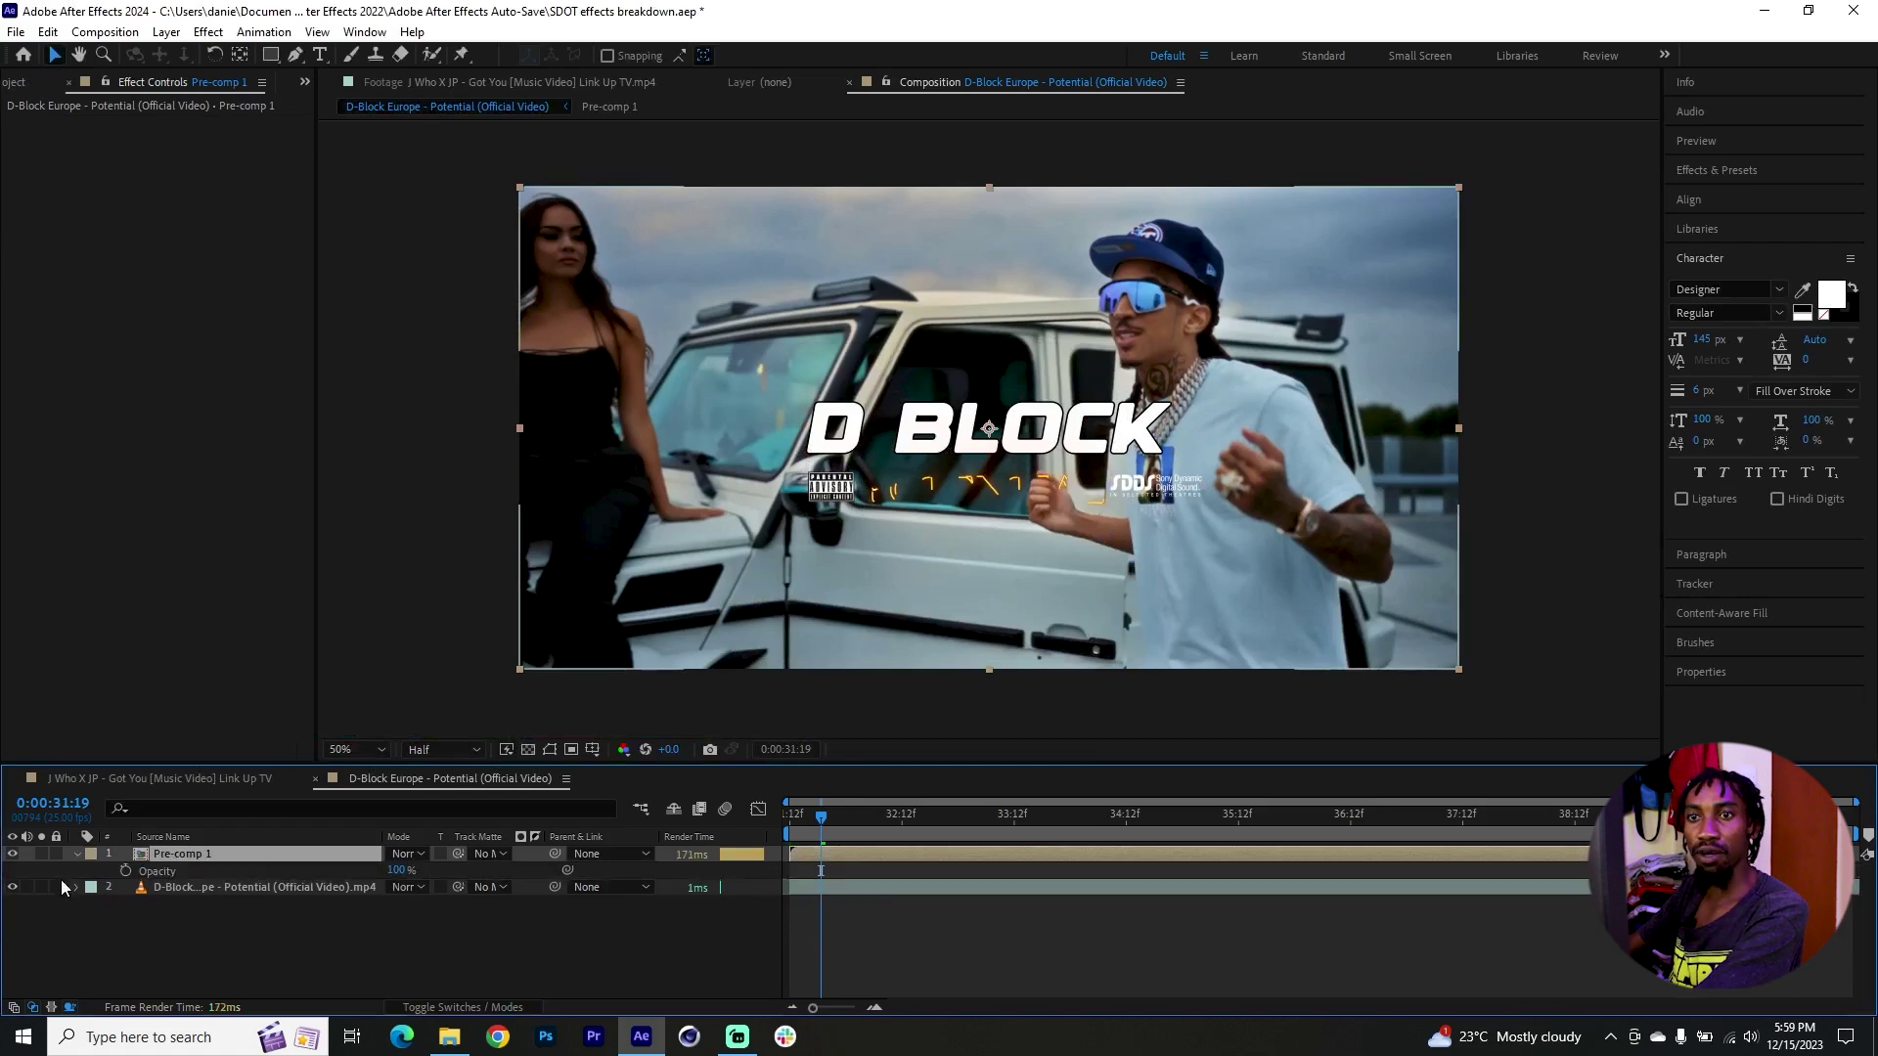
left_click(125, 871)
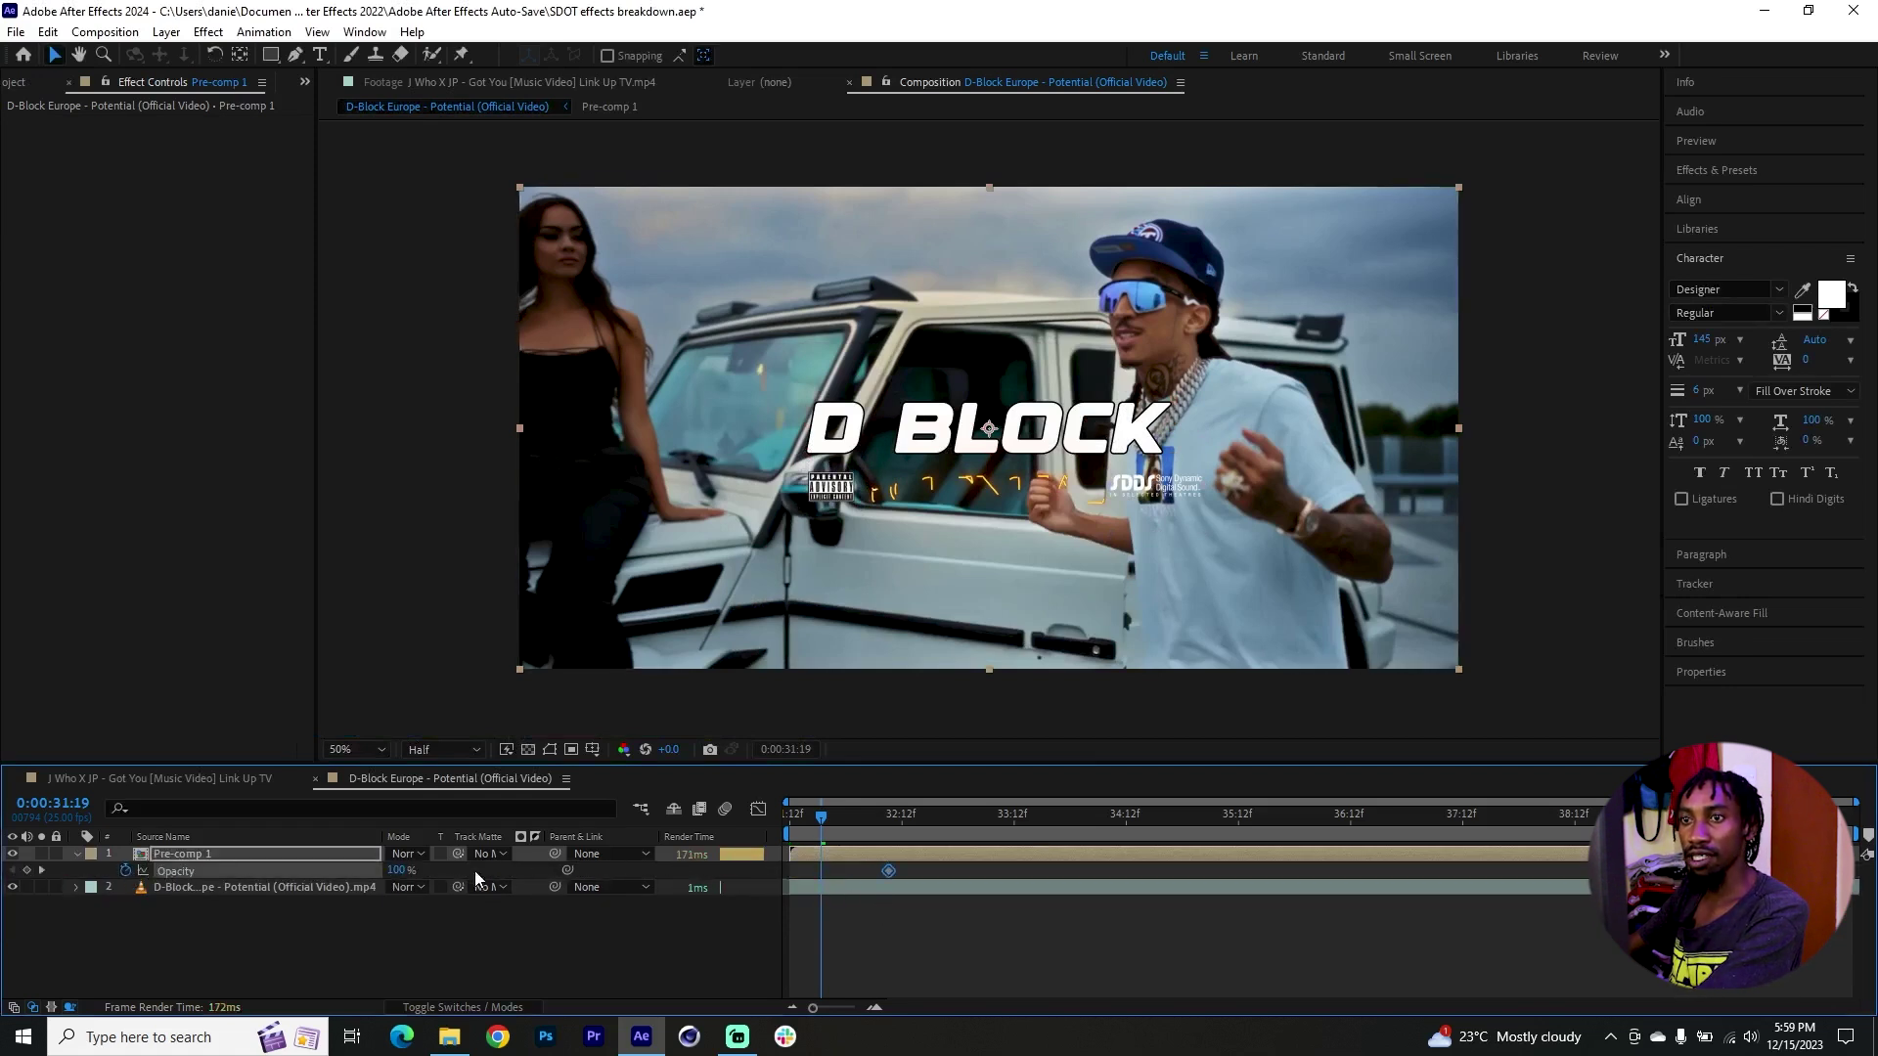
left_click_drag(388, 870, 235, 871)
left_click_drag(818, 871, 867, 871)
key("F9")
key("space")
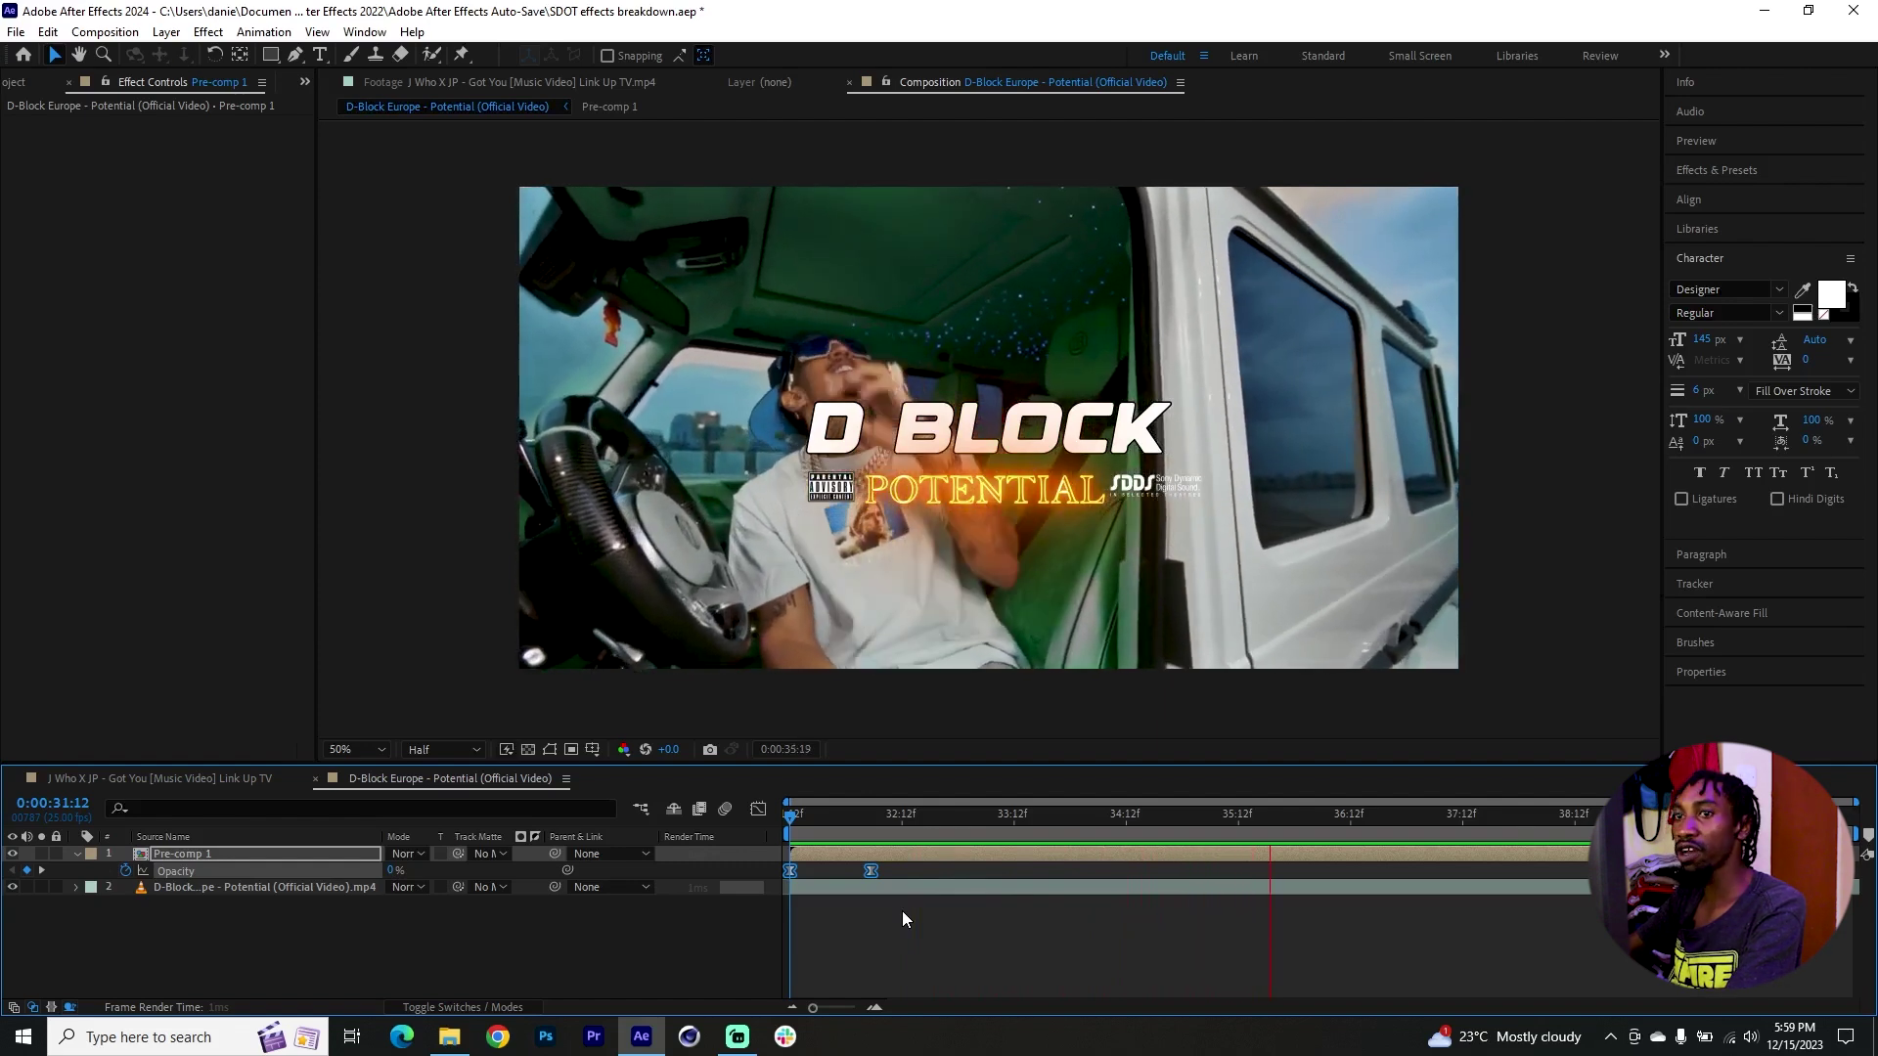
Open Pre-comp 1, enlarge the D BLOCK text to 178 px, and centre it in the composition
double_click(186, 854)
left_click(237, 904)
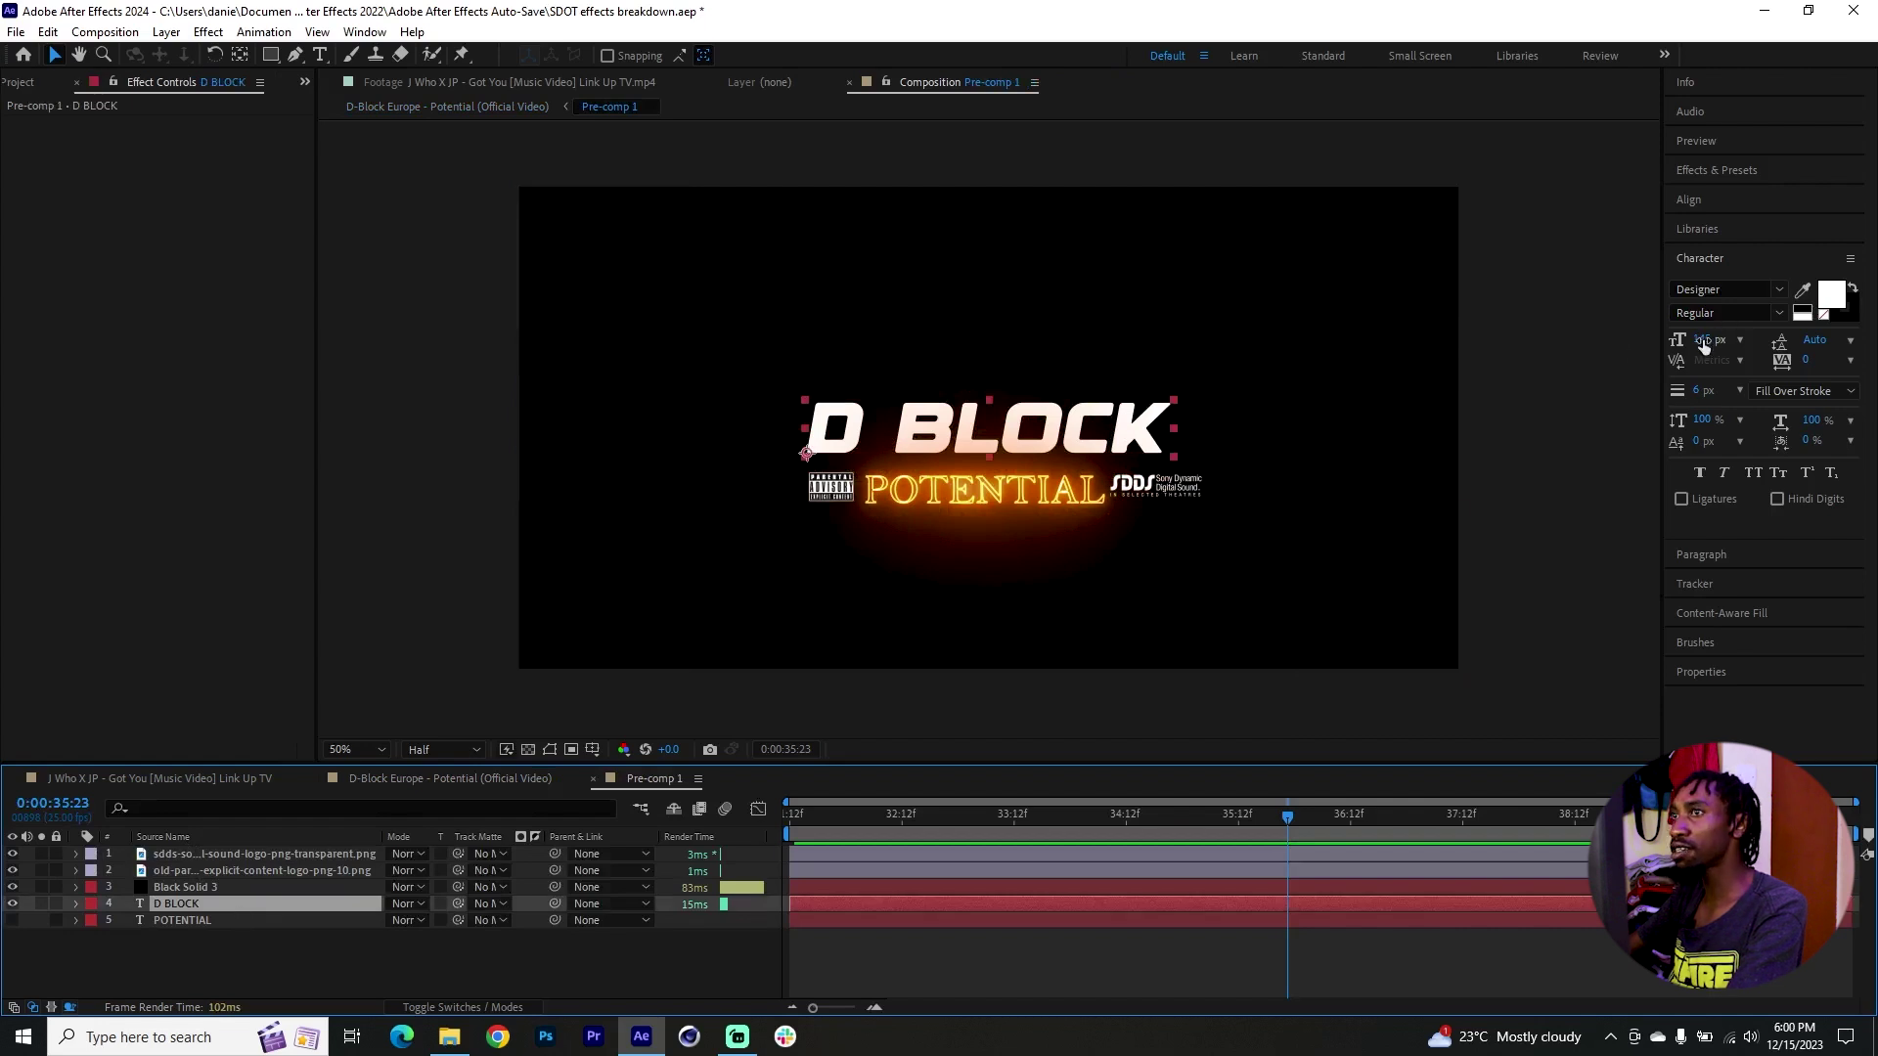
left_click_drag(1707, 341, 1728, 339)
left_click(1700, 260)
left_click(1706, 199)
left_click(1815, 250)
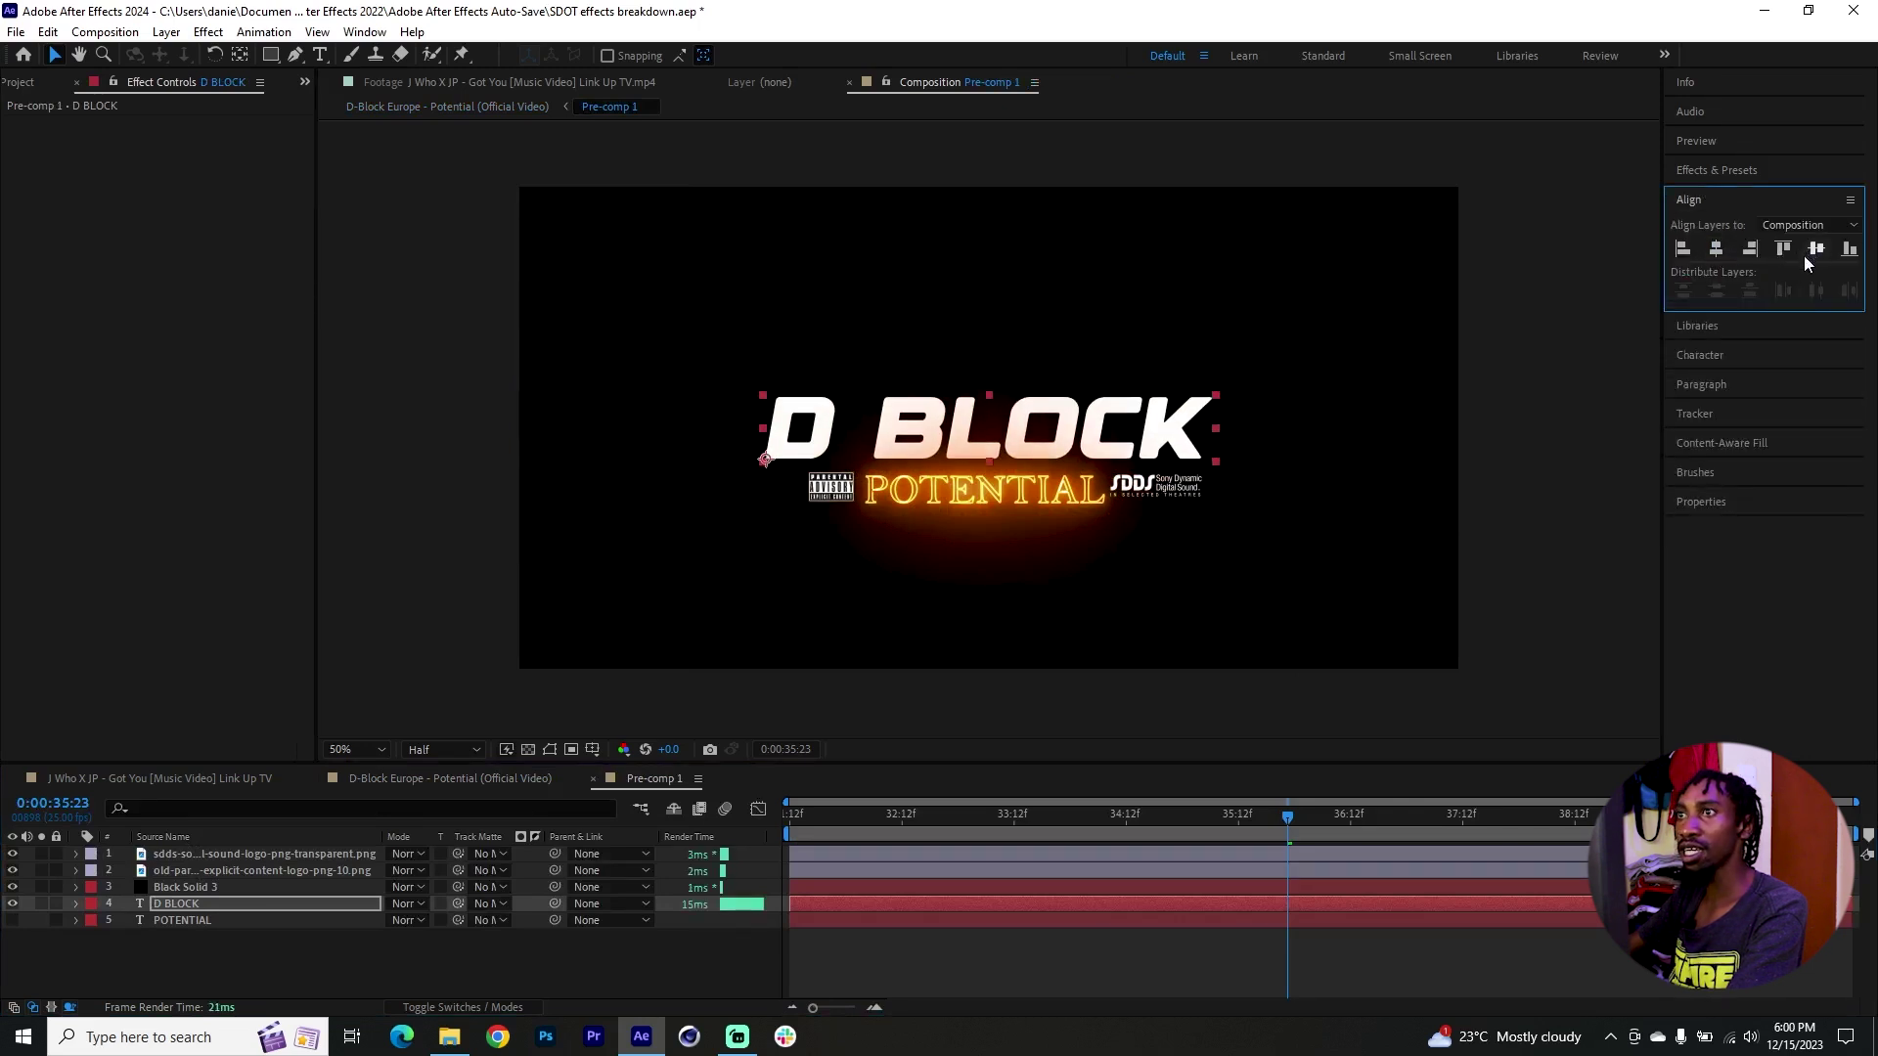
Preview the enlarged title's fade-in from the start of the D-Block Europe composition
left_click(425, 784)
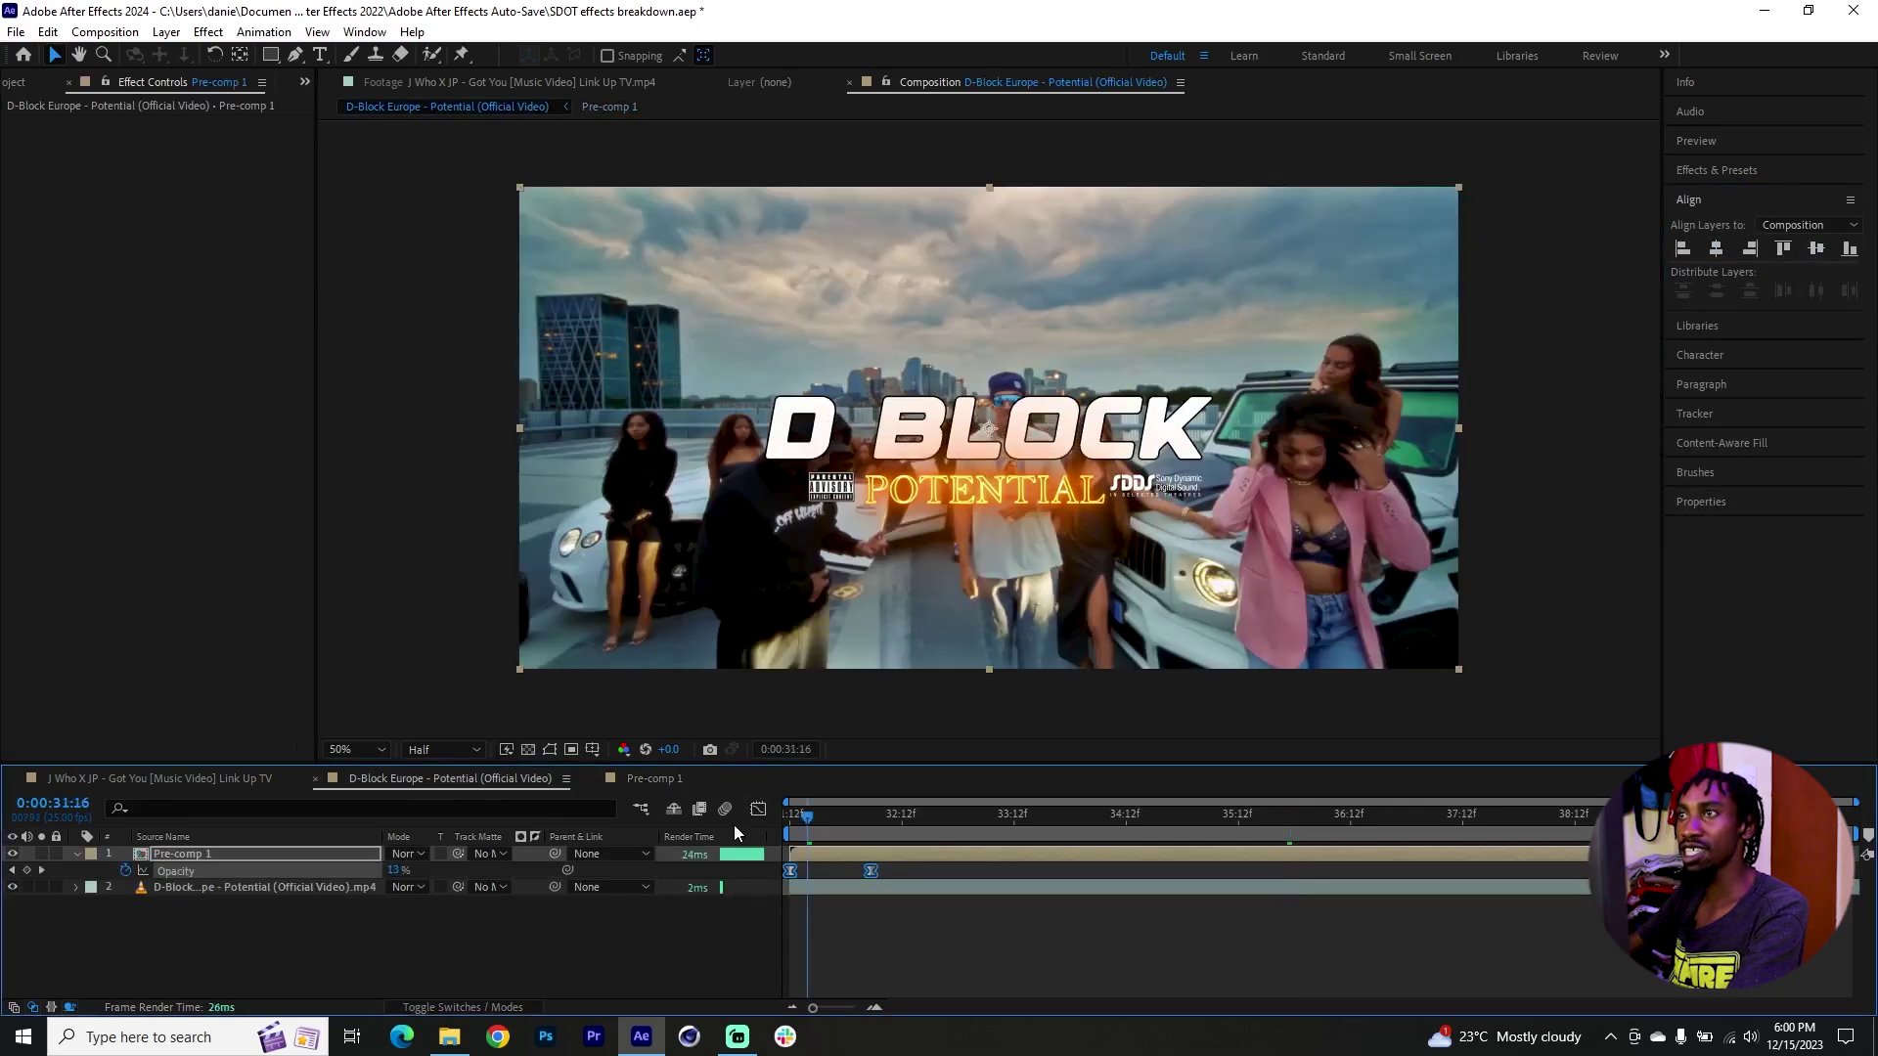
key("j")
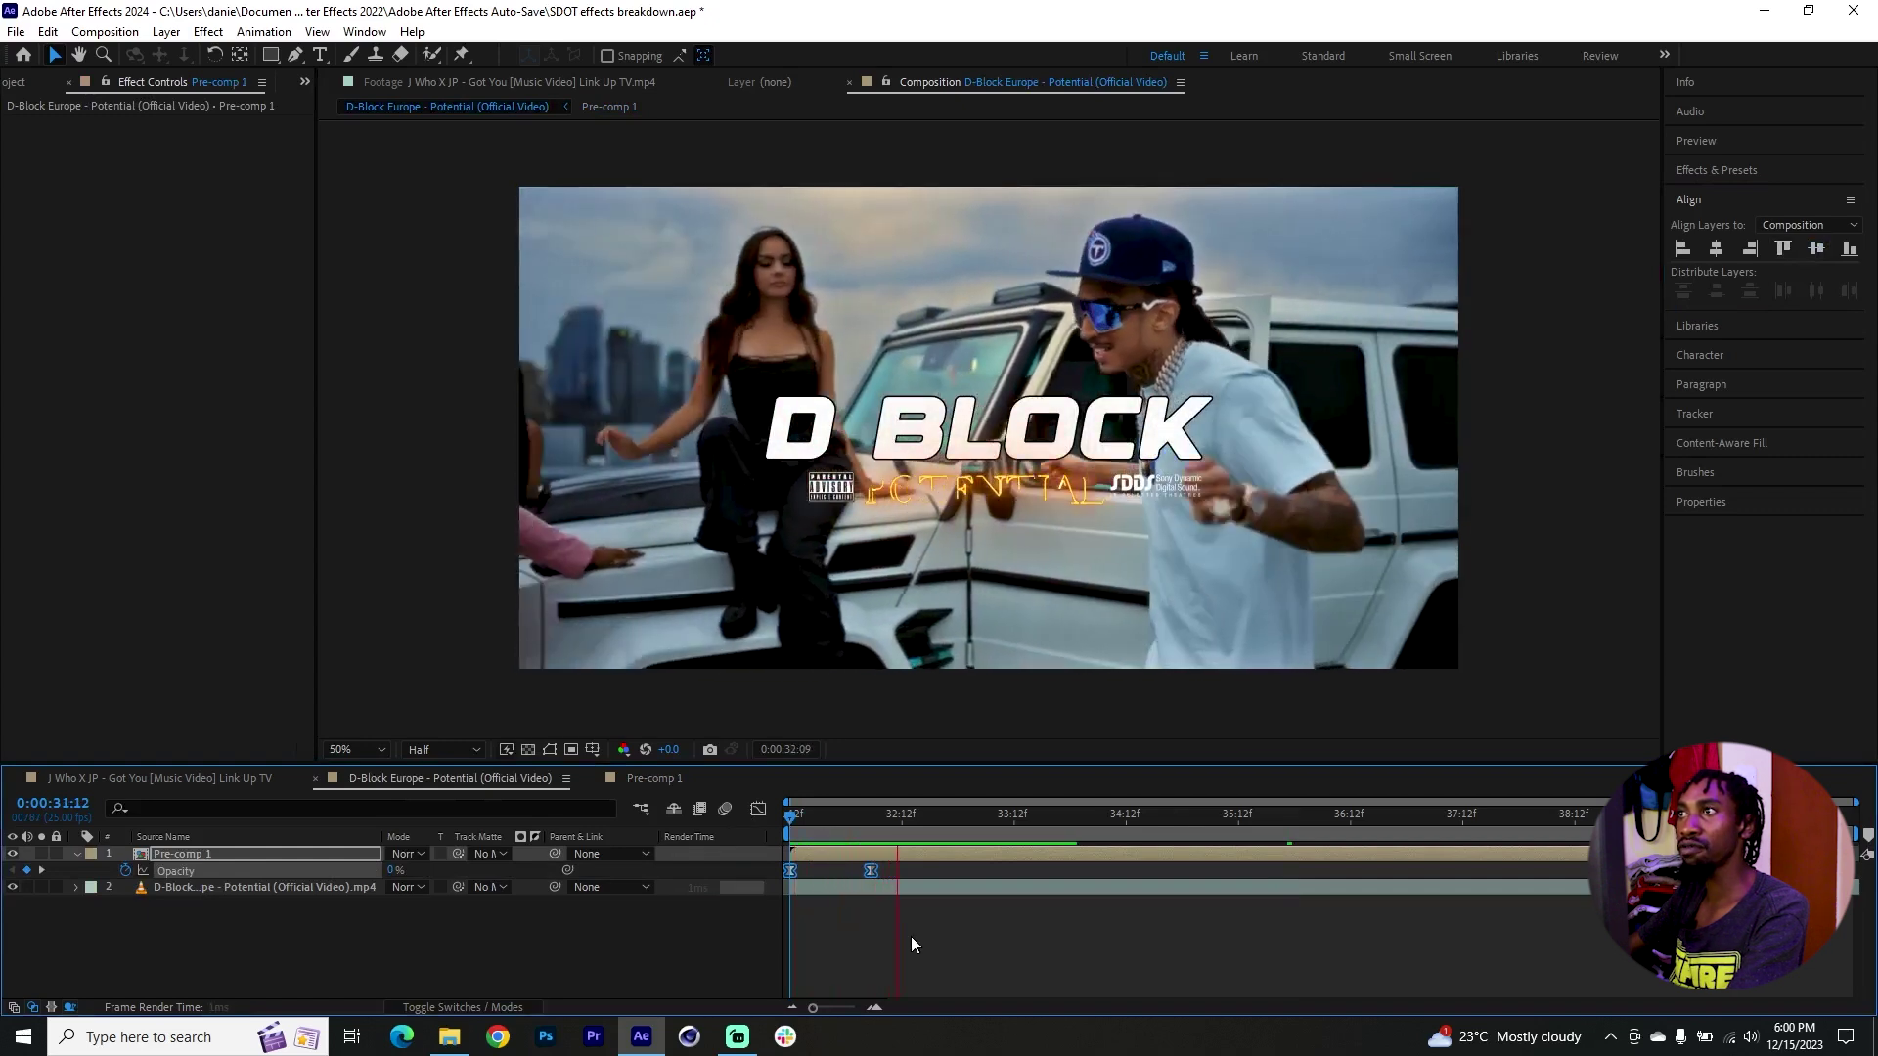
key("space")
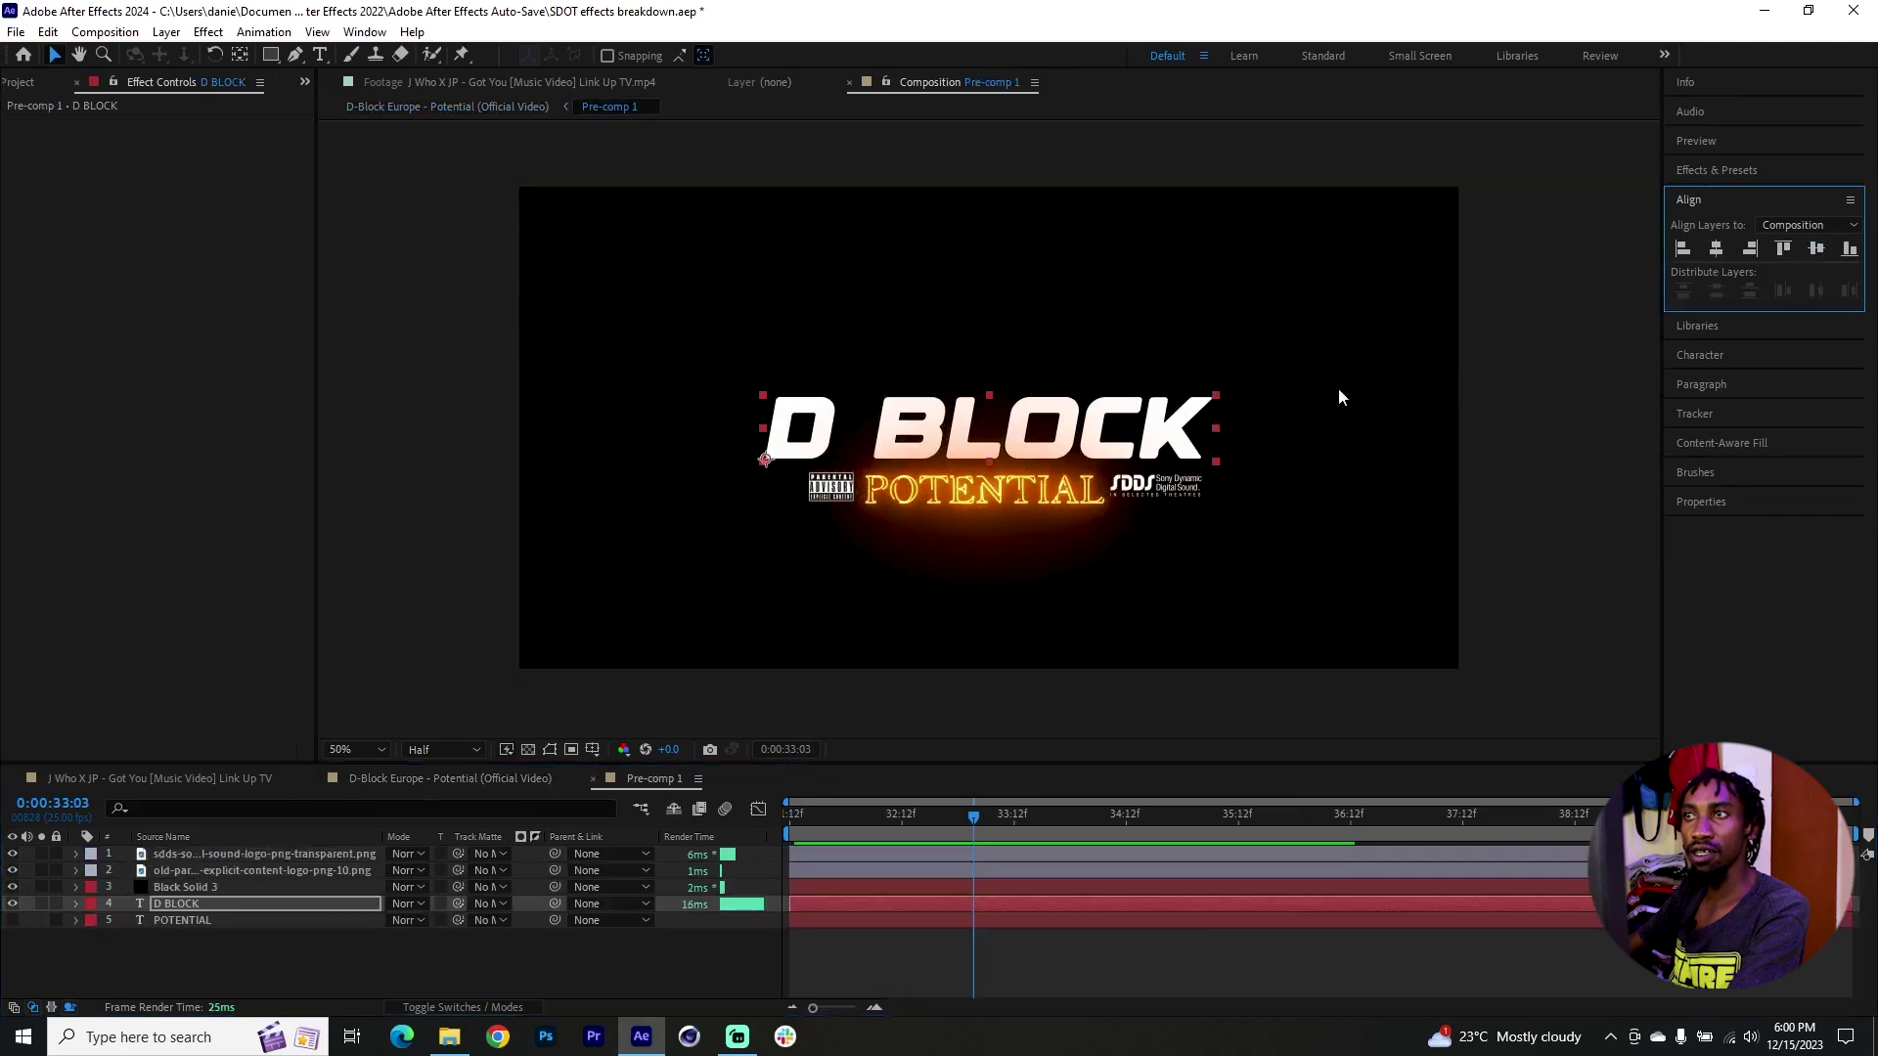
key("space")
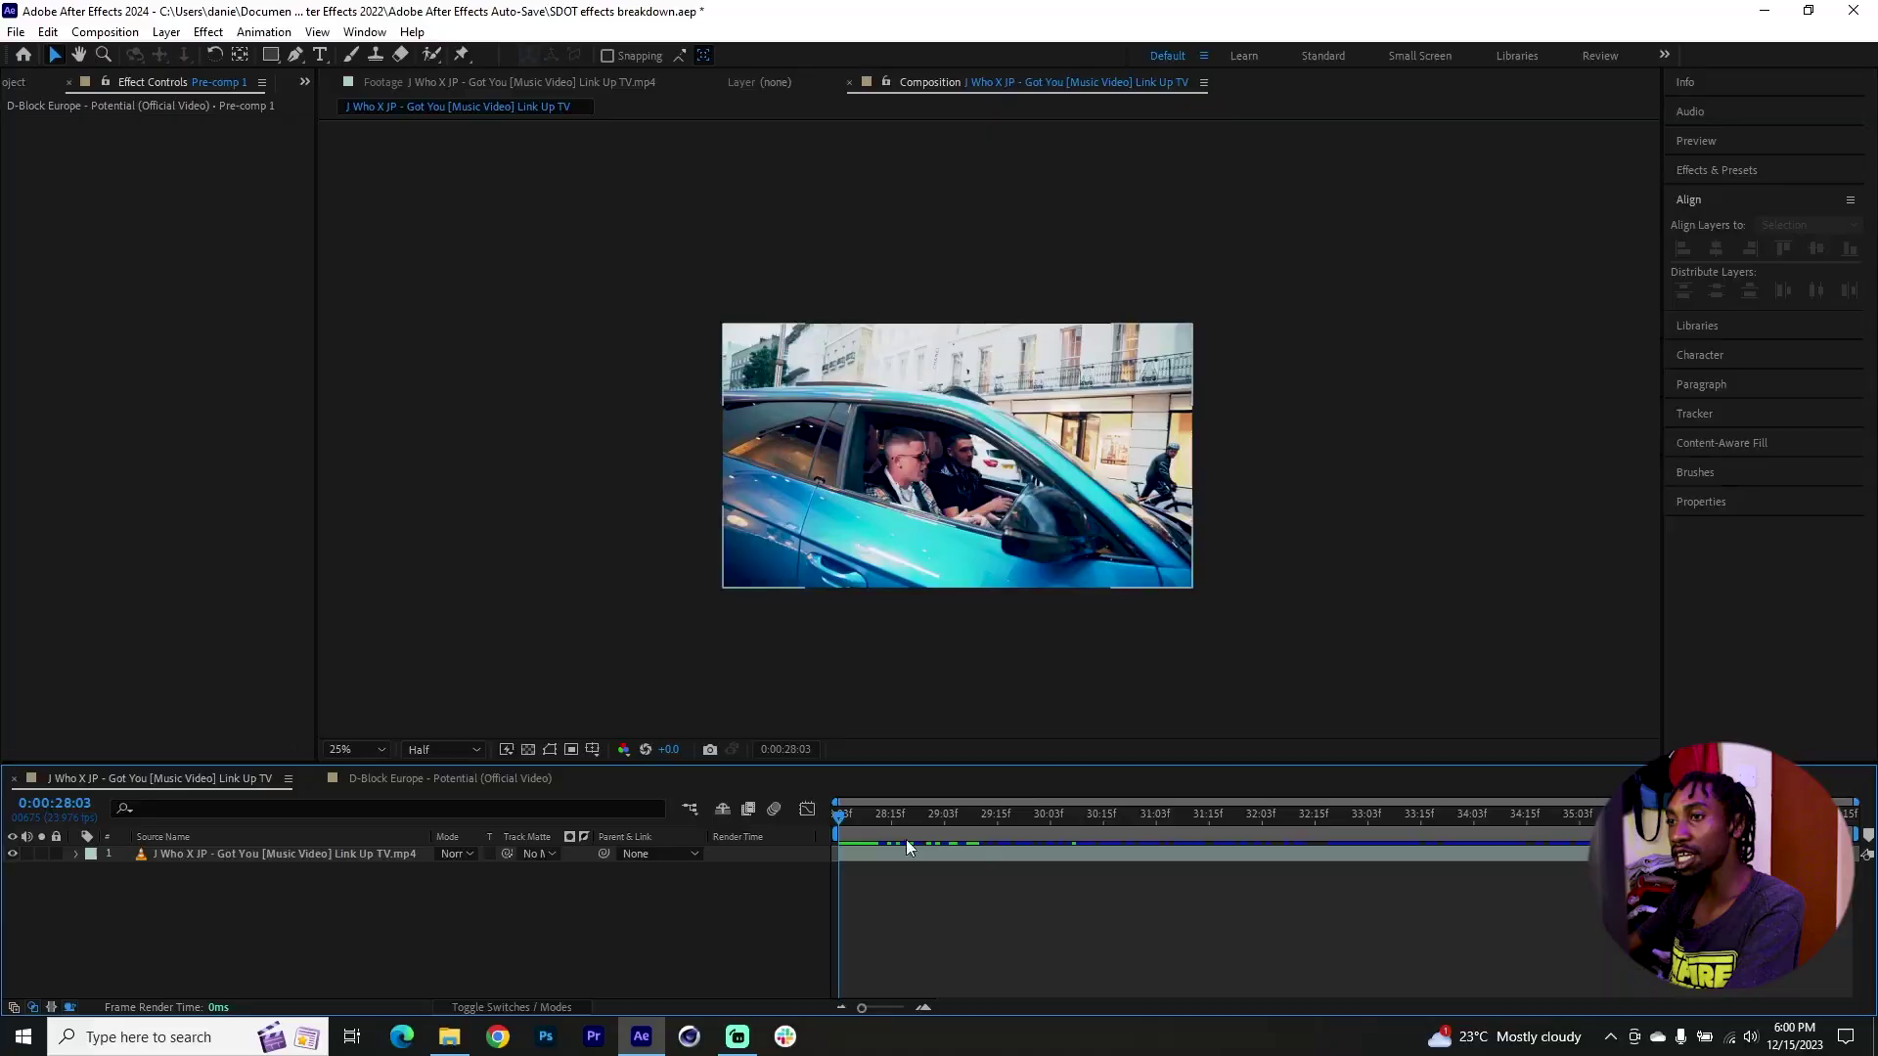
Add a NO REMORSE text layer at 0:00:28:04 in the J Who X JP composition and move it left toward the frame's centre
mouse_move(855, 823)
left_mouse_down()
mouse_move(889, 832)
mouse_move(843, 831)
left_mouse_up()
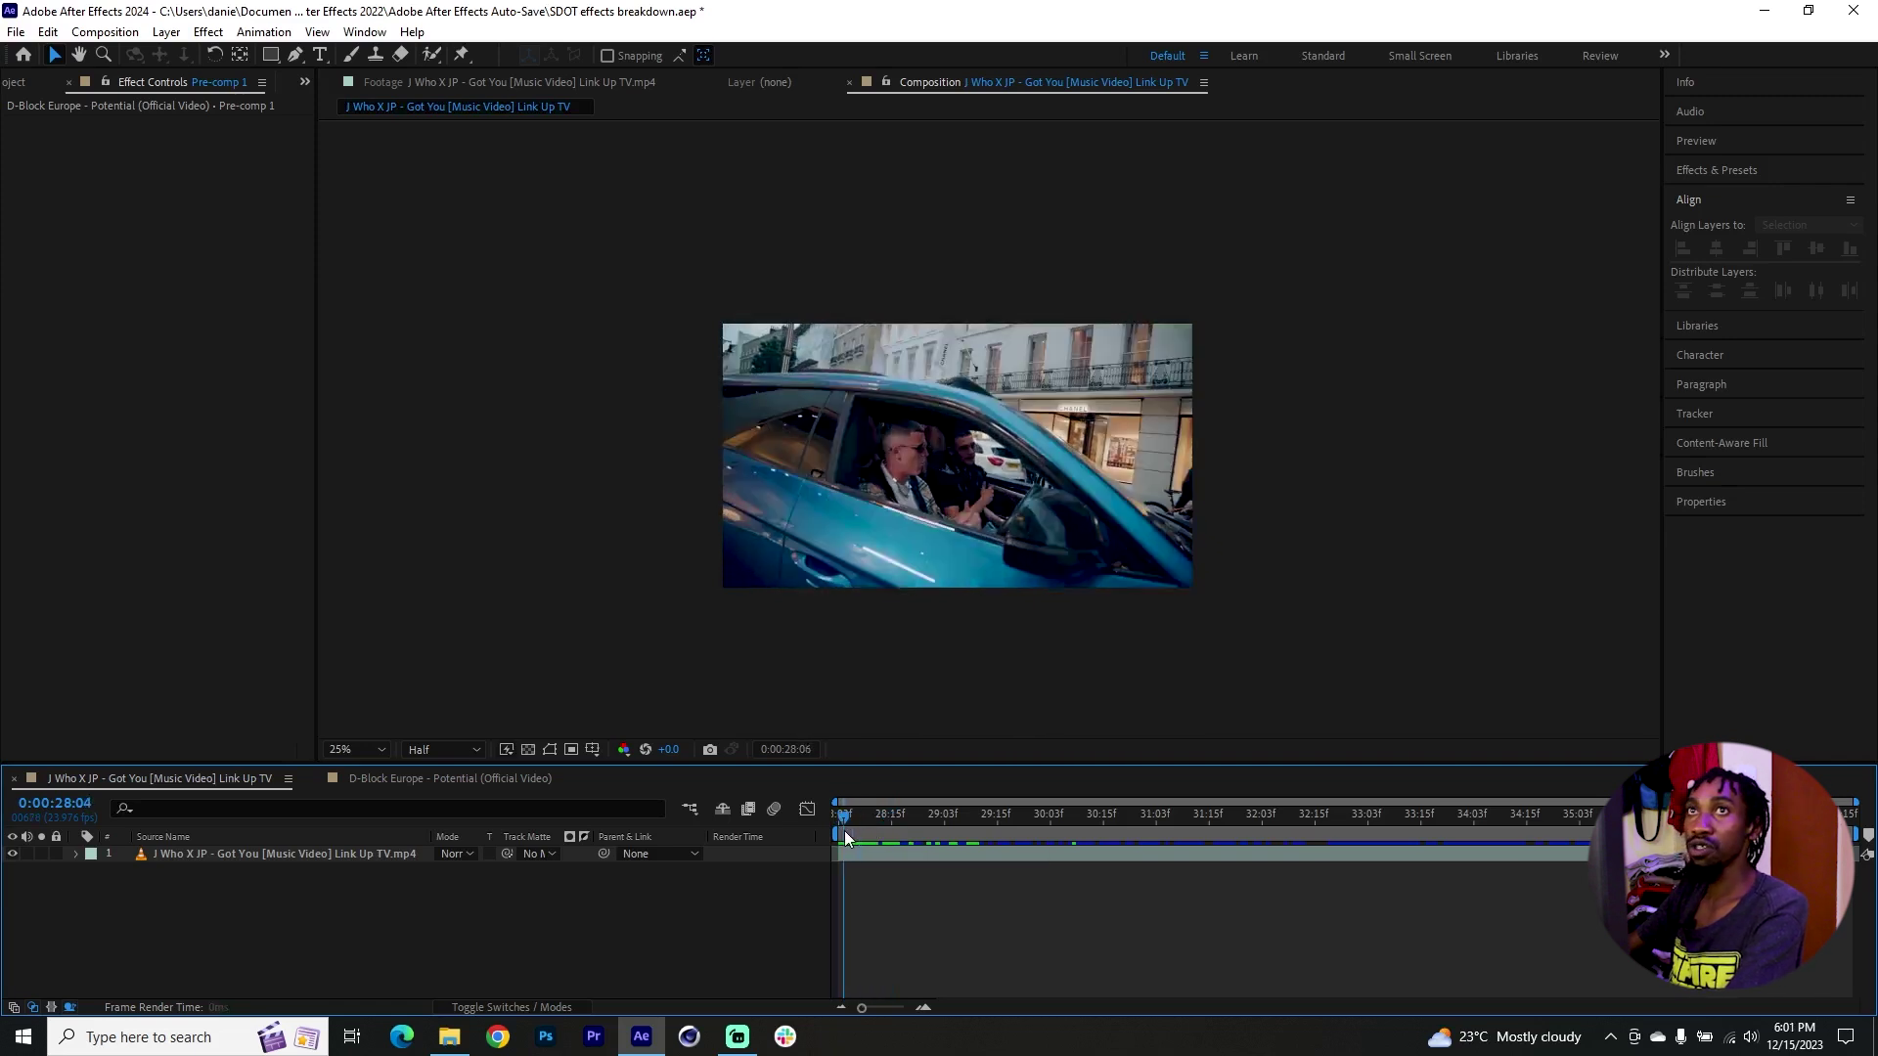
left_click(321, 55)
left_click(866, 489)
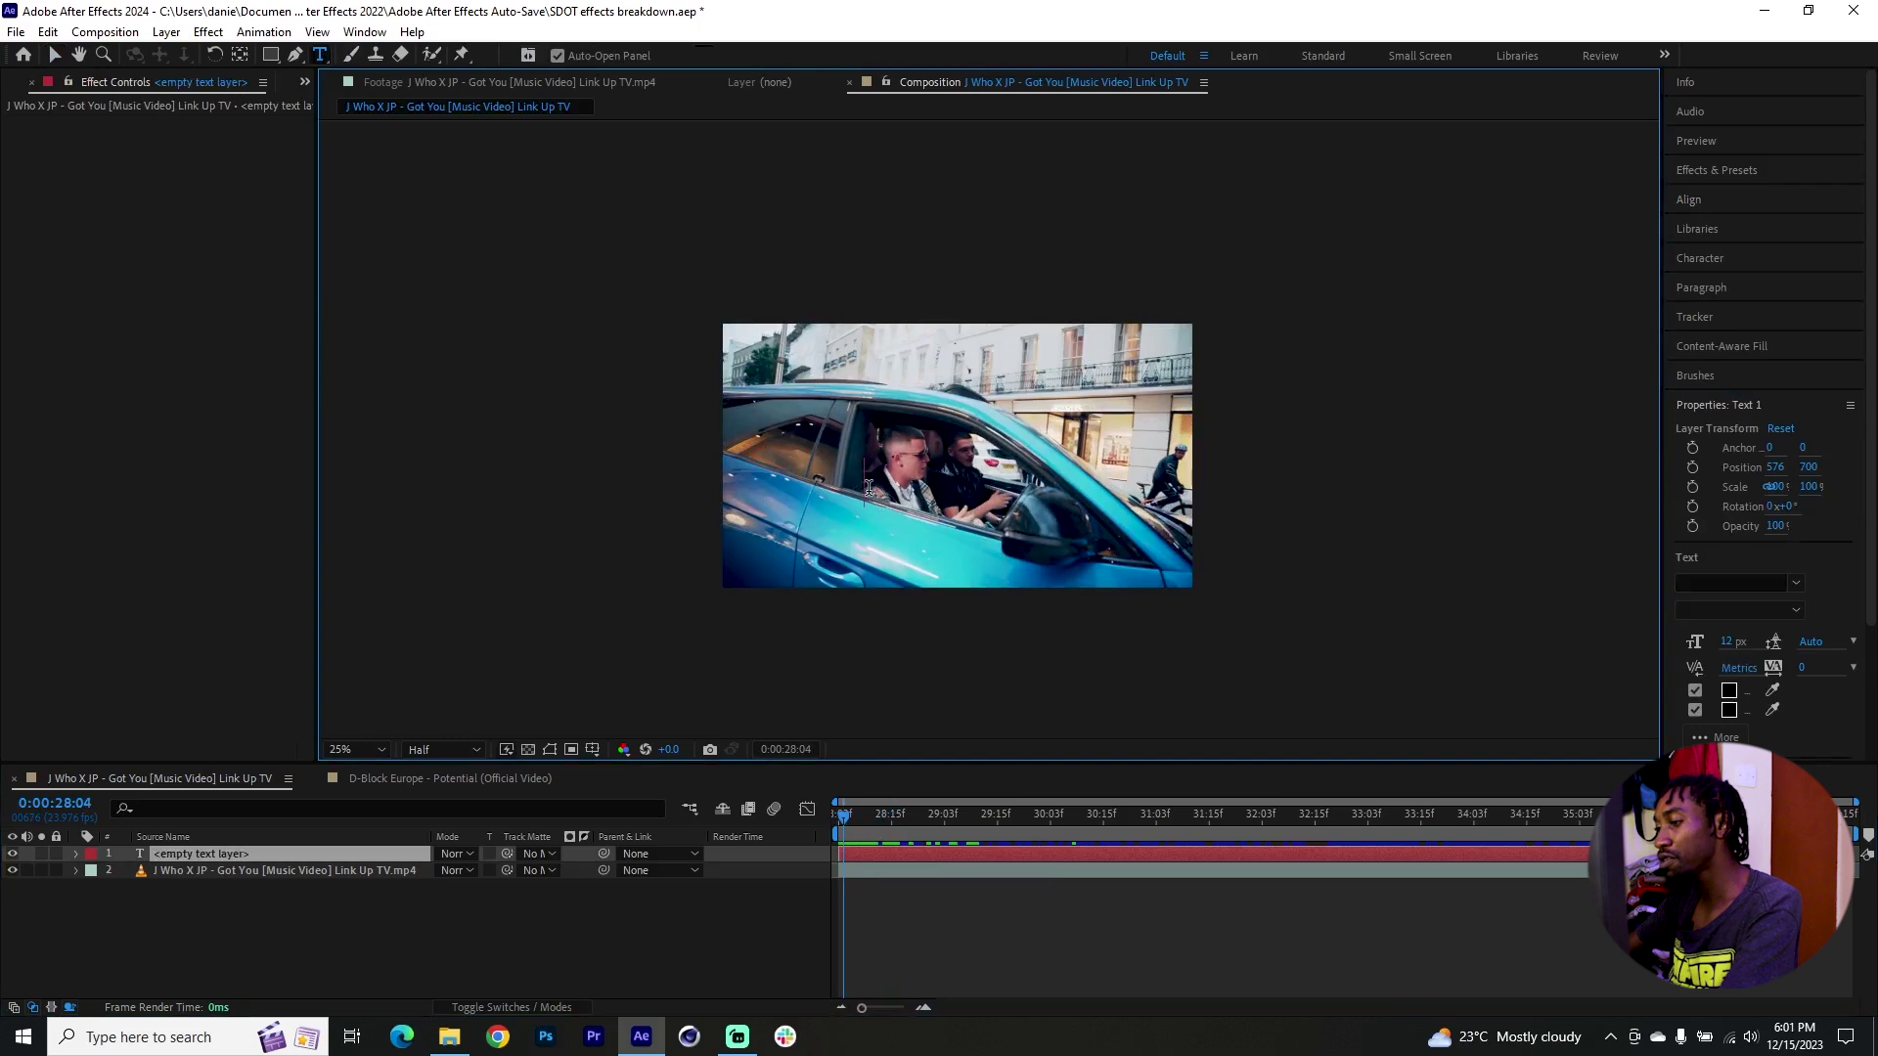
type("NO R")
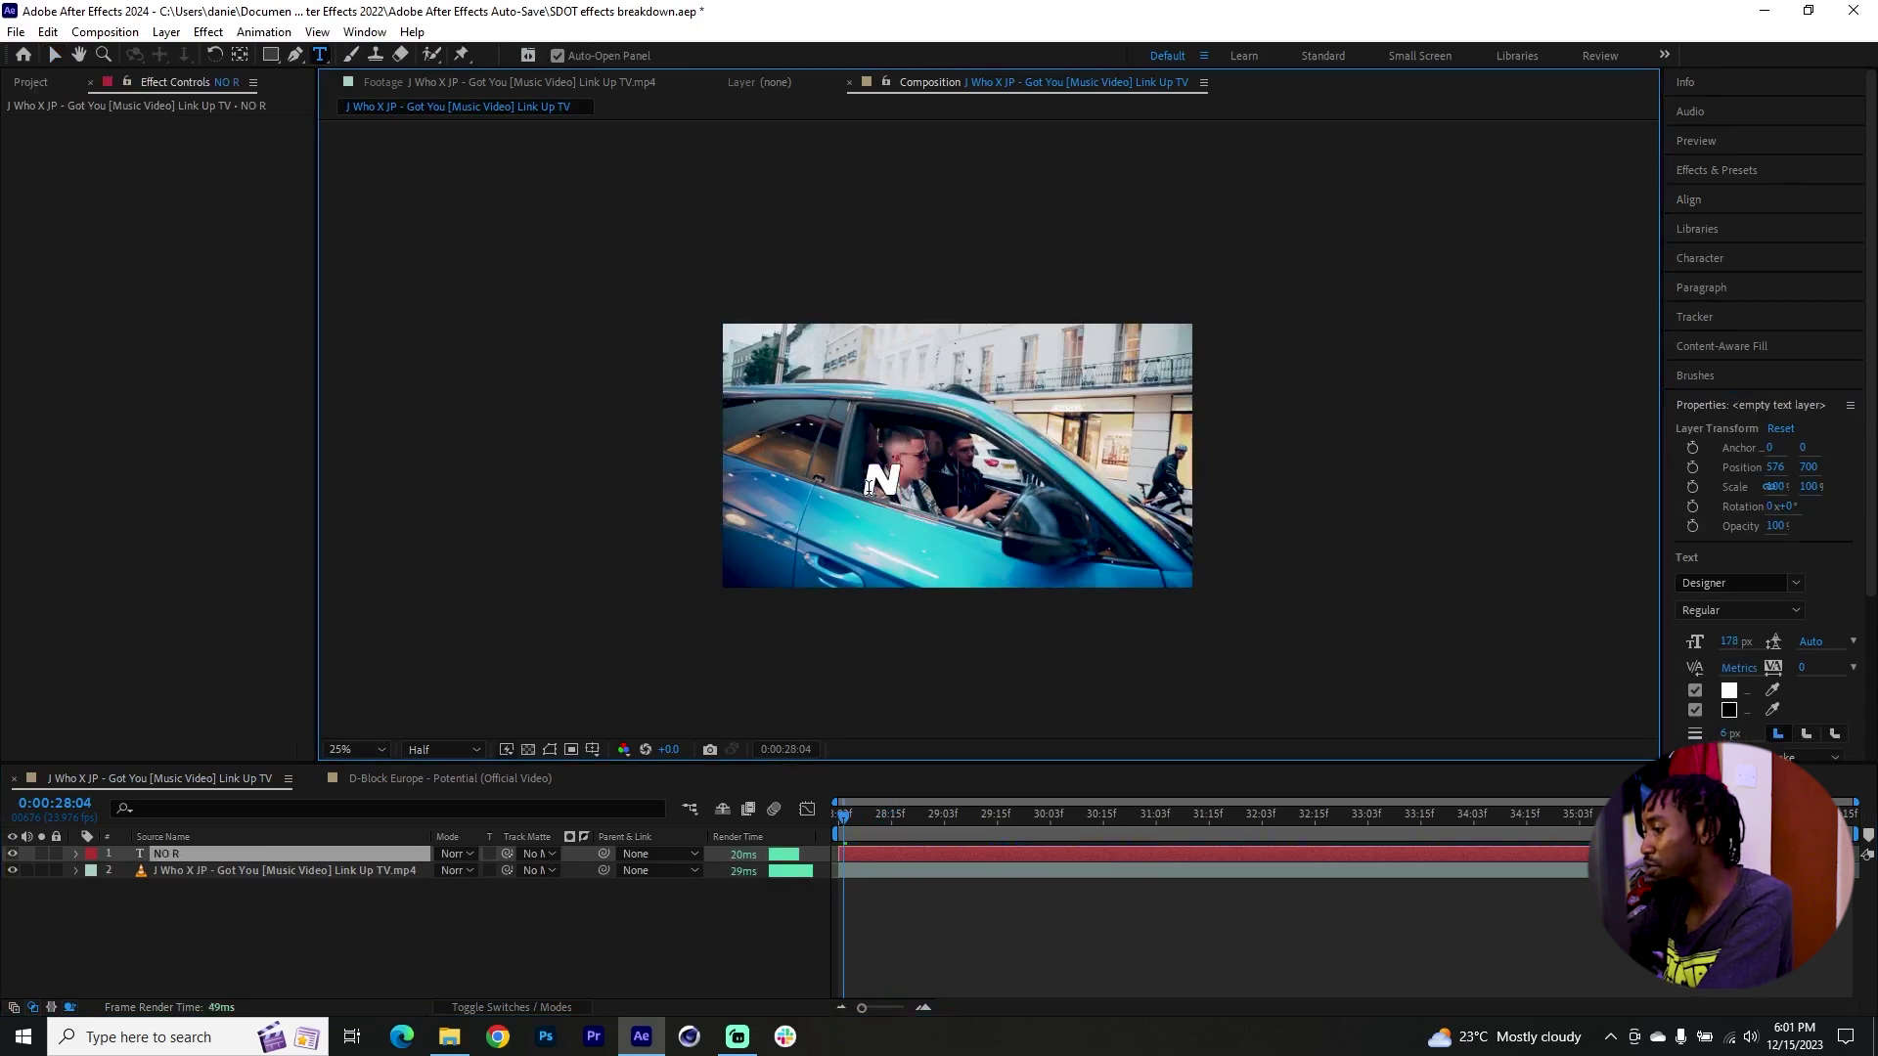
type("EMORSE")
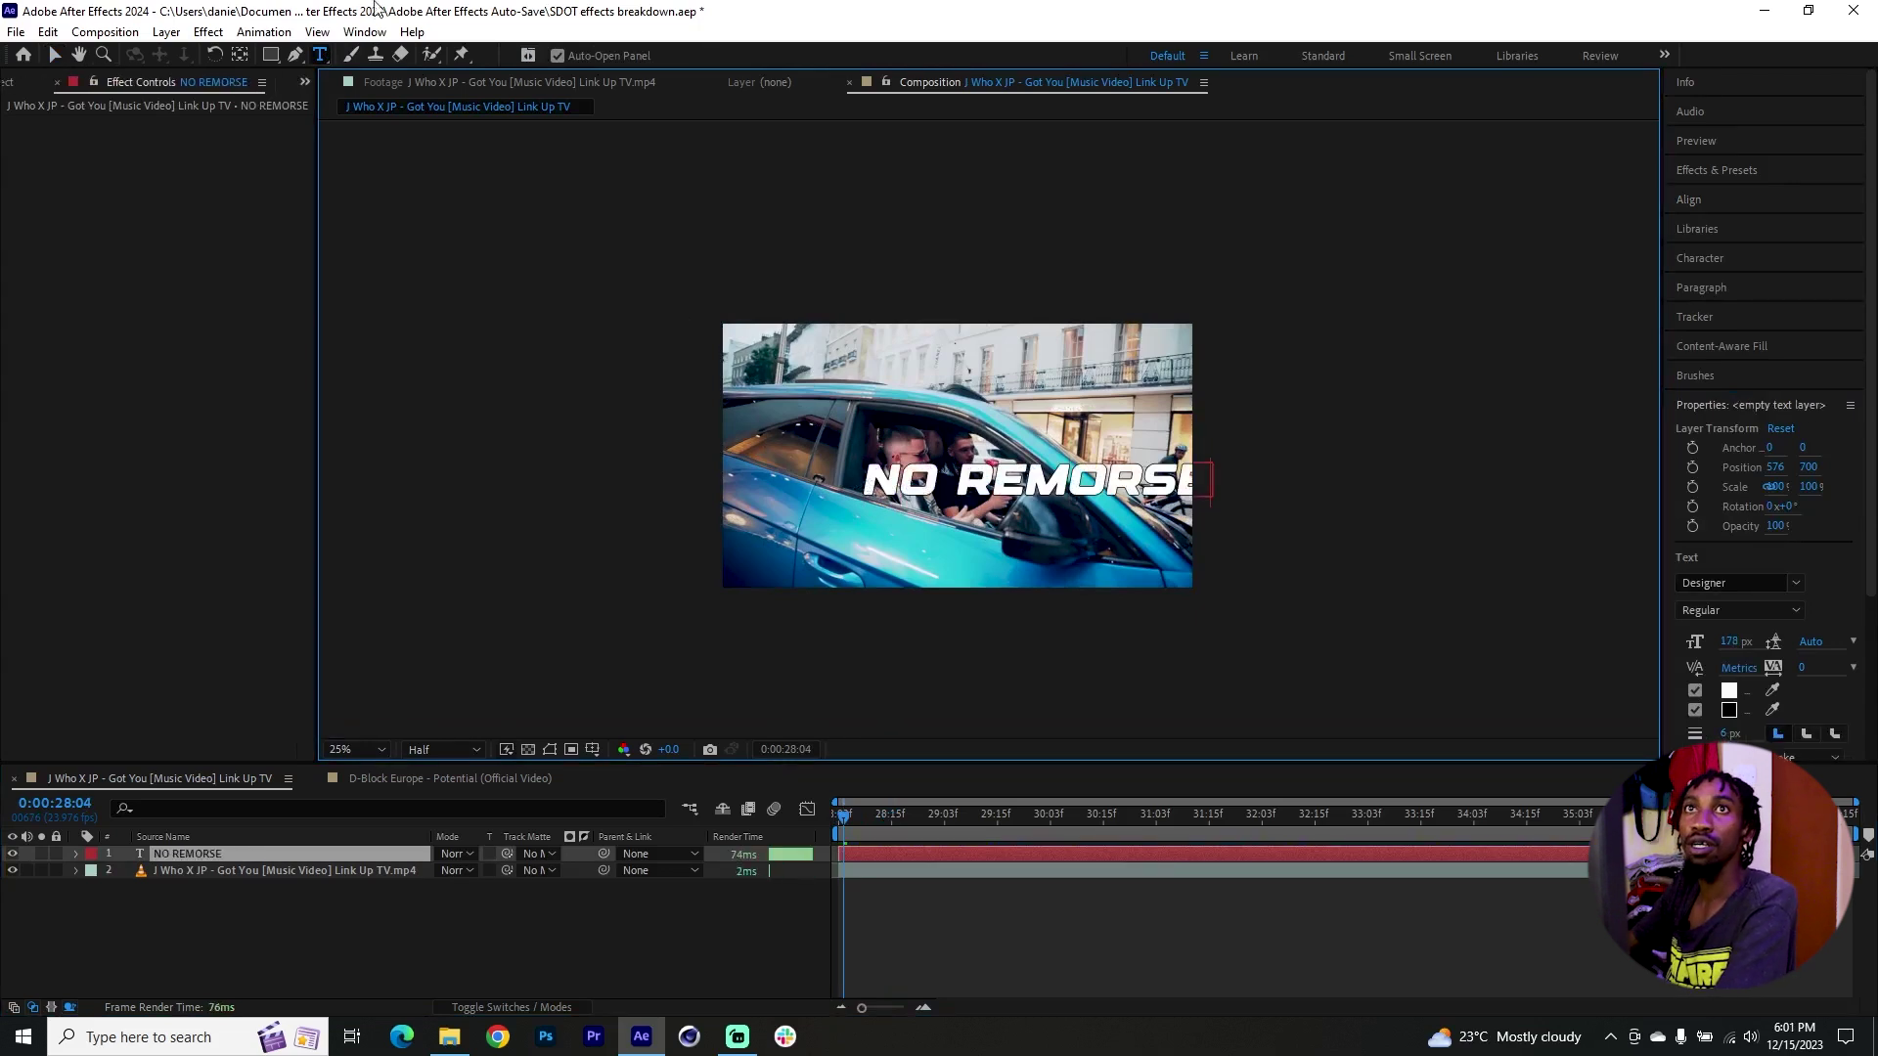
left_click(55, 56)
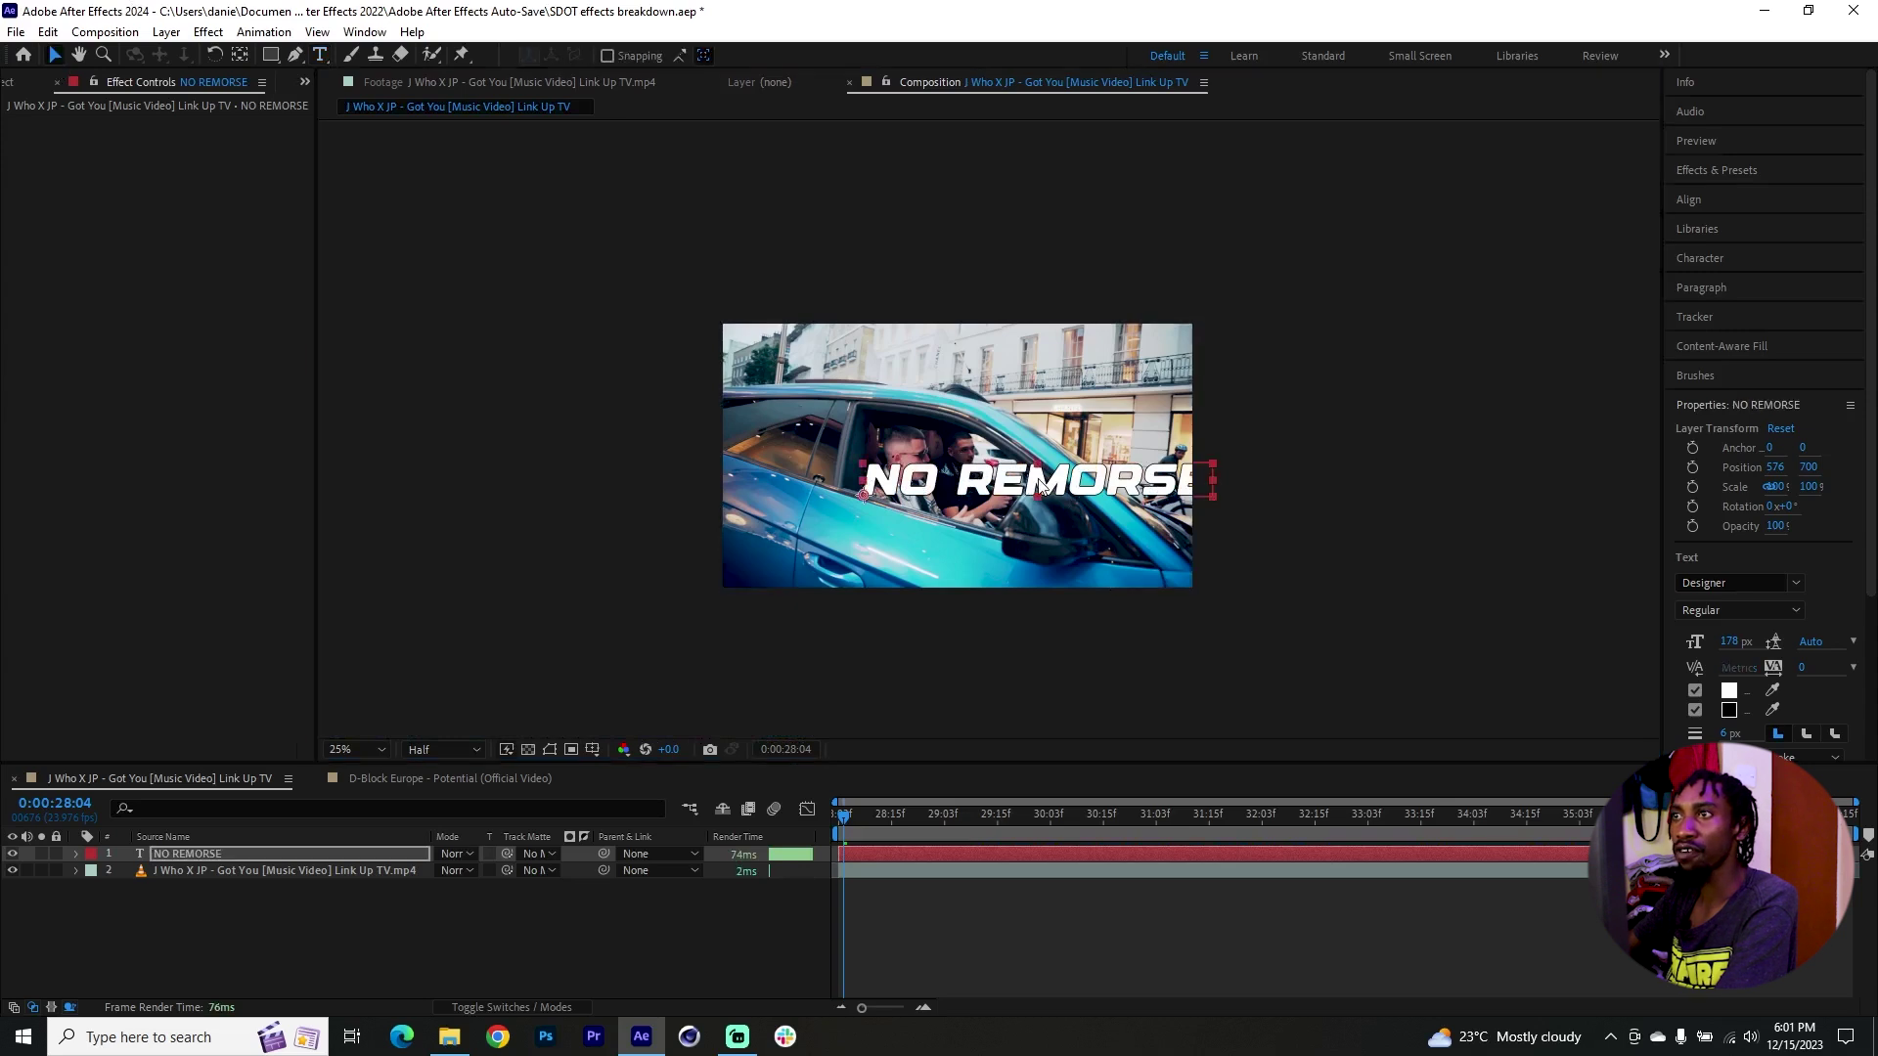
left_click_drag(979, 484, 1006, 482)
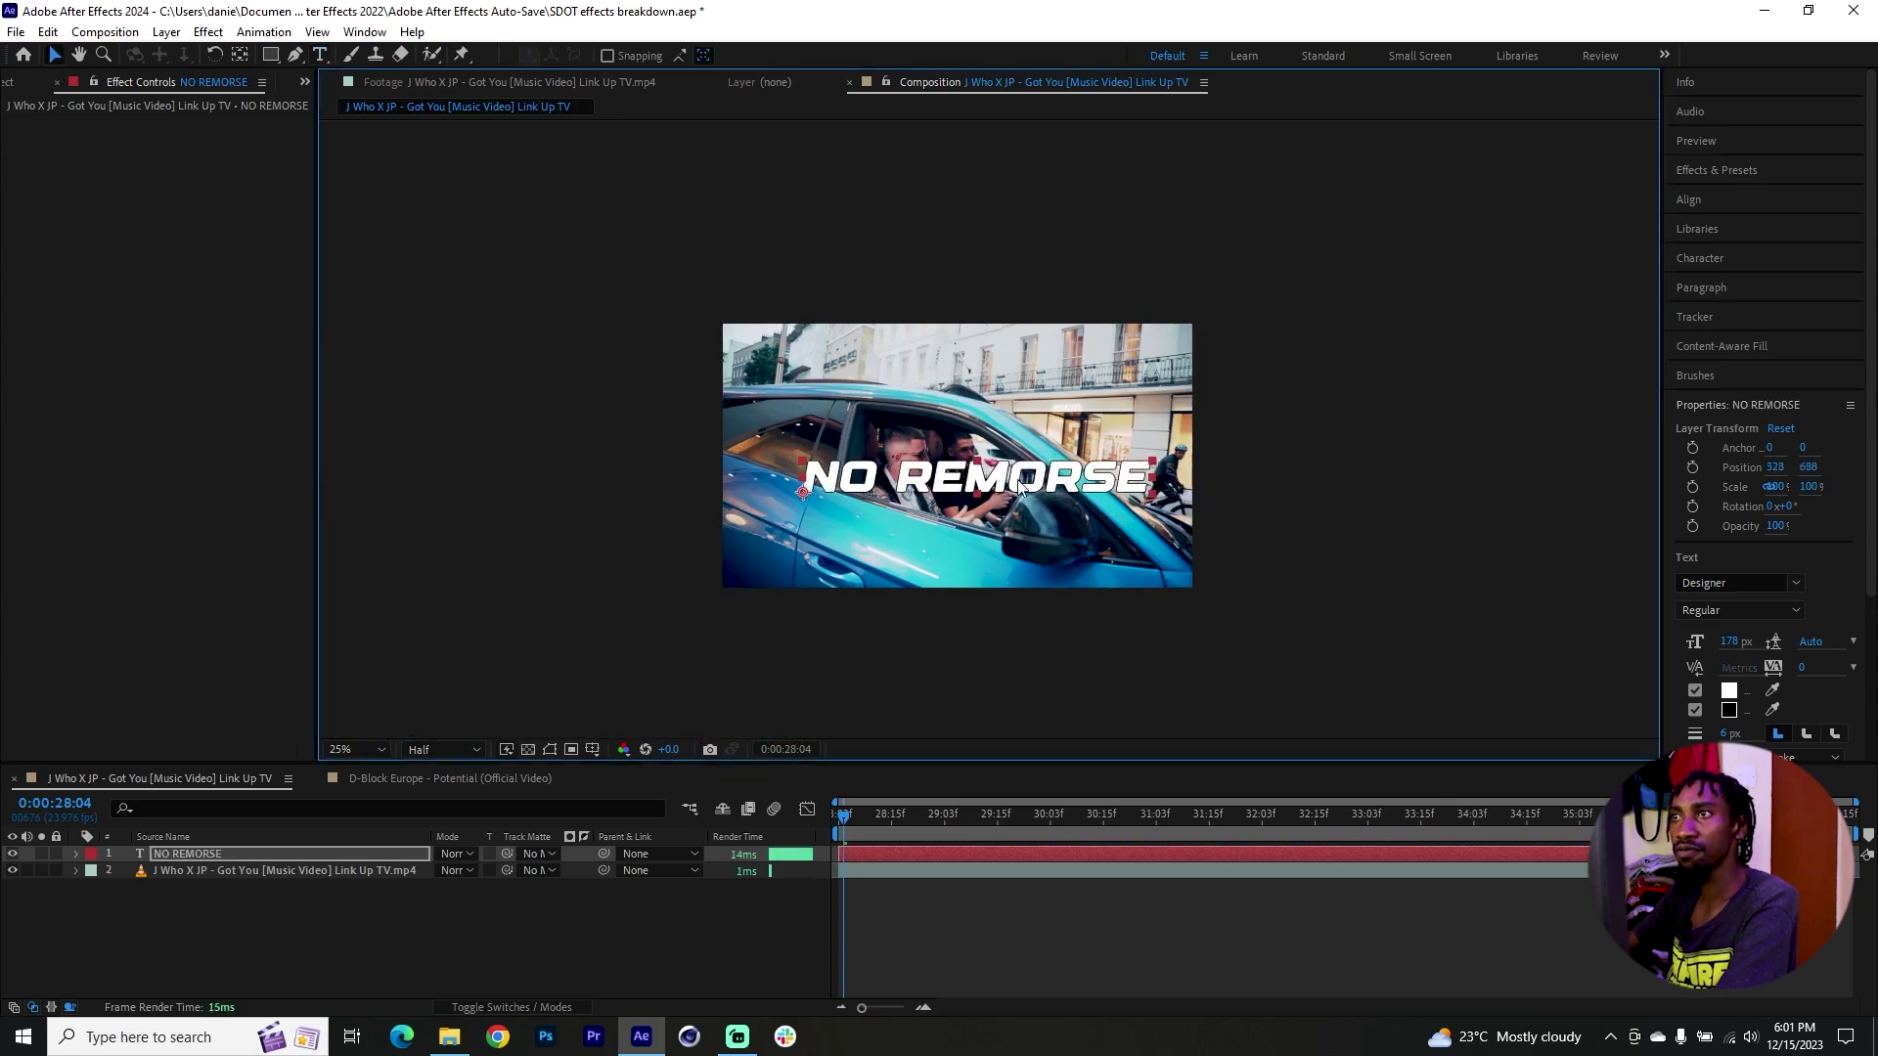
Change the NO REMORSE text's font to AVONE and remove its stroke
left_click(1719, 260)
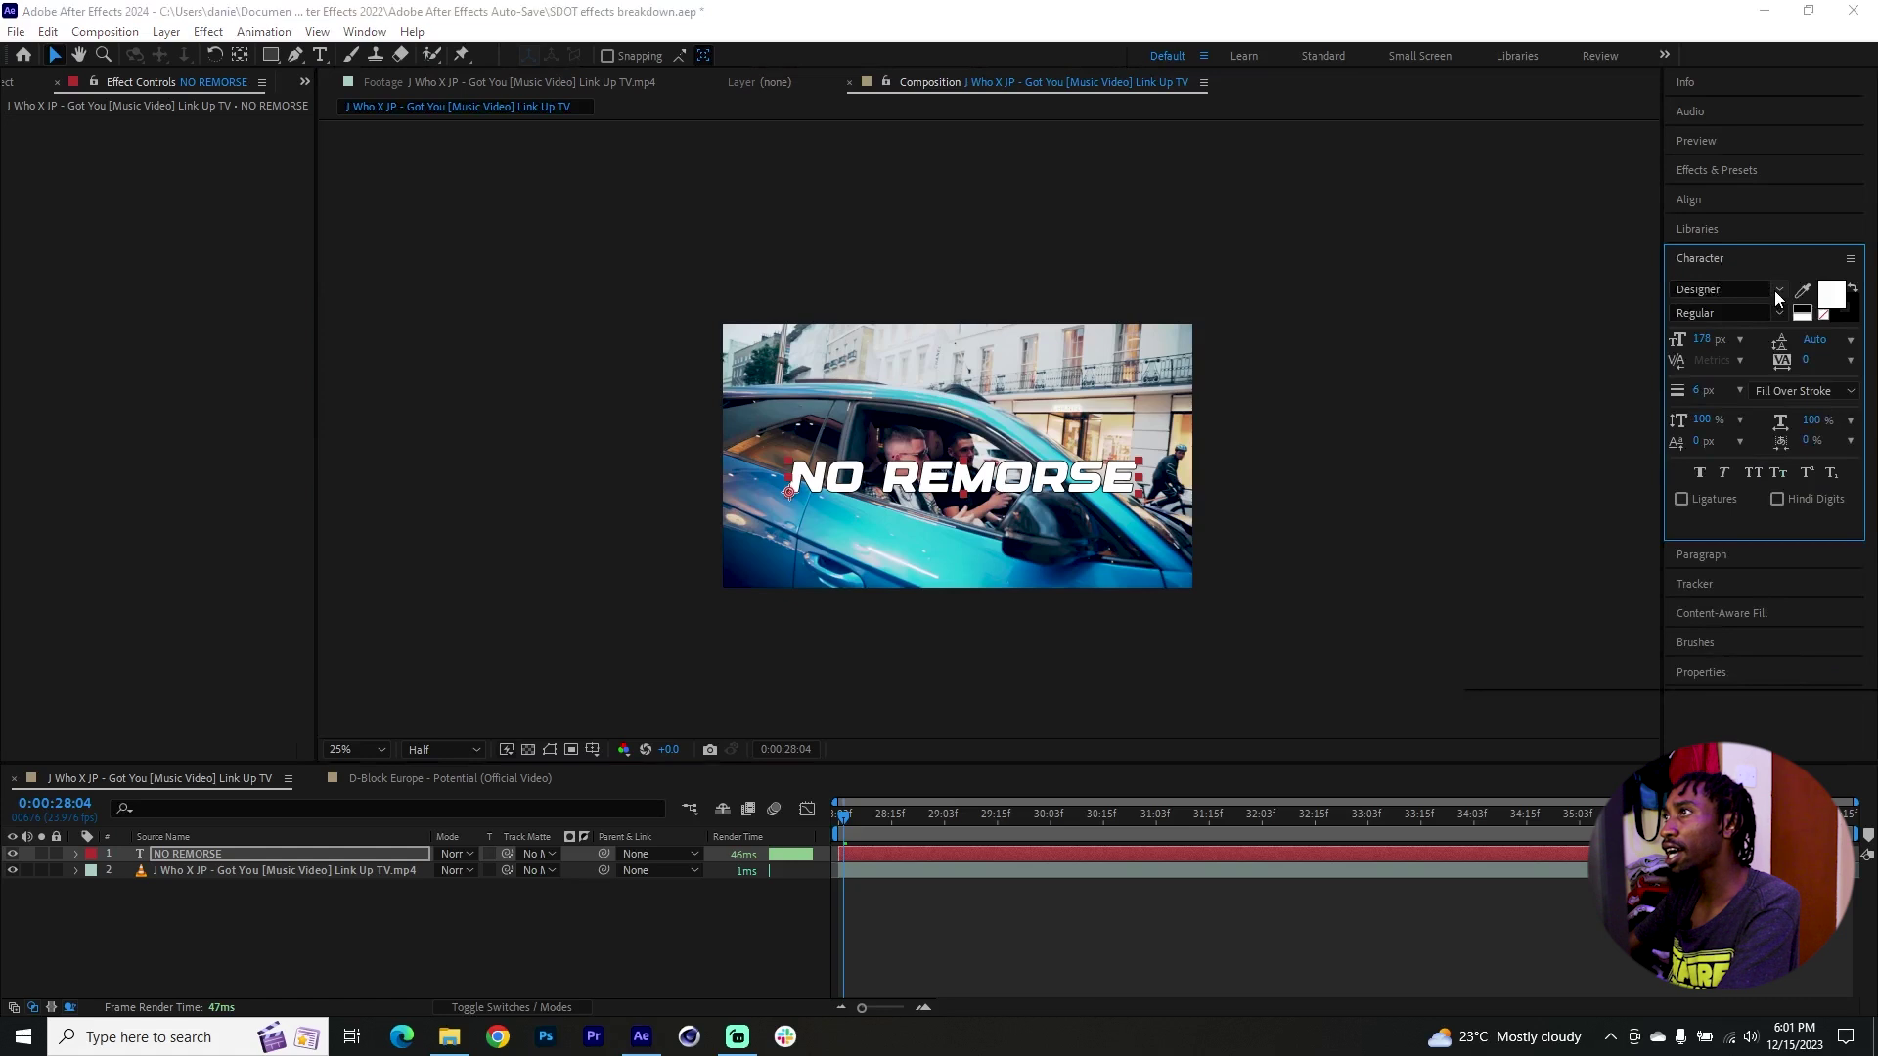
left_click(1776, 289)
scroll(1699, 445, "up", 10)
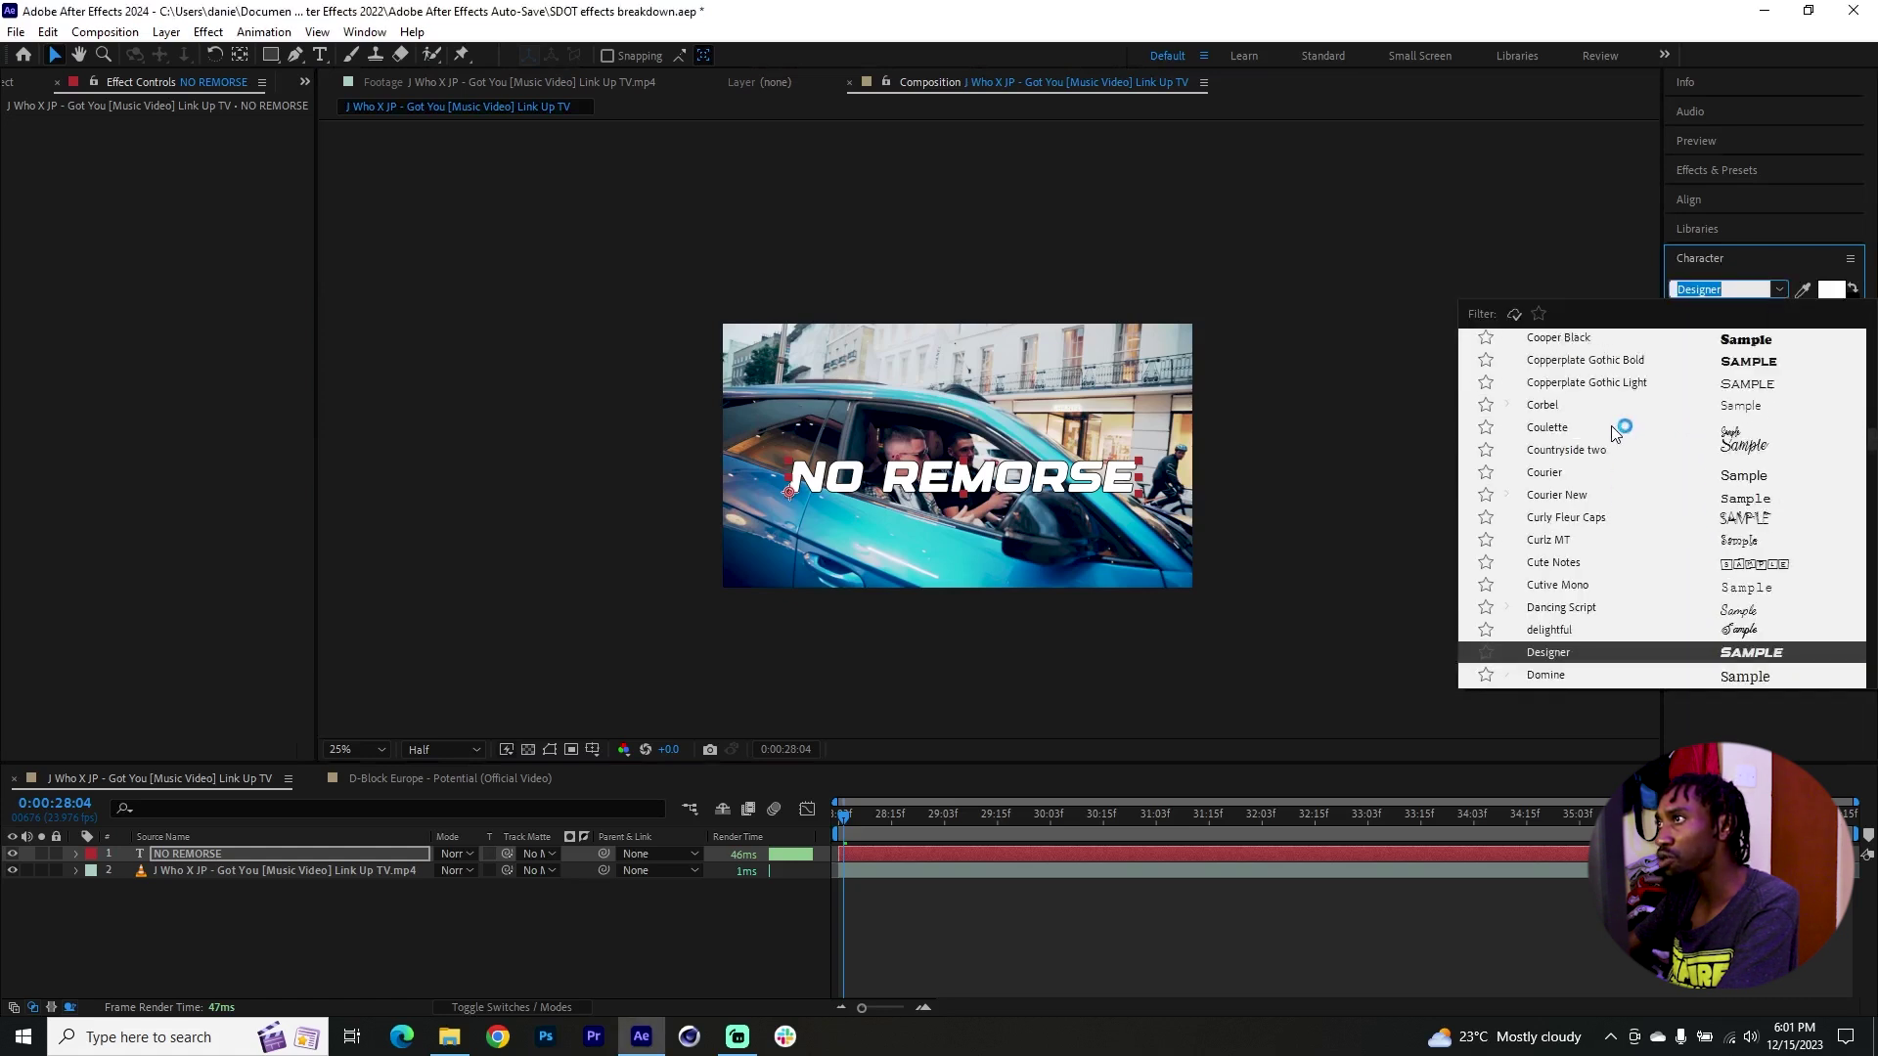
scroll(1625, 430, "up", 10)
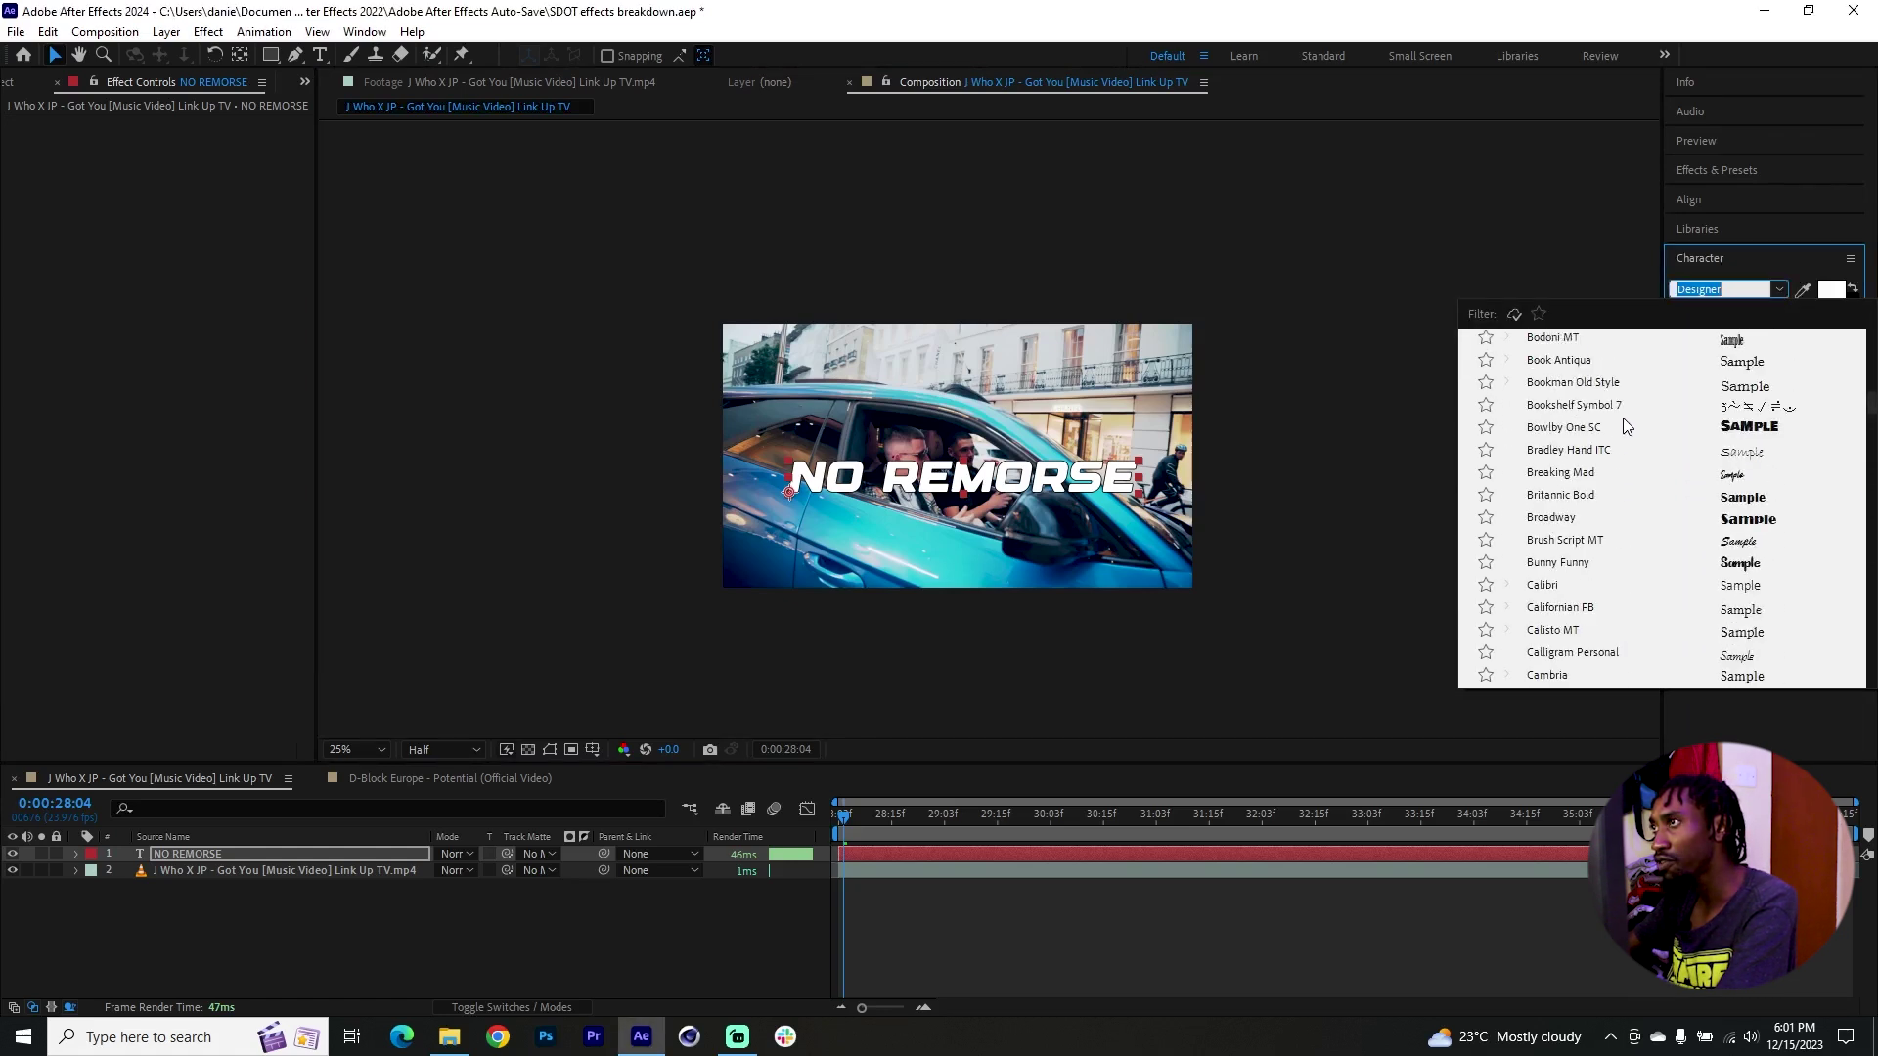
scroll(1624, 428, "up", 8)
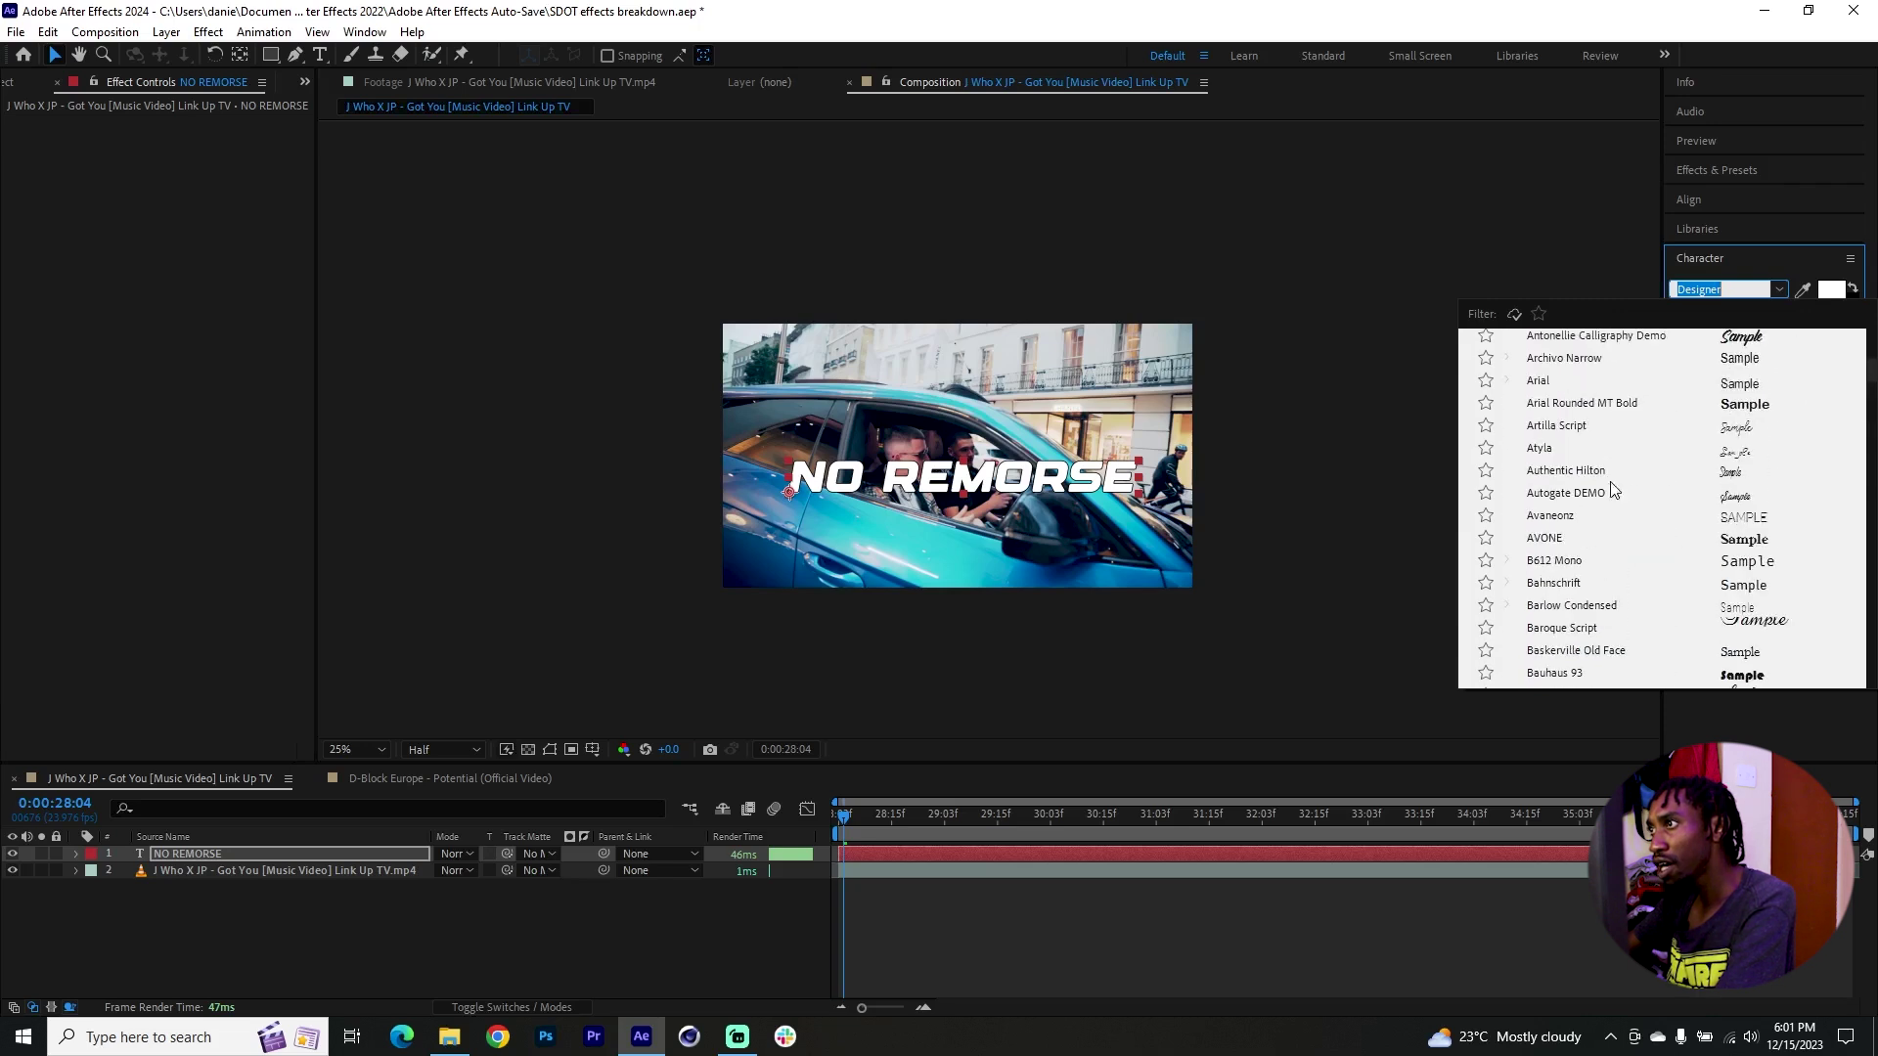
left_click(1571, 538)
left_click(1845, 320)
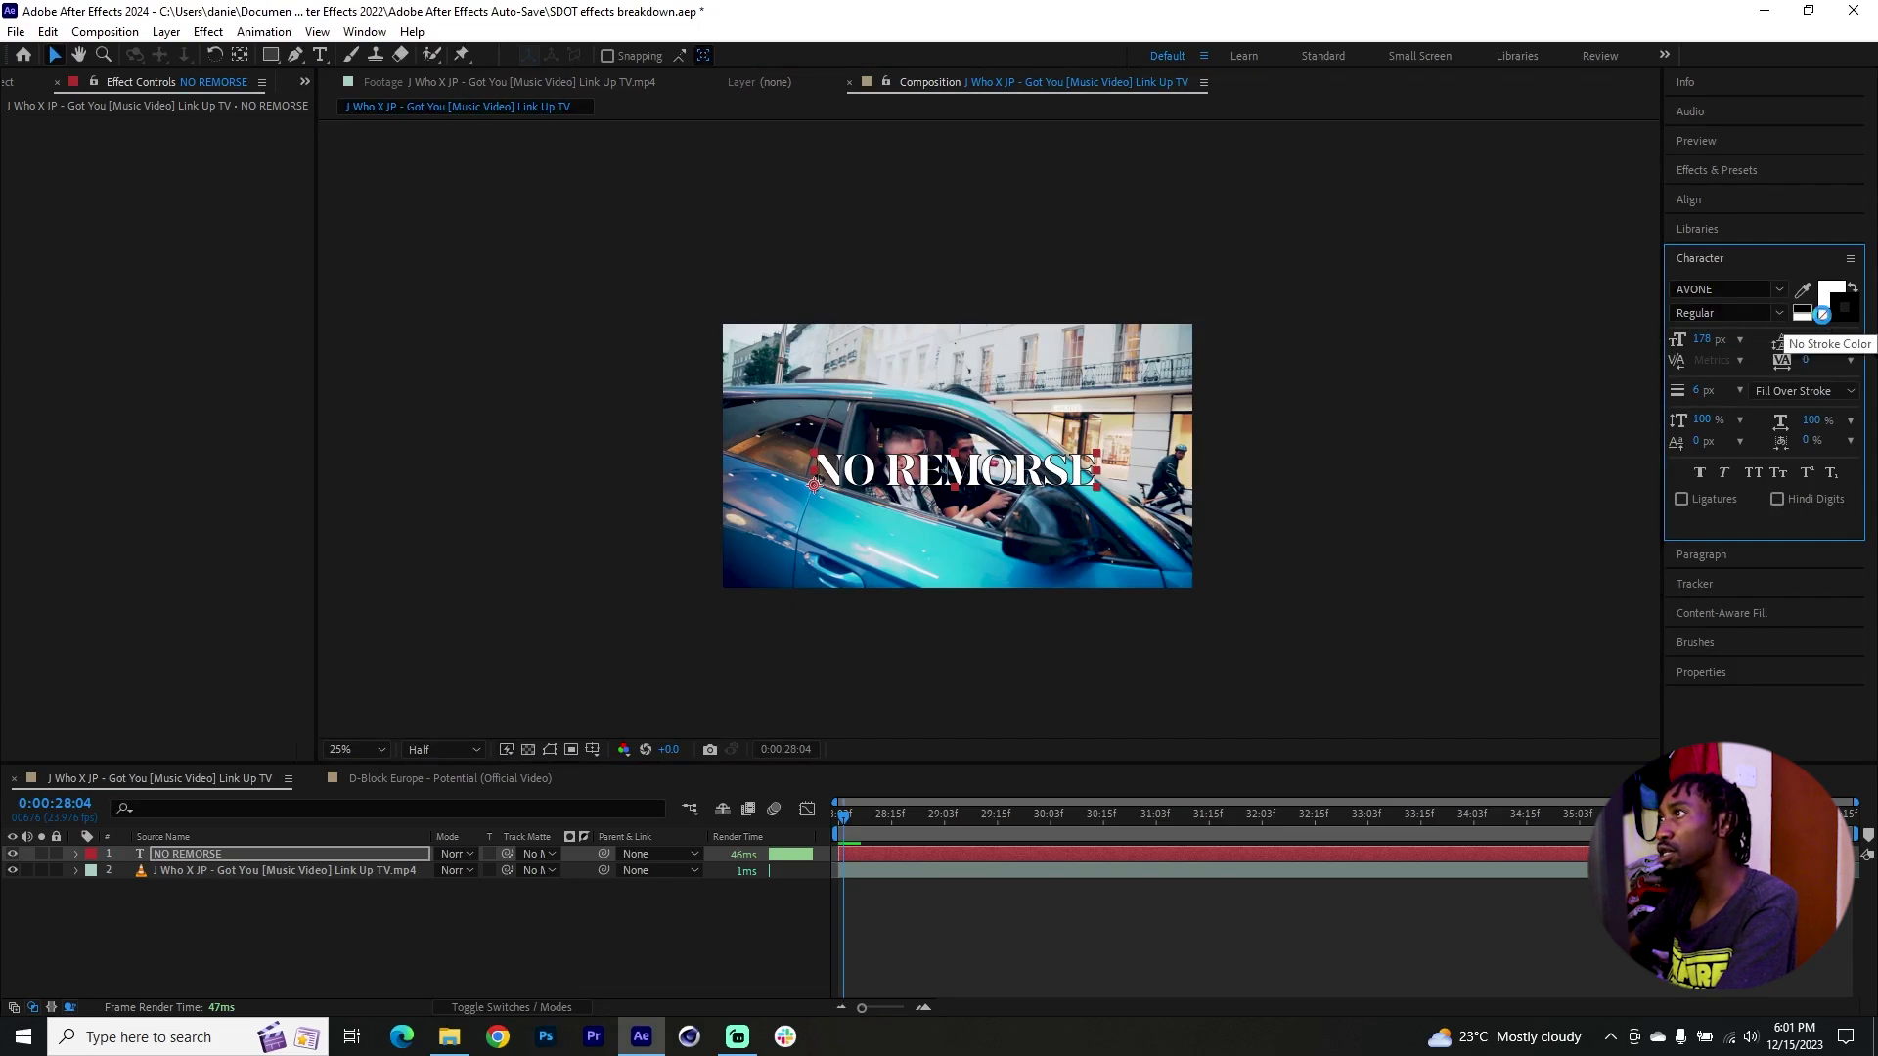
left_click(1823, 314)
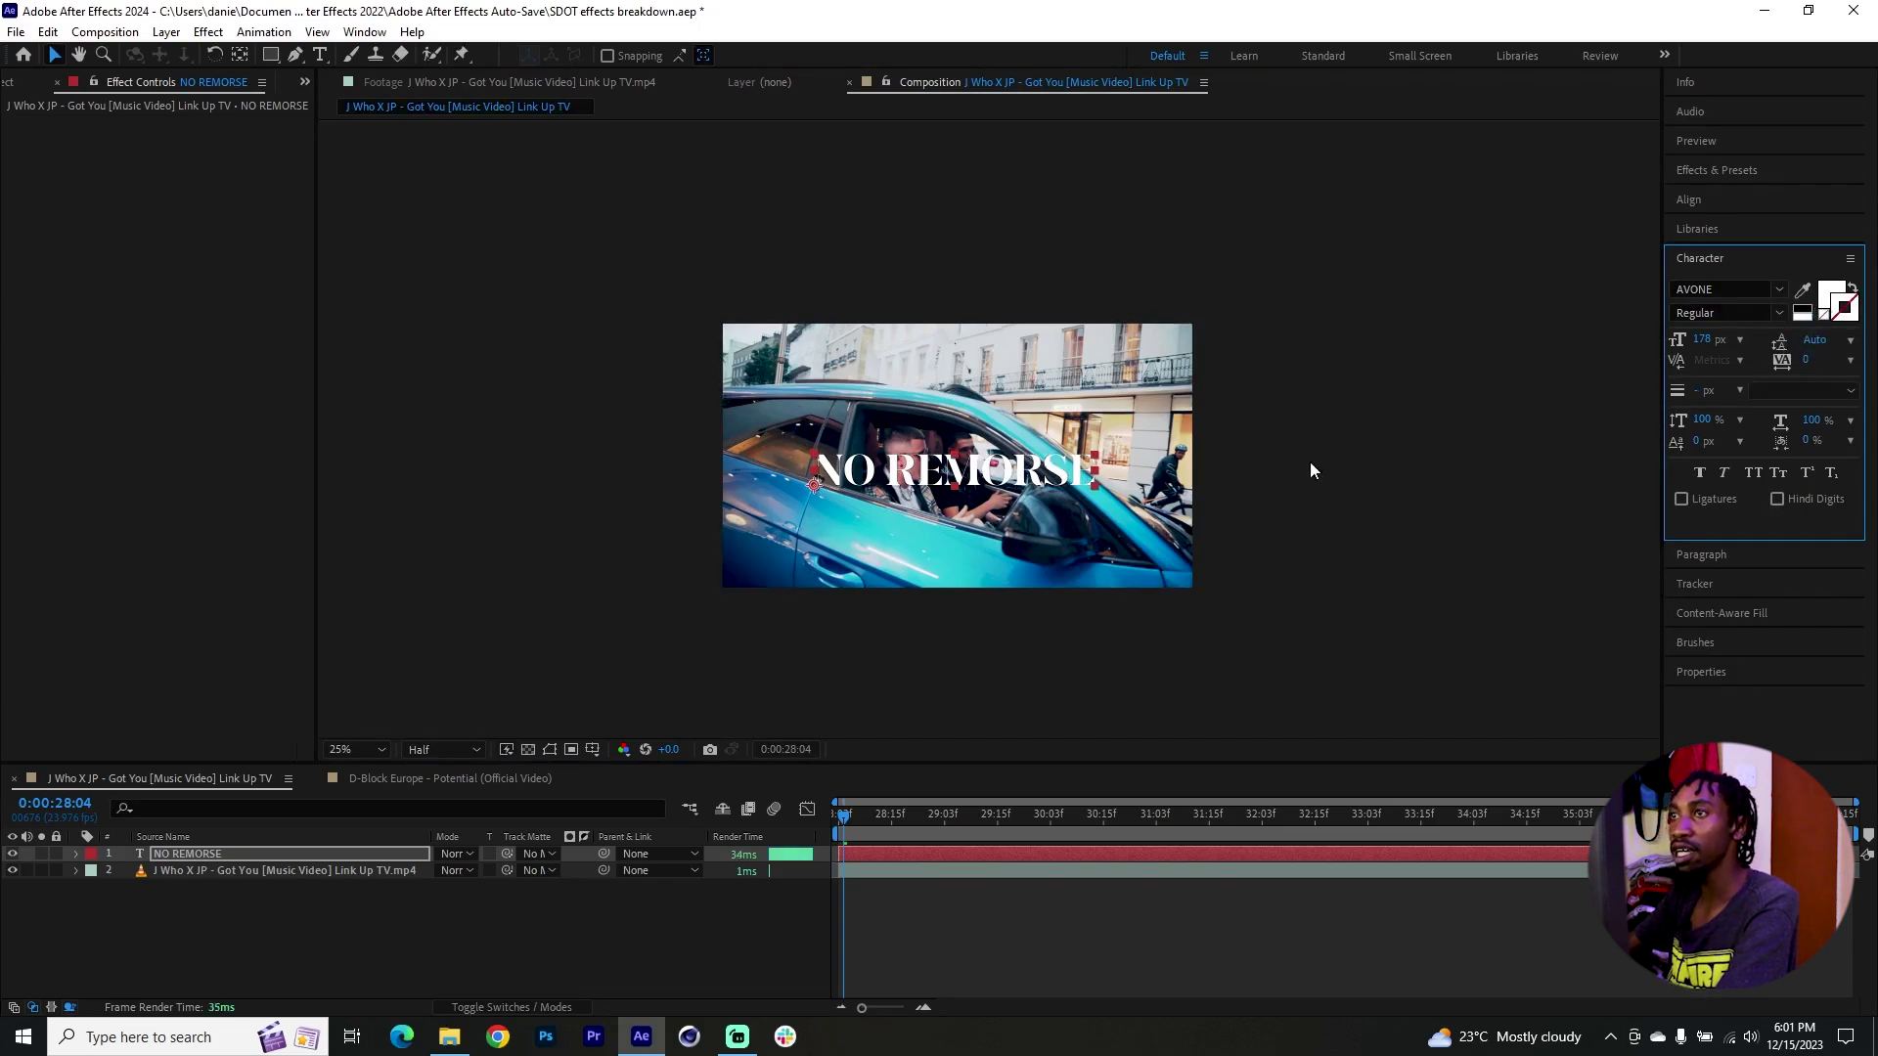
Create a composition-sized black solid, search the effects for "elem", and apply the Element effect to the solid
right_click(467, 926)
mouse_move(597, 688)
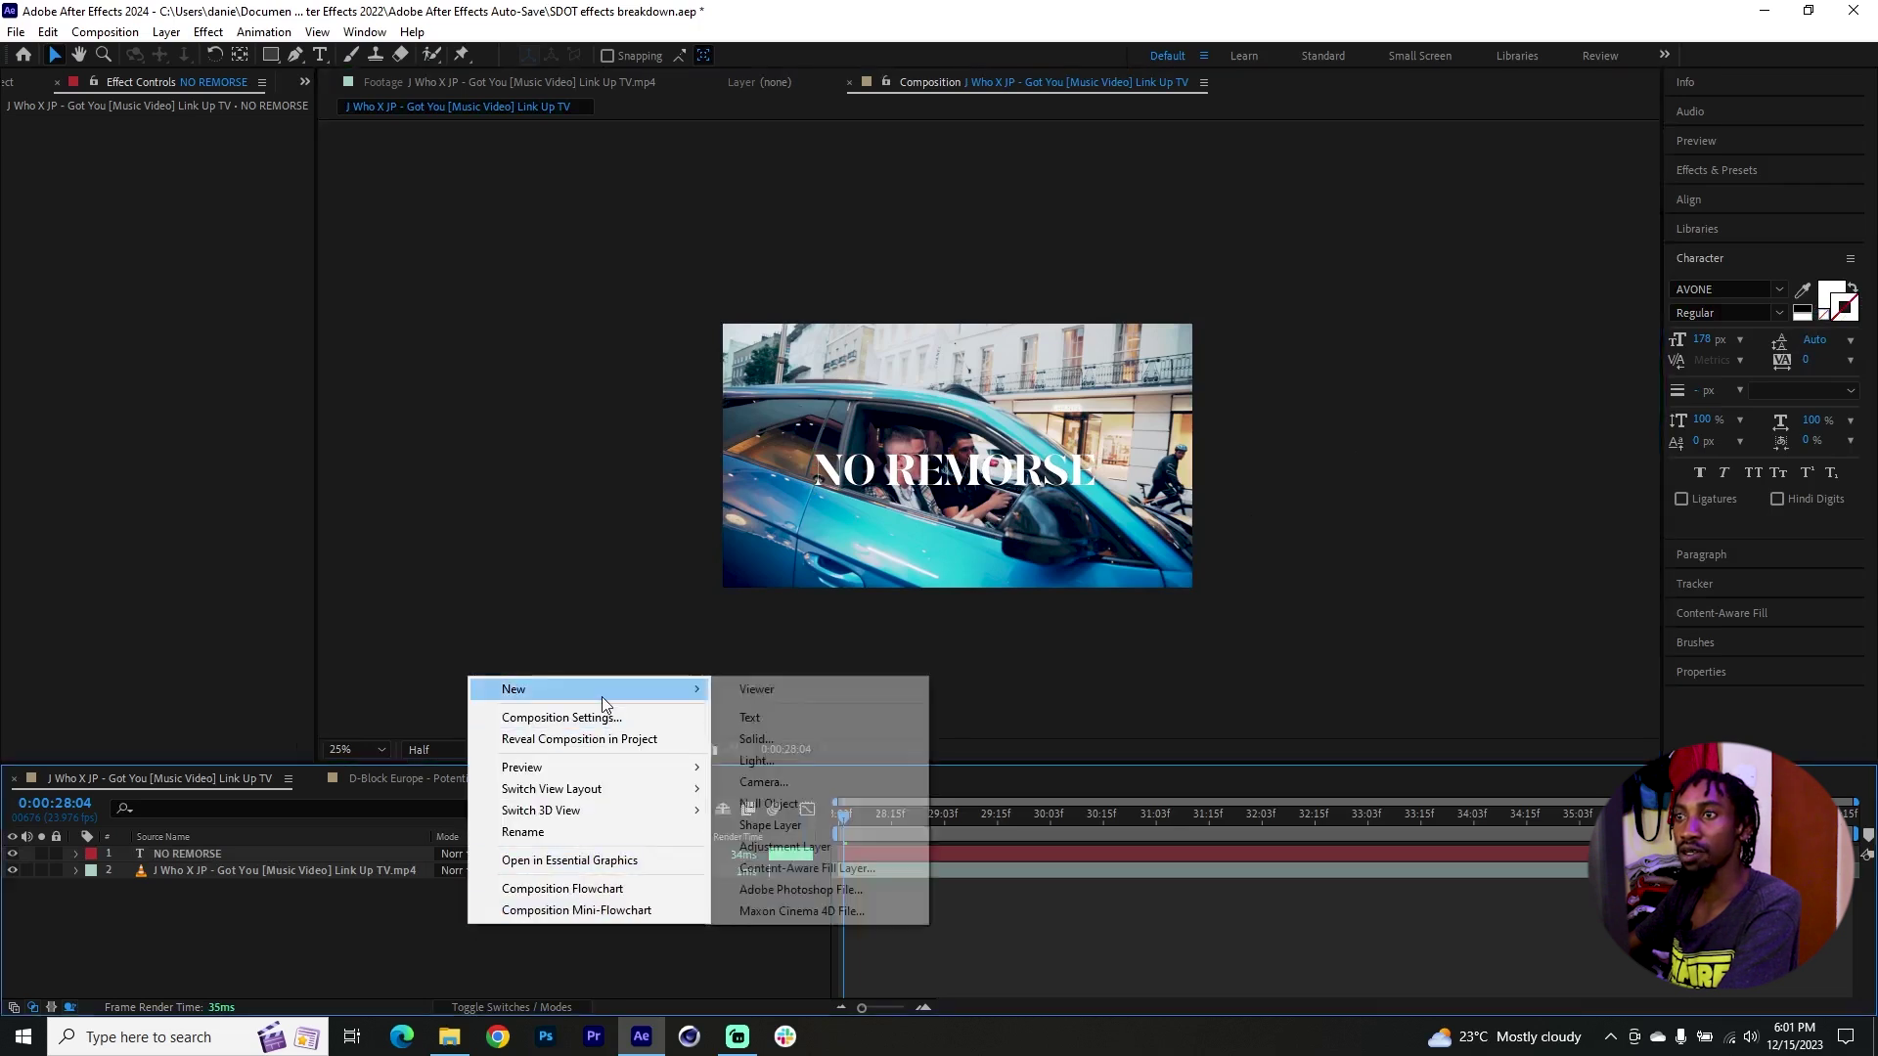
left_click(813, 740)
left_click(738, 548)
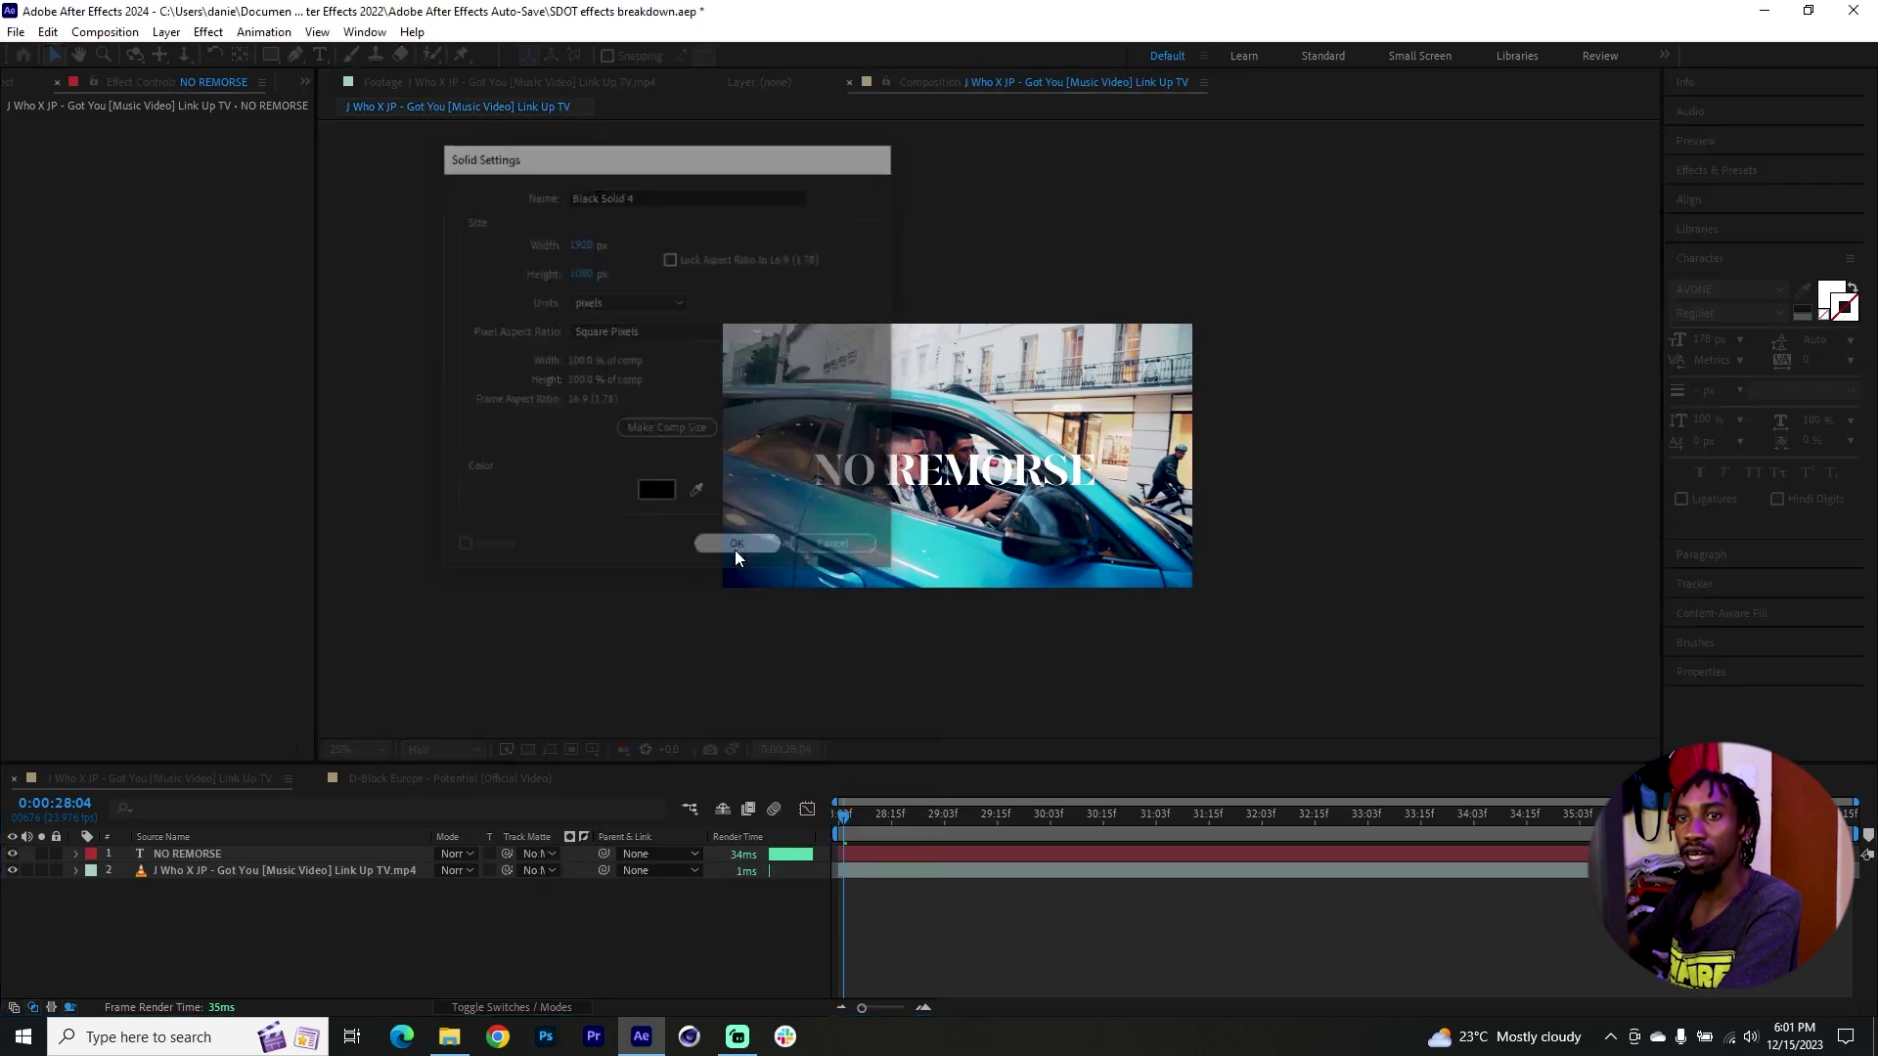
key("ctrl+5")
type("elem")
left_click_drag(1761, 235, 354, 853)
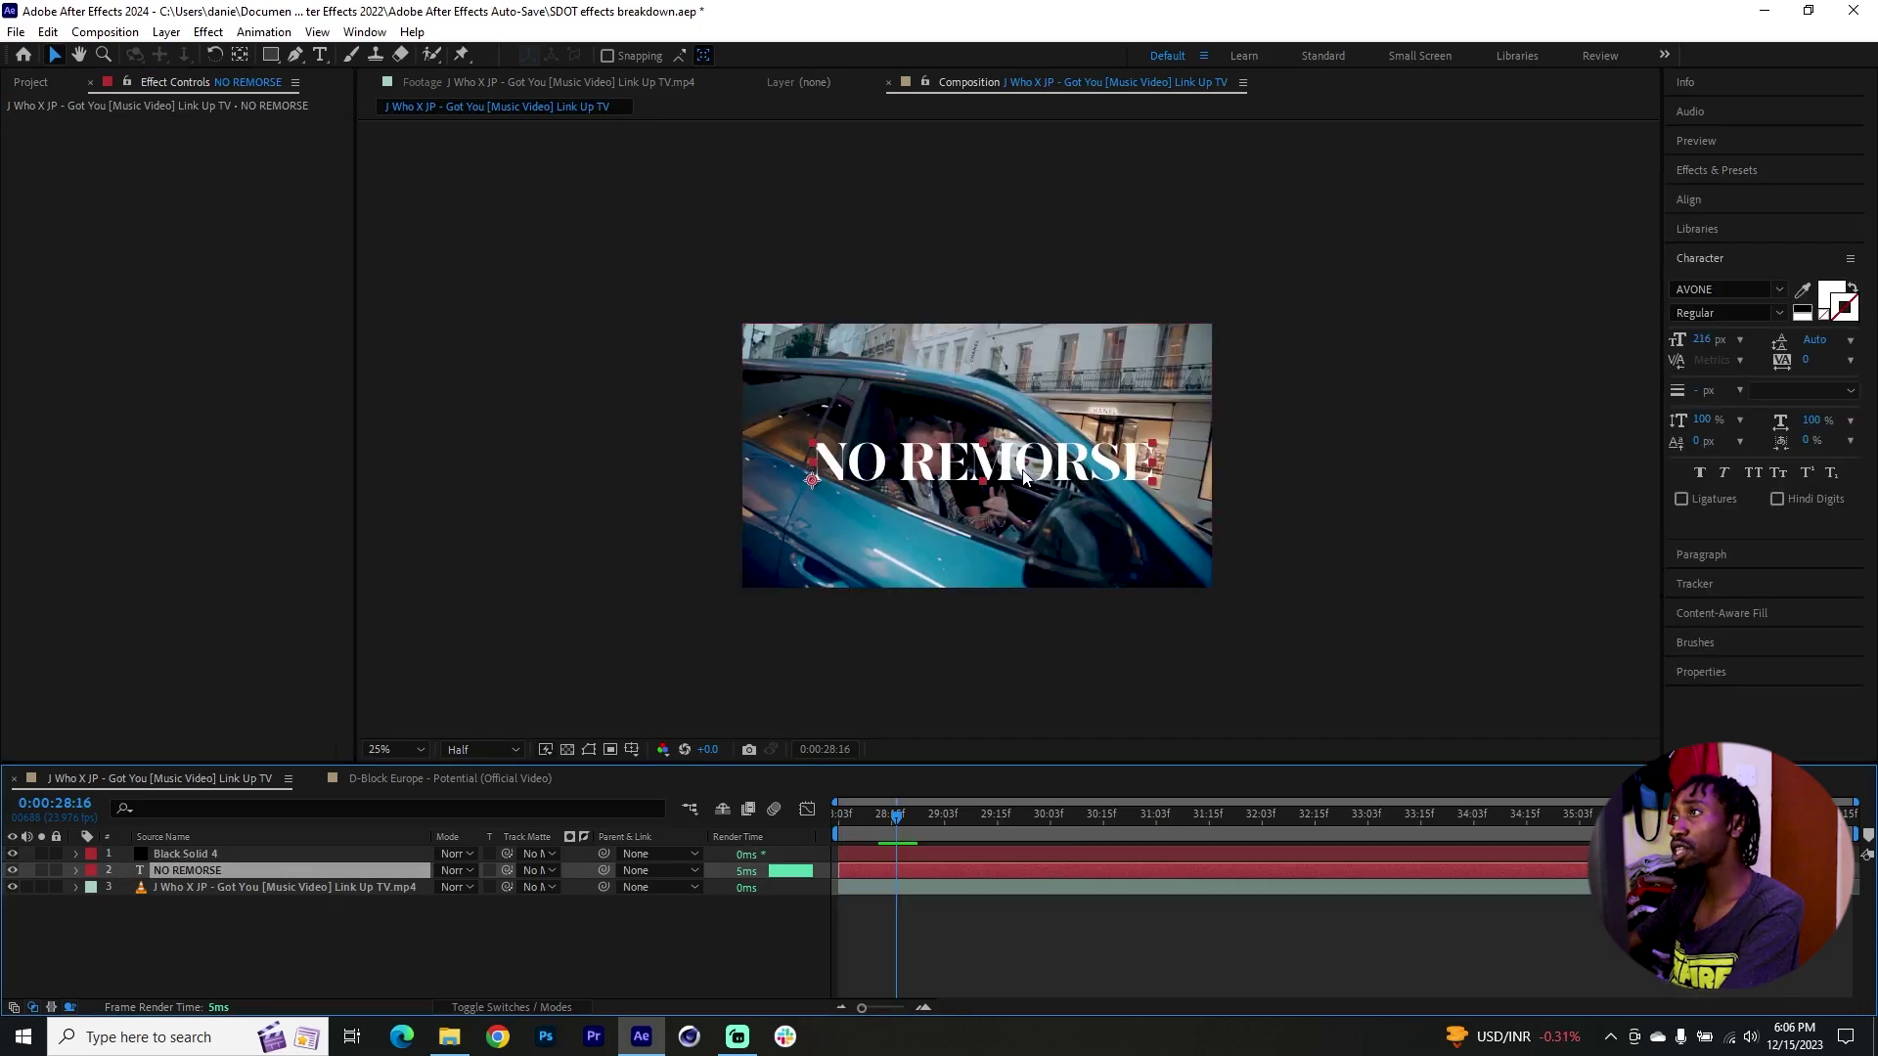
Nudge the NO REMORSE text slightly left over the car footage
left_click_drag(1024, 477, 1015, 476)
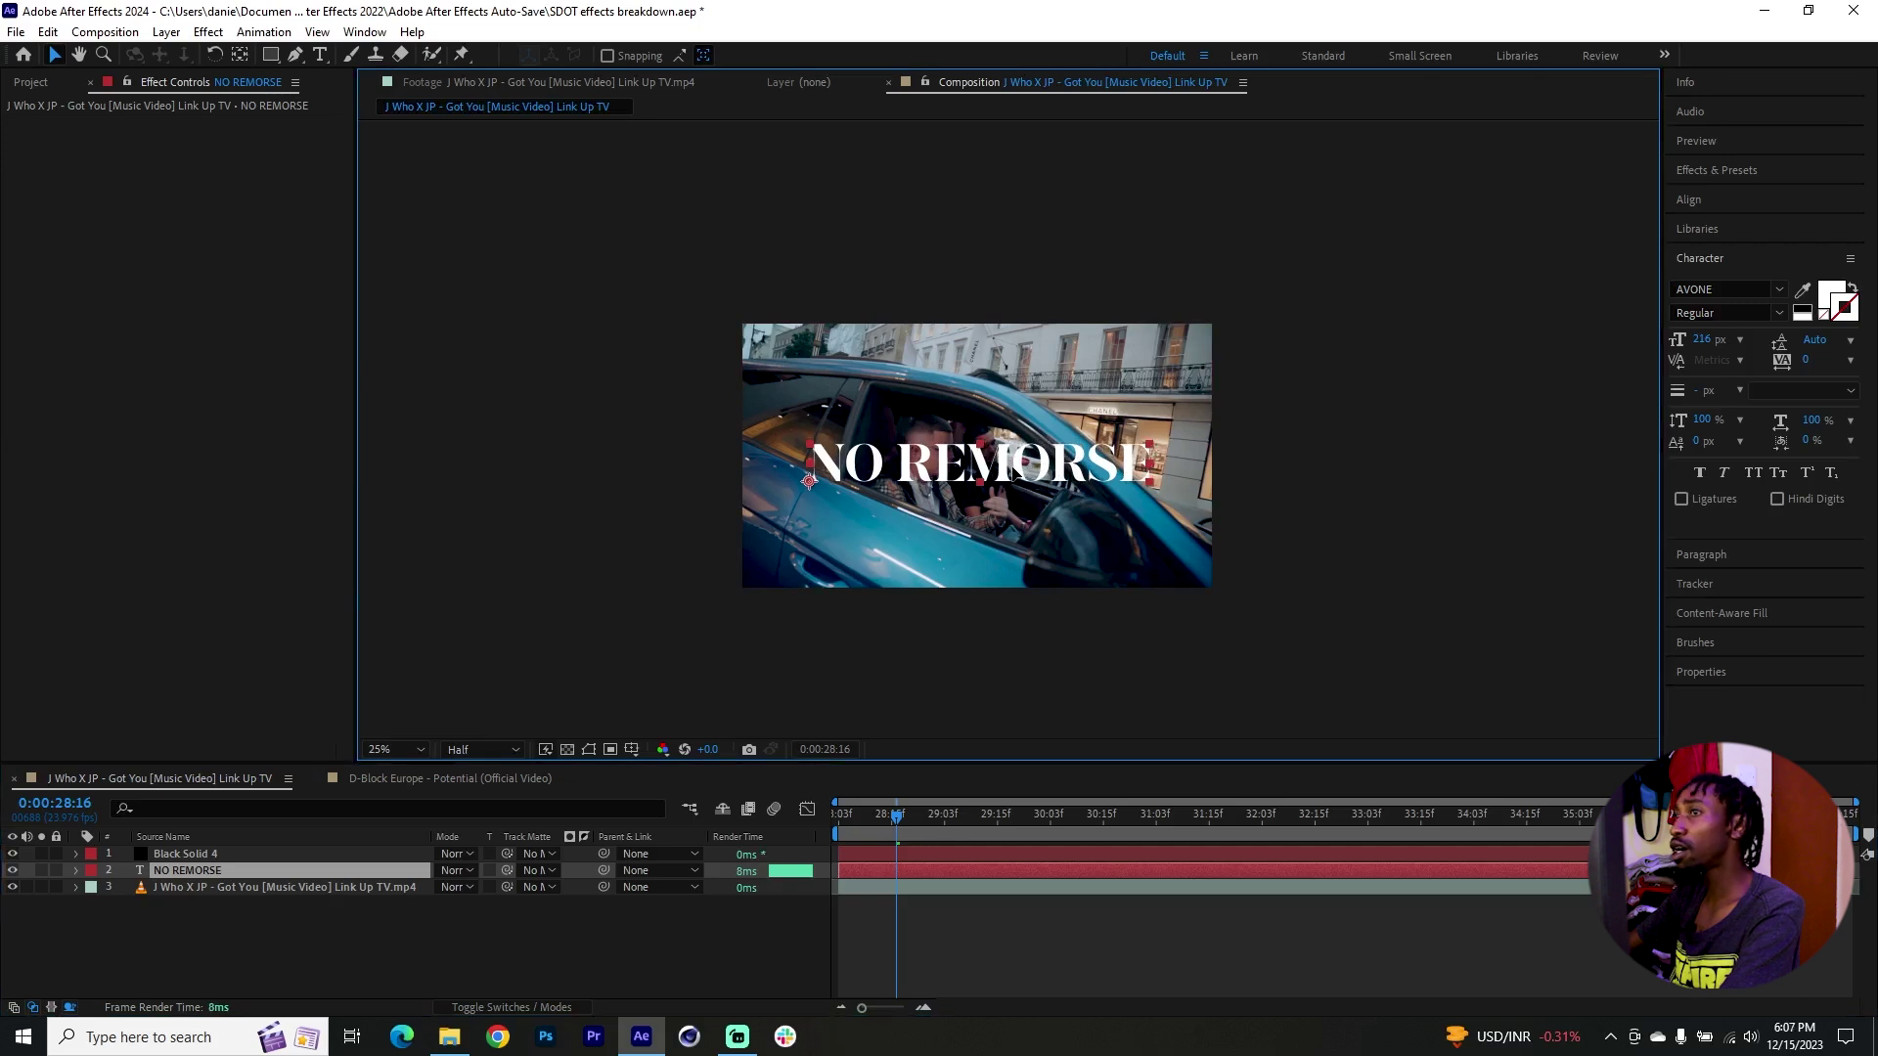
Assign the NO REMORSE text layer as Path Layer 1 of the solid's Element effect and extrude it in Scene Setup
left_click(225, 851)
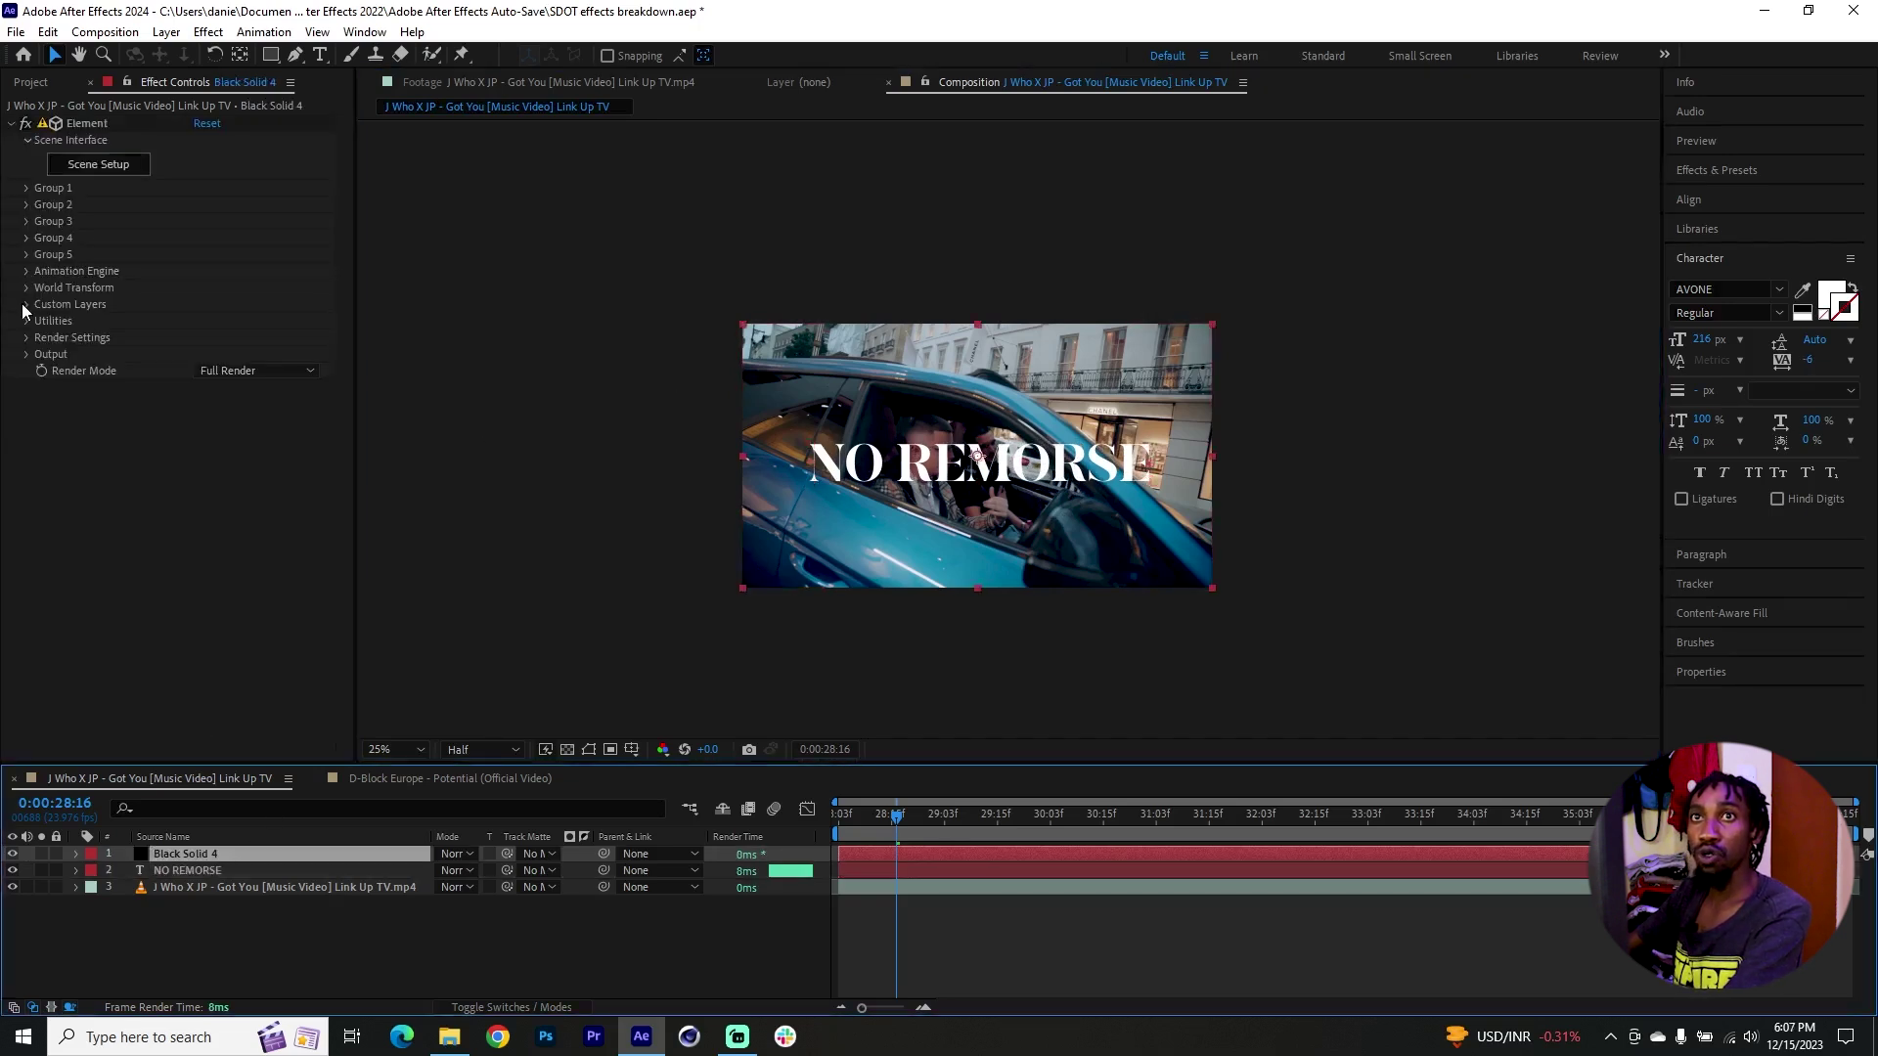
left_click(25, 305)
left_click(44, 321)
left_click(226, 338)
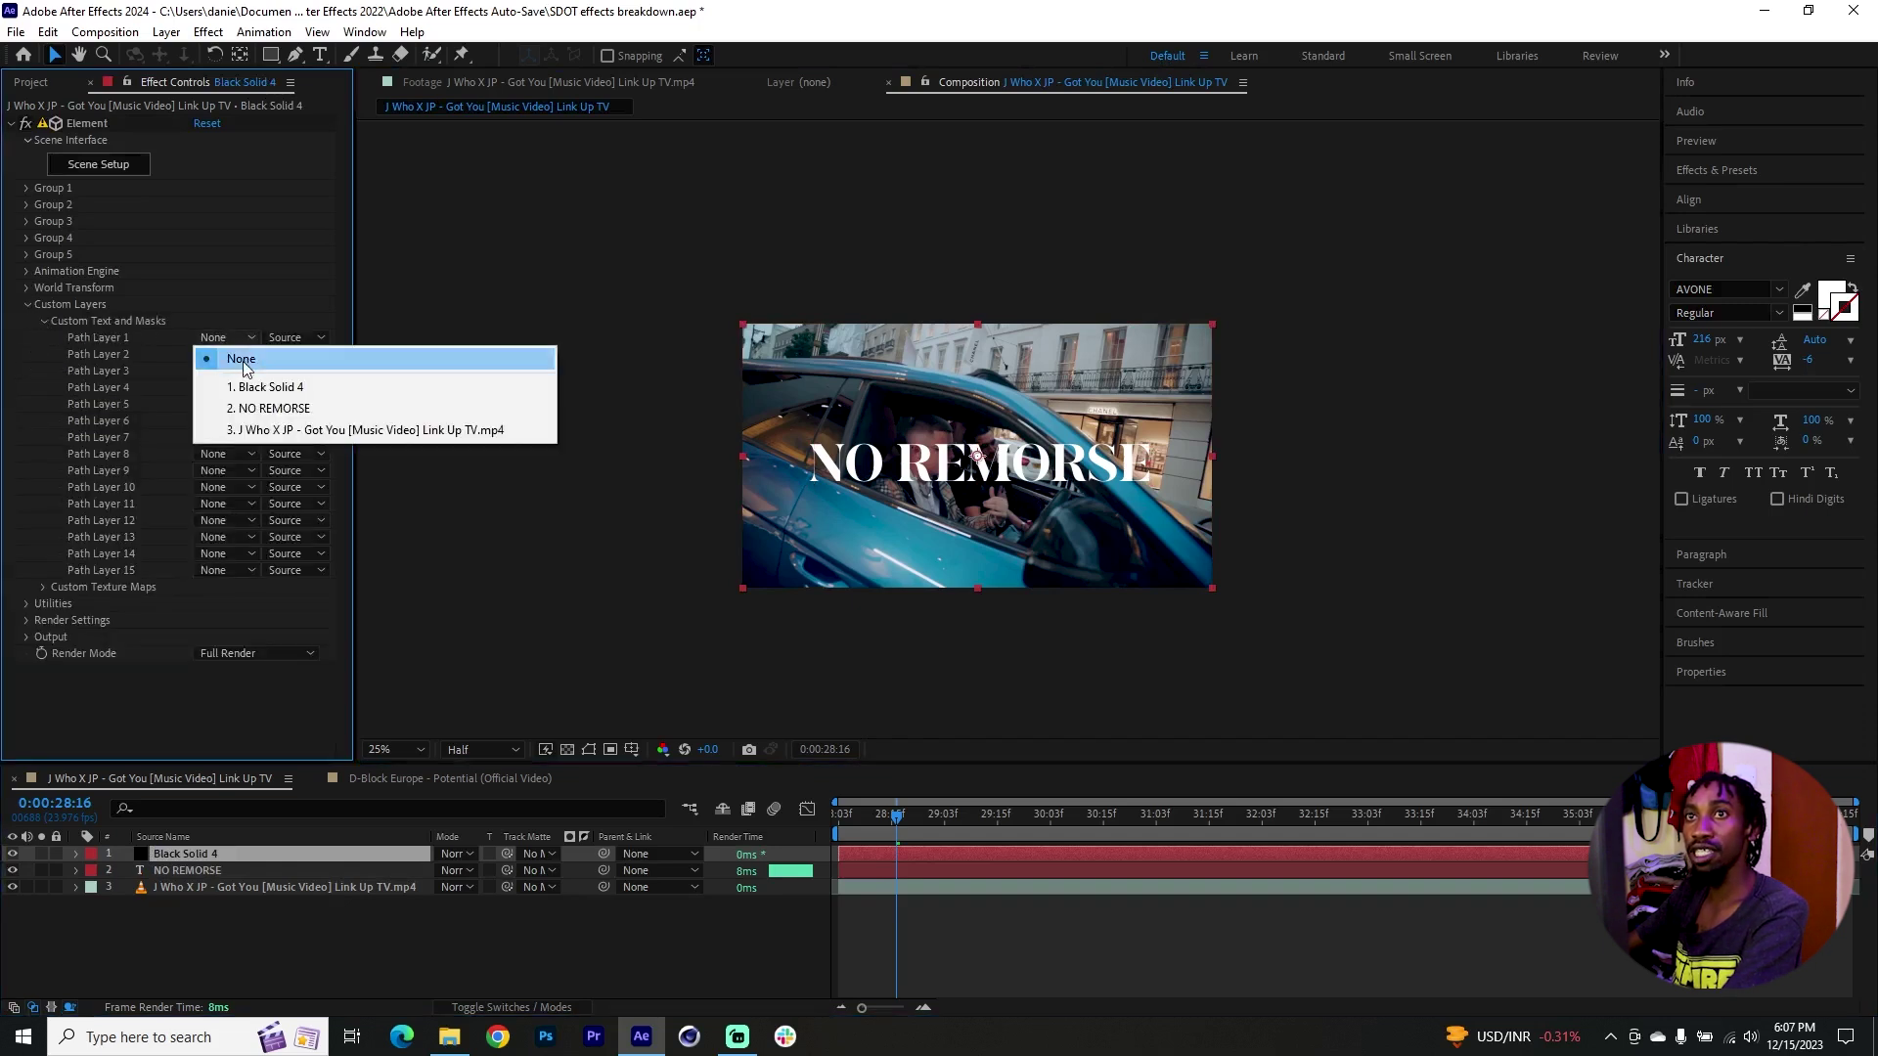
left_click(276, 409)
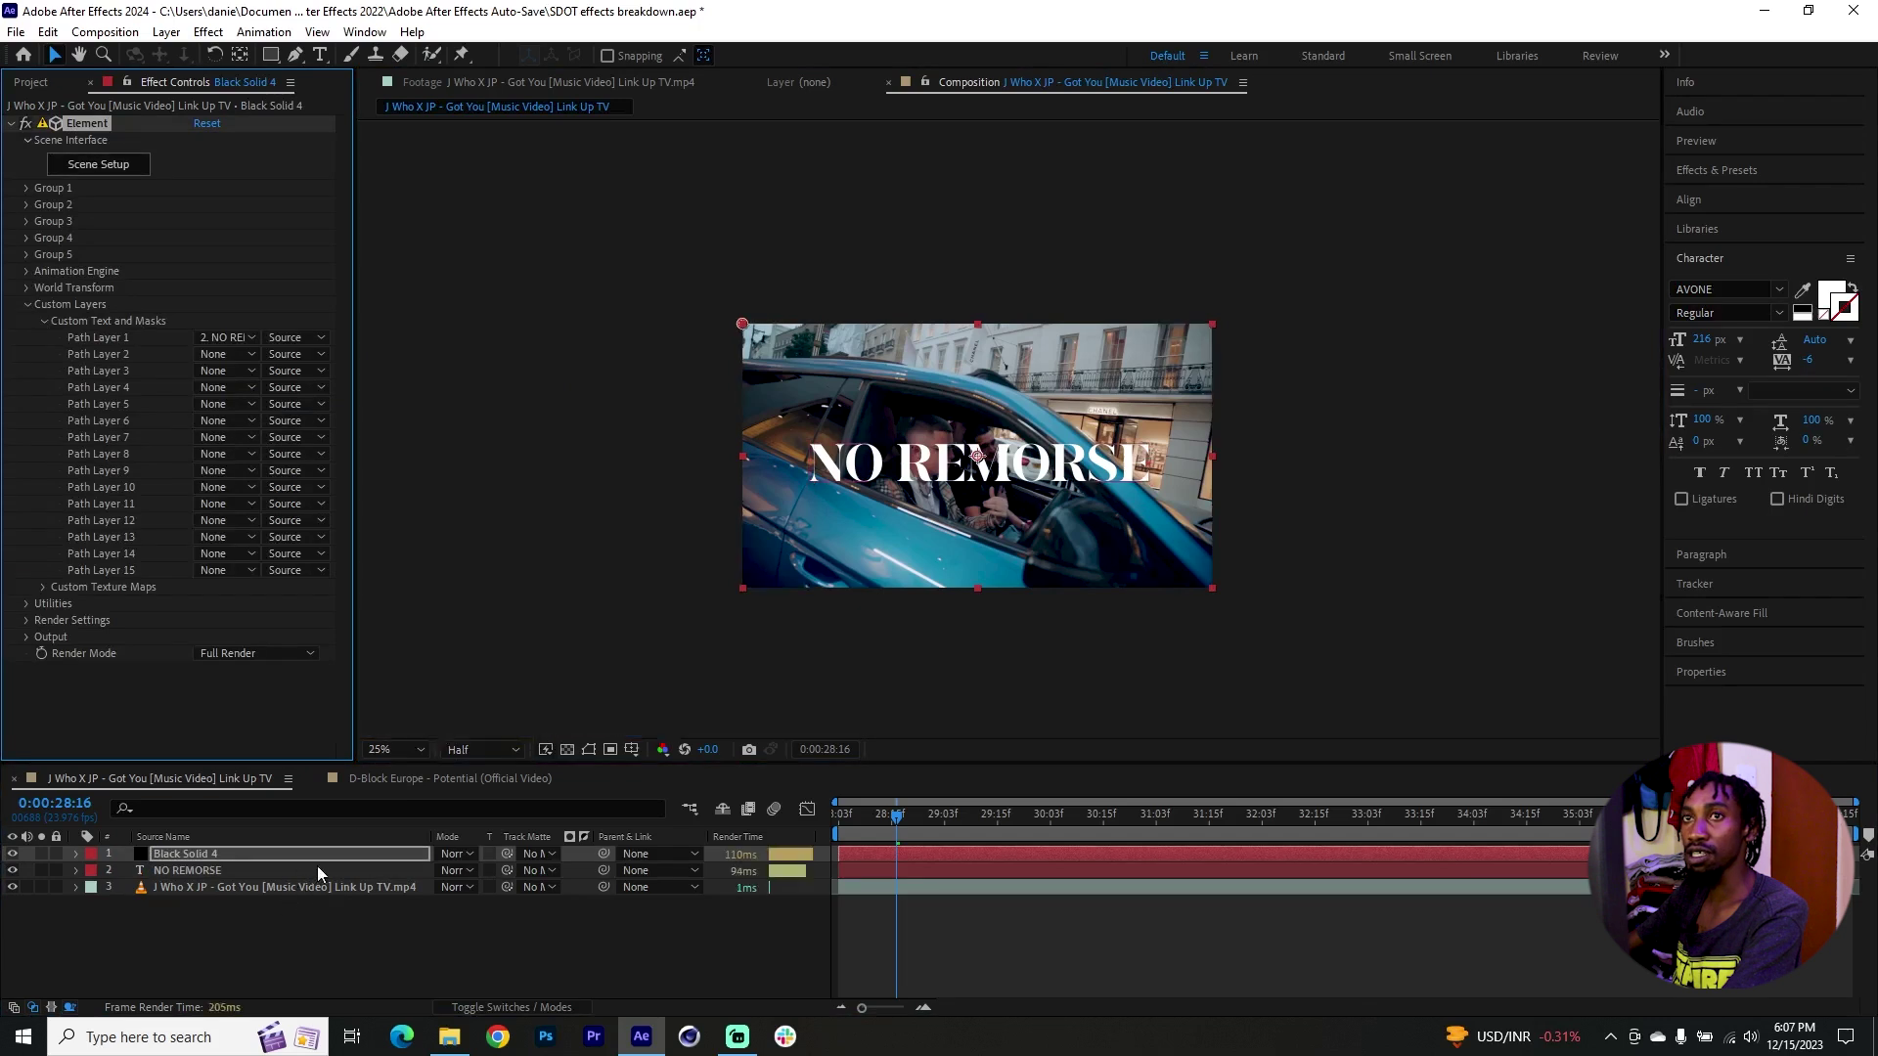
left_click(43, 320)
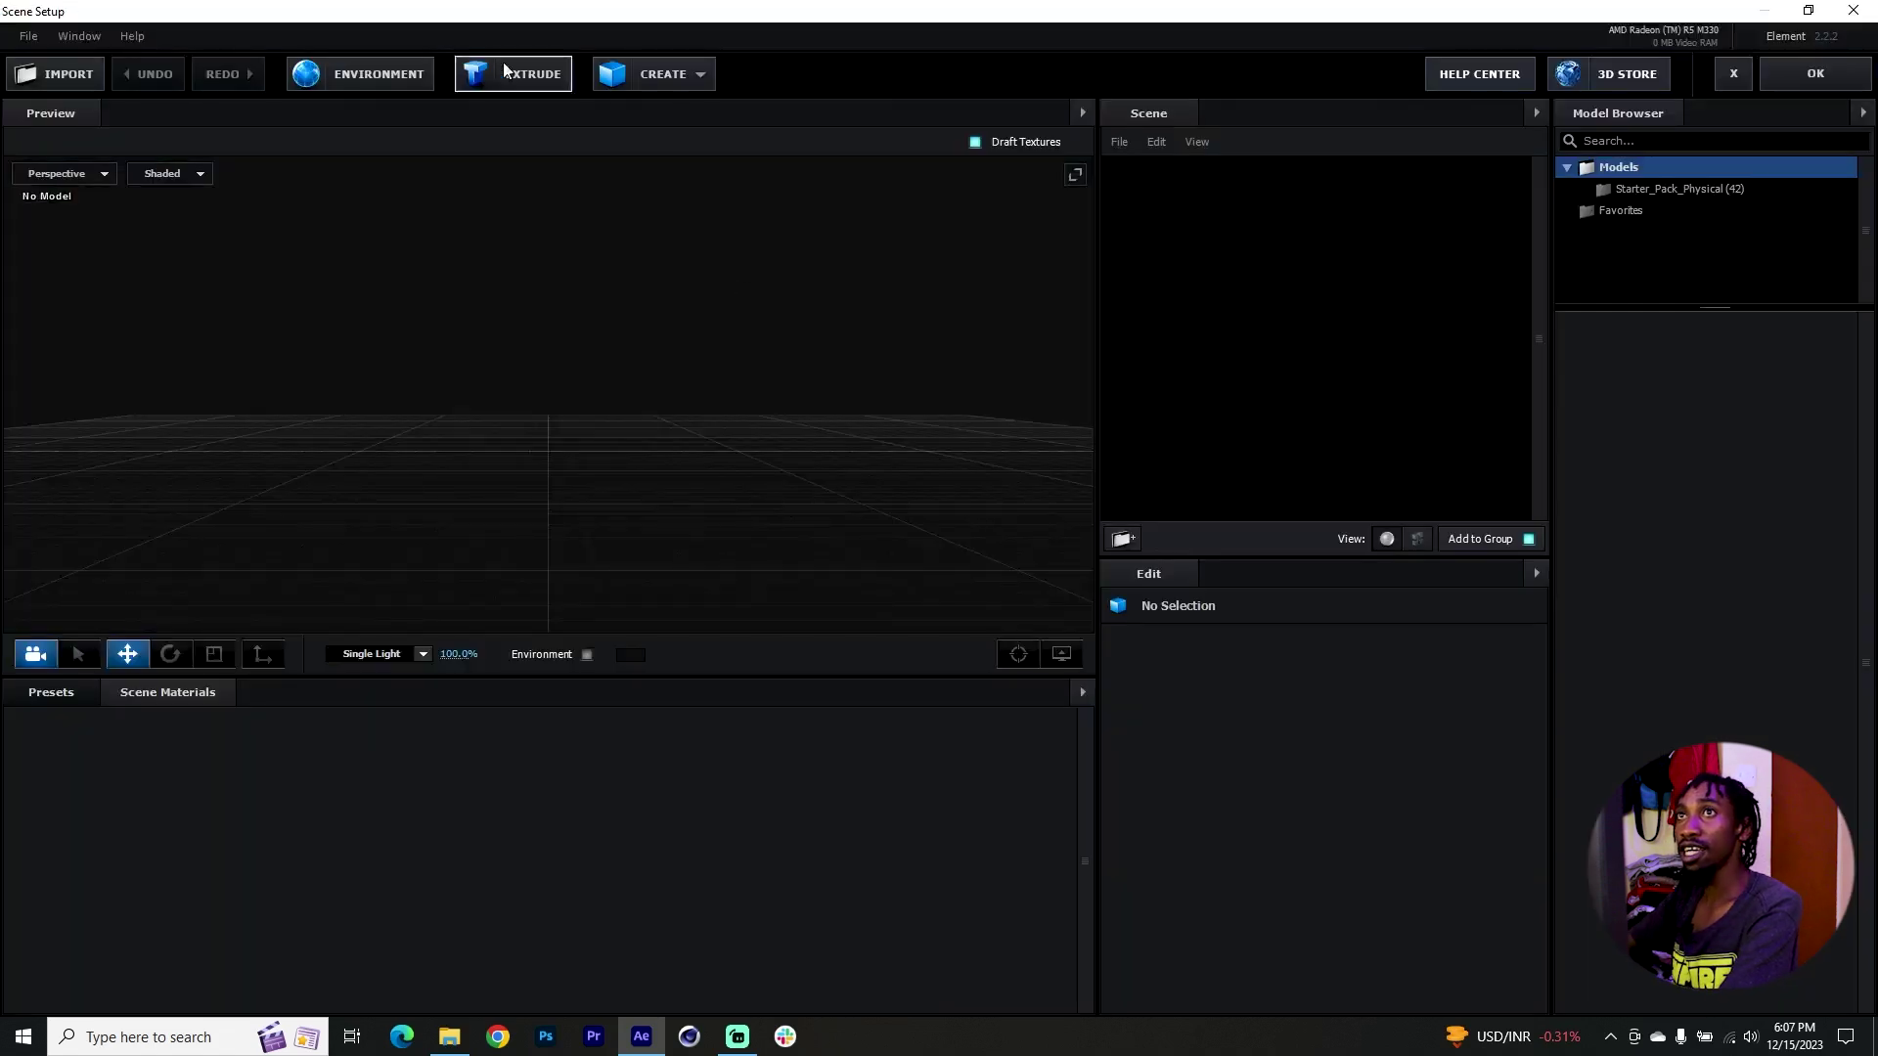
left_click(508, 73)
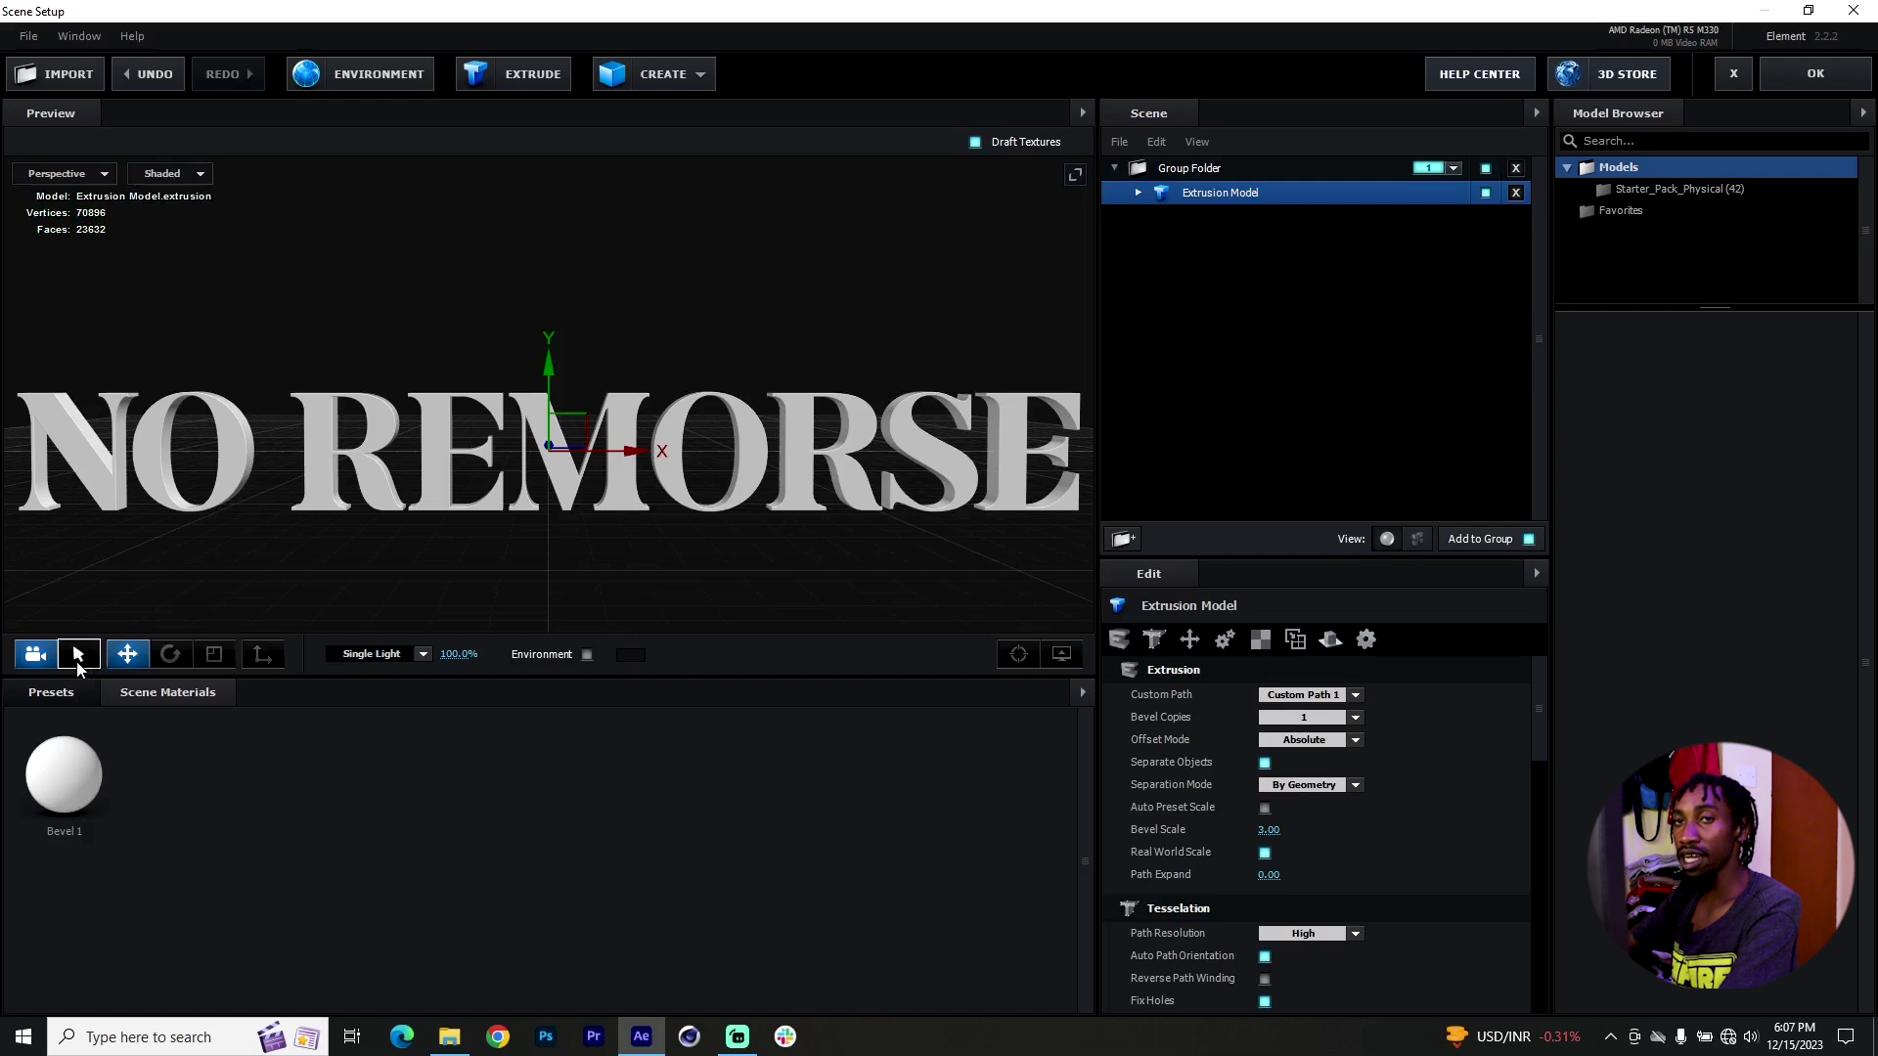
Examine the extruded NO REMORSE model from different distances and angles in the 3D preview
left_click(80, 657)
scroll(518, 546, "down", 3)
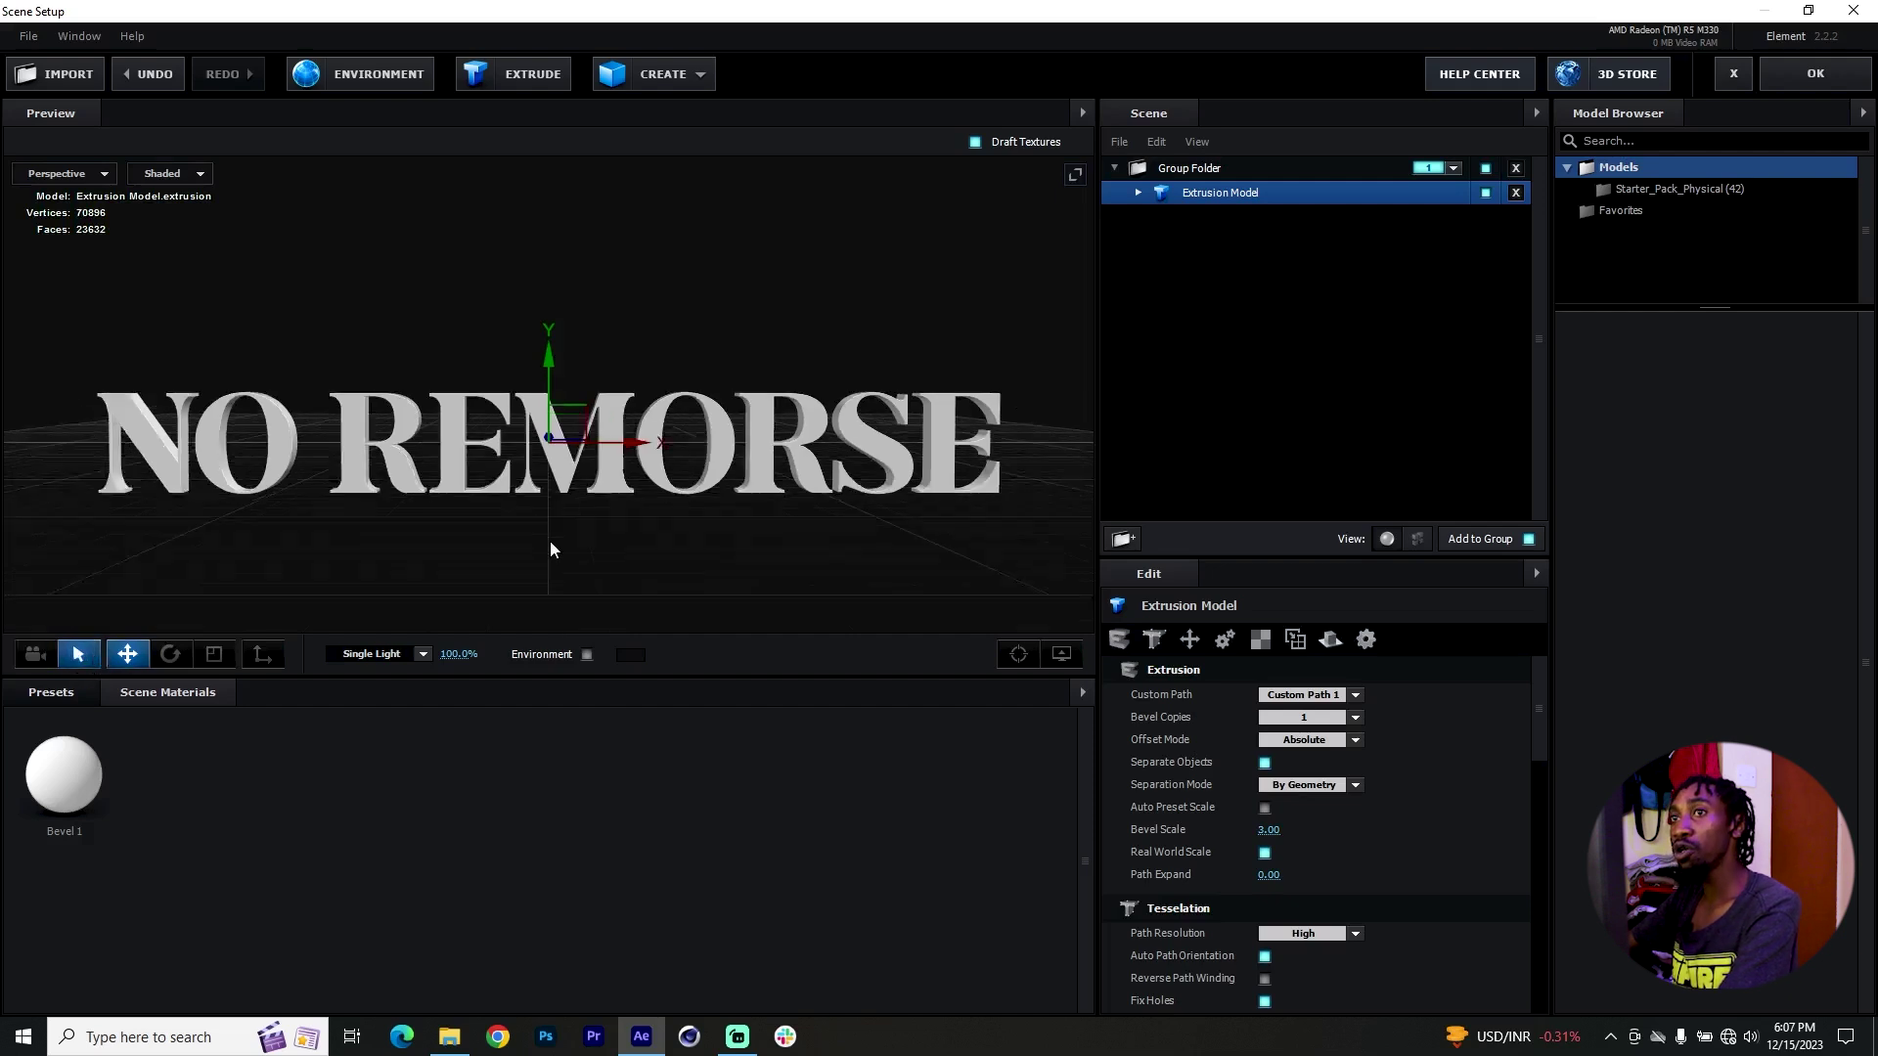
scroll(549, 542, "up", 3)
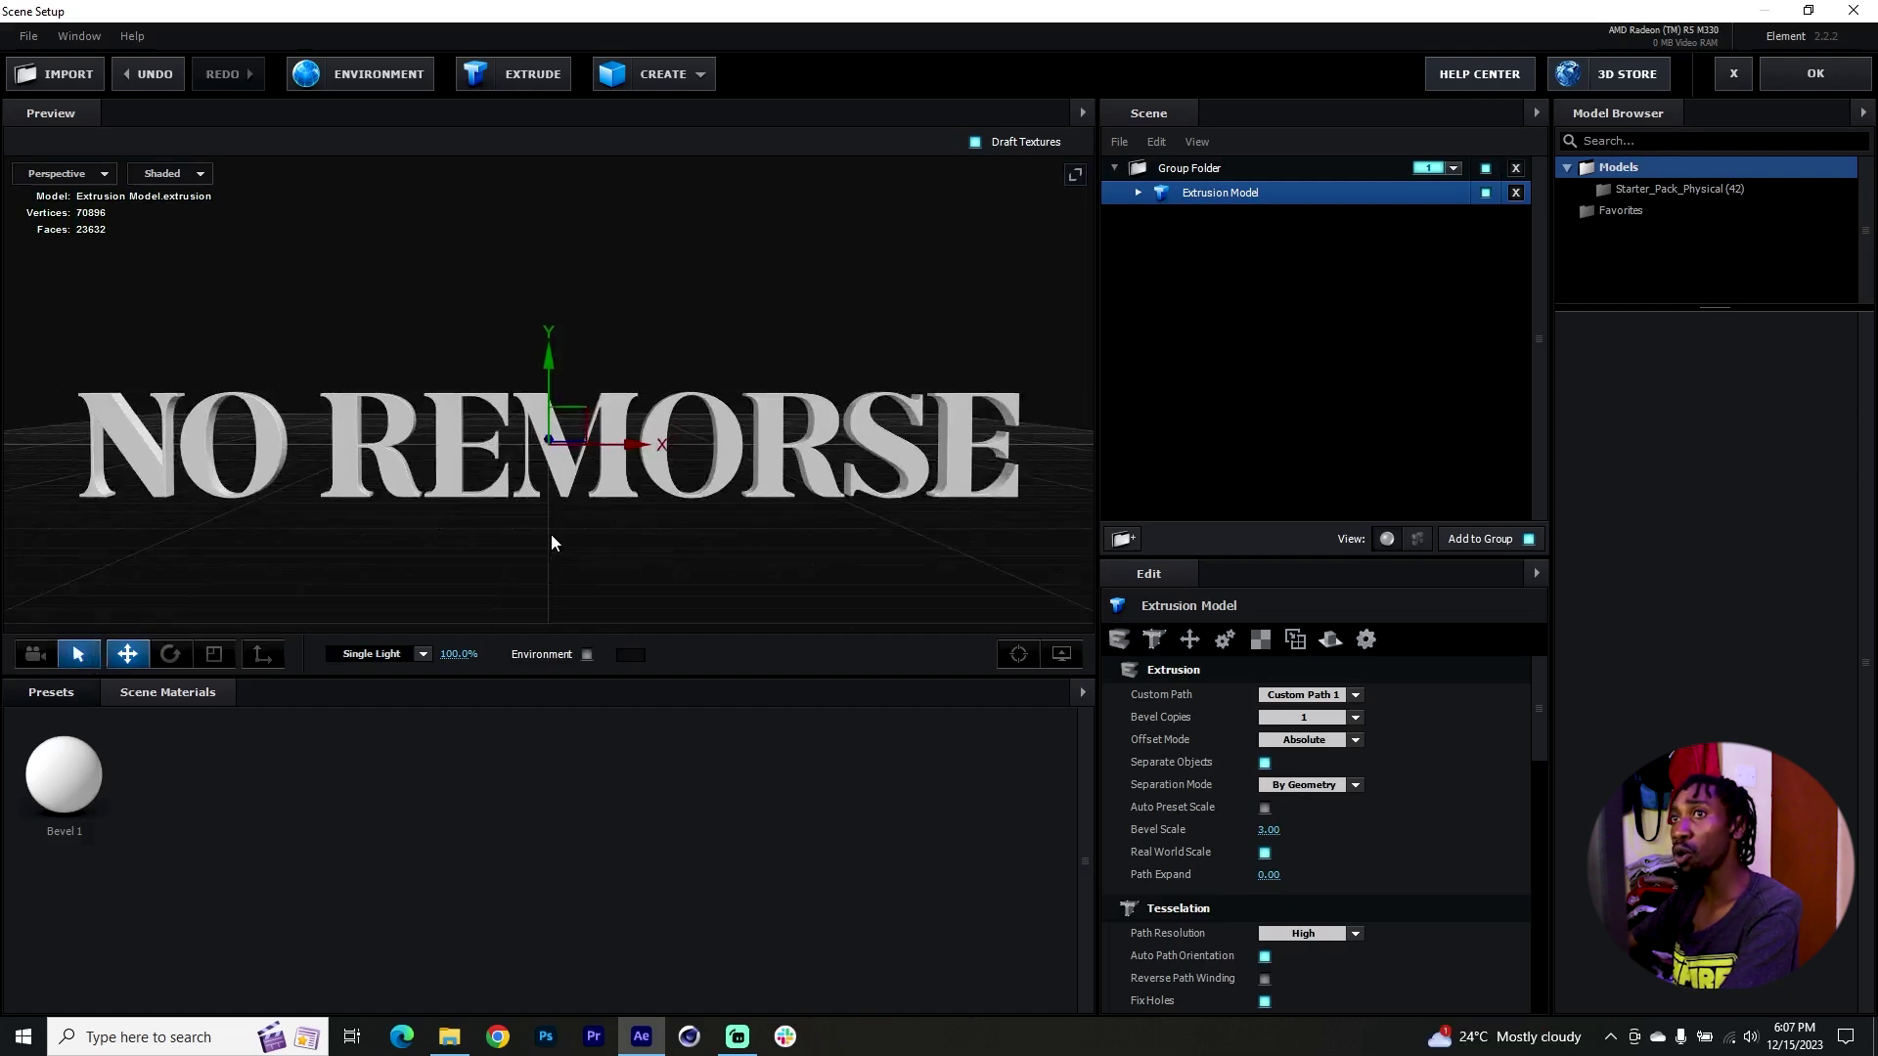
scroll(551, 541, "down", 2)
scroll(552, 541, "up", 3)
scroll(552, 540, "down", 2)
scroll(552, 541, "up", 2)
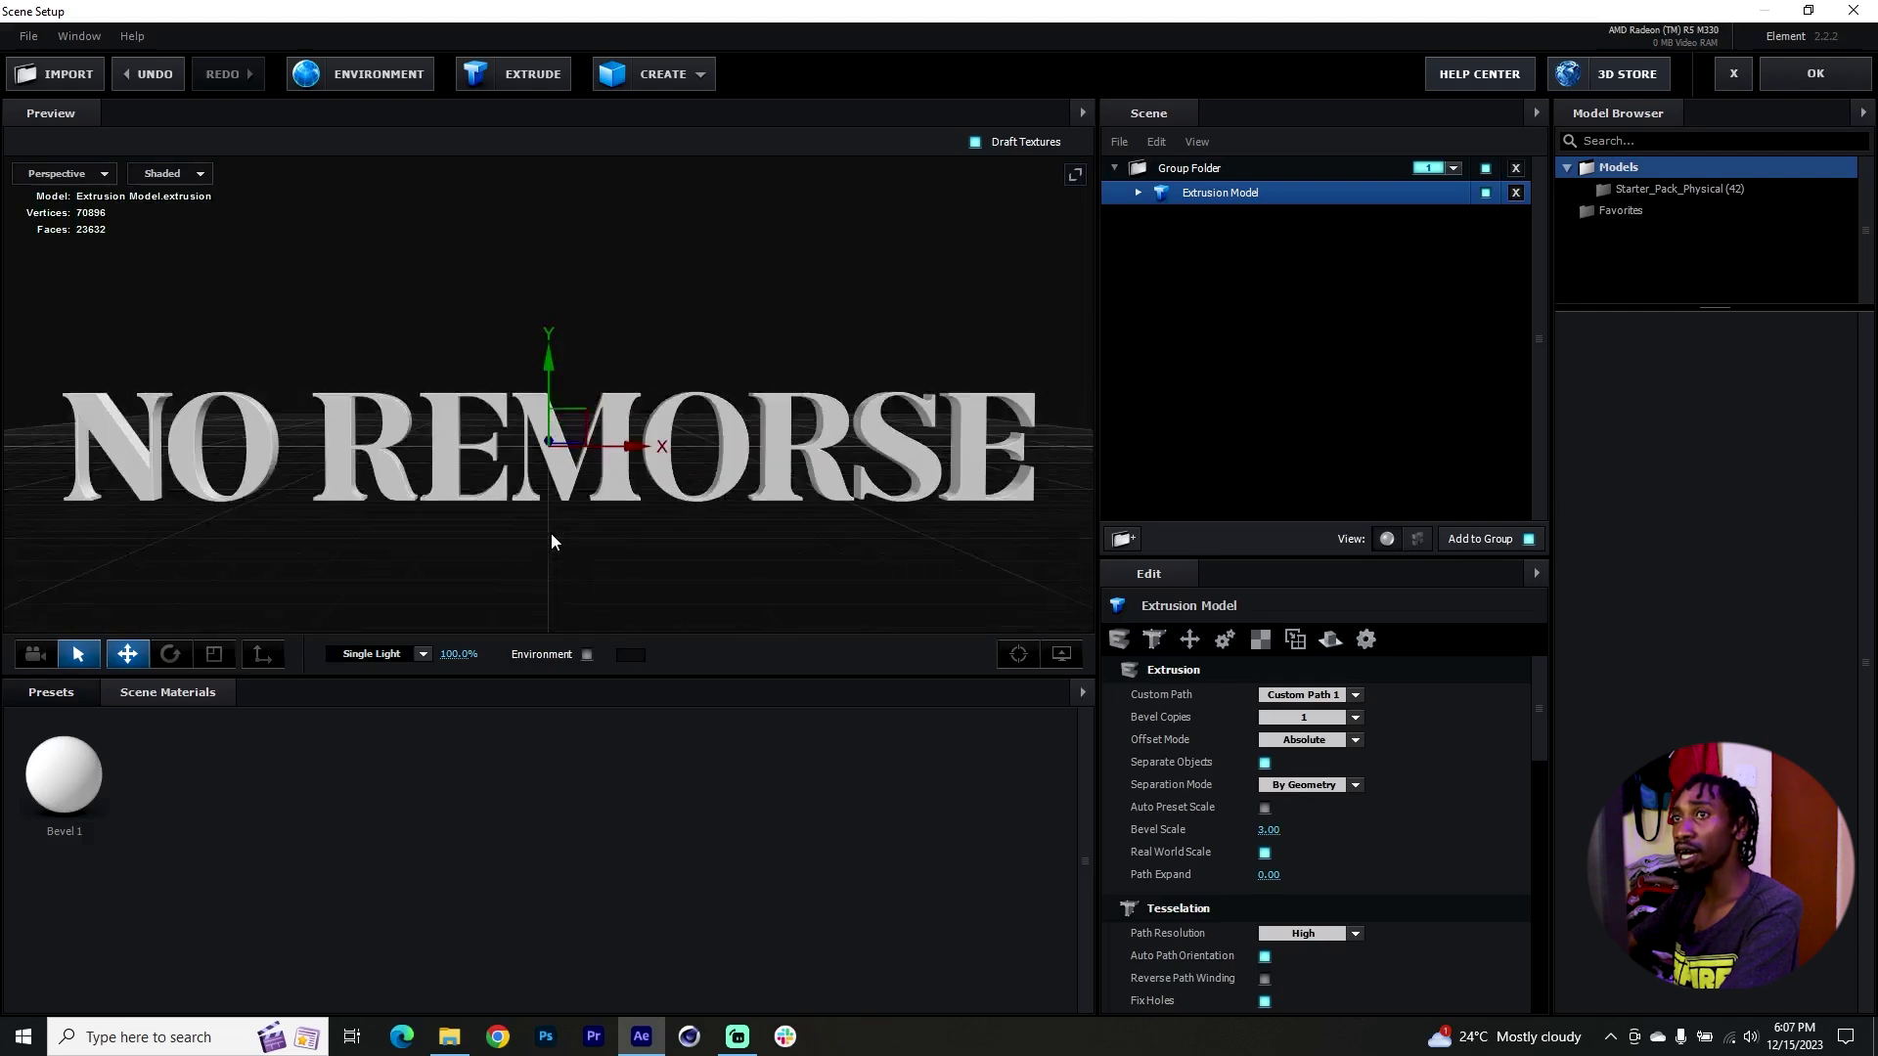
scroll(551, 540, "down", 2)
scroll(552, 541, "up", 1)
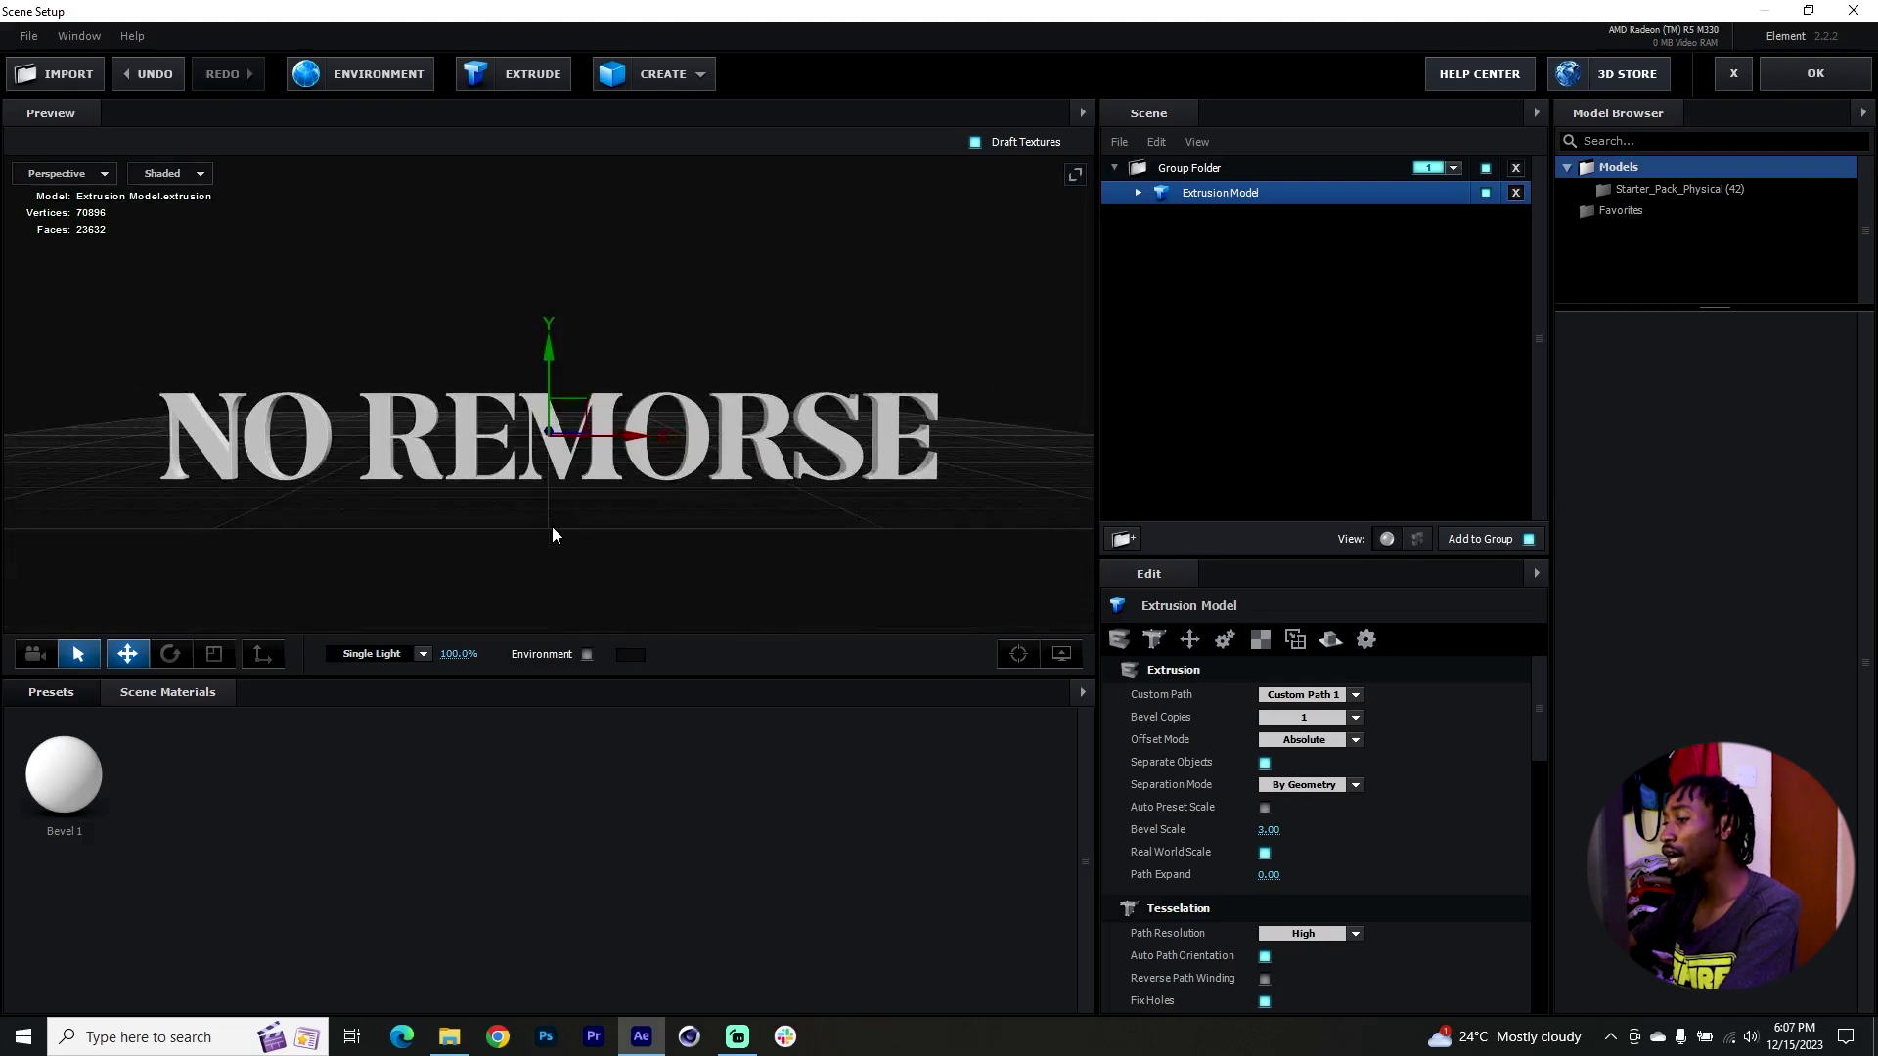
mouse_move(528, 525)
left_mouse_down()
mouse_move(466, 528)
mouse_move(592, 528)
mouse_move(557, 519)
mouse_move(562, 544)
mouse_move(443, 520)
mouse_move(696, 513)
mouse_move(548, 518)
left_mouse_up()
Set the Extrude depth of the NO REMORSE model's Bevel 1 to 1.65
left_click(1137, 192)
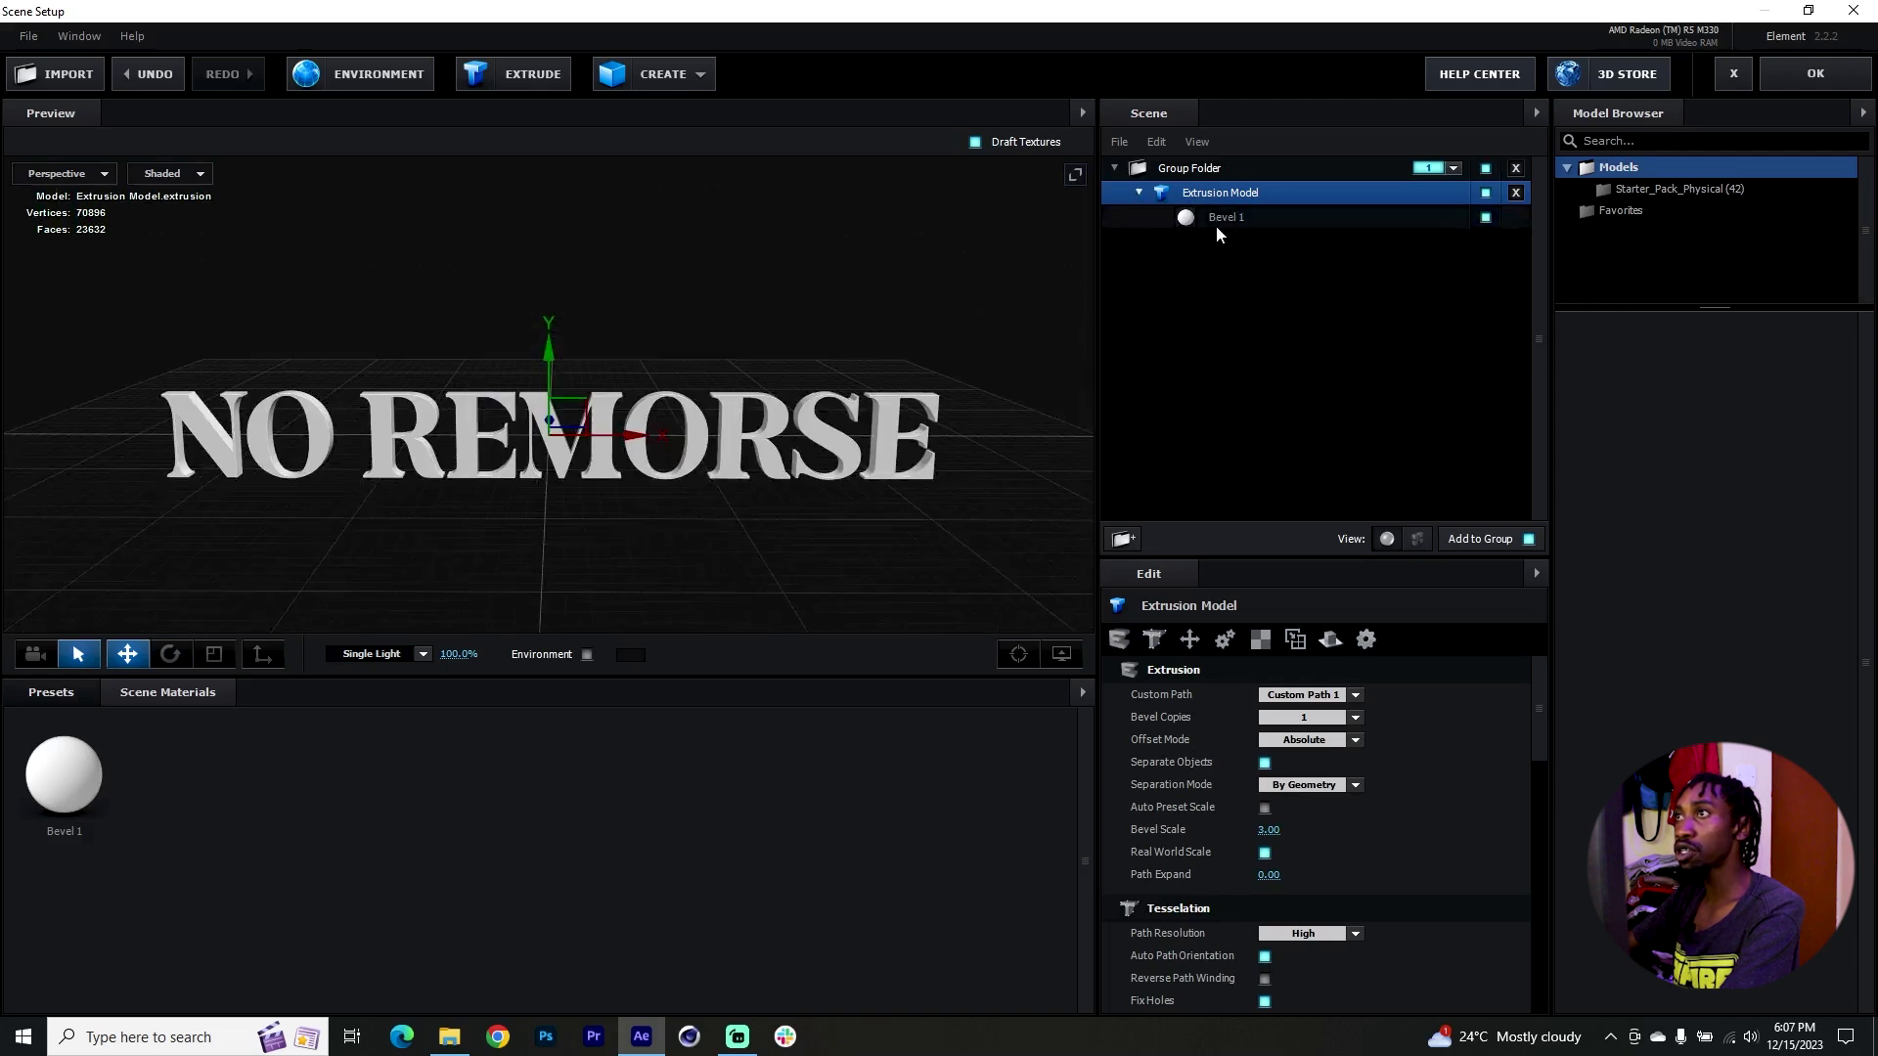
left_click(1227, 223)
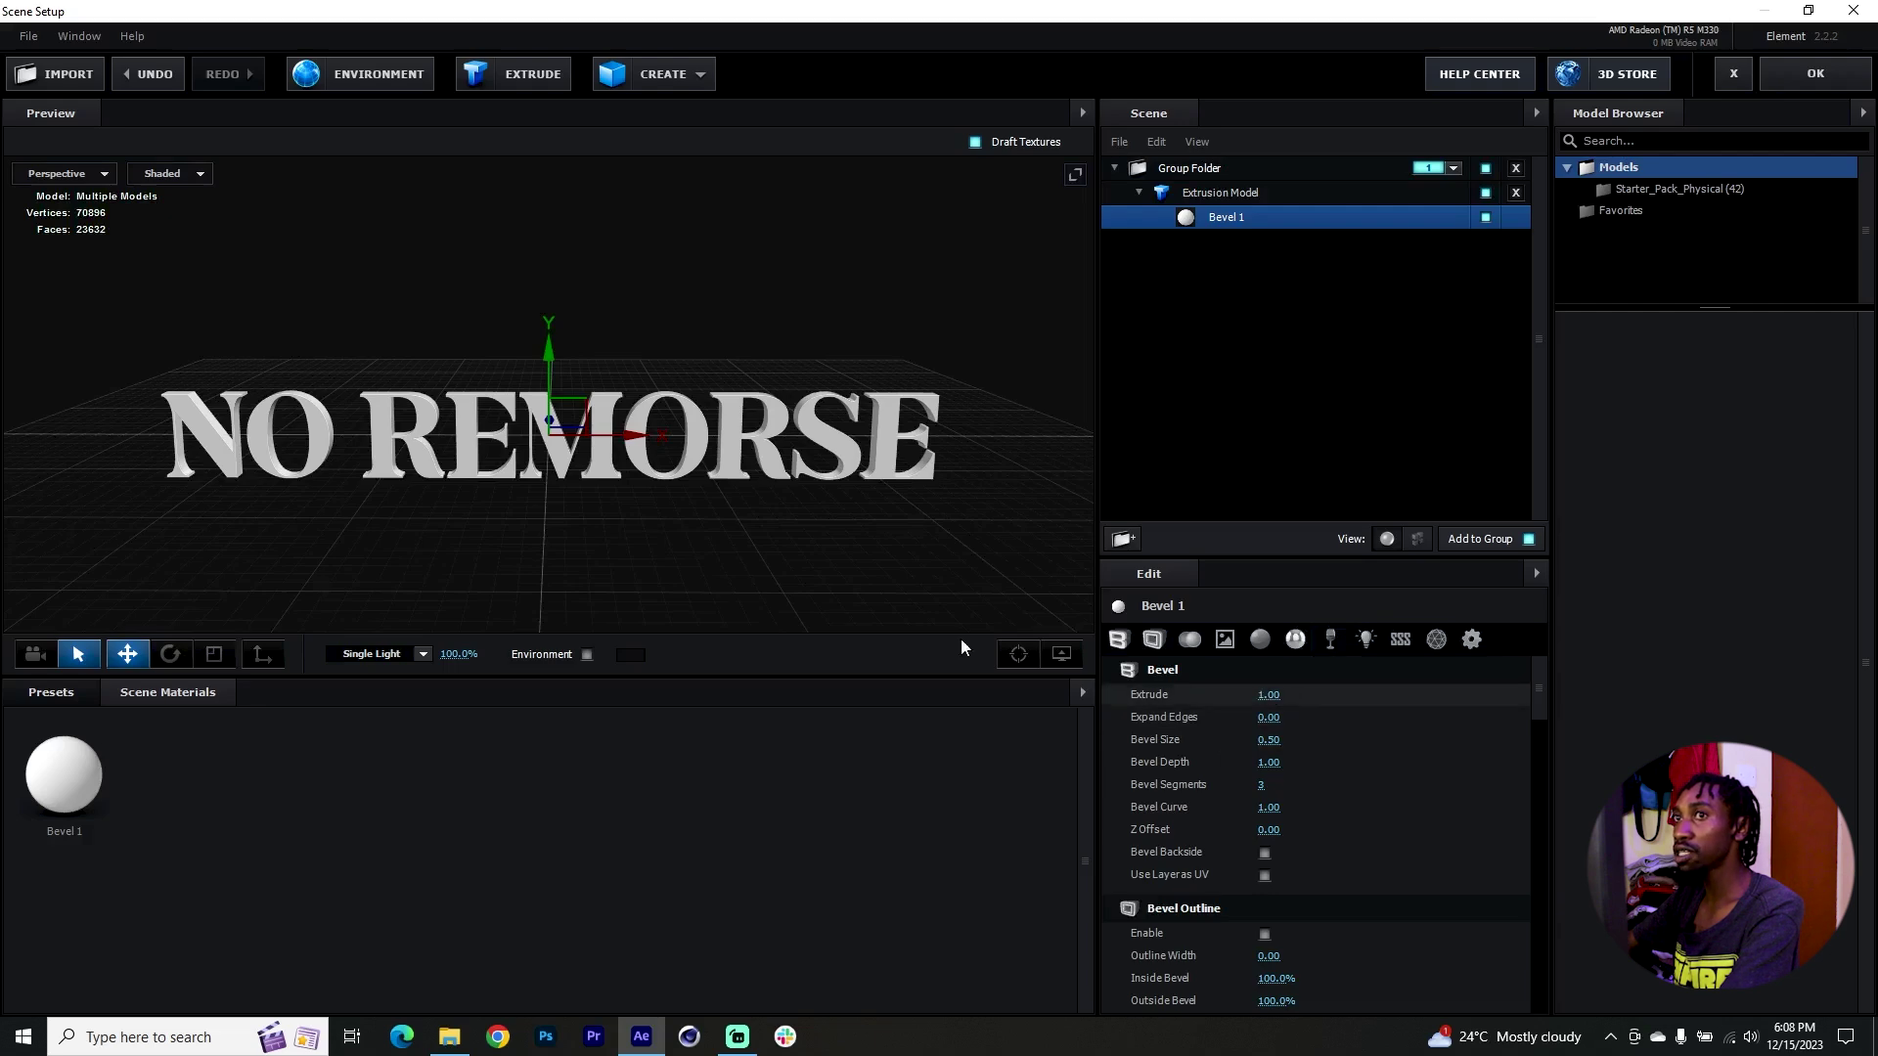
left_click_drag(419, 512, 738, 515)
left_click_drag(1345, 697, 1315, 701)
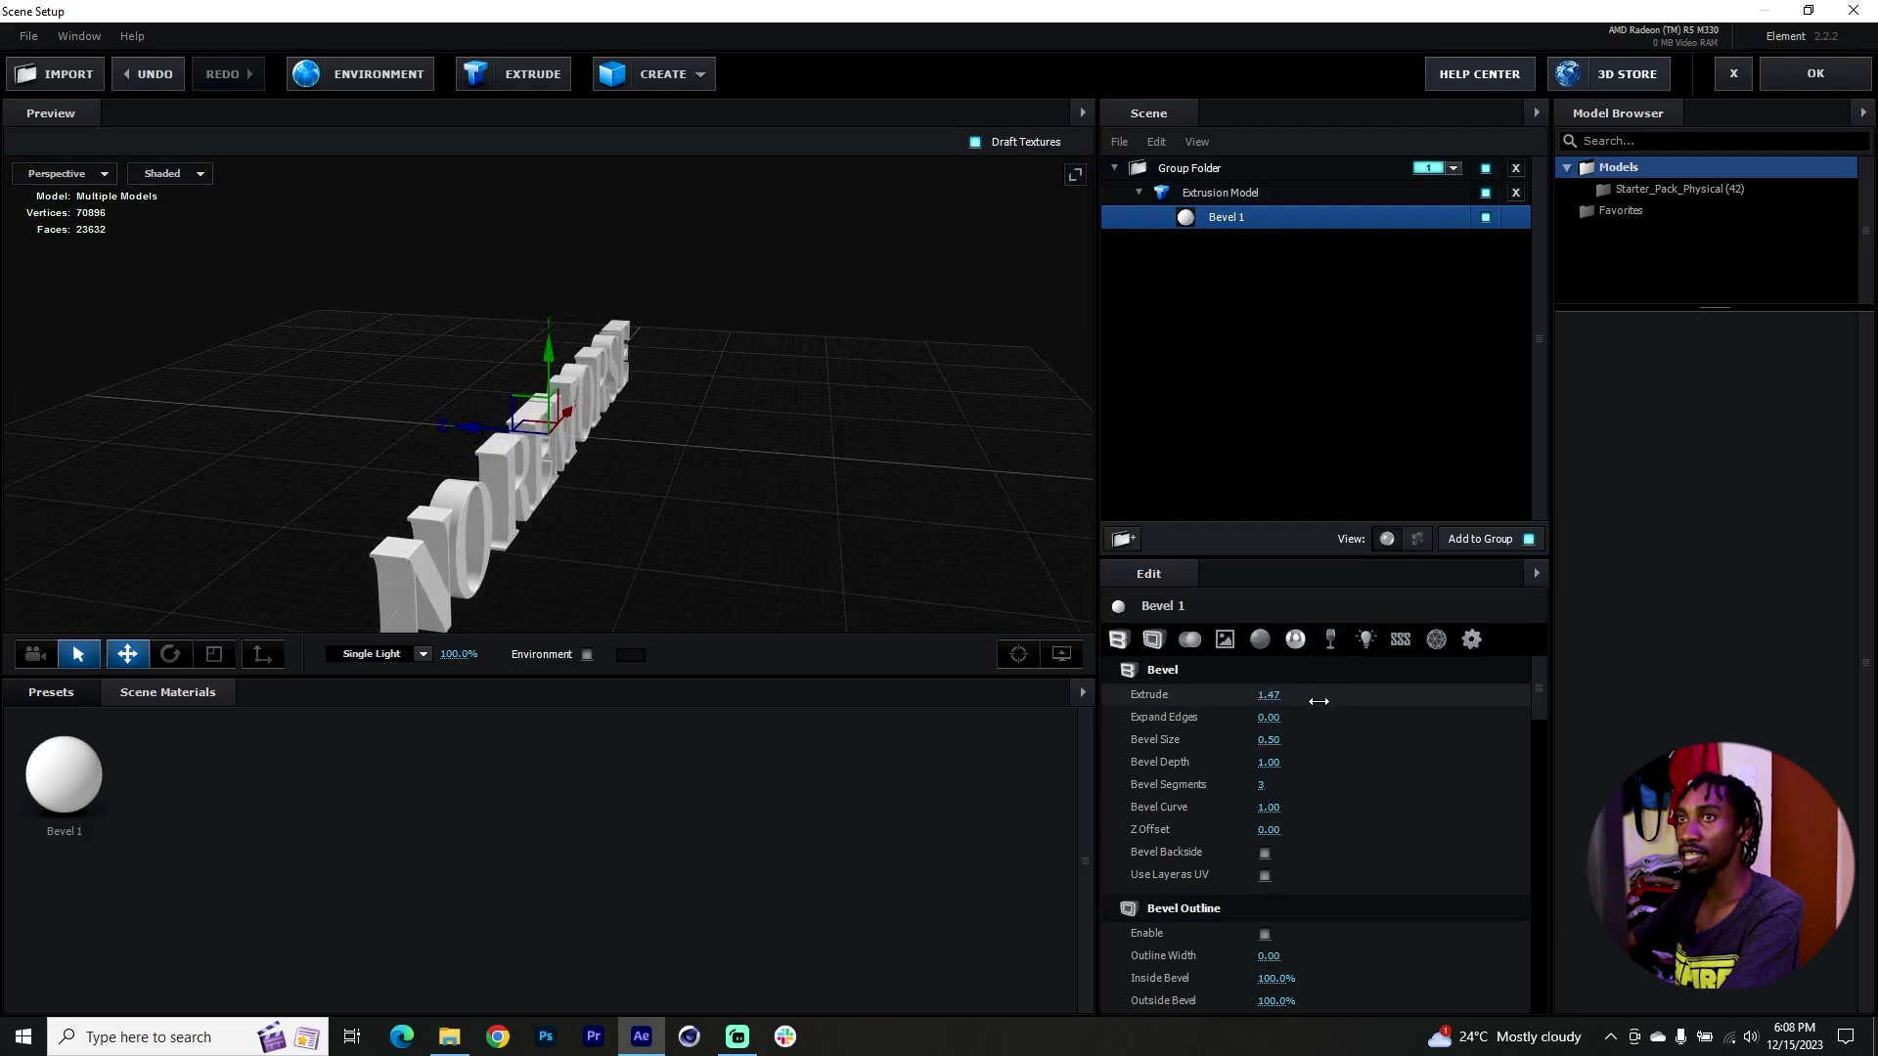
left_click_drag(842, 495, 737, 490)
left_click_drag(1271, 696, 1289, 696)
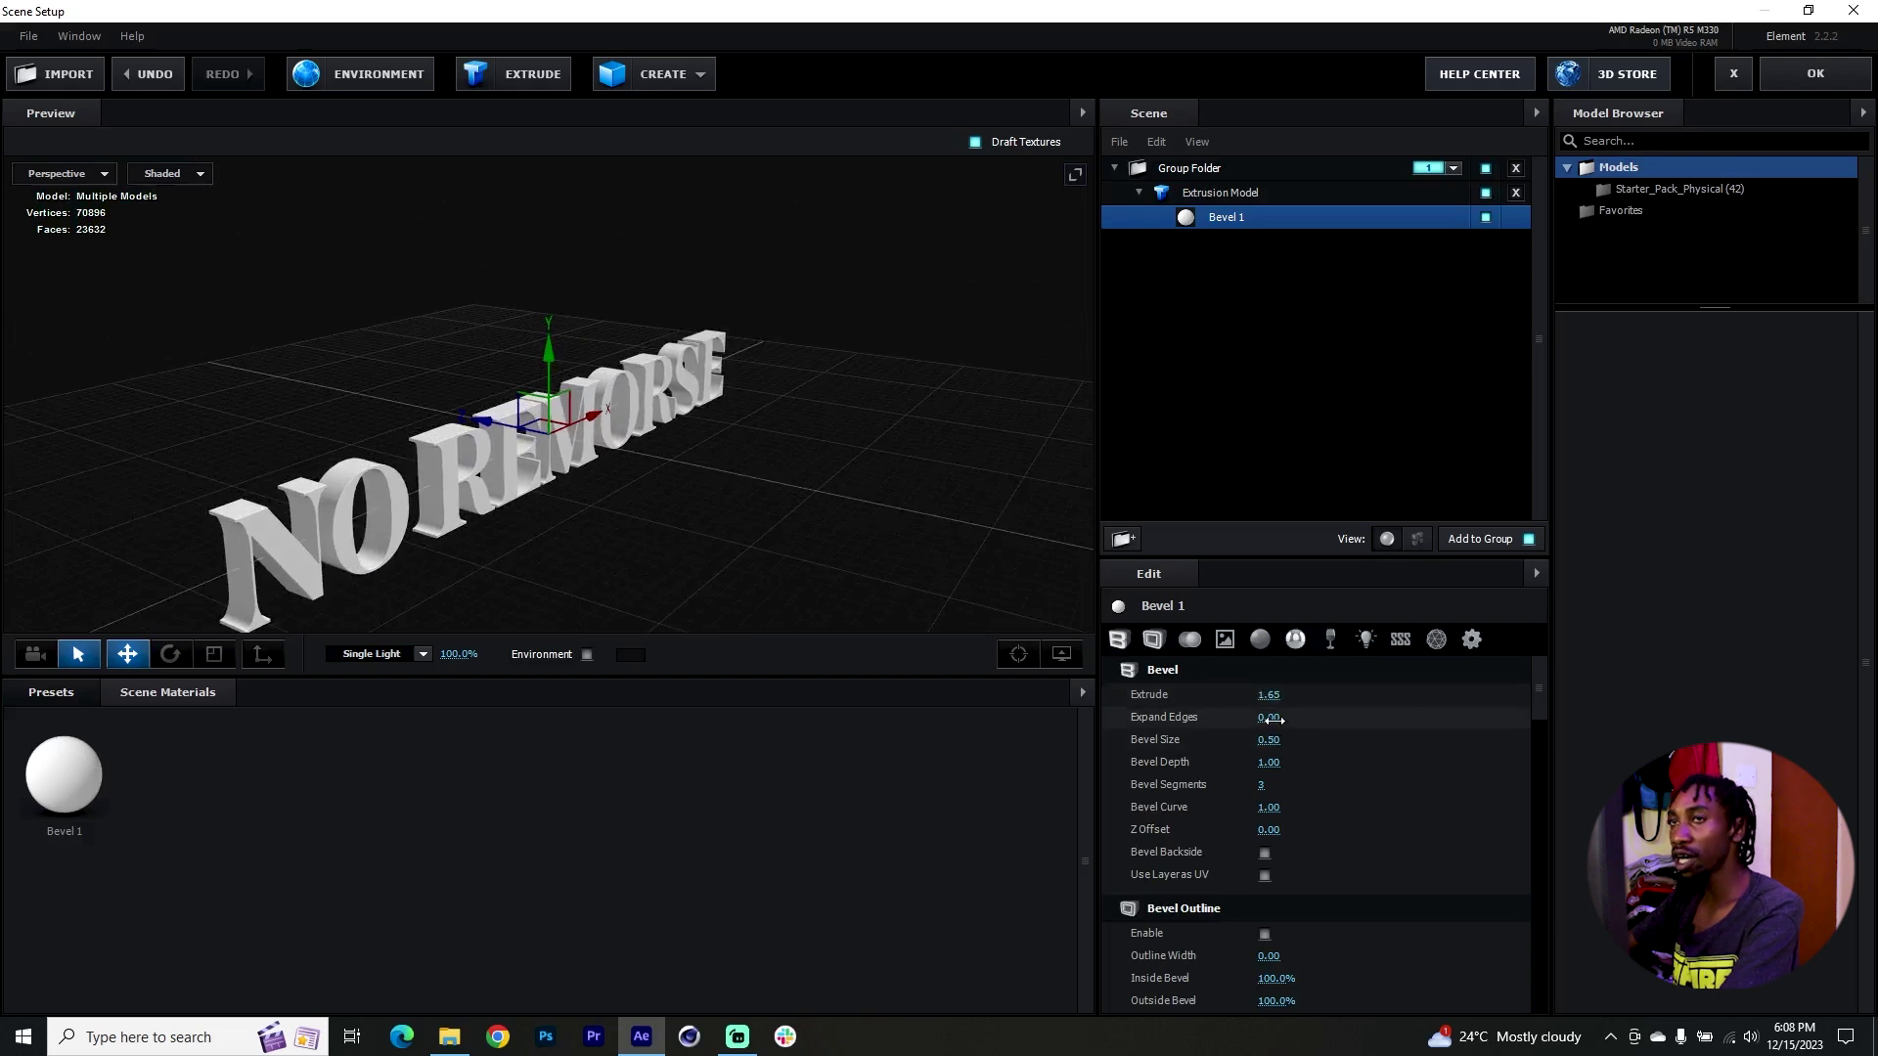
Set Bevel 1's Expand Edges to 0.74 to thicken the letters
left_click_drag(1316, 720, 1321, 719)
left_click_drag(645, 411, 587, 377)
mouse_move(1262, 718)
left_mouse_down()
mouse_move(1322, 716)
mouse_move(1278, 717)
left_mouse_up()
mouse_move(880, 532)
left_mouse_down()
mouse_move(754, 519)
mouse_move(822, 515)
left_mouse_up()
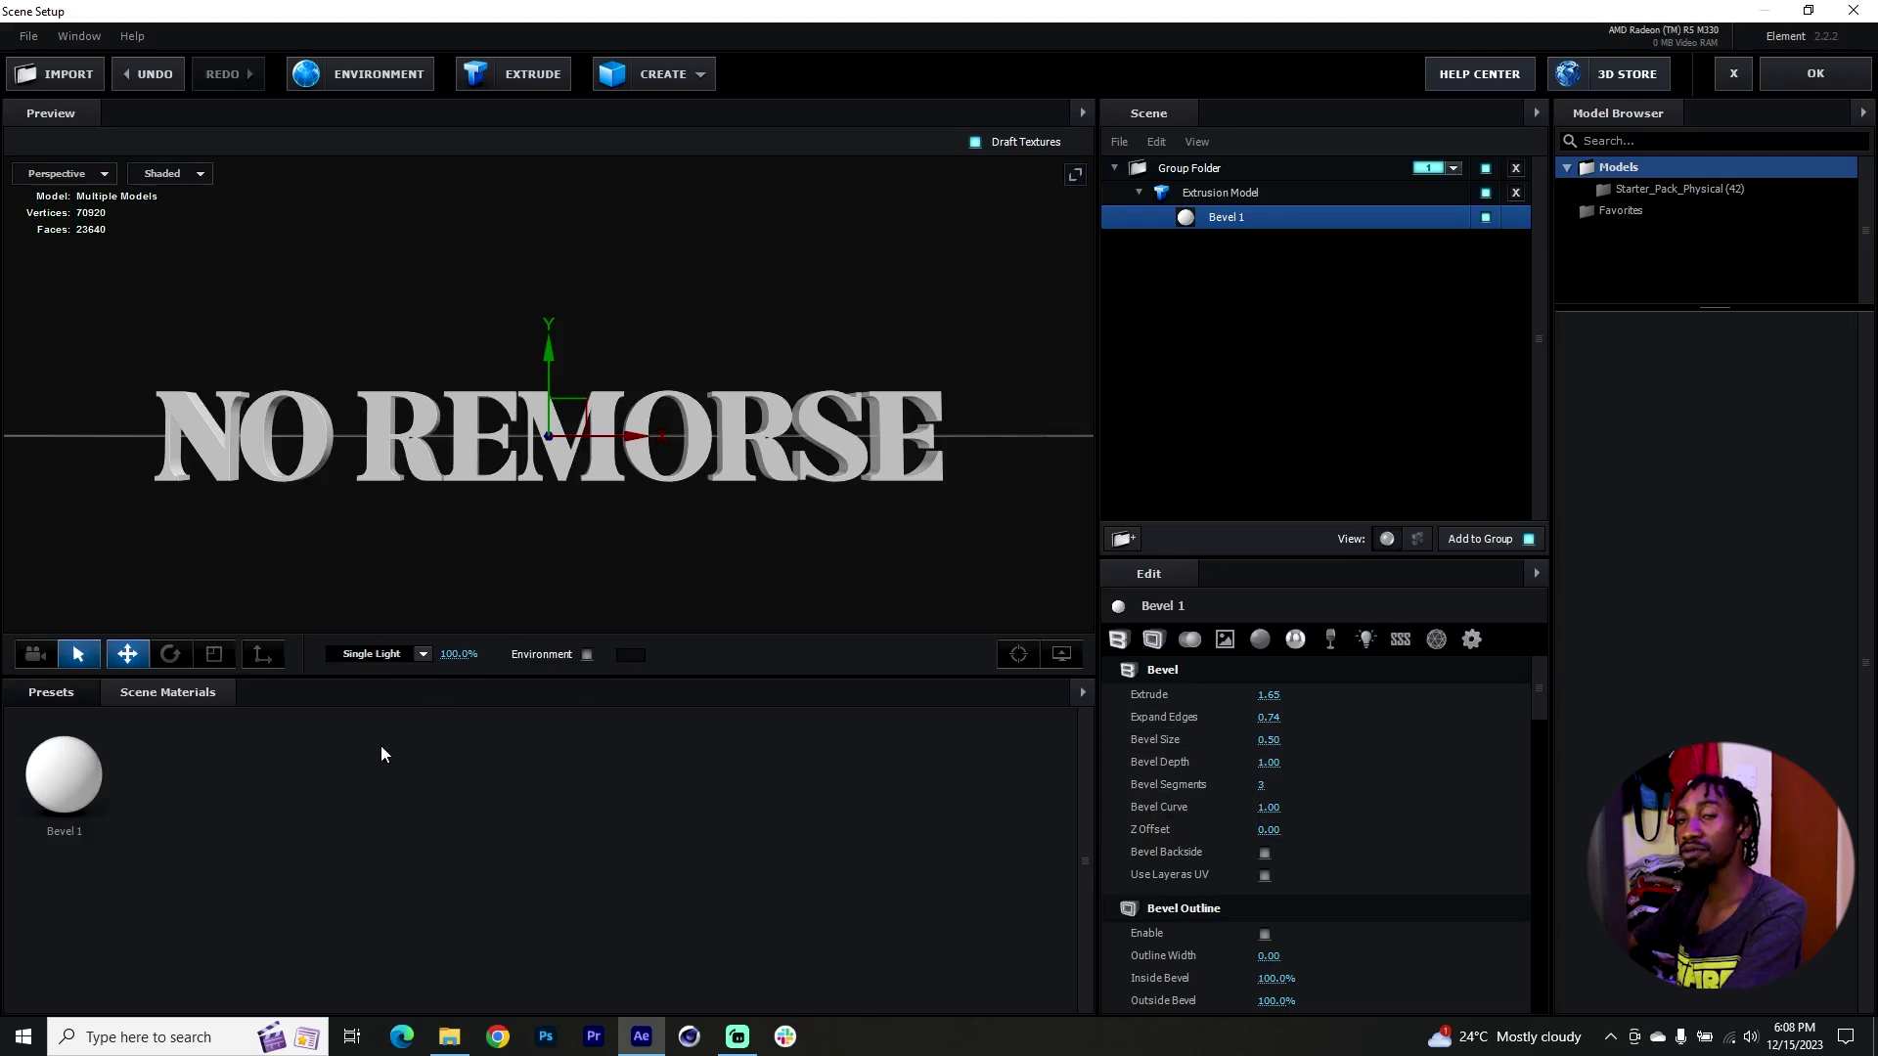
Apply the Metal_Diffused material from the Physical presets to the 3D text and accept the scene
left_click(54, 699)
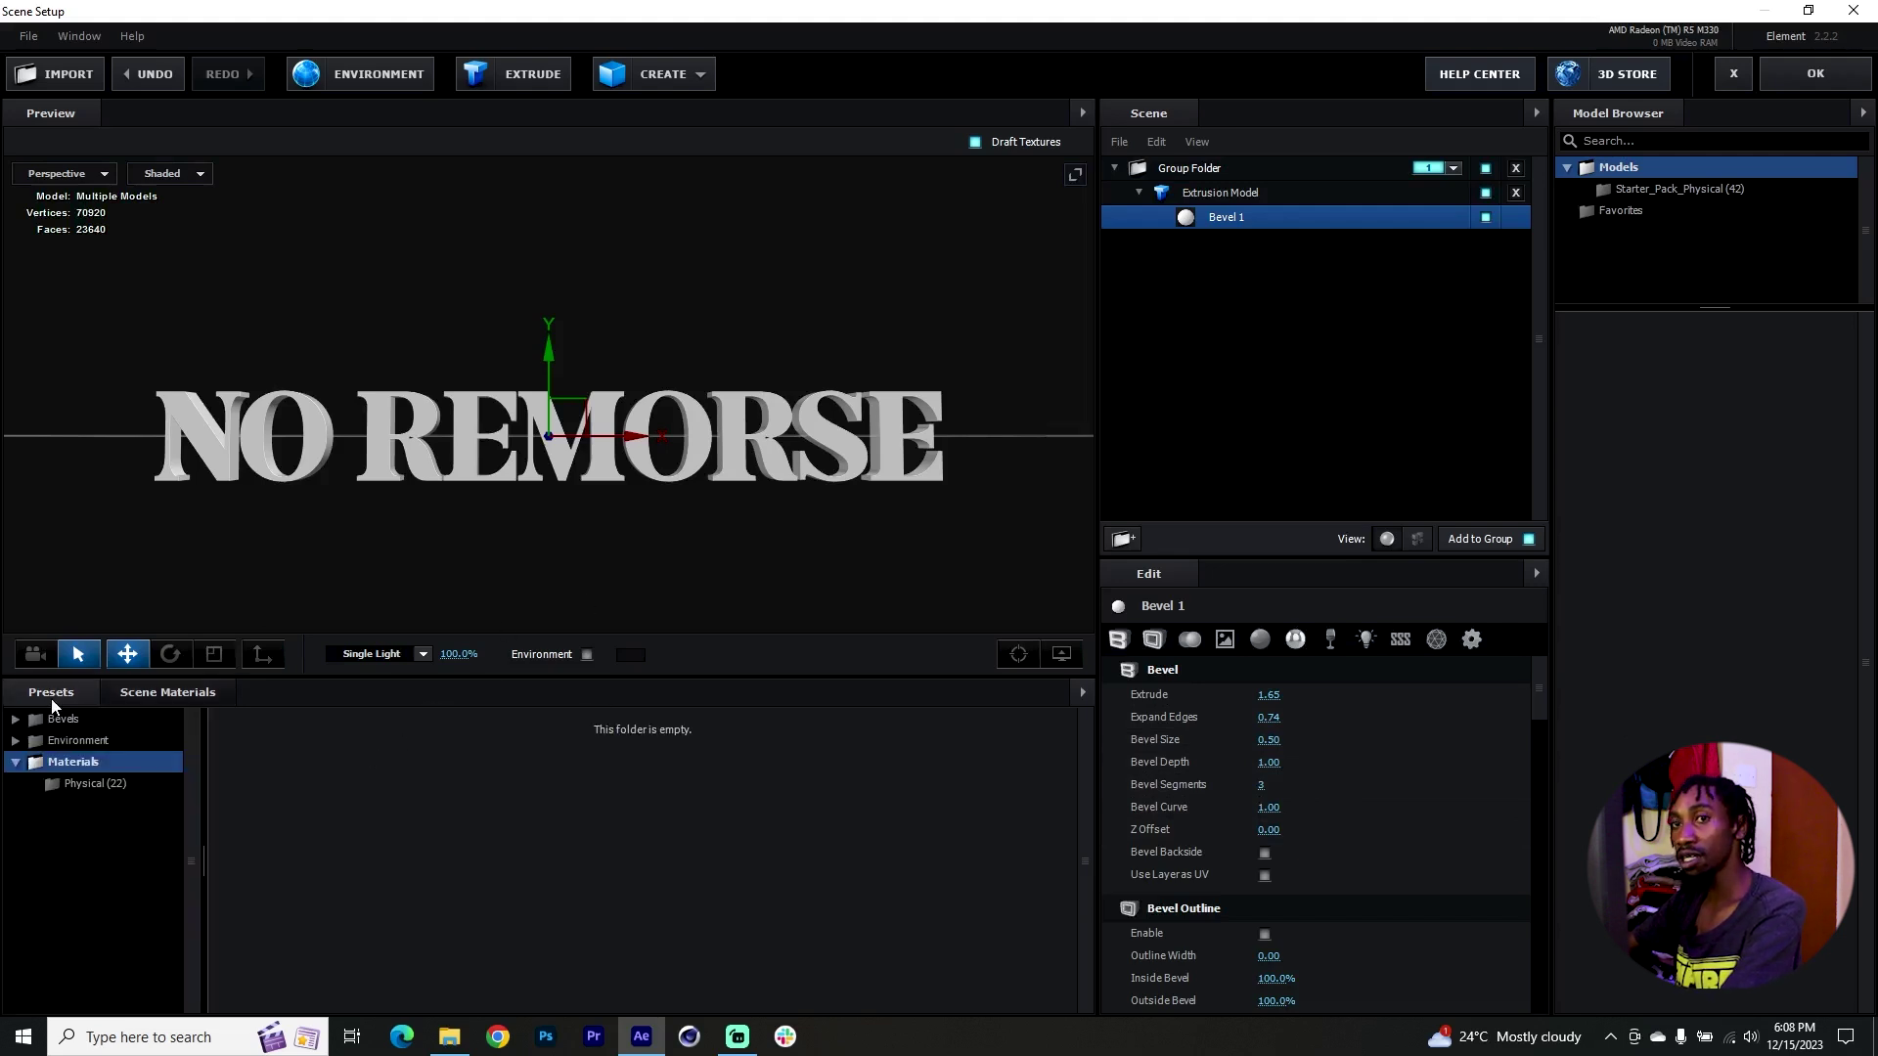
left_click(89, 785)
left_click(78, 768)
left_click(93, 784)
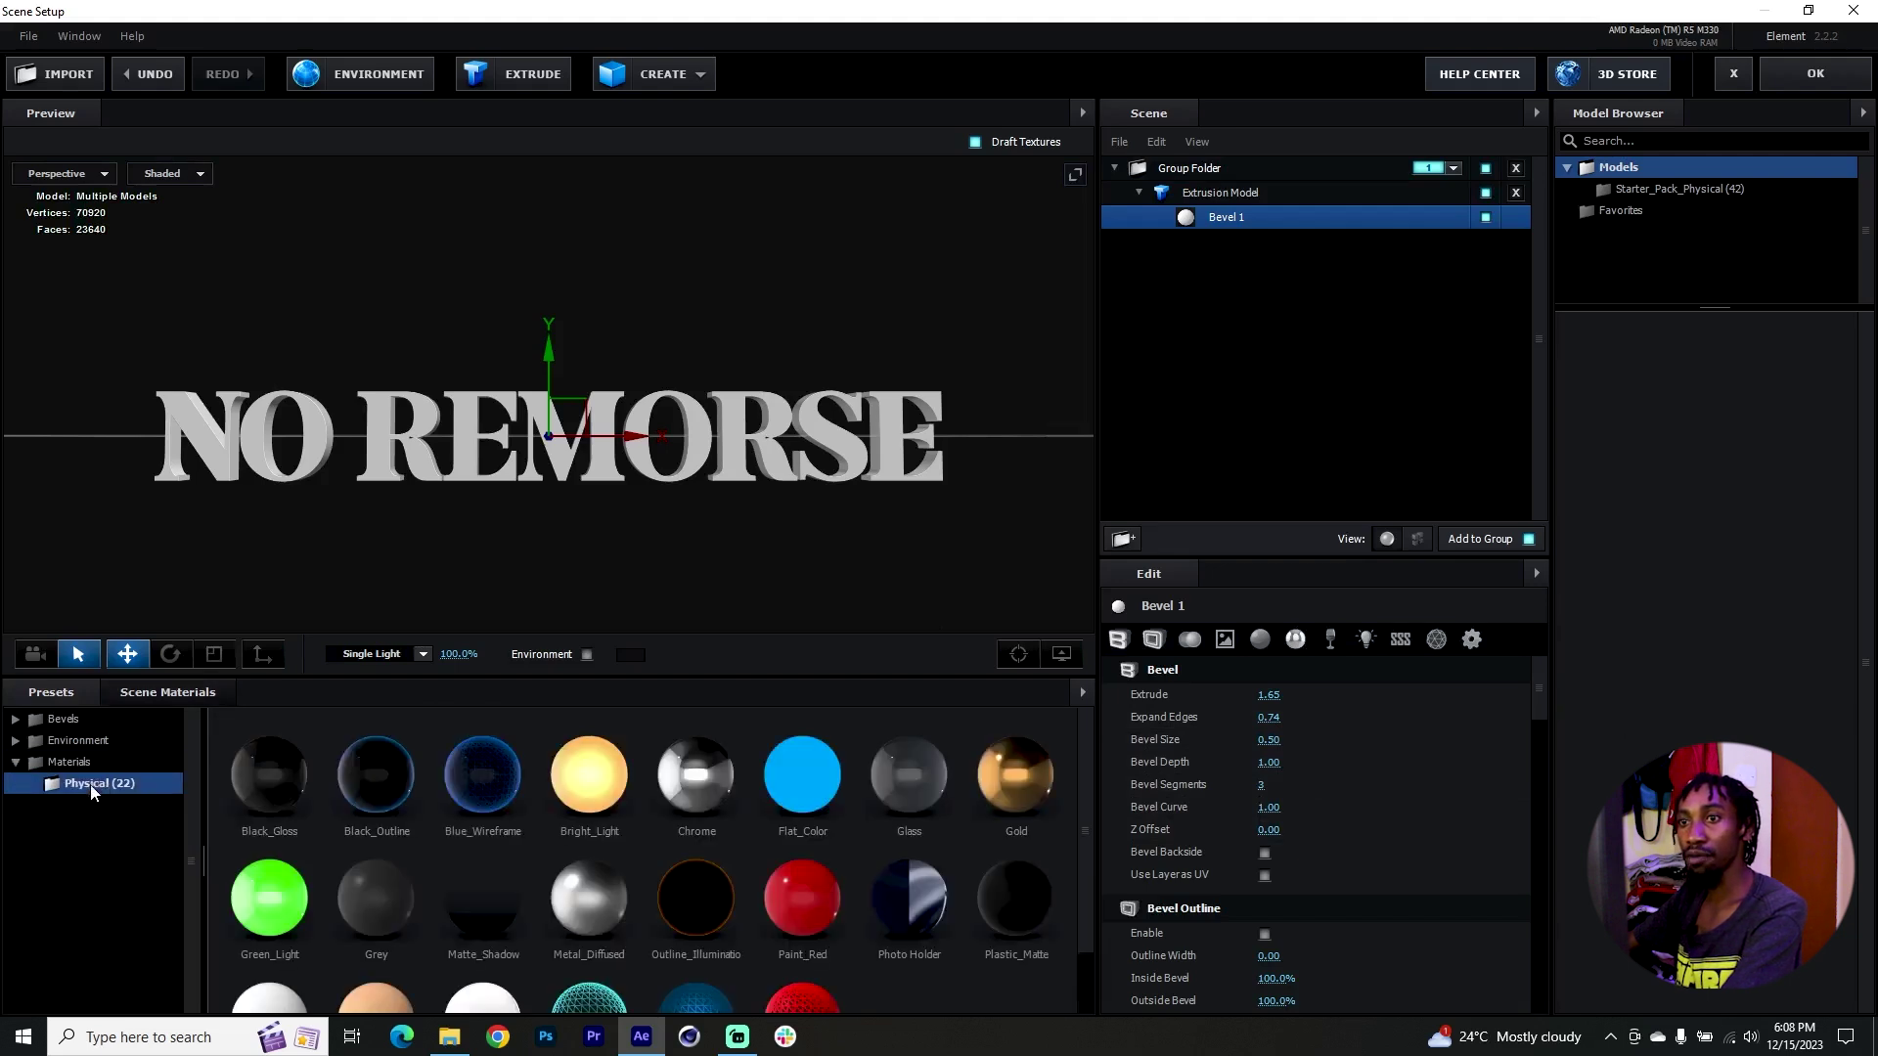
left_click(802, 911)
left_click(580, 930)
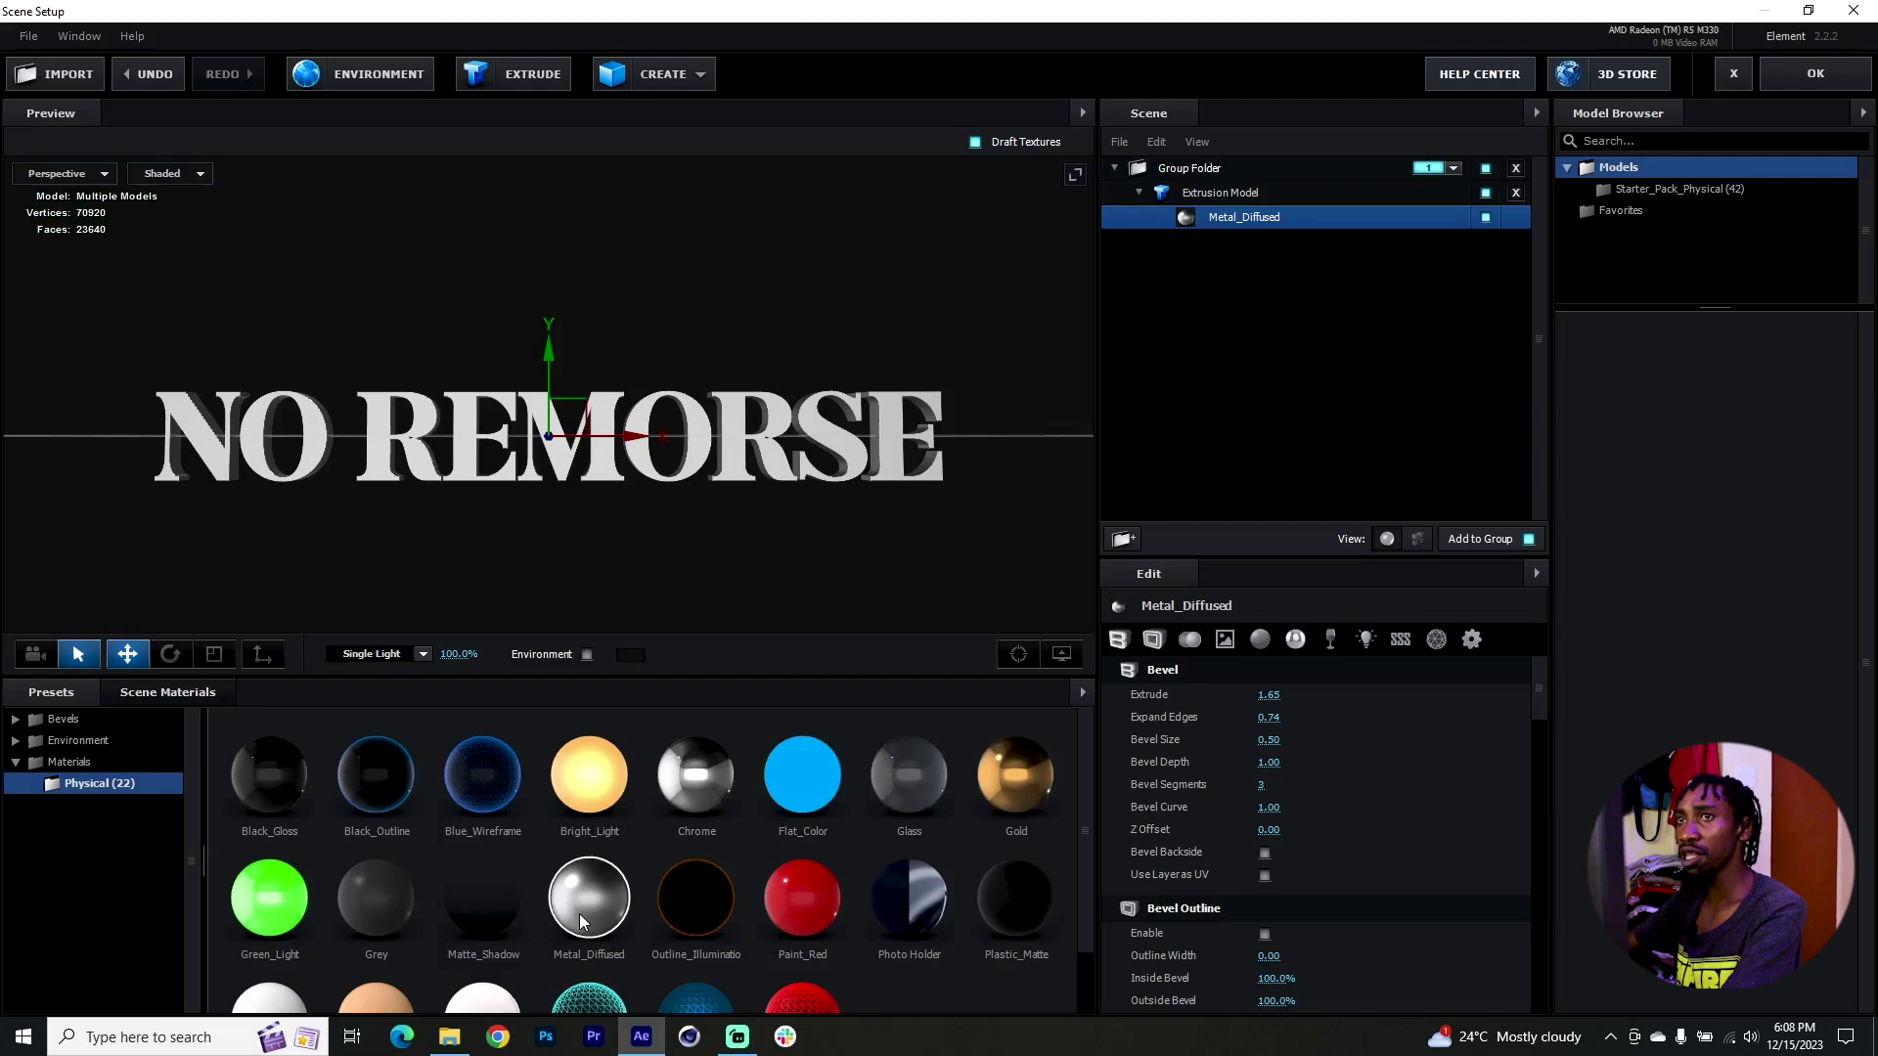
left_click_drag(629, 539, 370, 531)
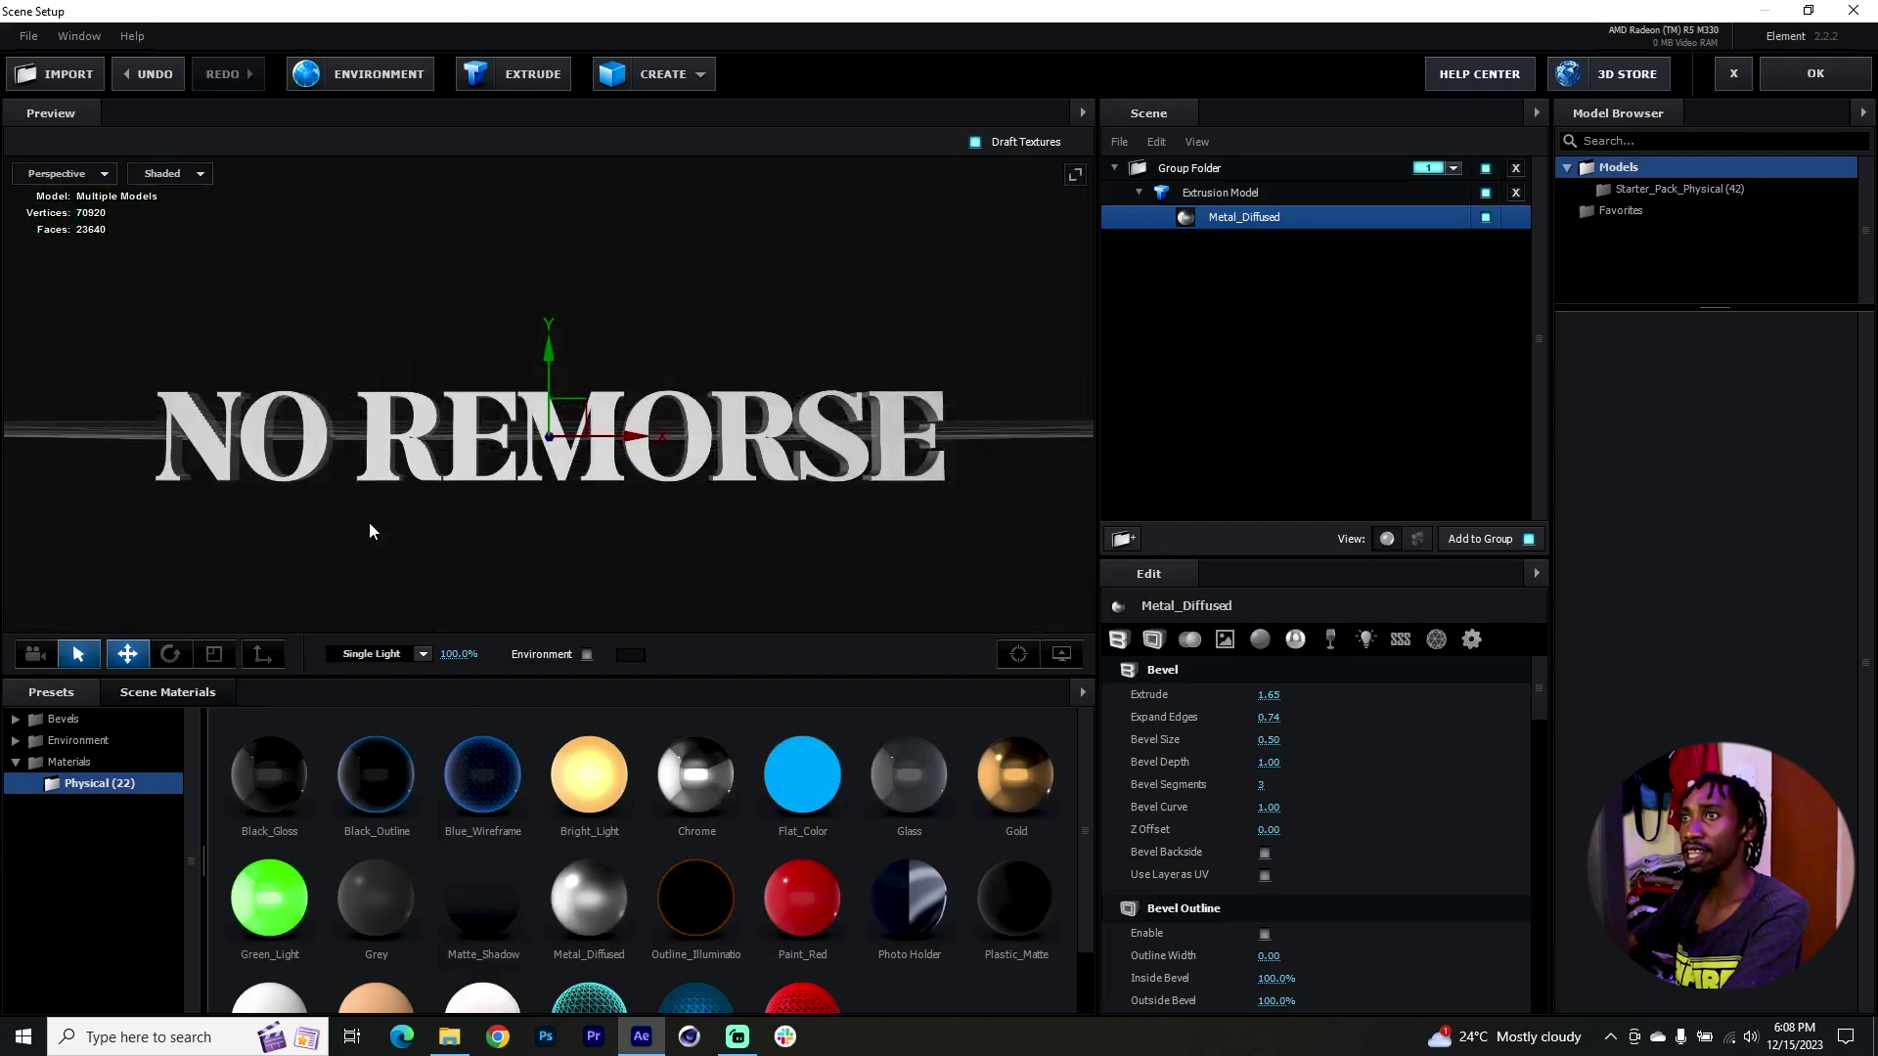
left_click(1815, 73)
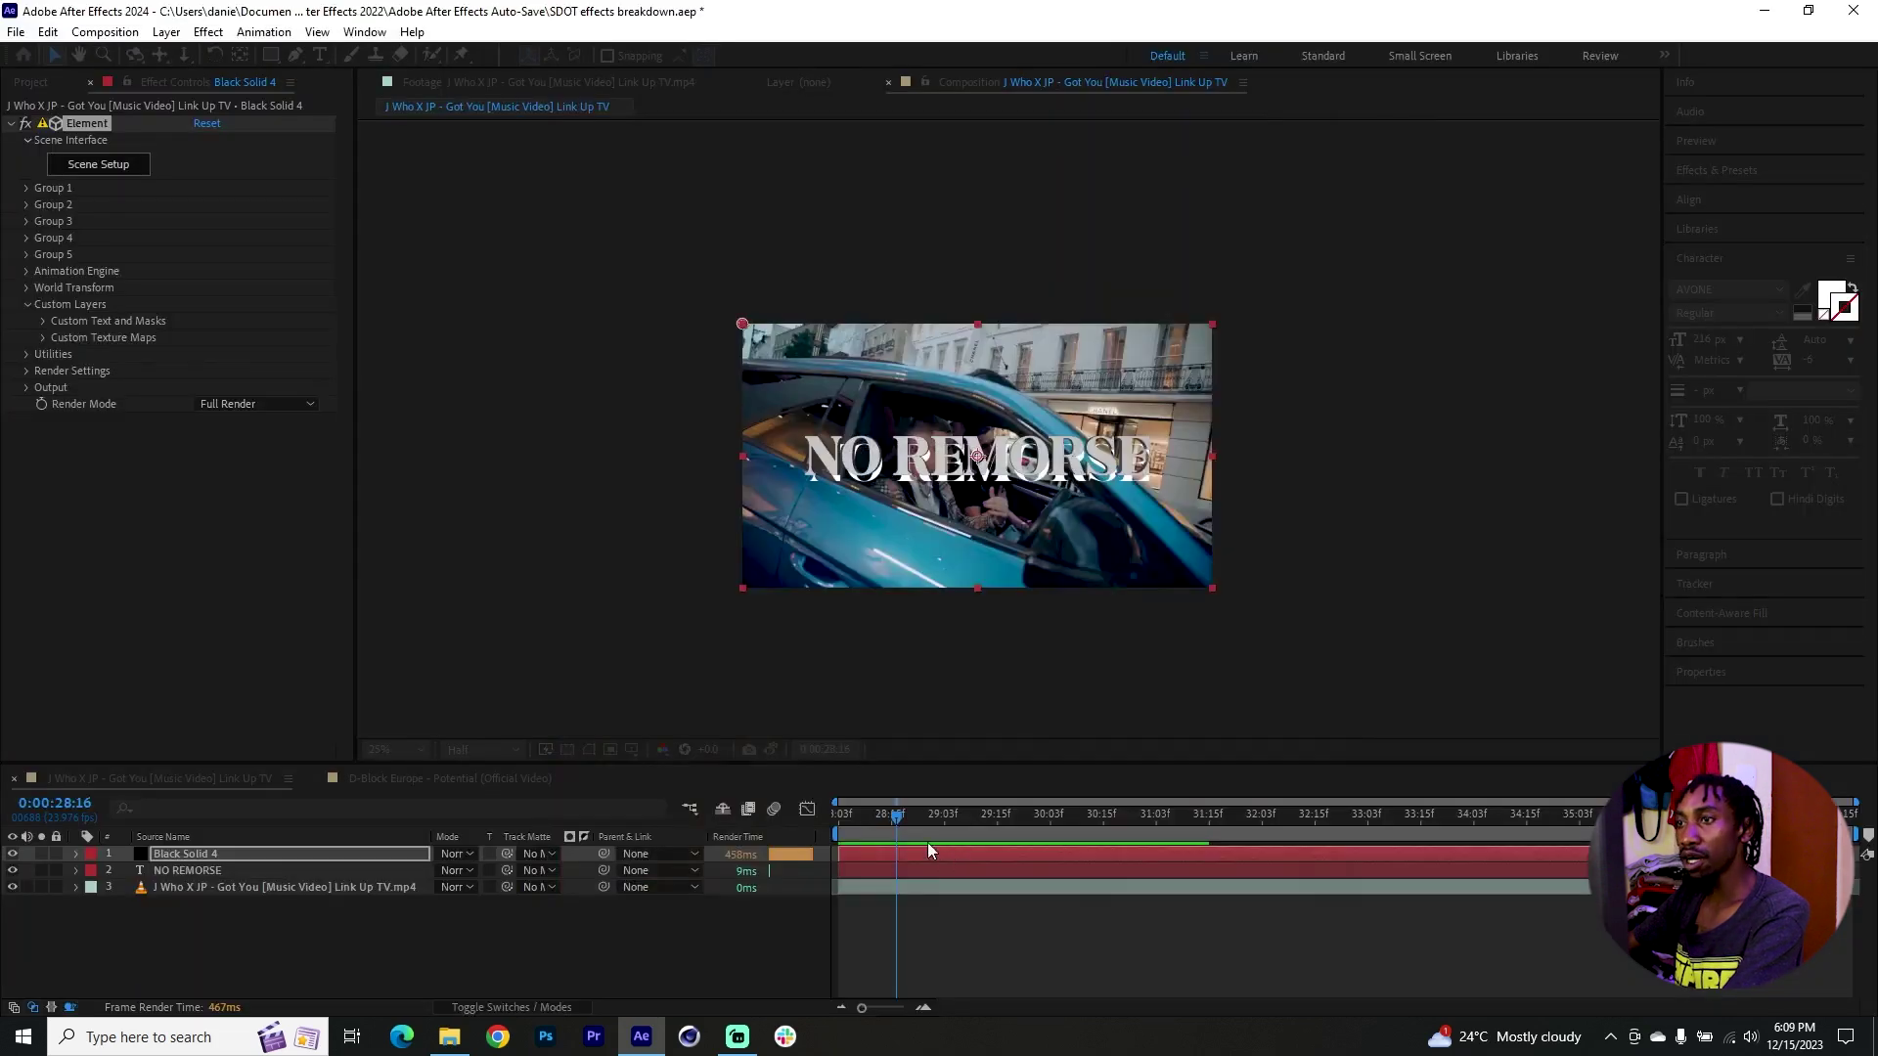
Hide the flat NO REMORSE text layer with the time set to 0:00:29:01
left_click_drag(912, 831, 941, 822)
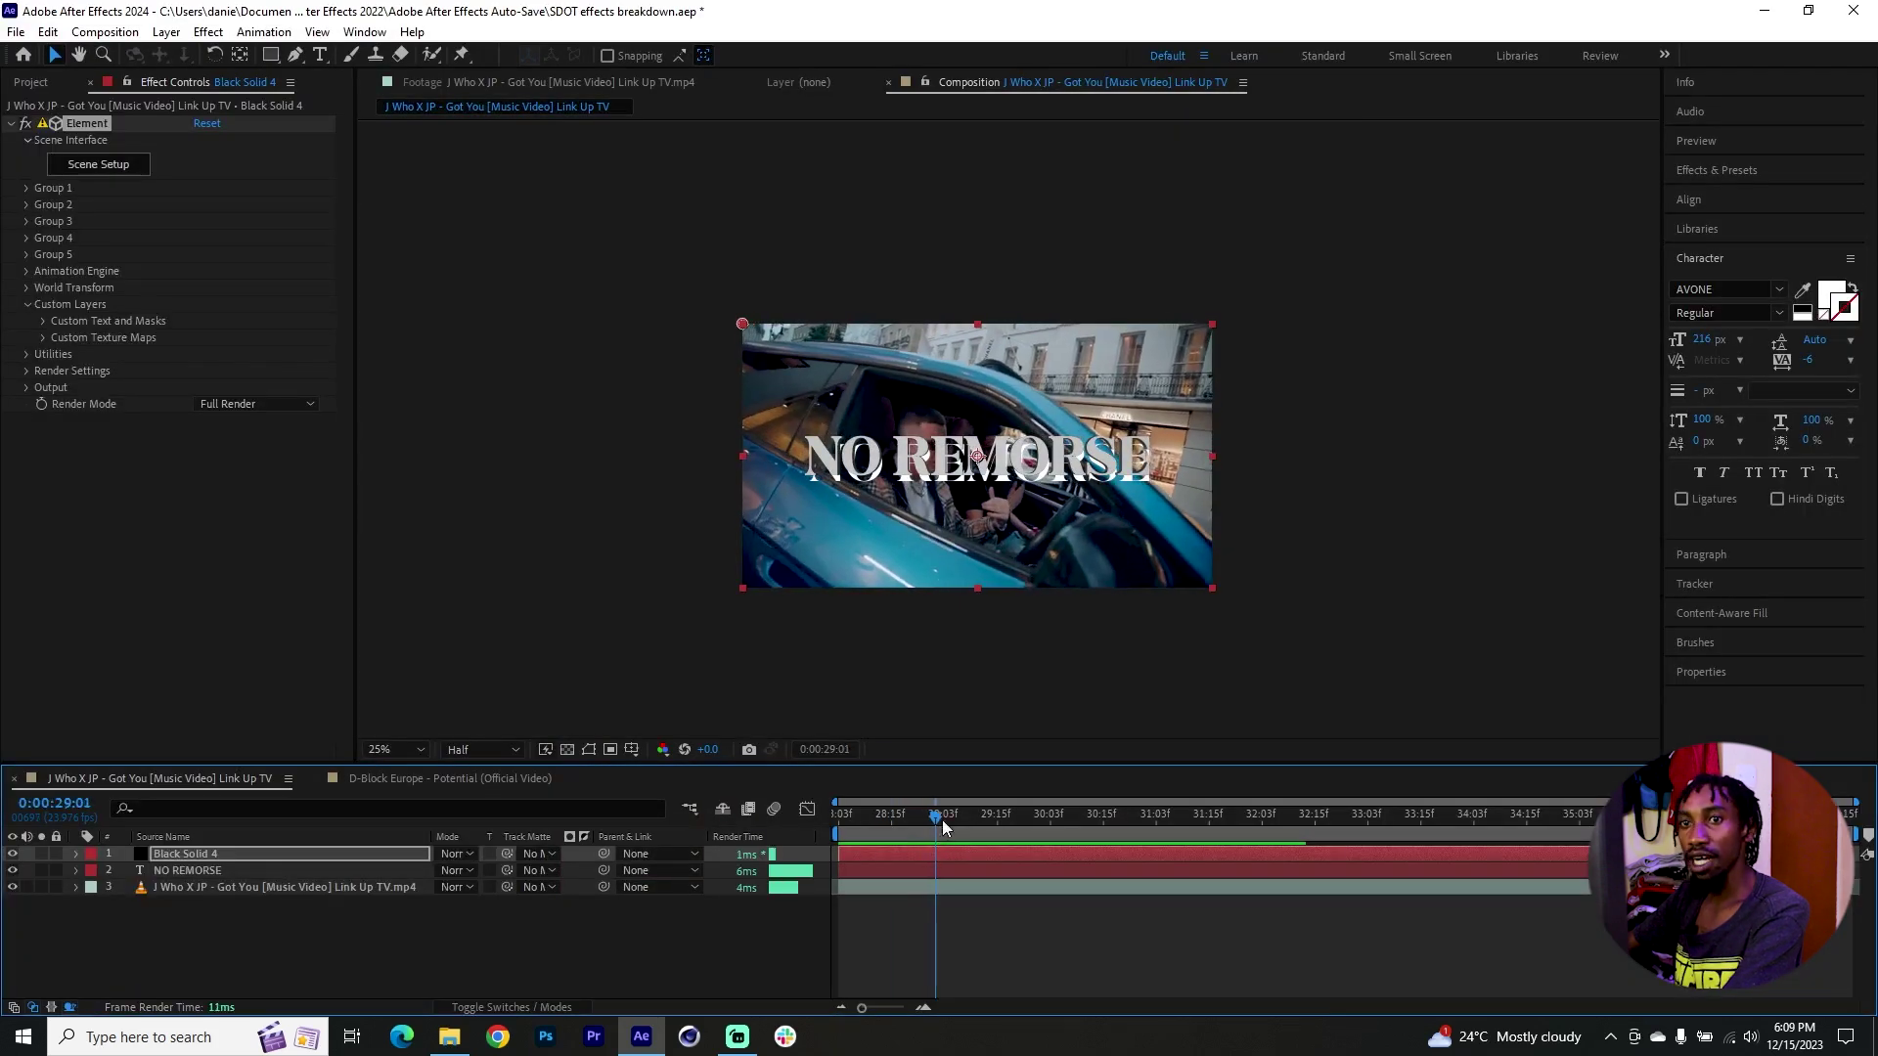
left_click(297, 869)
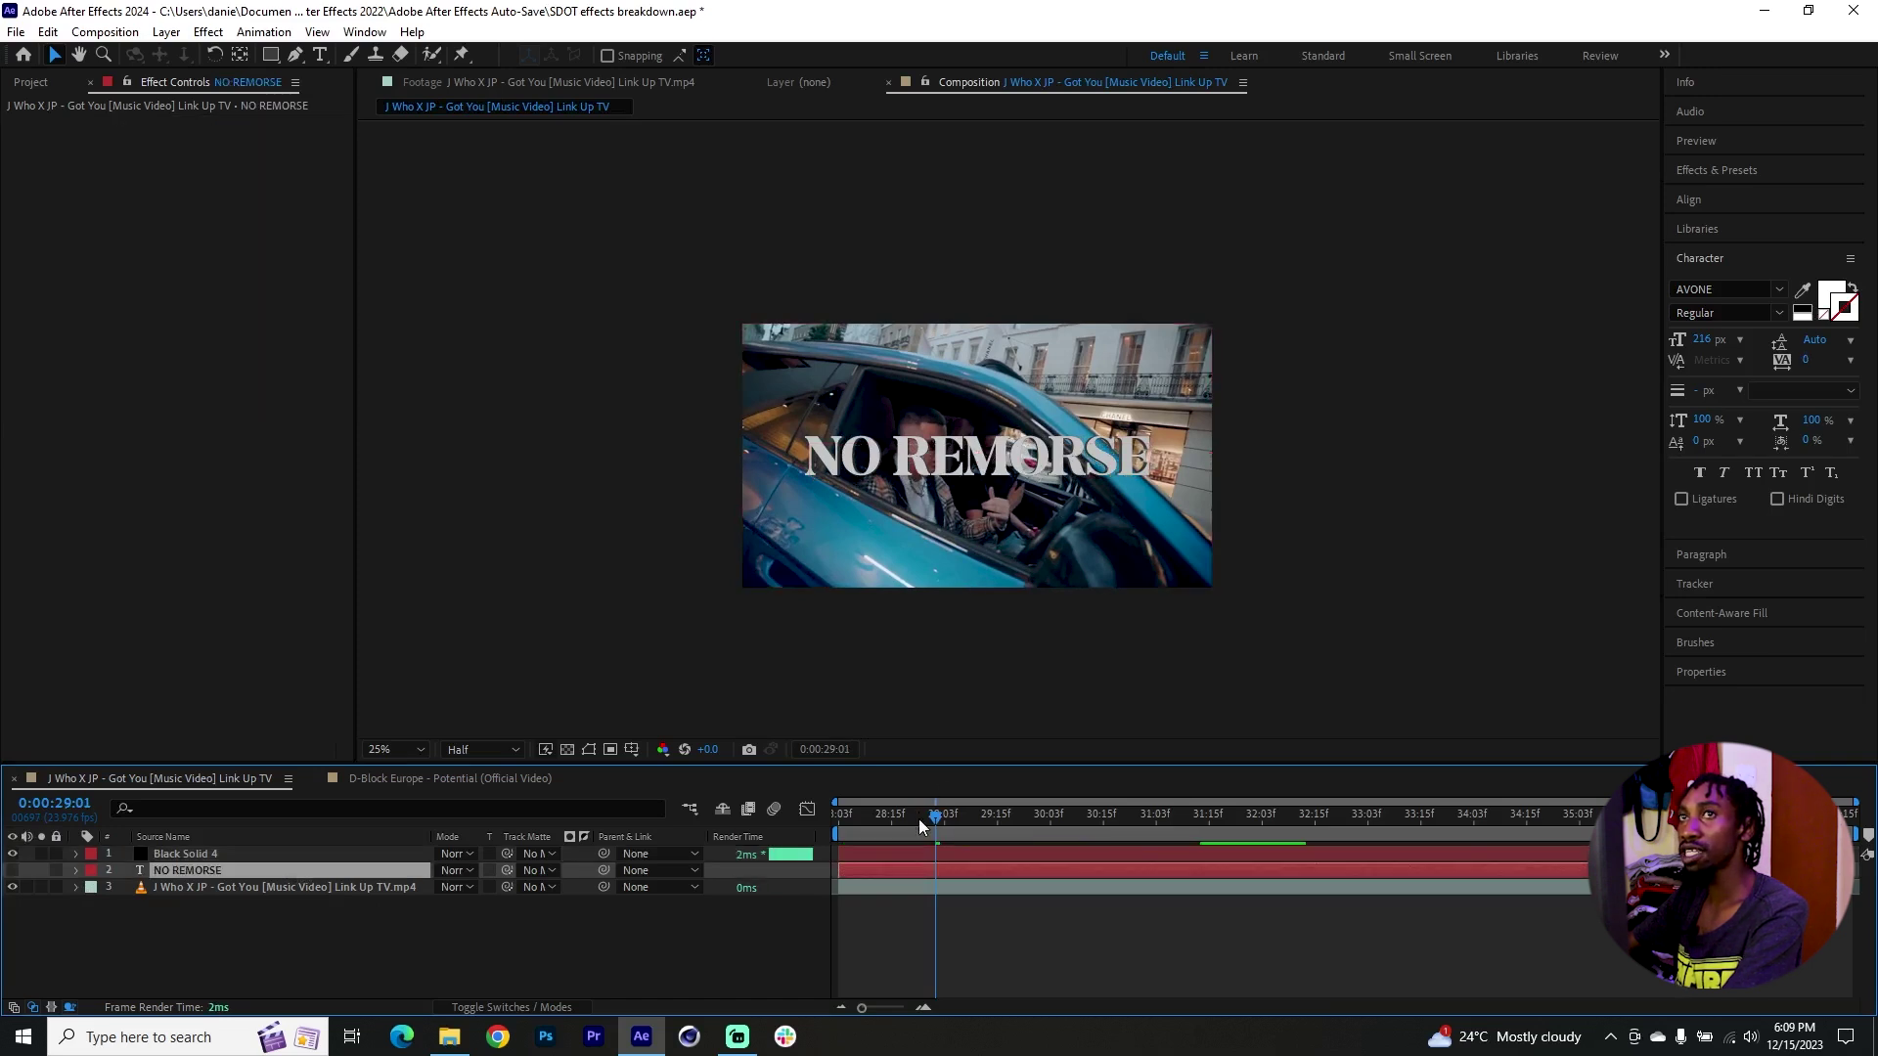
Set Group 1's Particle Size to 11 in the Element effect on Black Solid 4
key("ctrl+Up")
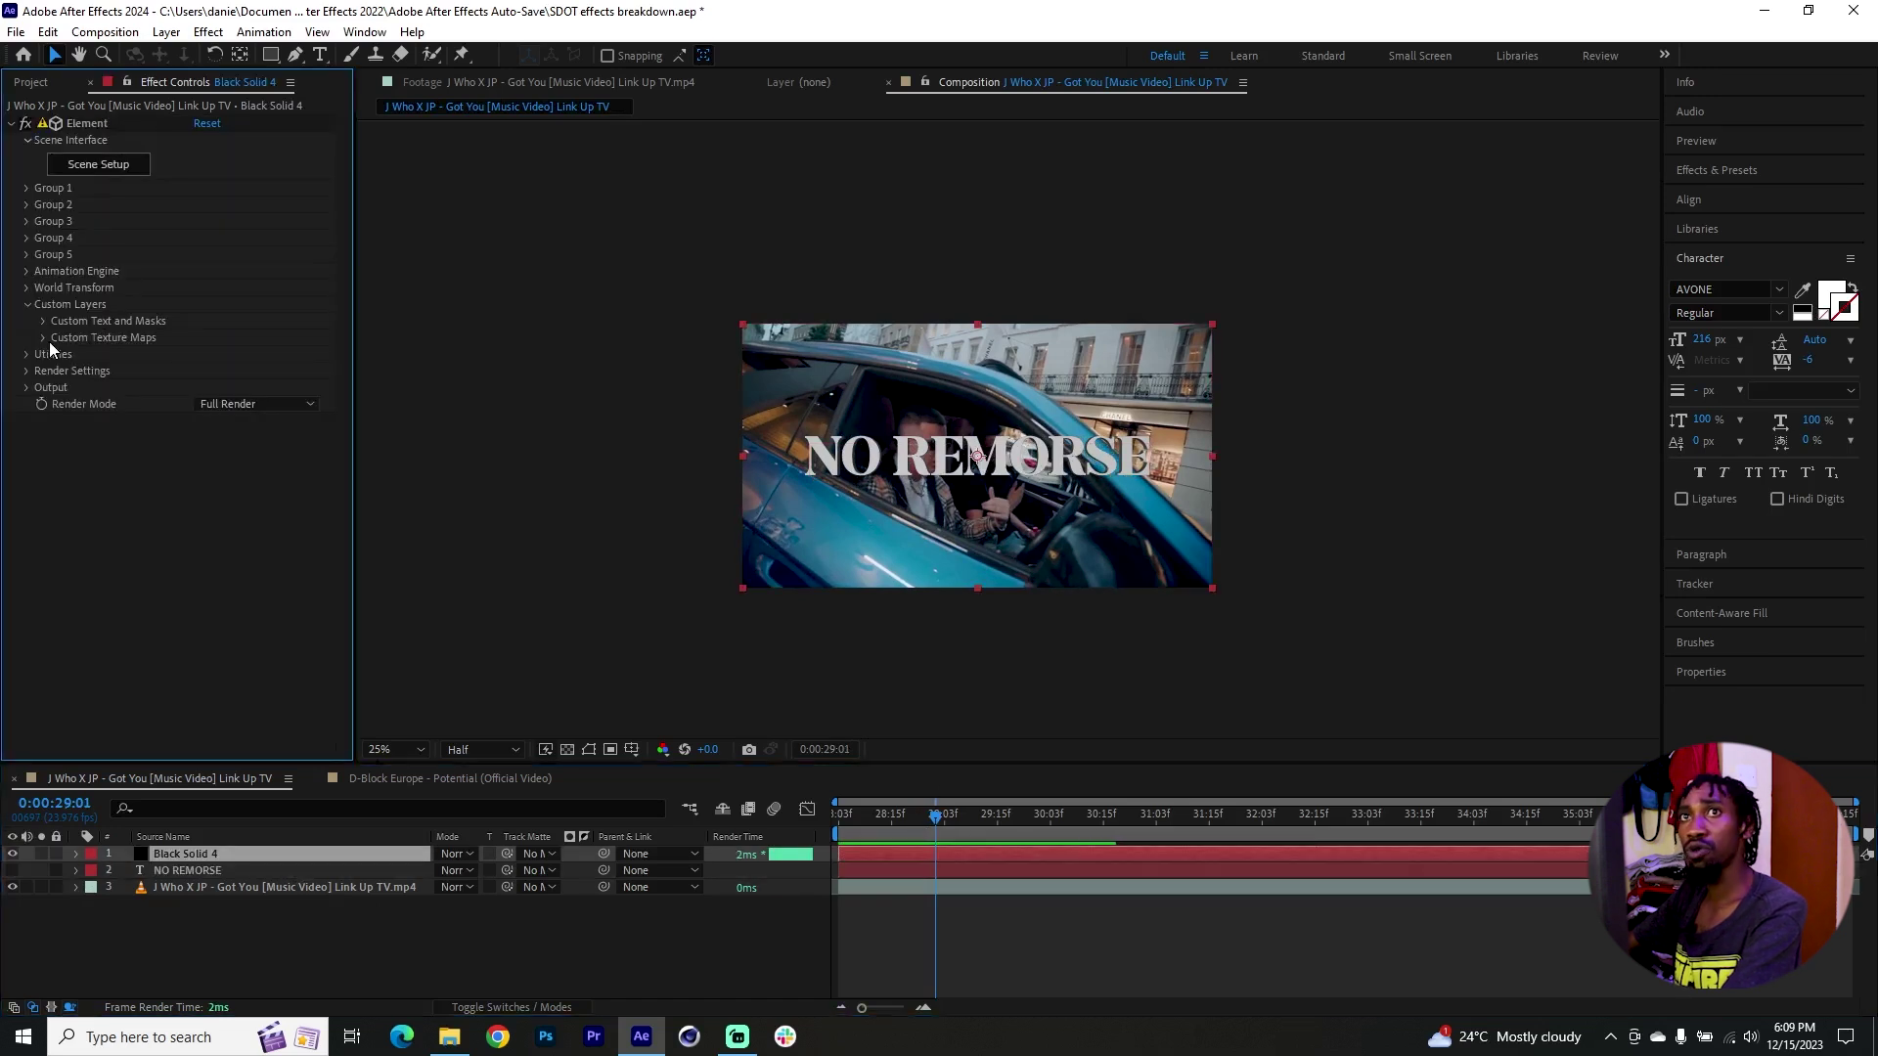
left_click(25, 188)
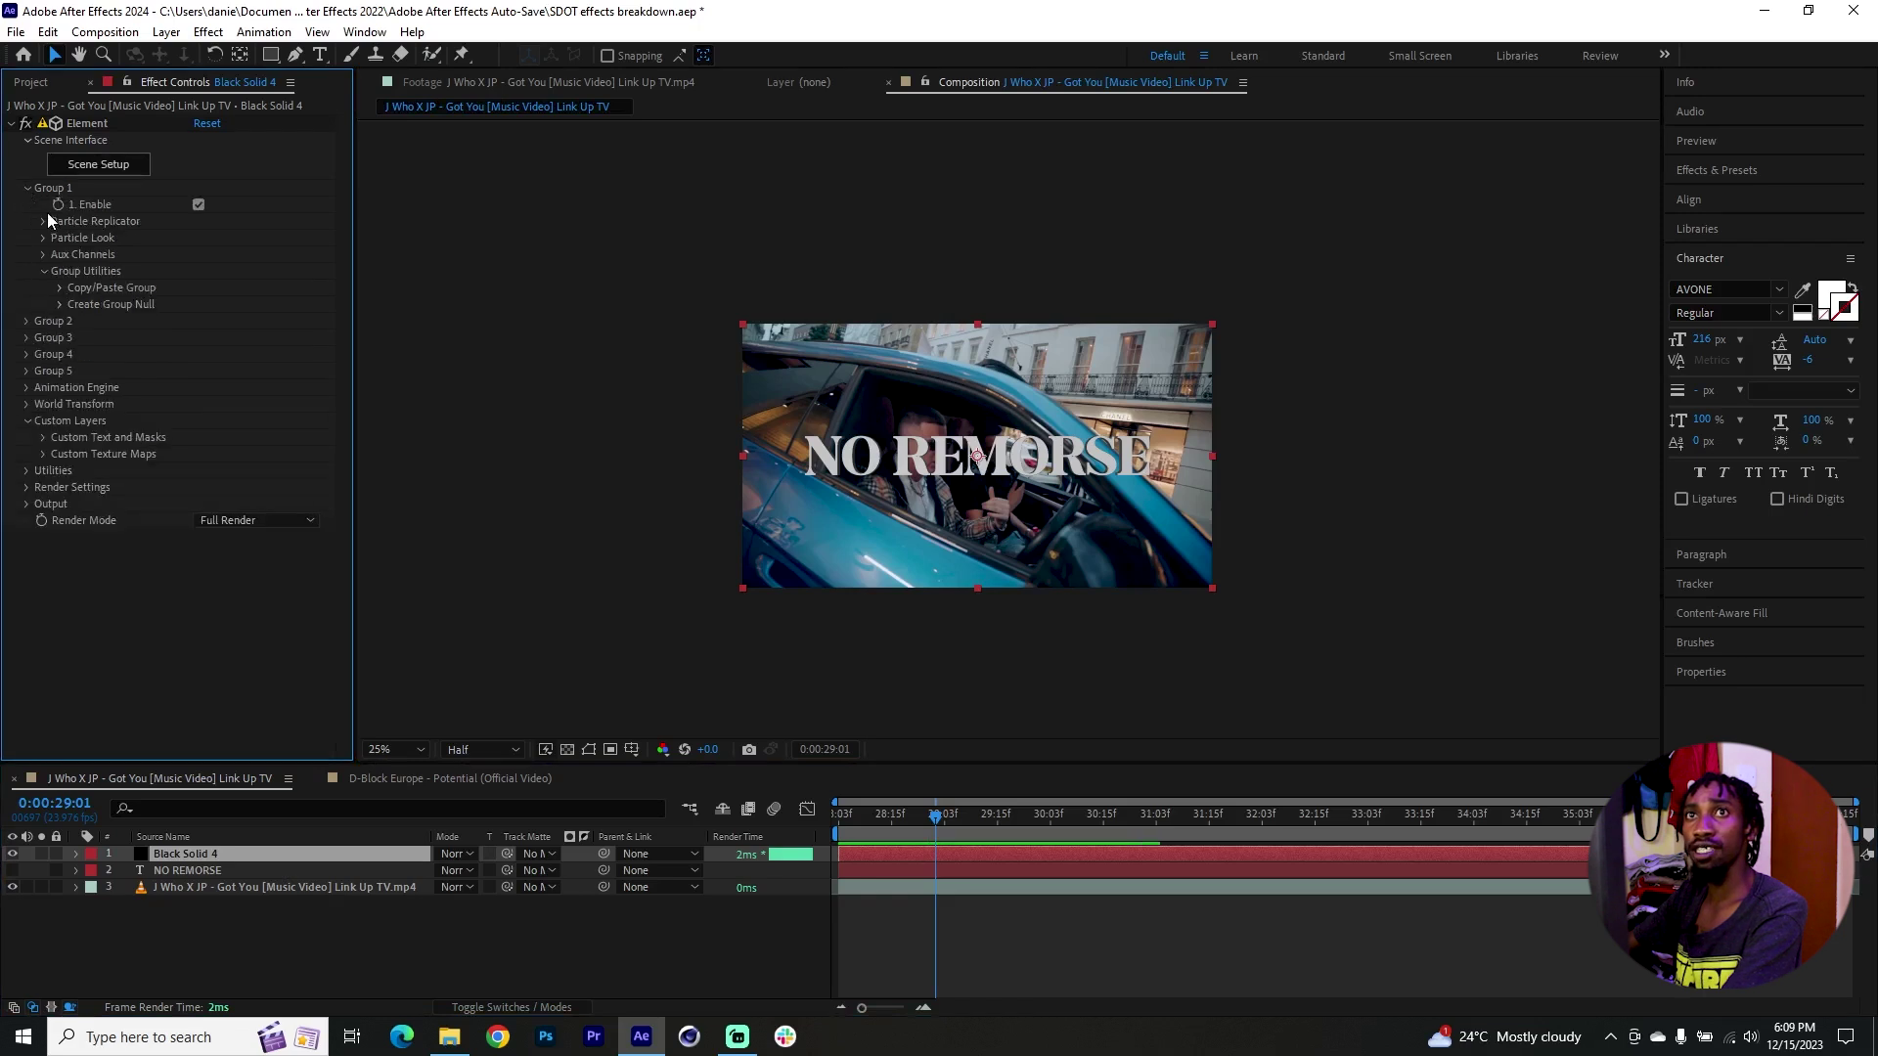
left_click(43, 238)
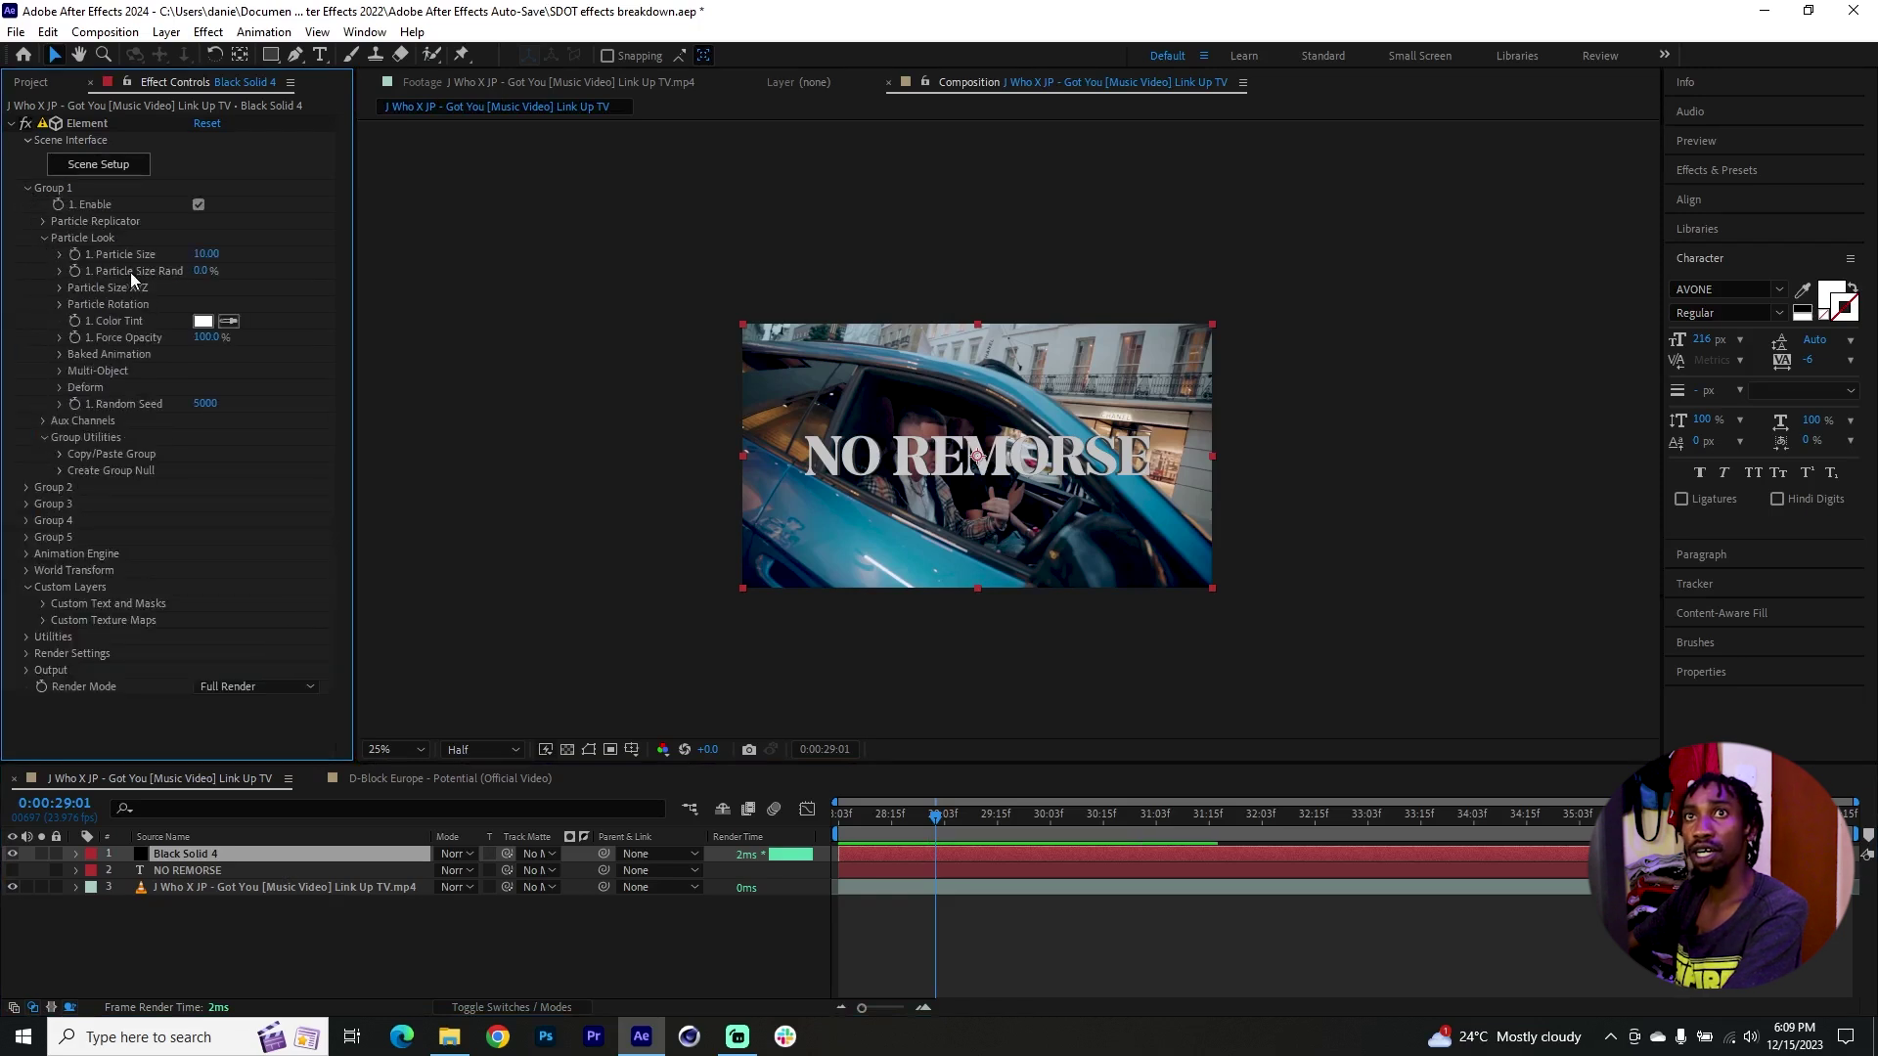
left_click(59, 289)
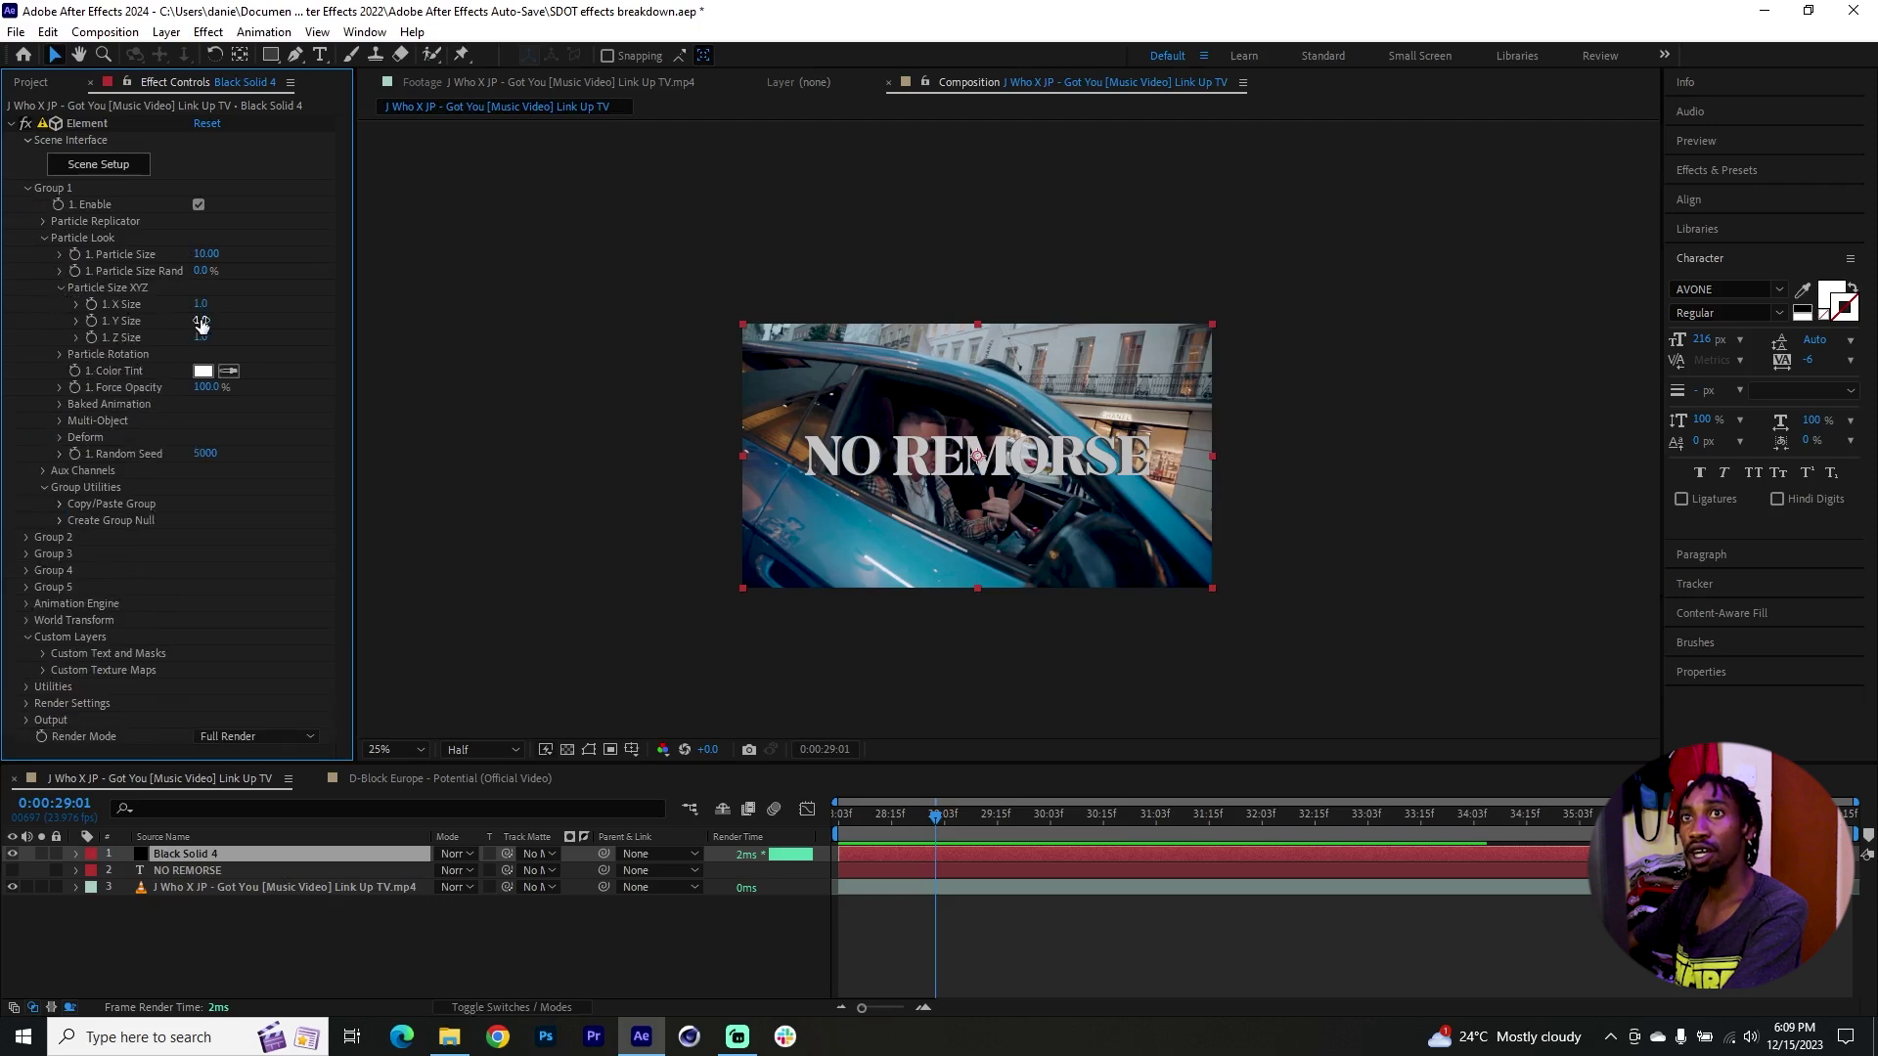
left_click_drag(198, 304, 190, 307)
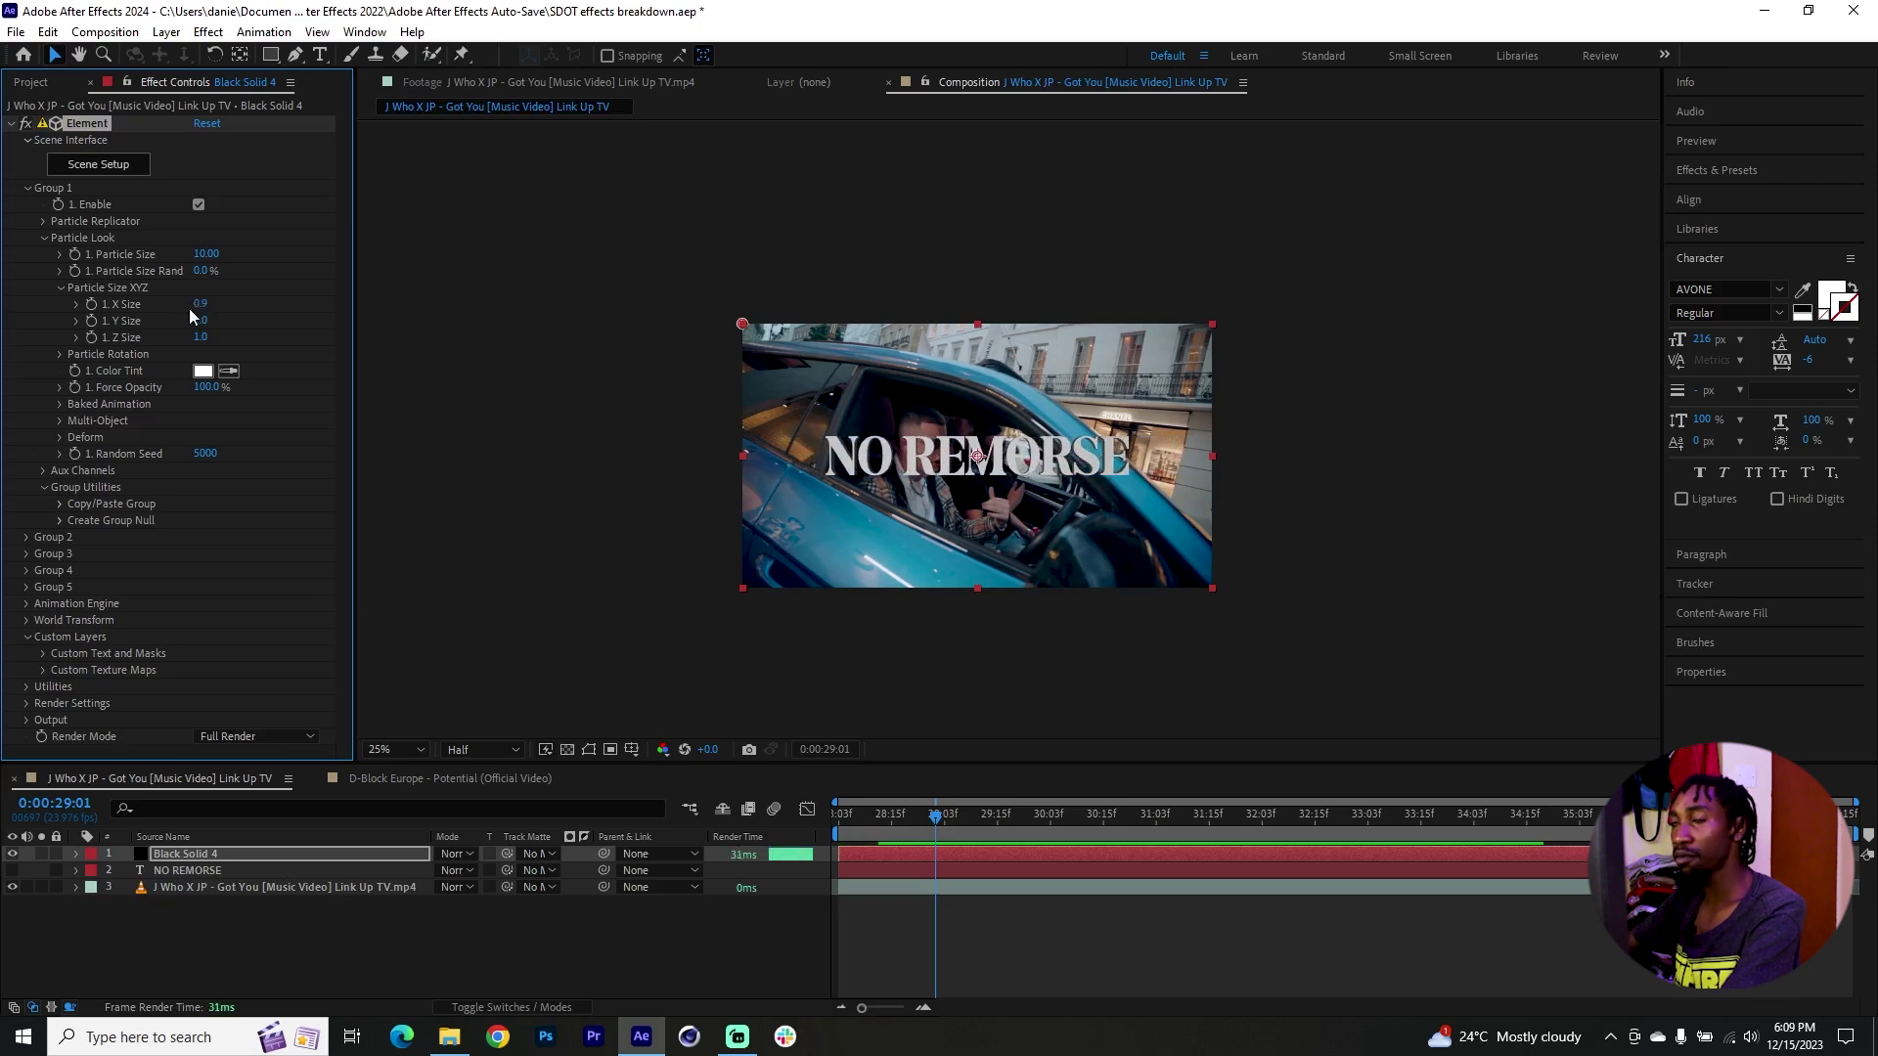
key("ctrl+z")
left_click_drag(204, 260, 215, 262)
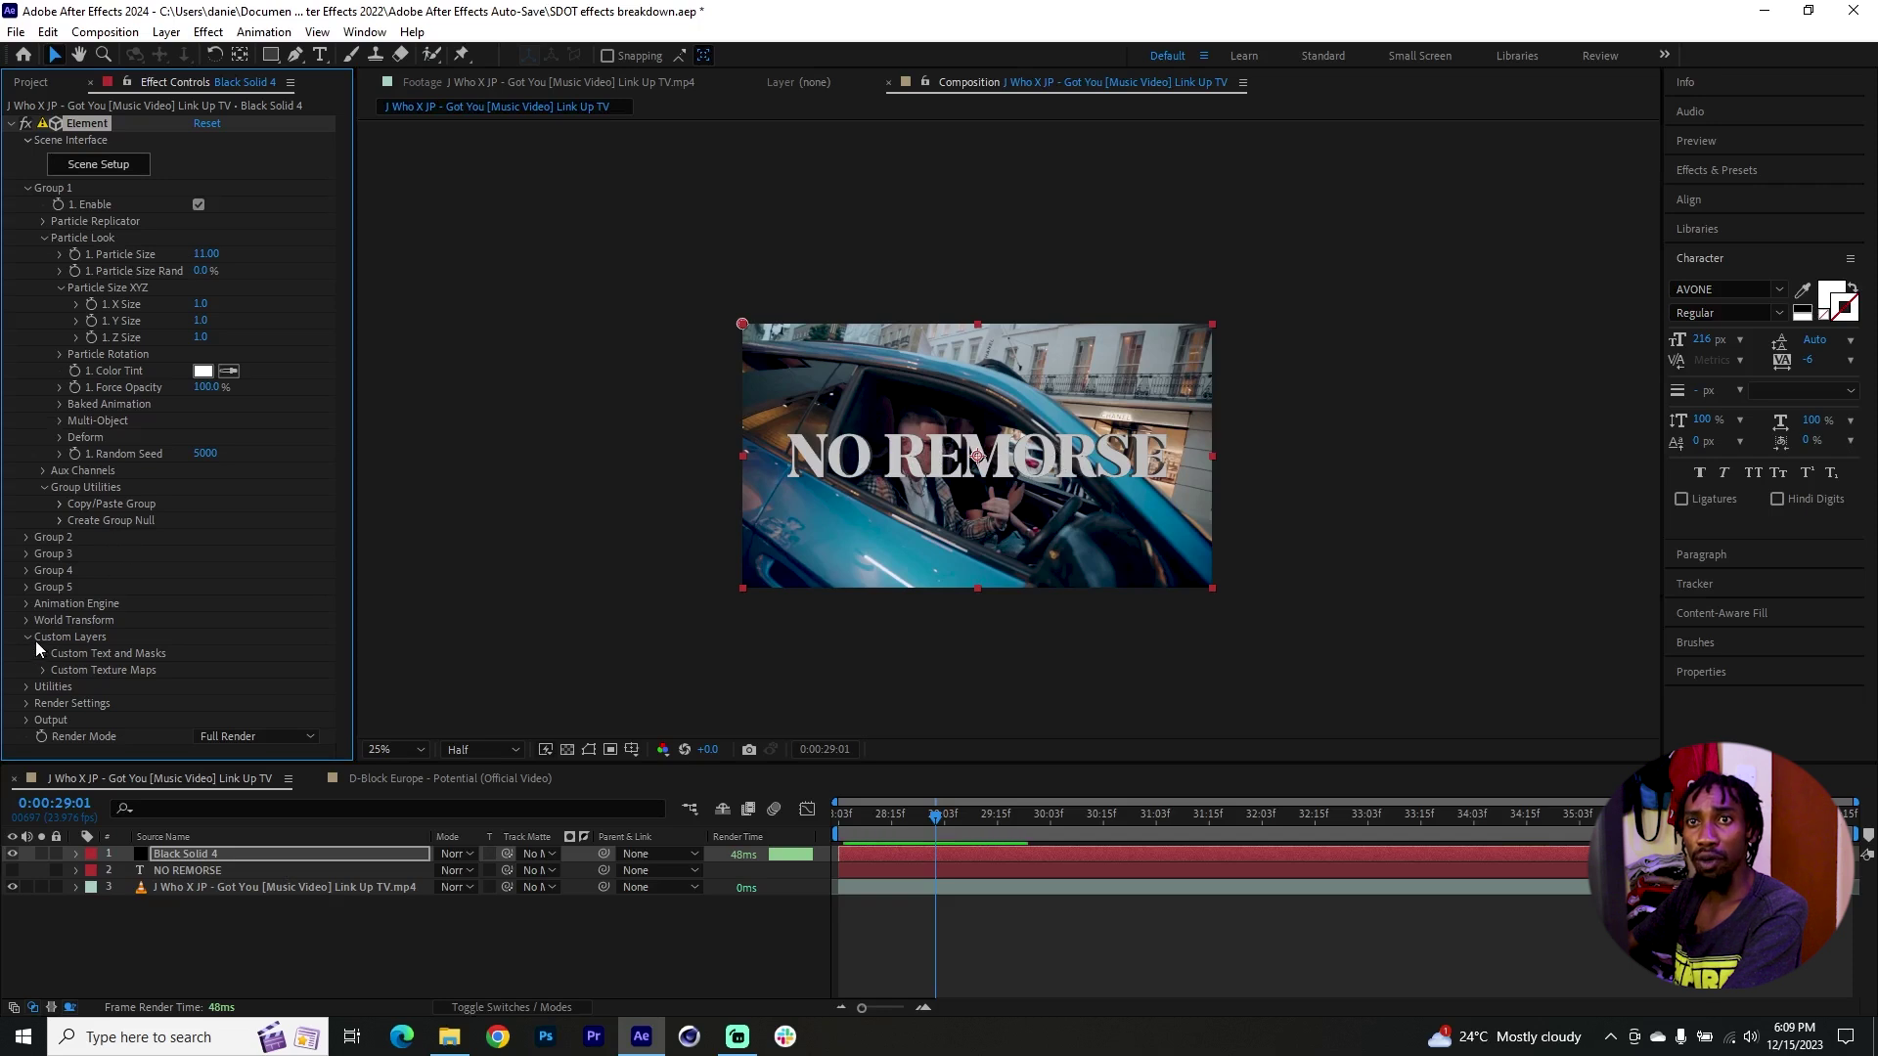
Try to assign the music video footage as Layer 1 of Element's Custom Texture Maps
left_click(43, 670)
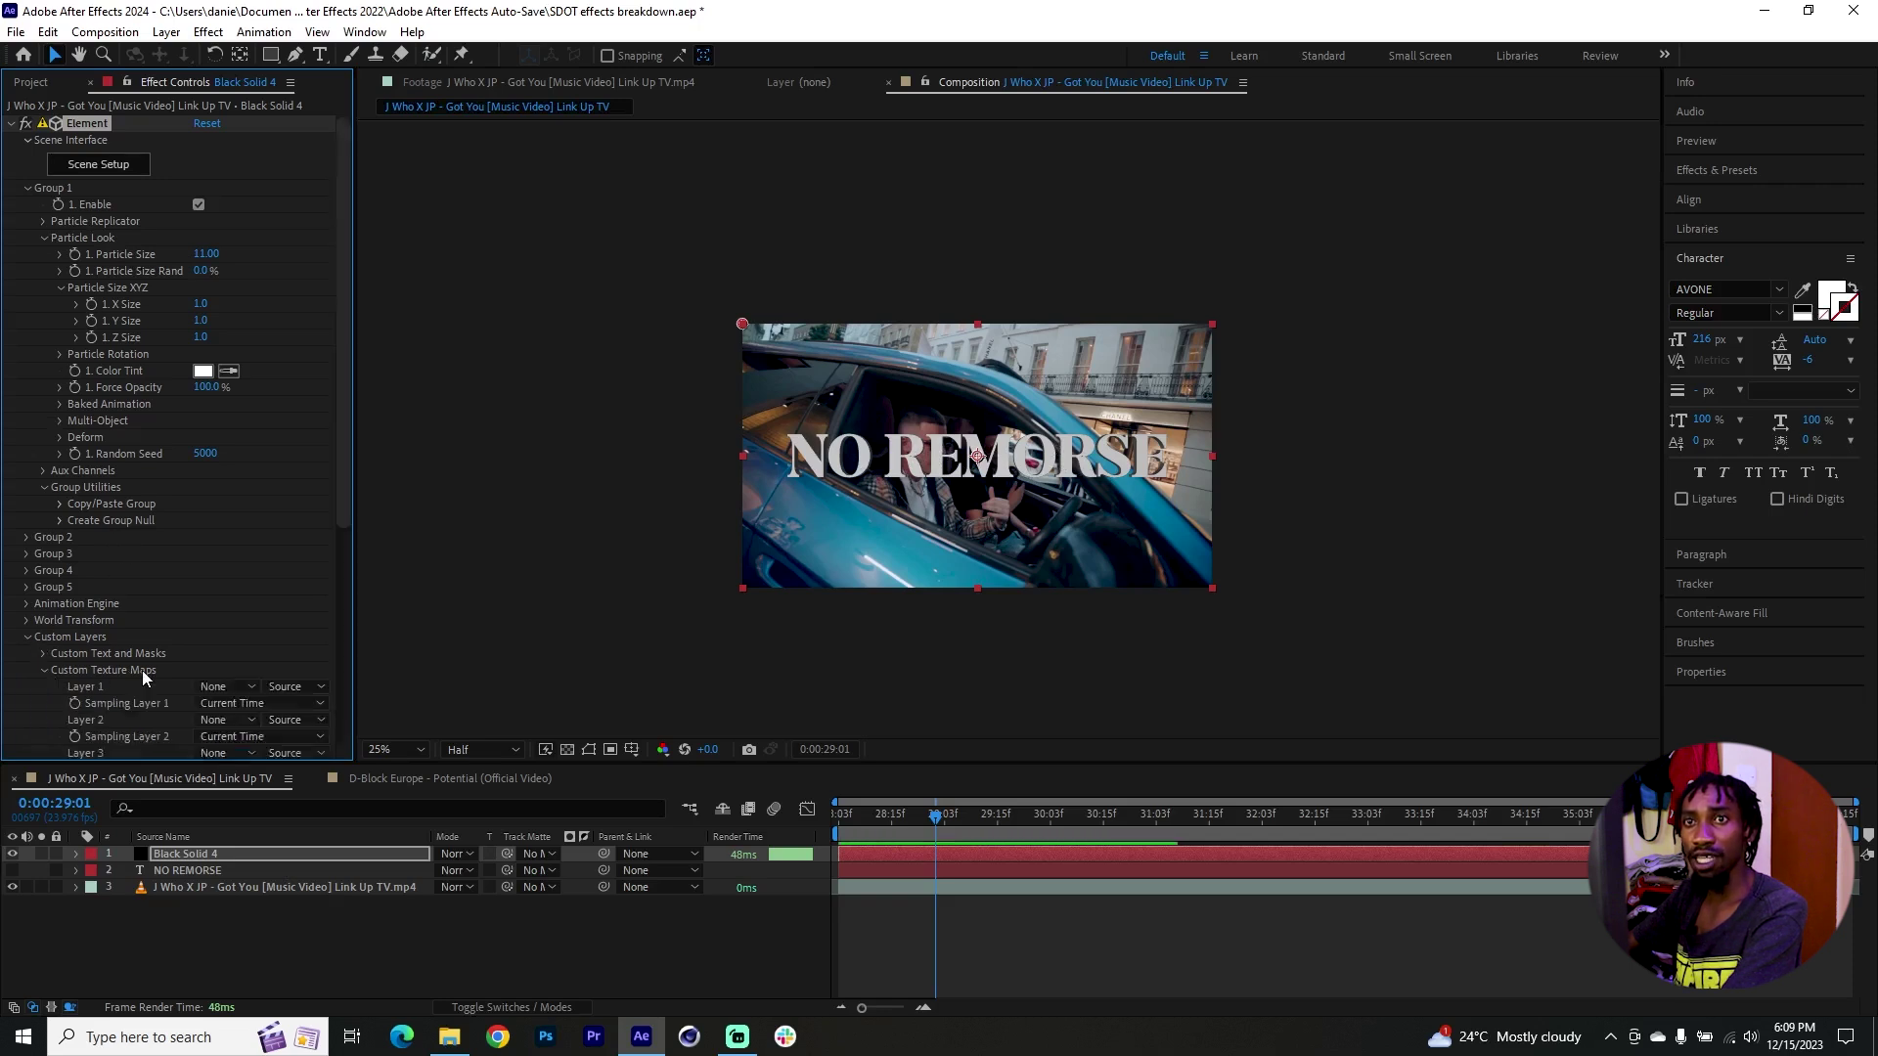
scroll(141, 671, "down", 3)
left_click(221, 419)
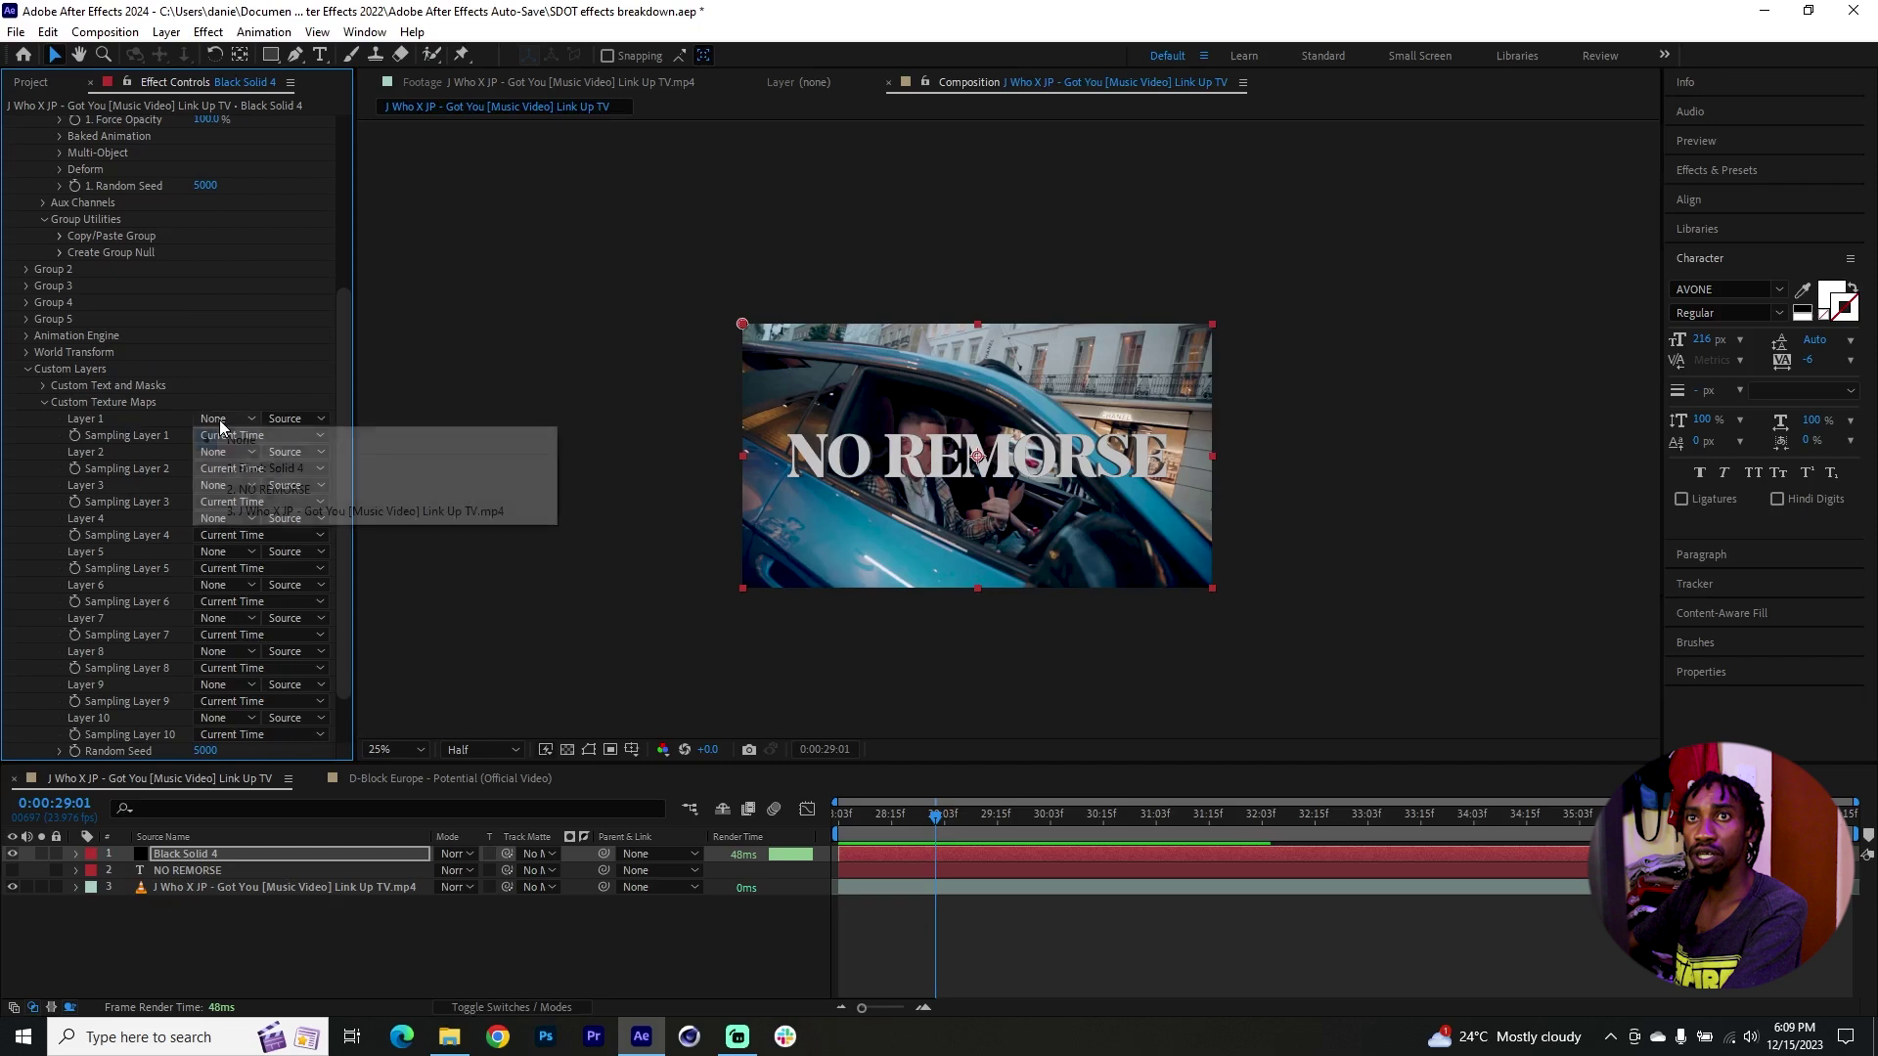
left_click(293, 513)
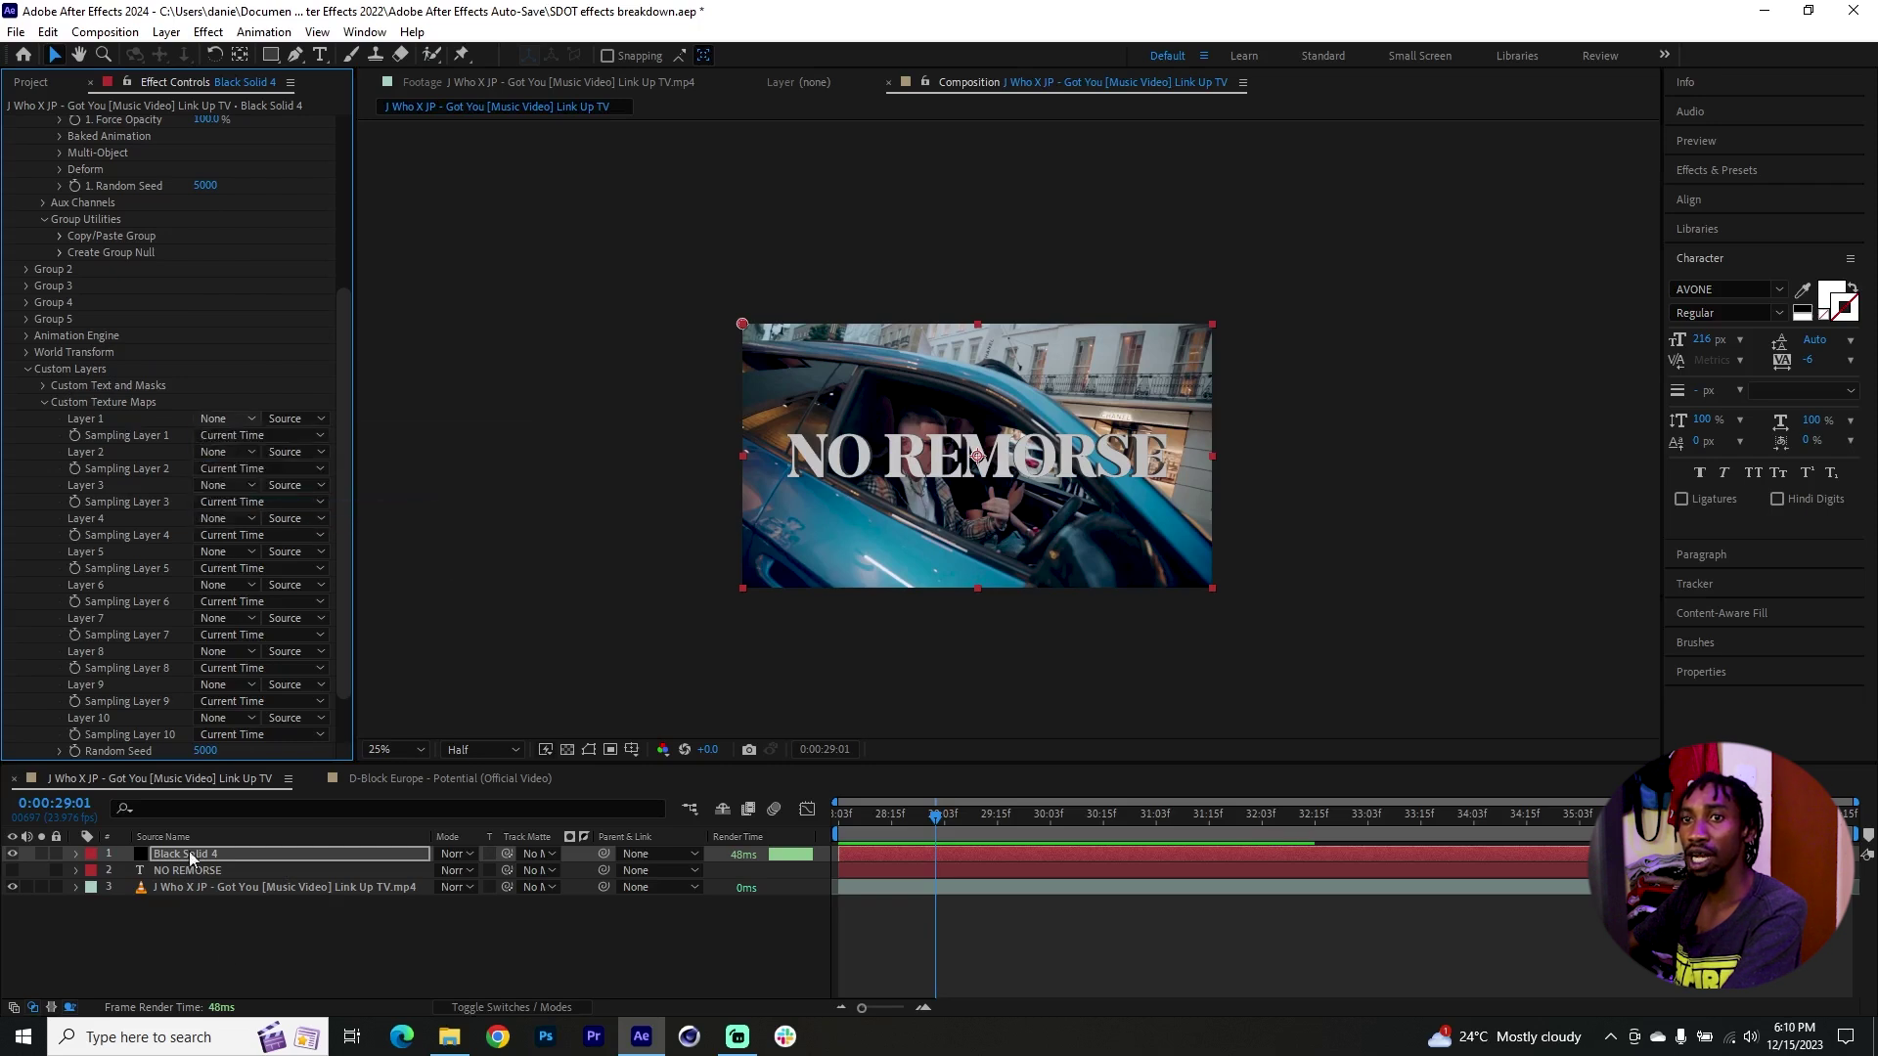
Select the music video footage layer and step the time back to 0:00:28:21
left_click(274, 886)
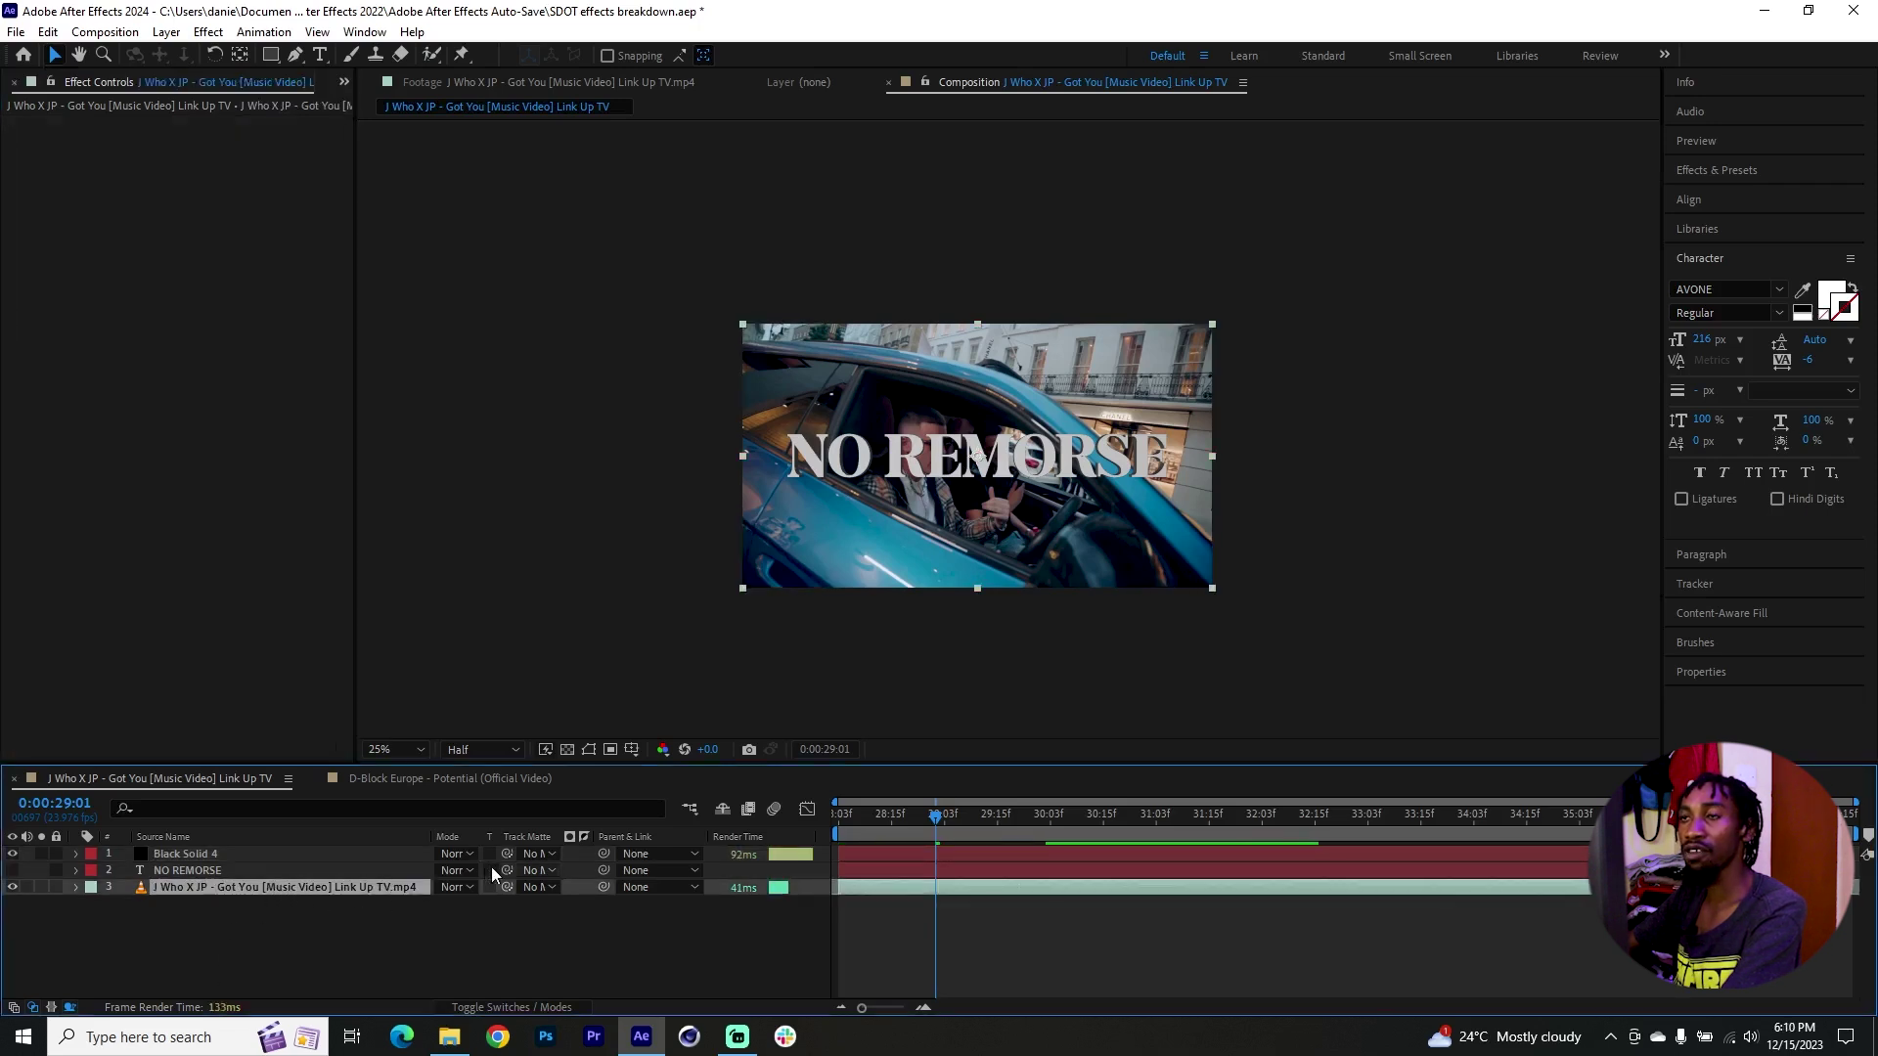
key("Page_Up")
key("Page_Up")
key("Page_Up")
key("Page_Up")
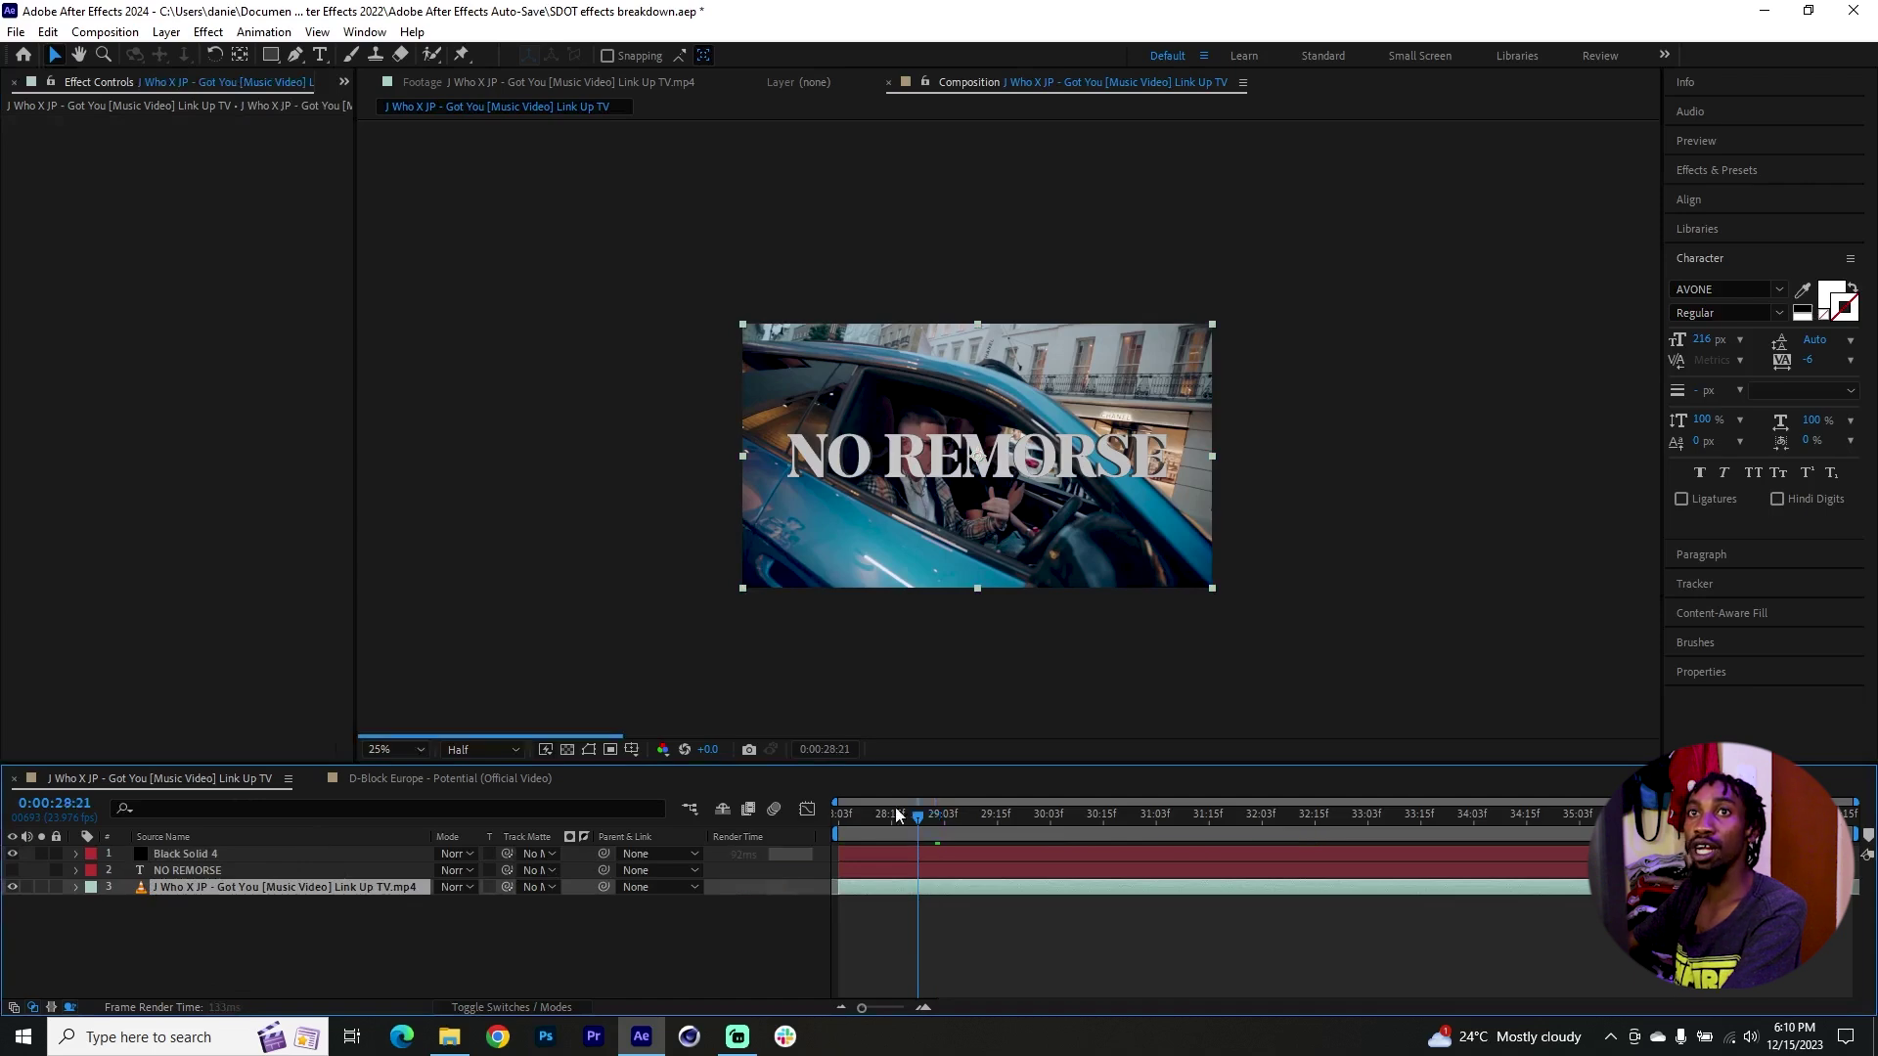
Open the Element scene setup on Black Solid 4 and load Custom Layer 1 as Metal_Diffused's Reflectivity texture
left_click(220, 856)
left_click(115, 163)
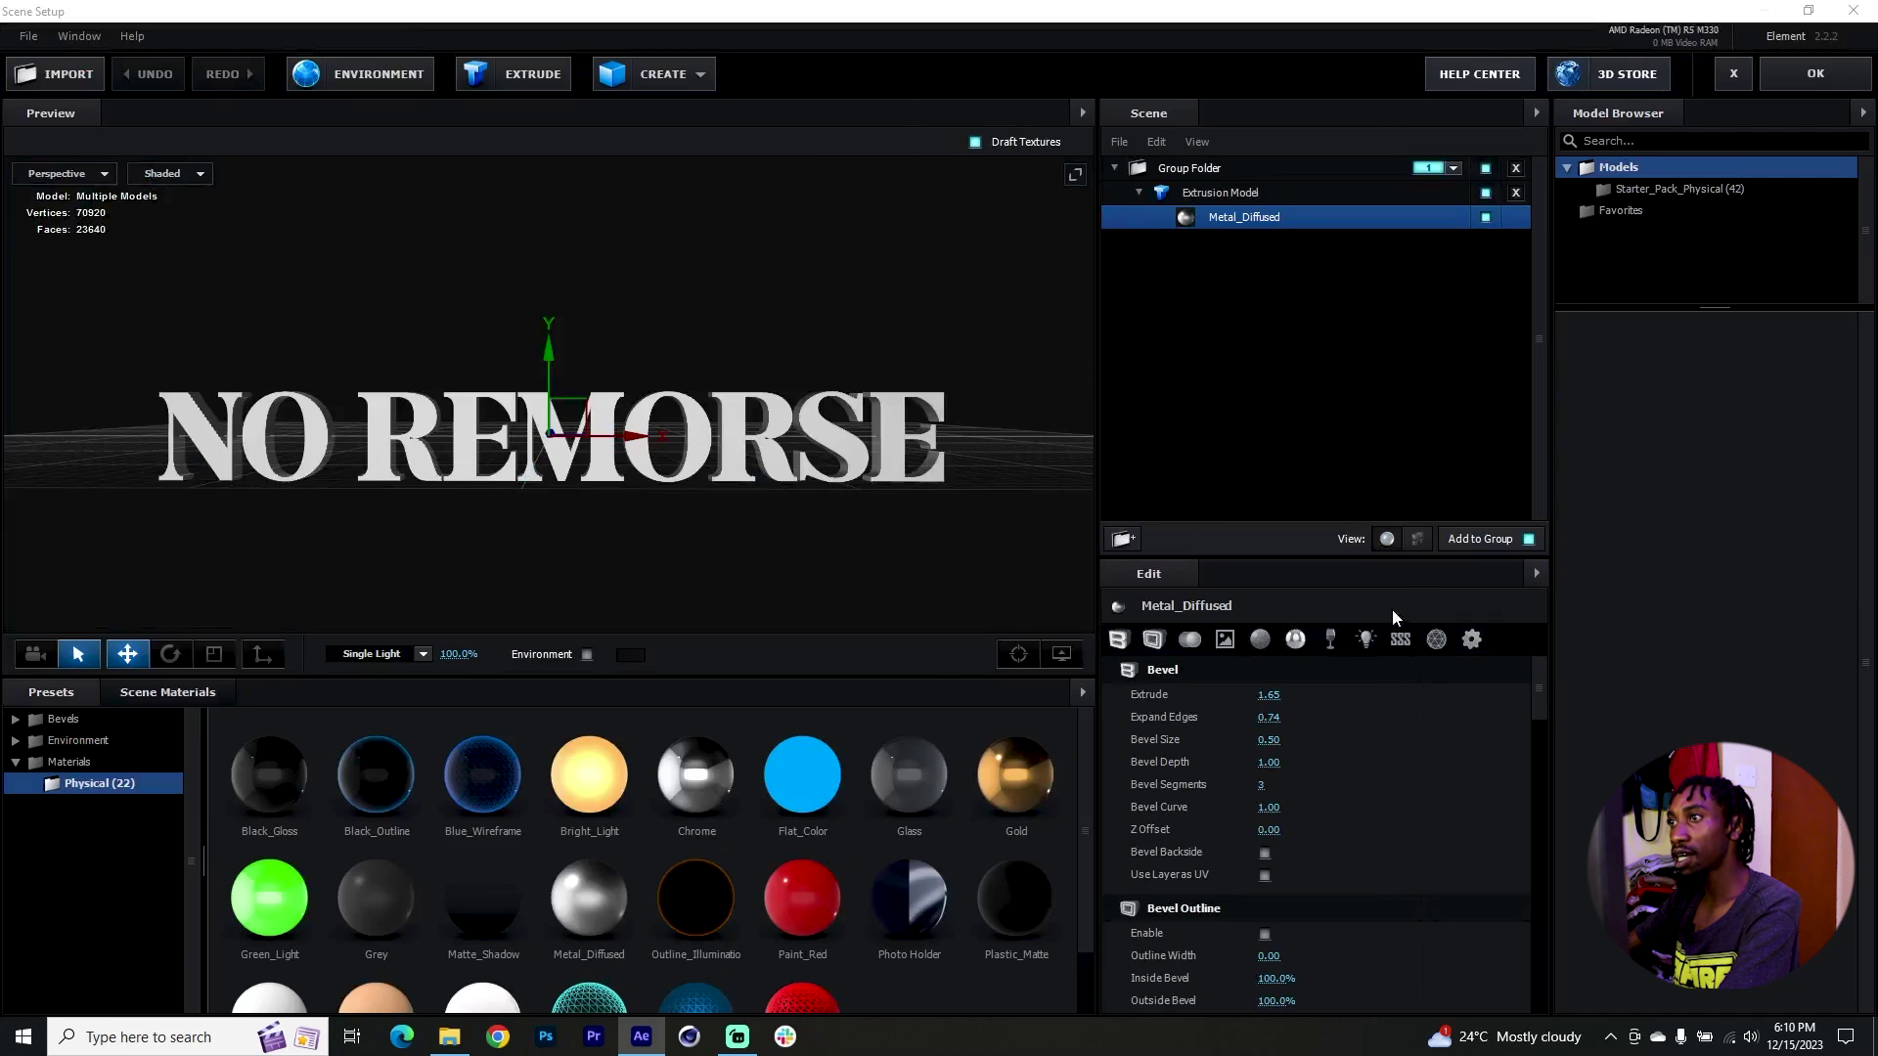
left_click(1225, 640)
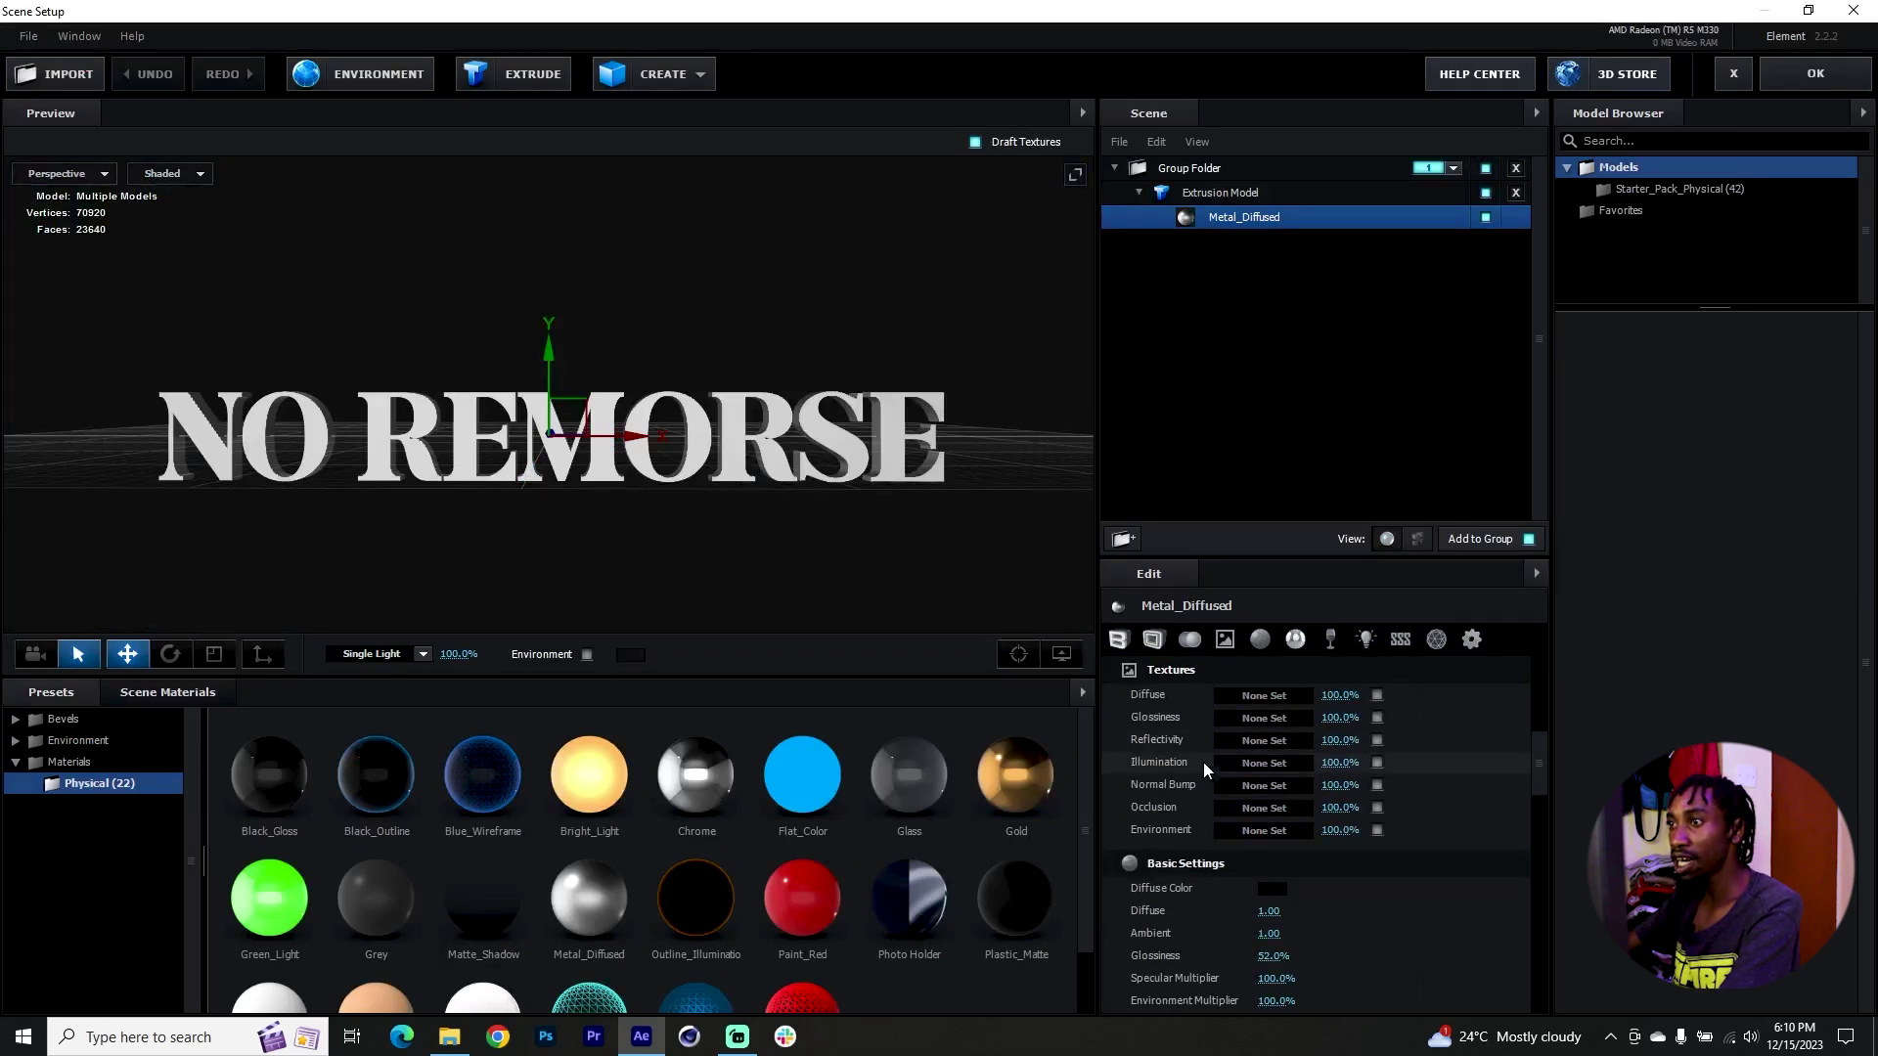
left_click(1264, 741)
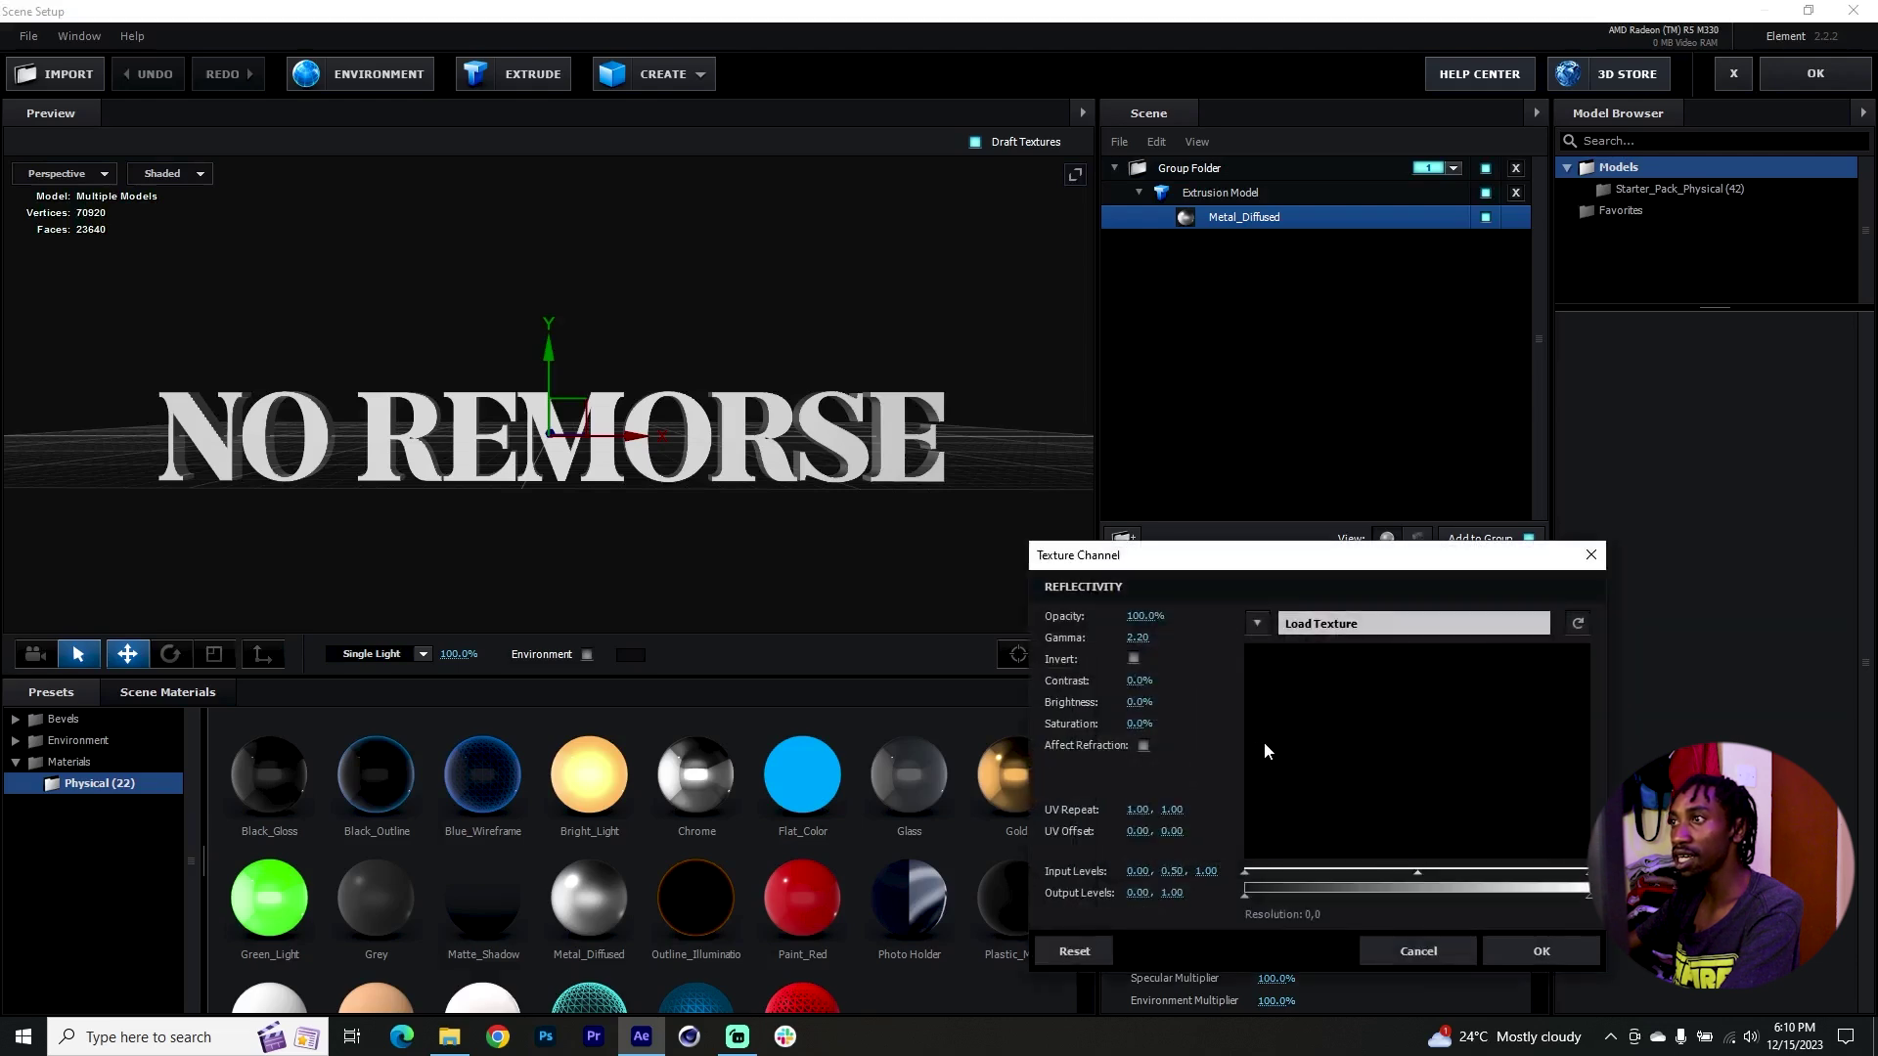
left_click(1256, 624)
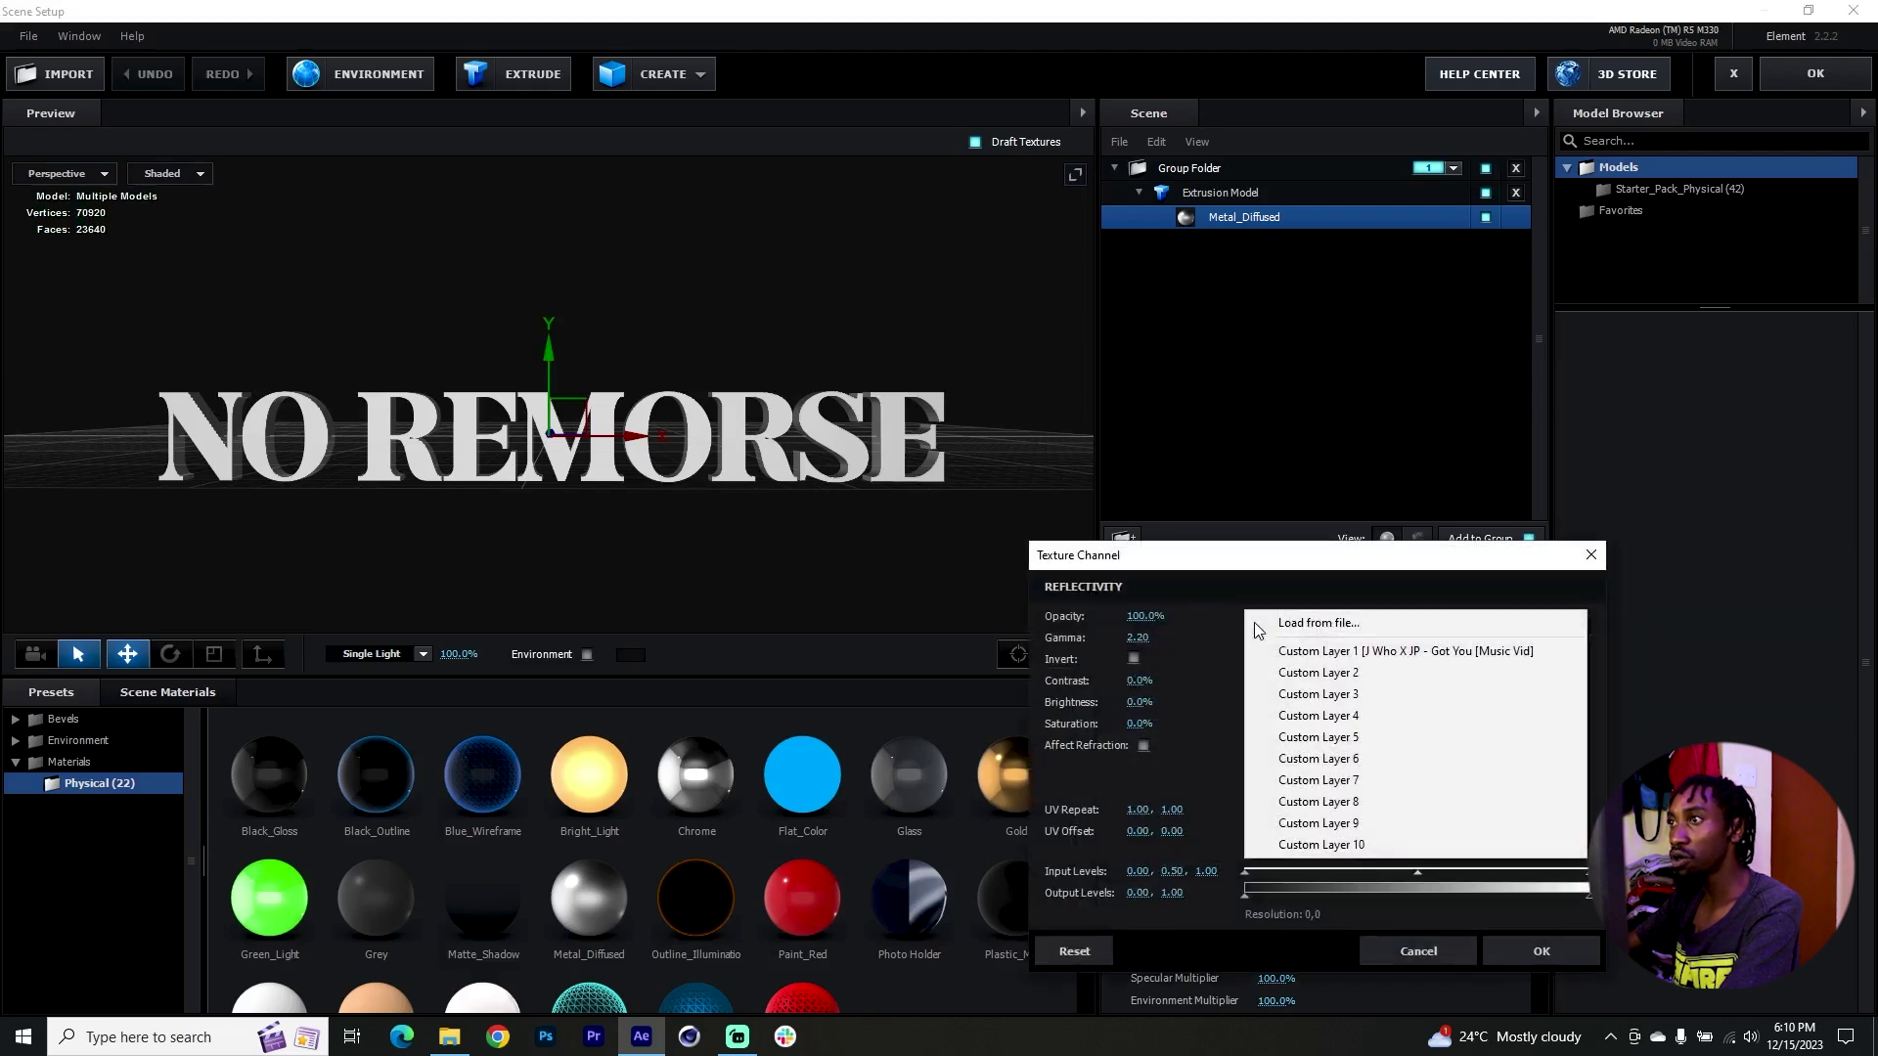
left_click(1385, 651)
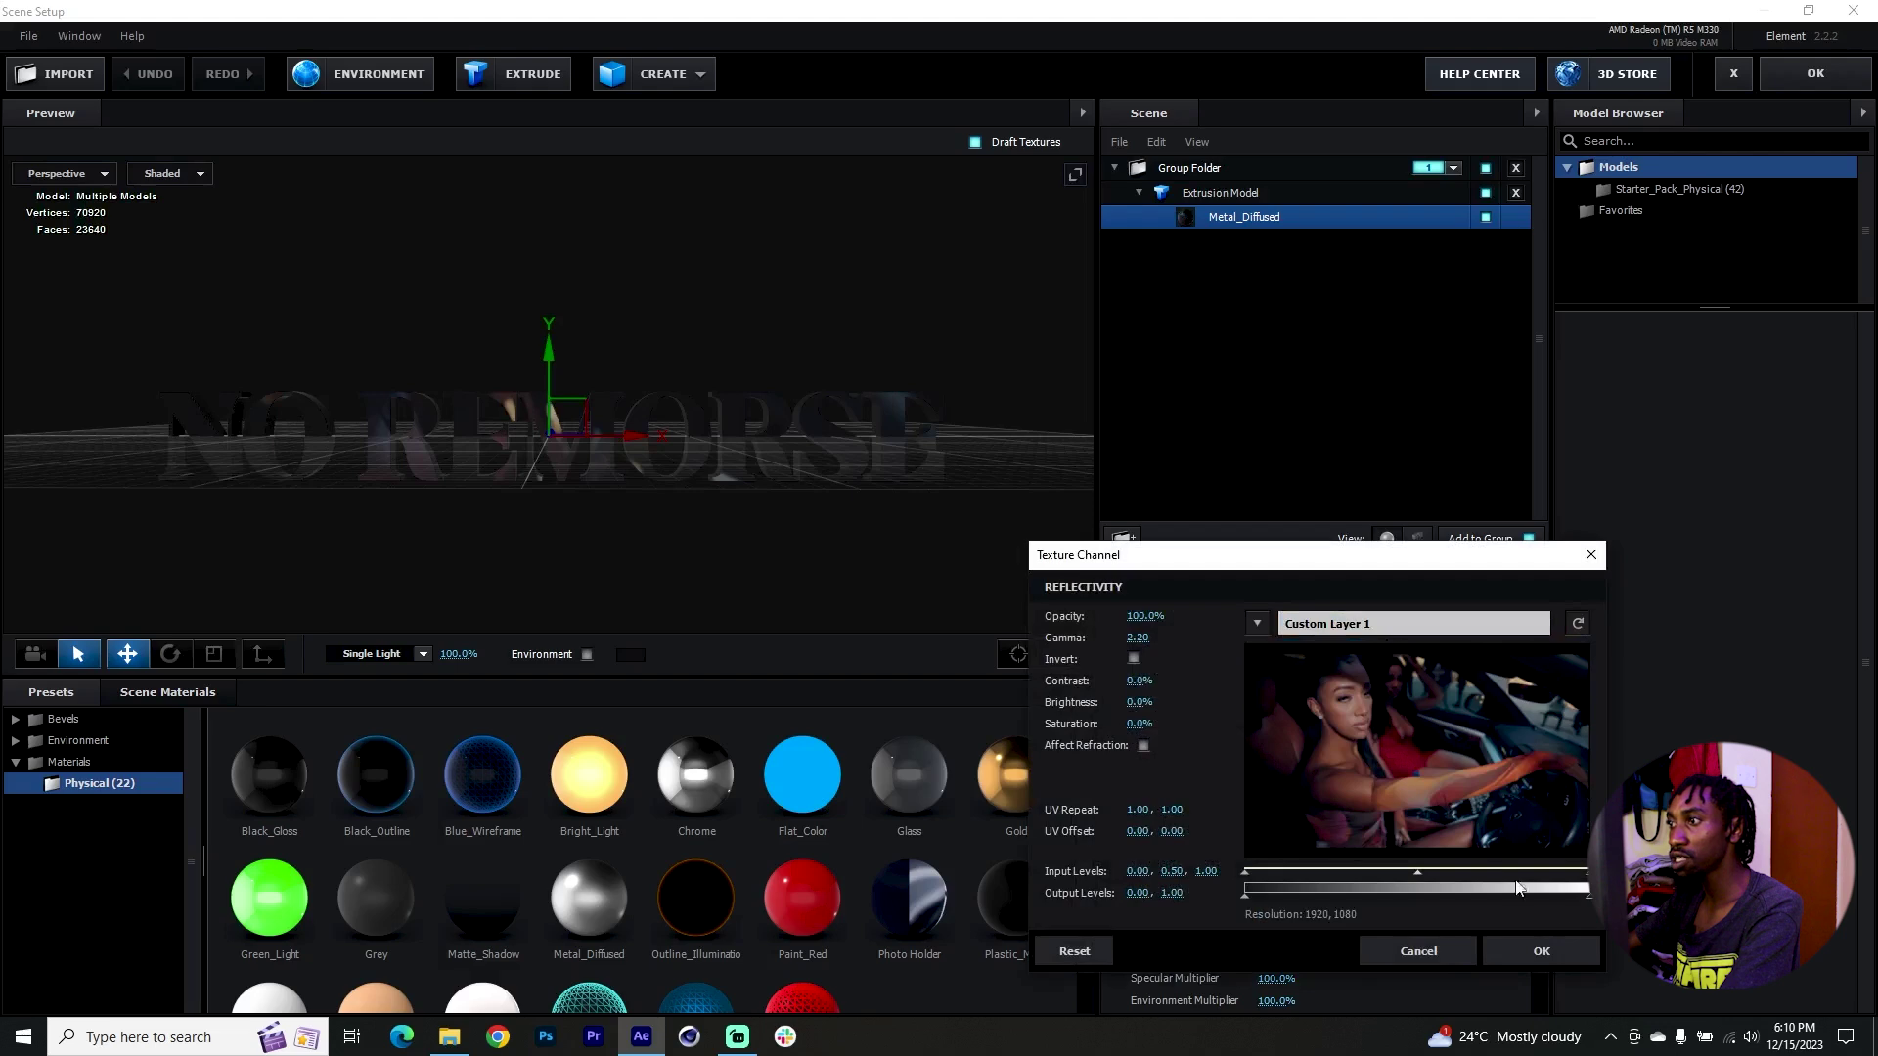
left_click(1536, 948)
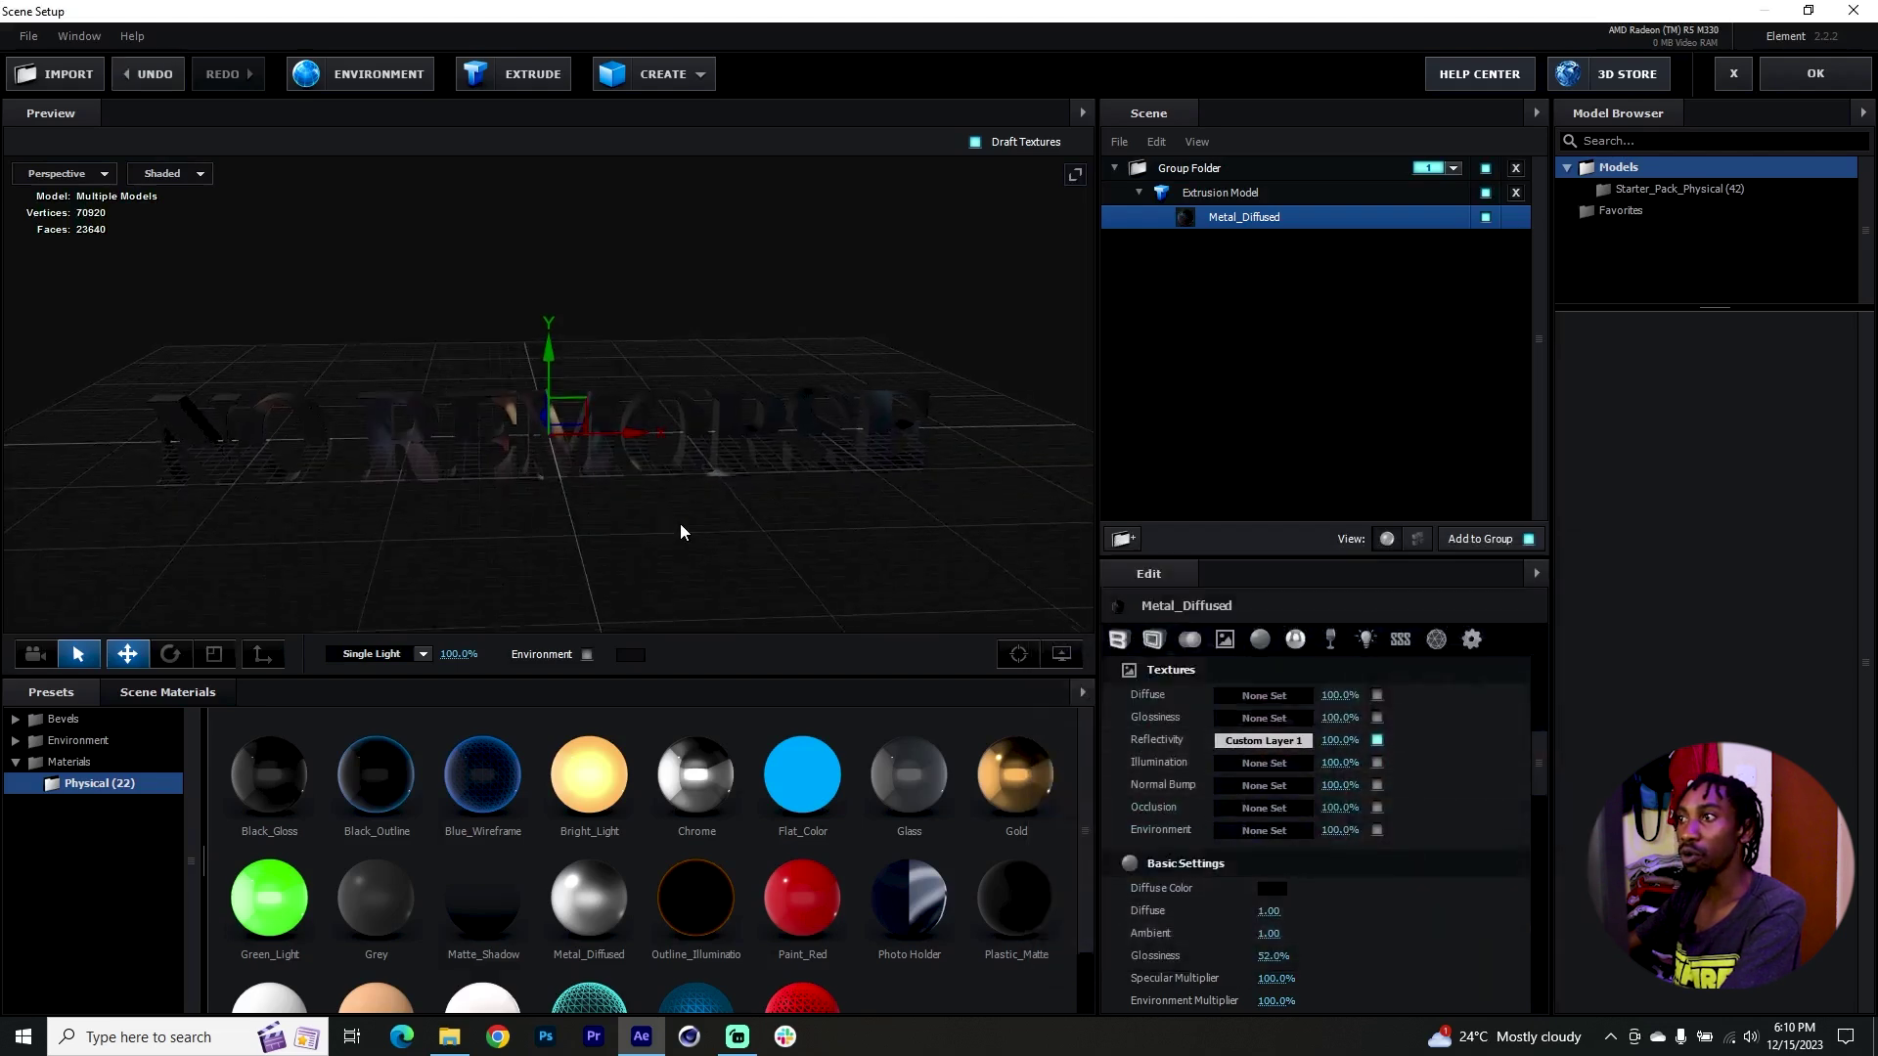
Reduce the Reflectivity texture to 66% and load Custom Layer 1 as Metal_Diffused's Diffuse texture
left_click_drag(1340, 740, 1310, 741)
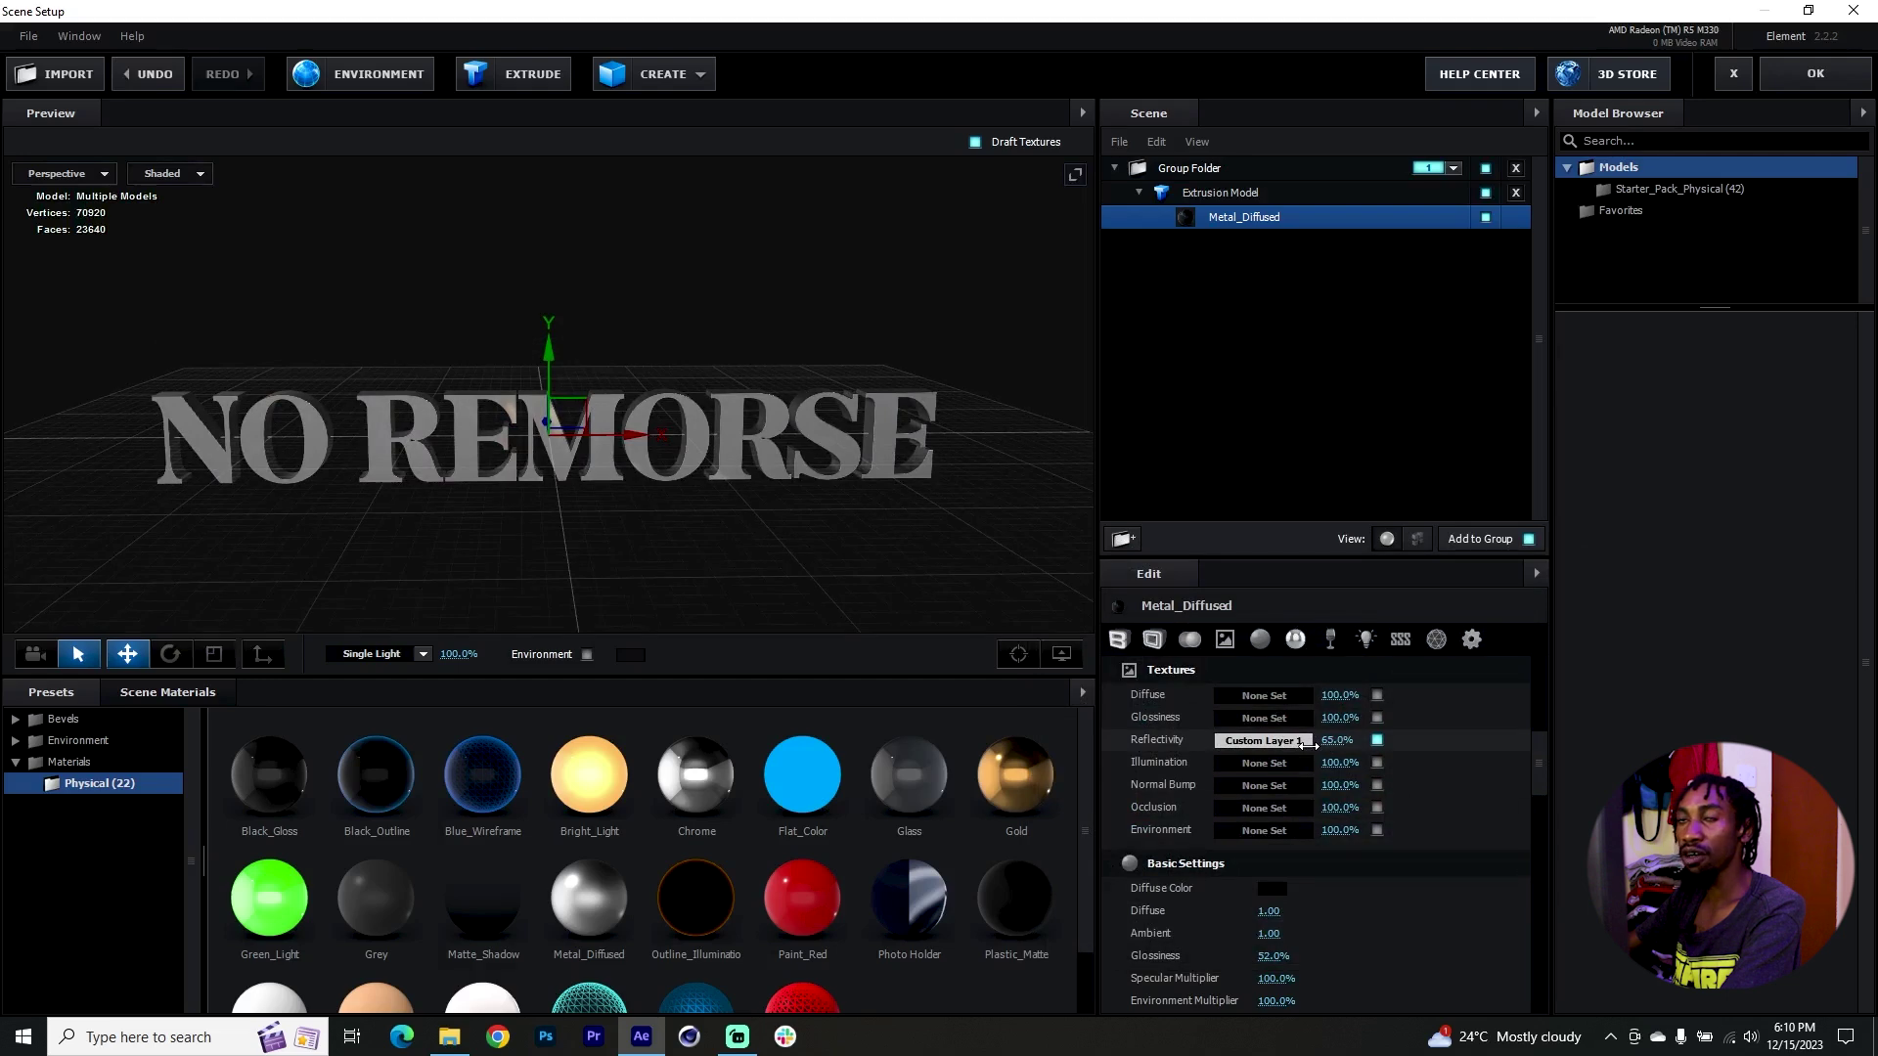
left_click_drag(620, 483, 574, 515)
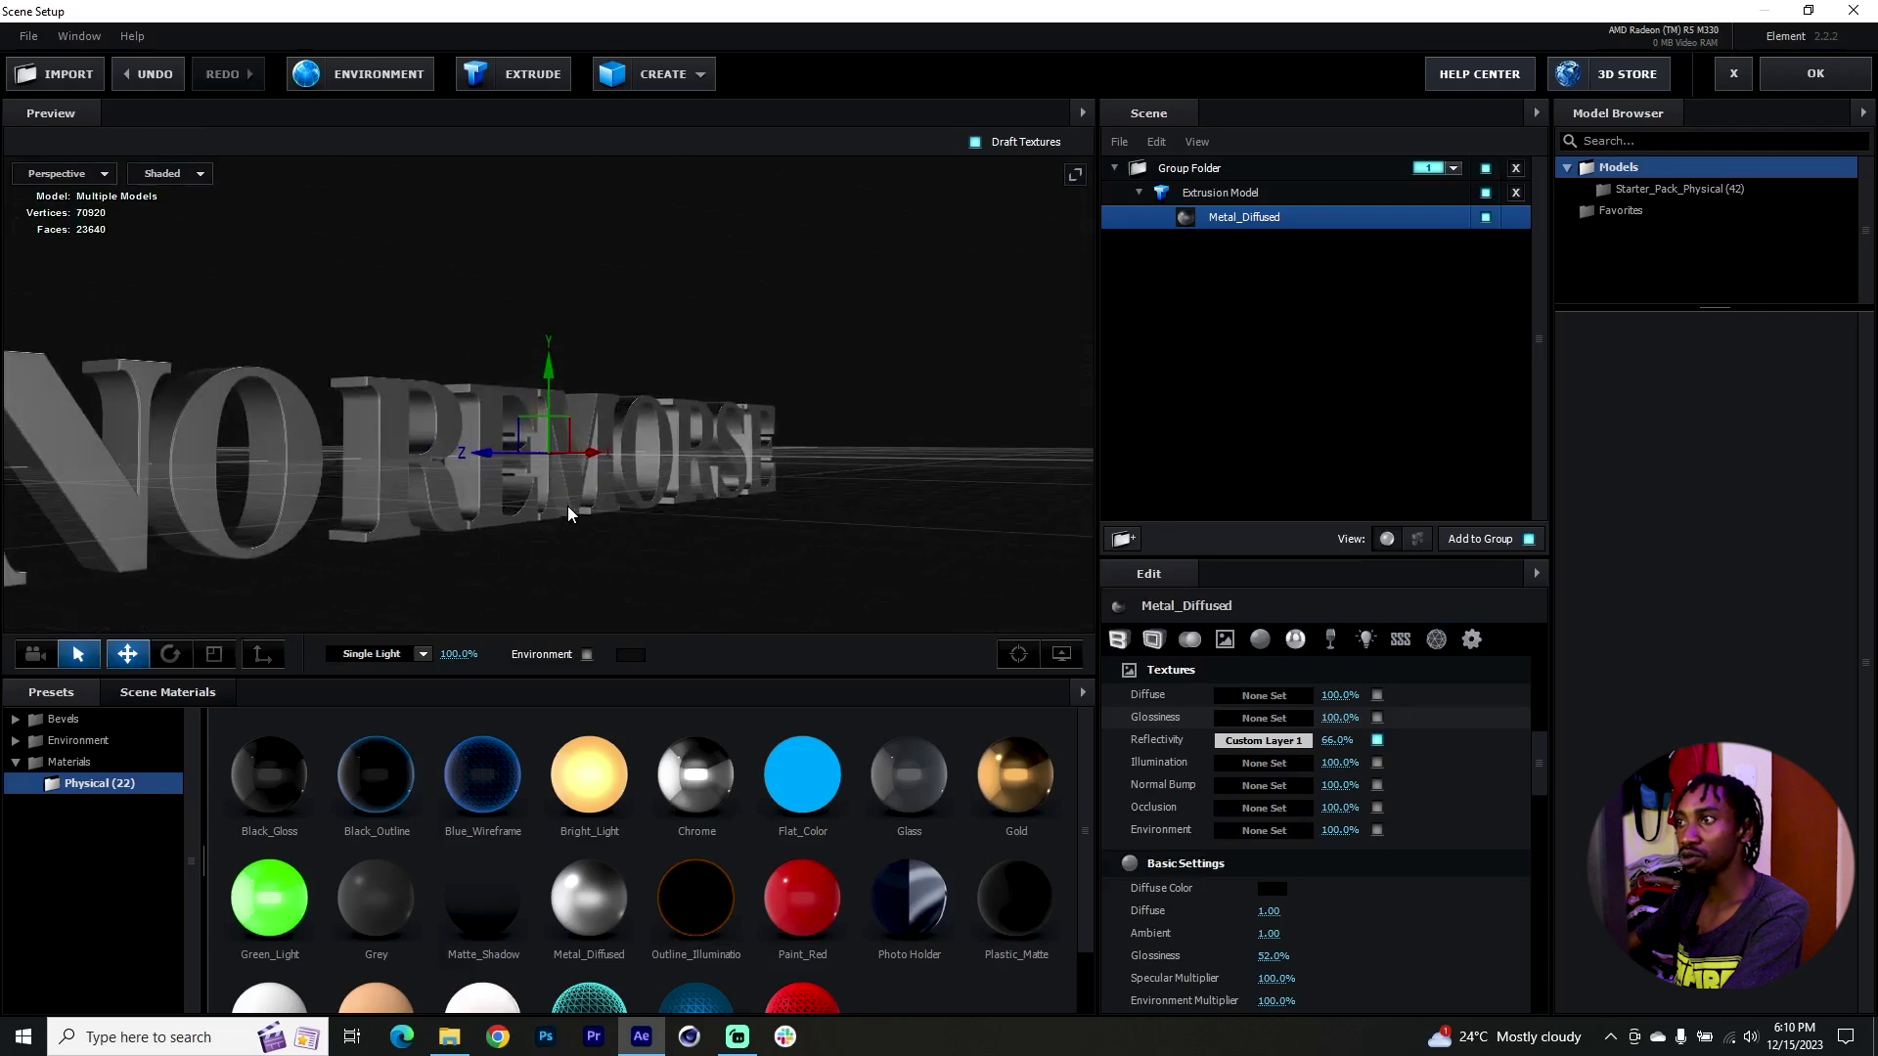
left_click(1282, 697)
left_click(1252, 581)
left_click(1316, 606)
left_click(1565, 910)
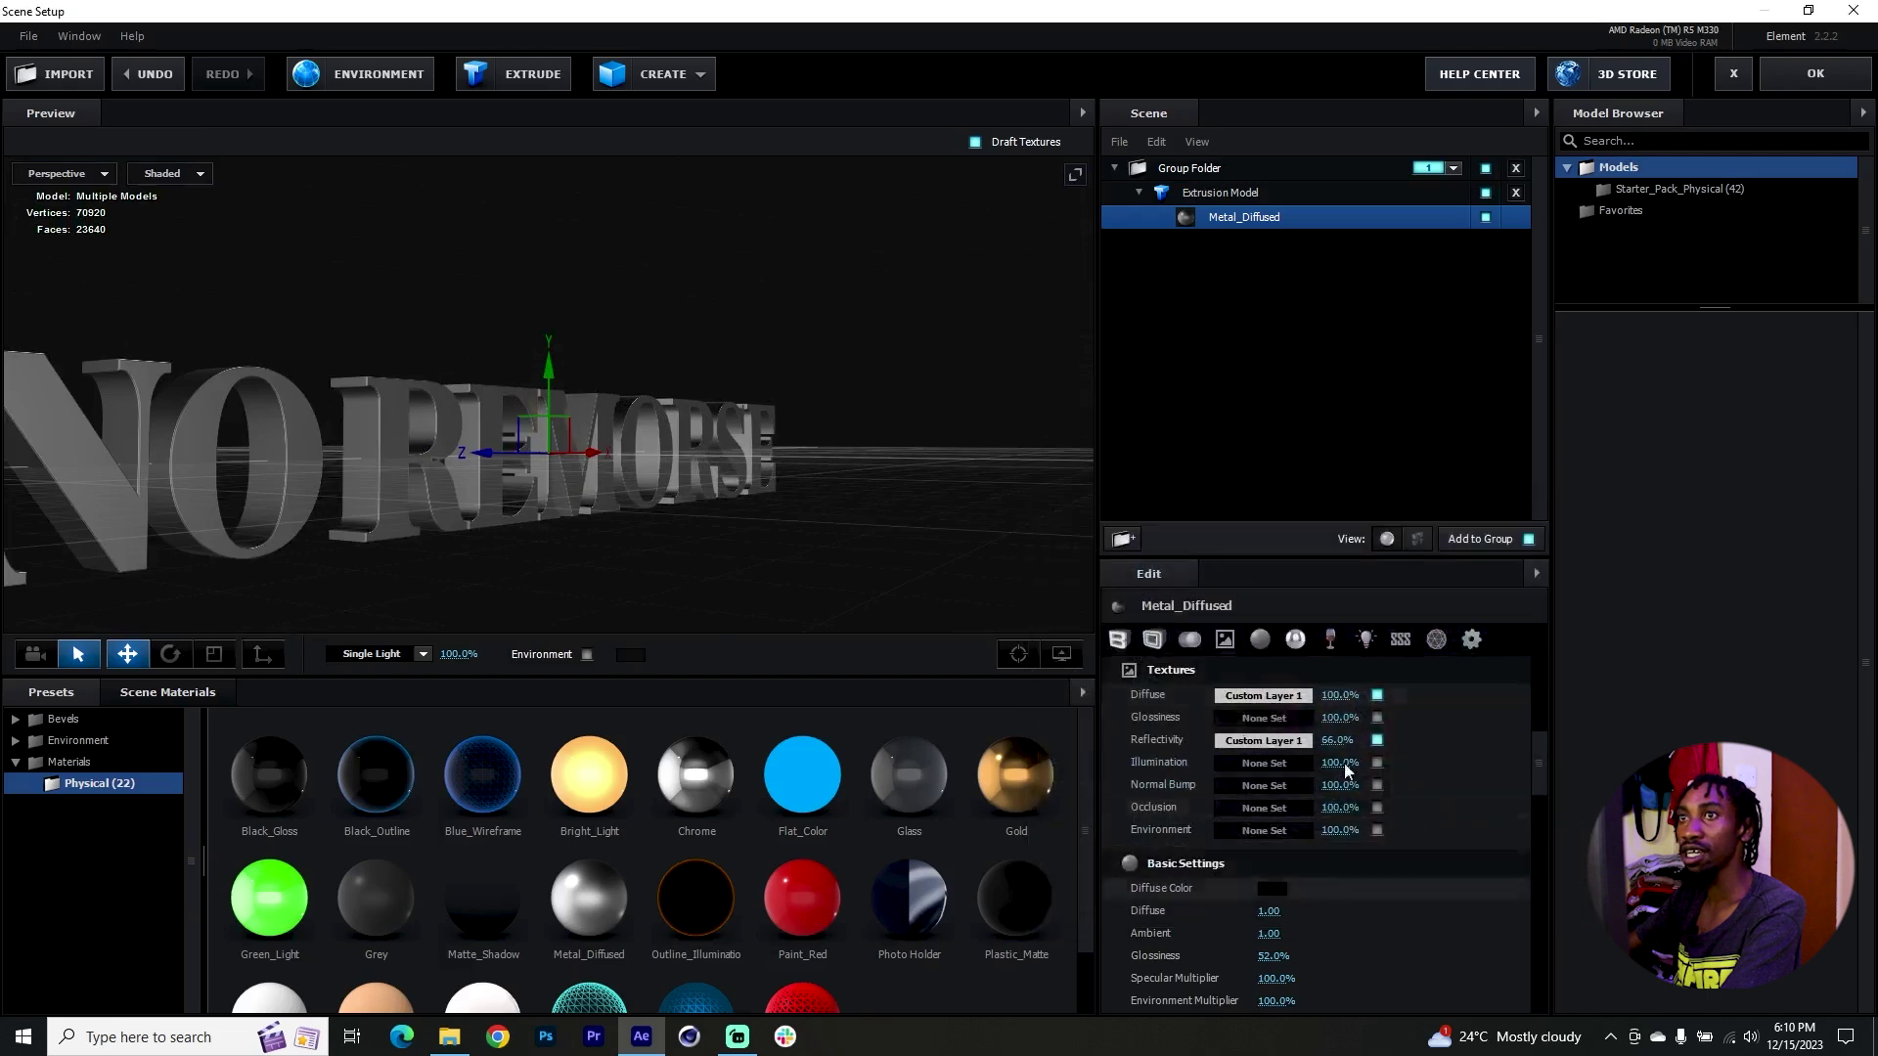
Set the texture strengths to 76% Diffuse, 71% Glossiness and 67% Reflectivity, and apply the scene setup
left_click_drag(749, 458, 626, 475)
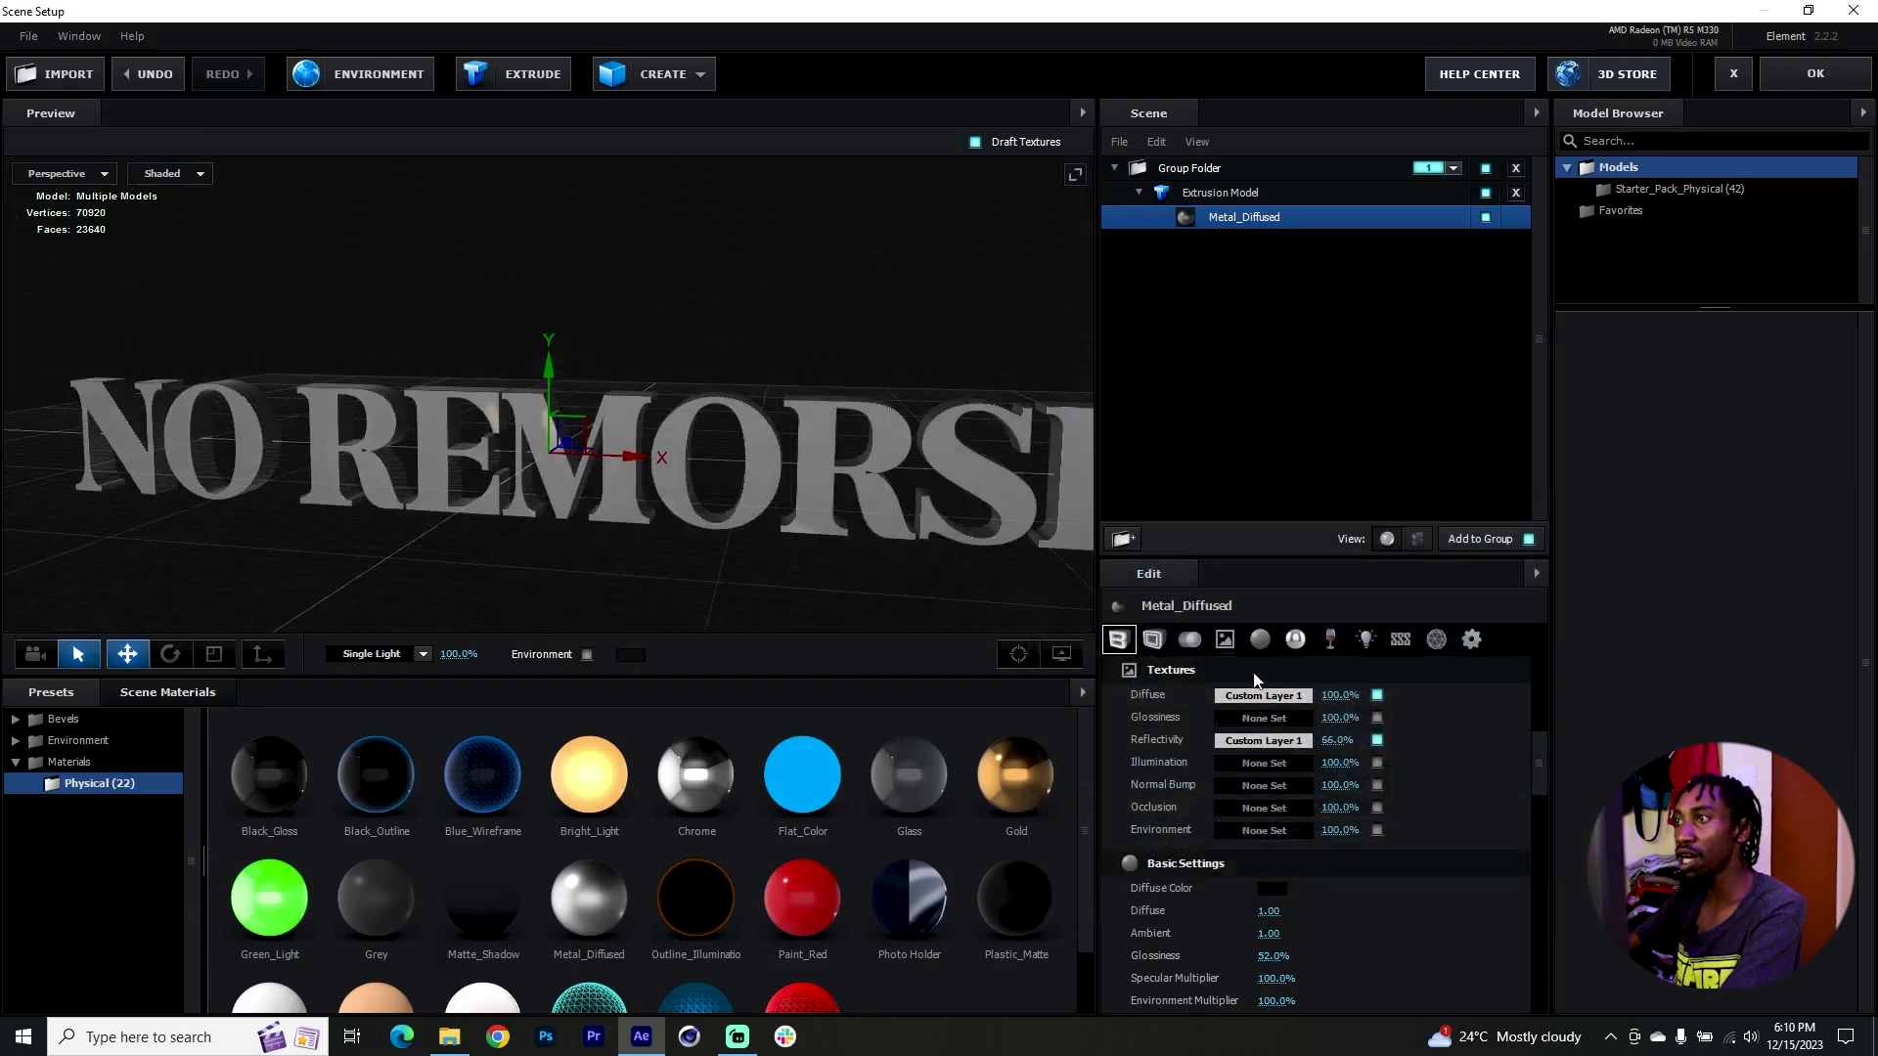
left_click_drag(1348, 701, 1316, 701)
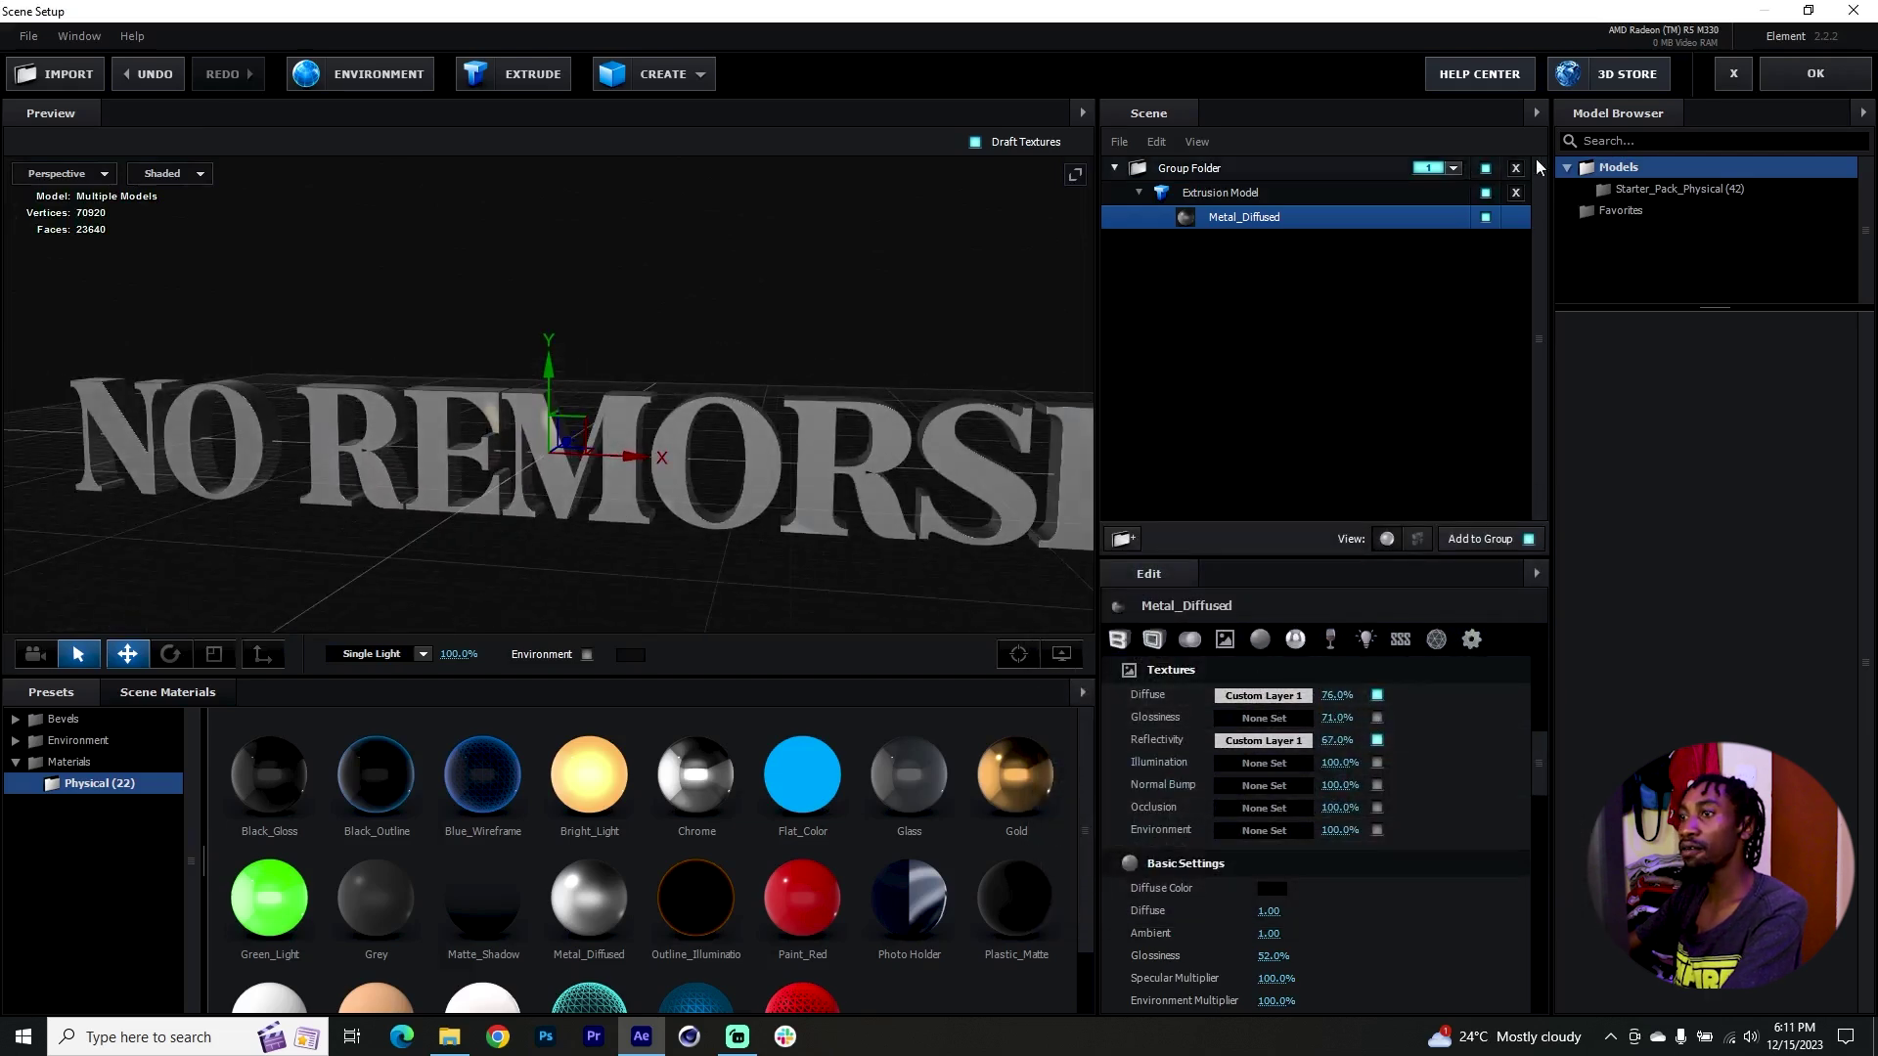
left_click(1799, 75)
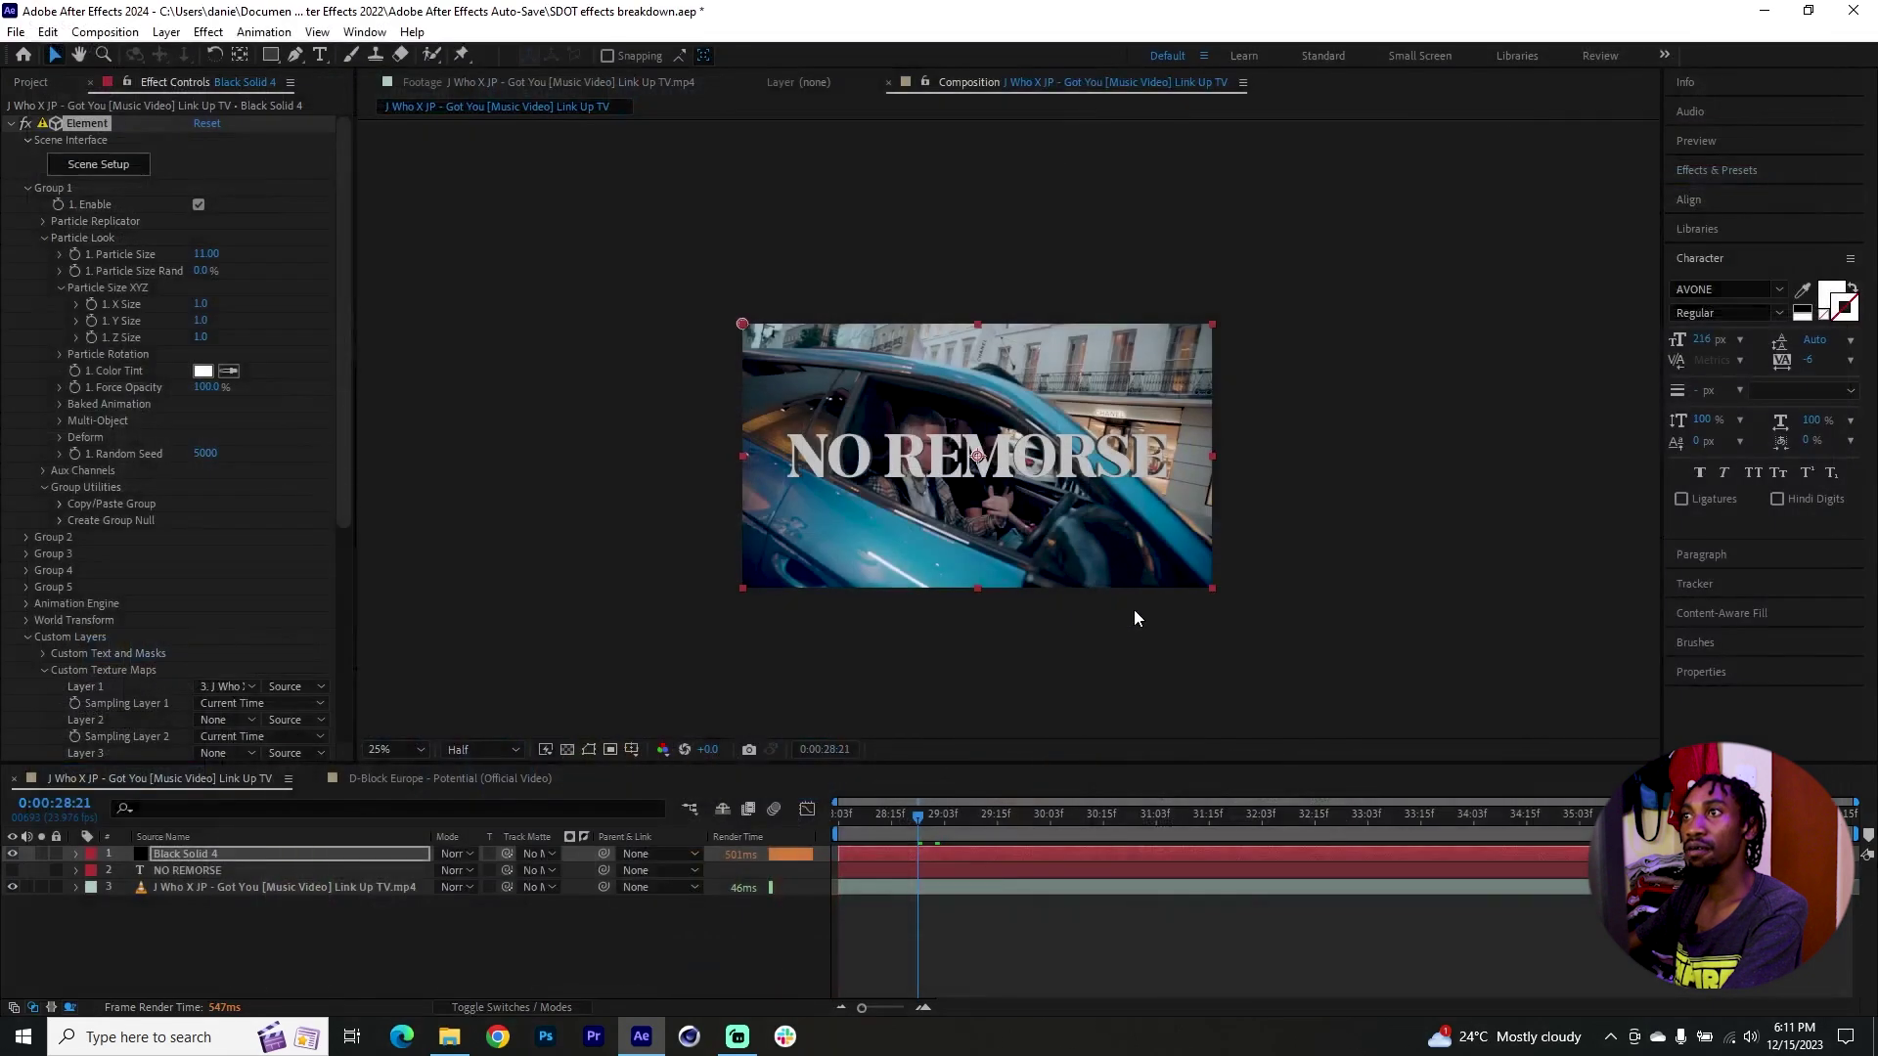
Move the time to 0:00:28:17 and enable Bend in the Deform settings of Element's Group 1
left_click(945, 823)
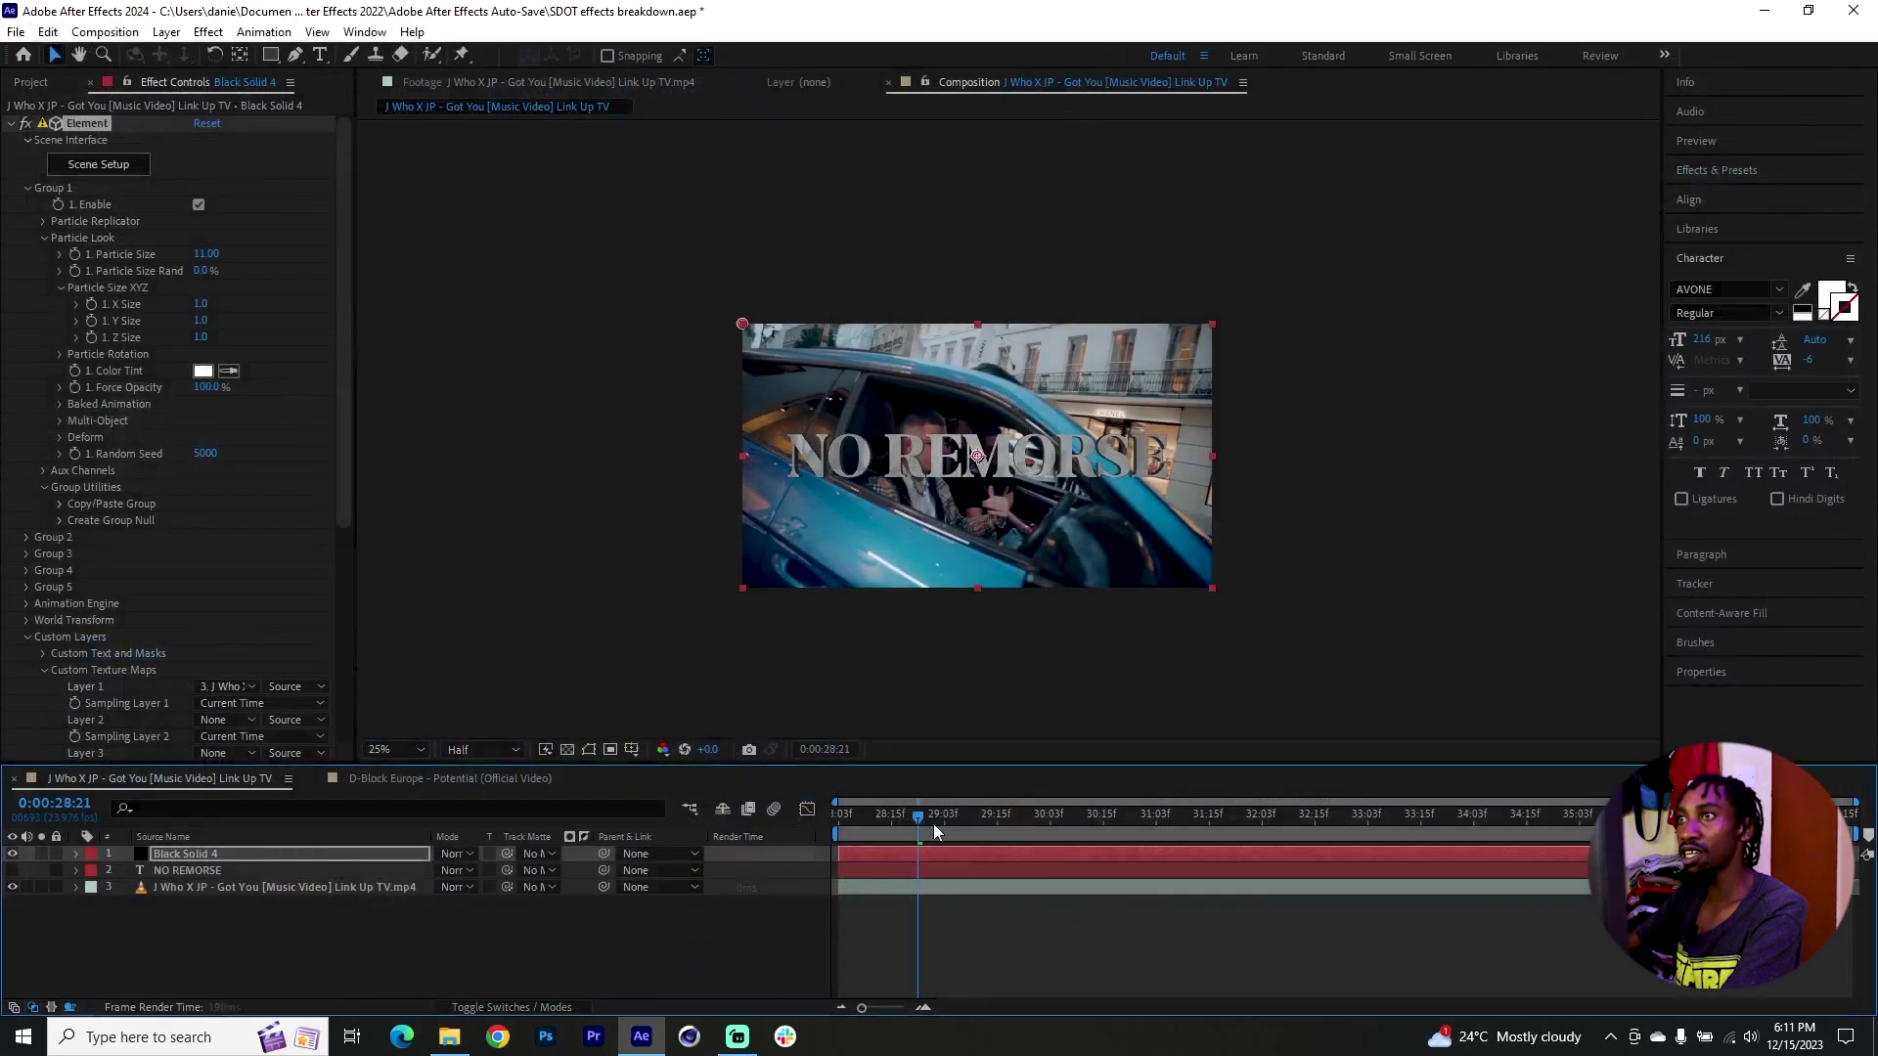
left_click_drag(969, 831, 901, 806)
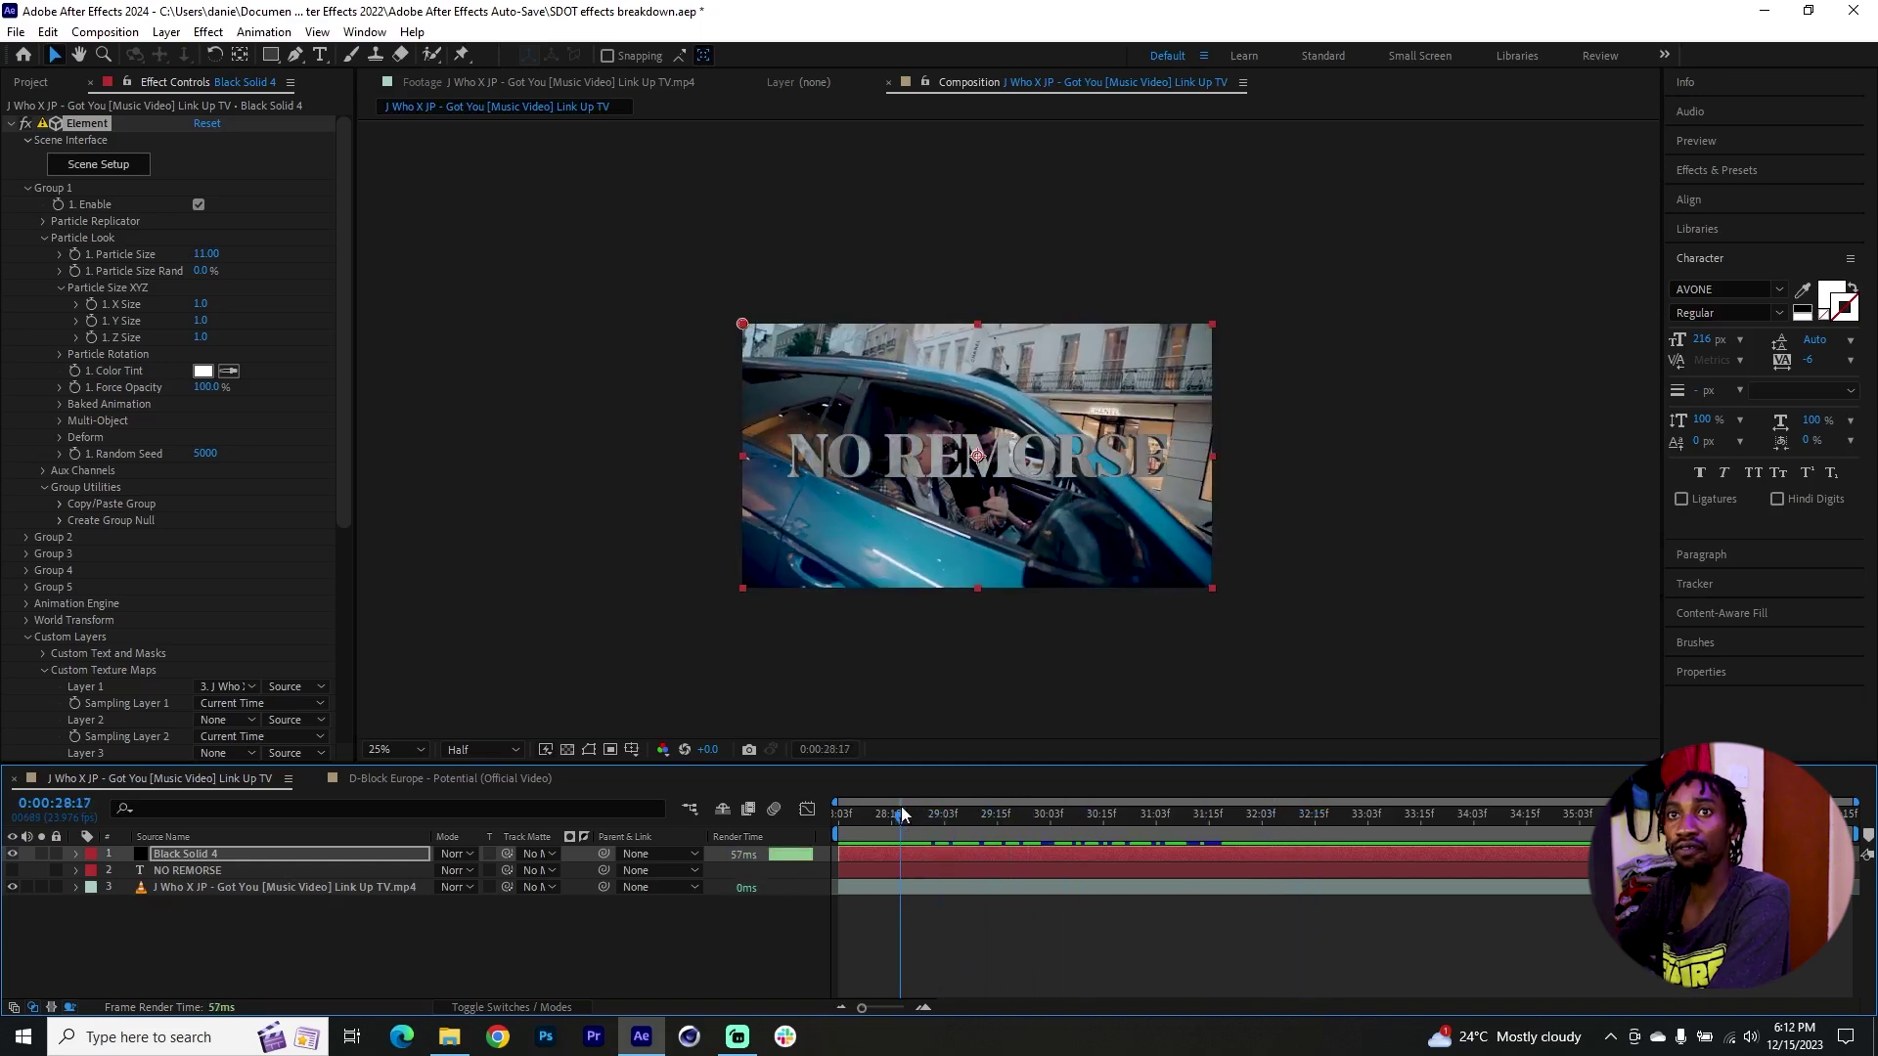
left_click(44, 490)
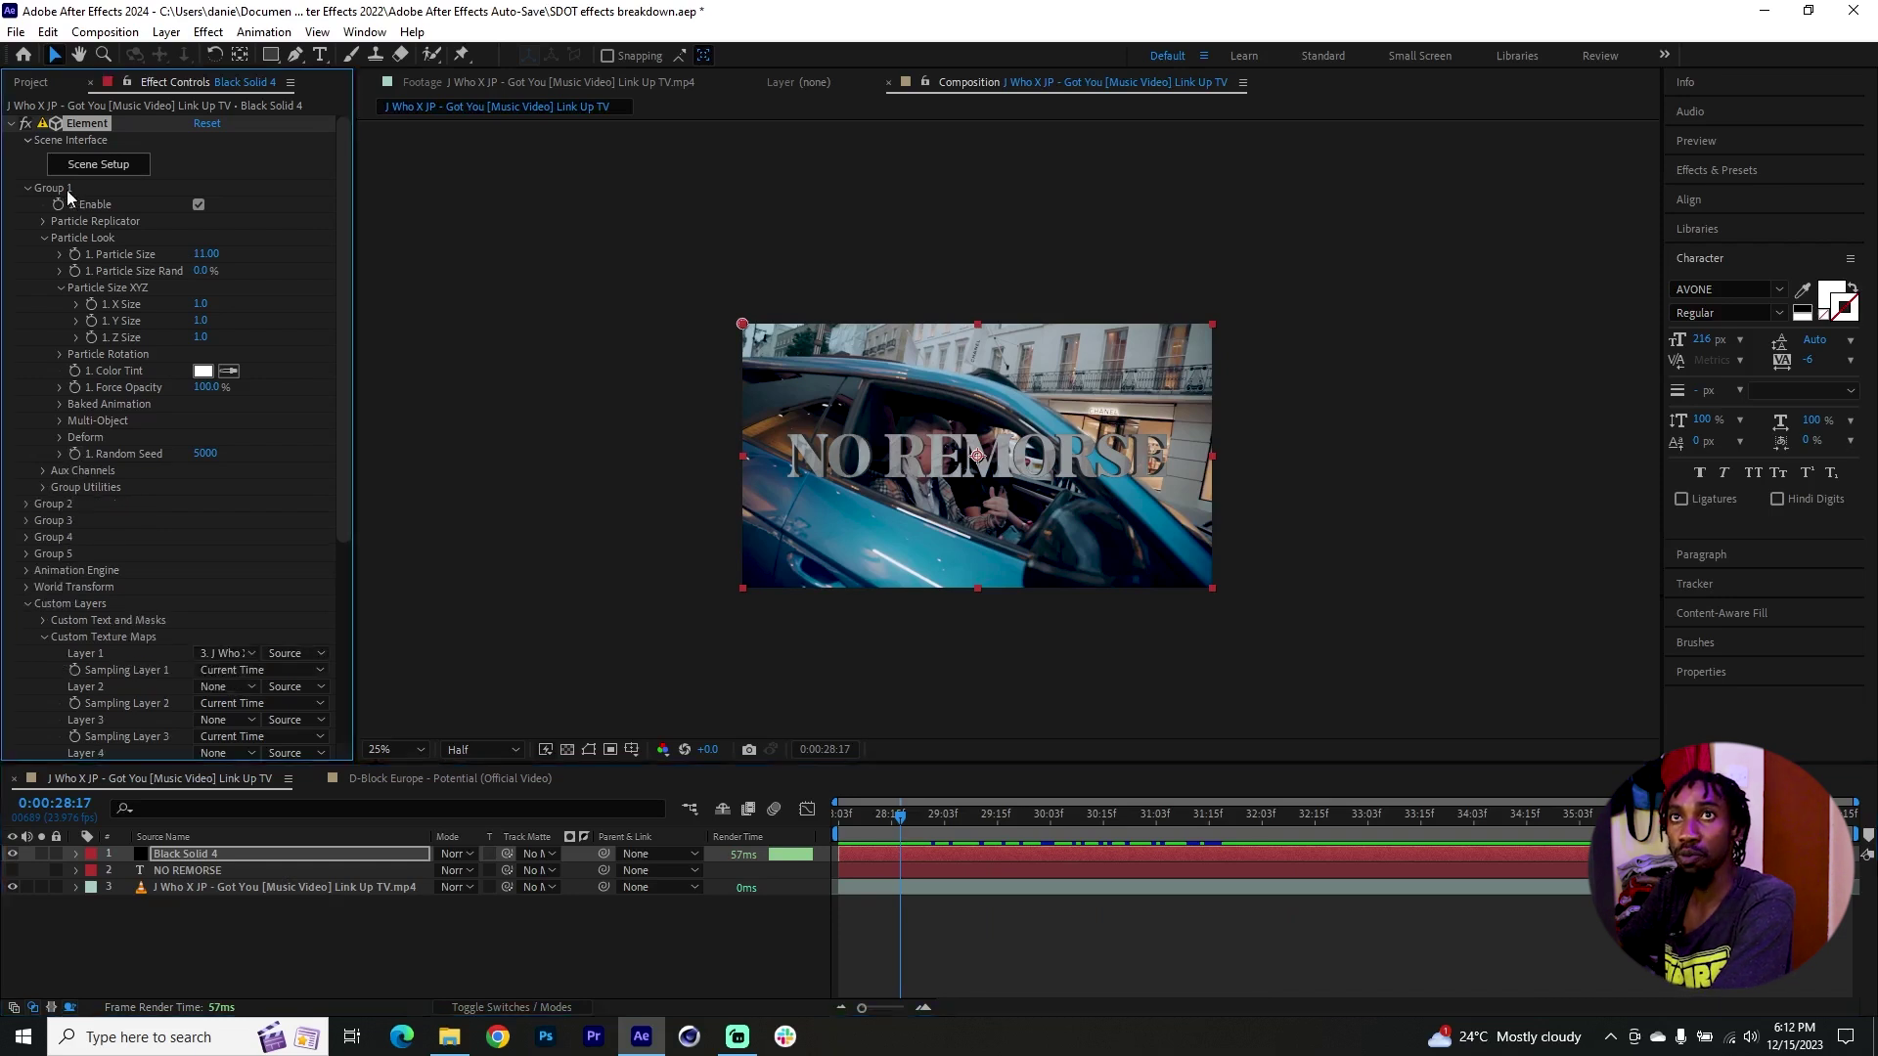
left_click(28, 187)
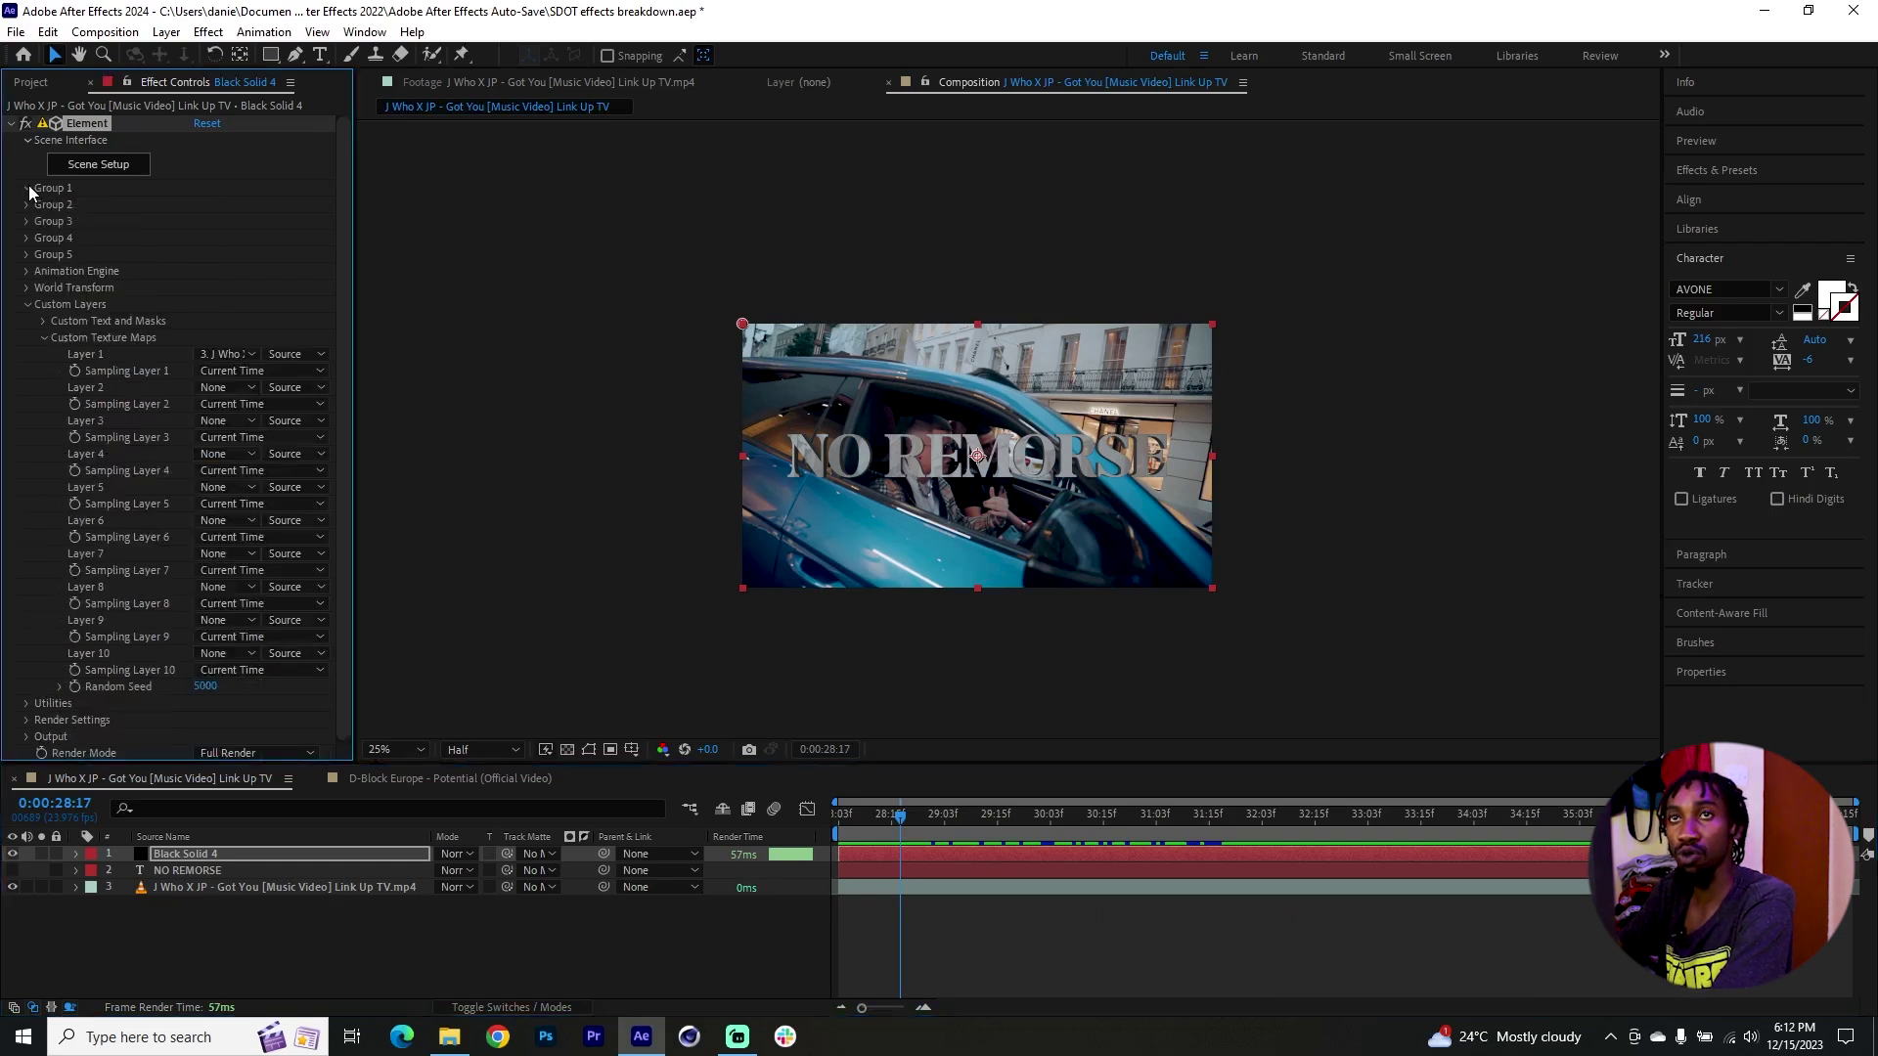
left_click(27, 187)
left_click(26, 604)
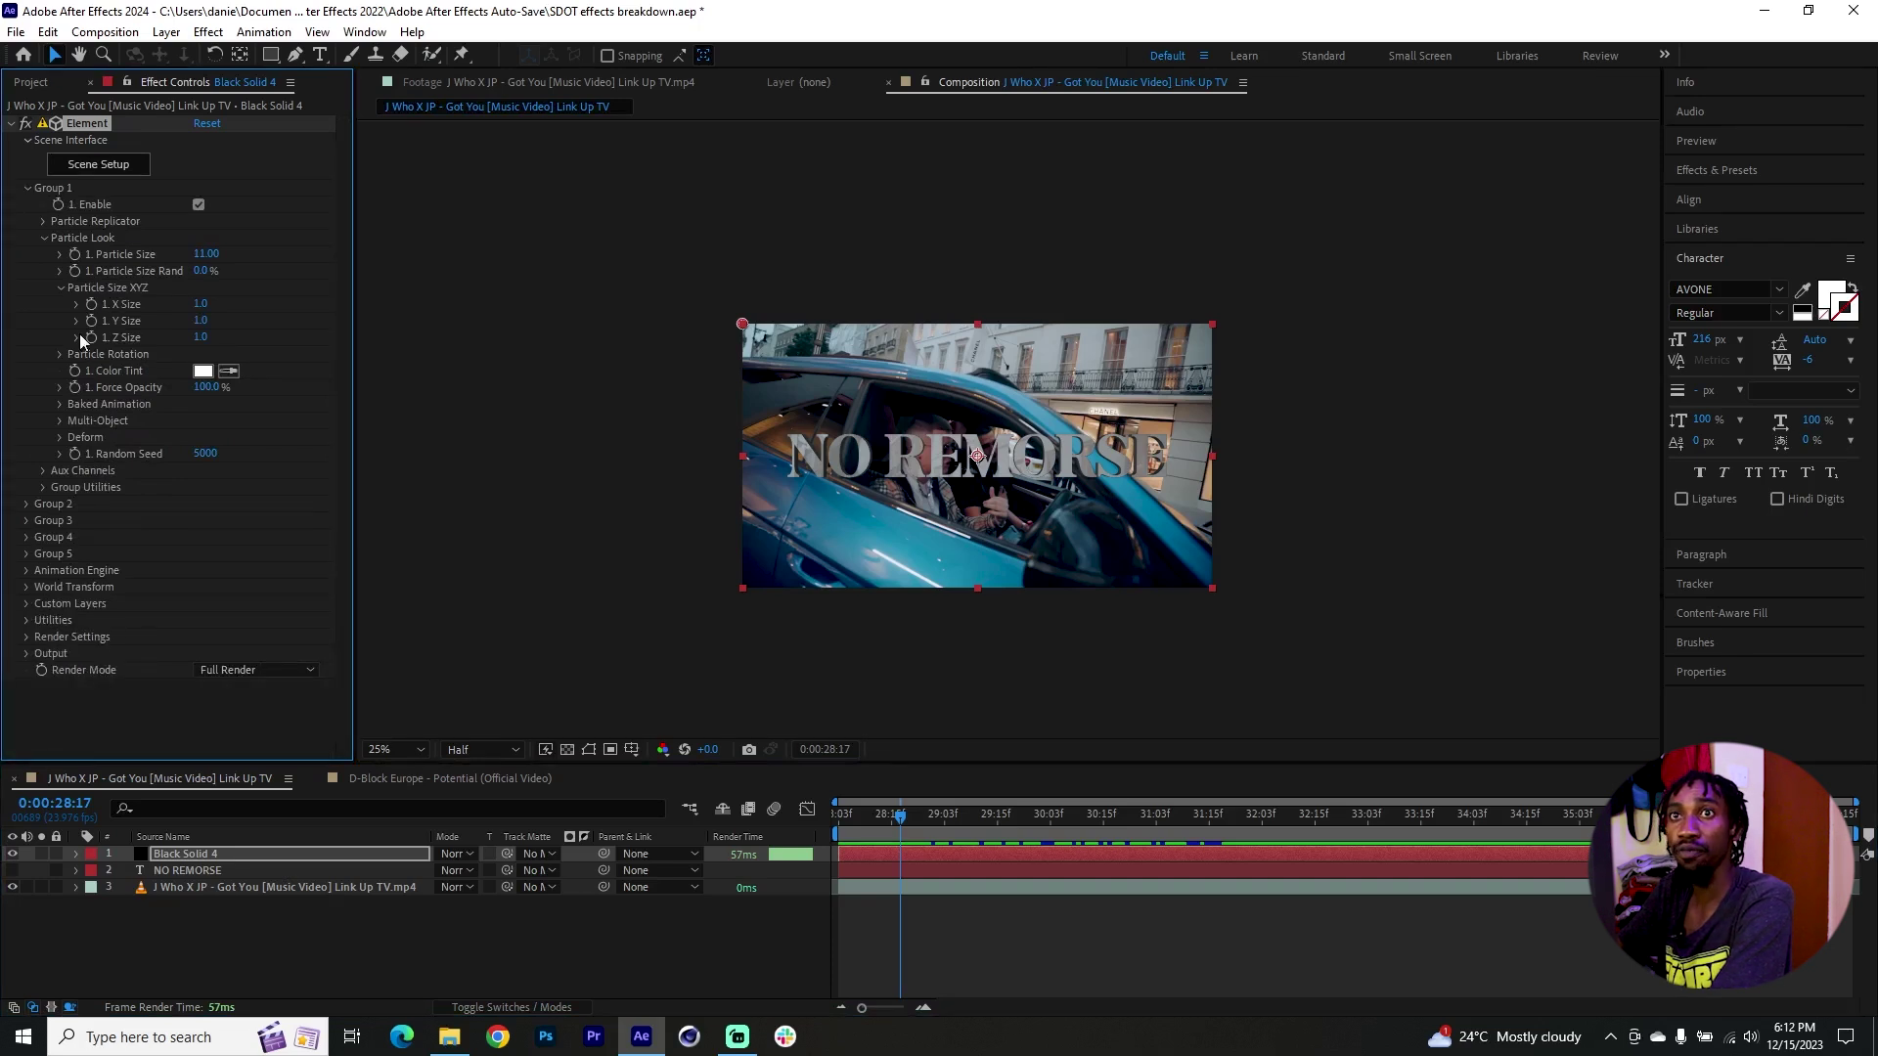
left_click(61, 438)
left_click(77, 504)
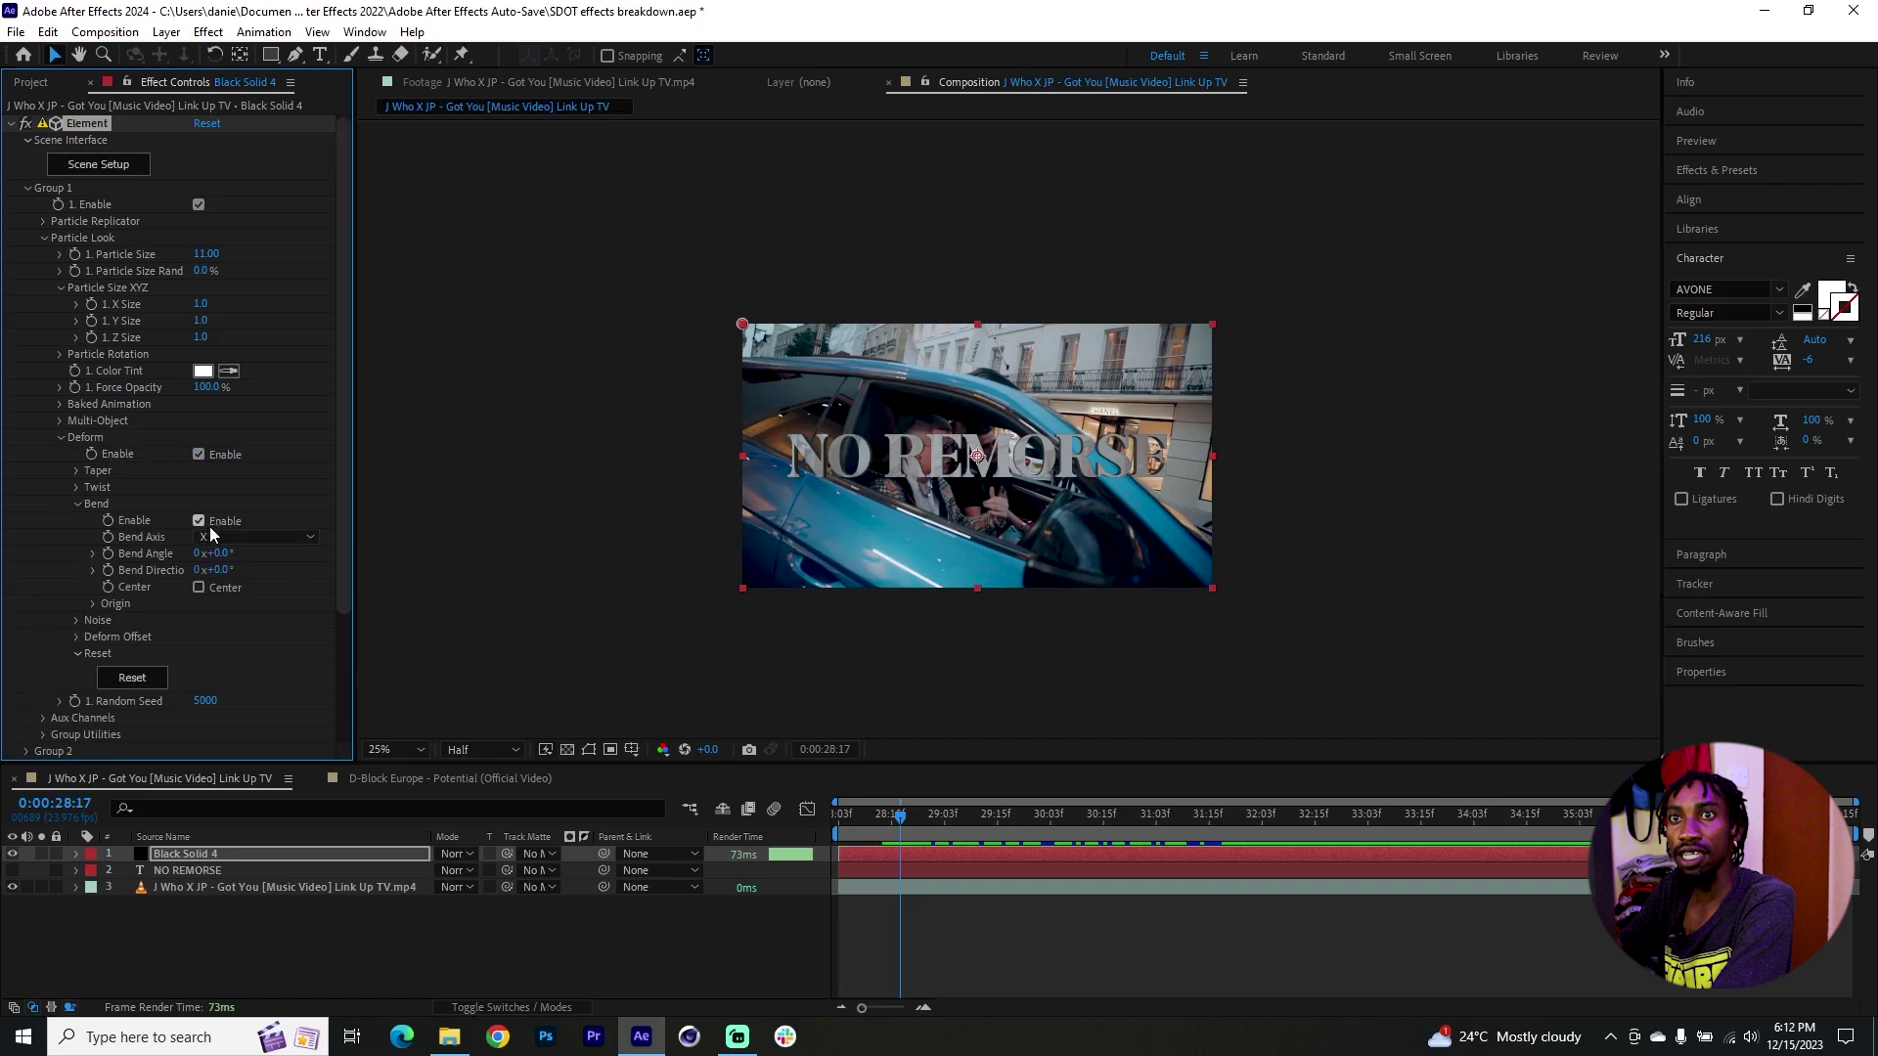
Set the title's Bend Angle to 21° around the X axis
left_click_drag(231, 555, 240, 554)
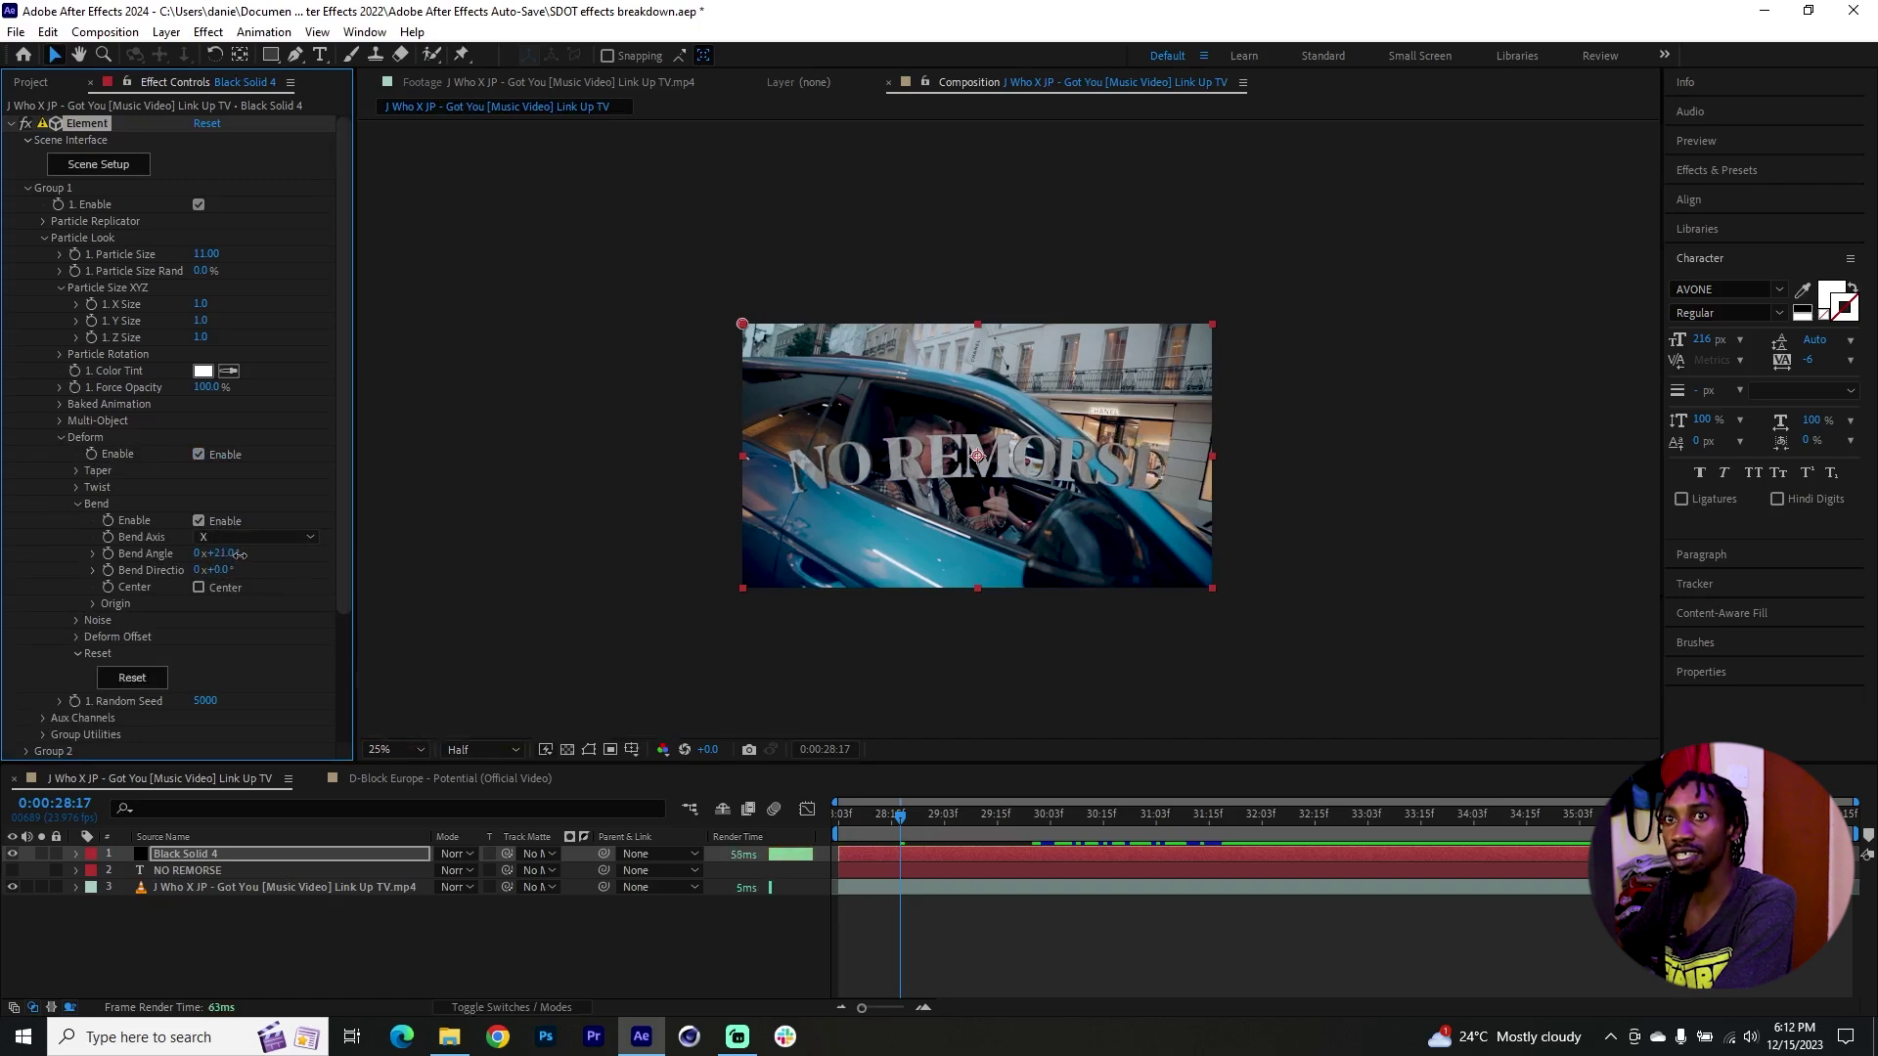
left_click(238, 538)
left_click(239, 546)
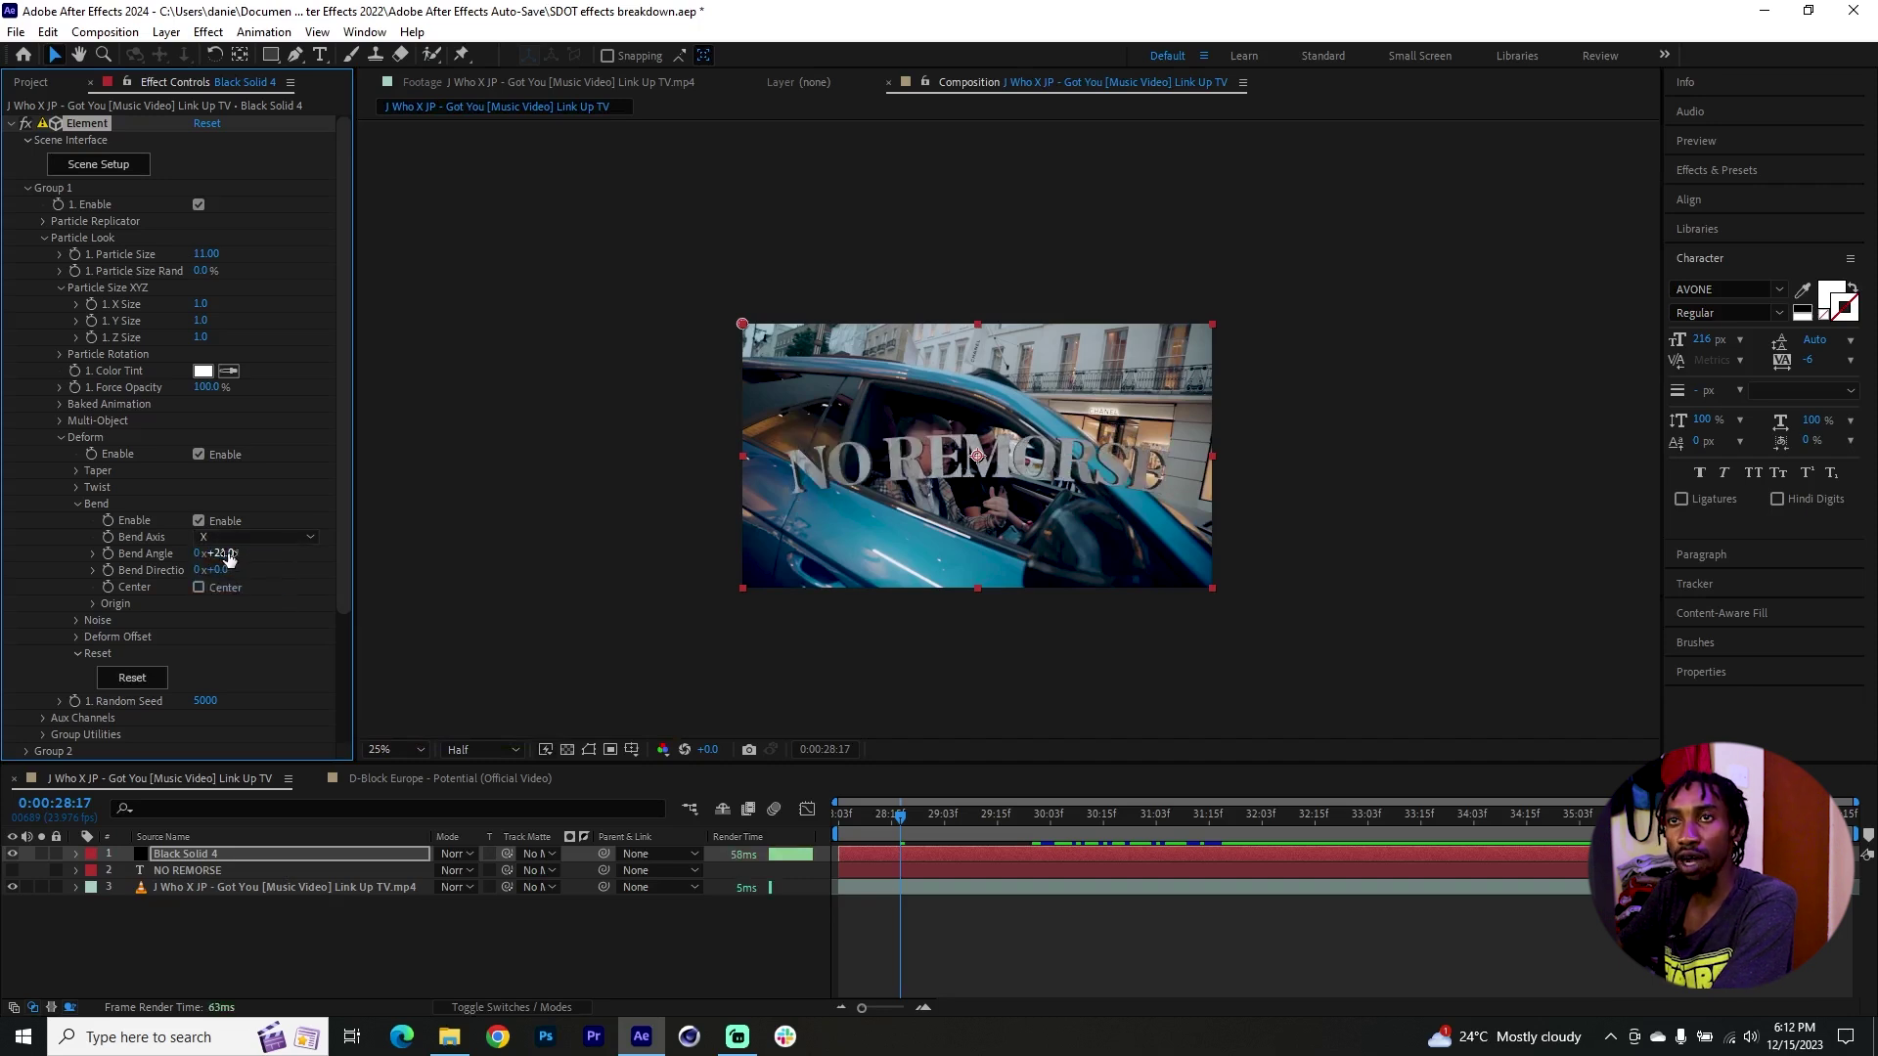
mouse_move(207, 555)
left_mouse_down()
mouse_move(180, 557)
mouse_move(216, 559)
left_mouse_up()
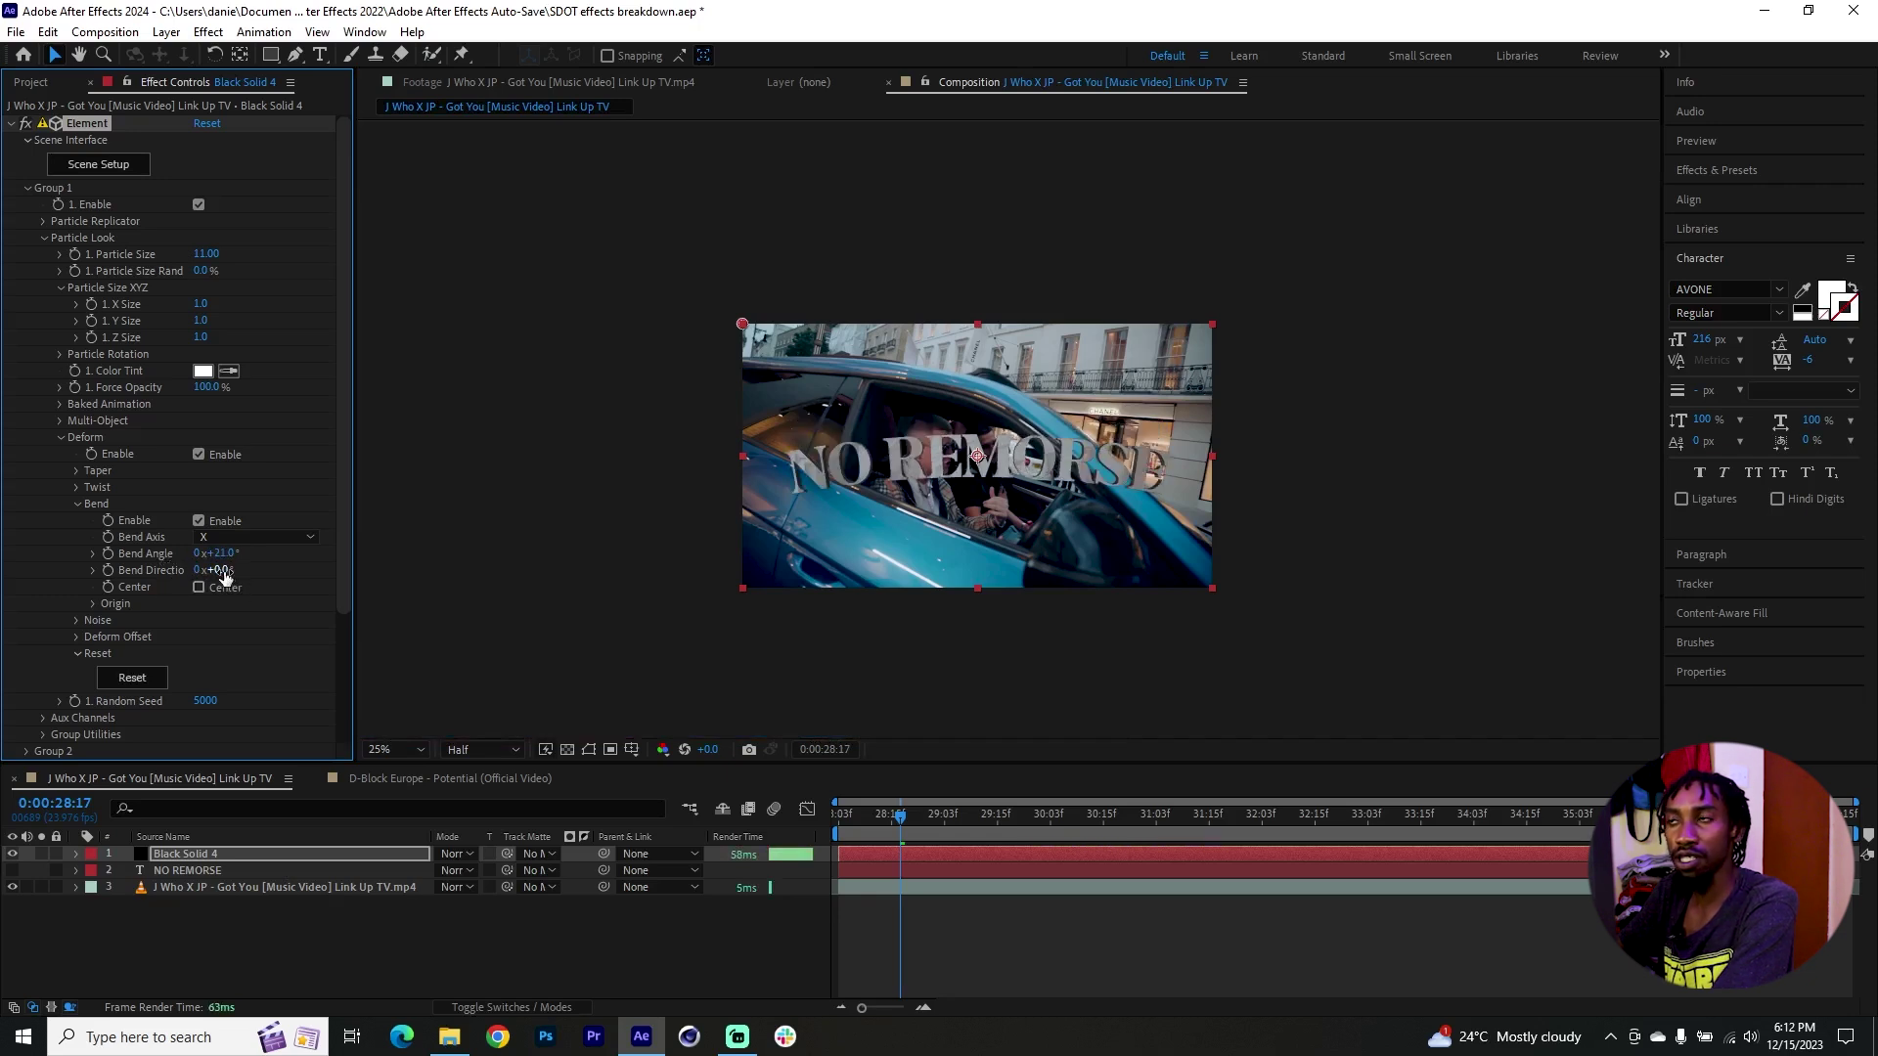
Set the title's Bend Direction to 149°
left_click_drag(230, 570, 284, 571)
scroll(1064, 579, "up", 1)
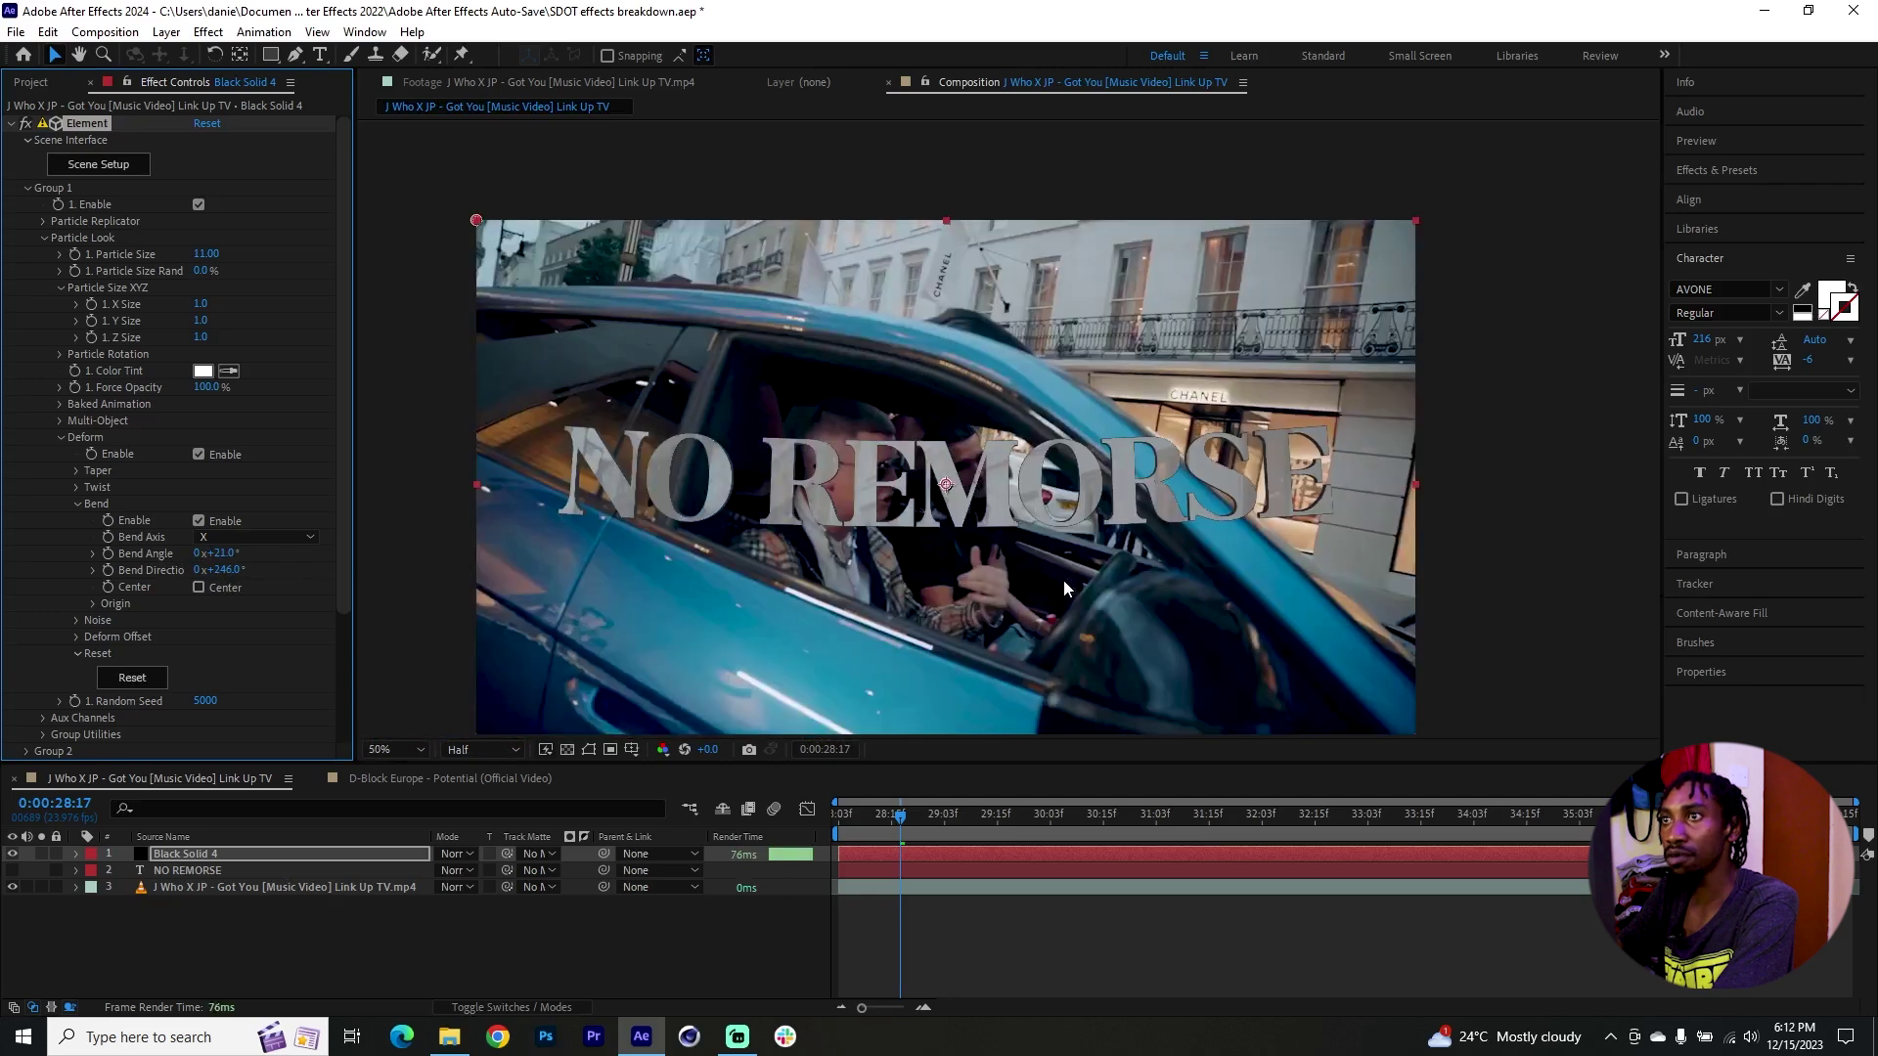
left_click_drag(1067, 688, 1095, 646)
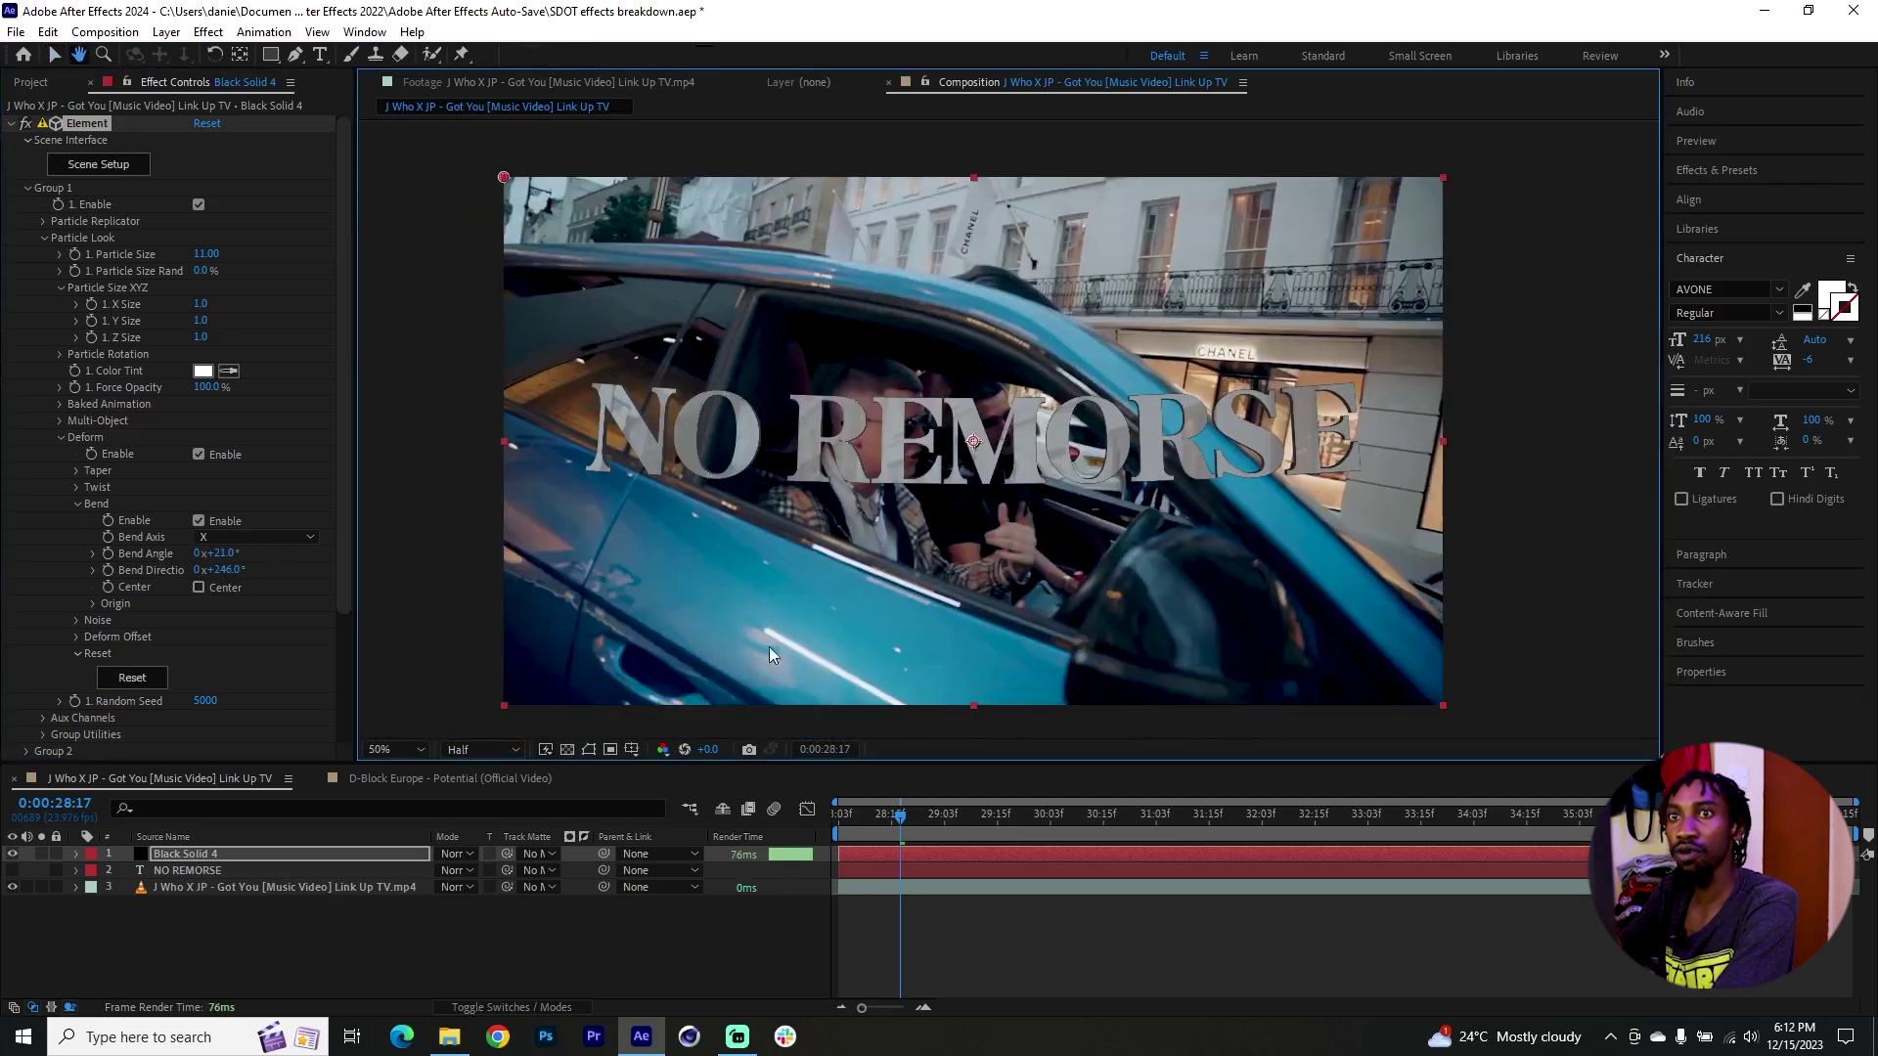
mouse_move(225, 571)
left_mouse_down()
mouse_move(269, 568)
mouse_move(238, 569)
left_mouse_up()
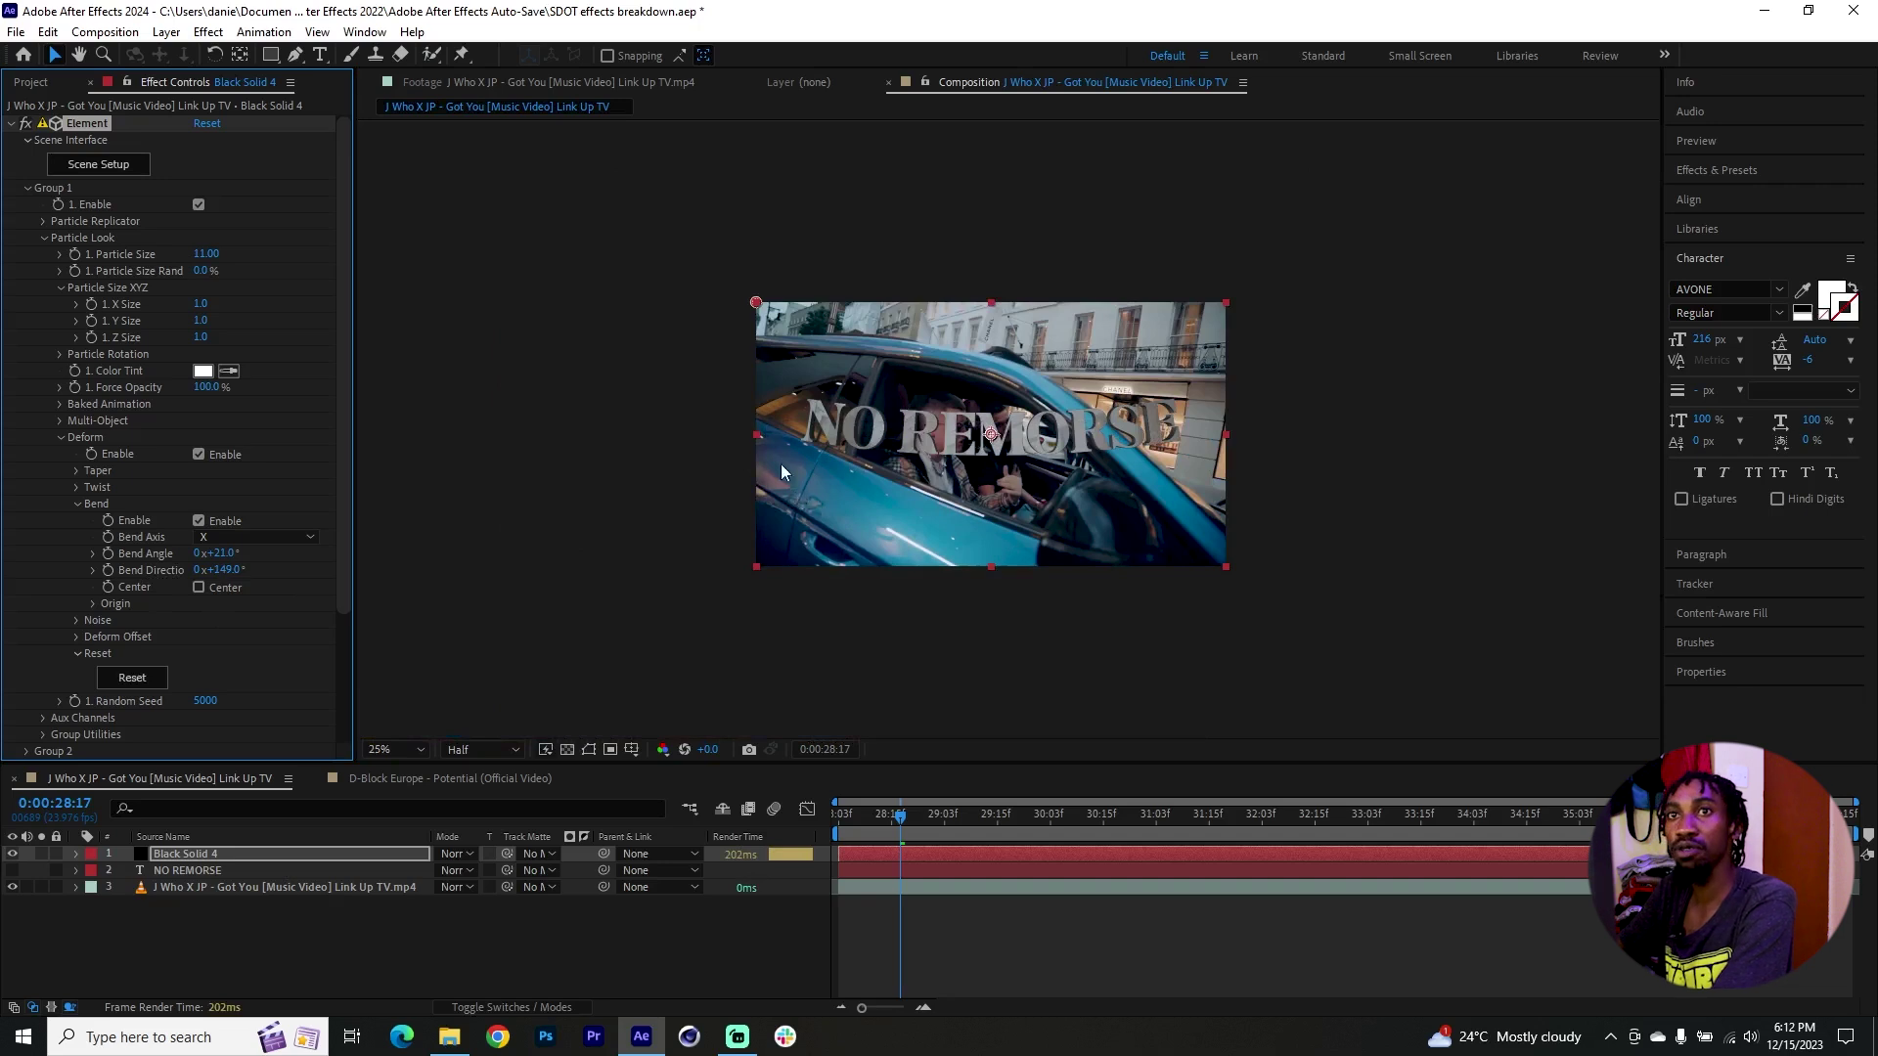
left_click(60, 439)
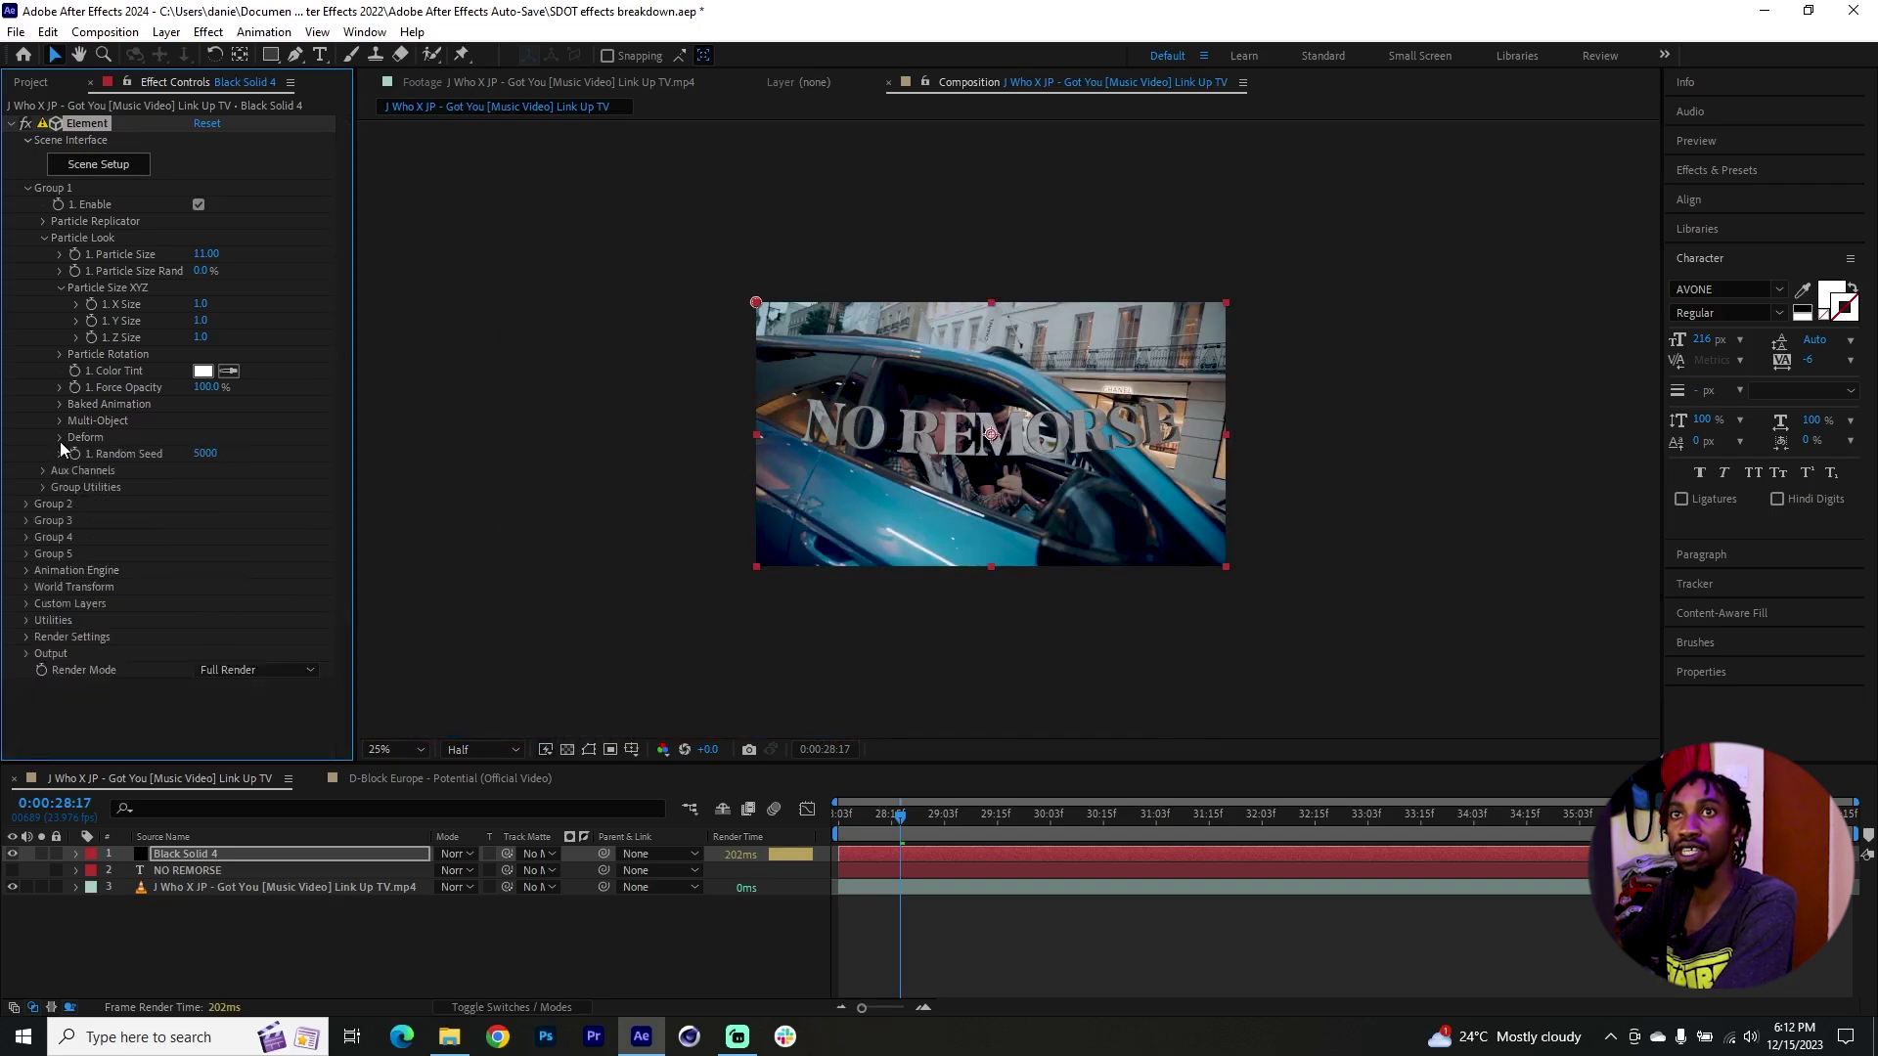
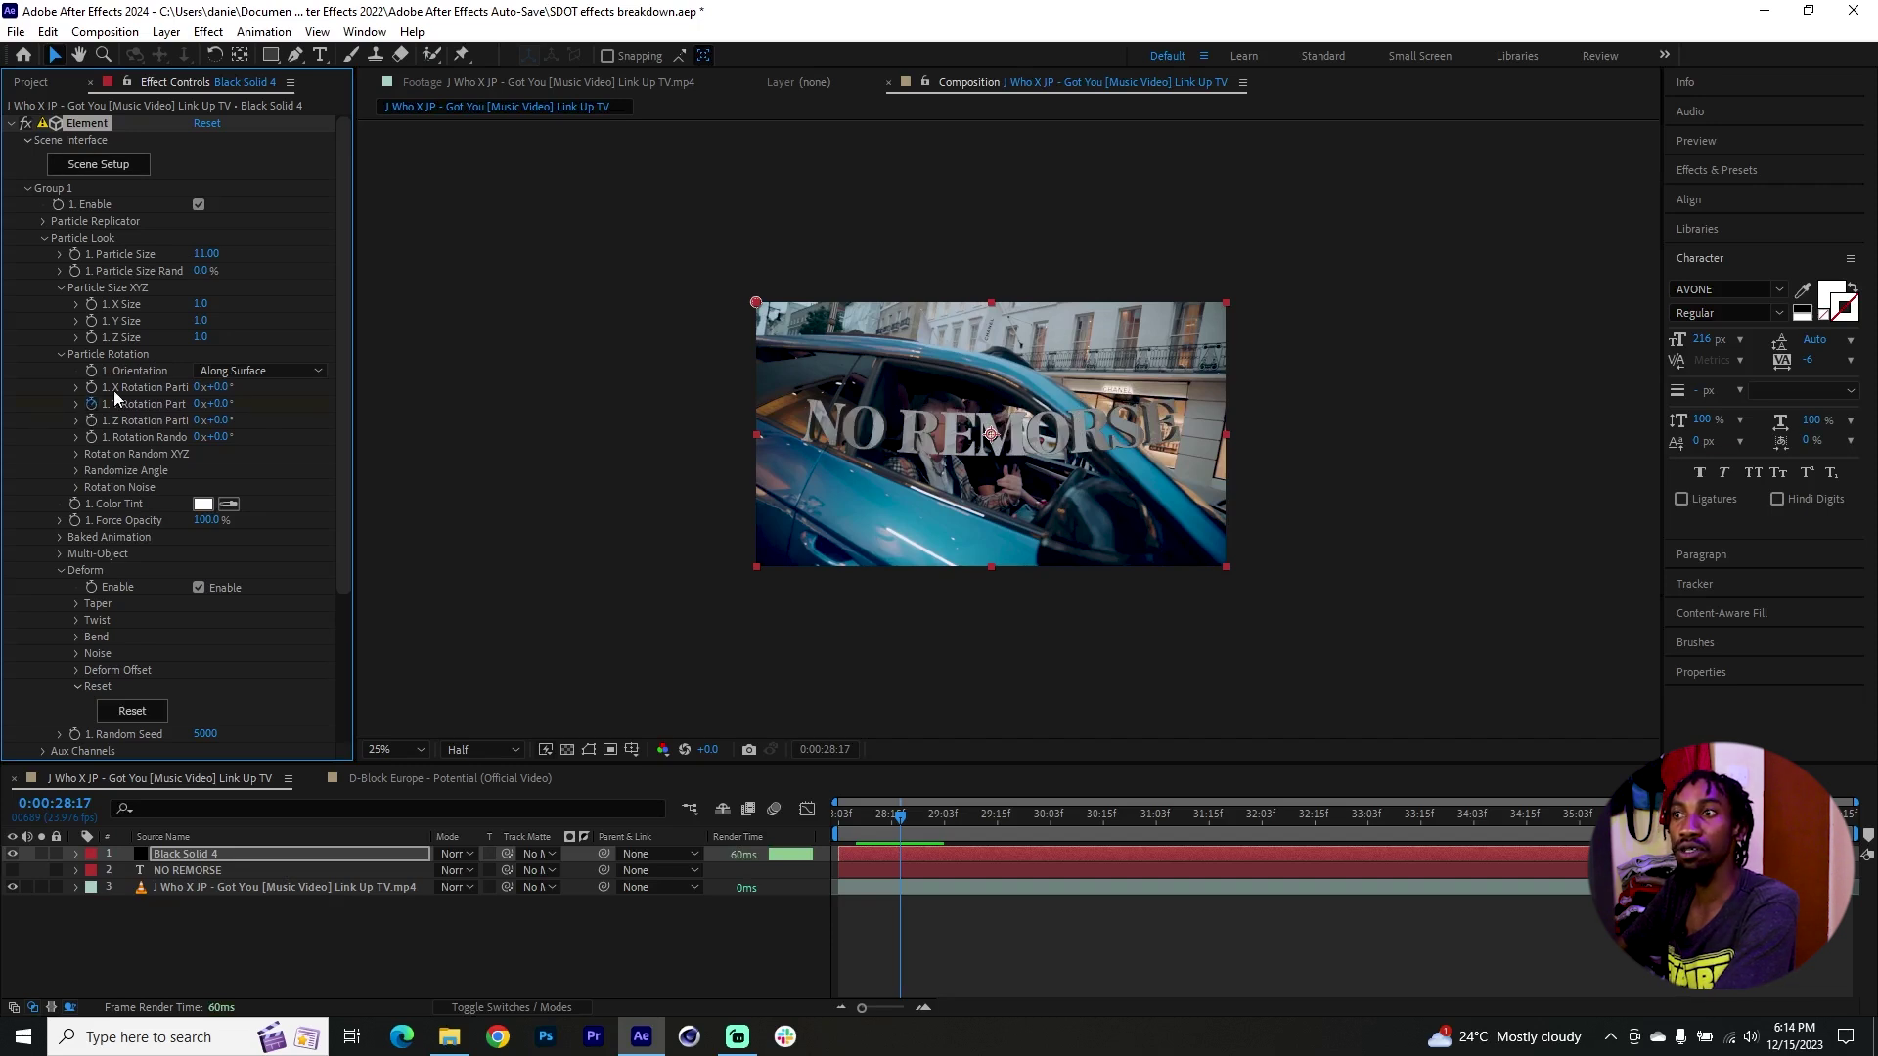
Move the 0° Y Rotation Particle keyframe to about 0:00:29:15 and set the rotation to -72° at 0:00:28:17
key("u")
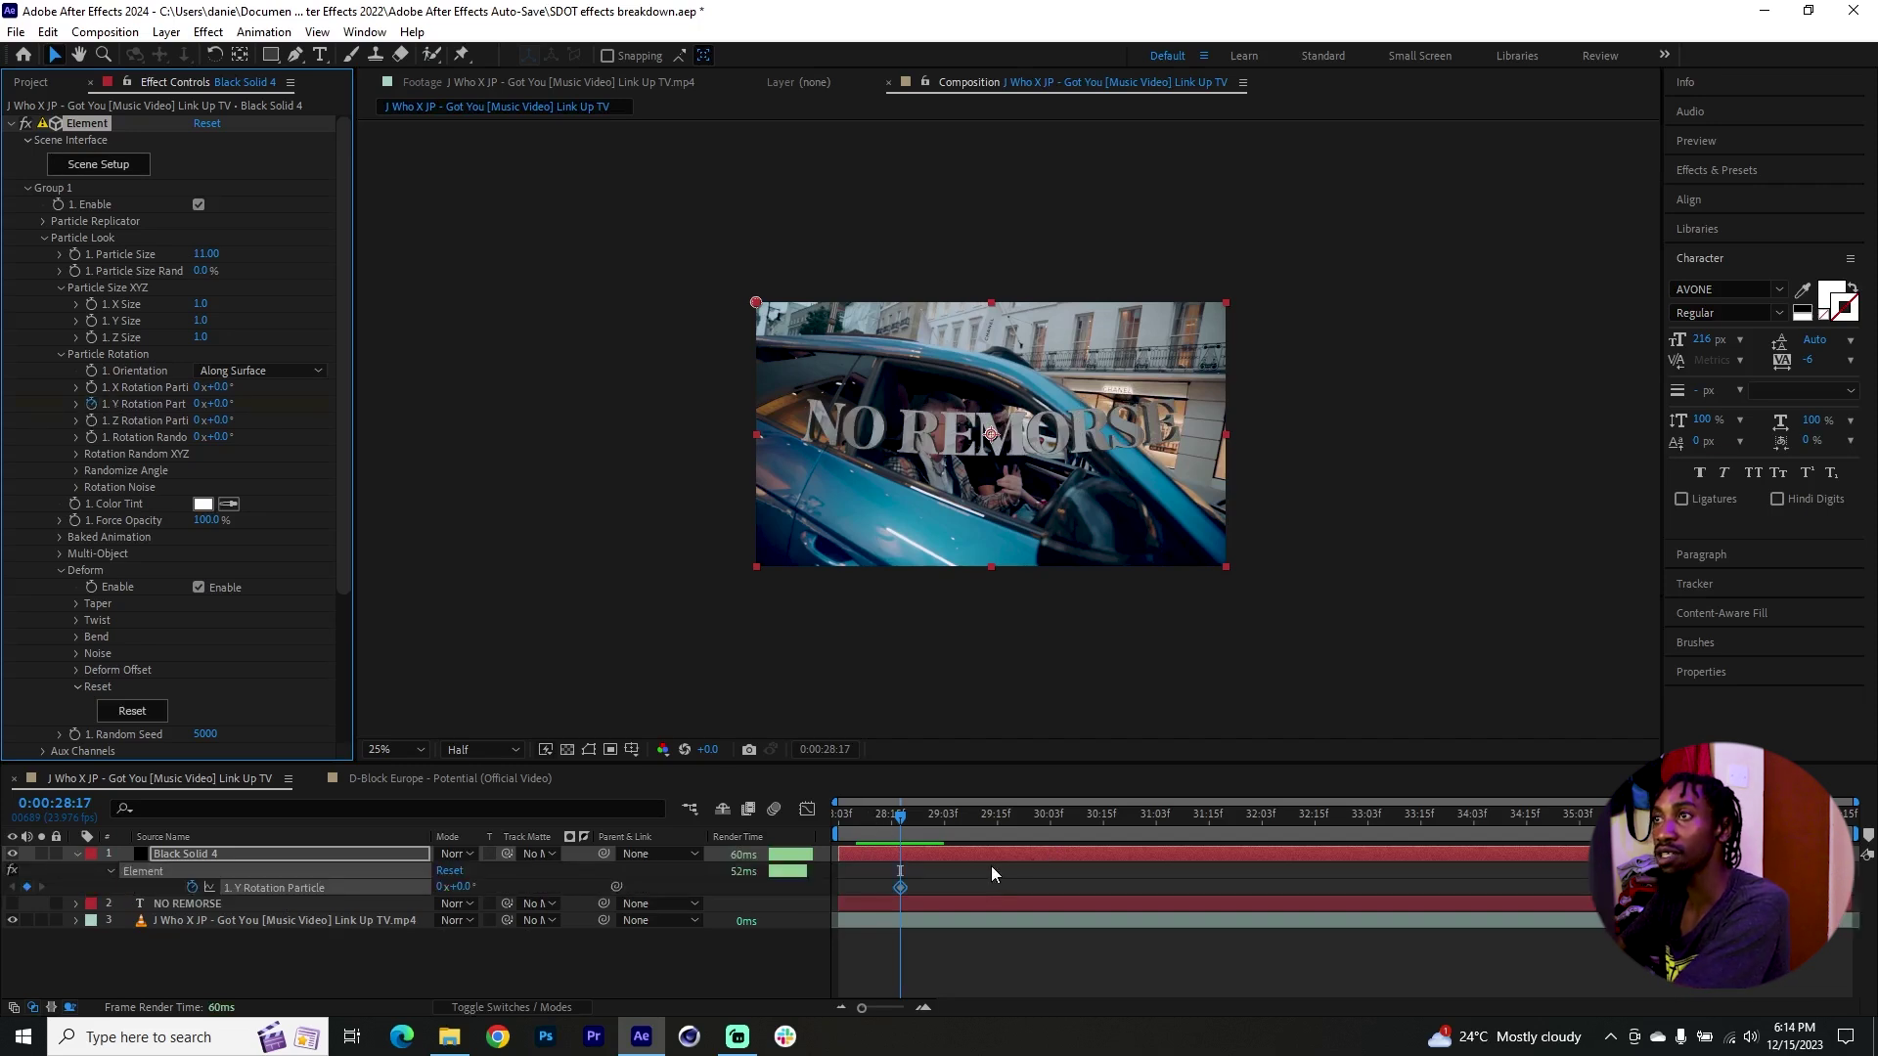
left_click_drag(900, 887, 997, 886)
left_click_drag(227, 403, 194, 443)
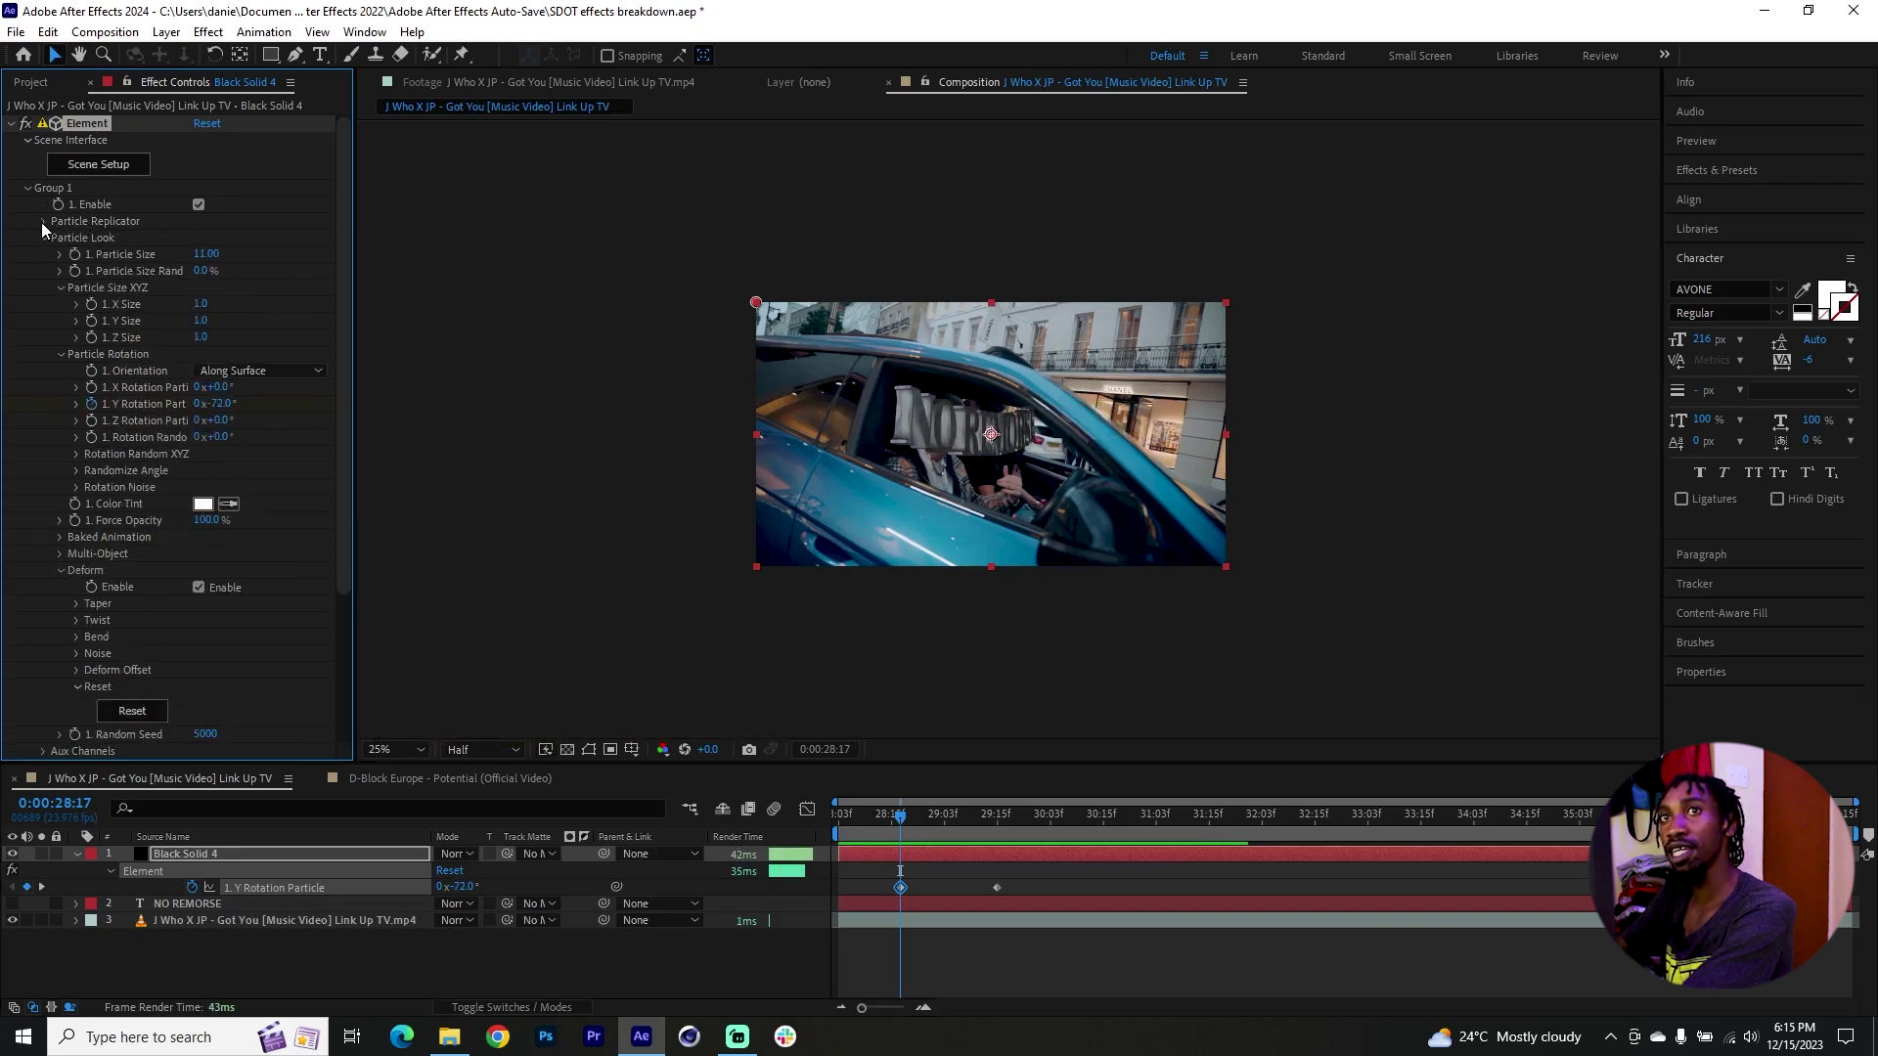
Keyframe Group 1's Position Z from -3120 at 0:00:28:17 to 0 at about 0:00:29:15
left_click(42, 221)
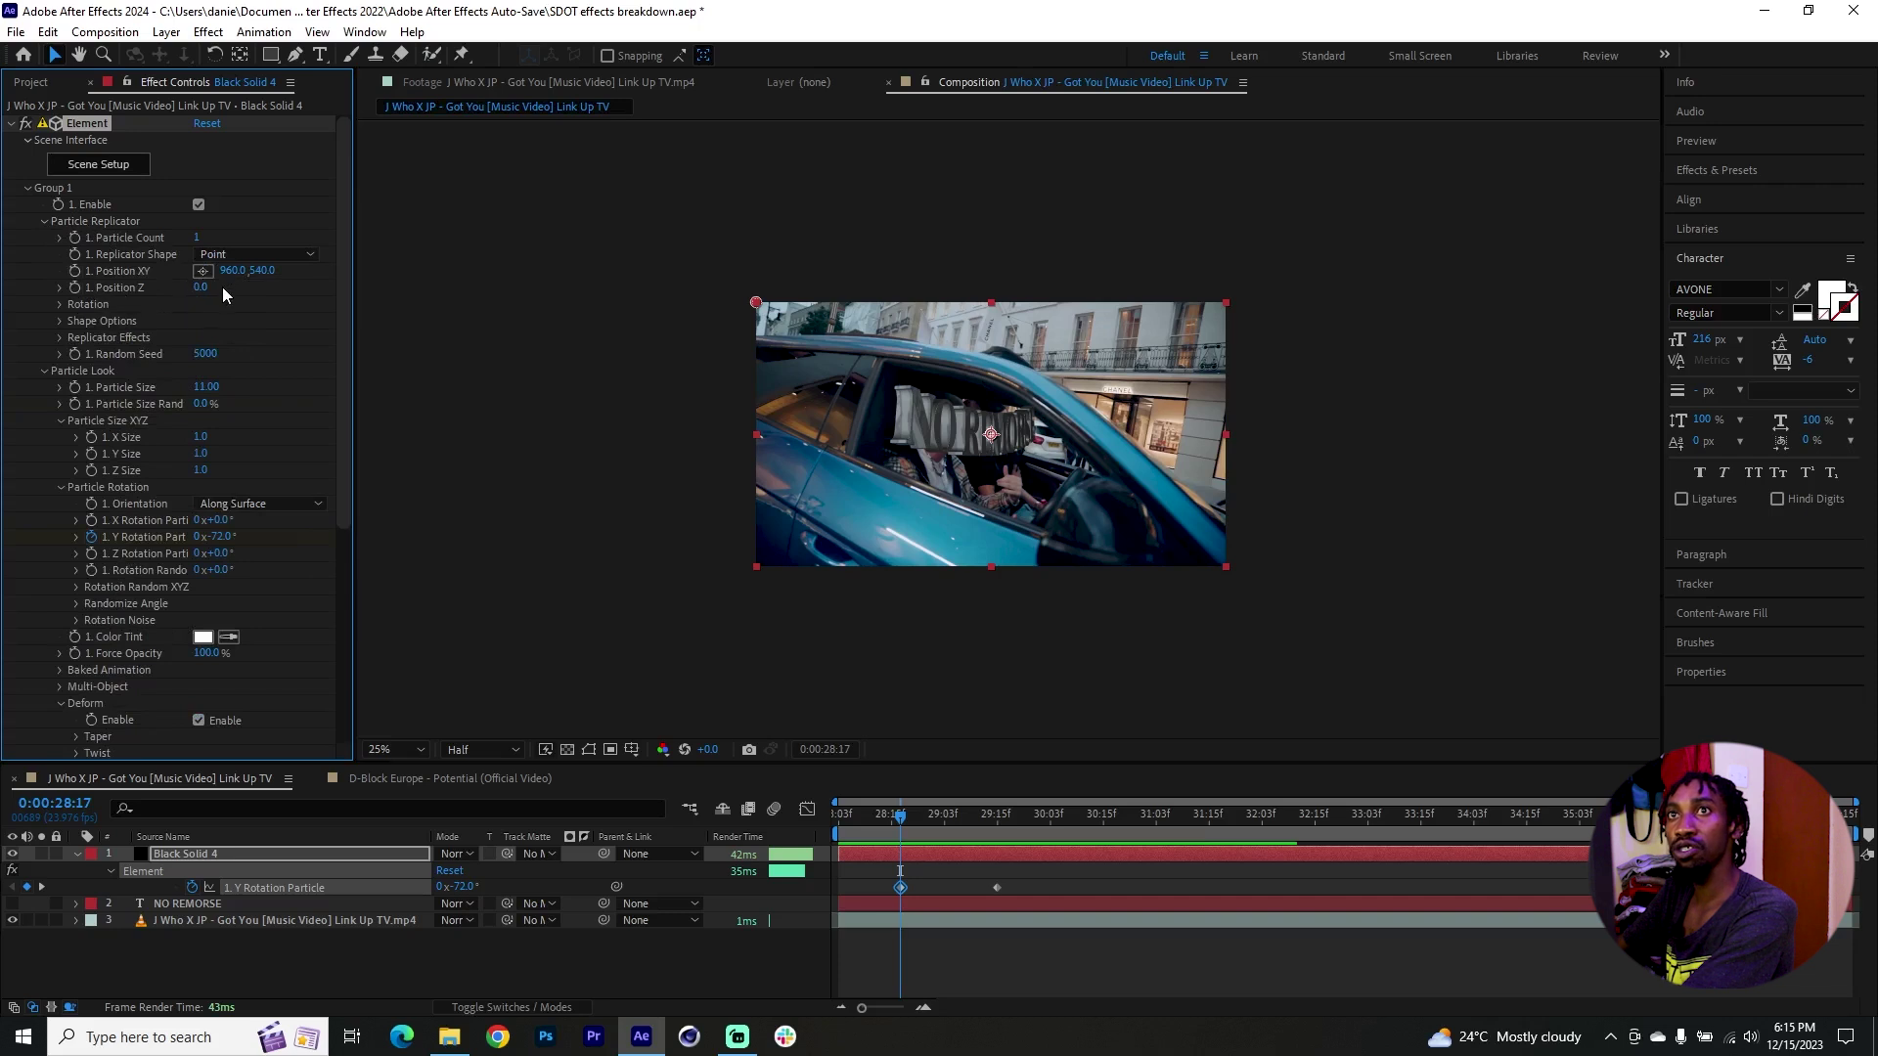
left_click_drag(230, 277, 70, 288)
key("ctrl+z")
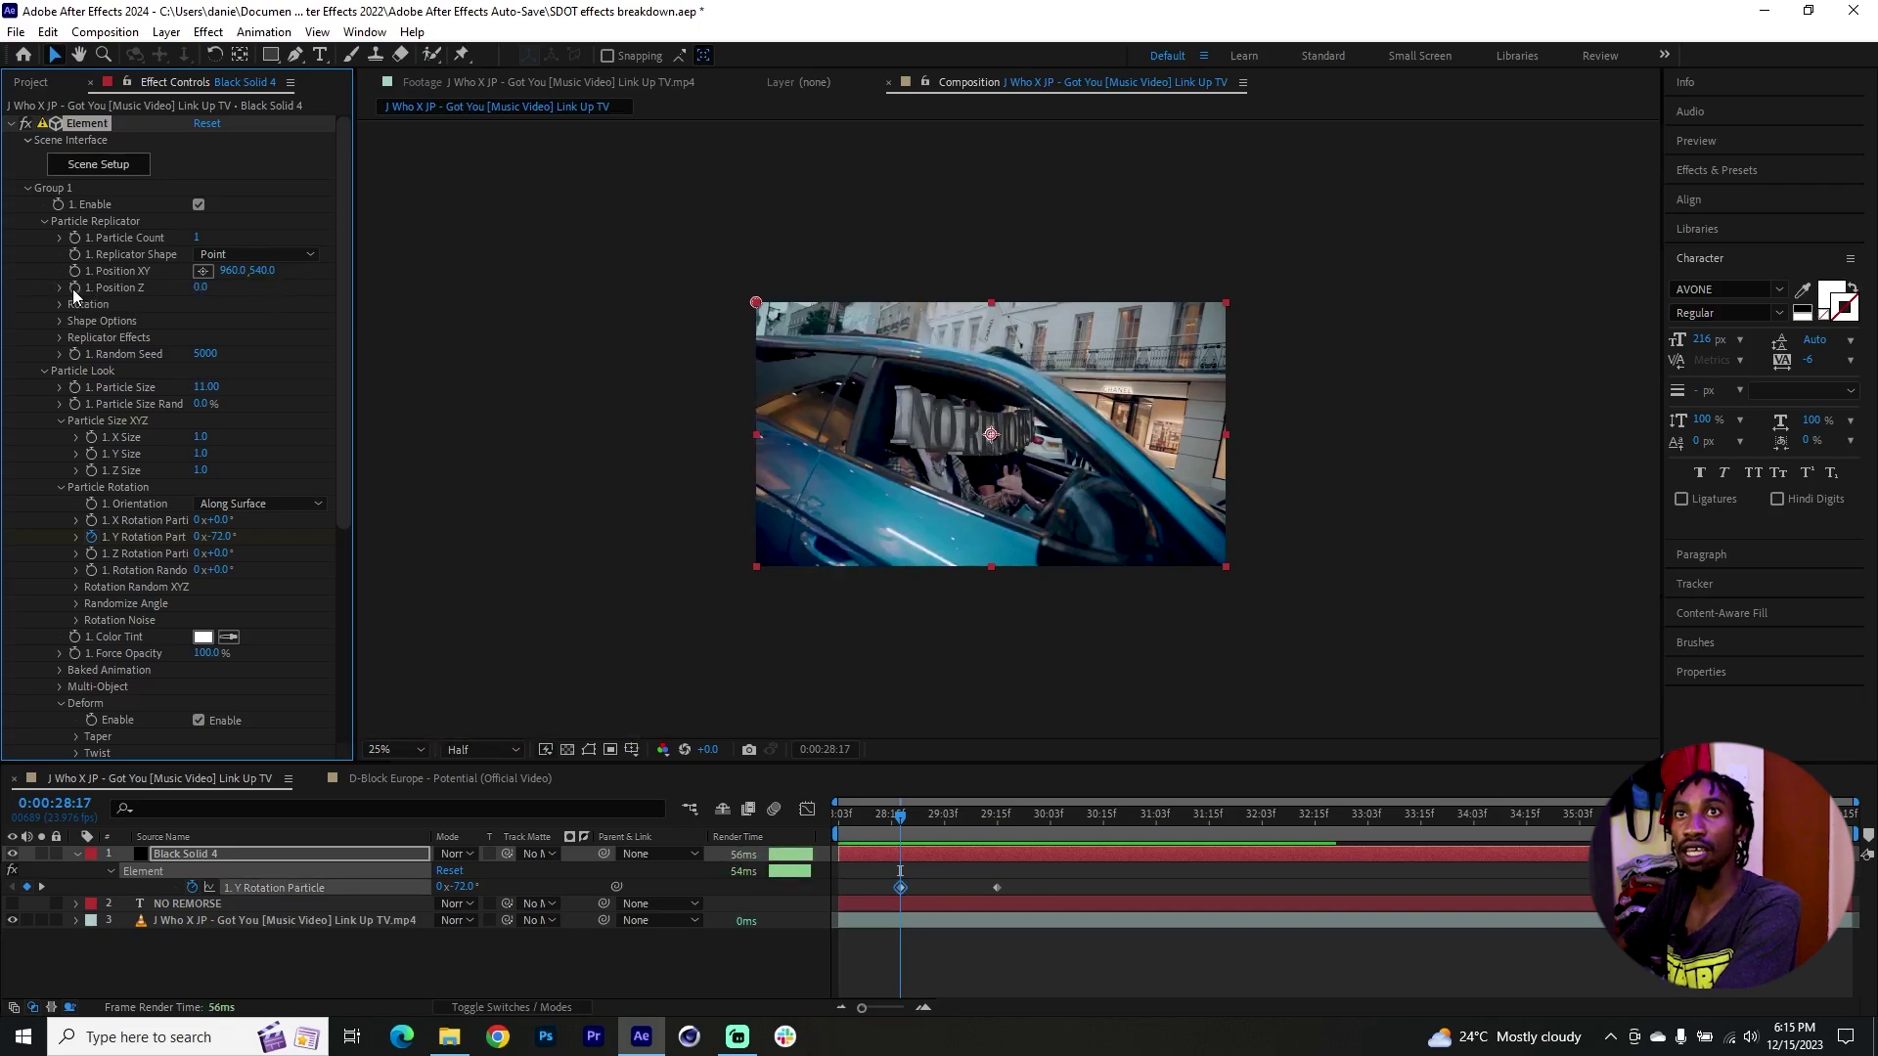
left_click(916, 861)
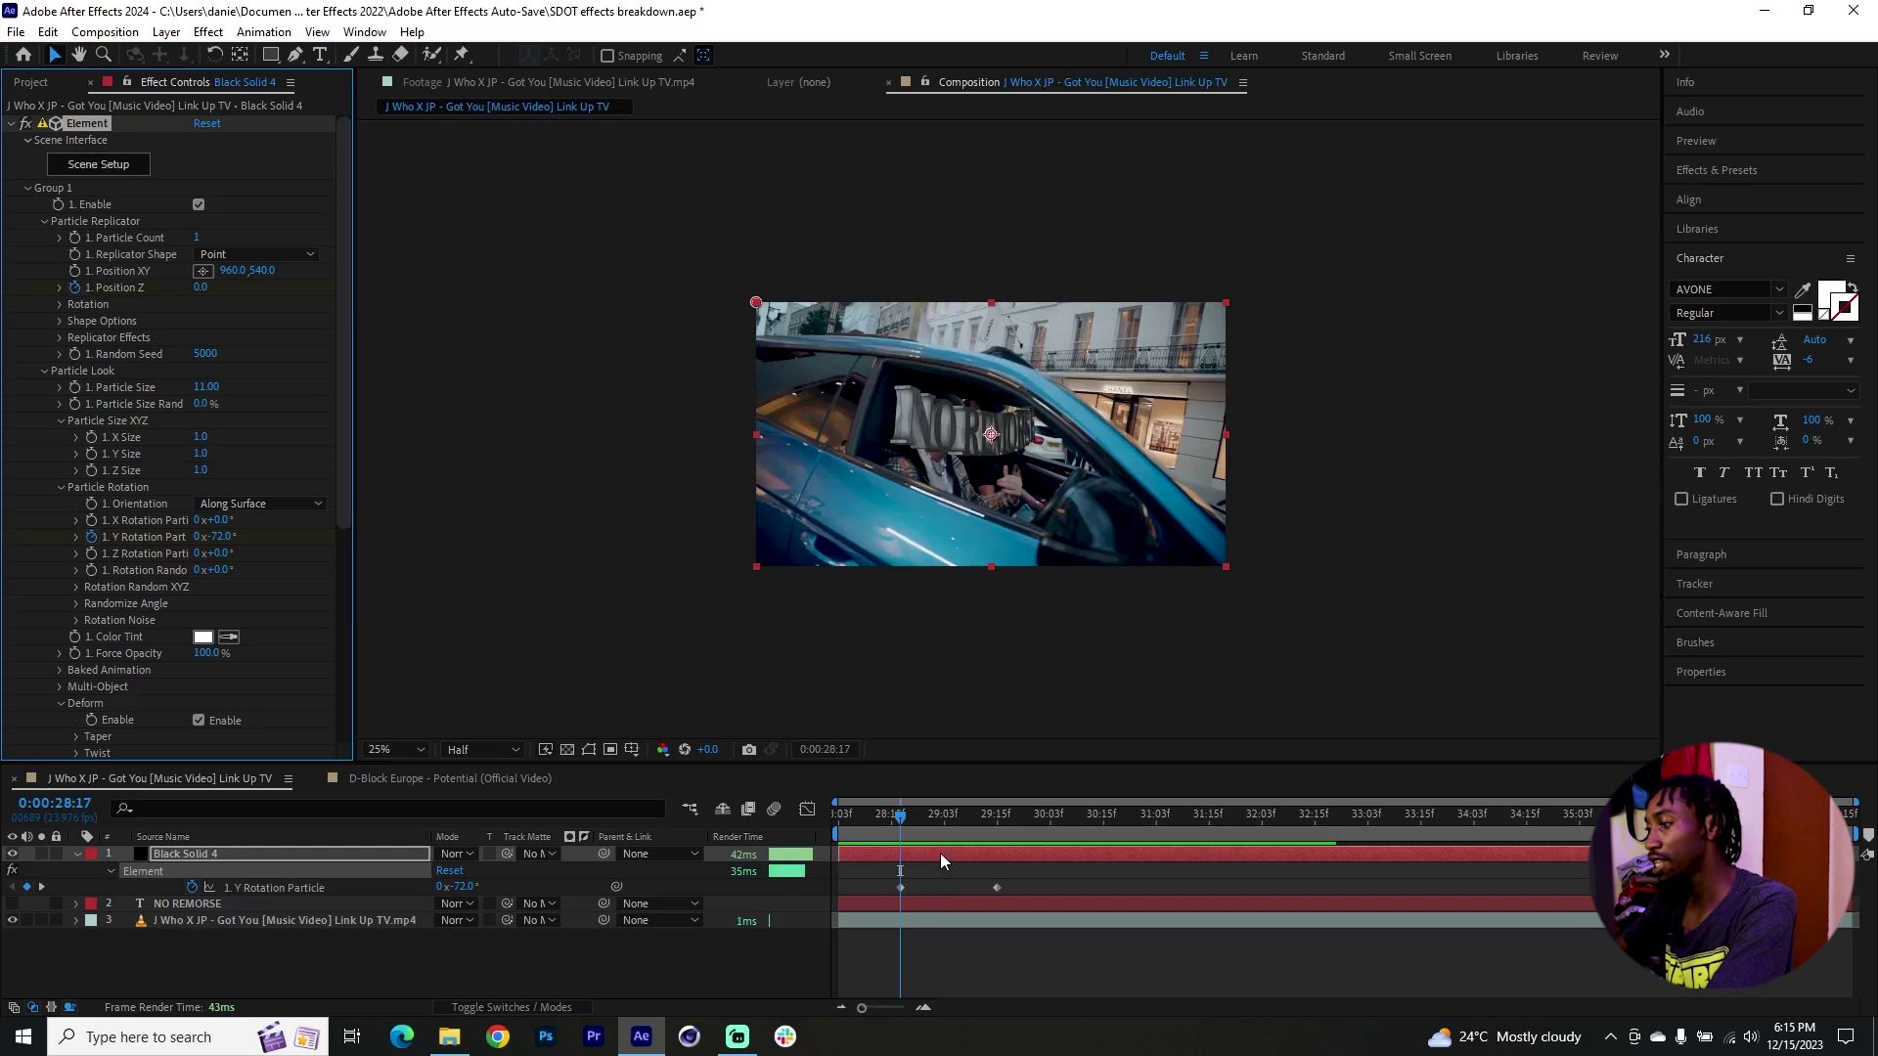
left_click(940, 853)
key("u")
left_click_drag(901, 889, 982, 887)
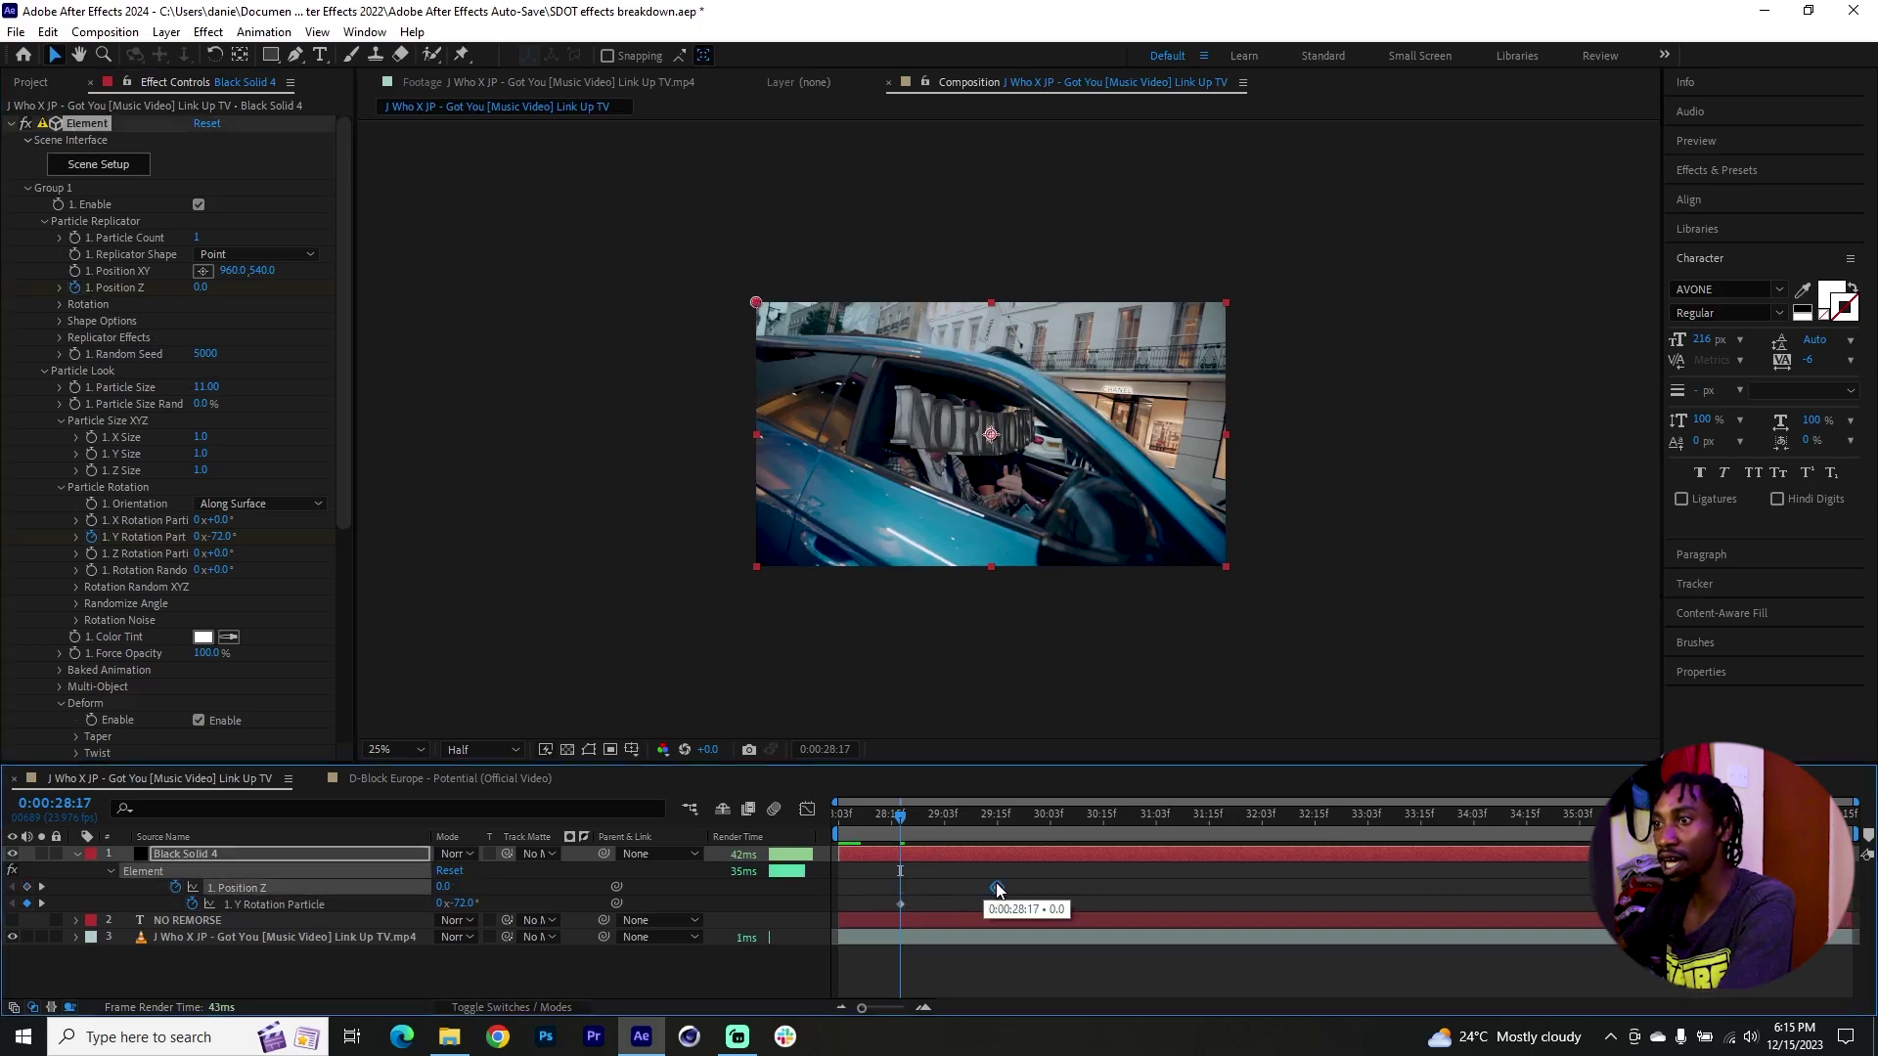
left_click_drag(201, 294, 88, 294)
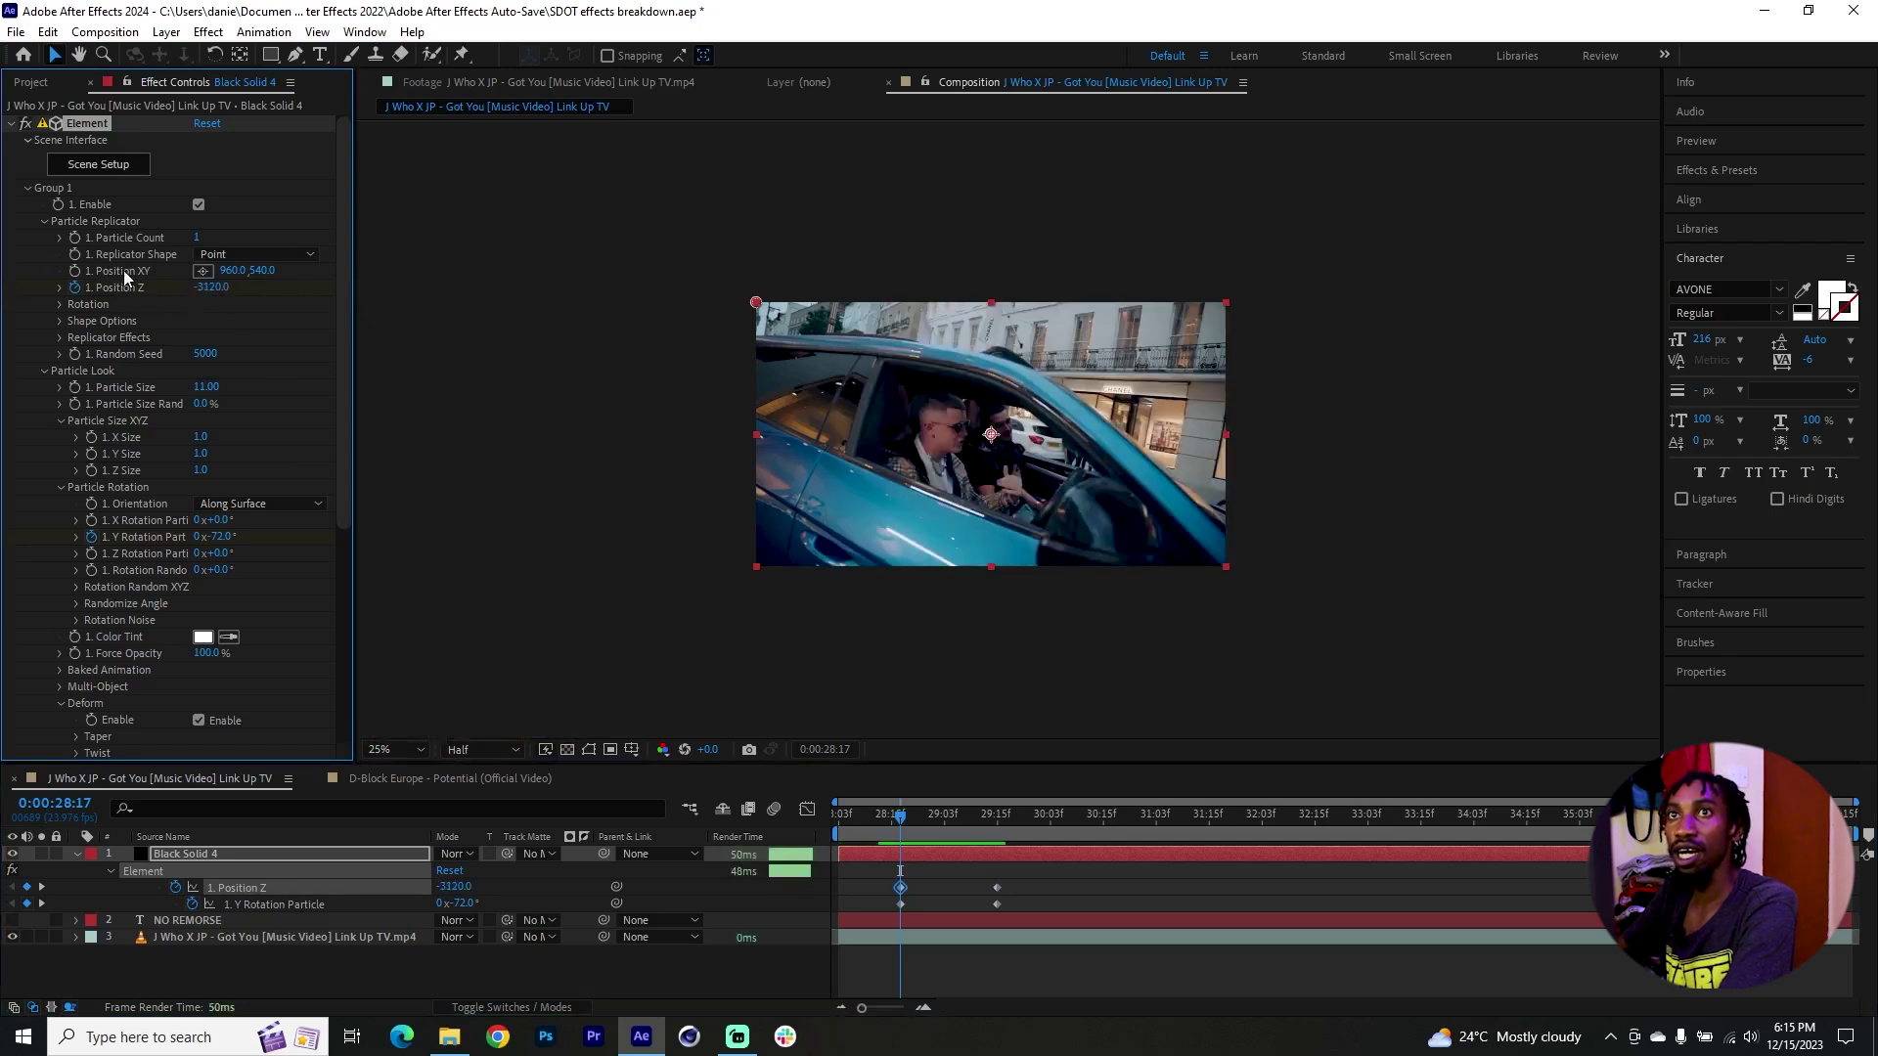
Shift the starting Position Z and Y Rotation keyframes to about 0:00:28:04 and extend the work area to about 0:00:32:03
left_click(894, 896)
key("space")
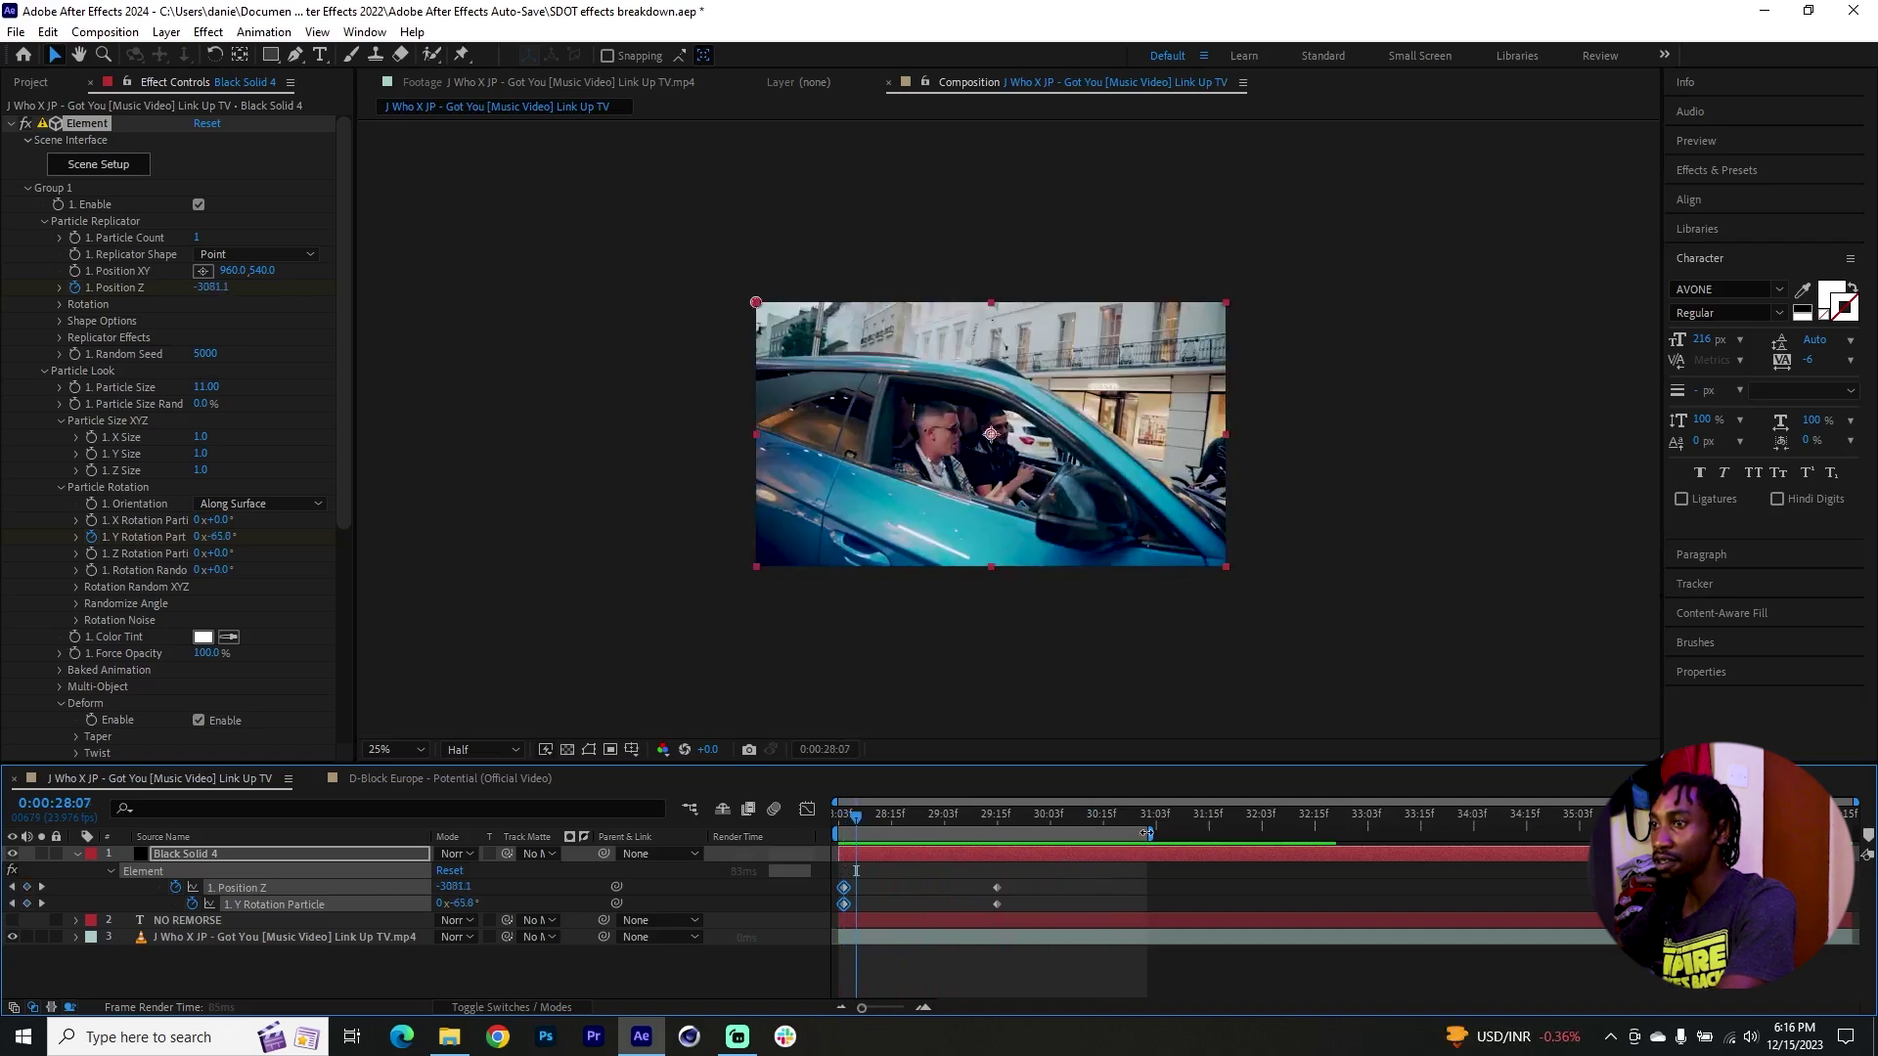
left_click_drag(1146, 832, 1262, 832)
Apply Easy Ease to all Position Z and Y Rotation Particle keyframes of the title
left_click_drag(1009, 880, 825, 906)
right_click(997, 888)
mouse_move(1066, 883)
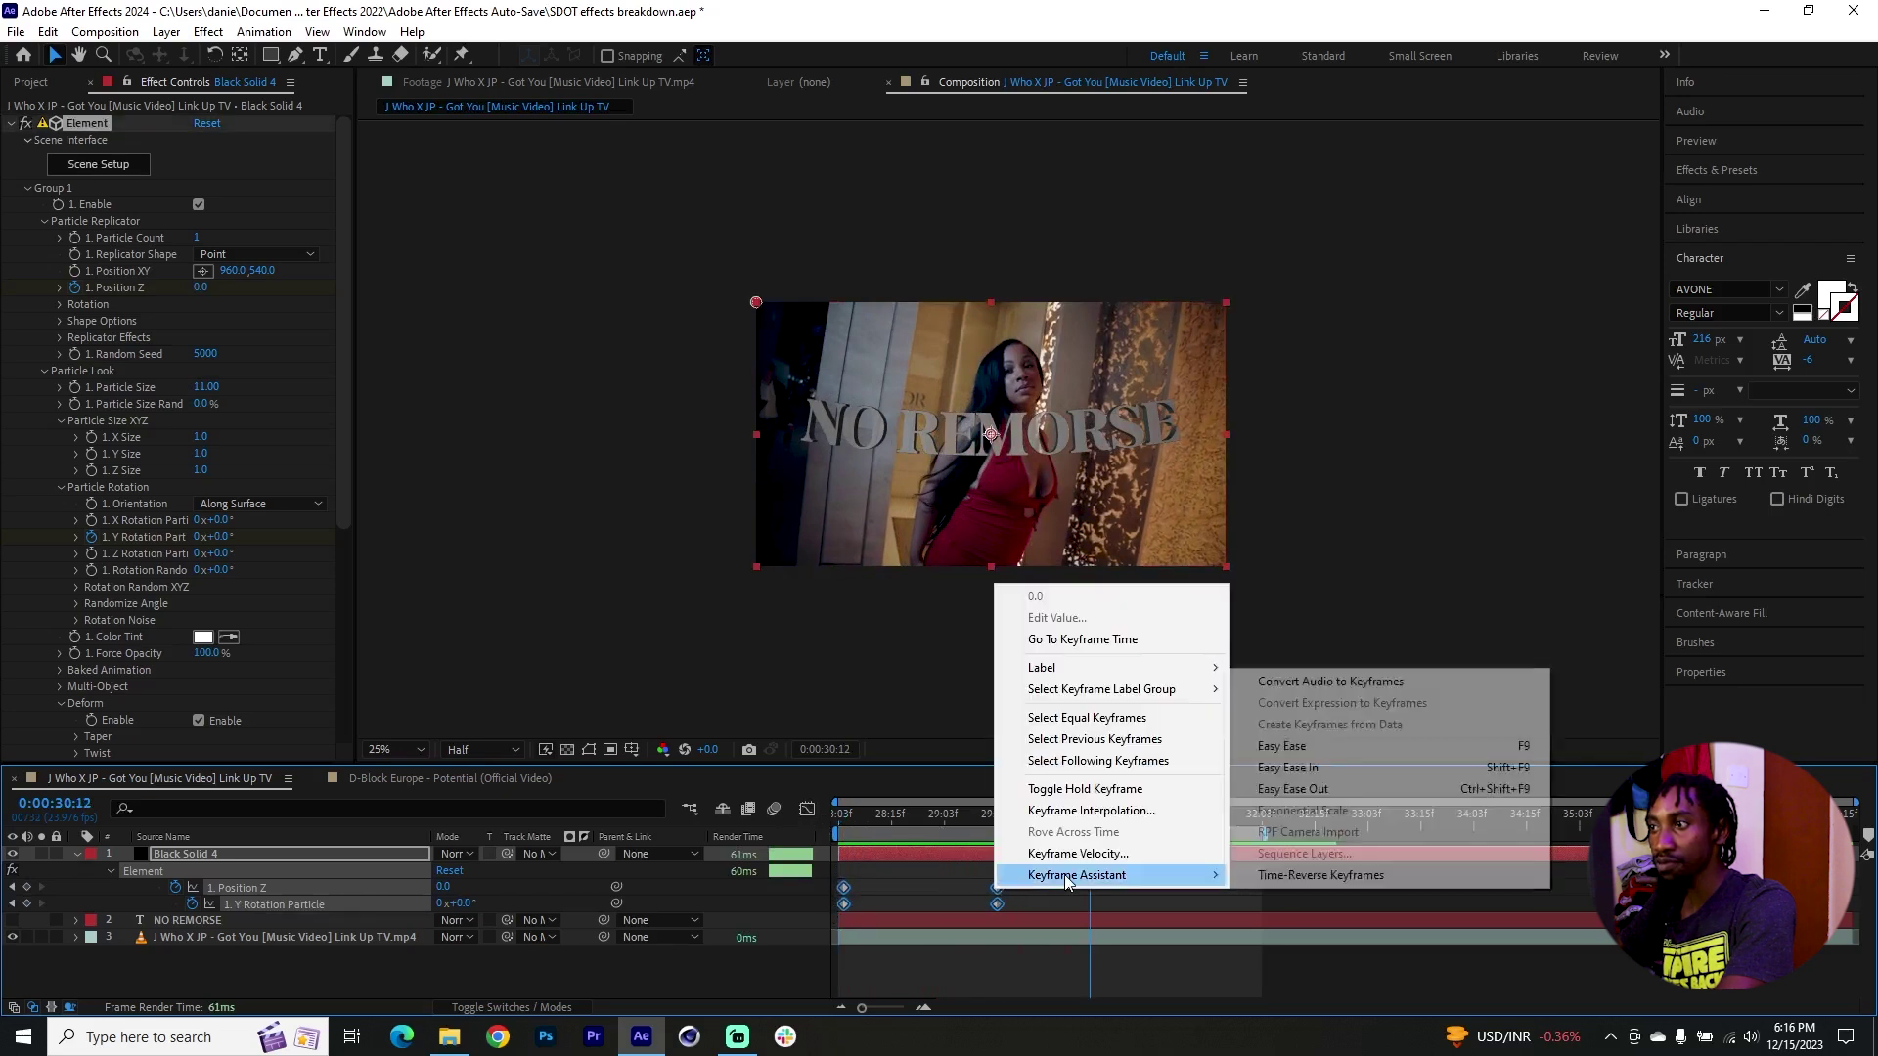
left_click(1272, 747)
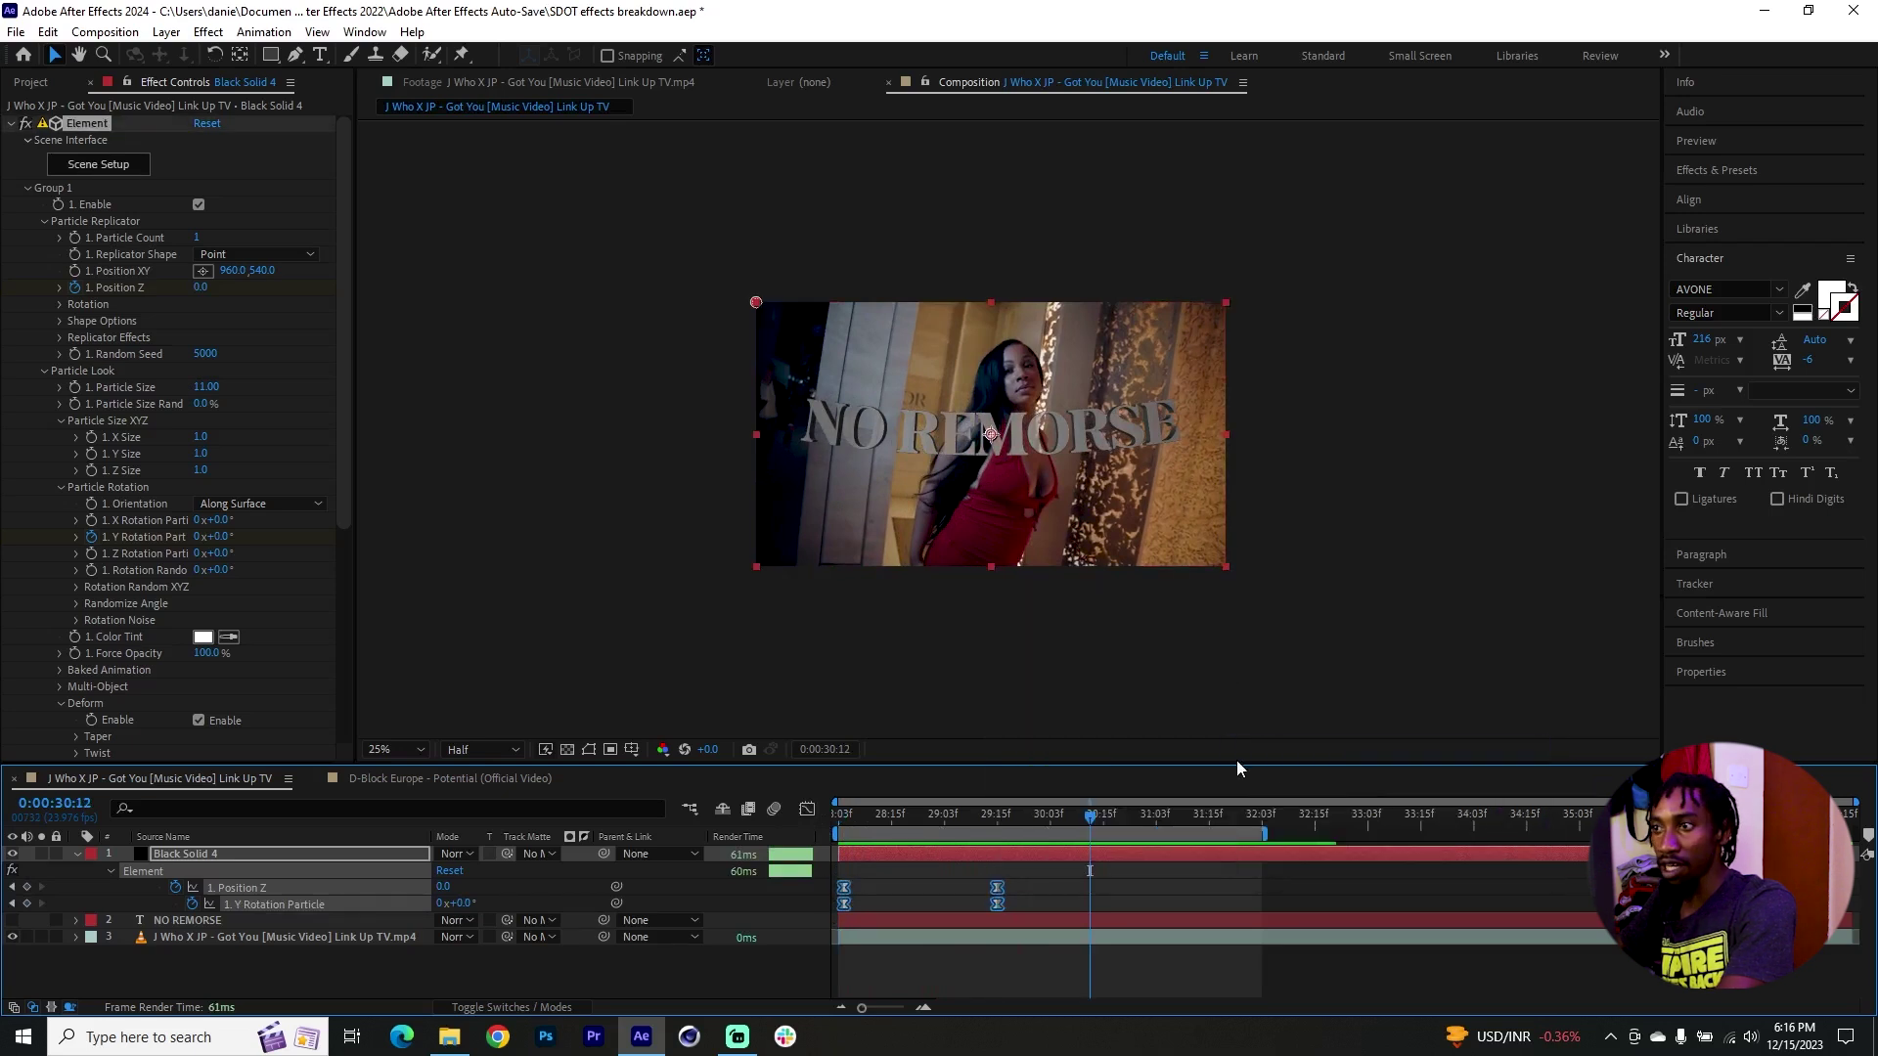
Reshape the Position Z speed graph so the move peaks early and slows gradually, and preview the fly-in
left_click(1083, 878)
left_click_drag(1019, 876, 823, 890)
left_click(806, 809)
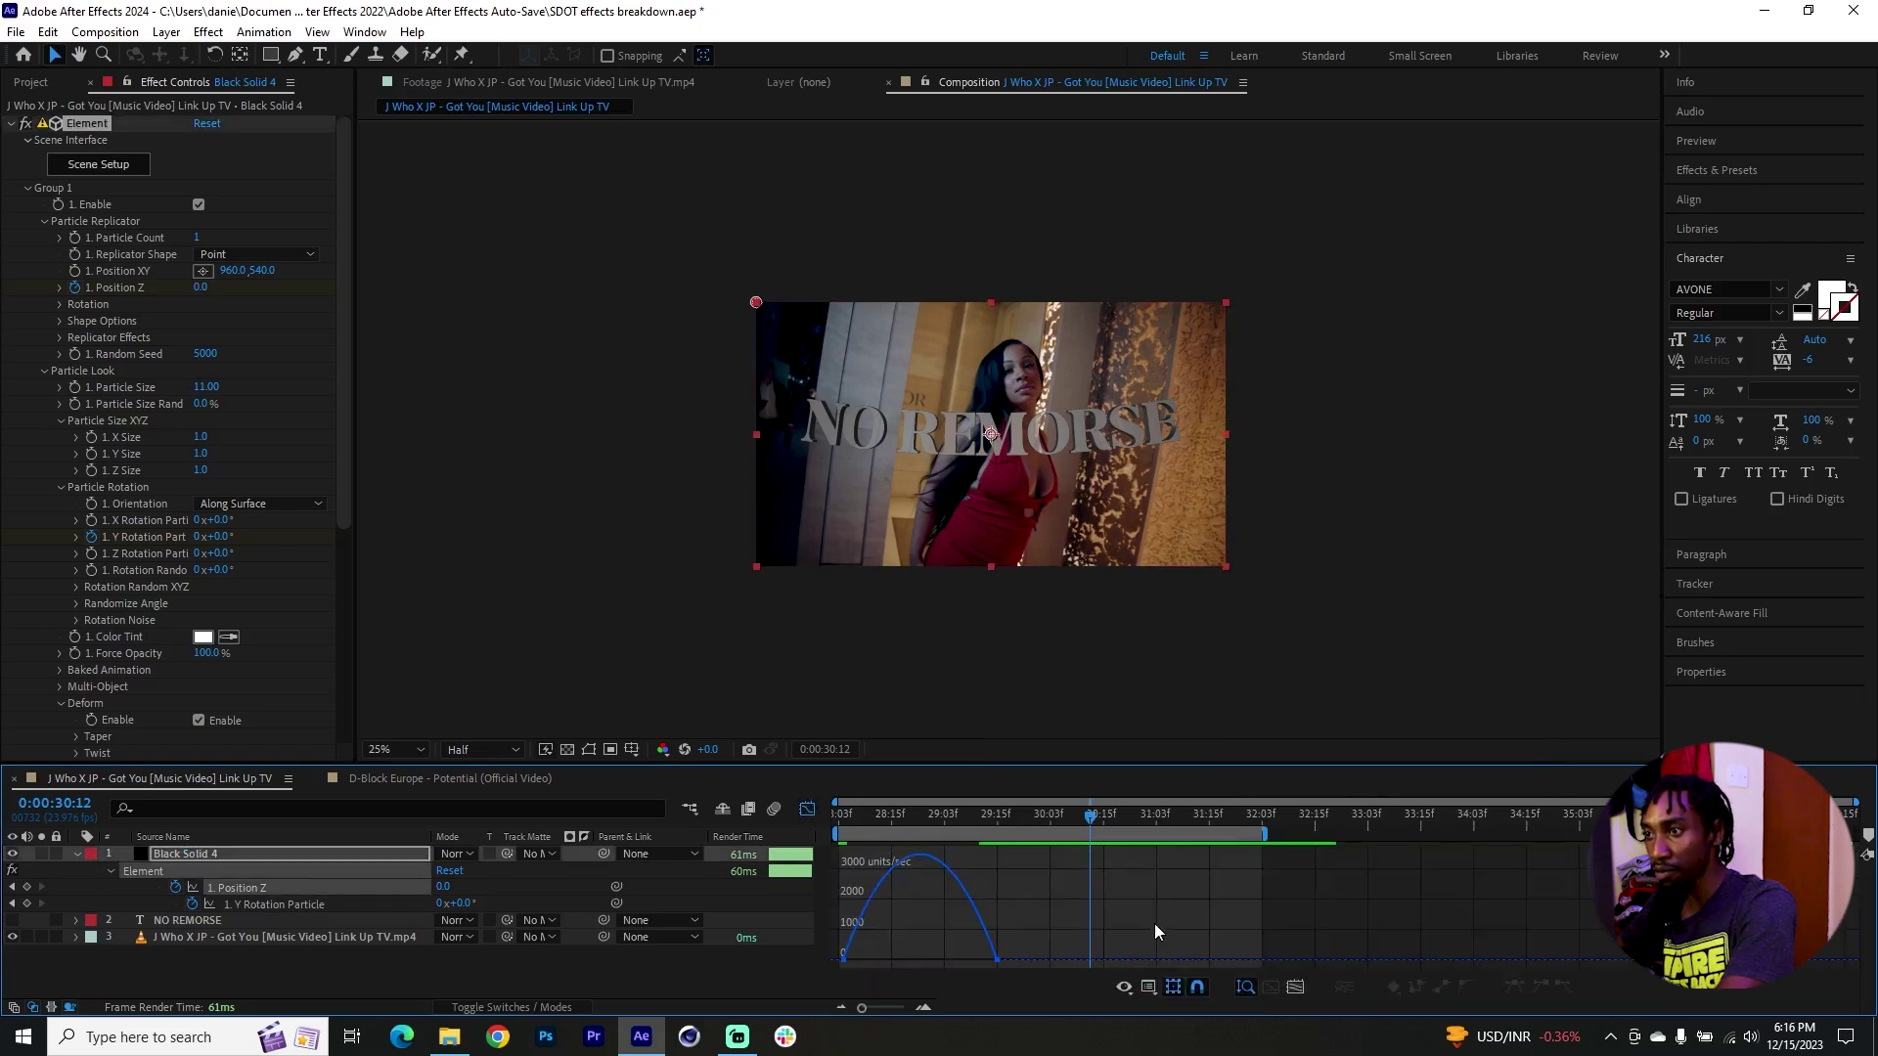
left_click_drag(1021, 941, 836, 966)
left_click_drag(971, 942, 859, 963)
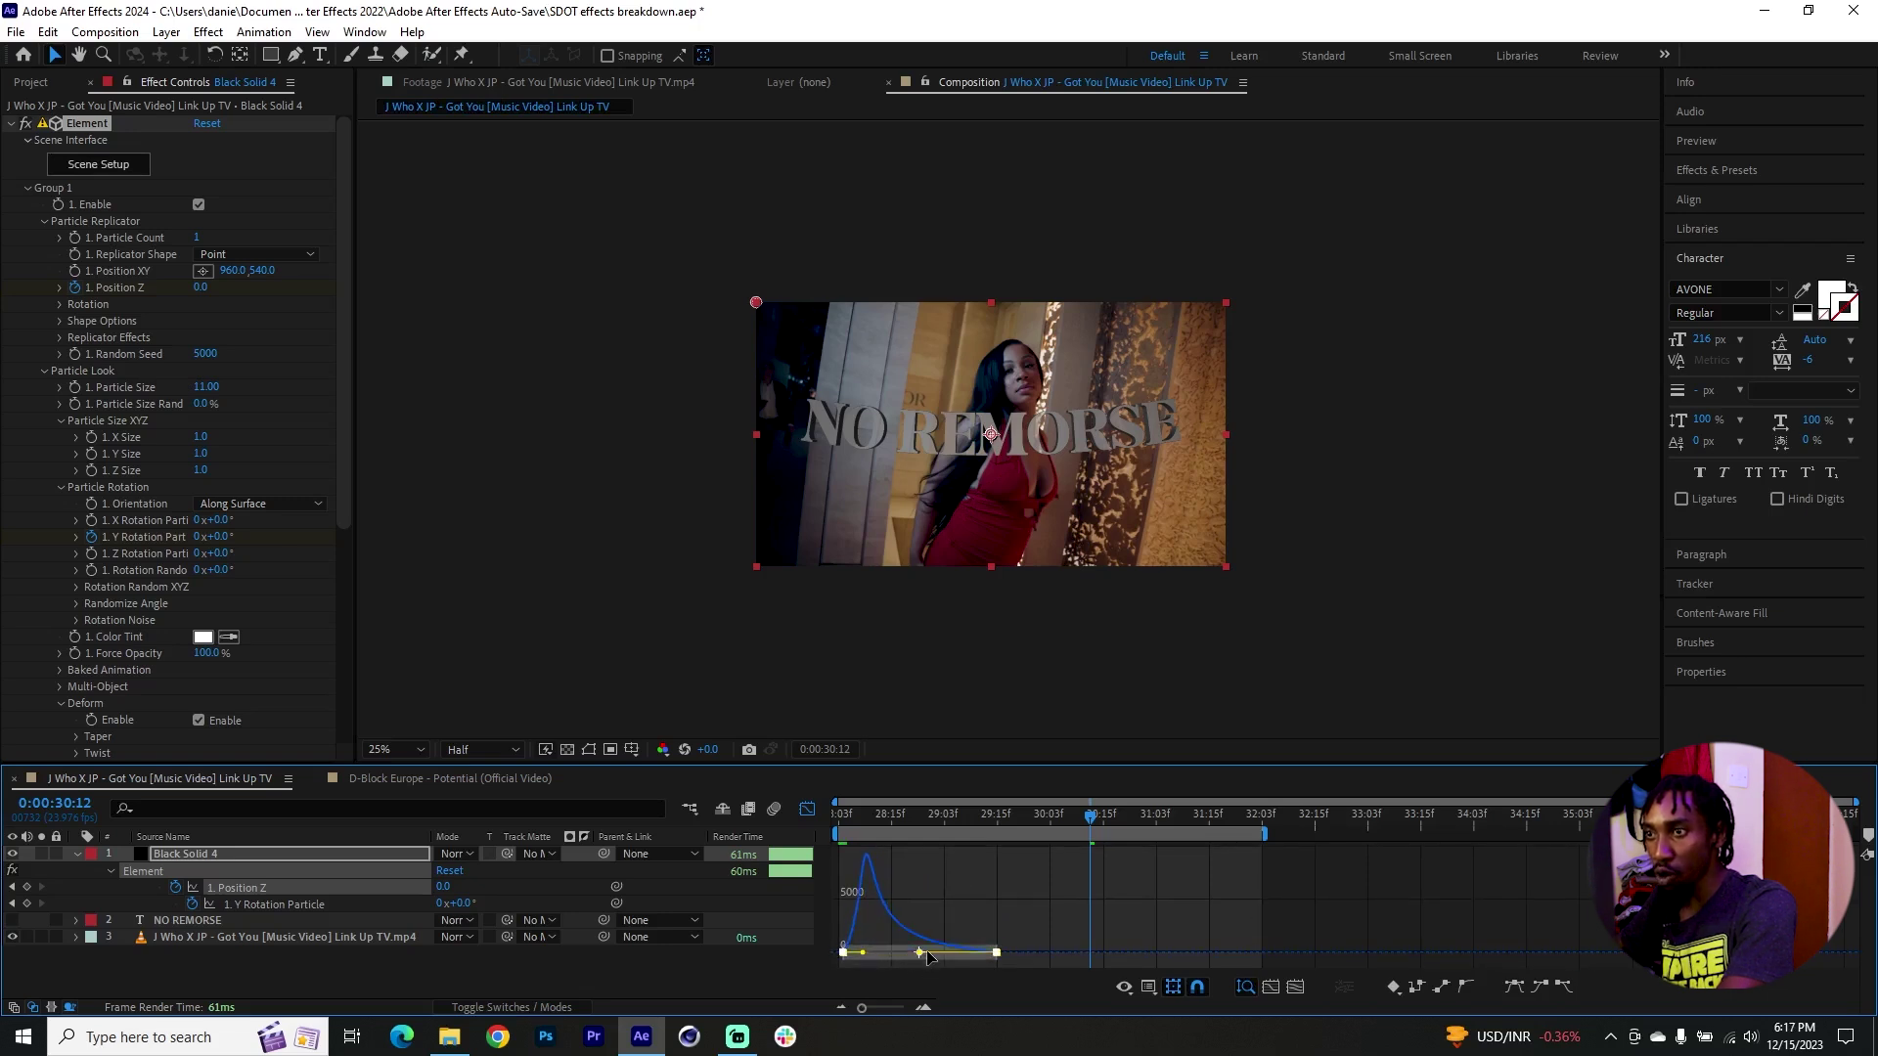
left_click(807, 810)
key("j")
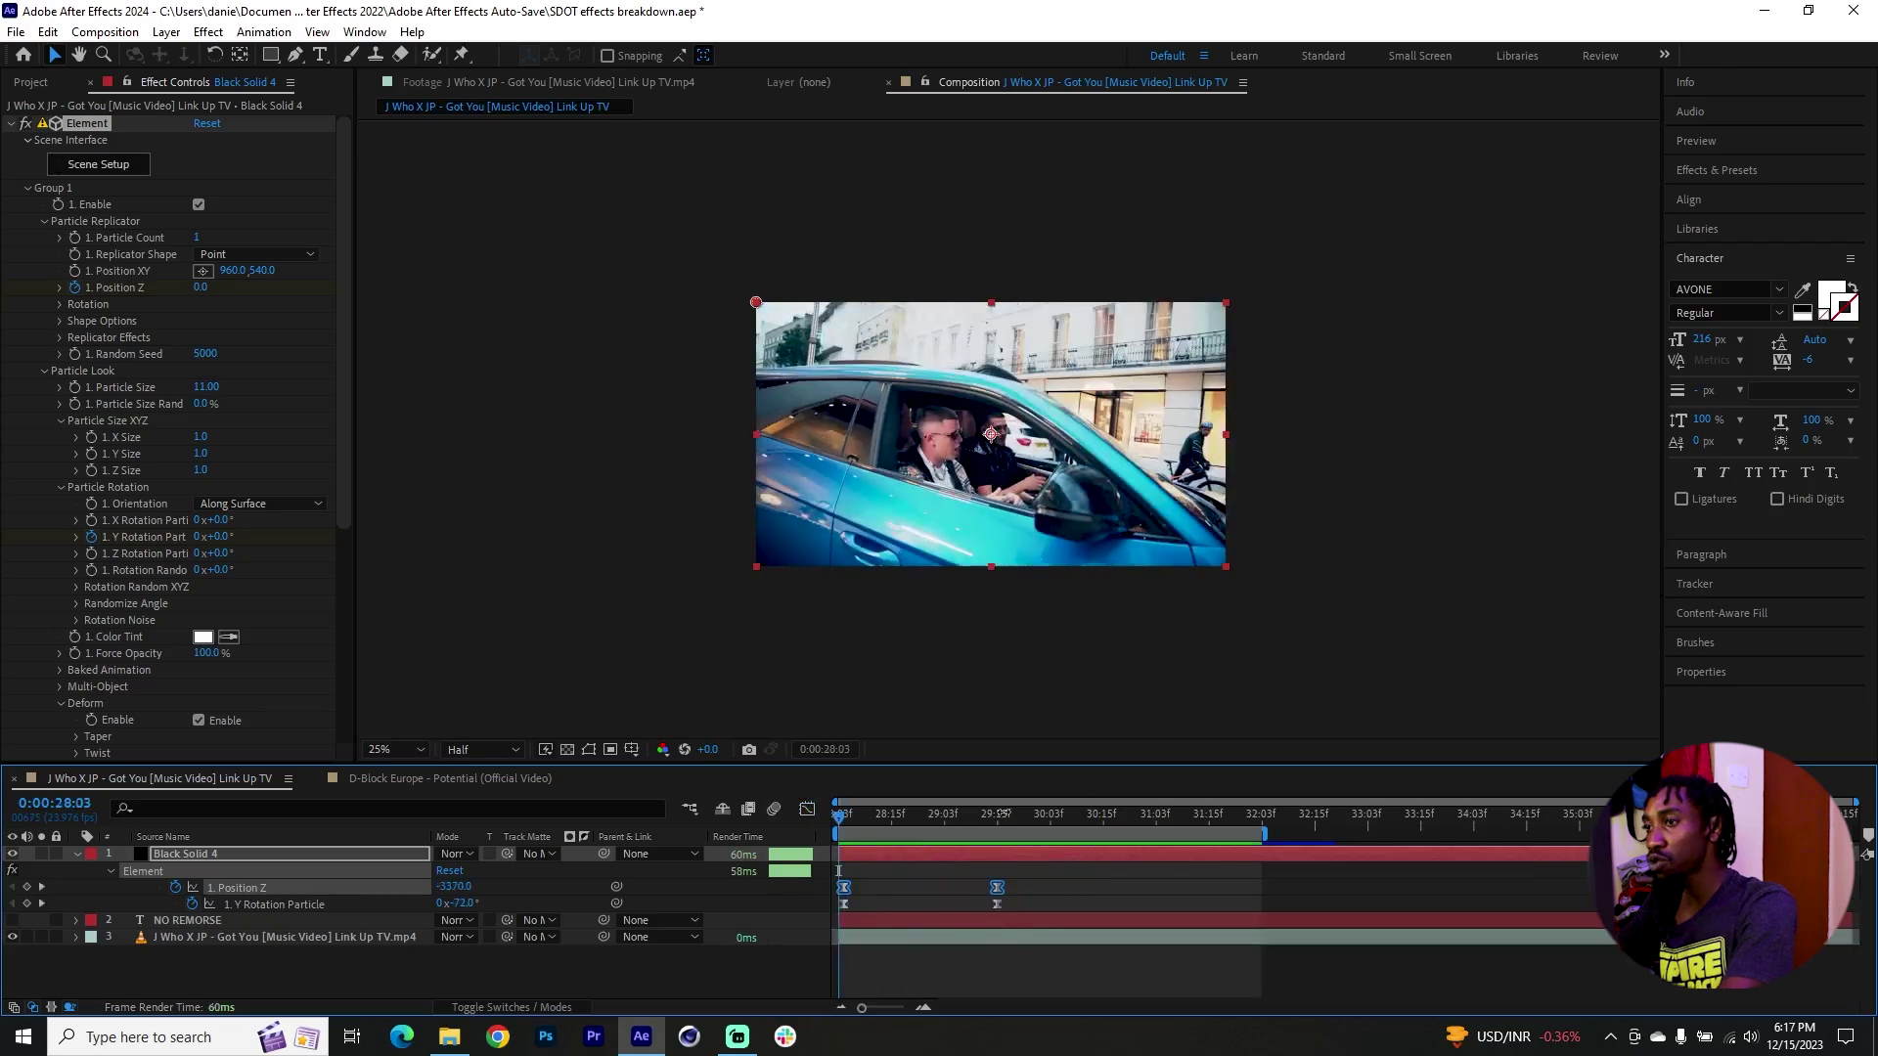
key("space")
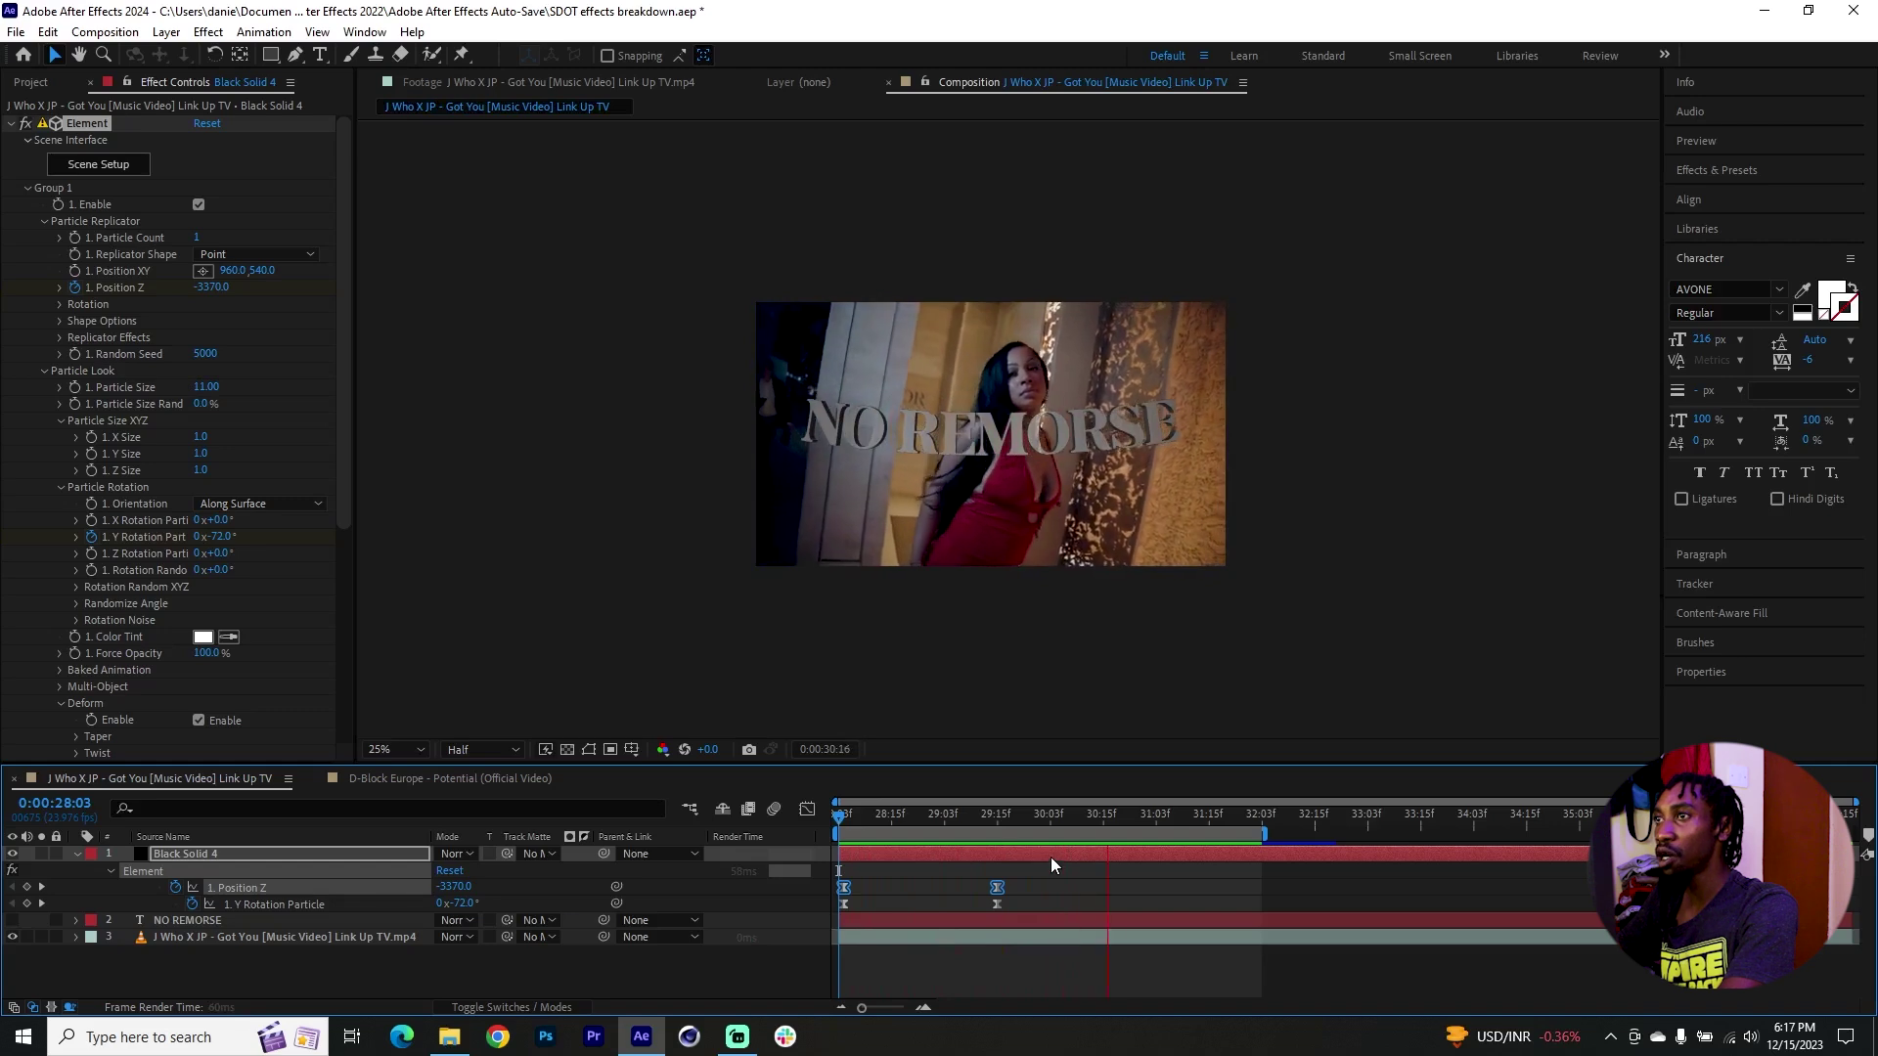
key("space")
Search the effects for glow and apply S_Glow to the Black Solid 4 title layer
left_click(1713, 170)
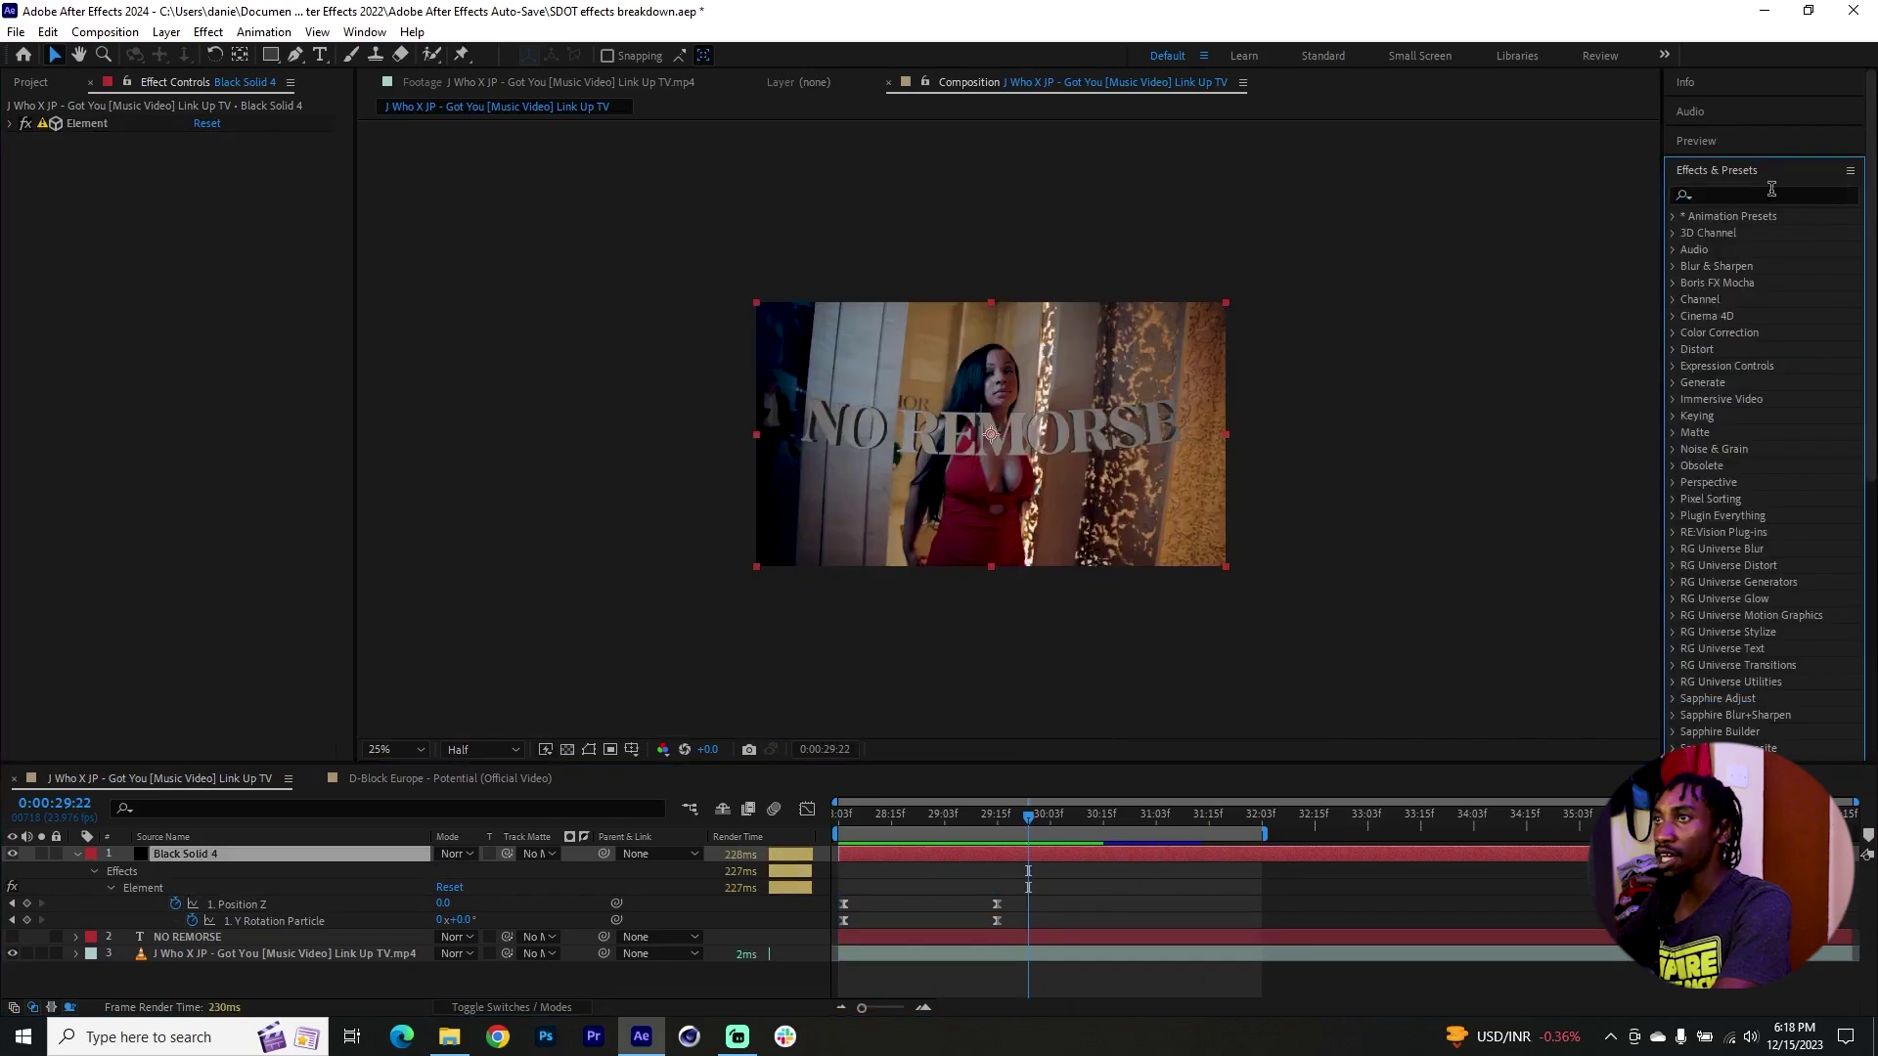
left_click_drag(896, 819, 962, 831)
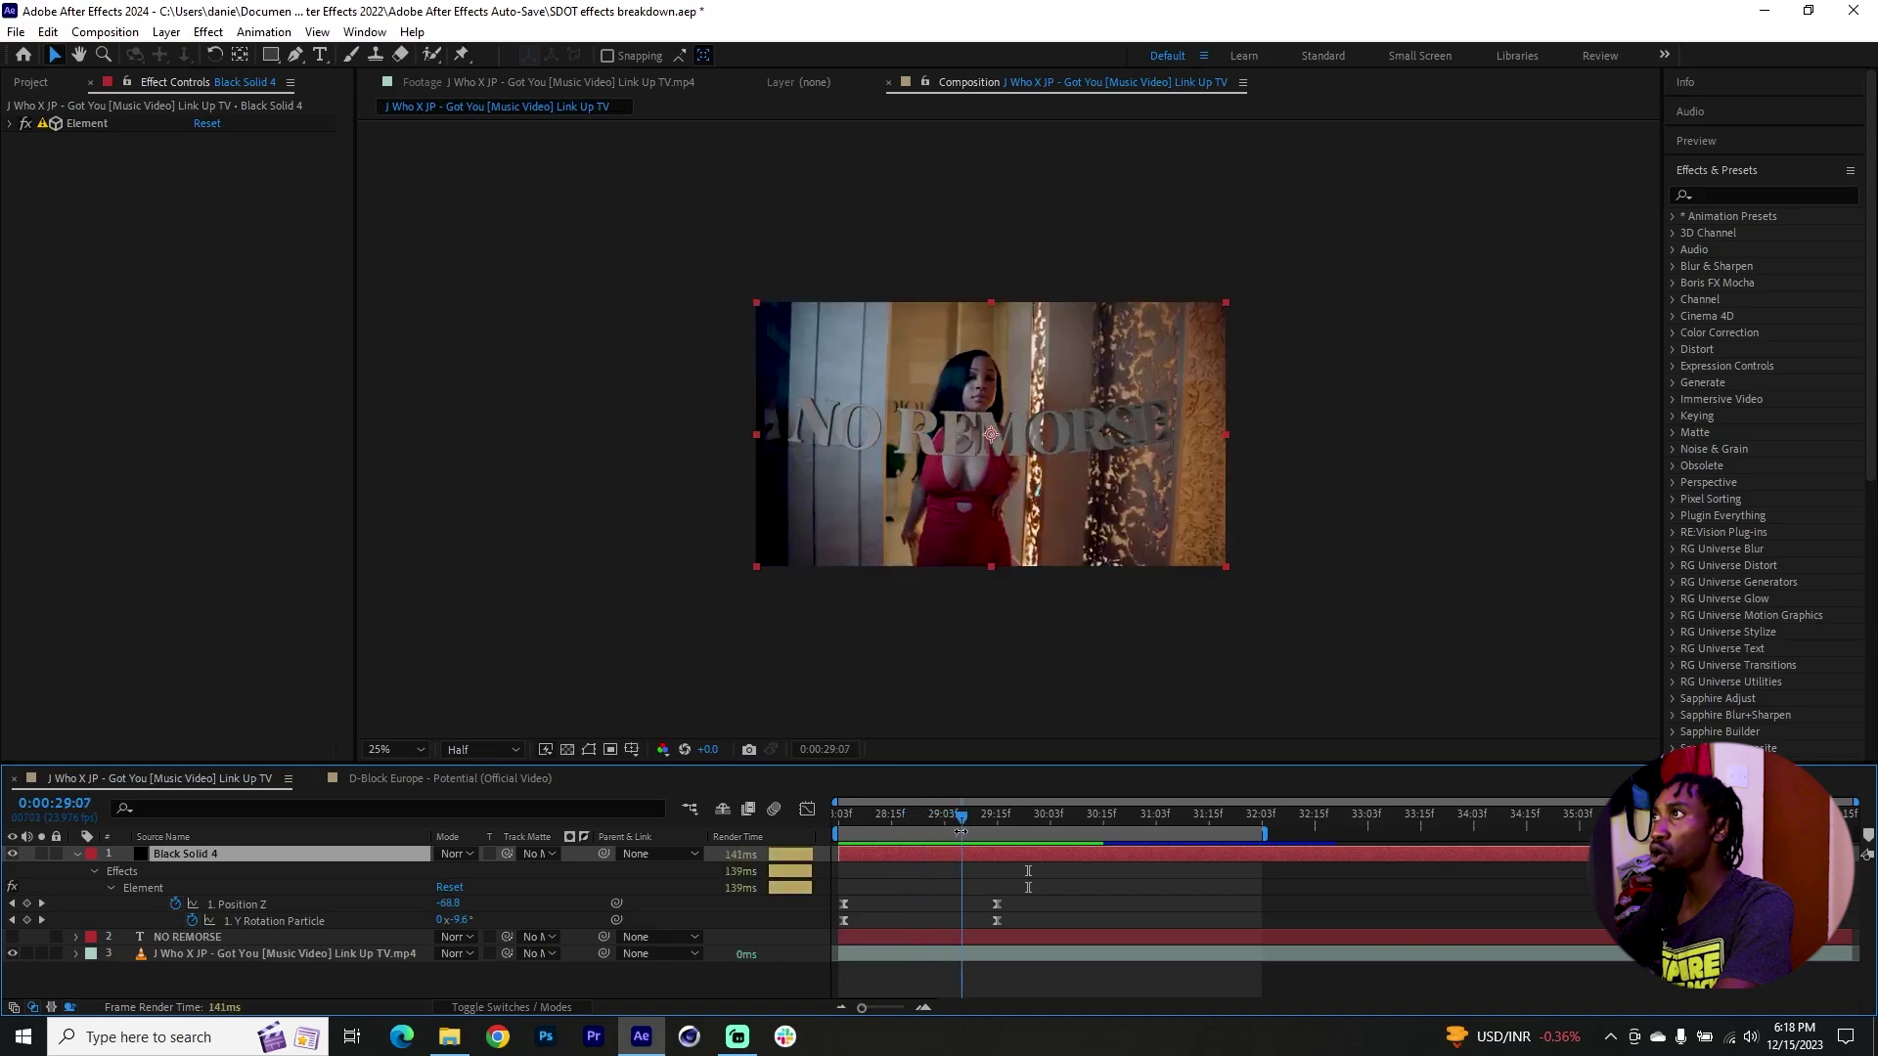
left_click(1757, 193)
type("glow")
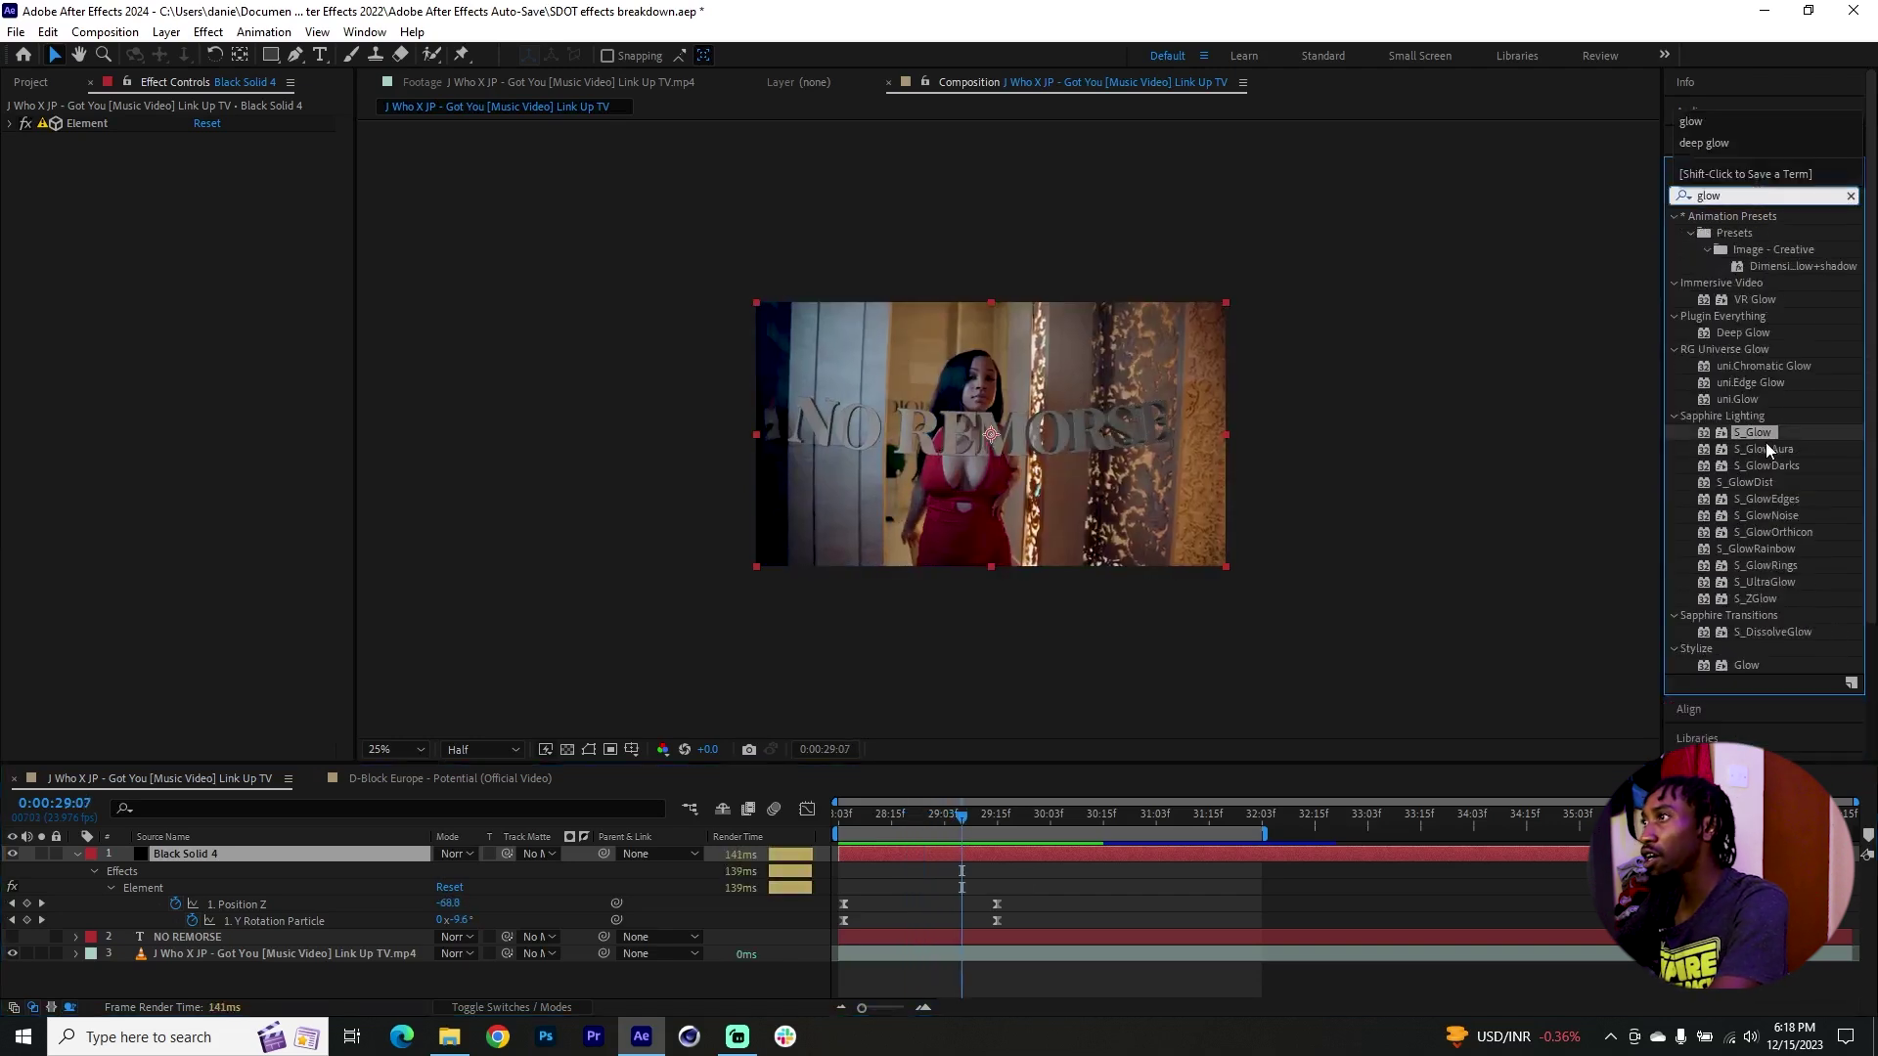
left_click_drag(1754, 432, 243, 423)
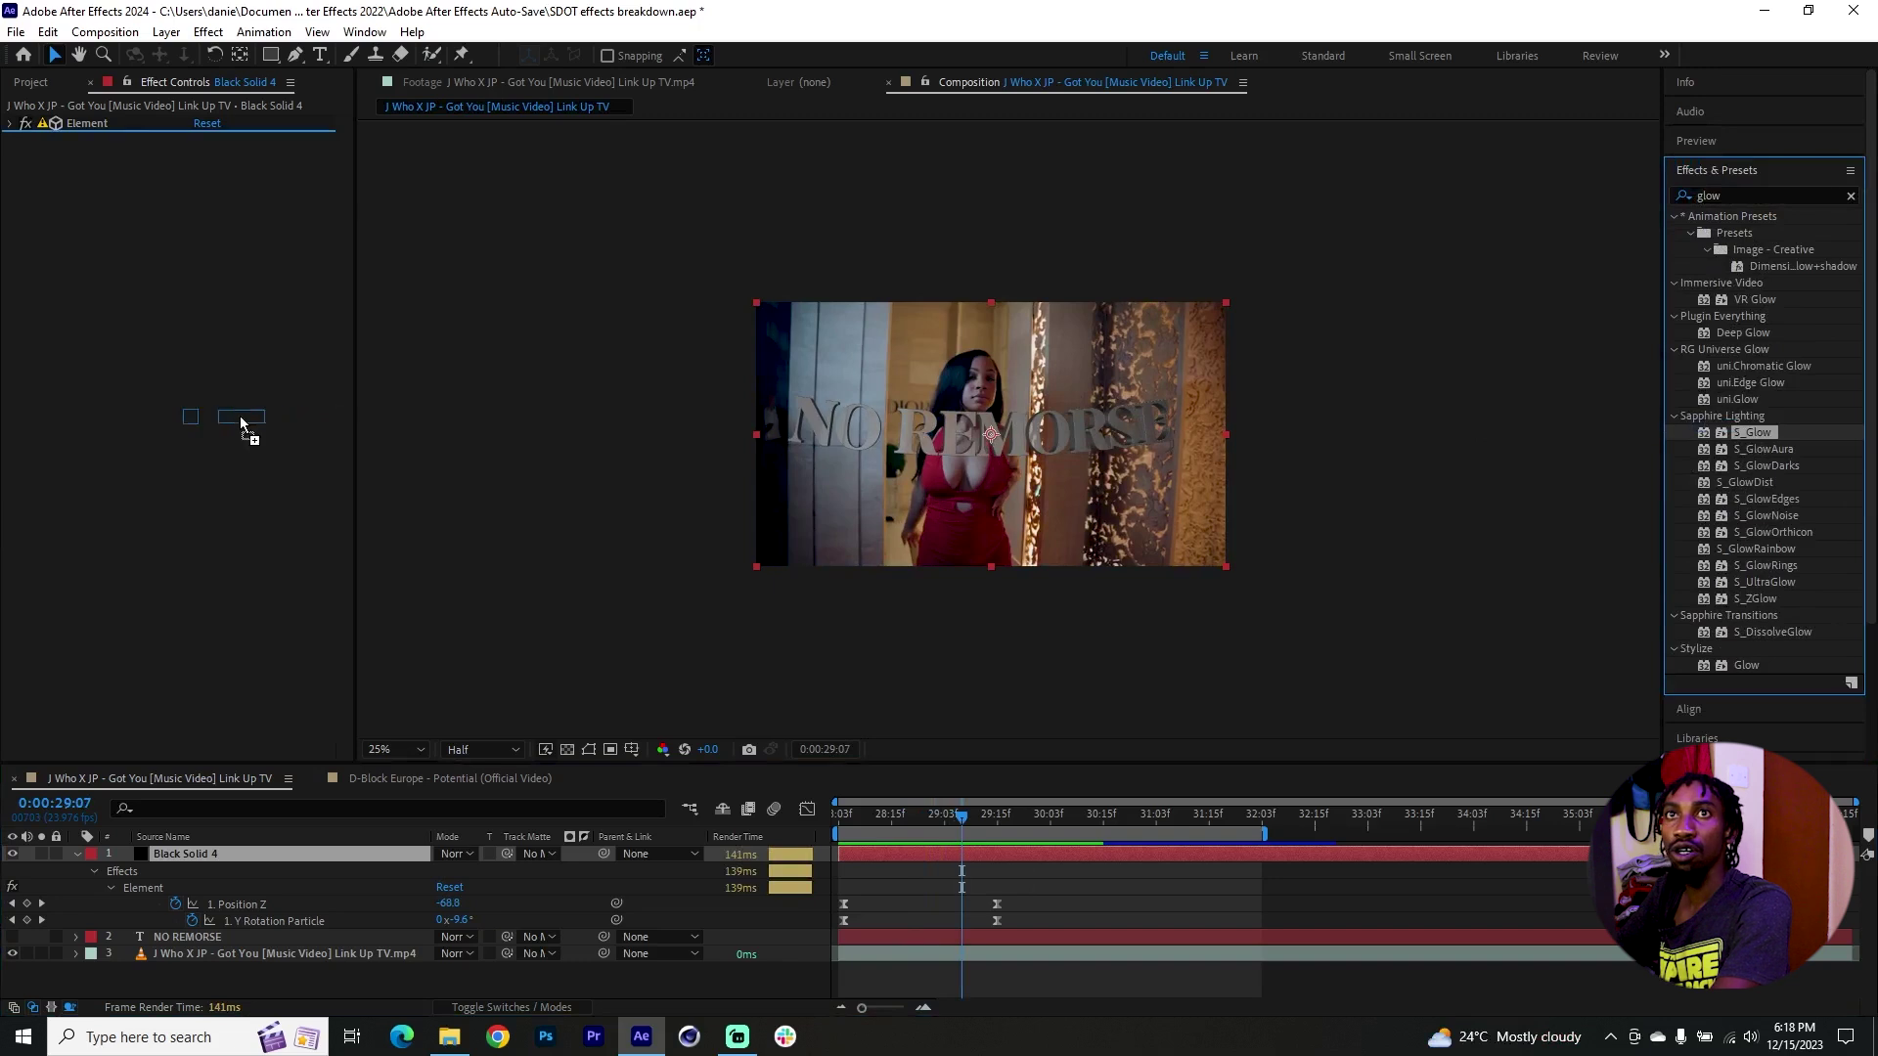
Set S_Glow's Brightness to 2.004, Threshold to about 0.20 and Glow Width to about 295, and preview the title
left_click(26, 273)
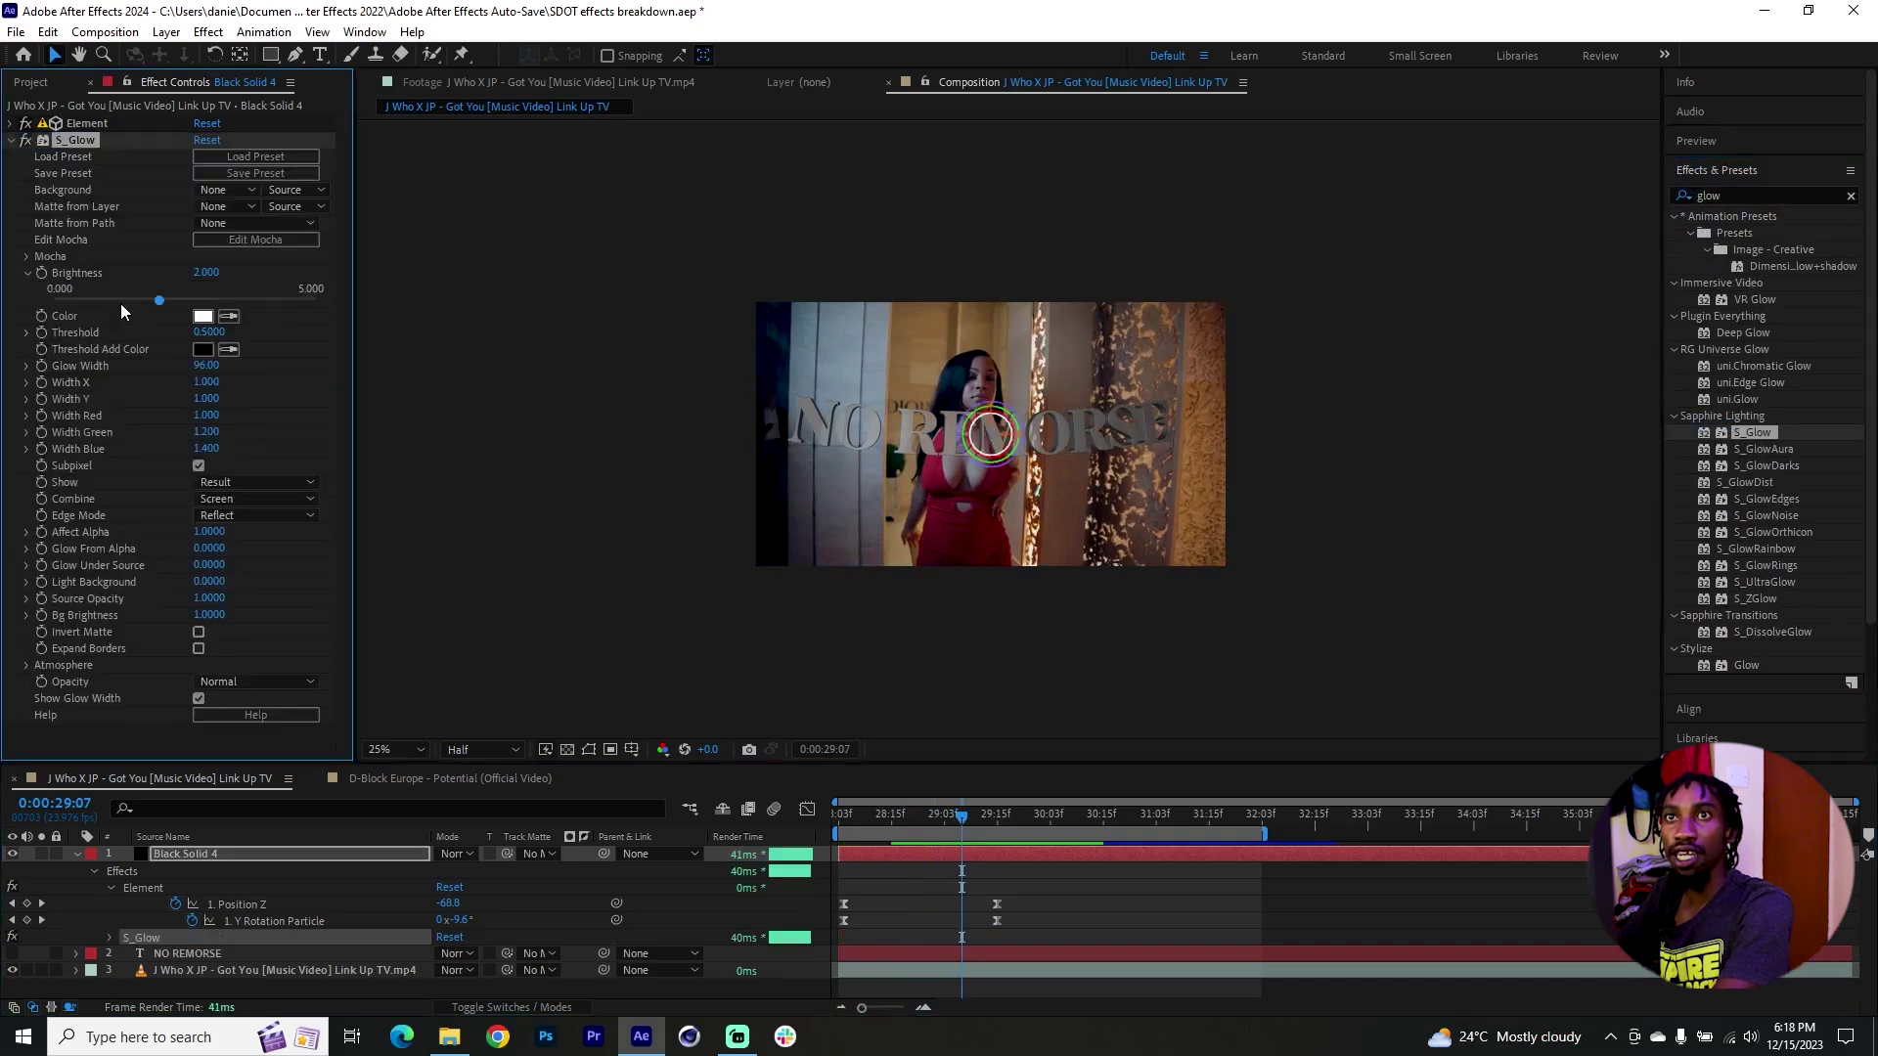
left_click(26, 333)
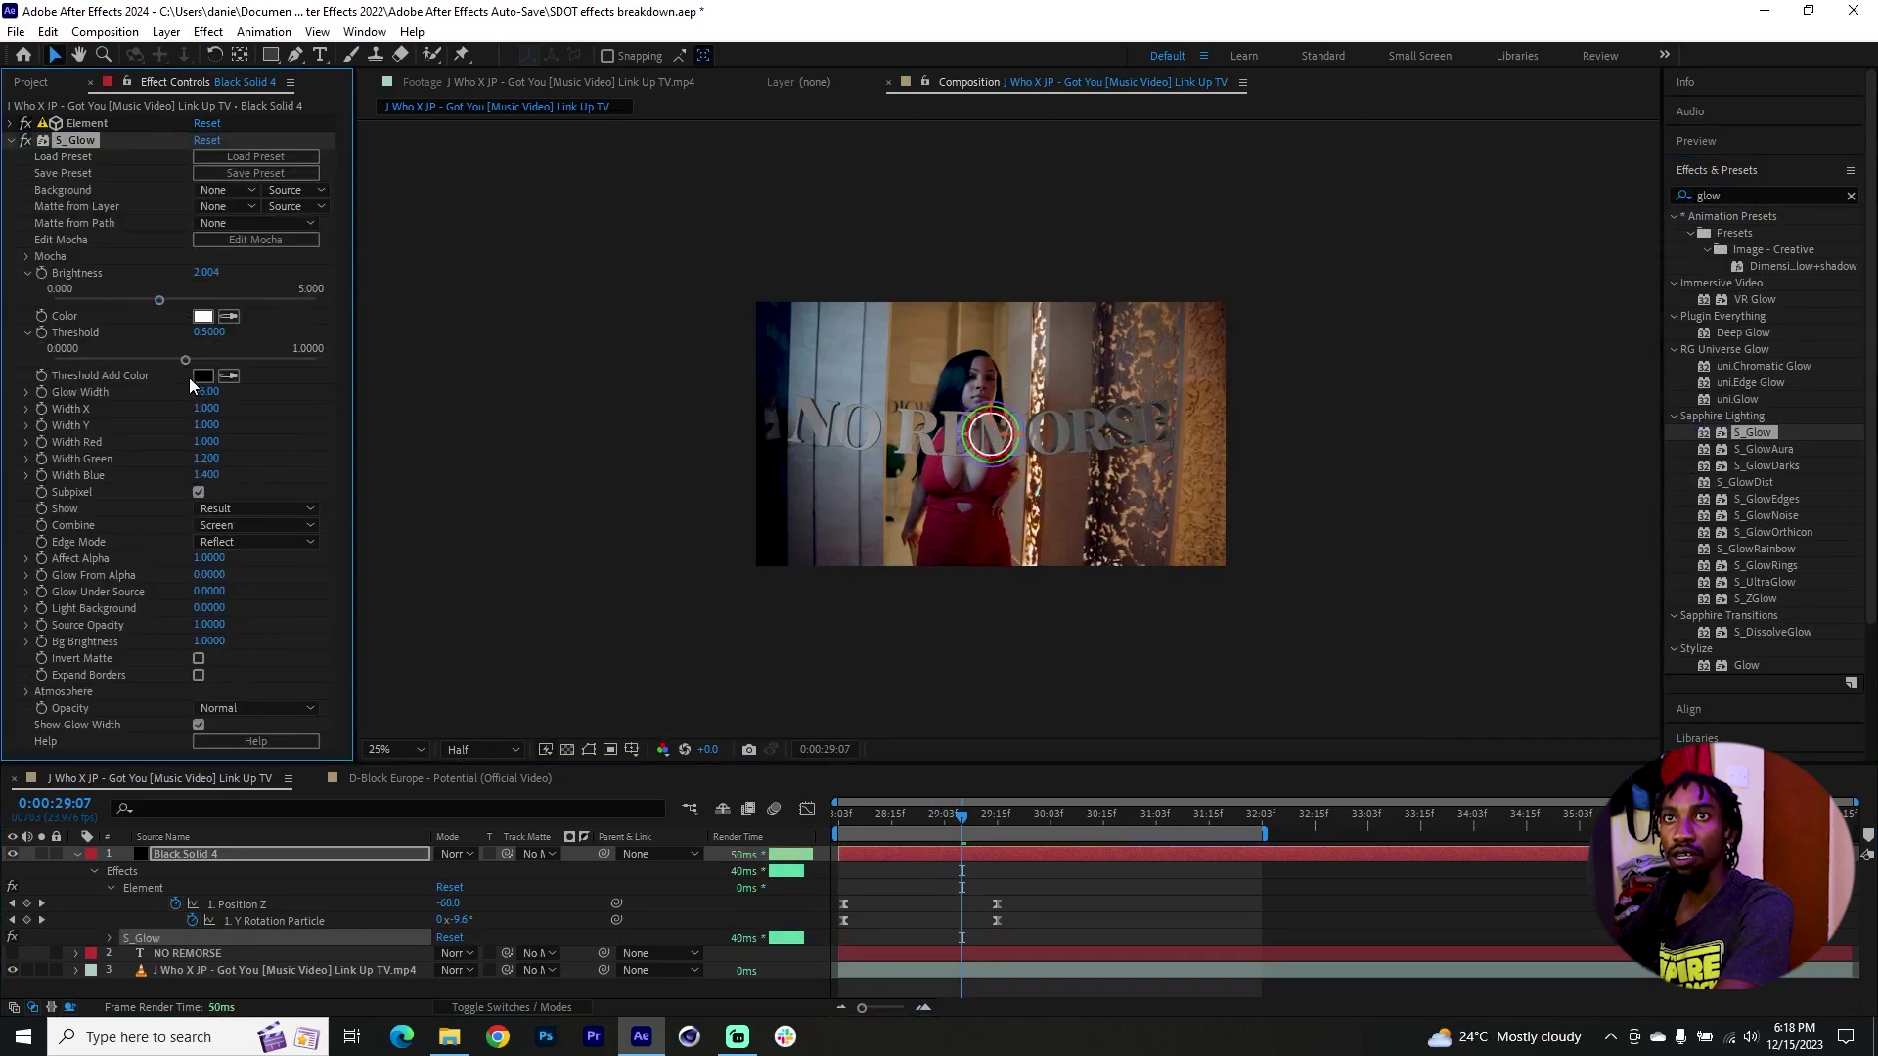
left_click_drag(184, 362, 150, 363)
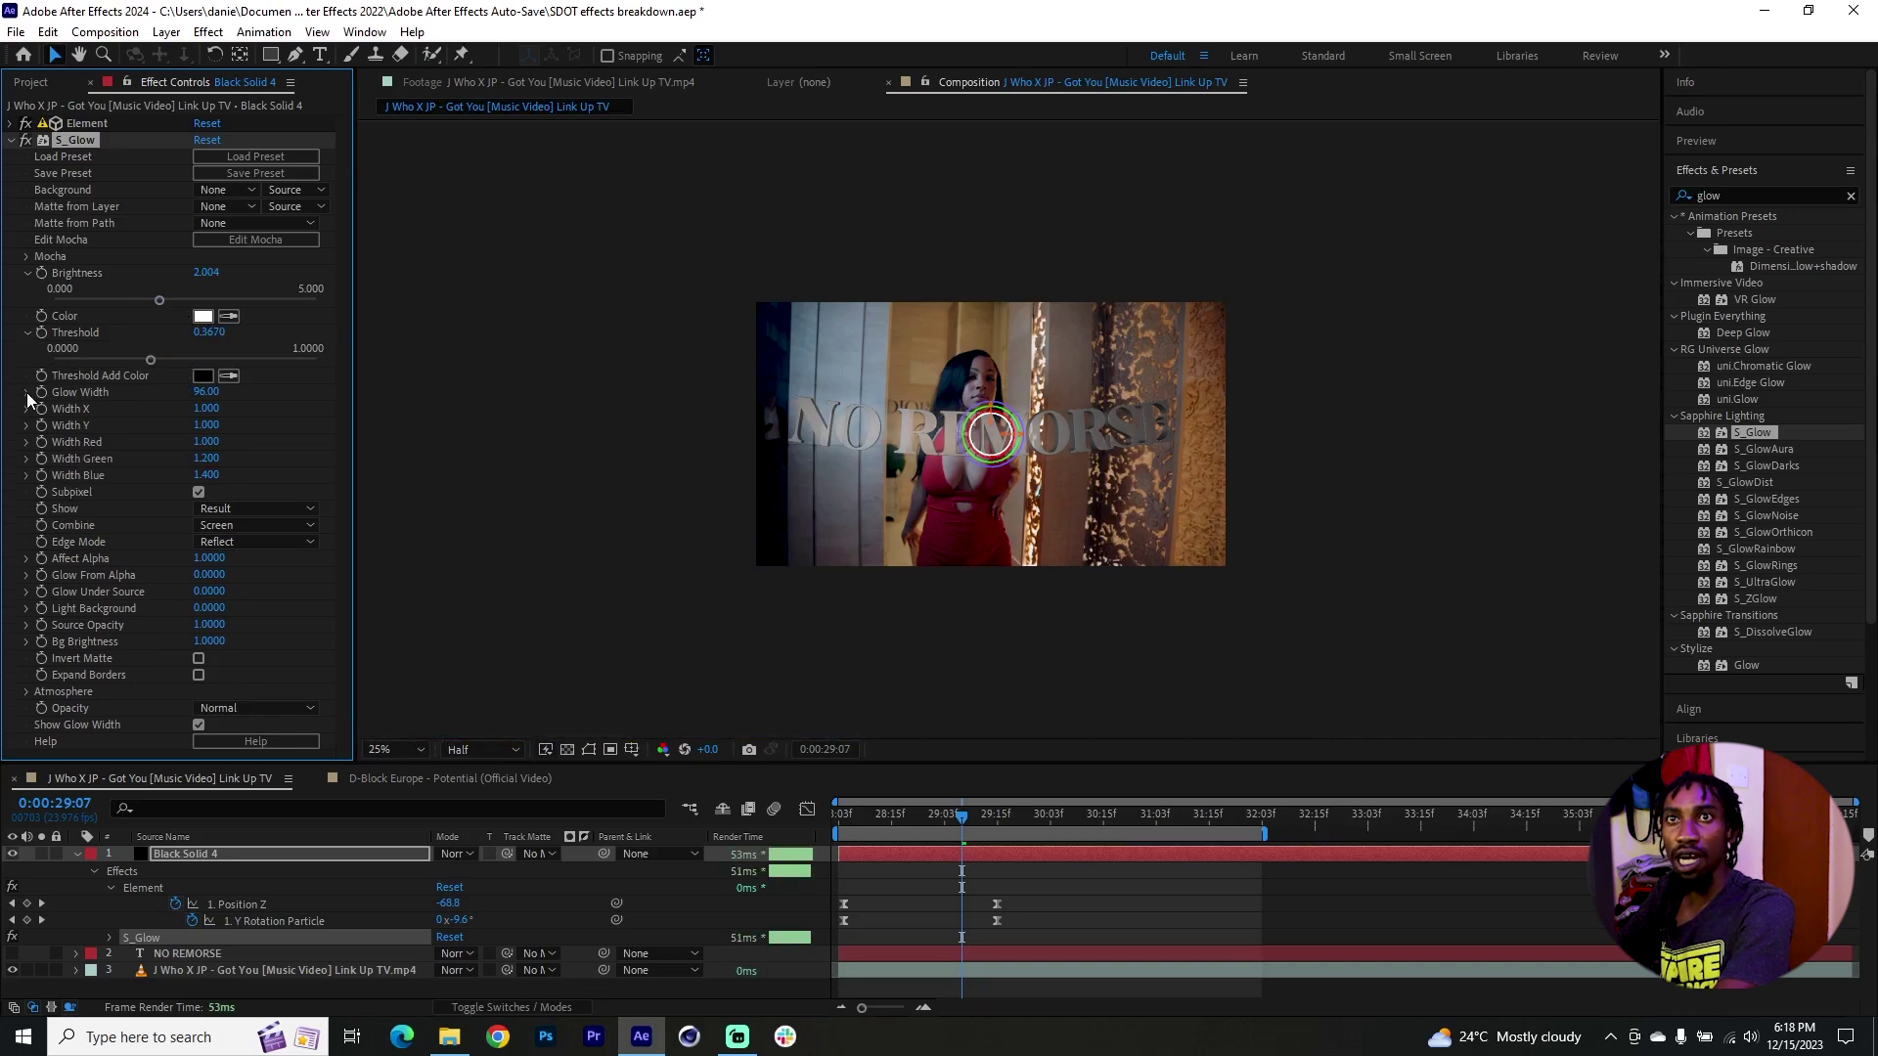
left_click(26, 392)
left_click_drag(82, 420, 119, 419)
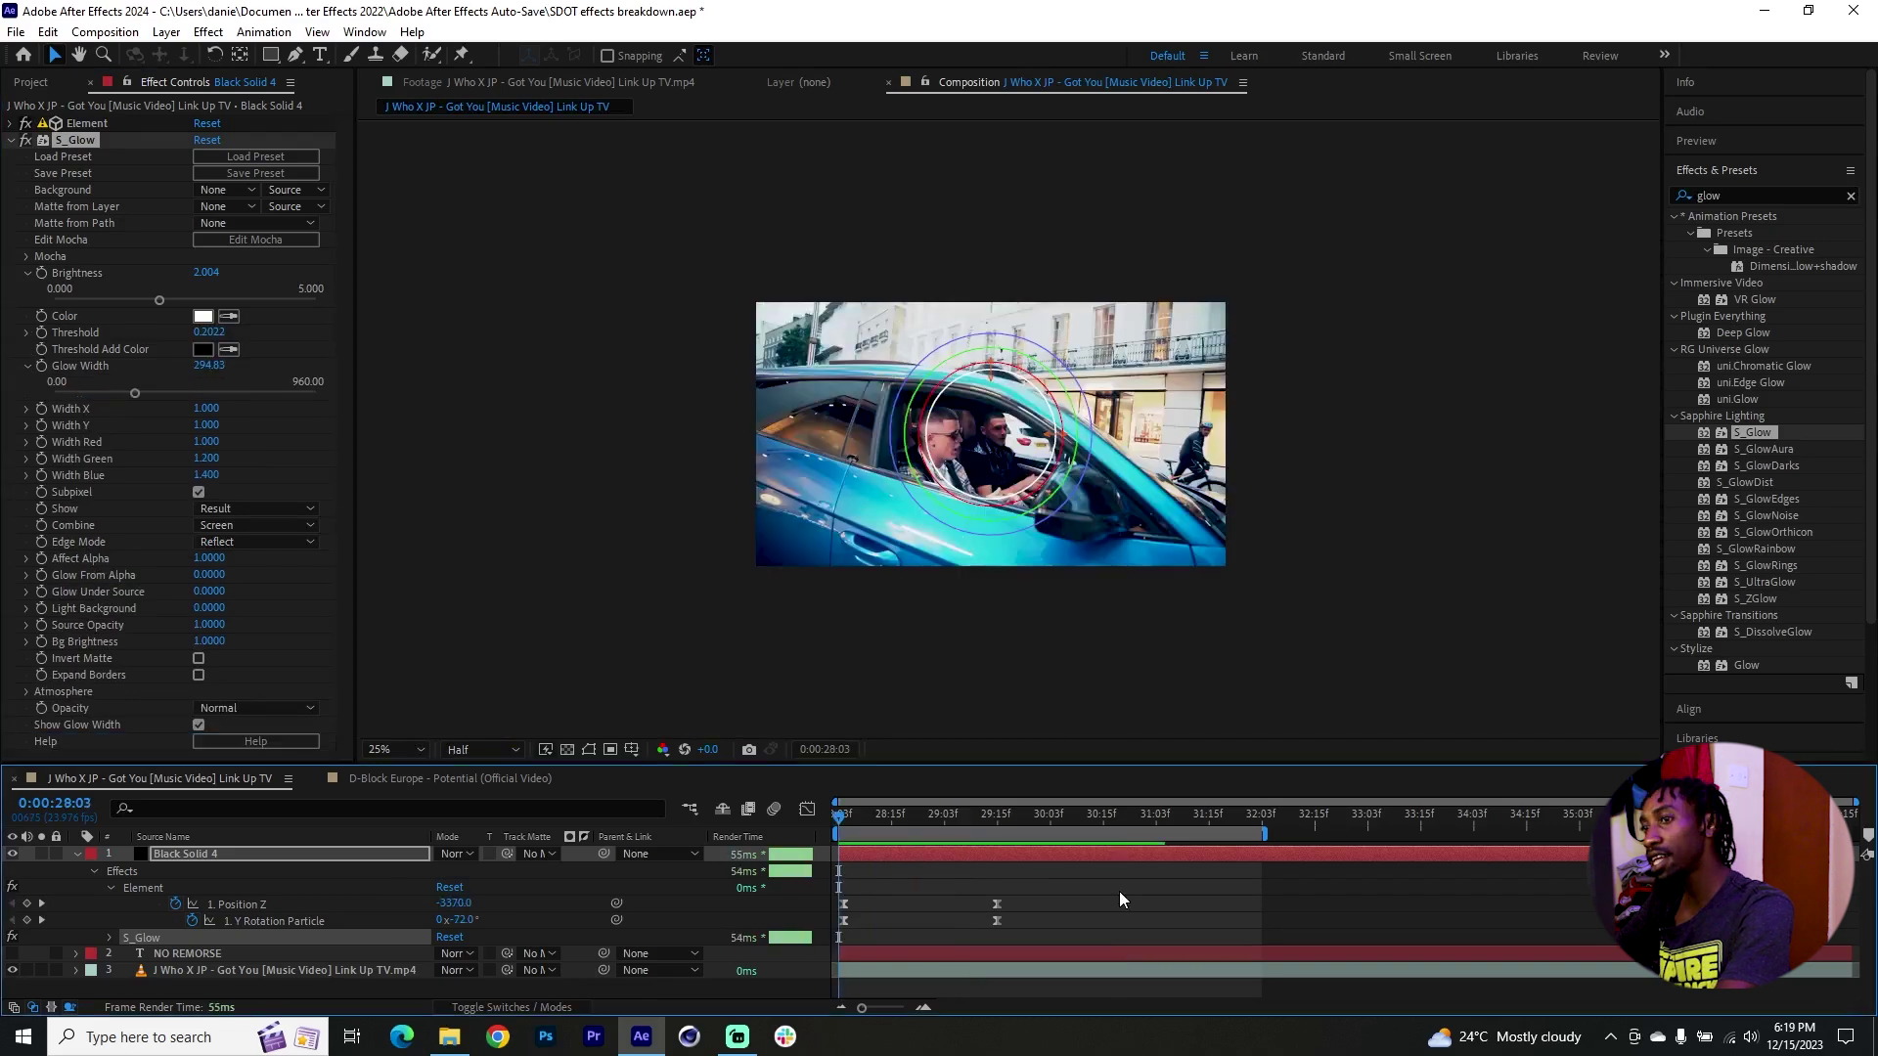
key("space")
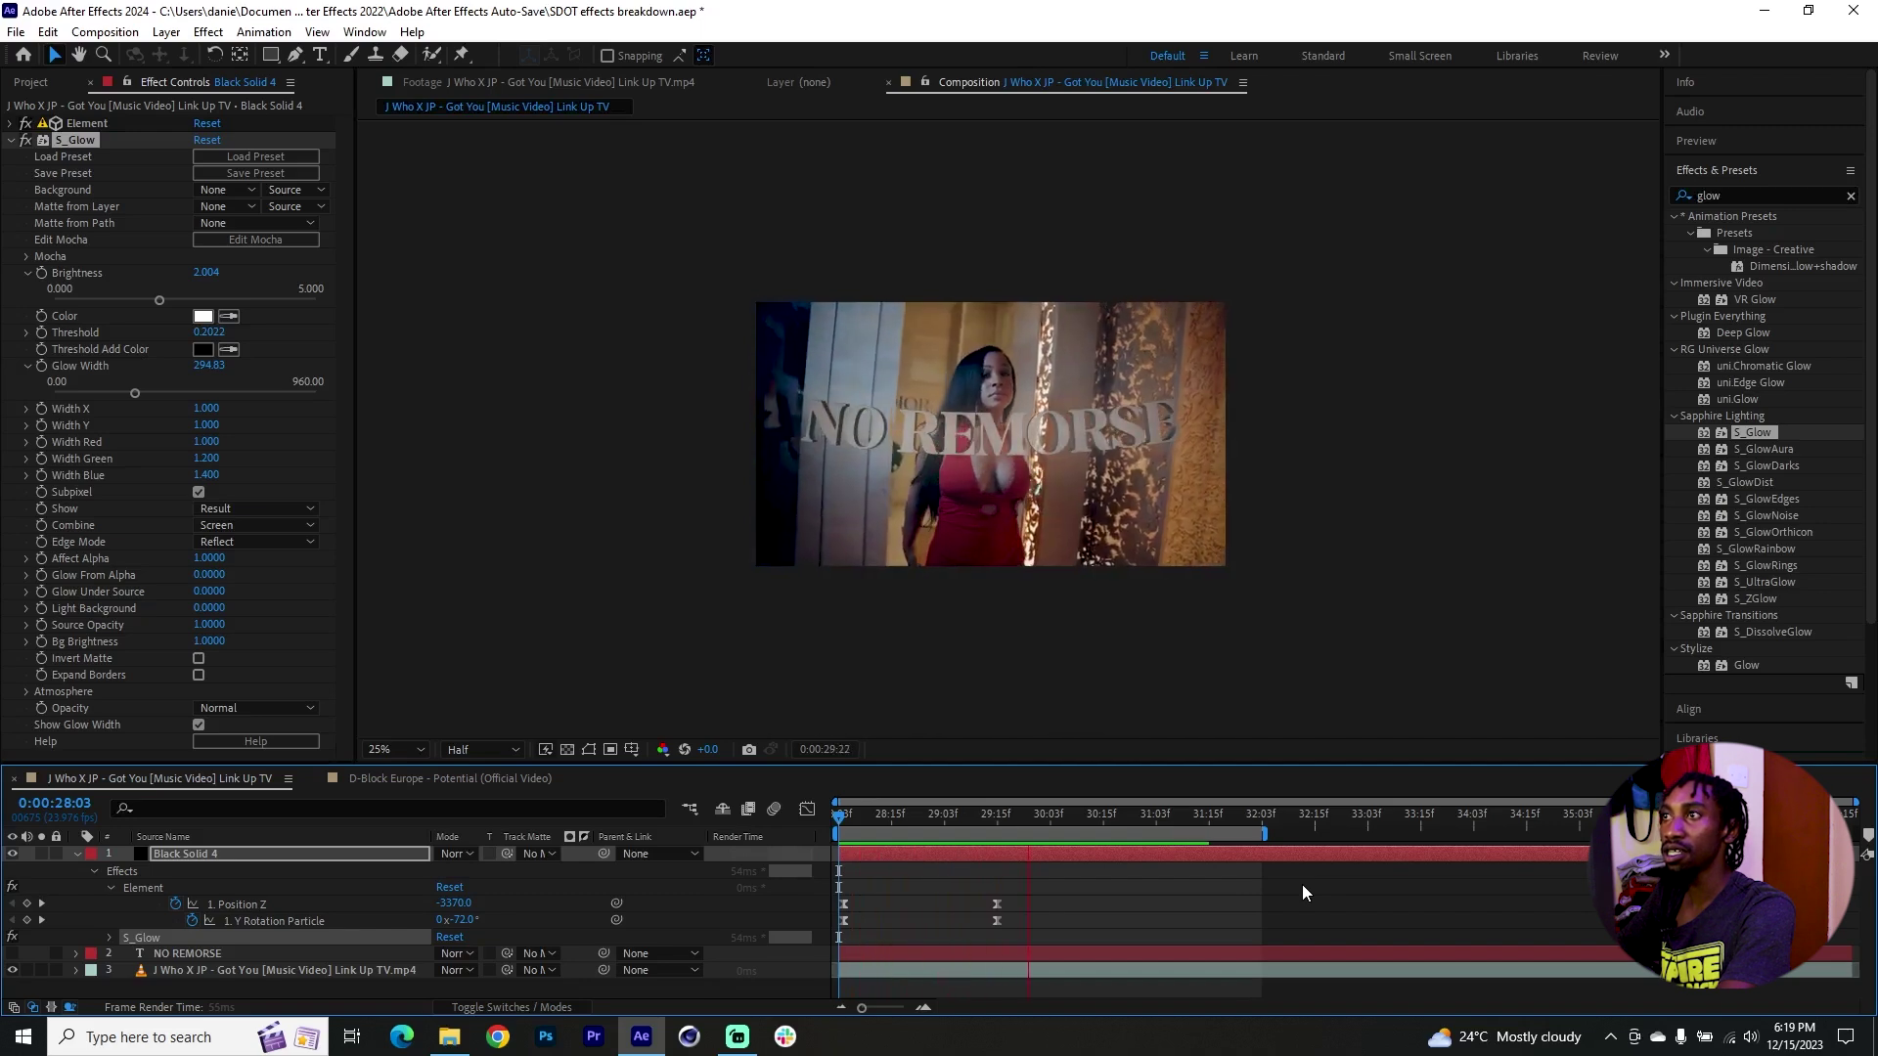
Keyframe the title's Y Rotation Particle at 21° at 0:00:30:16
left_click_drag(1019, 831, 1107, 853)
left_click_drag(1017, 929, 839, 922)
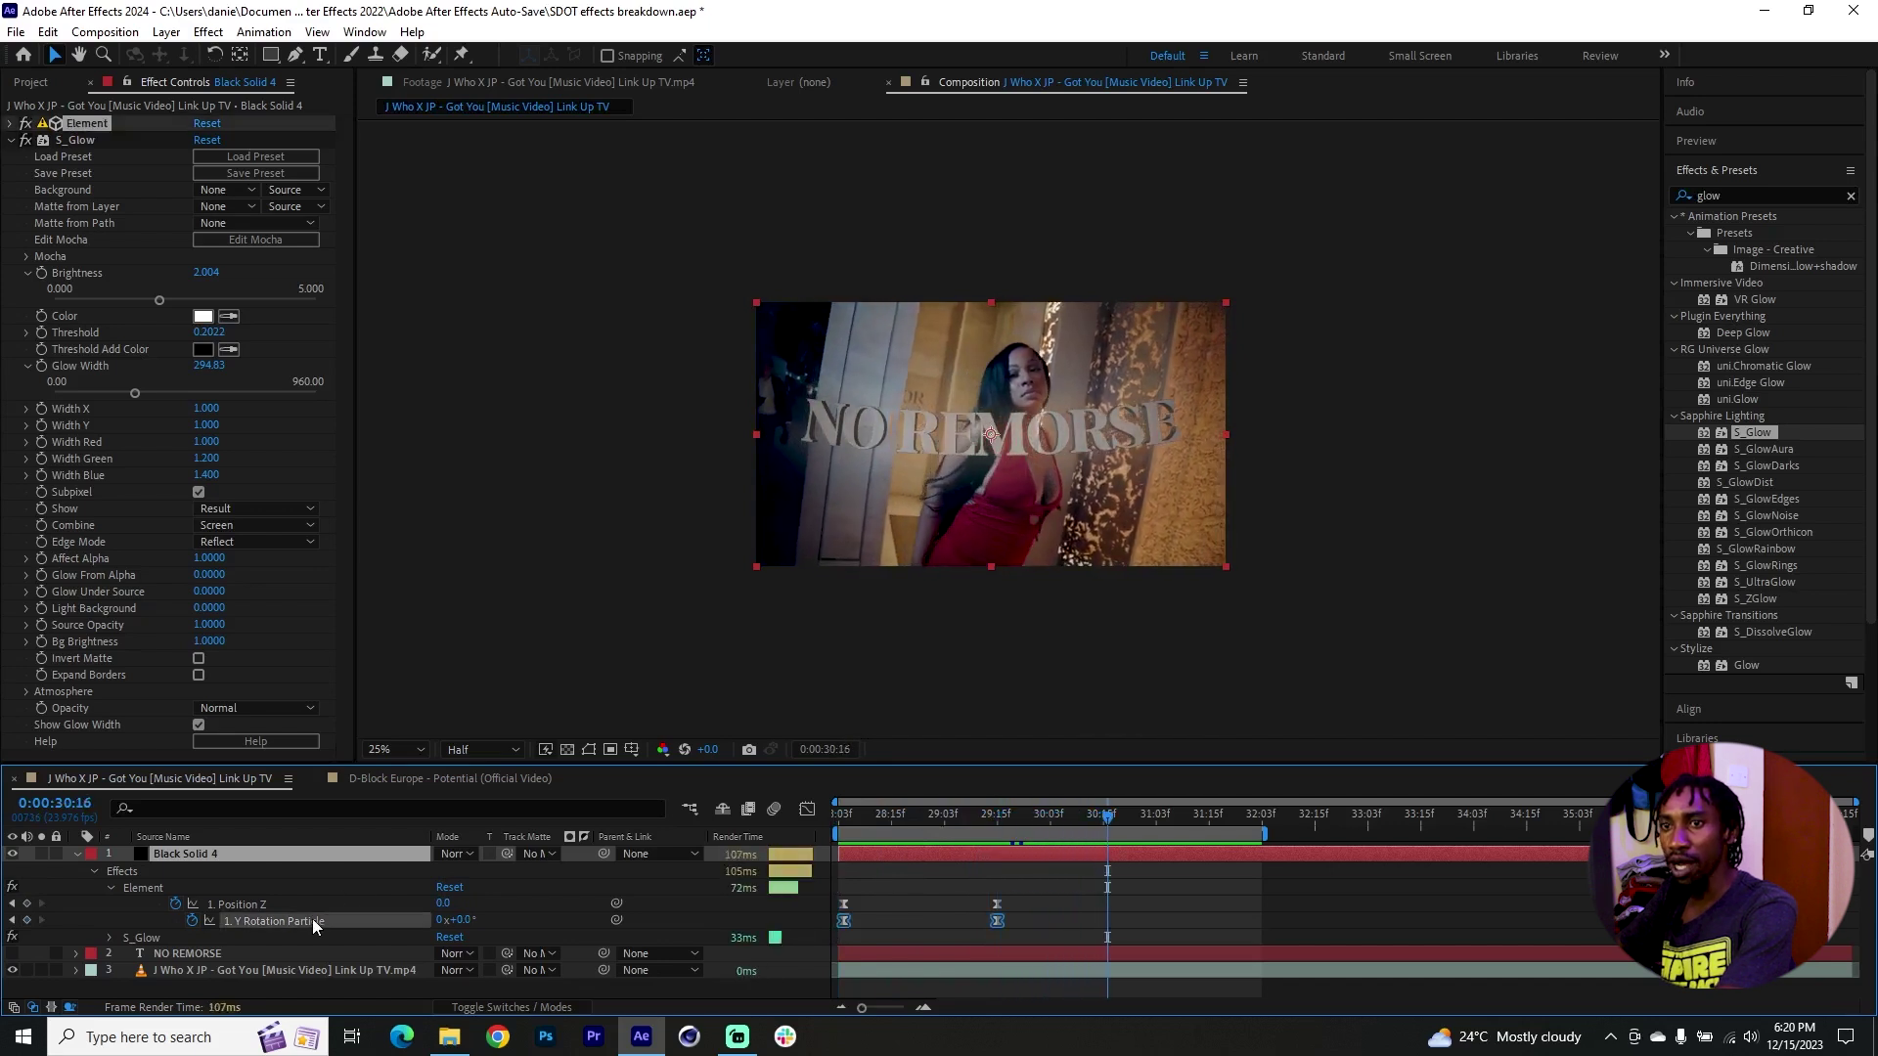
left_click(1060, 906)
left_click_drag(461, 923, 486, 922)
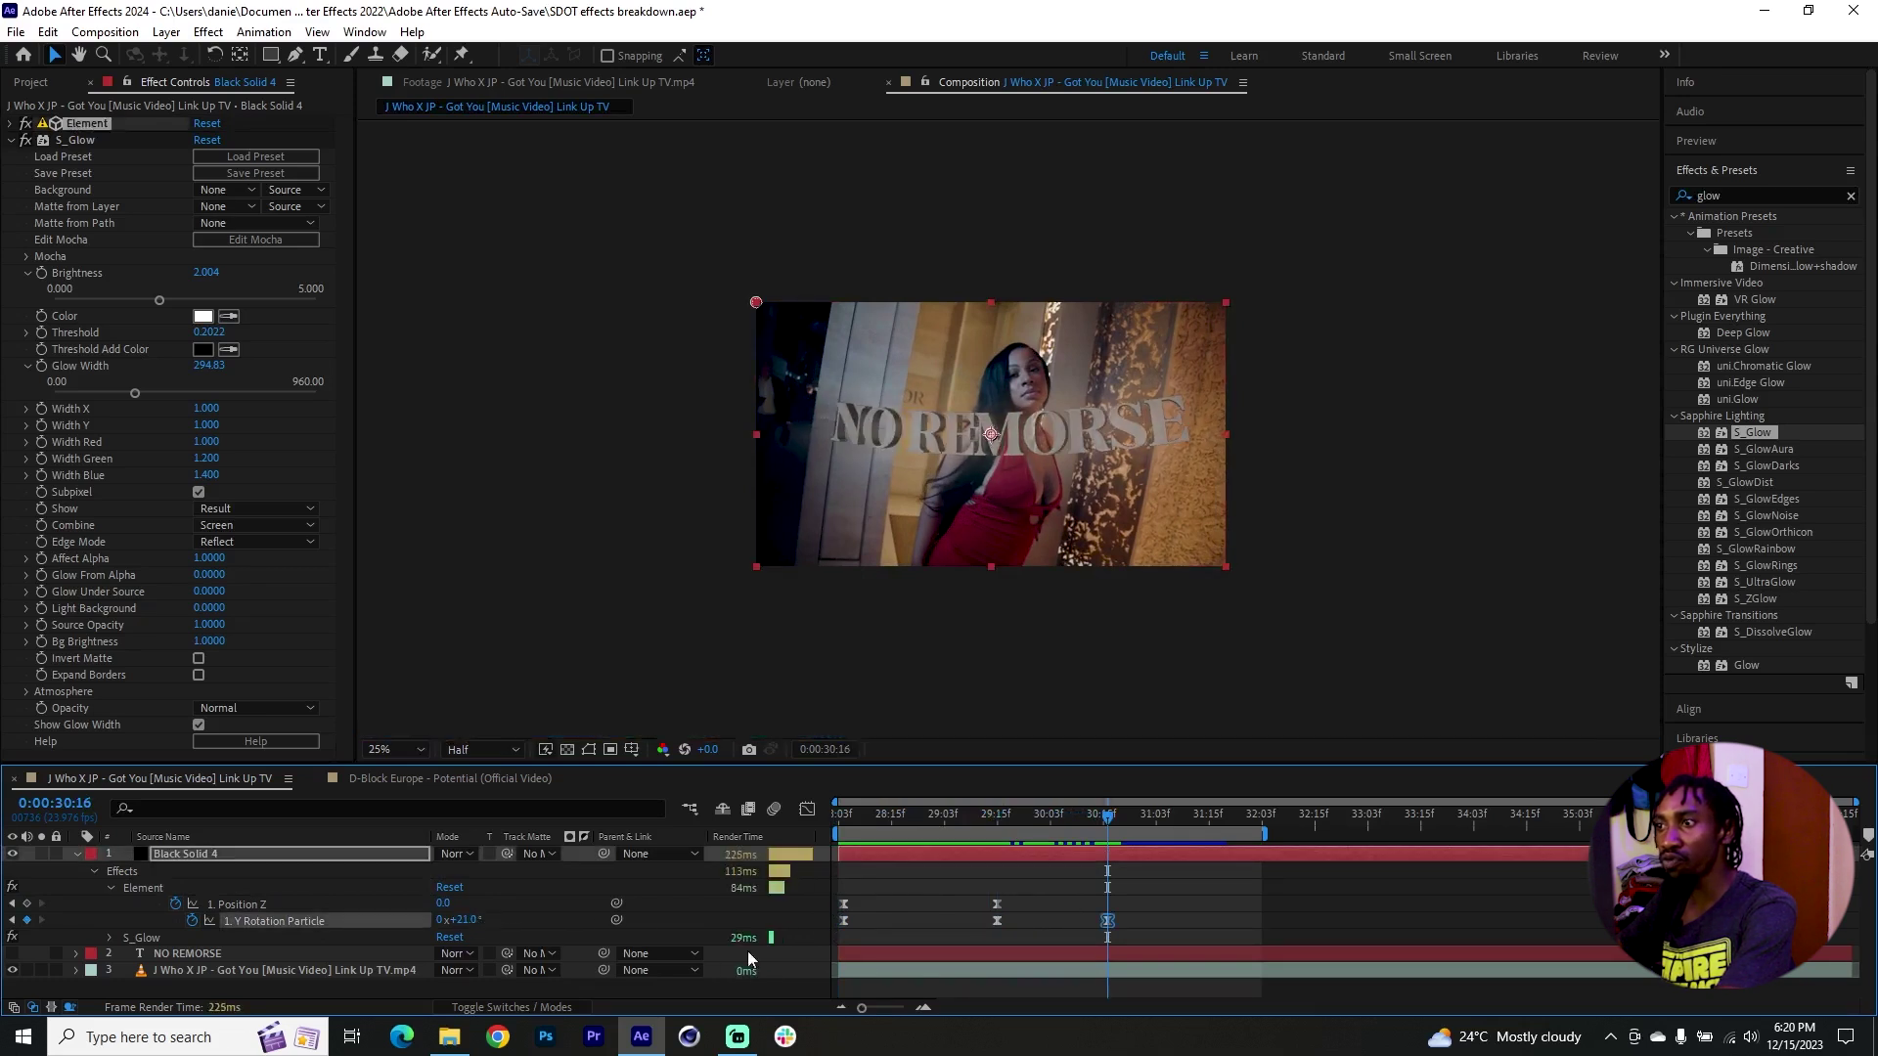
Keyframe the Y Rotation Particle at 0° at 0:00:31:19 and preview the swing
left_click(1169, 822)
key("space")
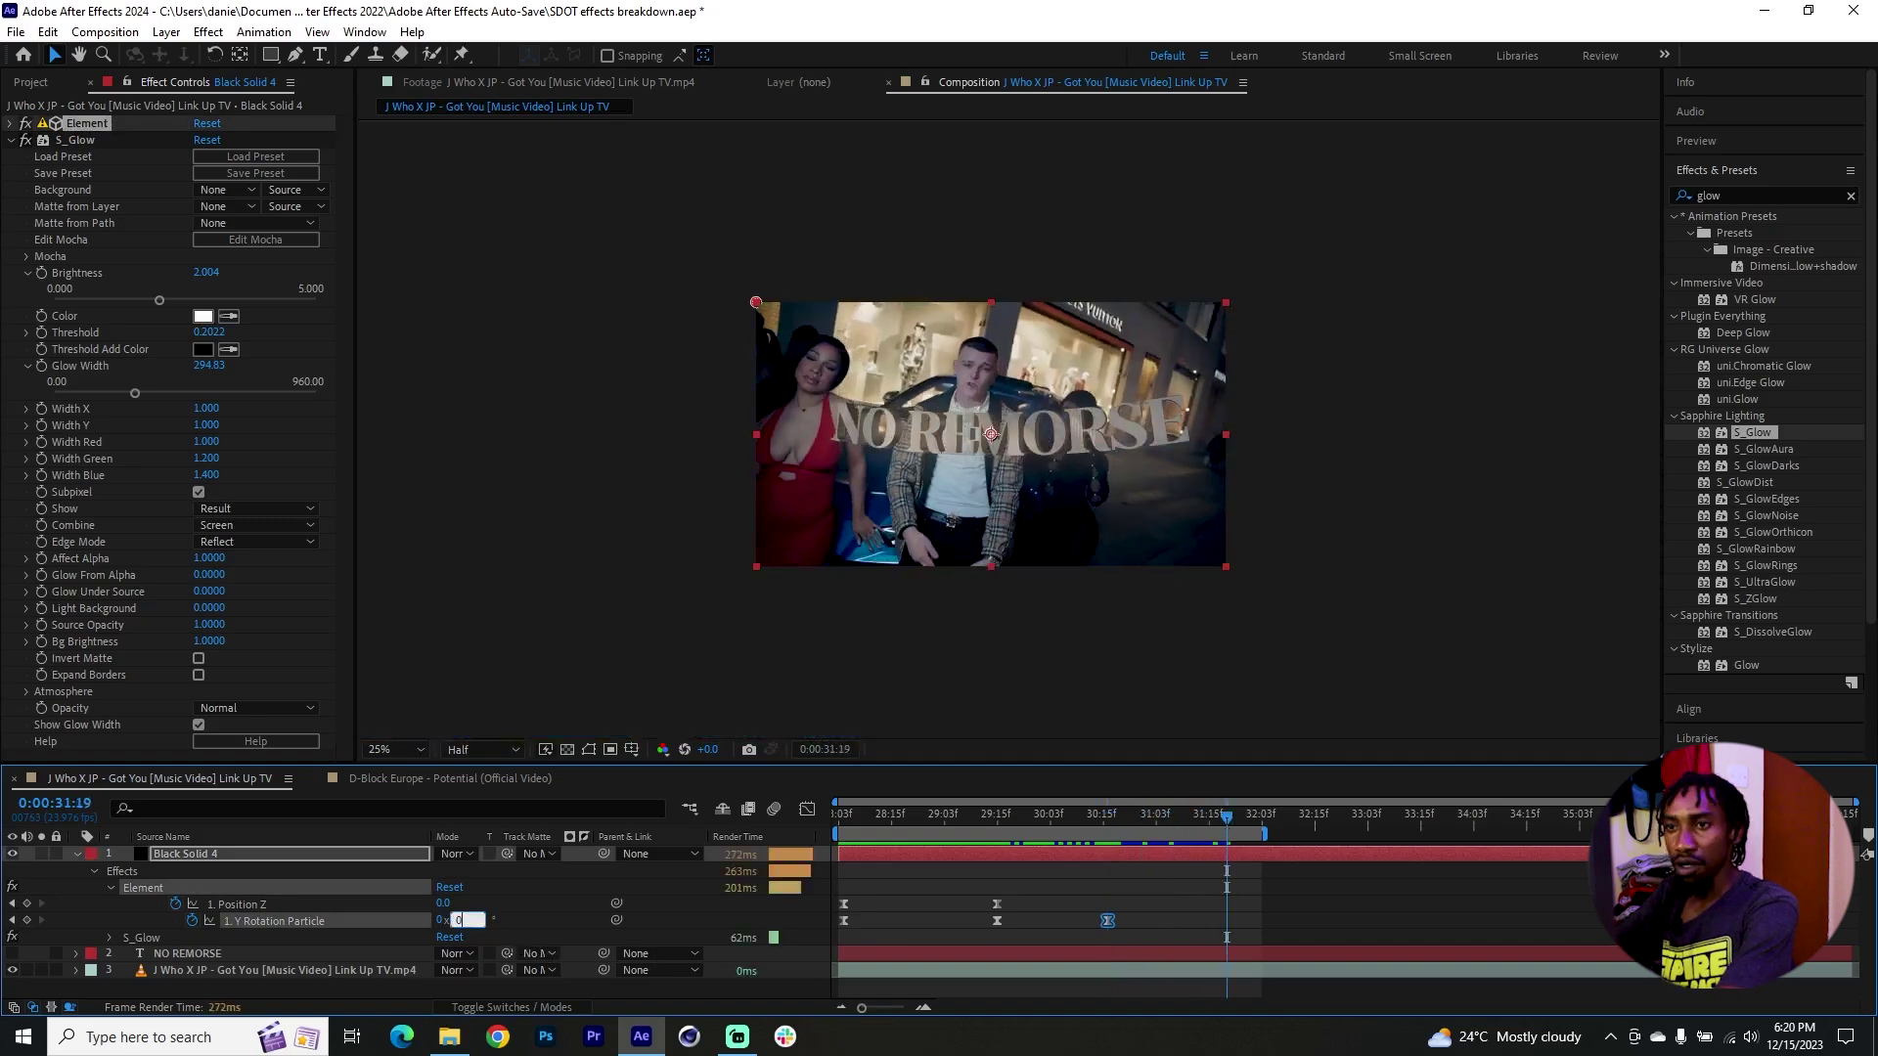
key("Return")
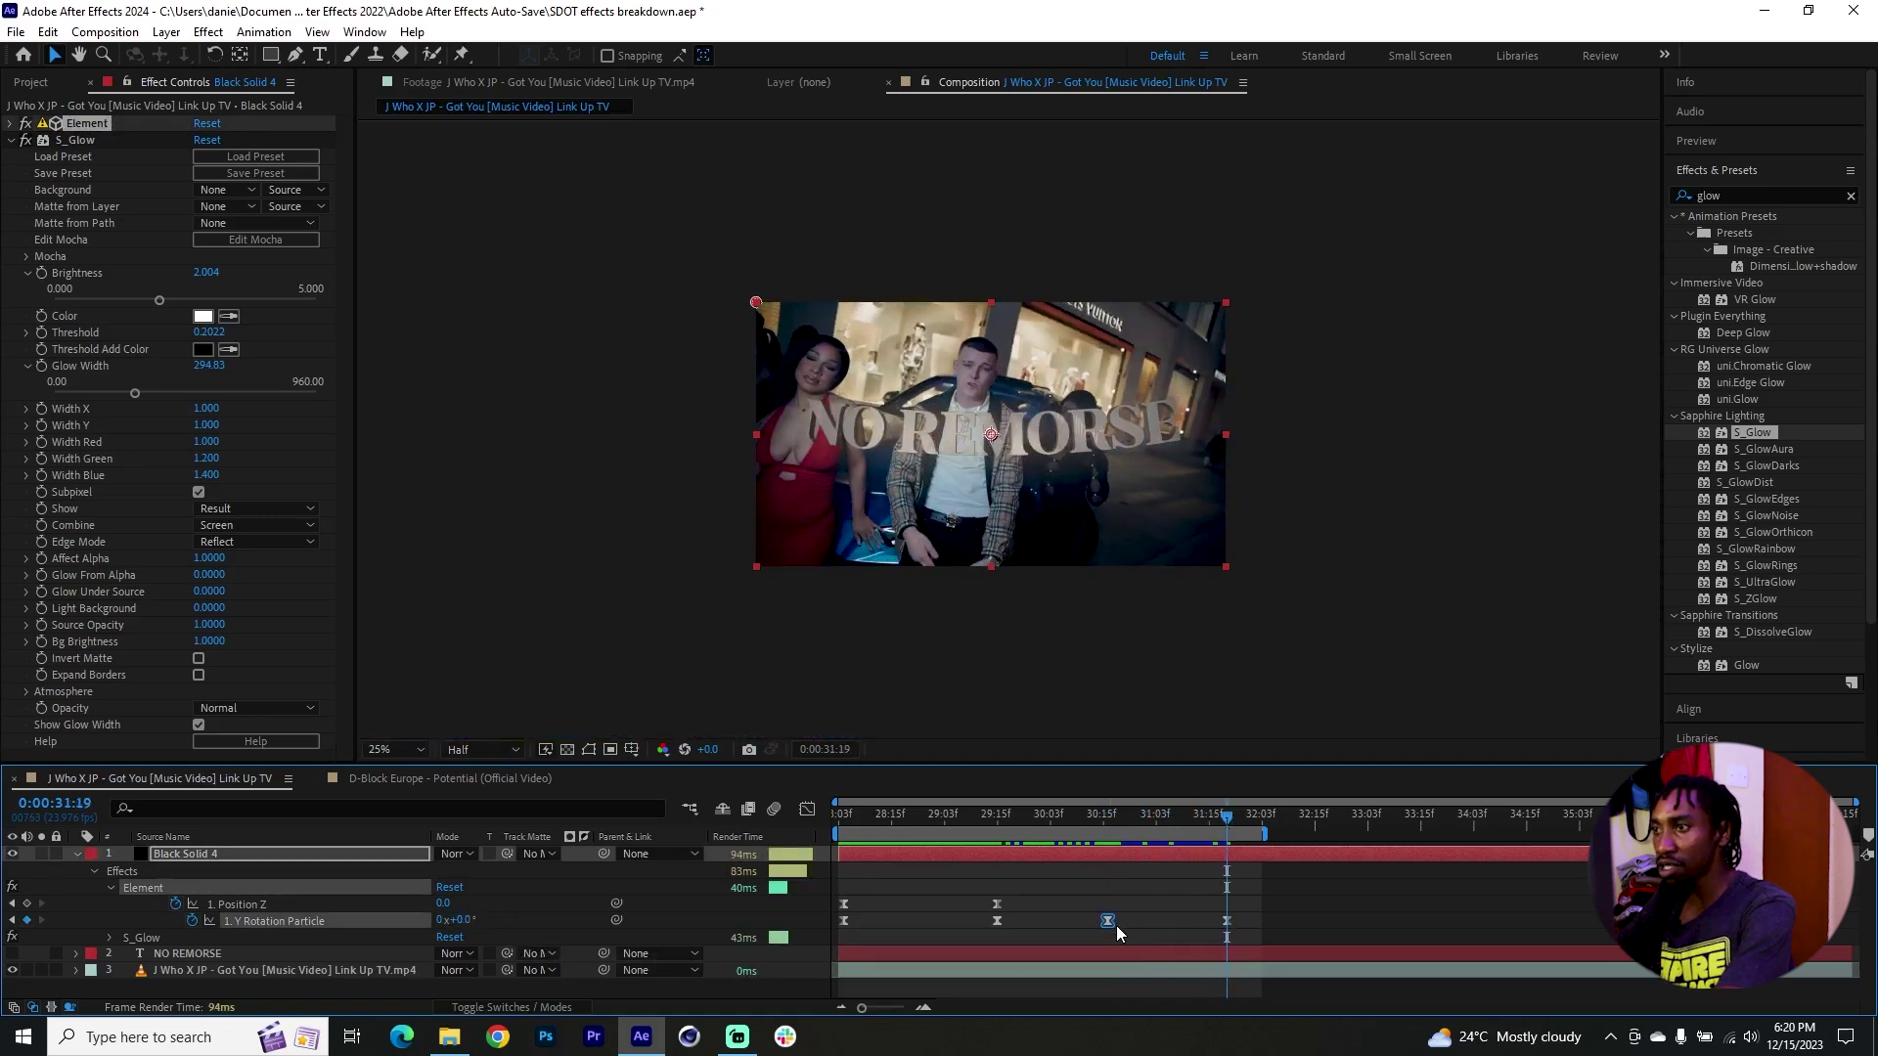
key("space")
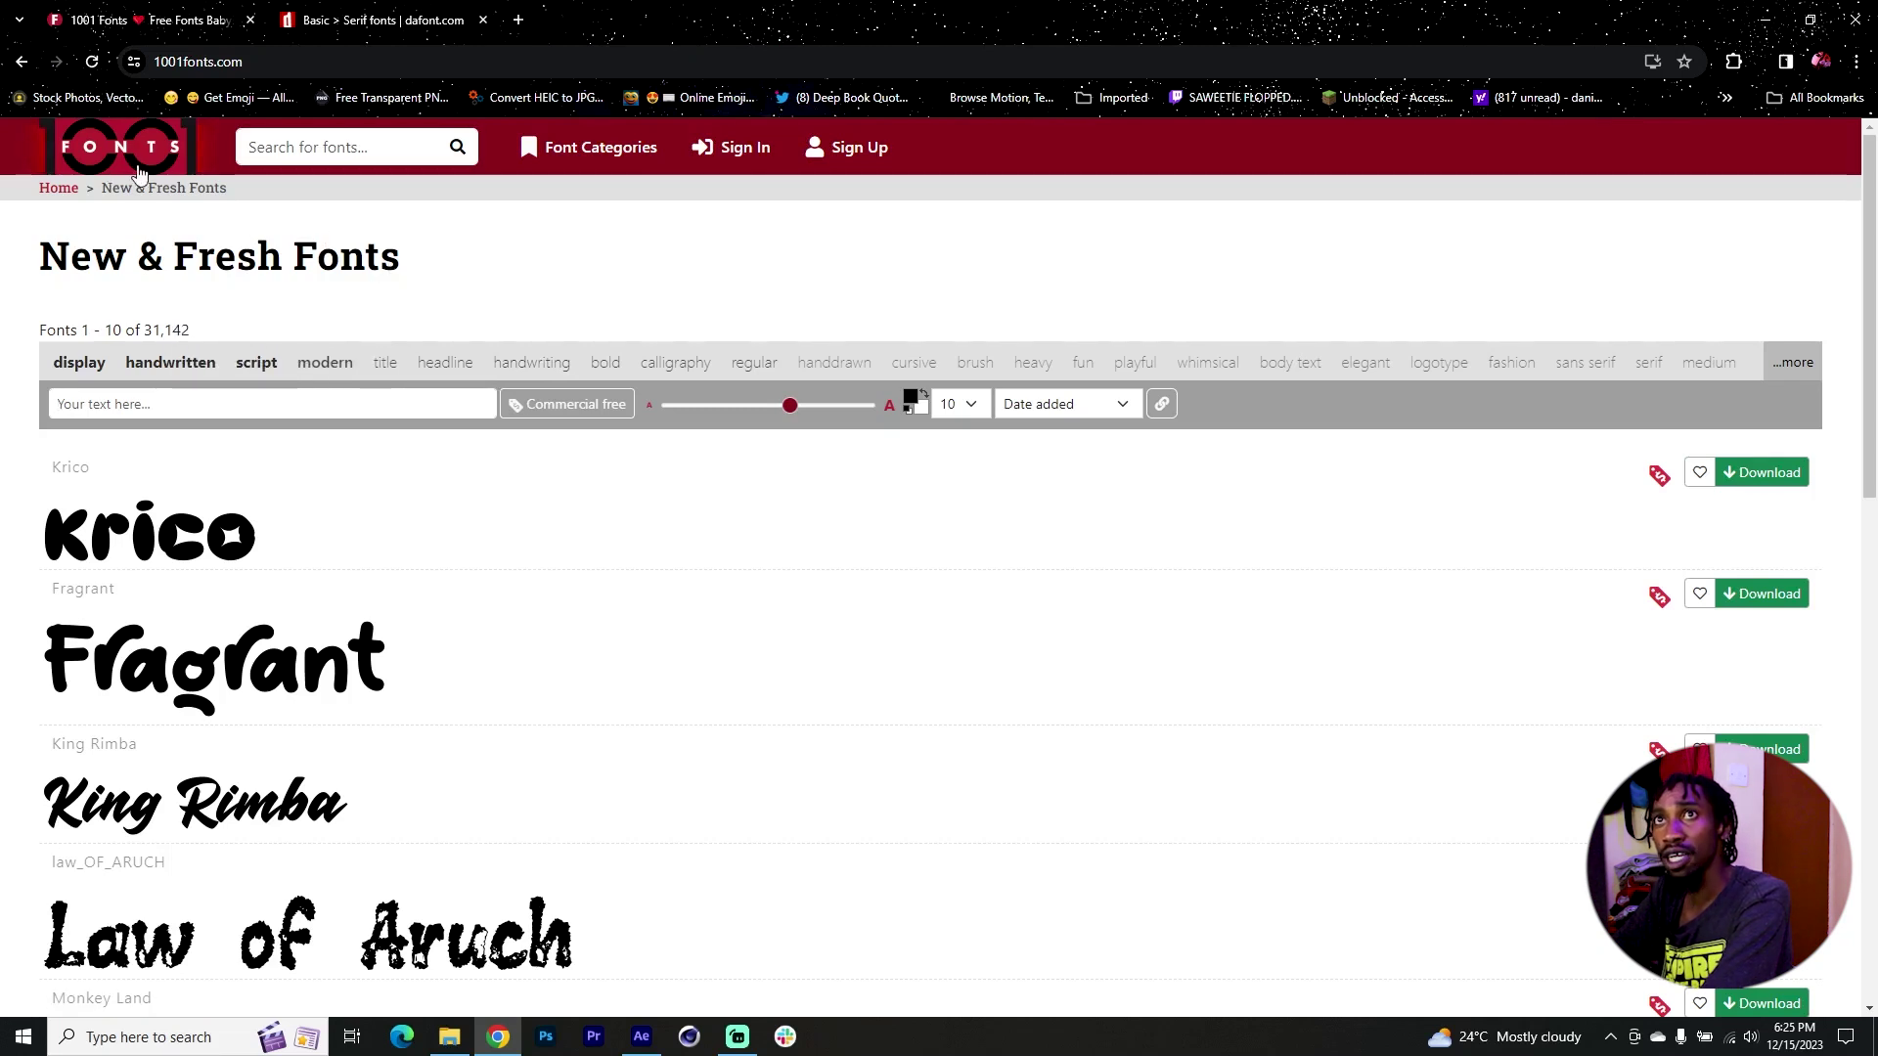
Switch to Chrome and preview the 1001fonts.com fonts with the sample text D BLOCK
left_click(345, 23)
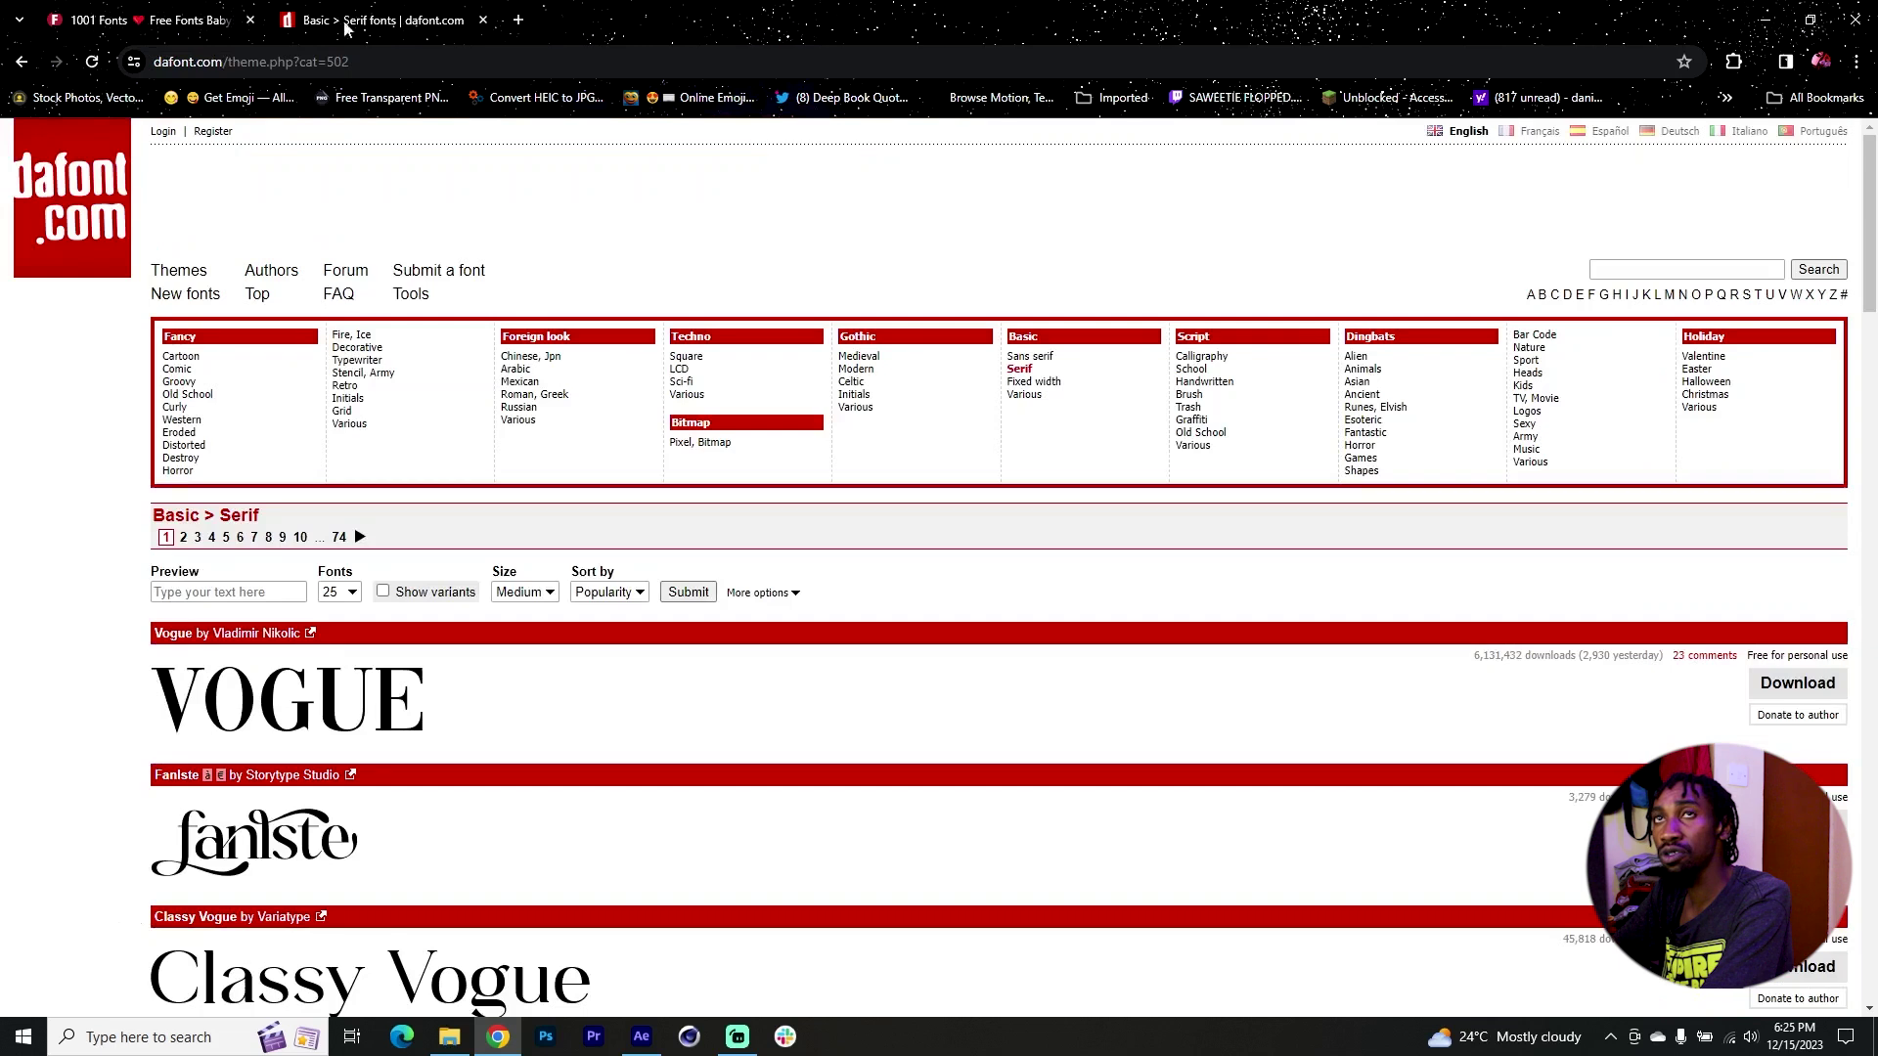
left_click(145, 10)
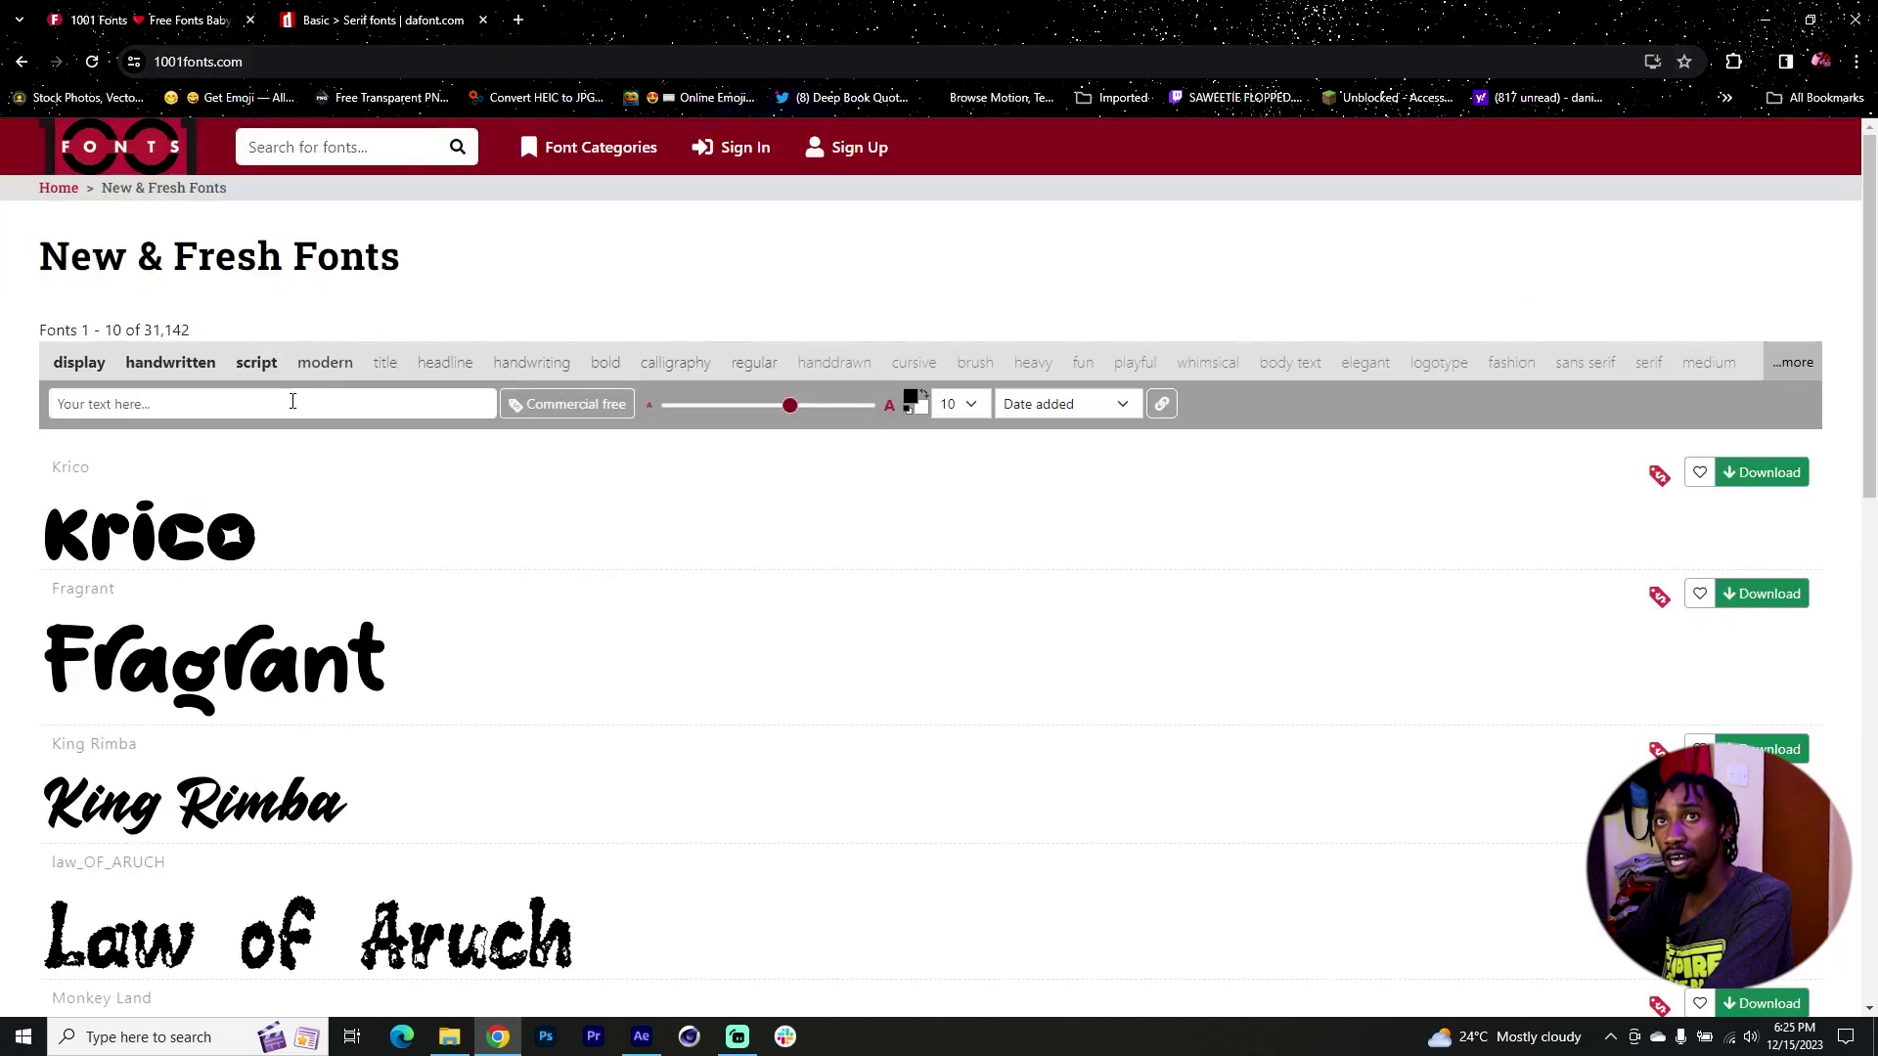
left_click(211, 410)
type("D BLO9CK")
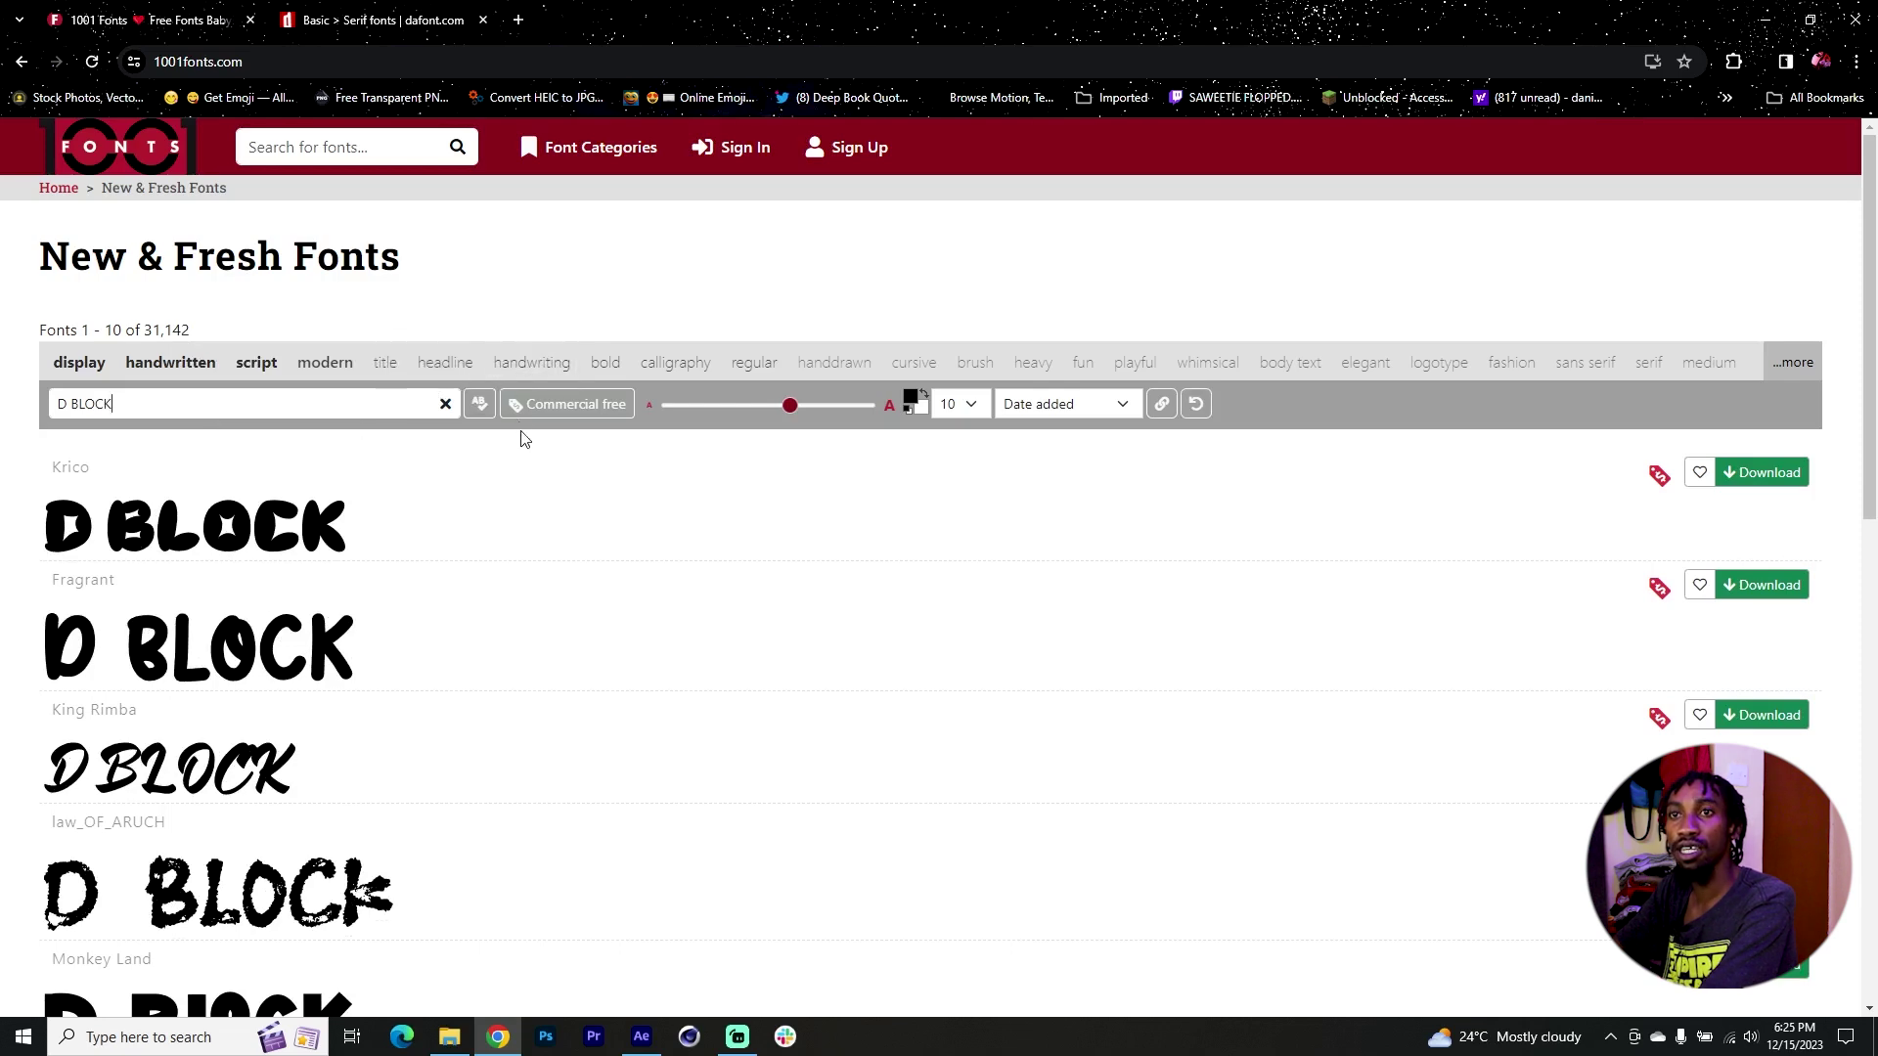
Browse the new fonts up to page 3 and the Heavy category, examining how D BLOCK looks in each font
scroll(493, 539, "down", 12)
left_click(896, 549)
scroll(380, 636, "down", 3)
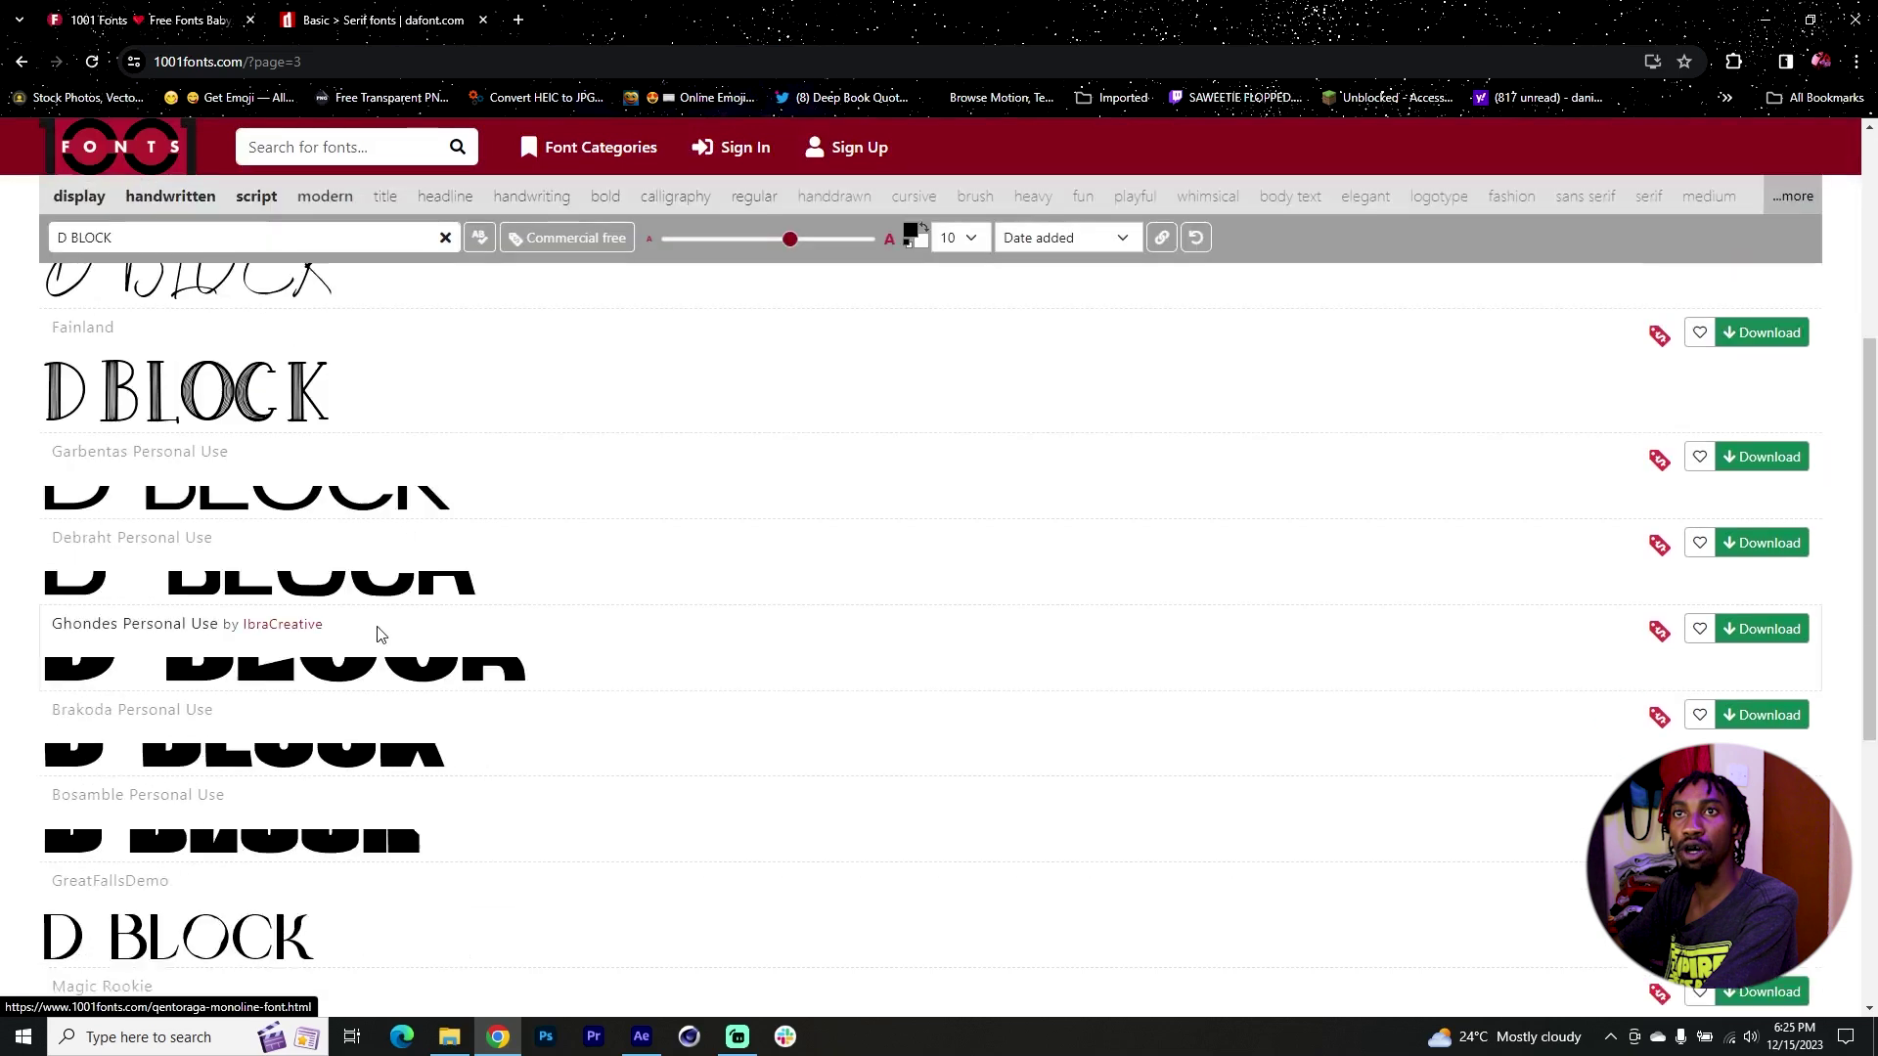
scroll(461, 612, "up", 2)
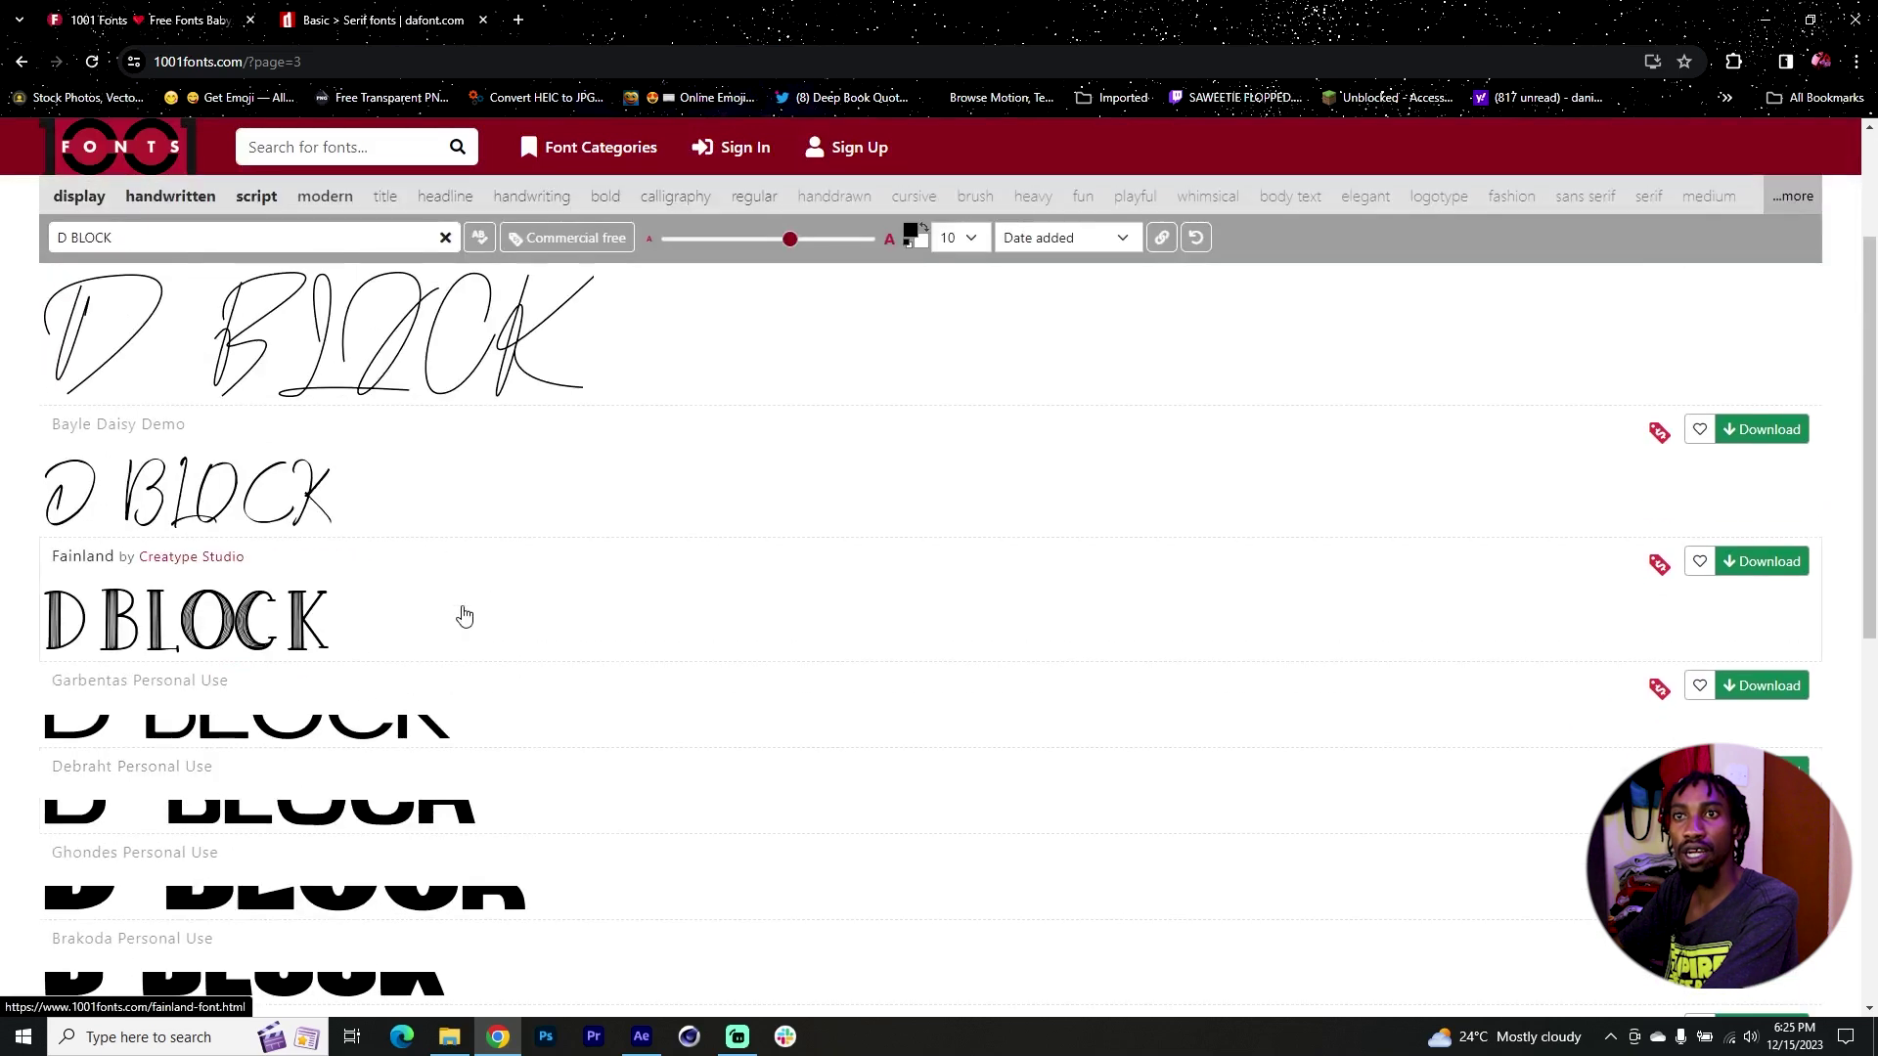
scroll(240, 634, "up", 3)
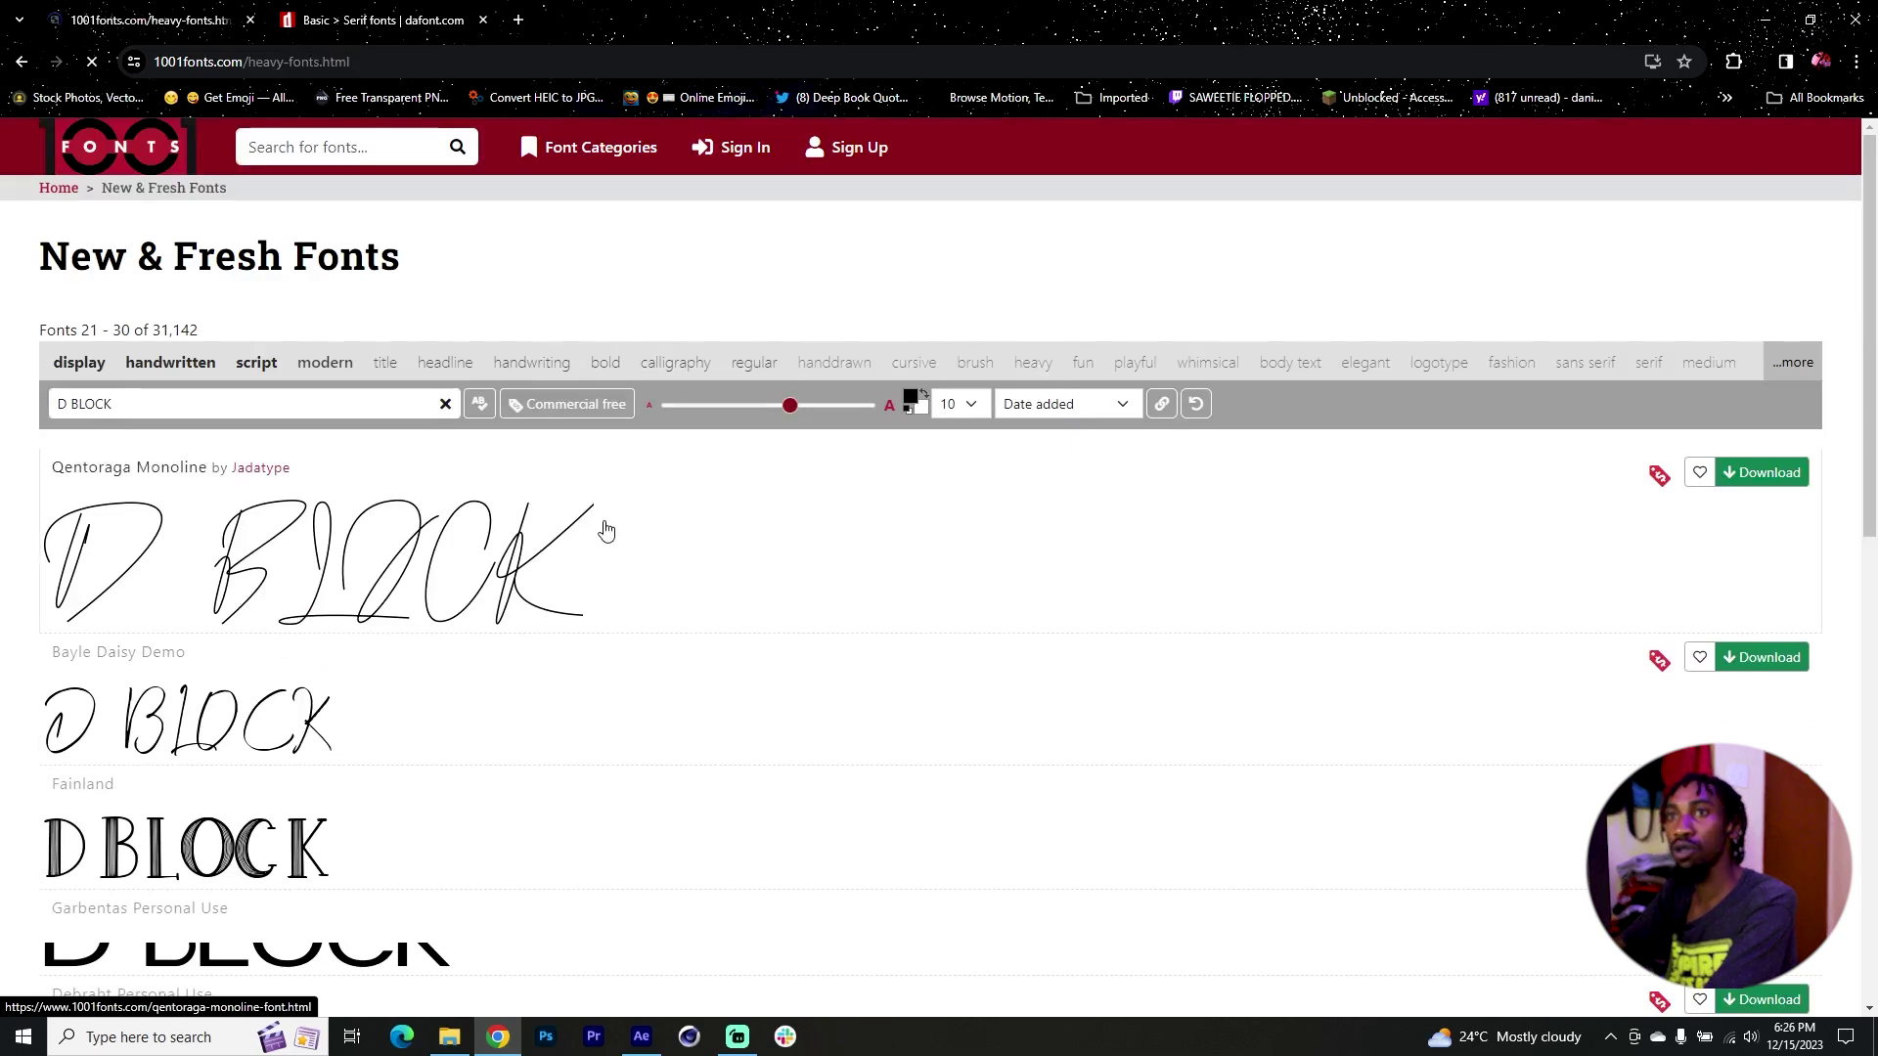
scroll(616, 562, "down", 12)
scroll(616, 567, "up", 10)
scroll(789, 671, "down", 8)
scroll(783, 662, "up", 8)
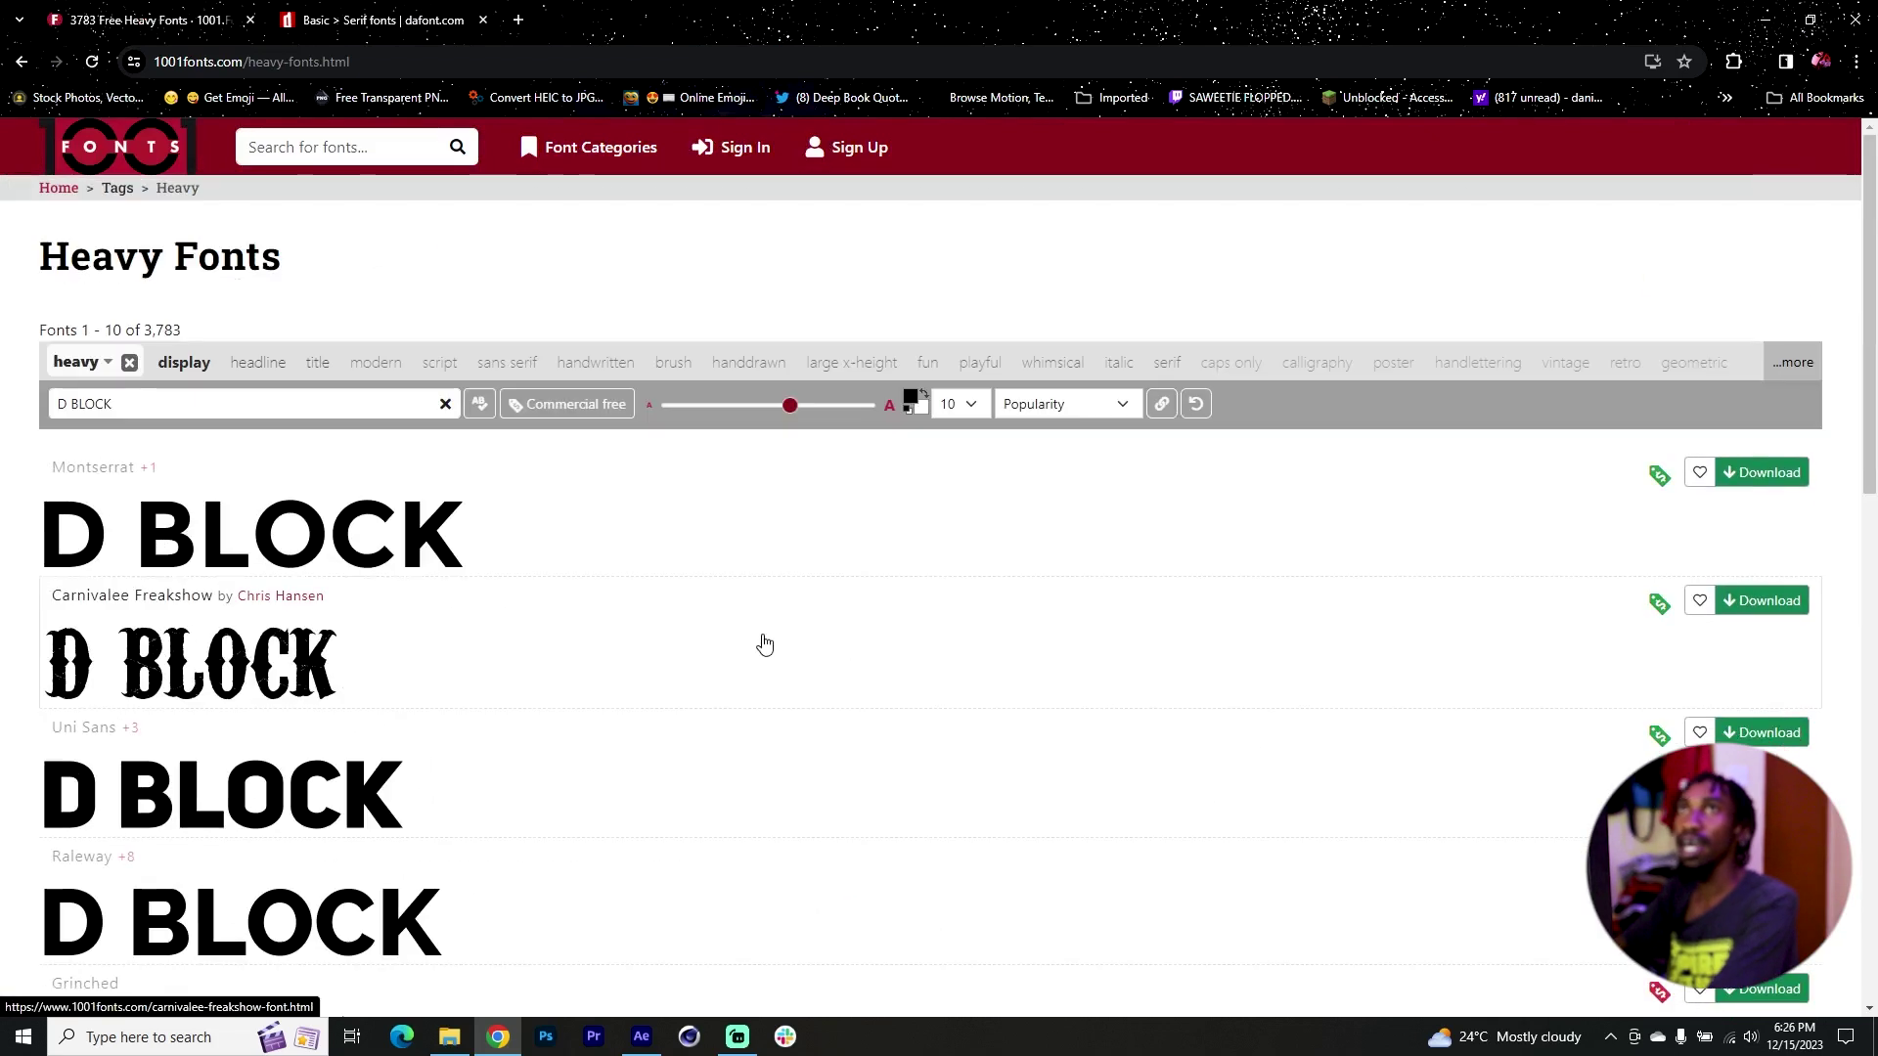
Switch to dafont.com and look through its Basic > Serif fonts
left_click(390, 12)
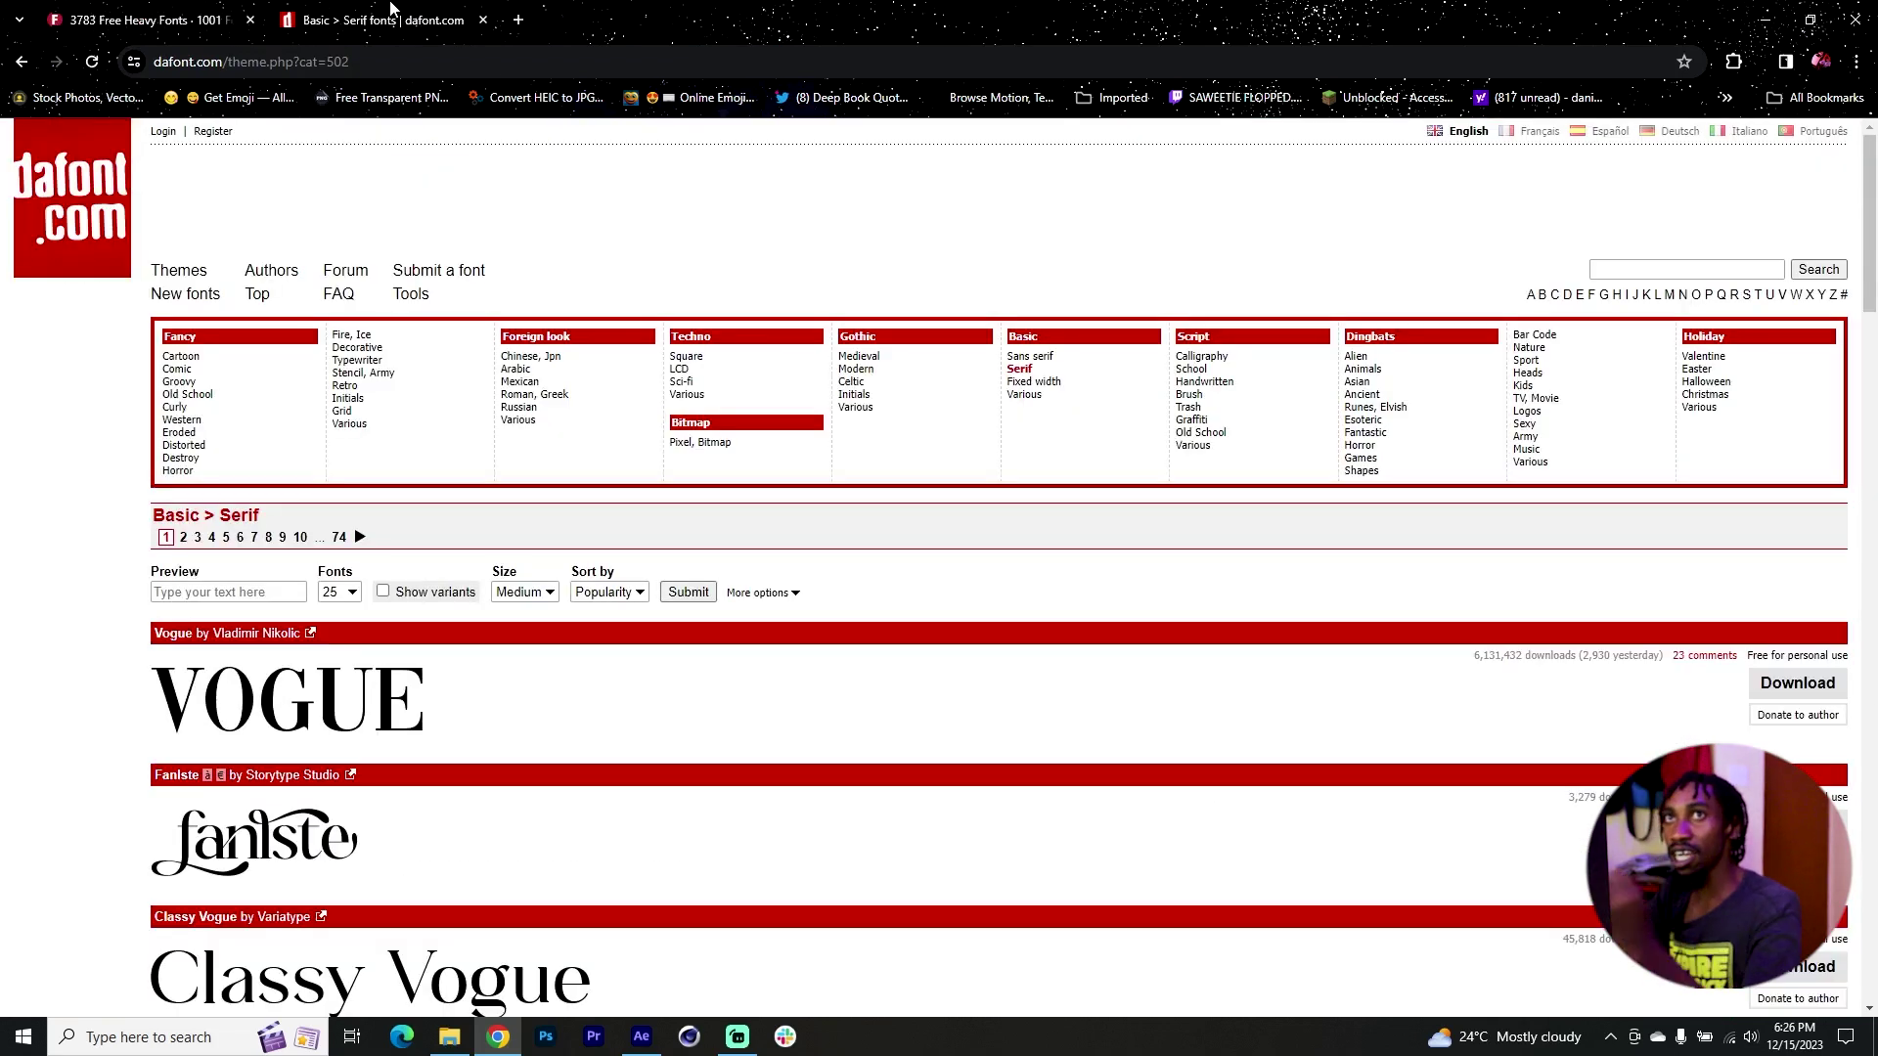
scroll(744, 538, "down", 5)
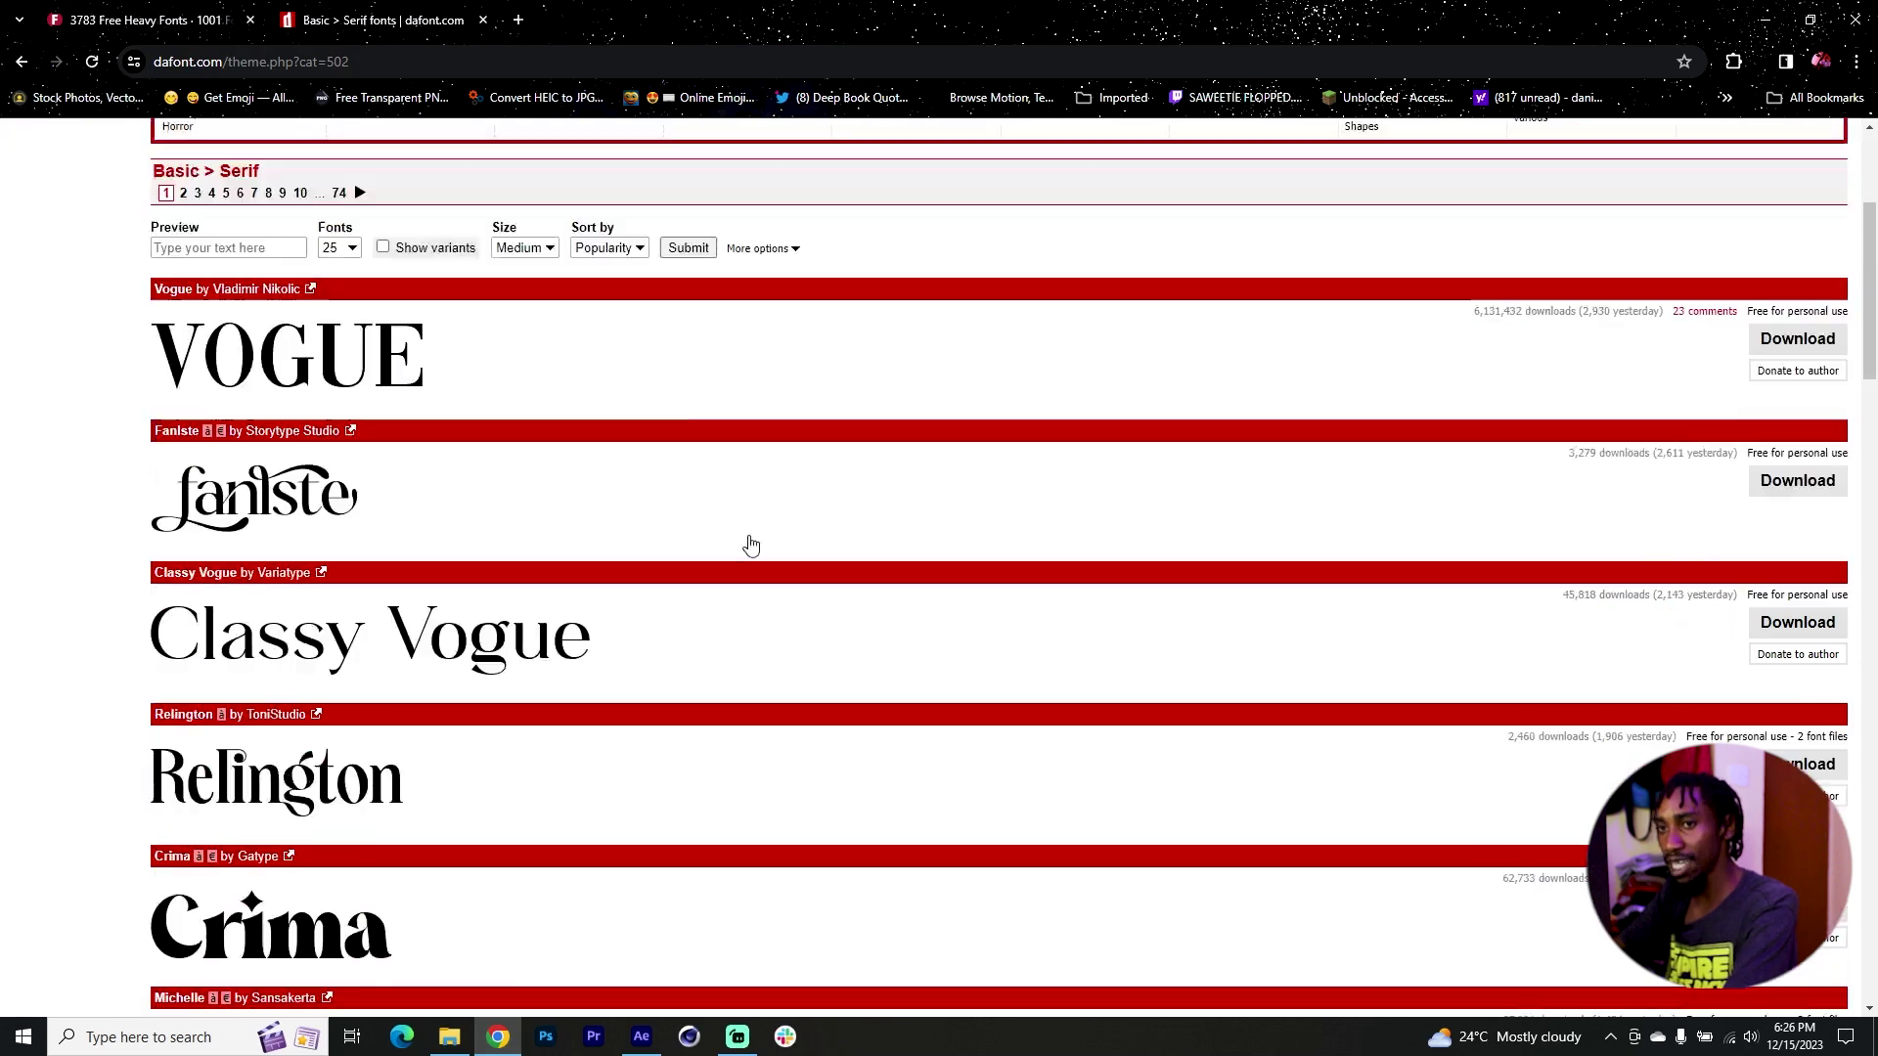
scroll(732, 548, "down", 7)
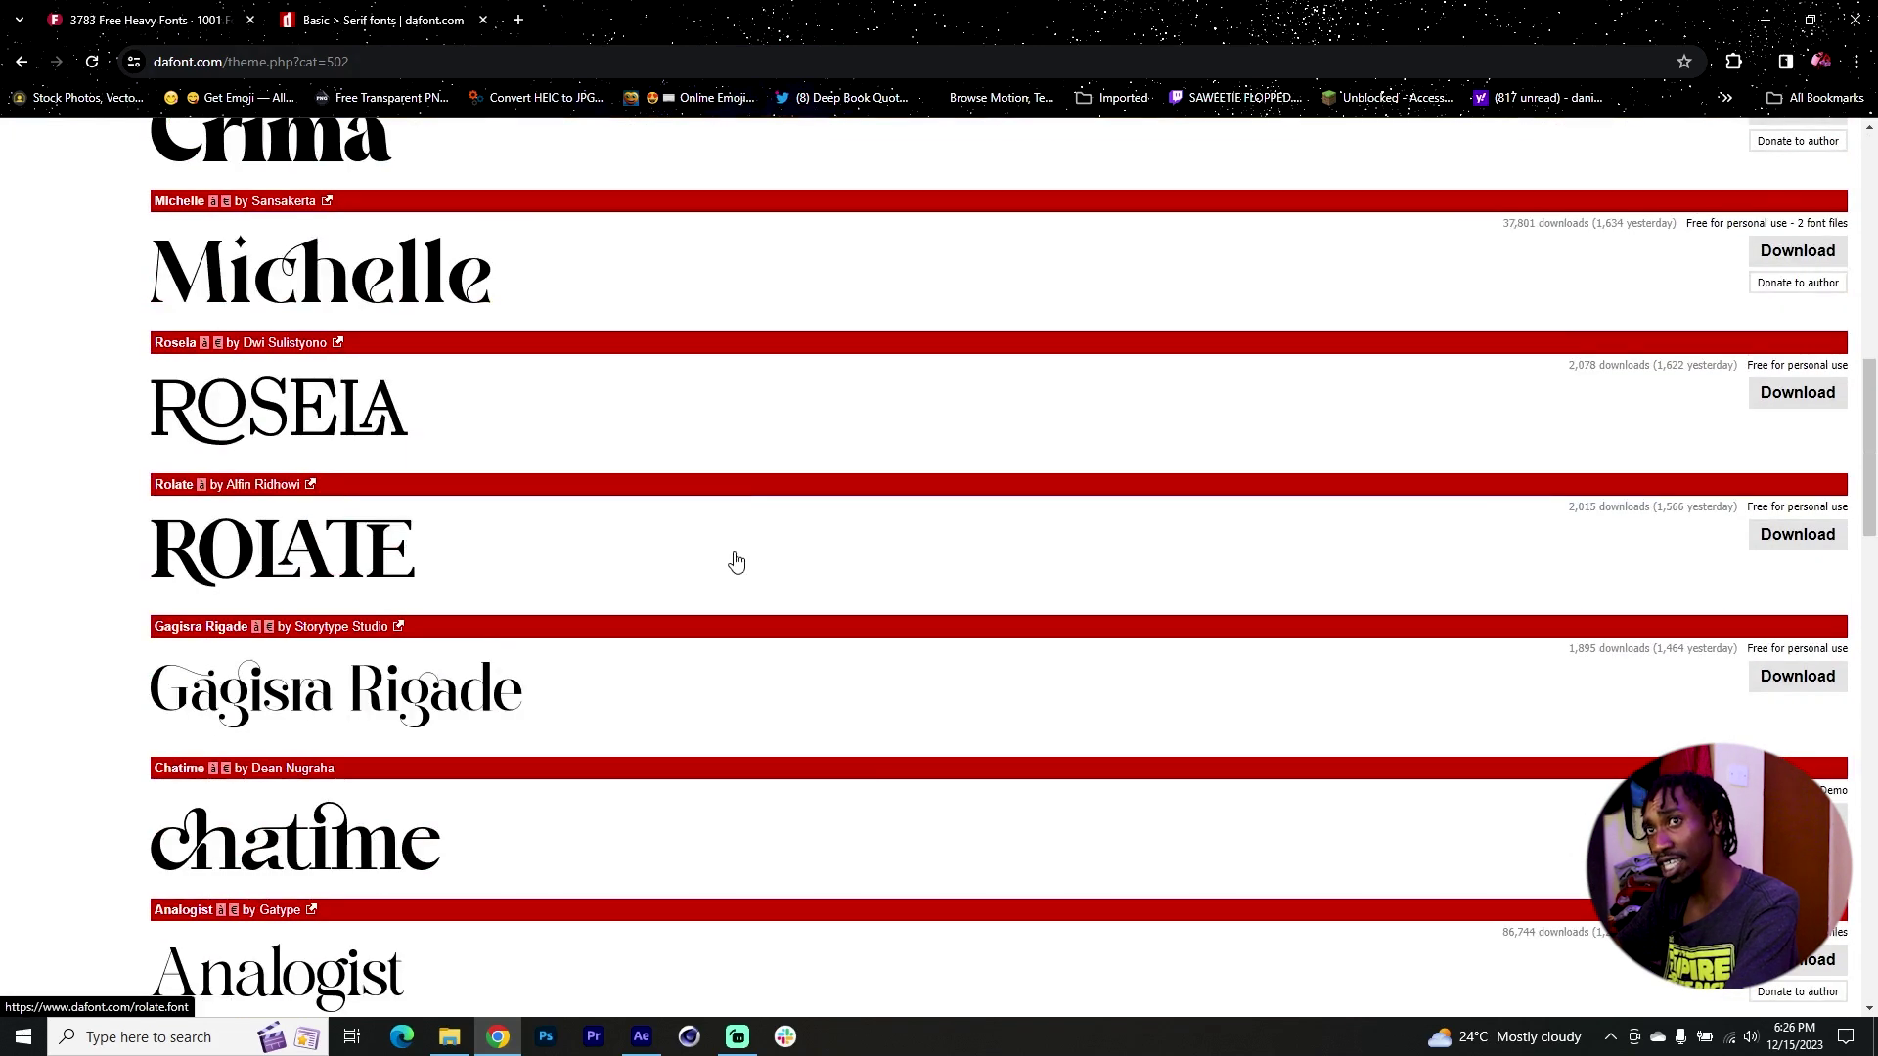
scroll(387, 473, "down", 6)
scroll(365, 802, "up", 17)
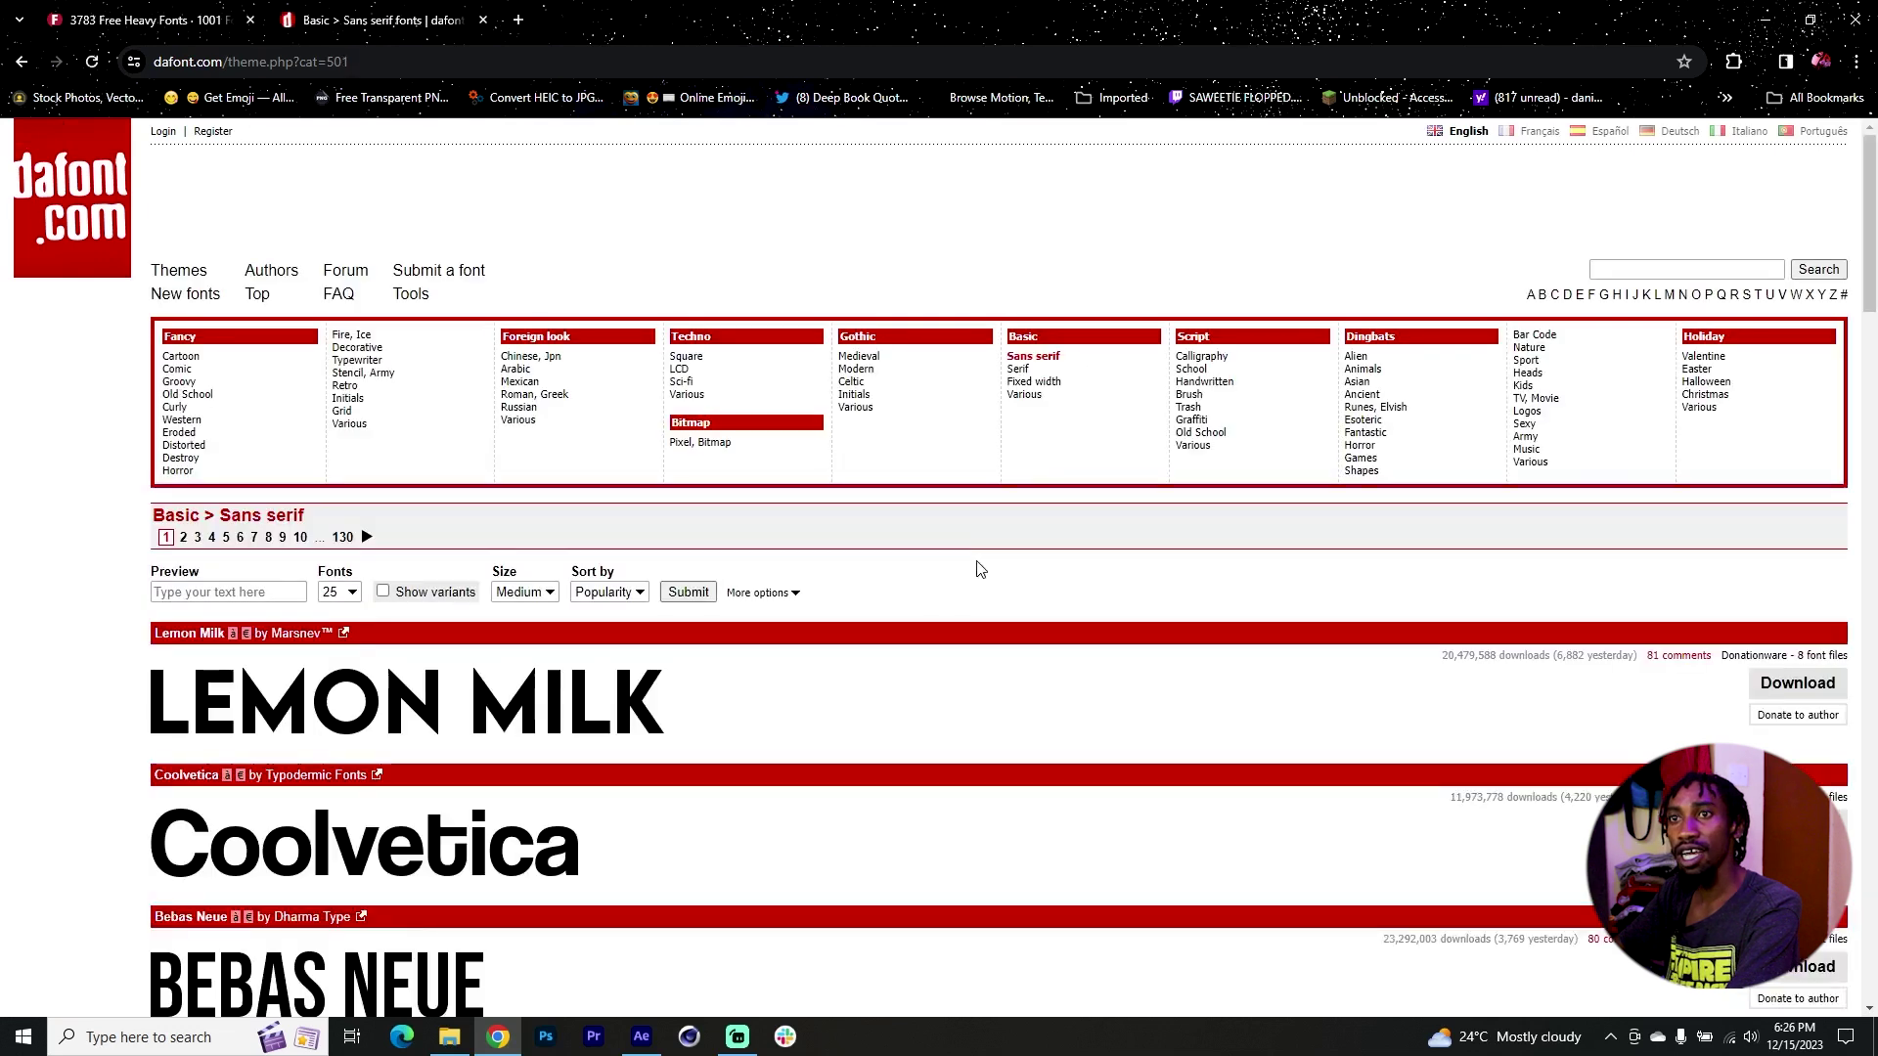
Look through the Basic > Sans serif fonts on dafont.com
scroll(612, 658, "down", 12)
scroll(743, 678, "down", 7)
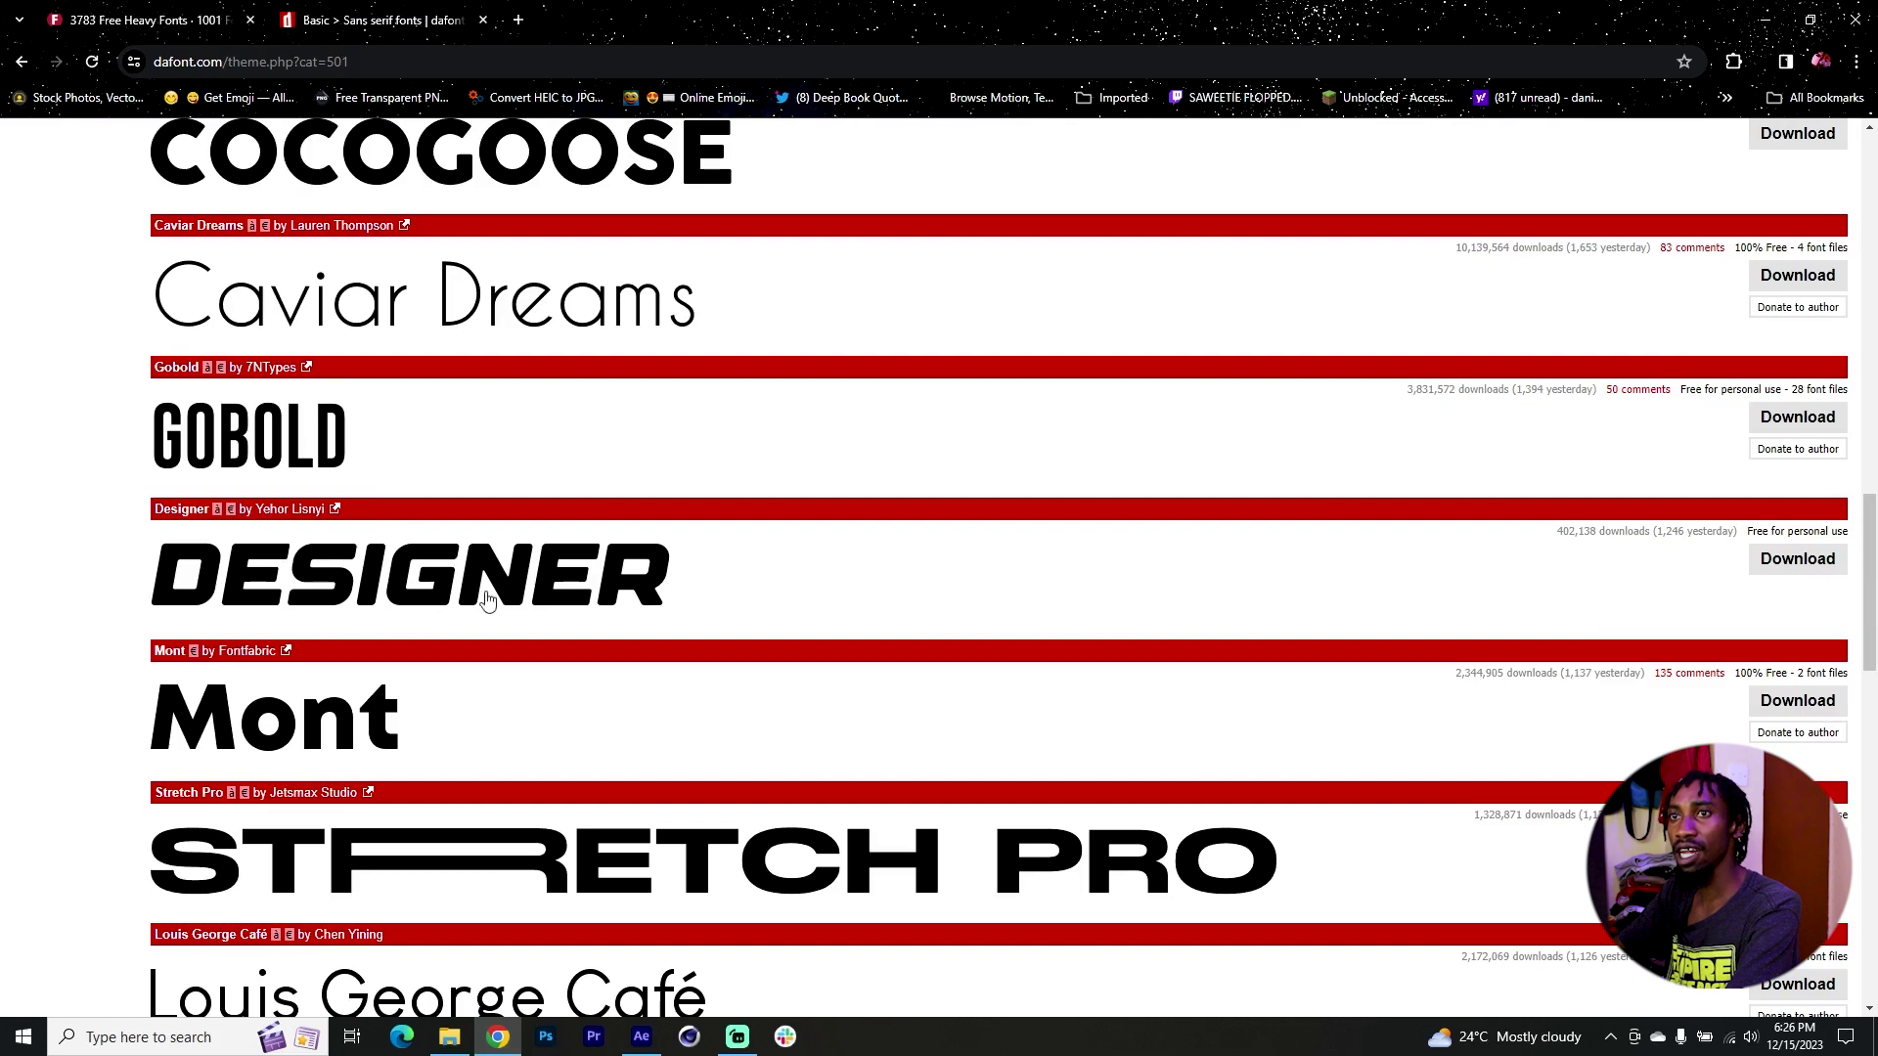
scroll(538, 606, "down", 5)
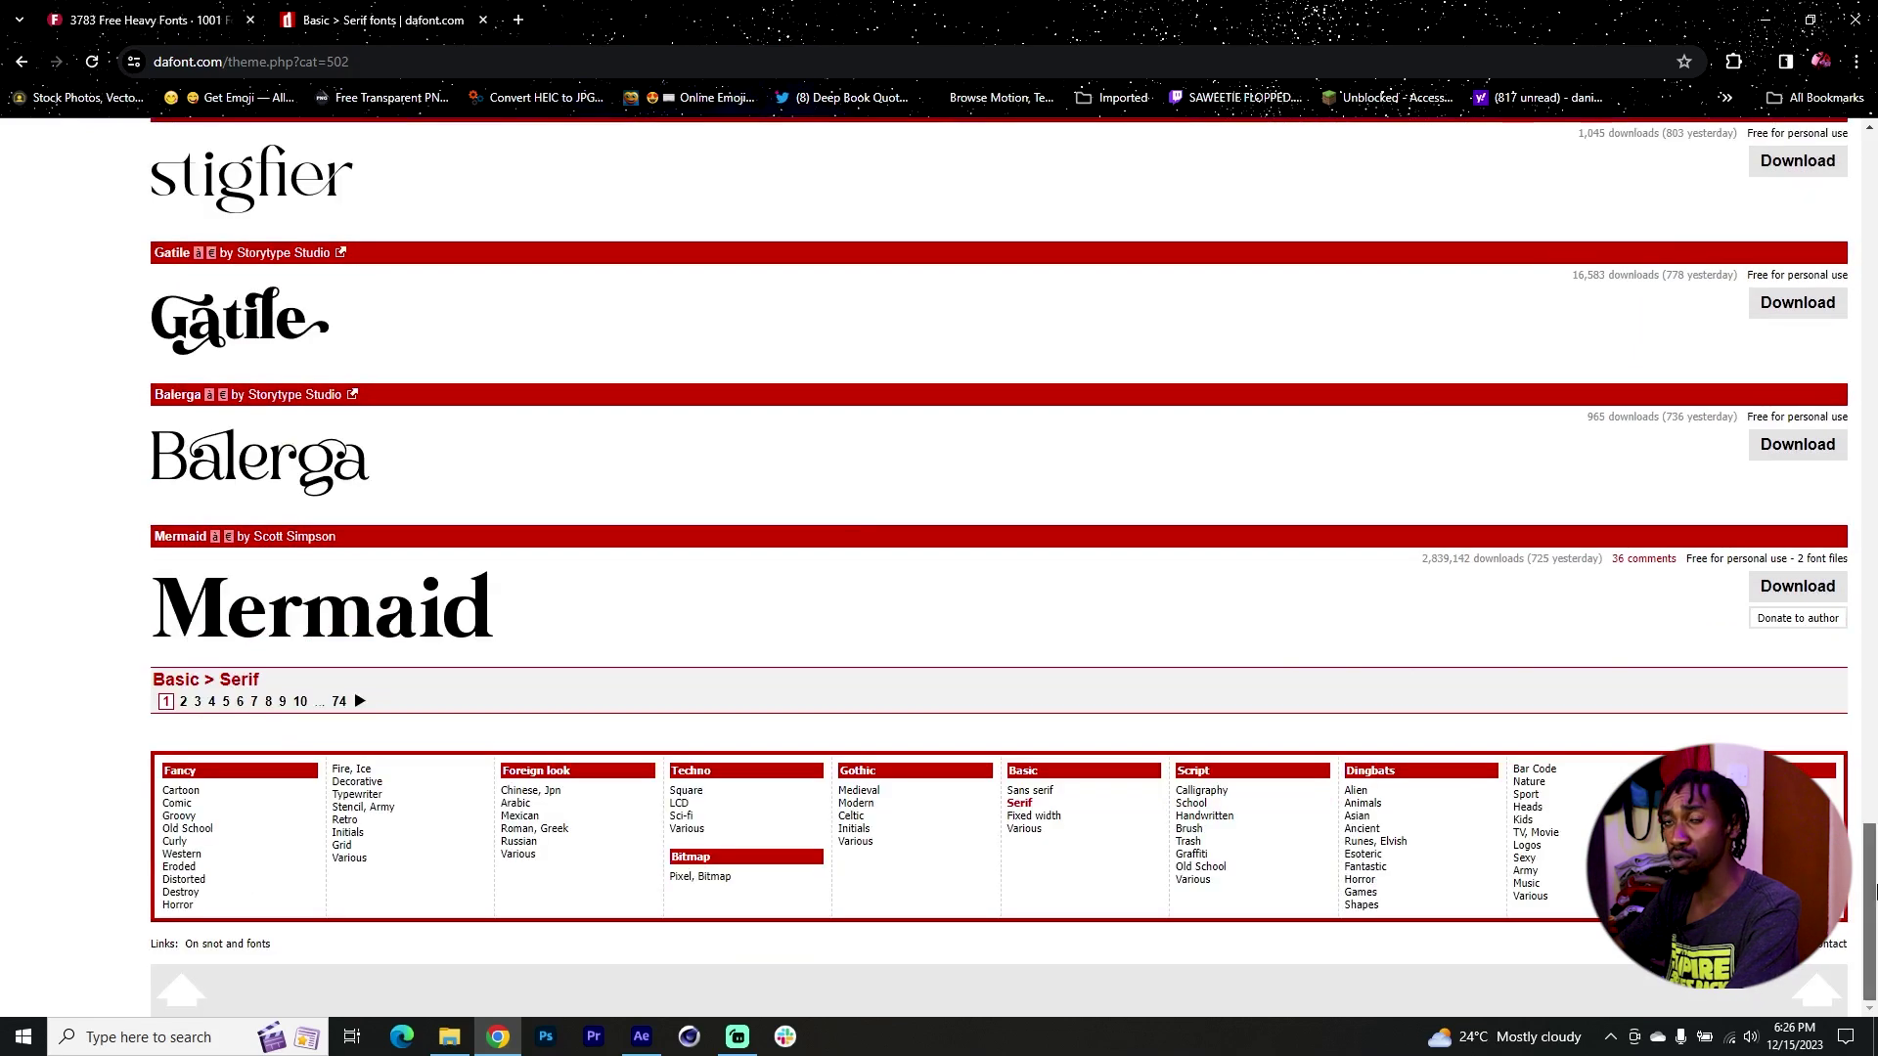
Open the Techno > Sci-fi category on dafont.com and look through its fonts
scroll(897, 430, "up", 20)
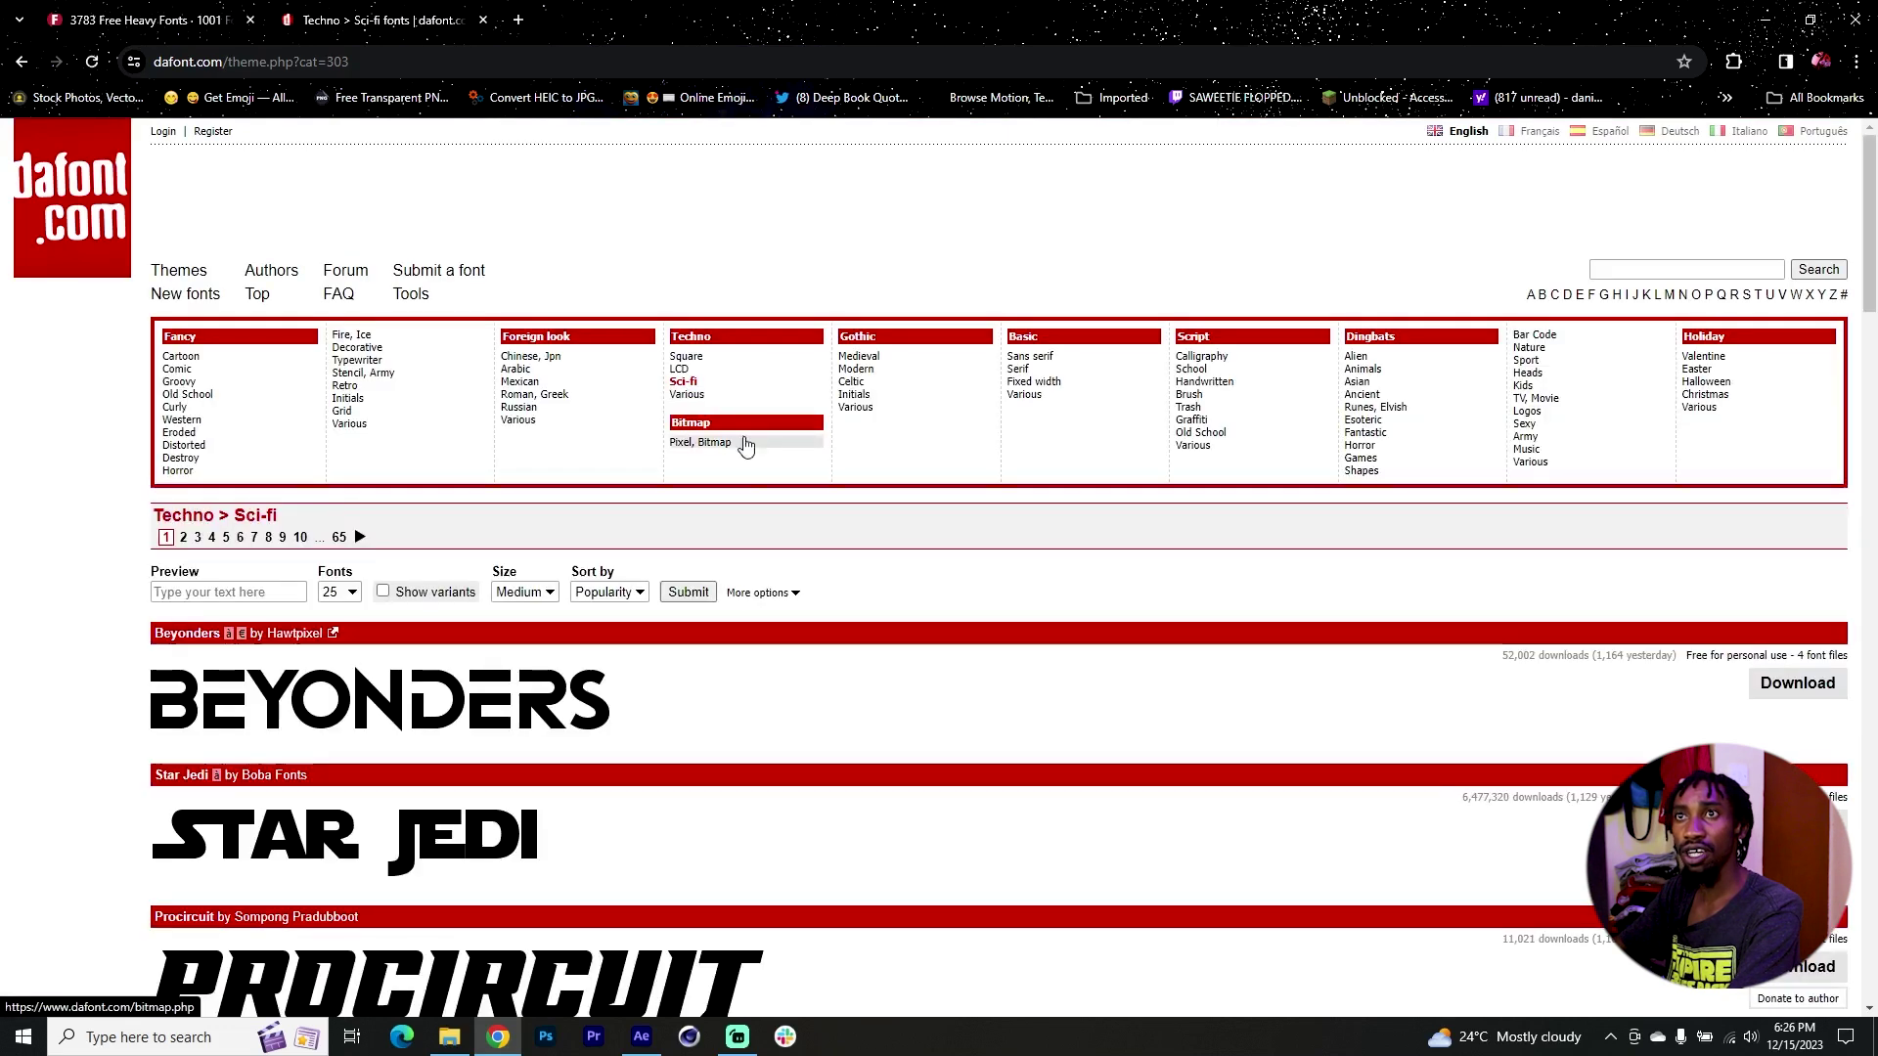
scroll(742, 445, "down", 5)
scroll(548, 451, "down", 20)
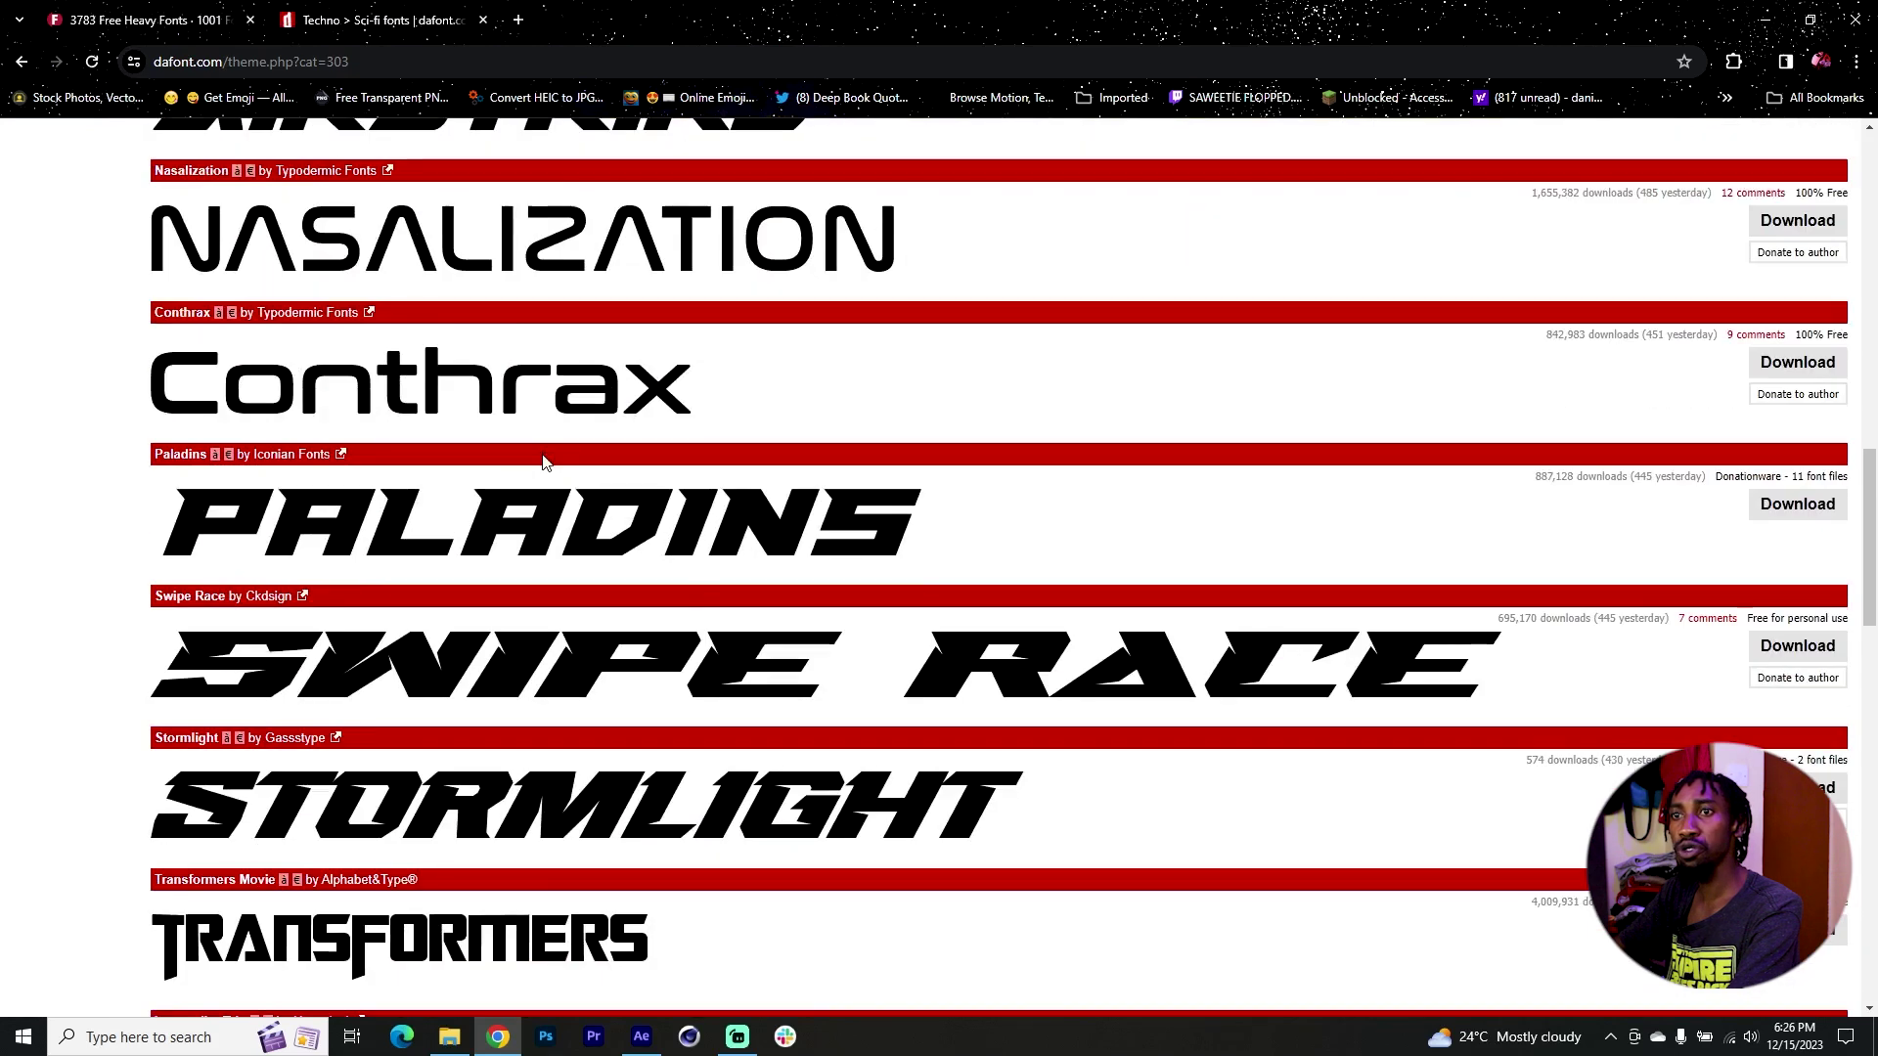
scroll(546, 462, "up", 20)
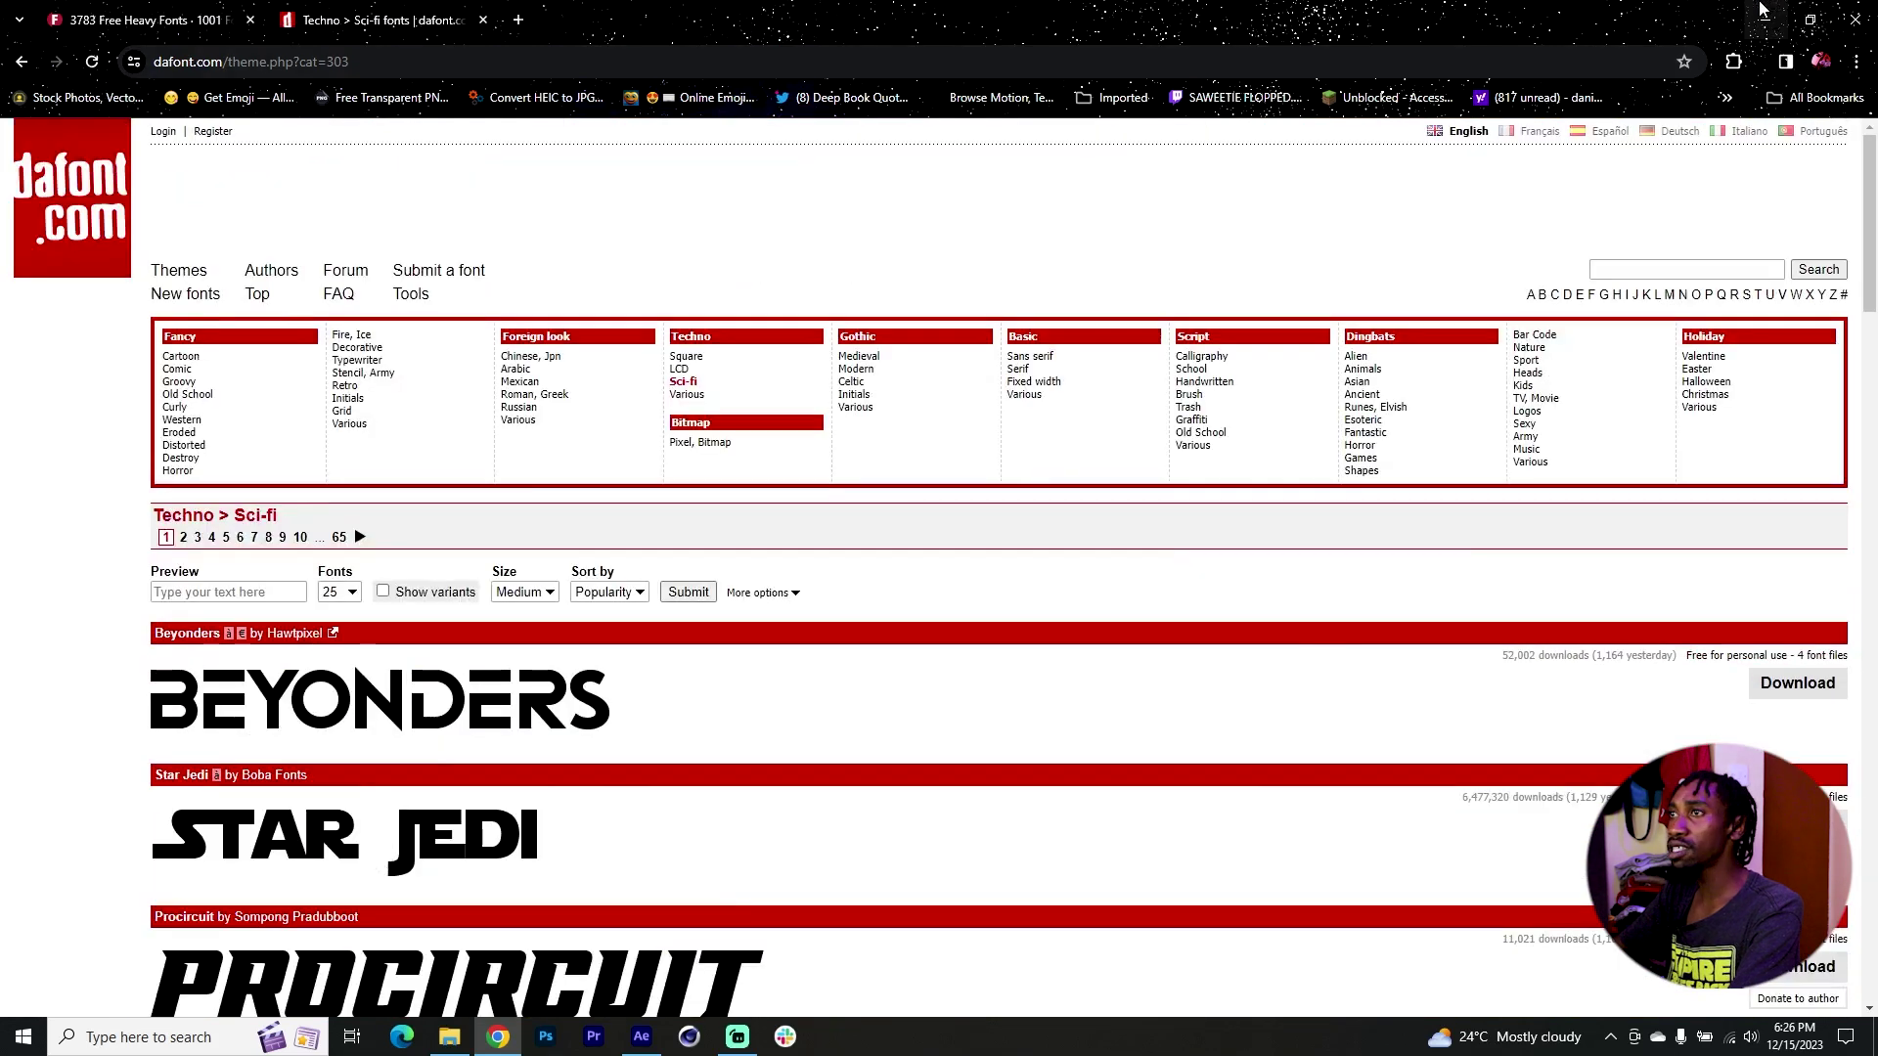